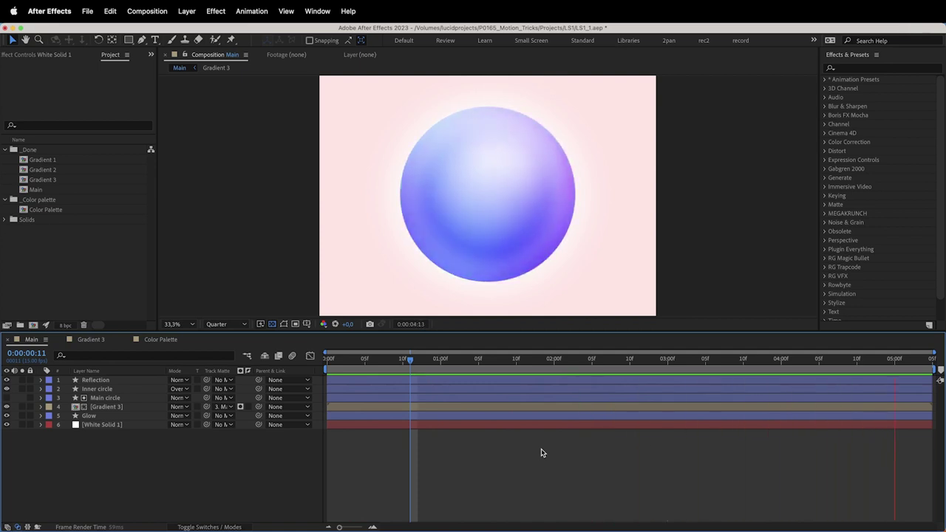
Step: Stop the preview and view the White Solid 1 effect settings before returning to the project items
key(space)
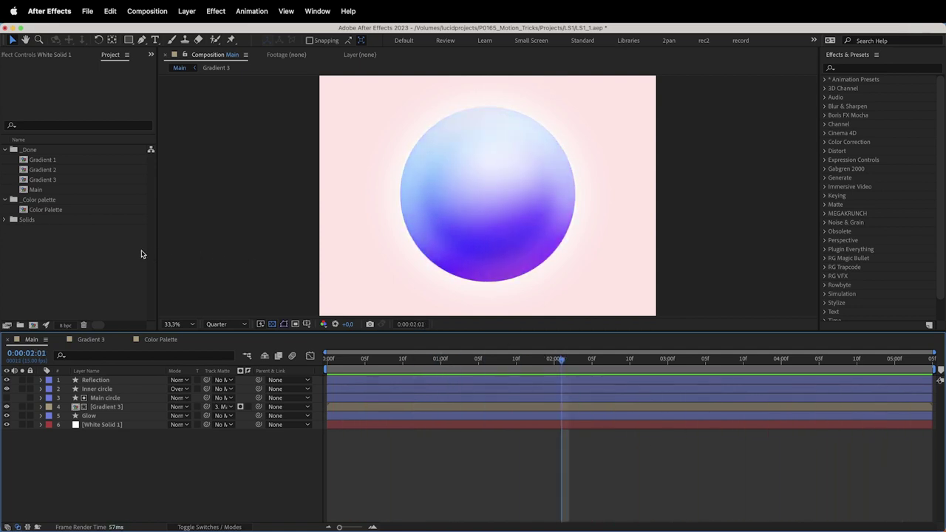
mouse_move(157, 246)
mouse_down()
mouse_move(123, 246)
mouse_move(158, 246)
mouse_up()
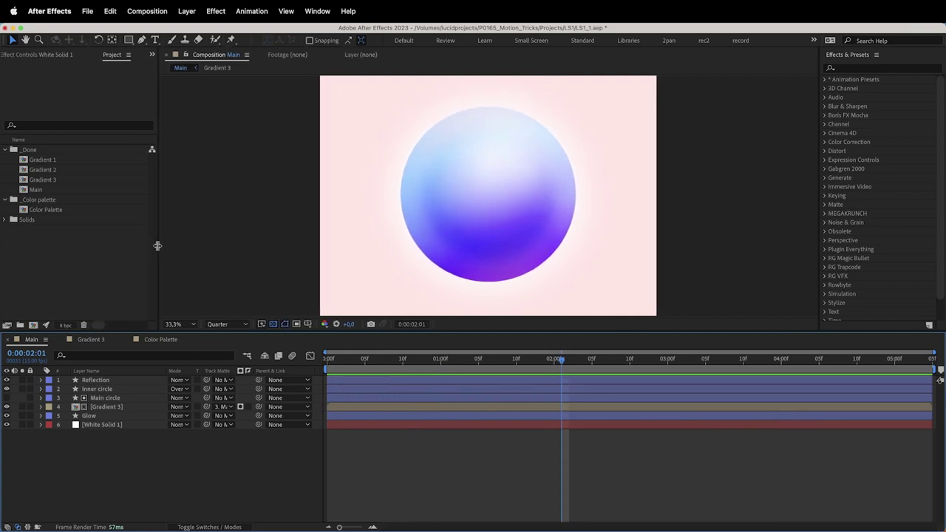
click(79, 56)
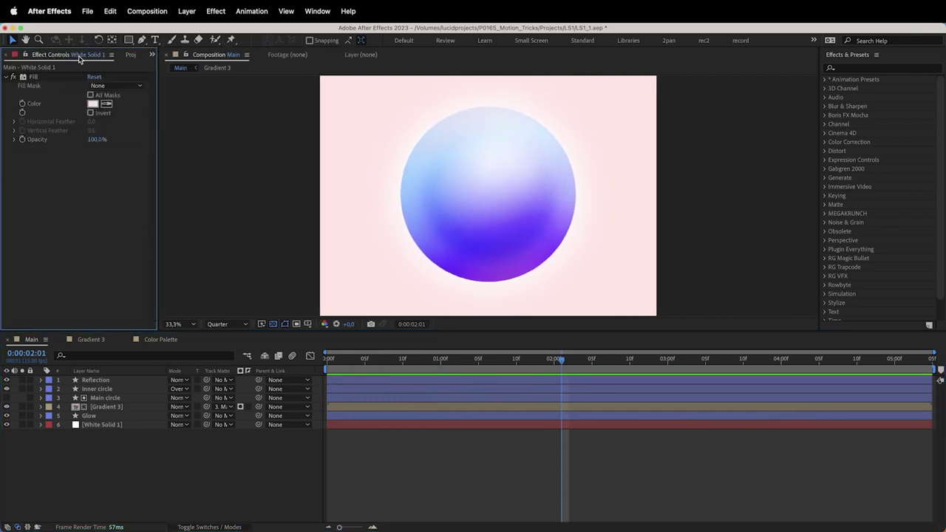
click(112, 54)
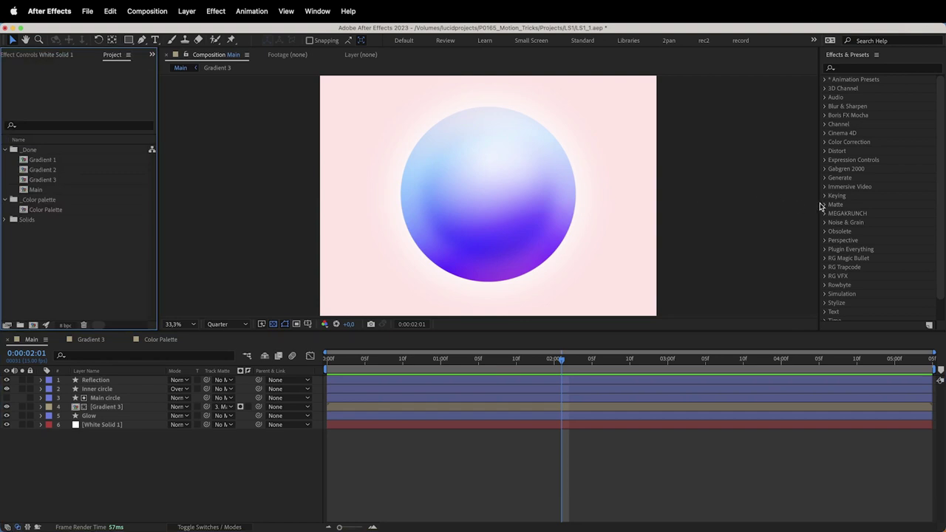
Step: Enlarge the composition viewer by resizing the neighbouring panels and set its magnification to Fit
mouse_move(821, 202)
mouse_down()
mouse_move(781, 204)
mouse_move(831, 199)
mouse_up()
mouse_move(576, 331)
mouse_down()
mouse_move(572, 280)
mouse_move(568, 338)
mouse_up()
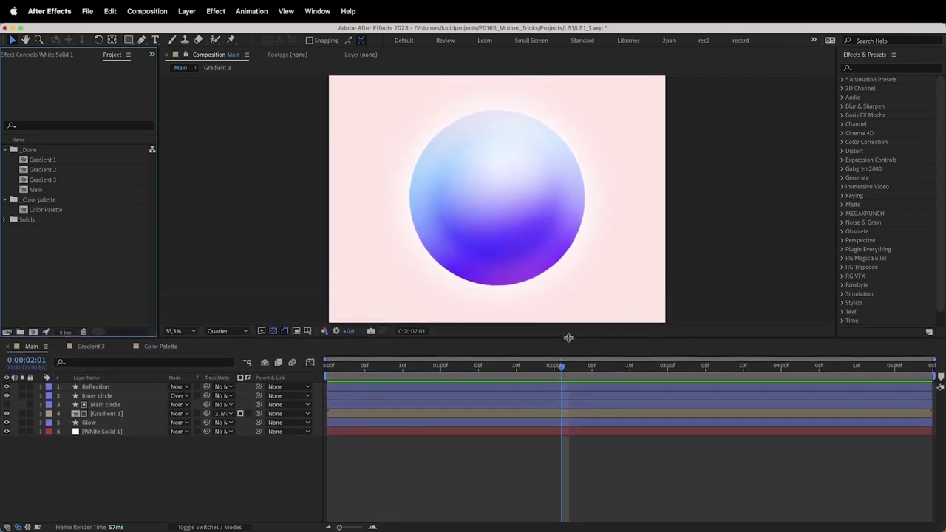
click(179, 331)
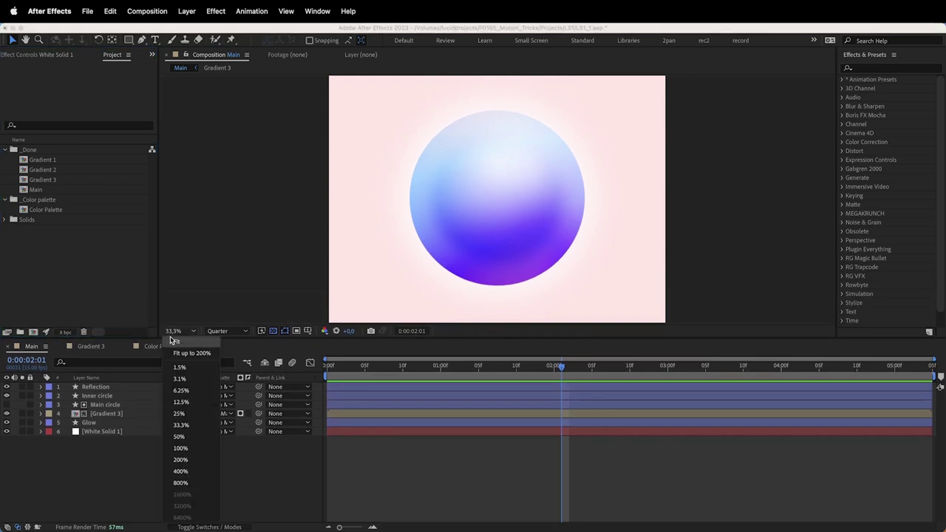
click(188, 341)
Step: Switch to the Motion Tricks V workspace and expand the Inner circle layer down to its Inner Shadow settings
click(813, 41)
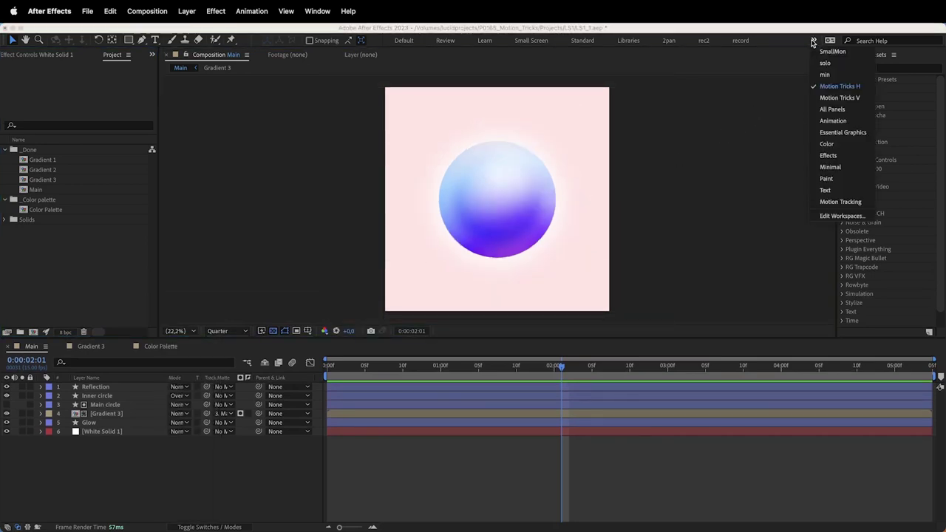
click(861, 98)
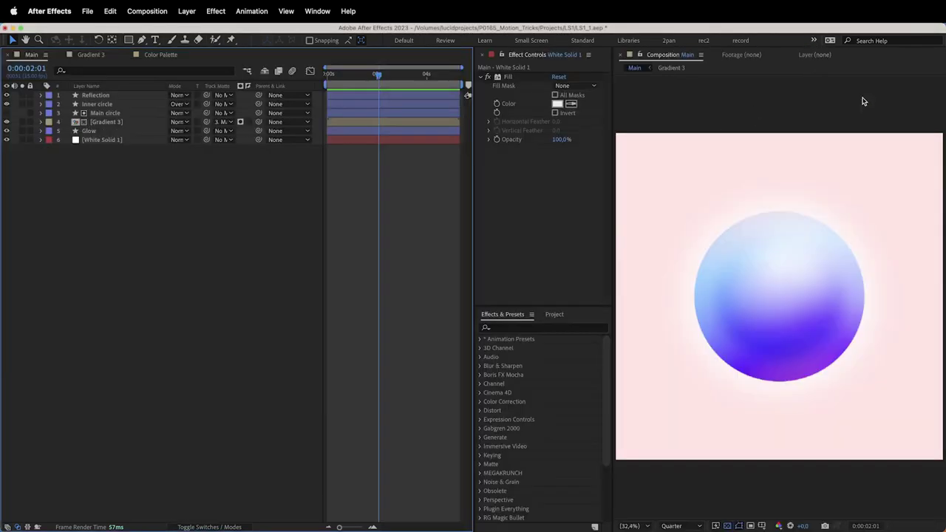
click(52, 104)
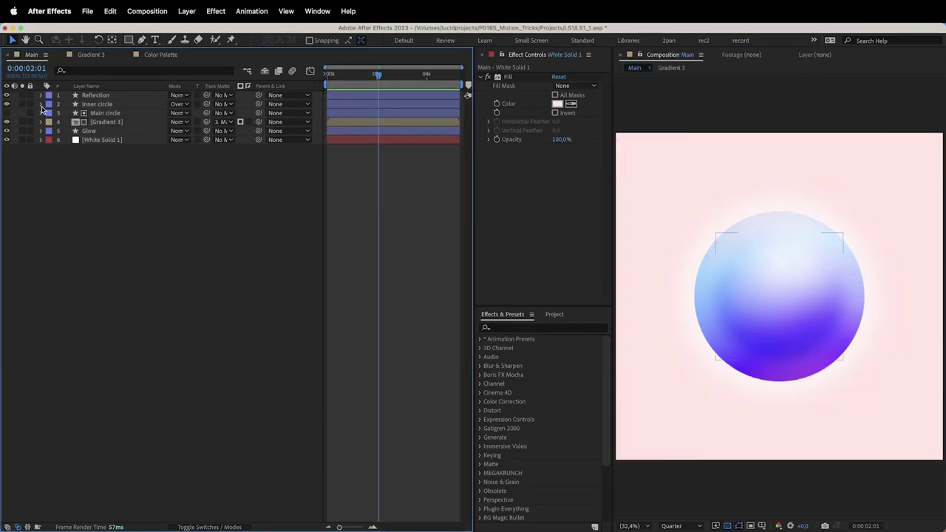
click(42, 104)
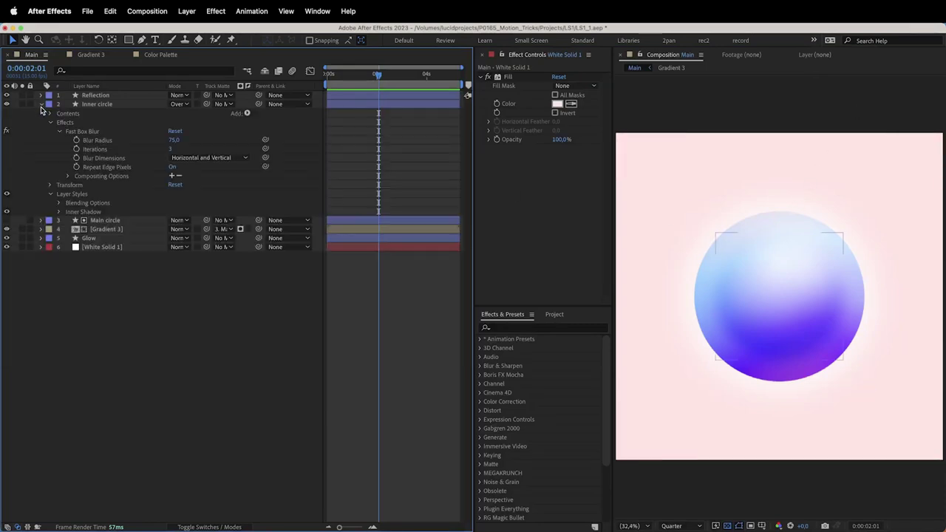
click(59, 211)
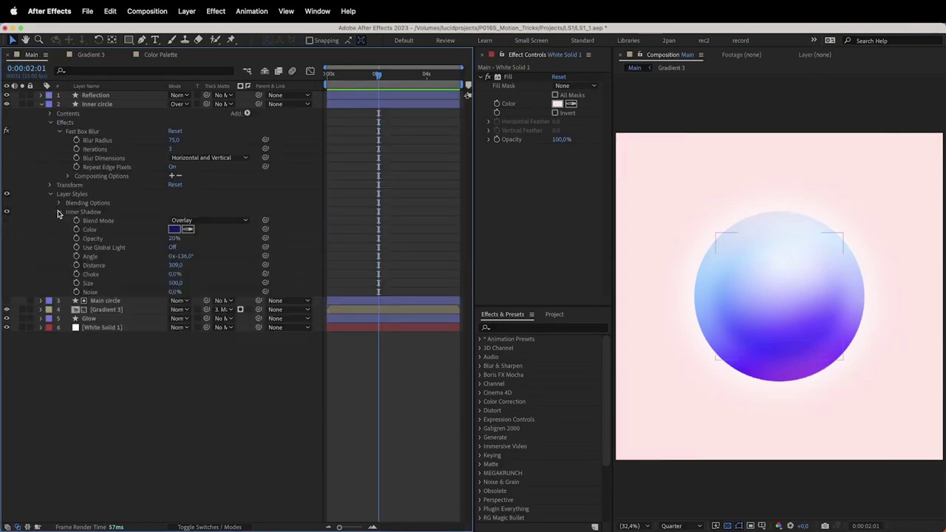
Step: Return to the Motion Tricks H workspace and look up the Save as New Workspace option
click(813, 39)
click(841, 84)
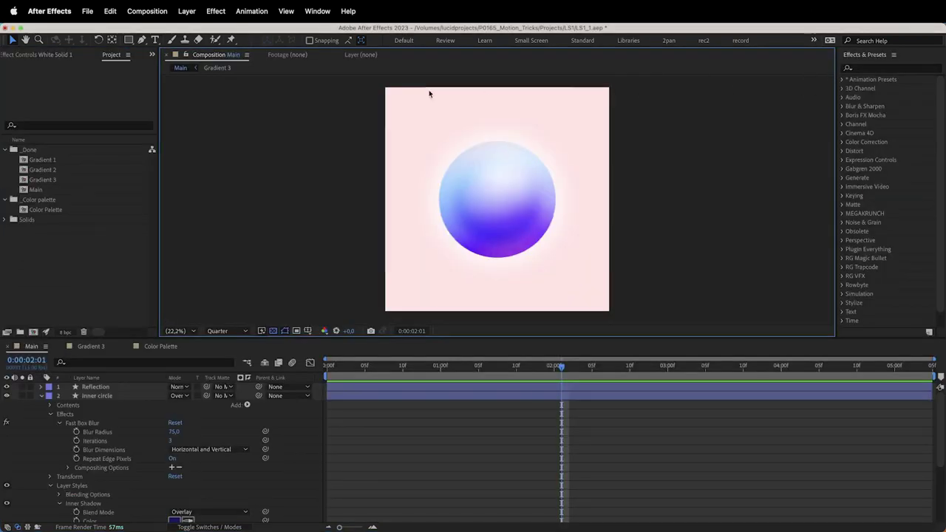
click(319, 15)
mouse_move(321, 29)
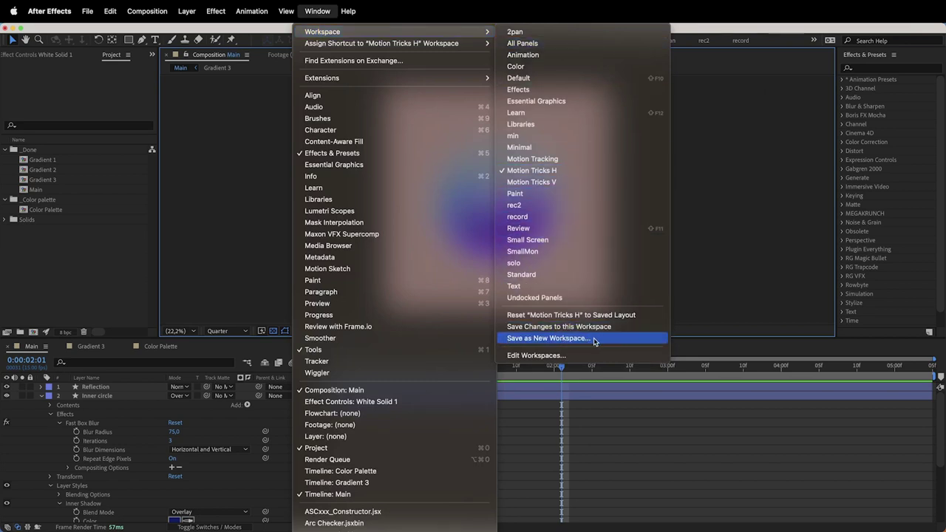
click(126, 270)
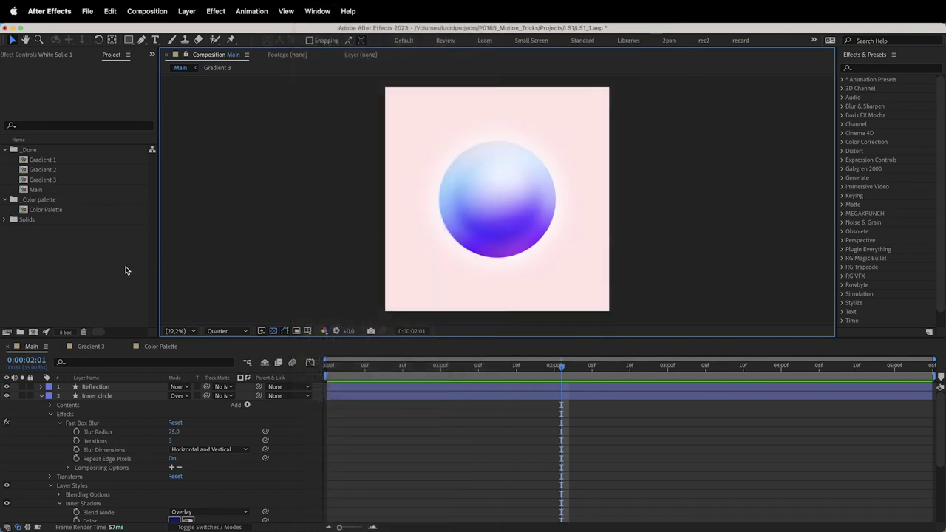
Step: Collapse the Inner circle layer's properties and preview the animation with the time indicator at 0:00:01:13
click(40, 396)
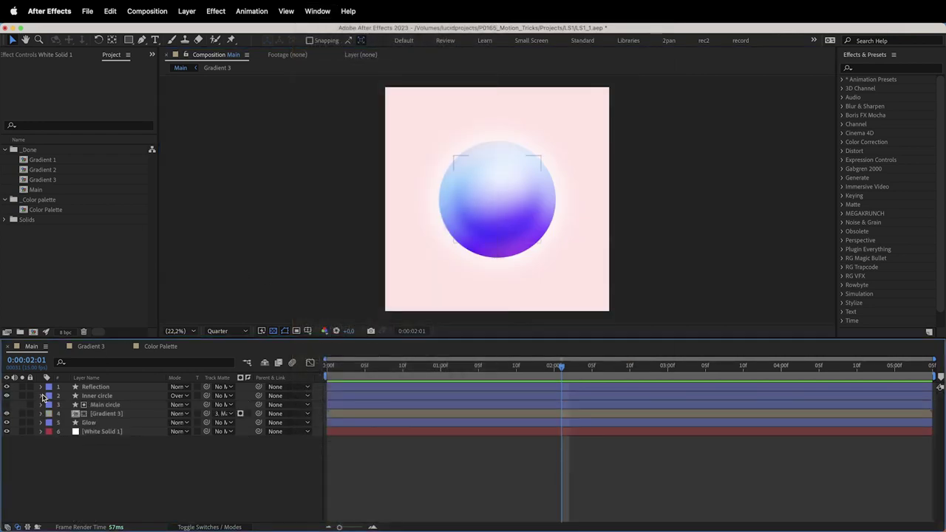
drag(562, 366, 537, 351)
key(space)
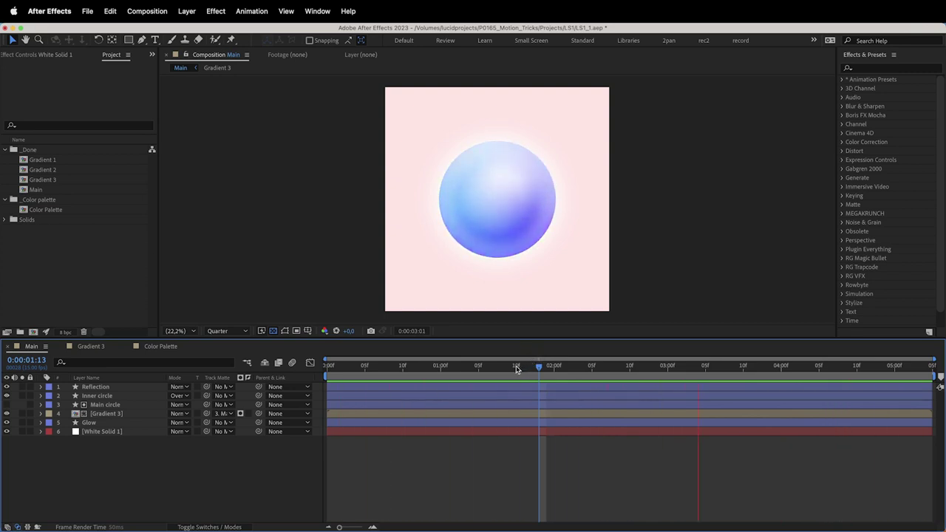
key(space)
Step: Switch to Safari and view the Motion Tools Pro download page and the aescripts ZXP Installer page
key(super+Tab)
key(super+Tab)
key(super+Tab)
key(super+Tab)
key(super+Tab)
key(super+Tab)
key(super+Tab)
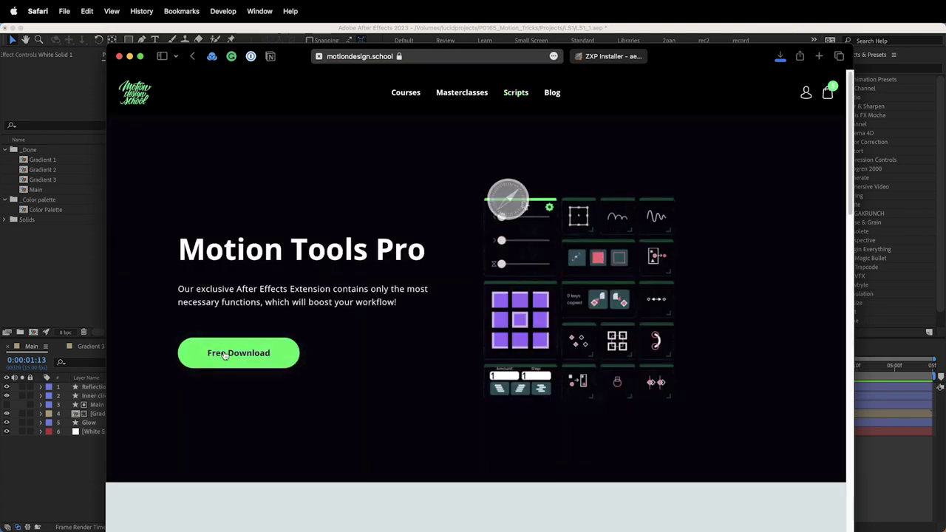
click(607, 56)
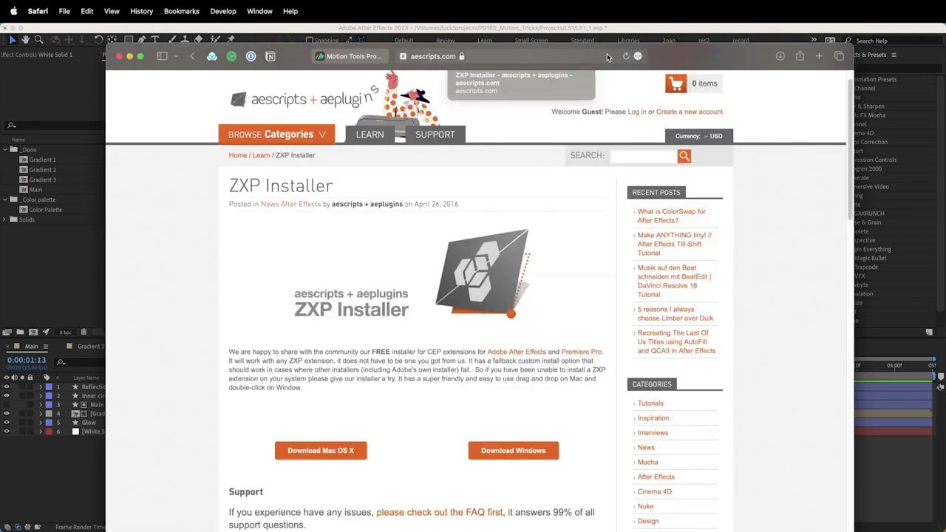
mouse_move(382, 218)
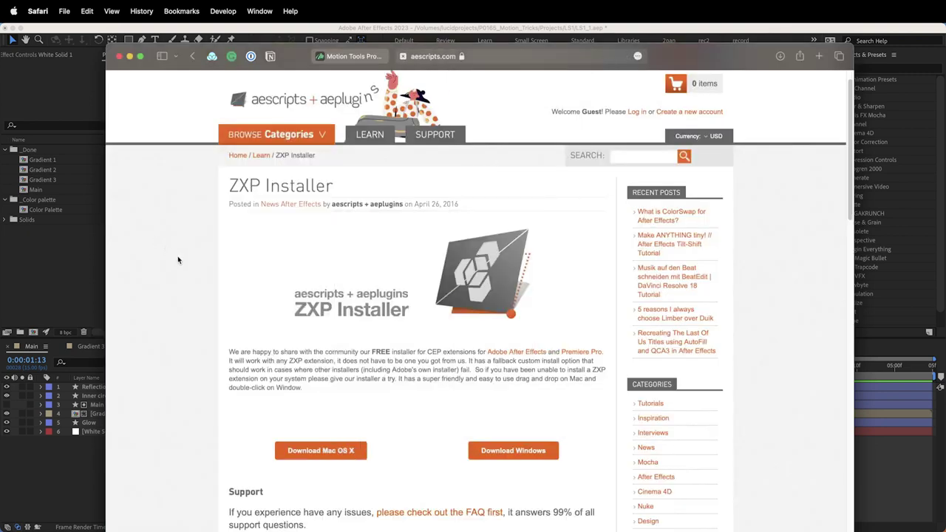
scroll(185, 260, down, 1)
Step: Switch to Finder and select motion_tools_pro_v_1.0.2.zxp in the Downloads folder
key(super+Tab)
key(super+Tab)
key(super+Tab)
key(super+Tab)
key(super+Tab)
key(super+Tab)
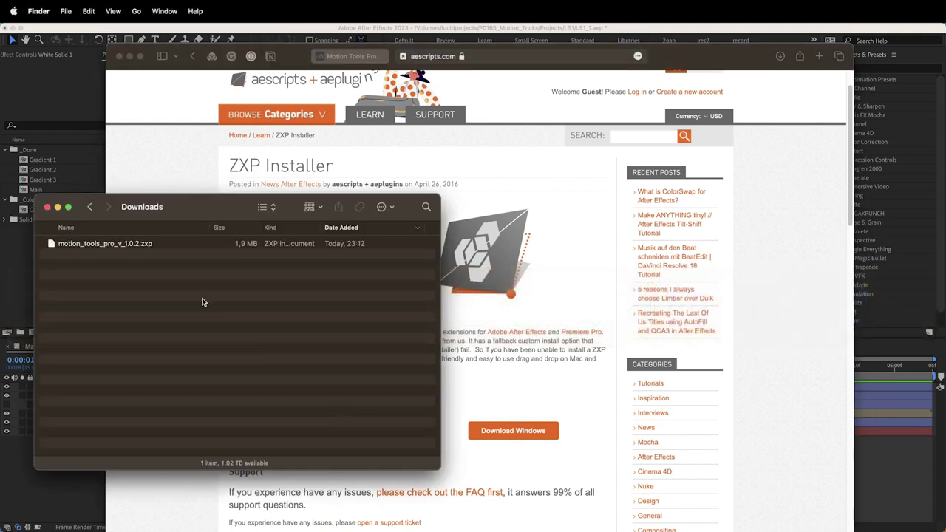
click(161, 244)
Step: Switch to ZXP Installer and show the extensions installed for After Effects
key(super+Tab)
key(super+Tab)
key(super+Tab)
key(super+Tab)
key(super+Tab)
key(super+Tab)
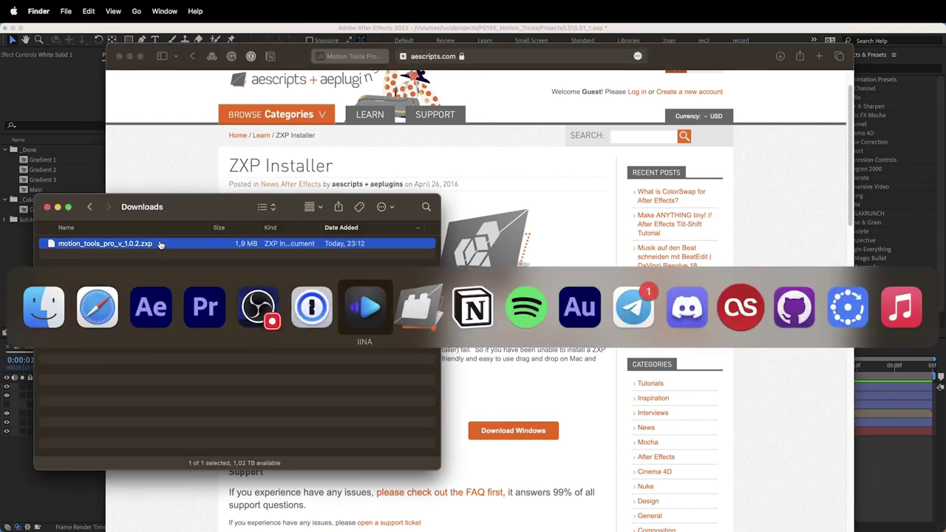
key(super+Tab)
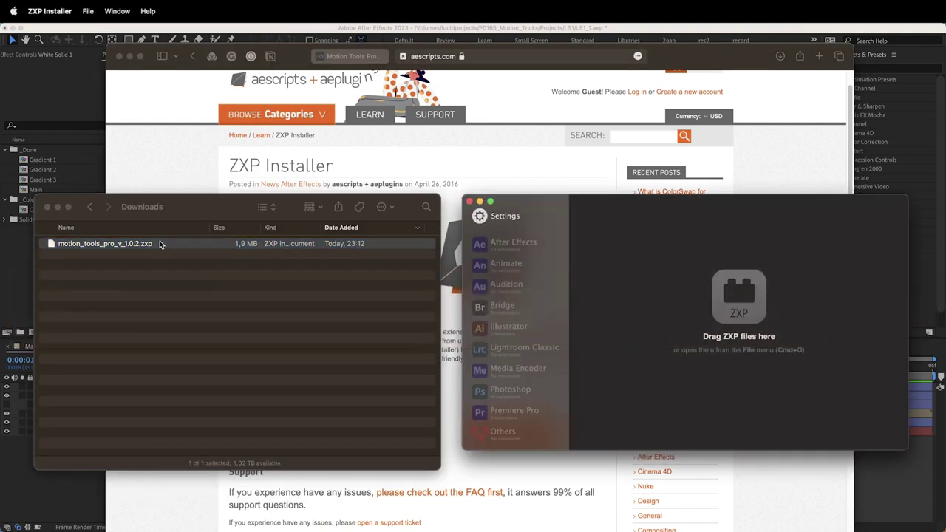
click(513, 247)
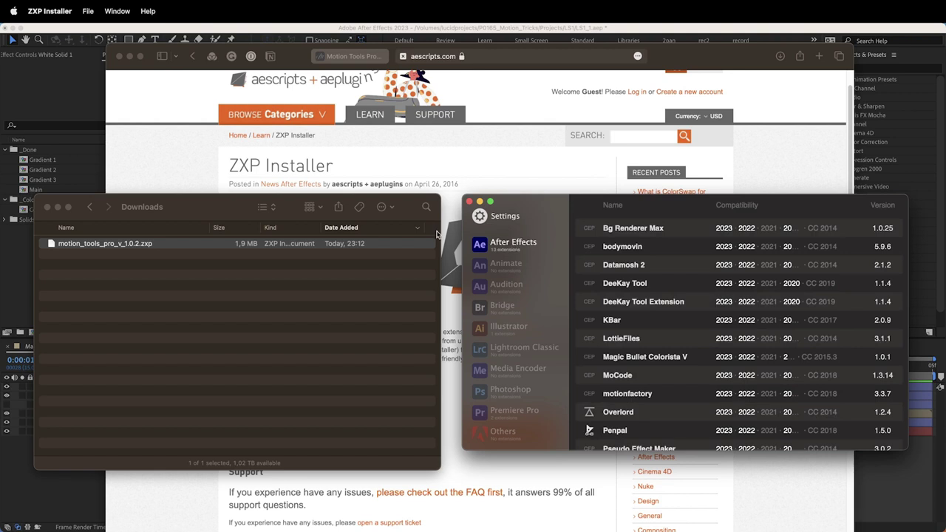
click(87, 11)
click(96, 32)
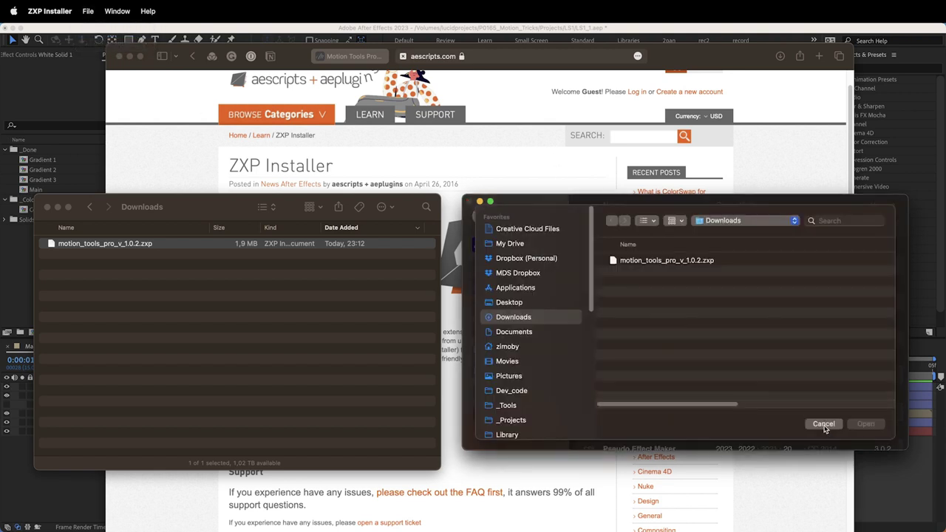
click(824, 424)
Step: Install motion_tools_pro_v_1.0.2.zxp from the Downloads folder with ZXP Installer
drag(119, 244, 669, 274)
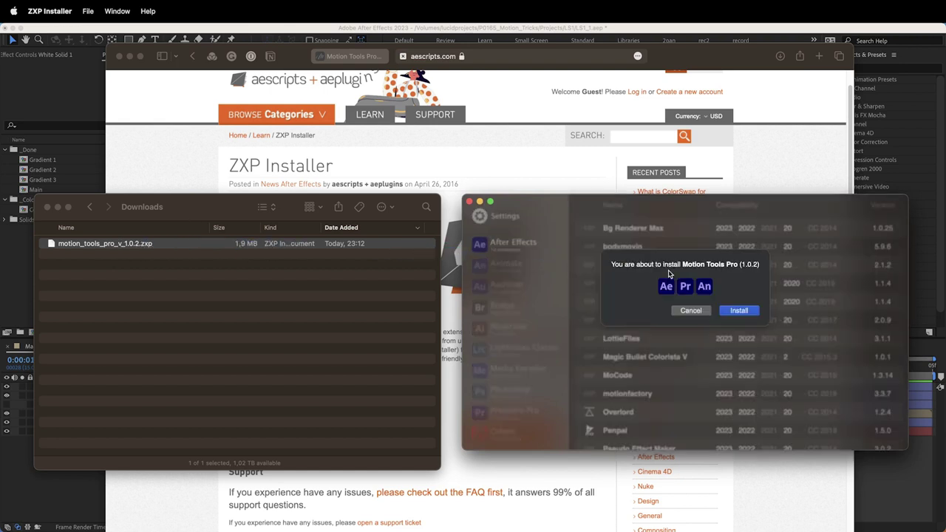
click(736, 310)
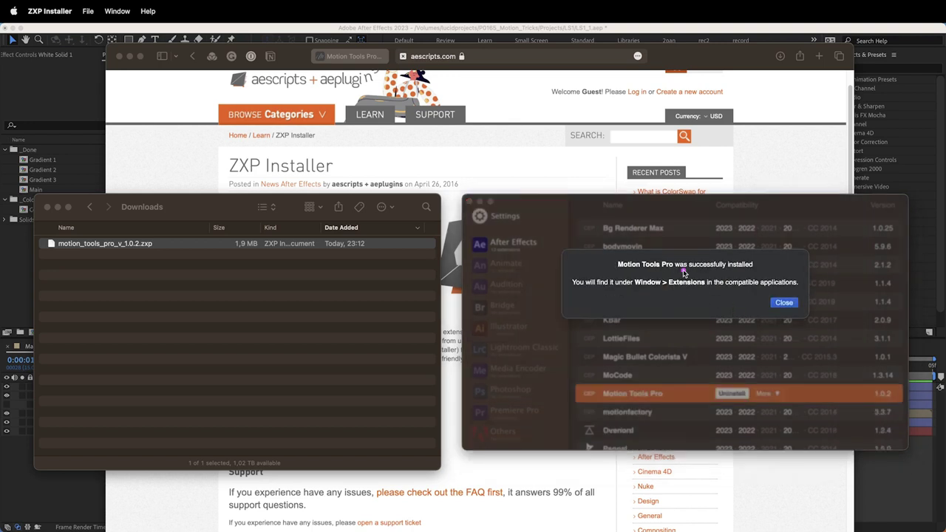
click(784, 303)
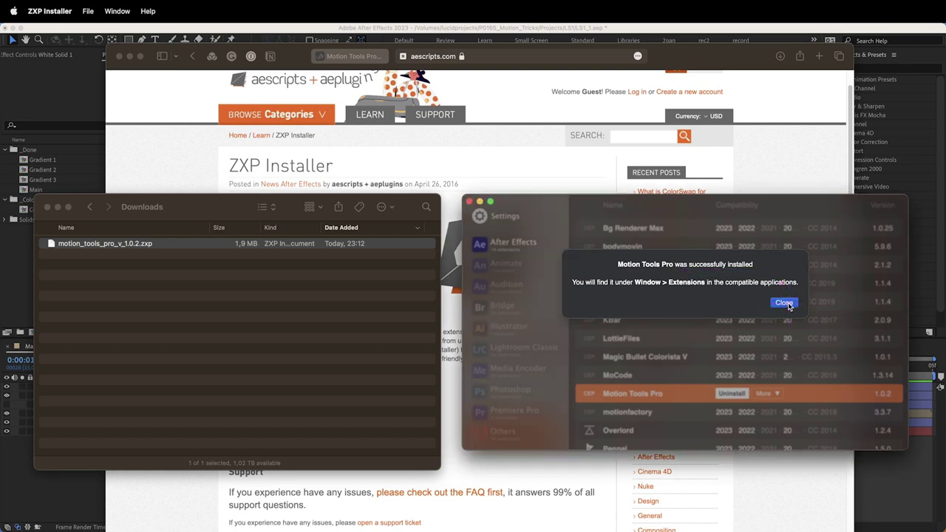
Step: Switch to After Effects and open the Motion Tools Panel 1 extension
key(super+Tab)
key(super+Tab)
key(super+Tab)
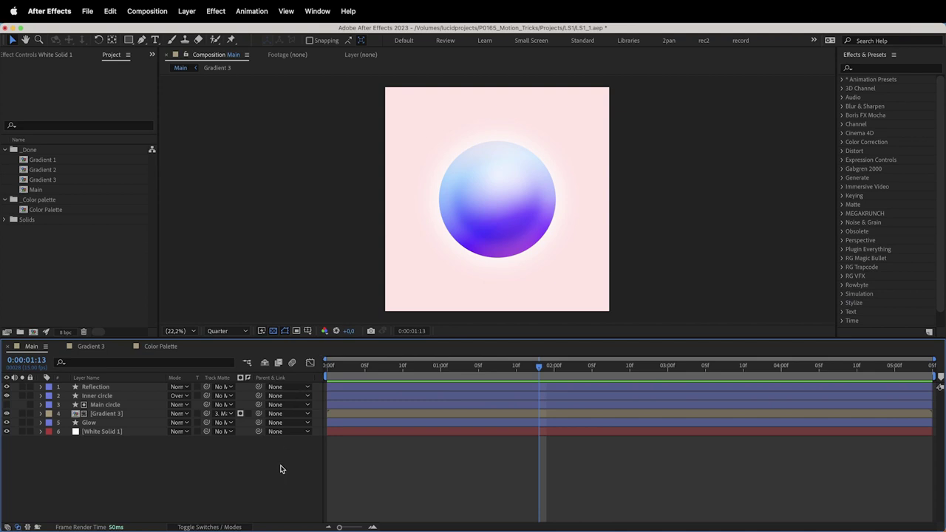
click(317, 11)
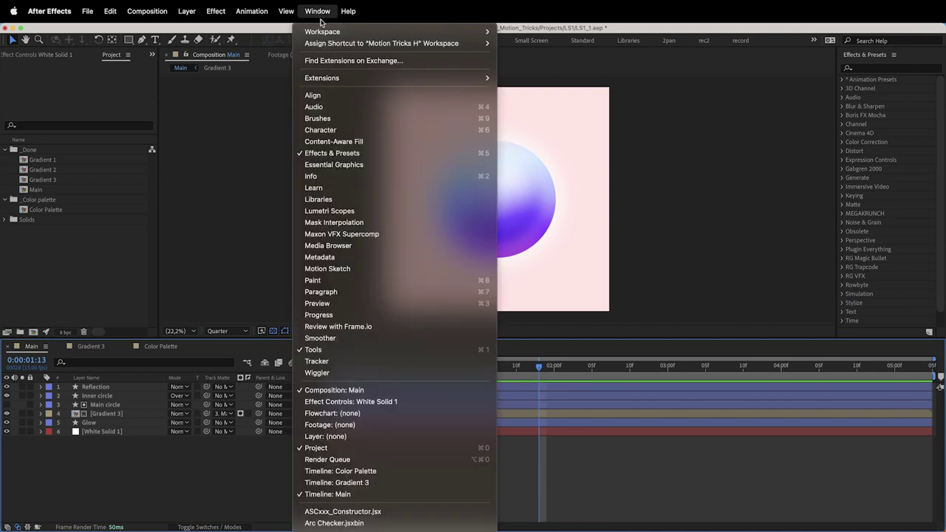
mouse_move(332, 82)
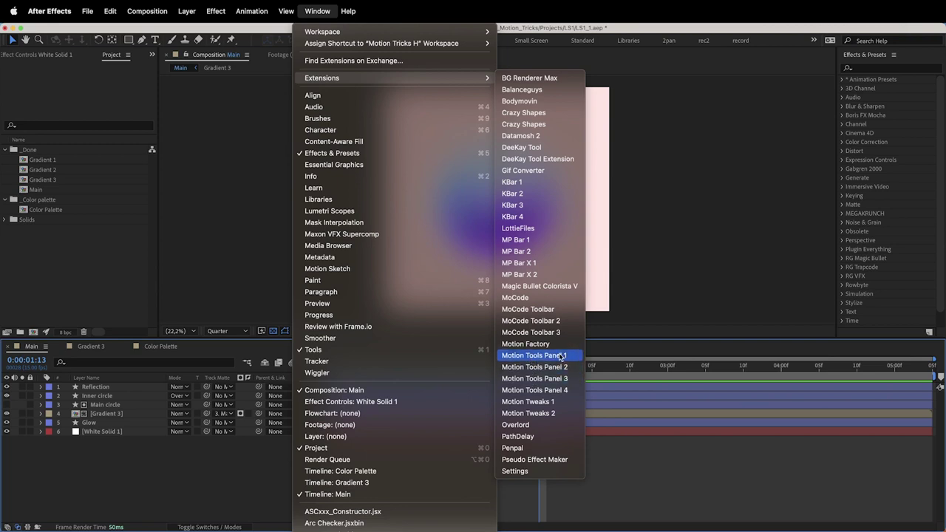
click(522, 358)
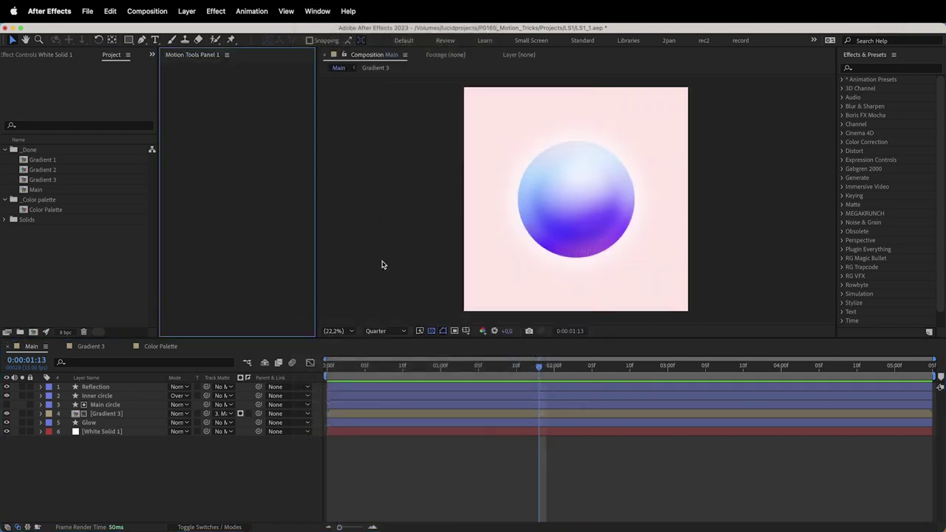
Step: Log in to Motion Tools Panel 1 with the account's username and password, and widen the panel slightly
click(235, 94)
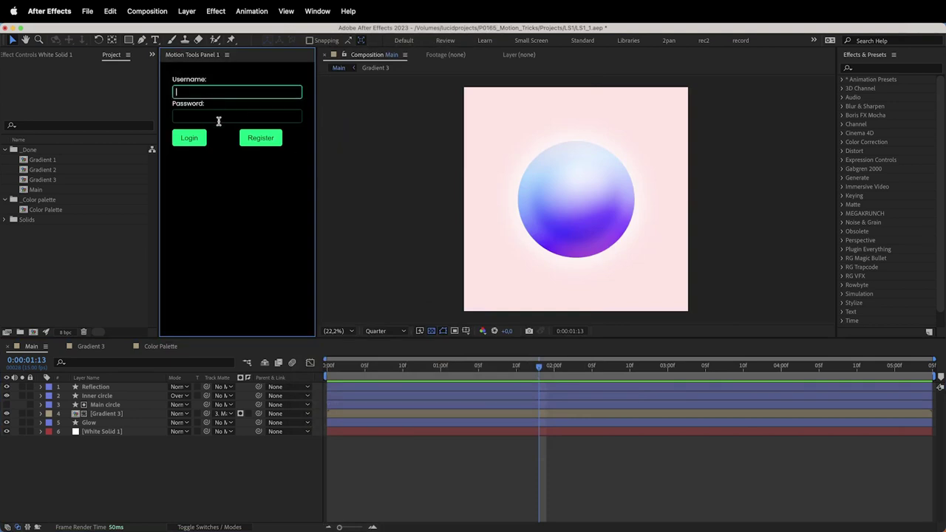
key(super+Tab)
key(super+Tab)
key(super+Tab)
key(super+Tab)
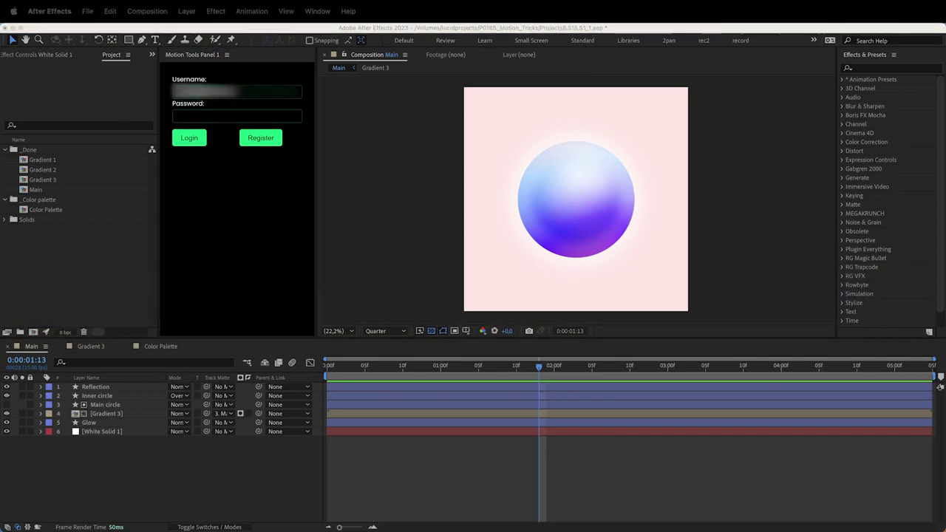
click(205, 118)
key(super+v)
click(221, 134)
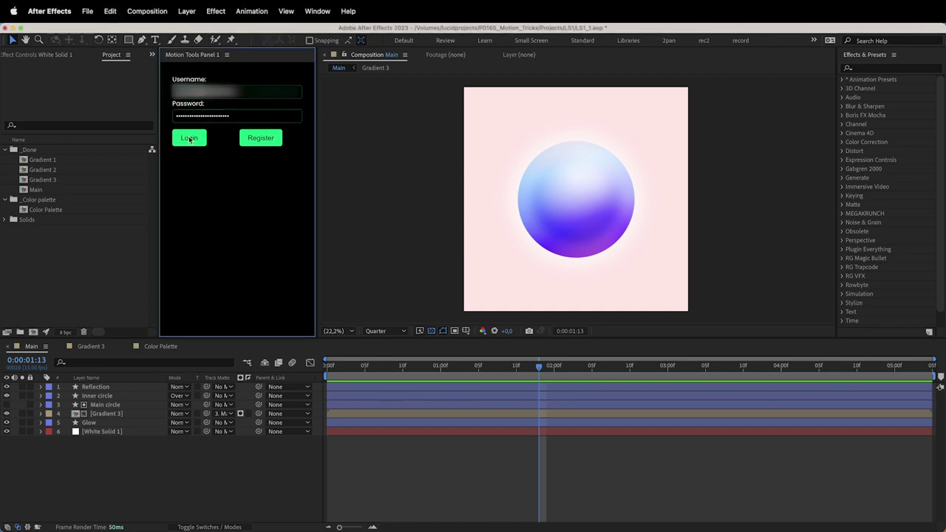
click(190, 139)
mouse_move(315, 142)
mouse_down()
mouse_move(323, 145)
mouse_move(316, 141)
mouse_up()
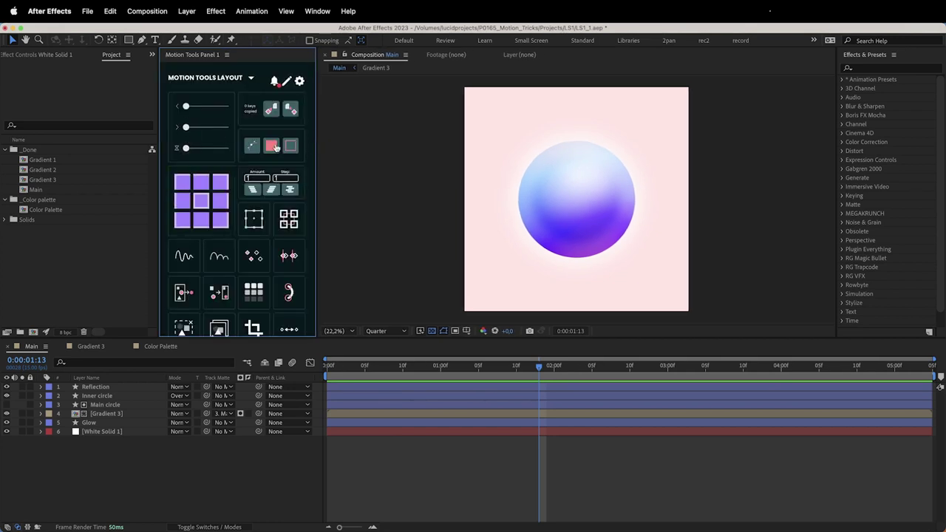
Step: Preview the Main composition's animation and make the upper workspace panels slightly taller
key(space)
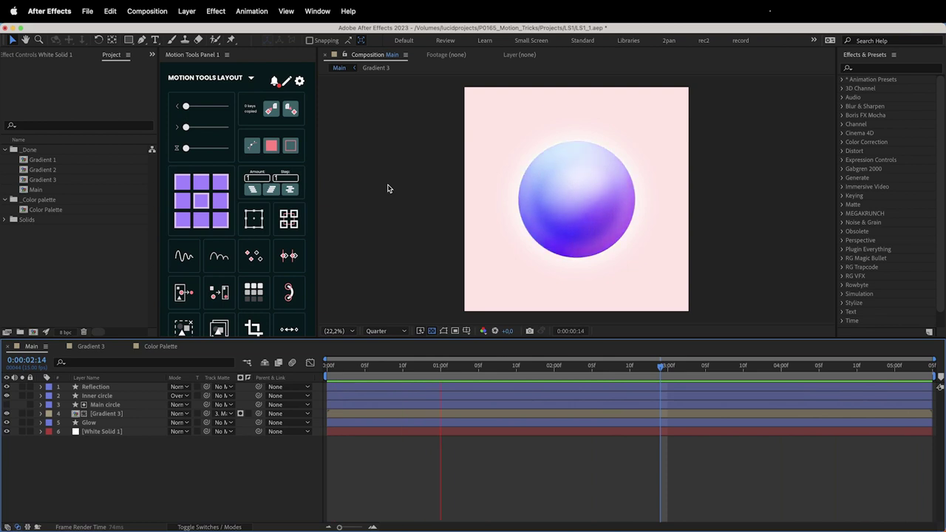
click(210, 56)
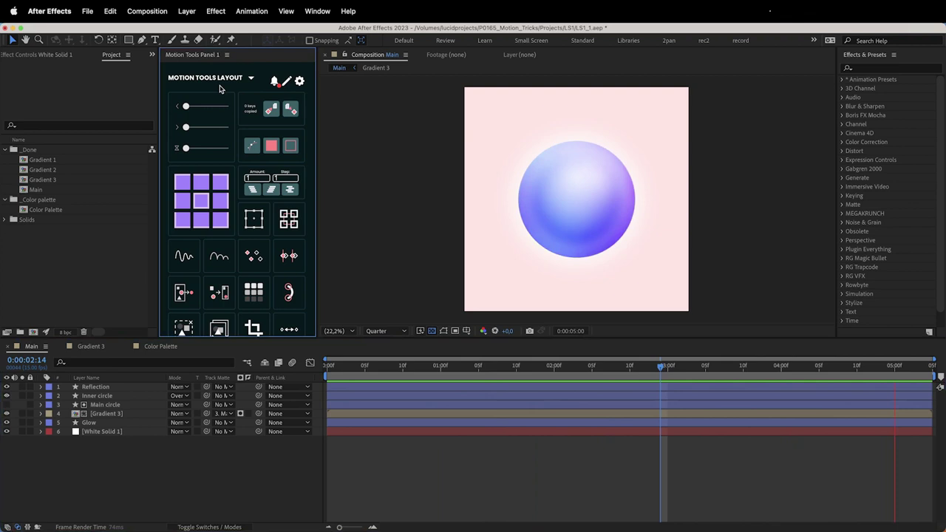
mouse_move(263, 338)
mouse_down()
mouse_move(257, 389)
mouse_move(260, 348)
mouse_up()
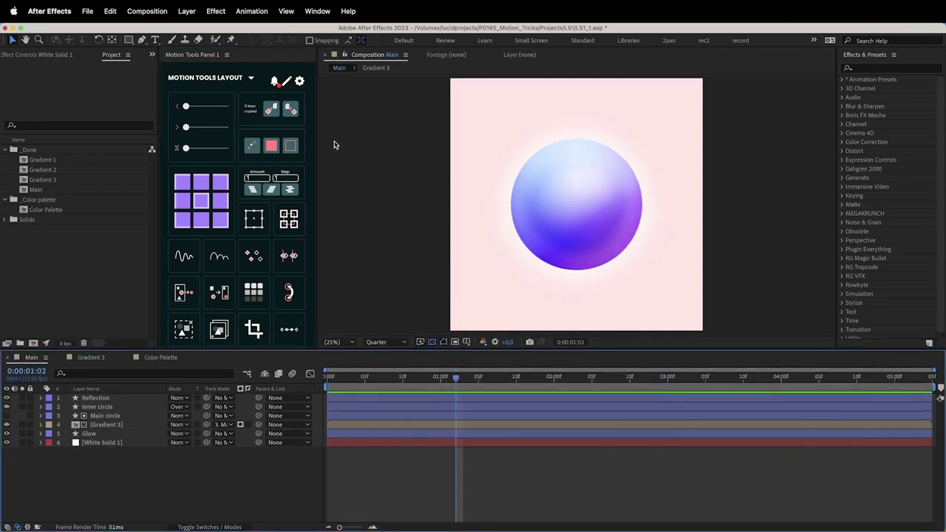
Step: Set the Panel 1 cell size to 45 by 45 px in the Motion Tools settings and update the layout
click(300, 82)
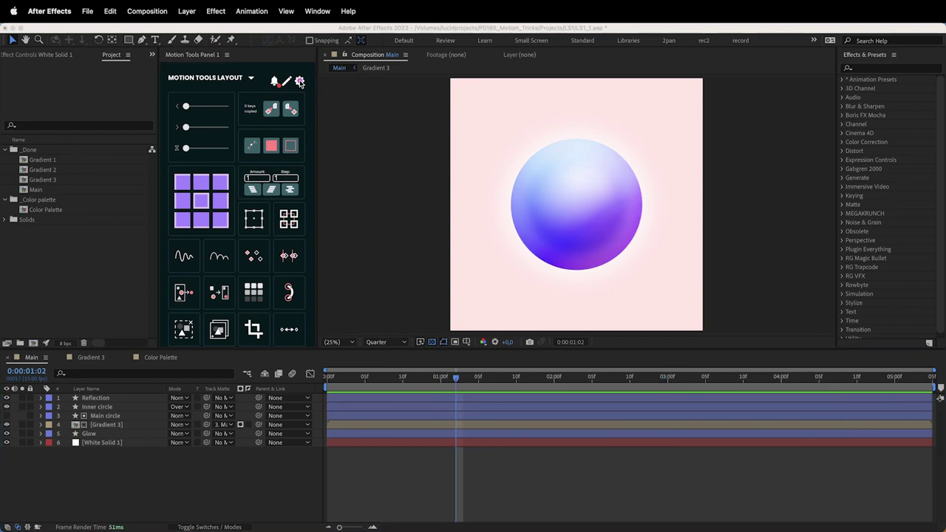
drag(488, 91, 387, 82)
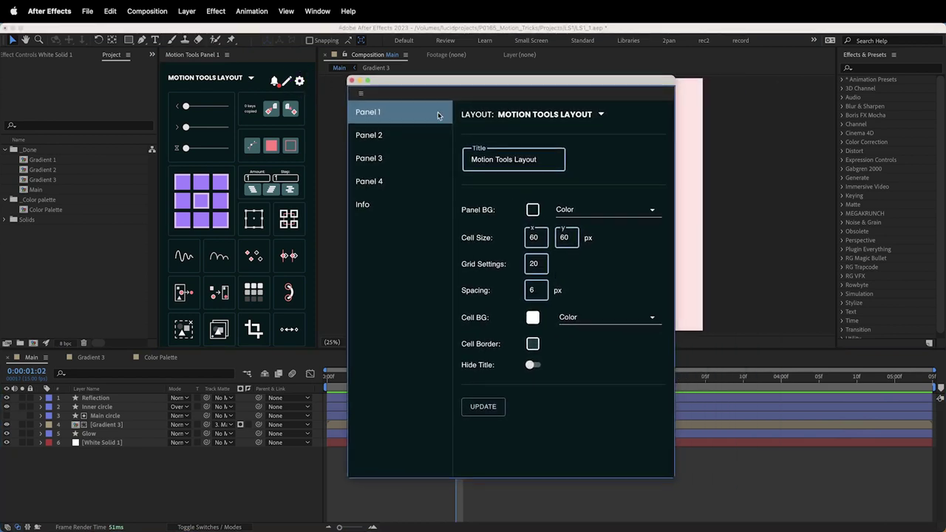
click(400, 135)
click(394, 112)
text(4545)
click(482, 408)
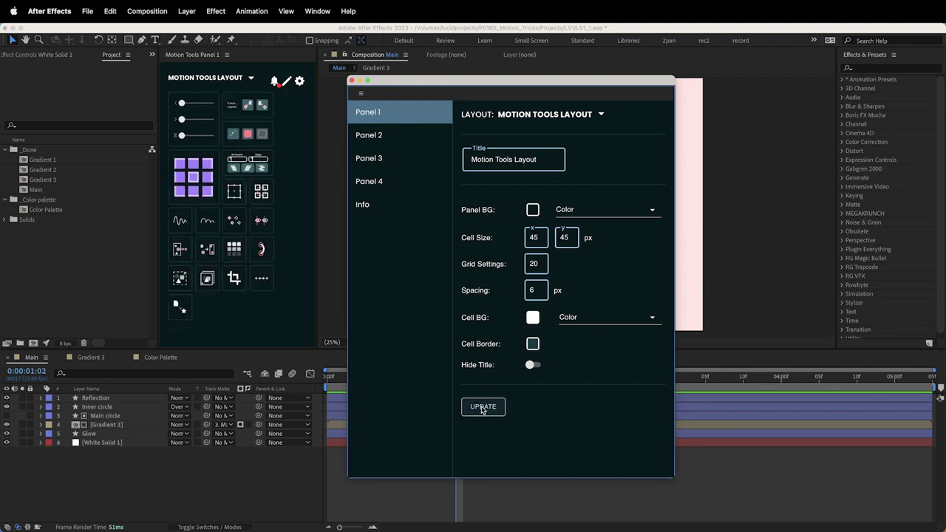
Step: Set the layout's cell spacing to 2 px, update it, and narrow the Motion Tools panel to fit the smaller grid
double_click(531, 289)
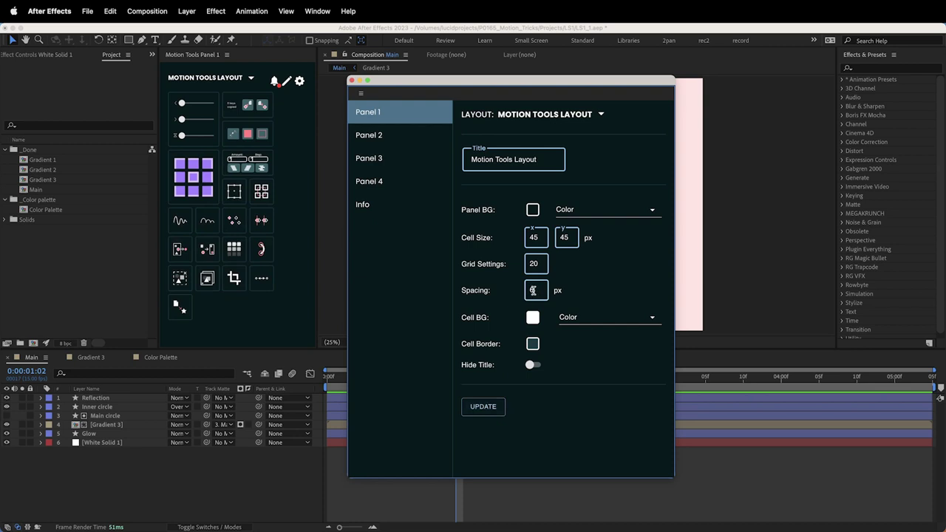
text(2)
click(533, 318)
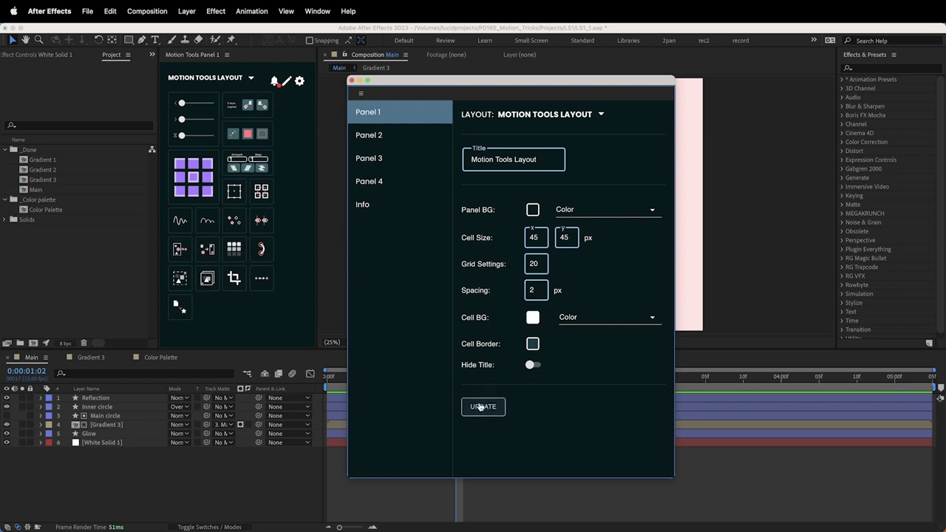
click(481, 407)
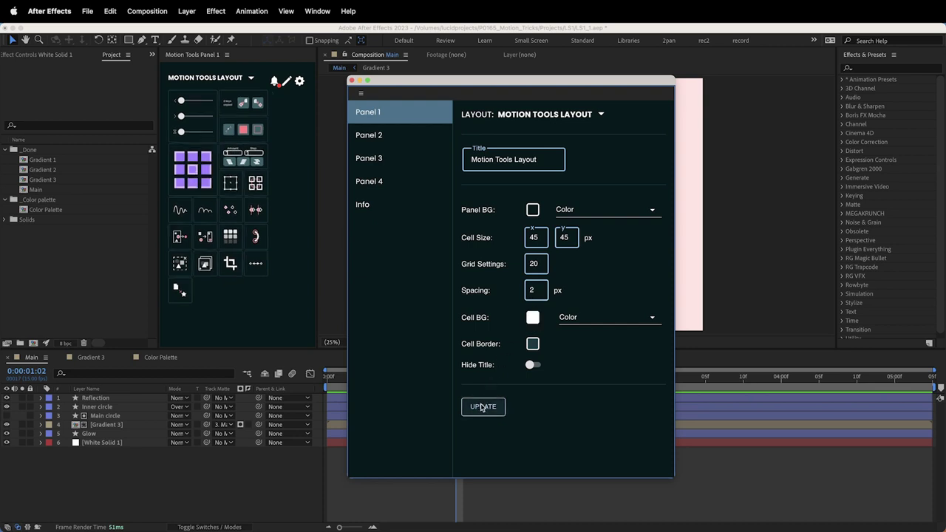
click(351, 81)
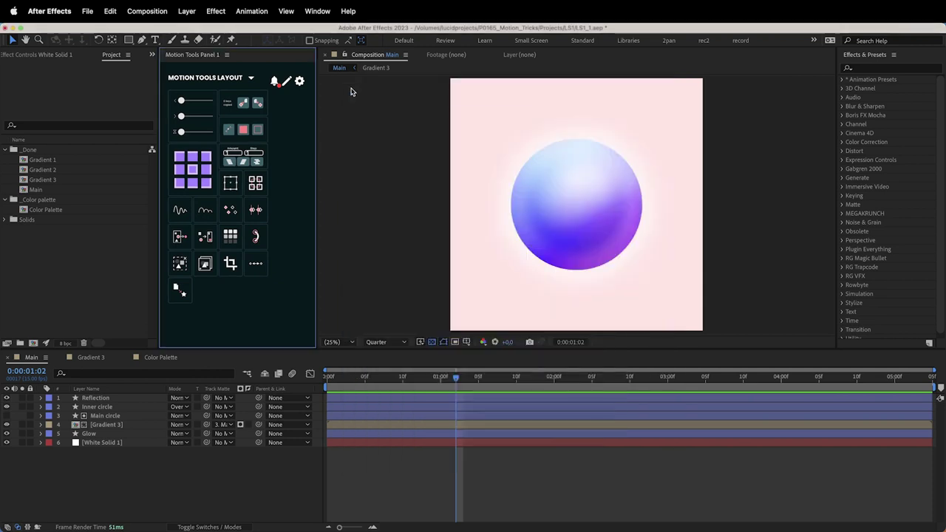
drag(316, 200, 276, 204)
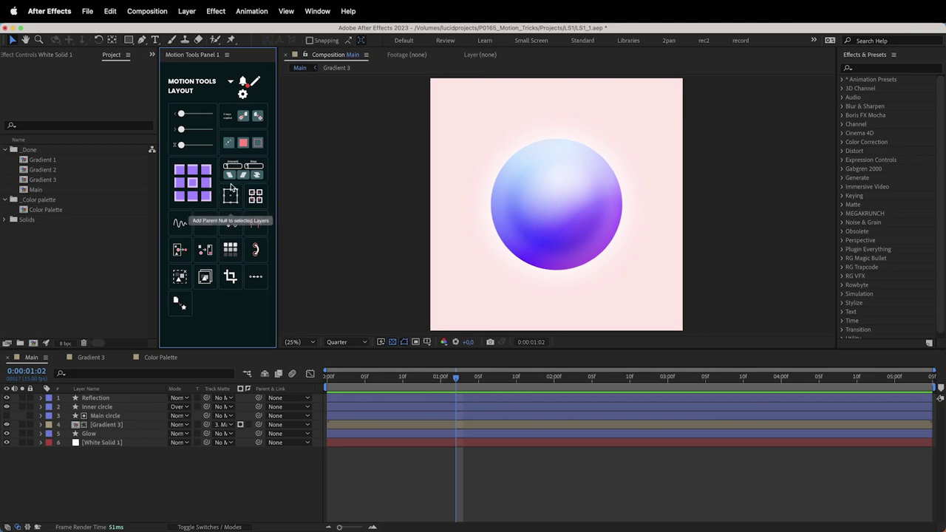
Step: Try moving the Add Parent Null tool to another cell in the Motion Tools layout's edit mode
click(257, 83)
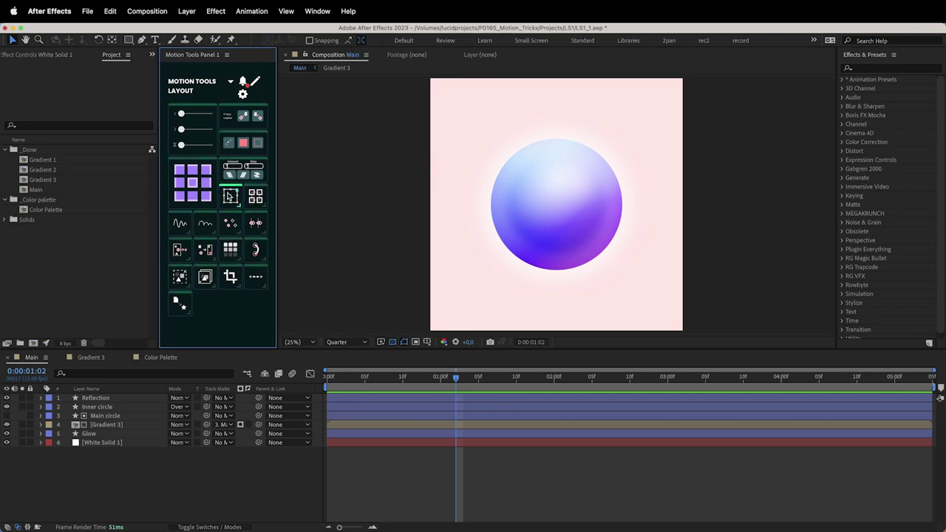
drag(234, 185, 181, 304)
click(251, 82)
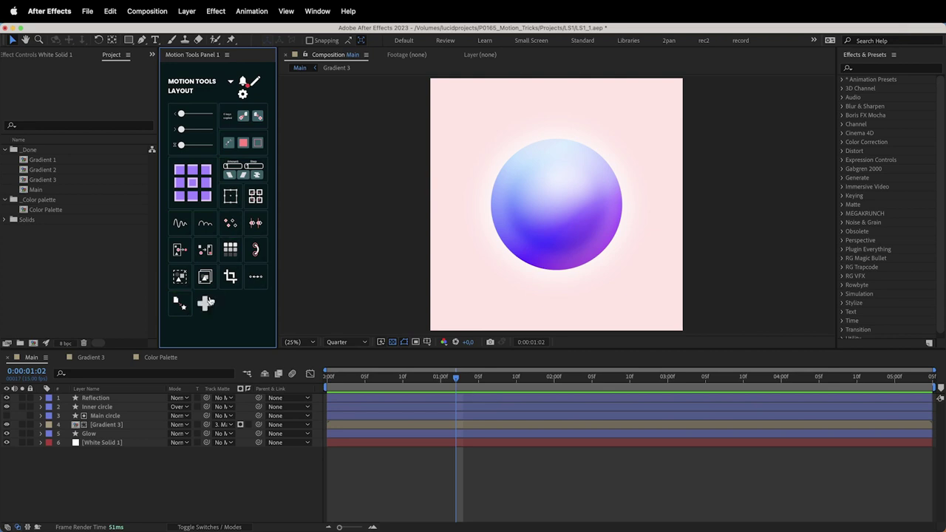
Step: Add the Slider To Path function to an empty cell of the Motion Tools layout and remove it again
click(226, 302)
drag(289, 66, 524, 51)
click(403, 214)
click(398, 229)
click(395, 245)
click(522, 339)
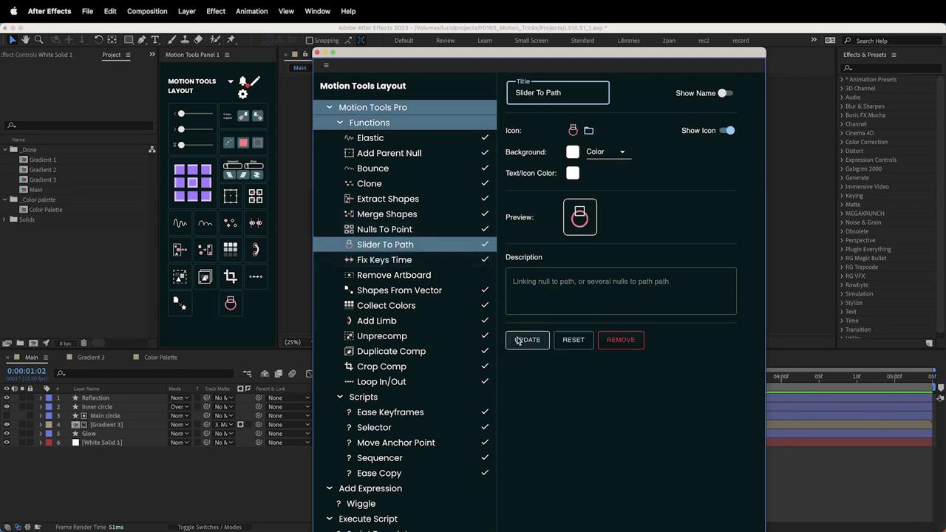
click(620, 339)
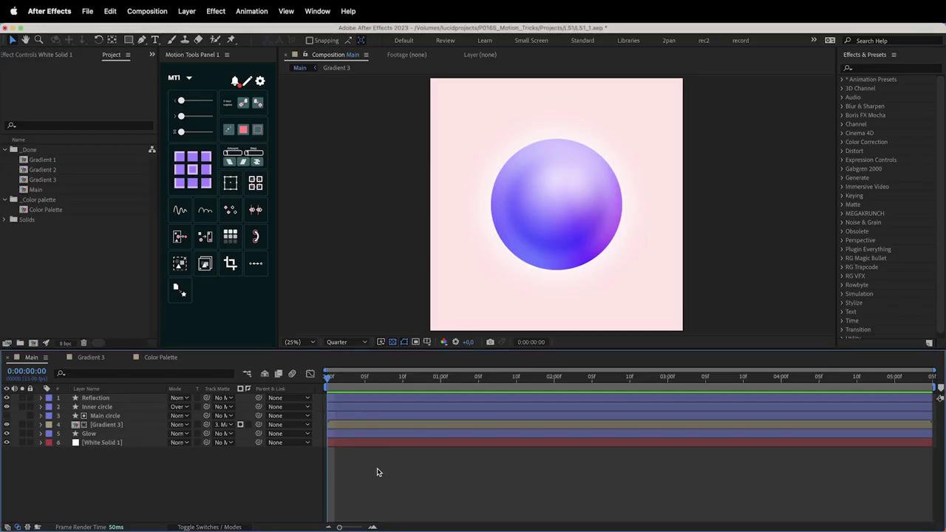
Step: Scrub and preview the Main composition's gradient animation, ending with the playhead at 0:00:02:07
click(358, 379)
mouse_move(367, 382)
mouse_down()
mouse_move(798, 342)
mouse_move(462, 363)
mouse_move(494, 342)
mouse_up()
key(space)
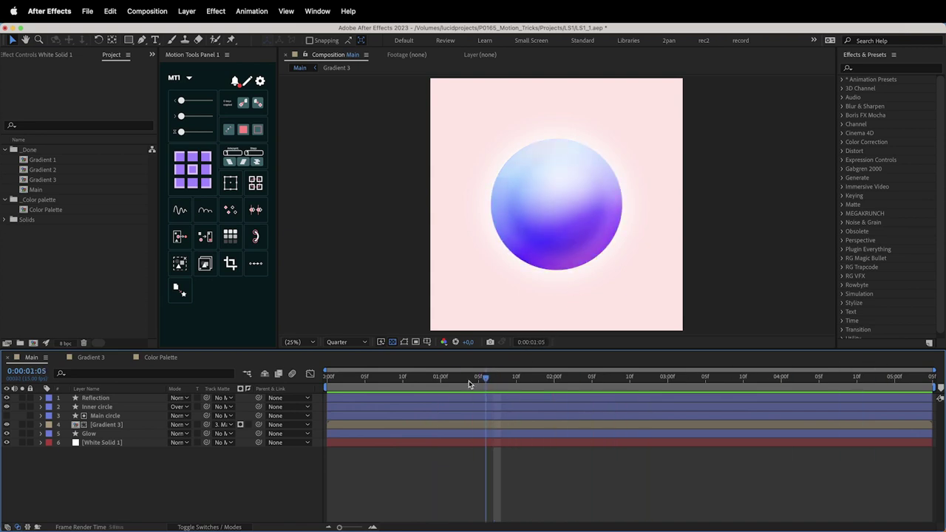
click(608, 377)
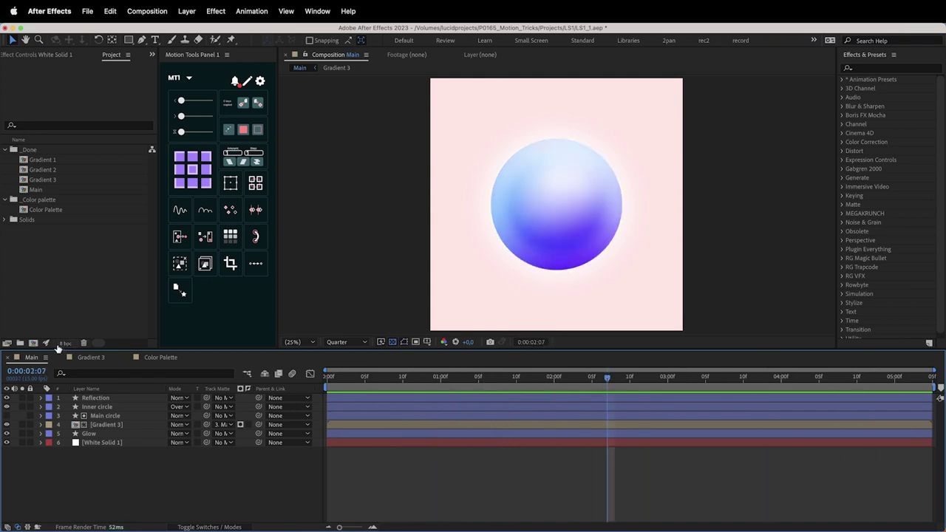
Step: Start a new composition with a square frame size of 3840 by 3840 px
click(33, 344)
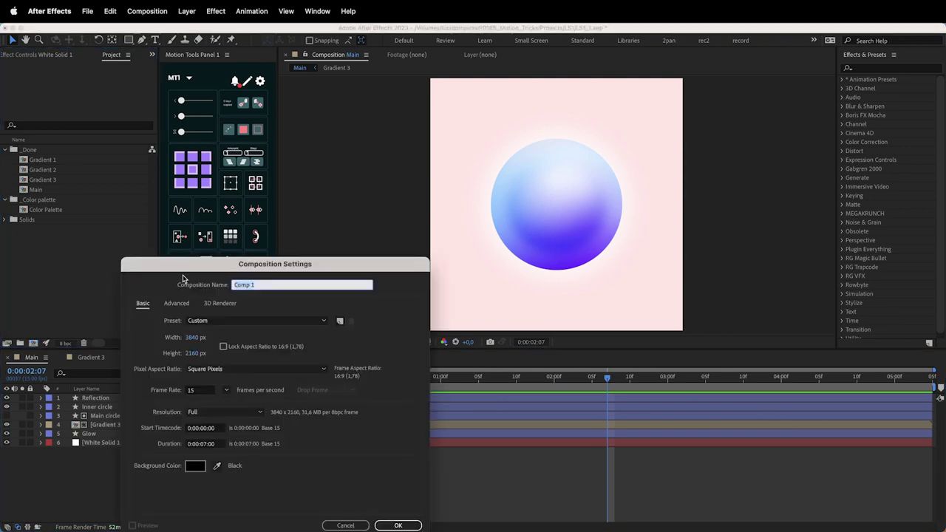
drag(185, 279, 198, 238)
click(207, 297)
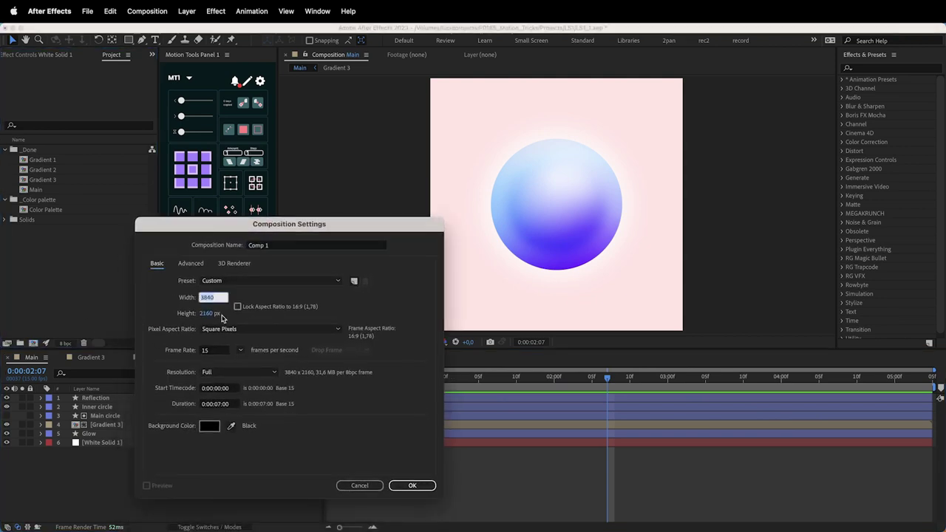
click(215, 313)
text(3840)
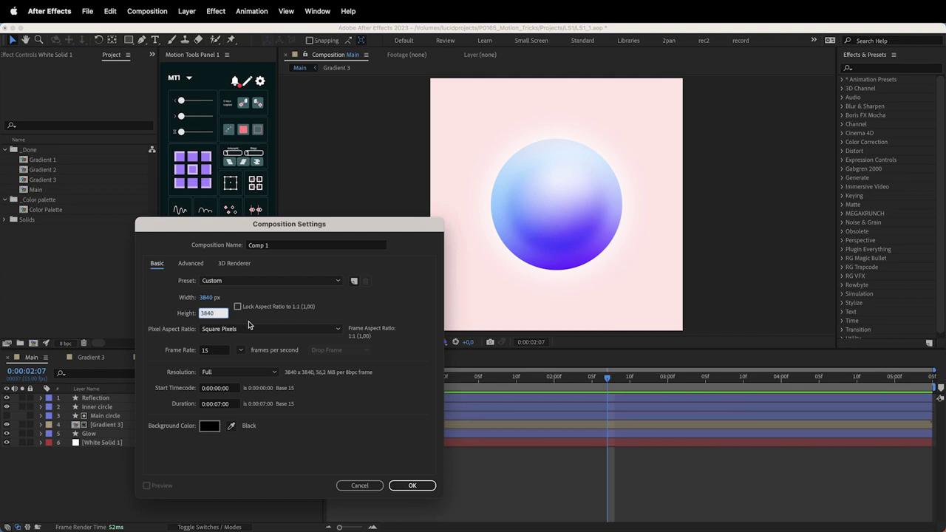
click(211, 298)
click(212, 314)
click(212, 299)
click(214, 312)
drag(403, 228, 388, 212)
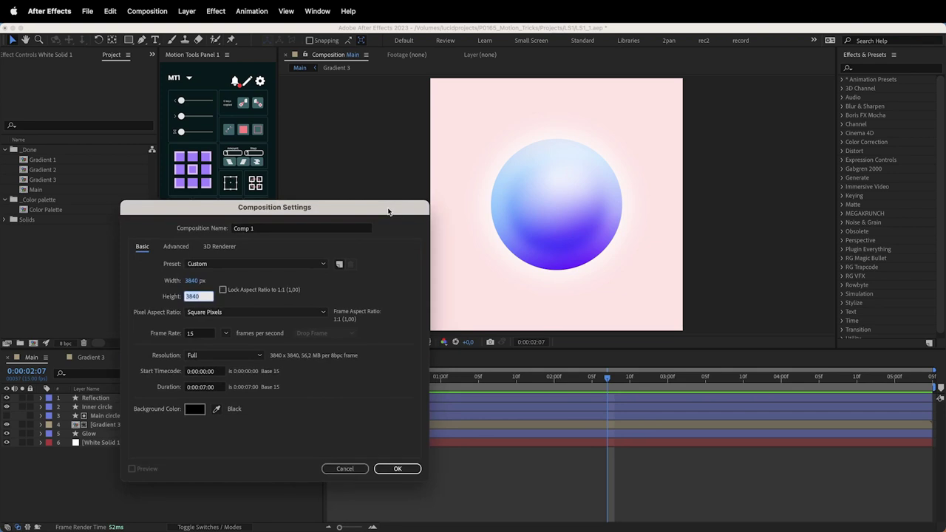
click(190, 280)
click(197, 281)
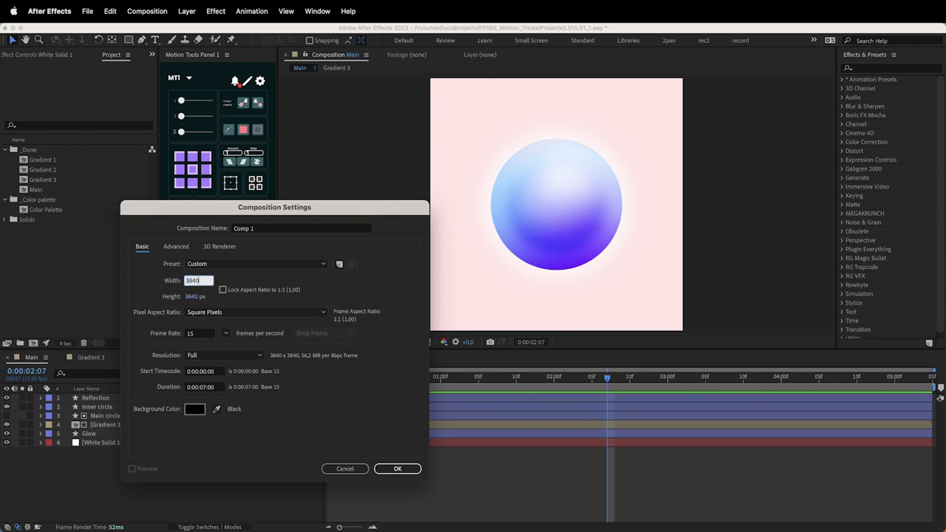
click(249, 282)
click(190, 281)
click(247, 284)
Step: Choose a frame rate of 15 frames per second and set the new composition's duration to 0:00:05:00
click(207, 334)
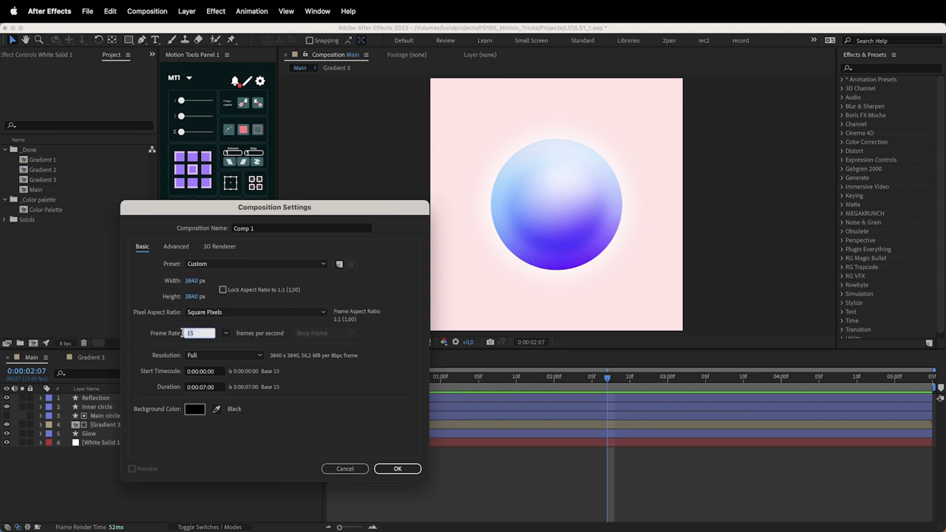
click(225, 333)
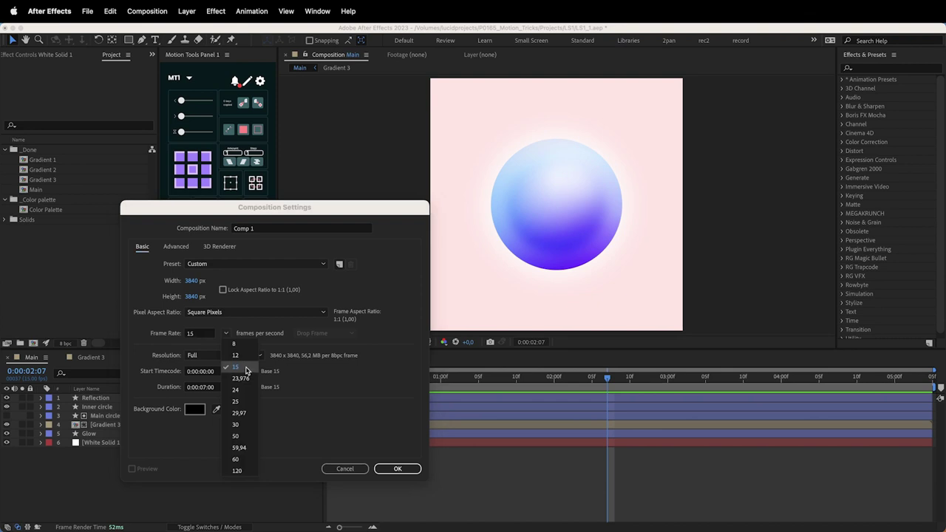
click(247, 370)
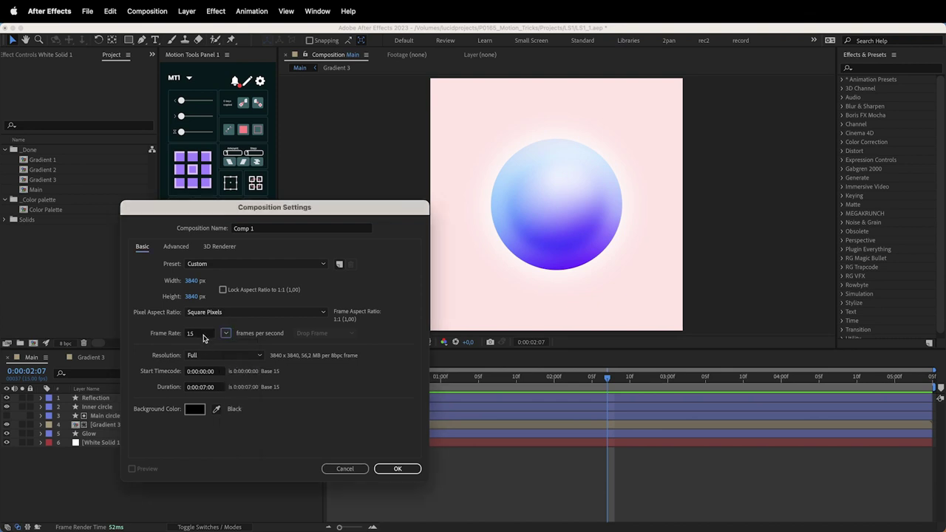
click(205, 387)
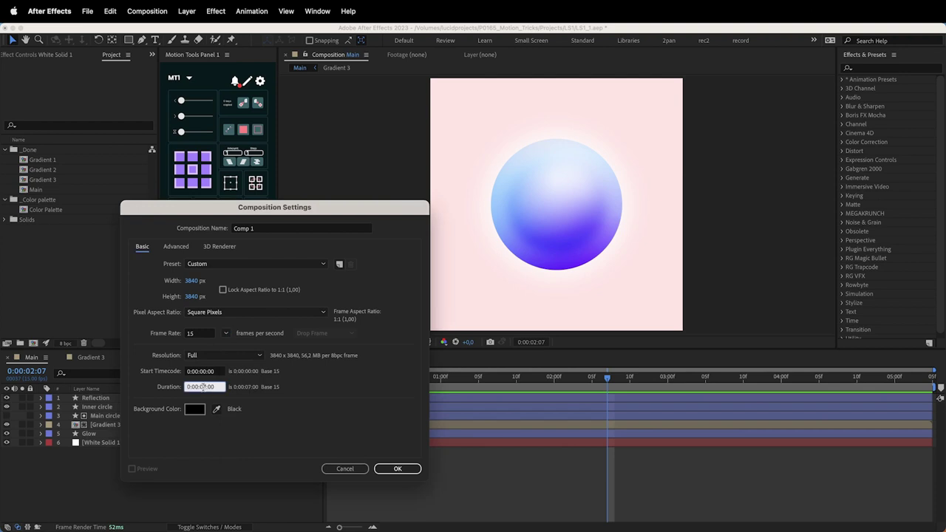
click(309, 390)
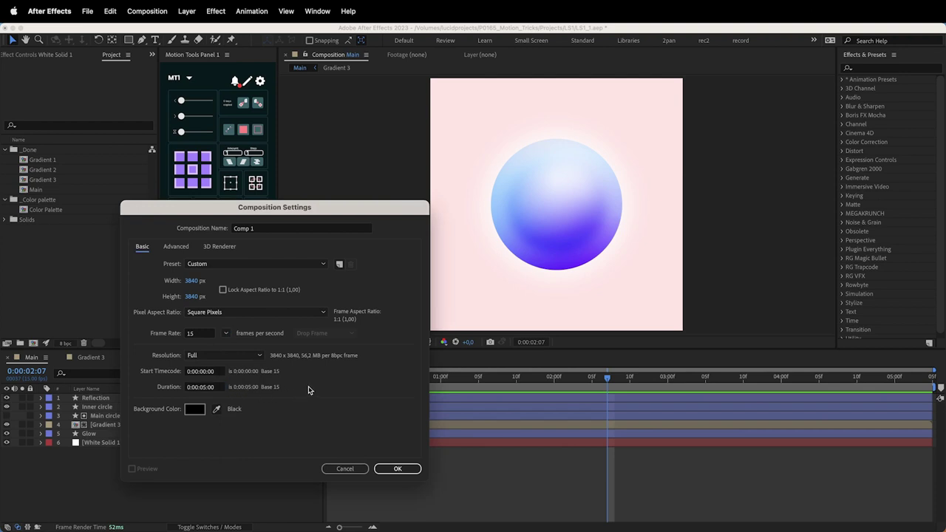
Step: Name the new composition Main, create it, and select it in the project
click(262, 230)
text(Main)
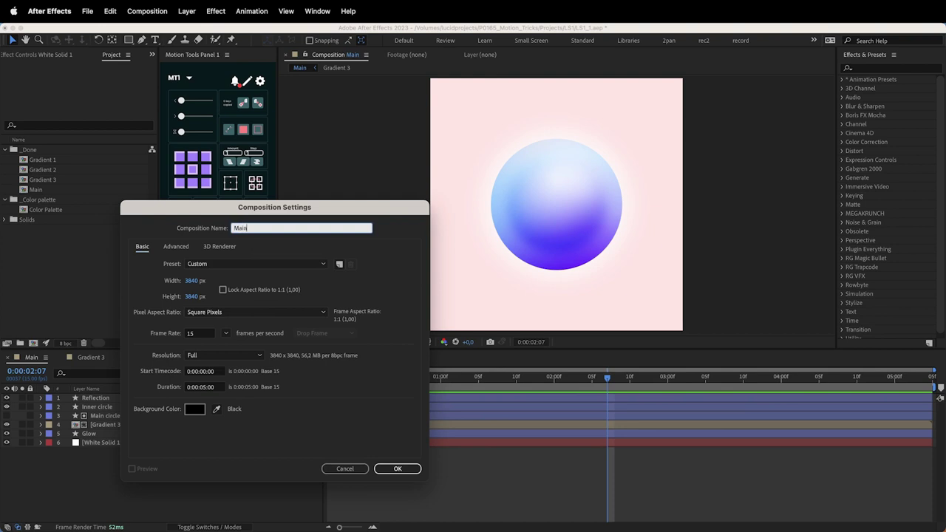
click(397, 469)
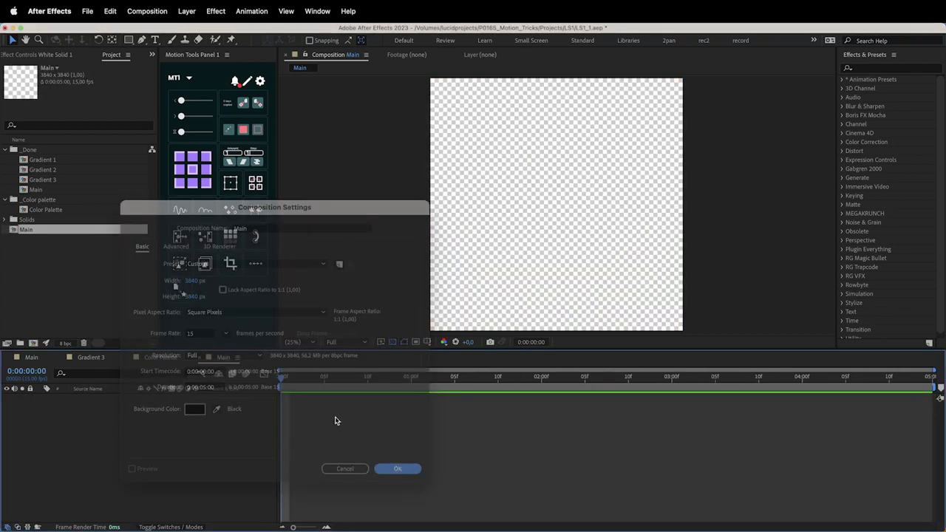
click(75, 230)
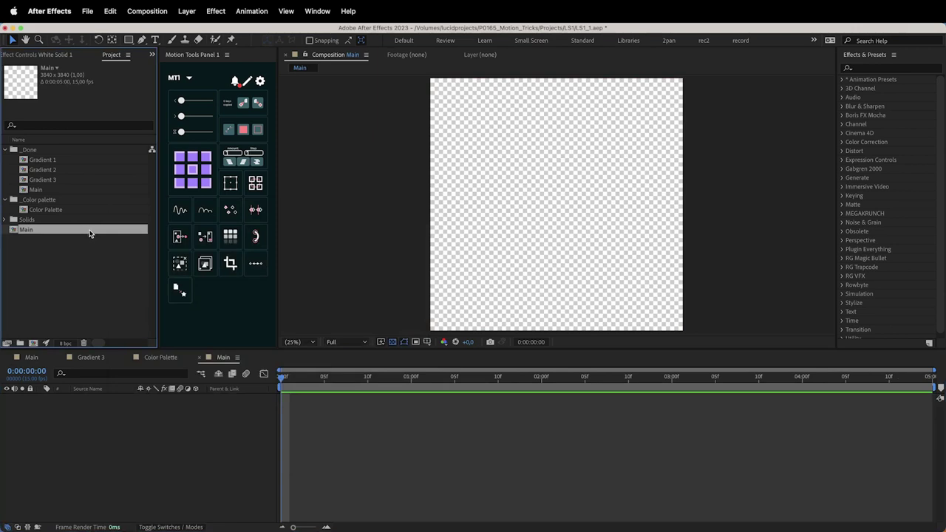
Step: Set the project's color bit depth to 16 bits per channel in the project settings
click(87, 12)
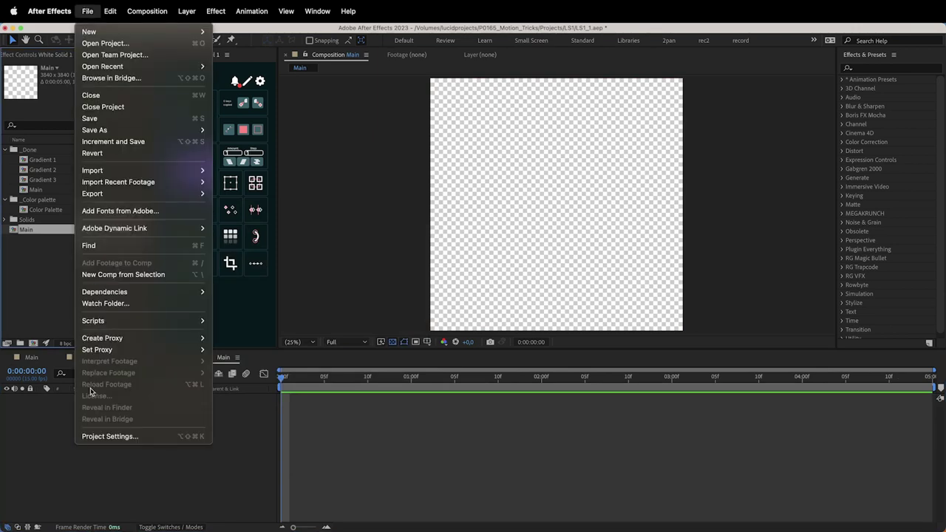
click(130, 438)
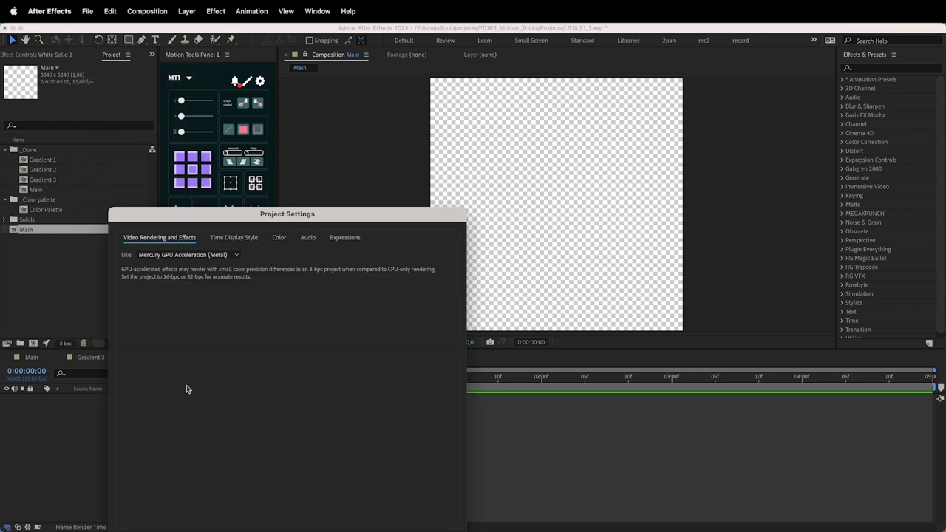
drag(275, 224, 325, 115)
click(316, 147)
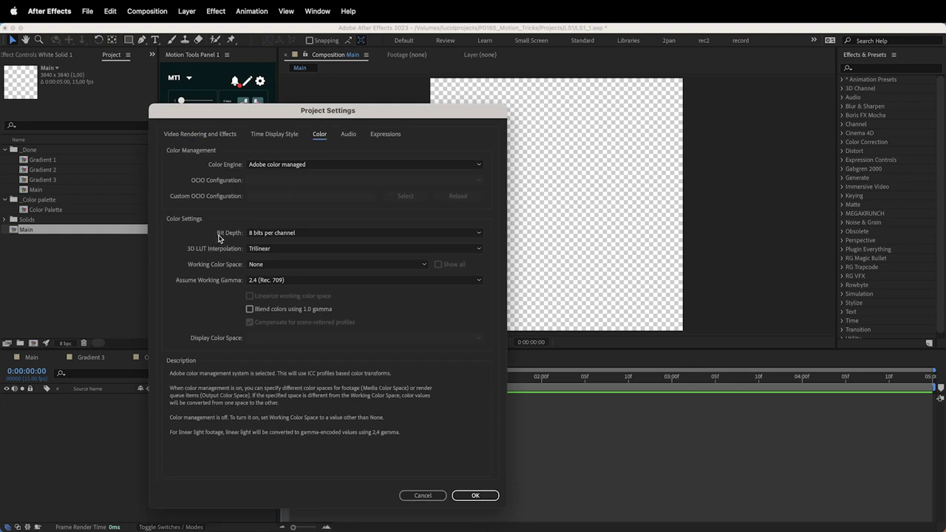
click(282, 235)
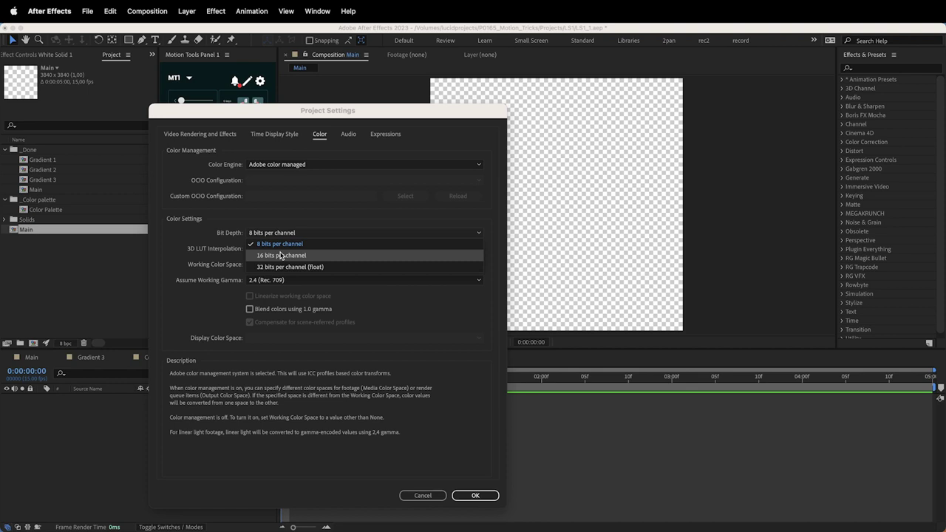
click(281, 255)
click(278, 235)
click(279, 255)
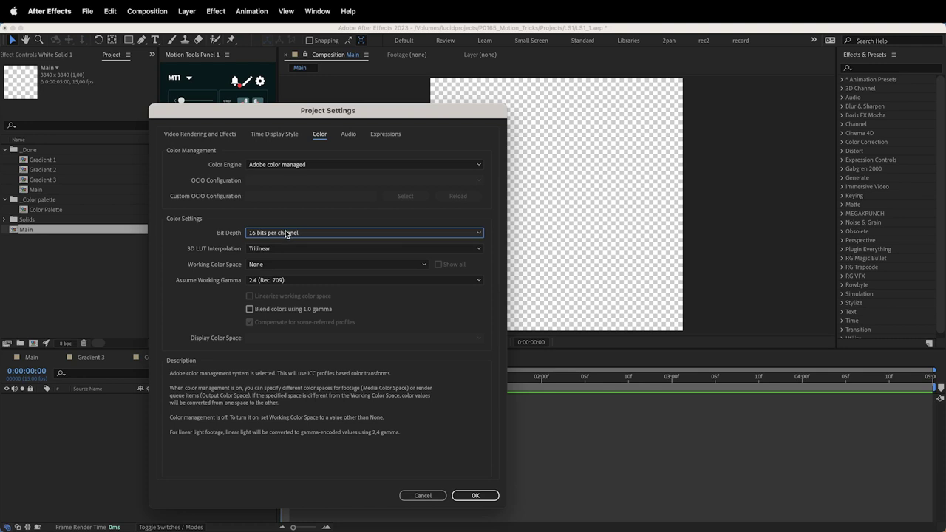
click(286, 233)
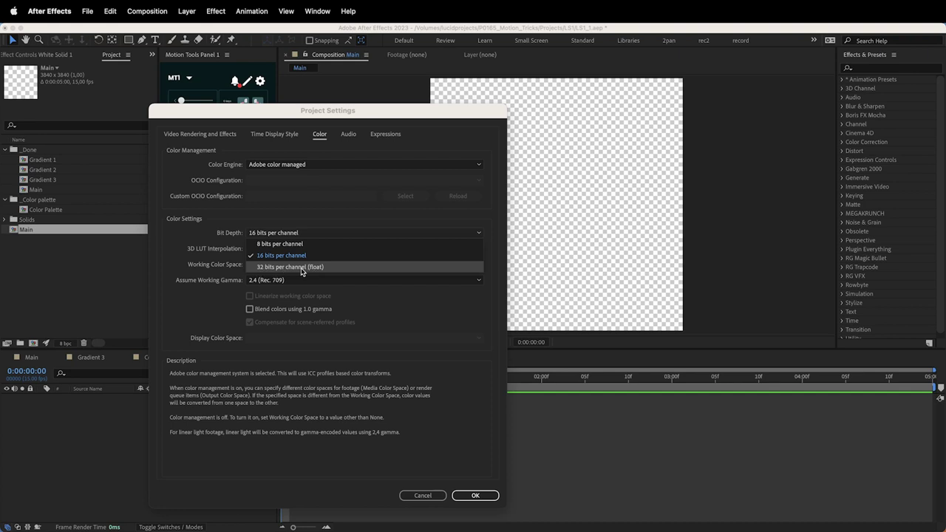
click(296, 256)
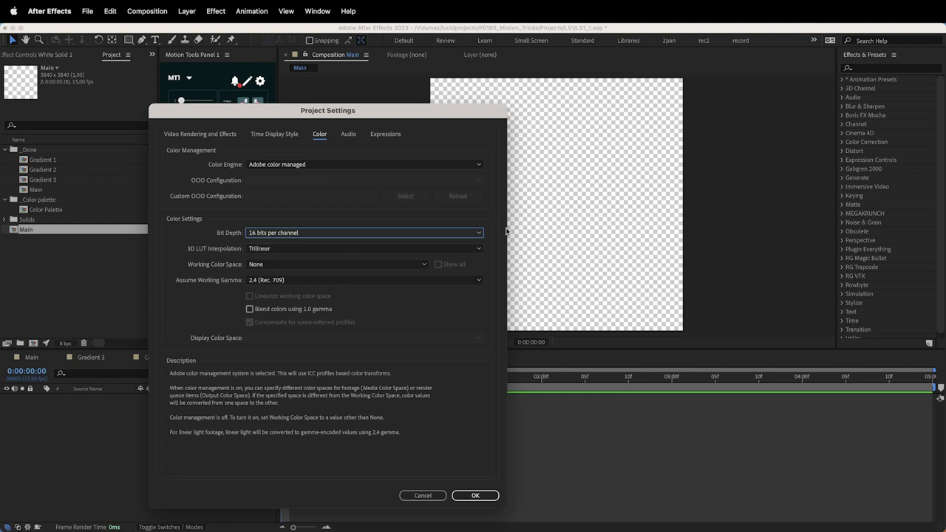
Step: Examine the available working color spaces and assumed working gamma options in the project's color settings
click(292, 264)
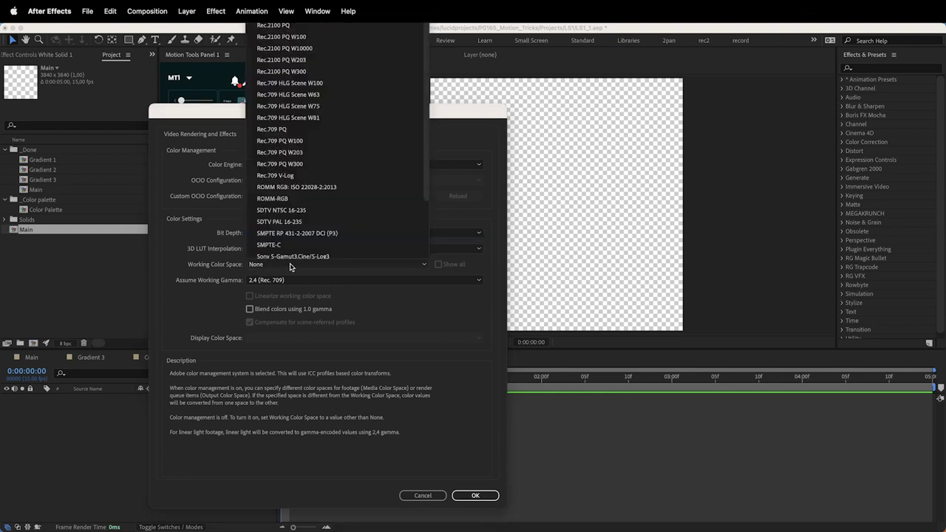
scroll(298, 228, down, 3)
scroll(319, 220, up, 3)
click(234, 267)
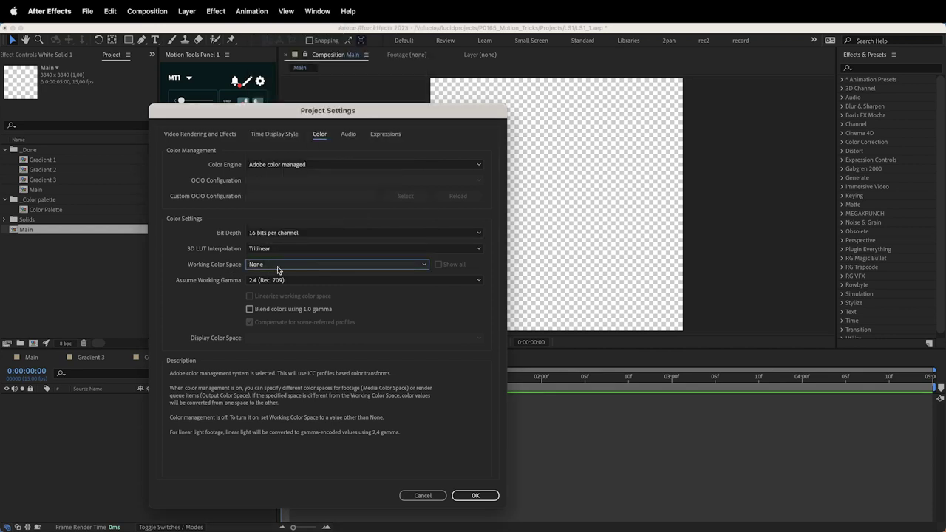
click(262, 268)
click(229, 270)
click(257, 266)
click(230, 269)
click(270, 280)
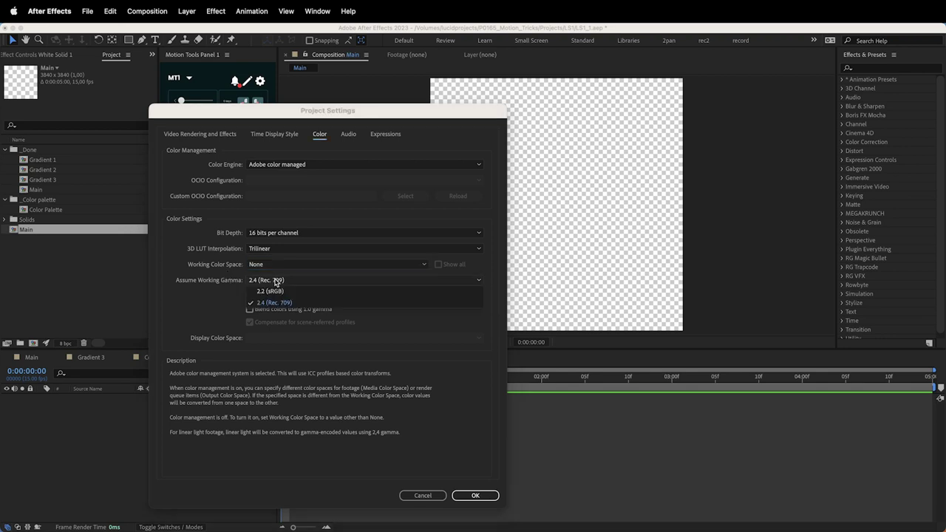
click(227, 283)
click(269, 282)
click(230, 282)
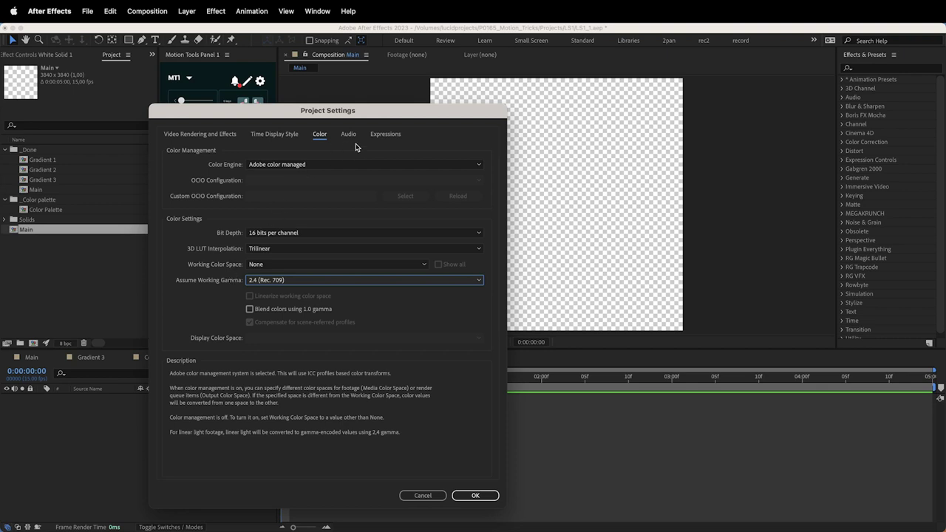
Step: Set the project's expressions engine to JavaScript and apply the project settings
click(386, 137)
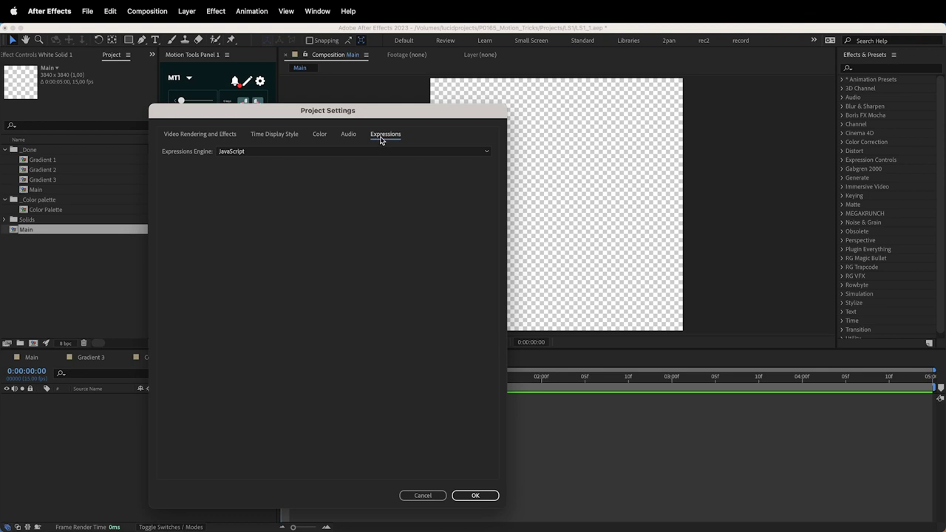
click(265, 152)
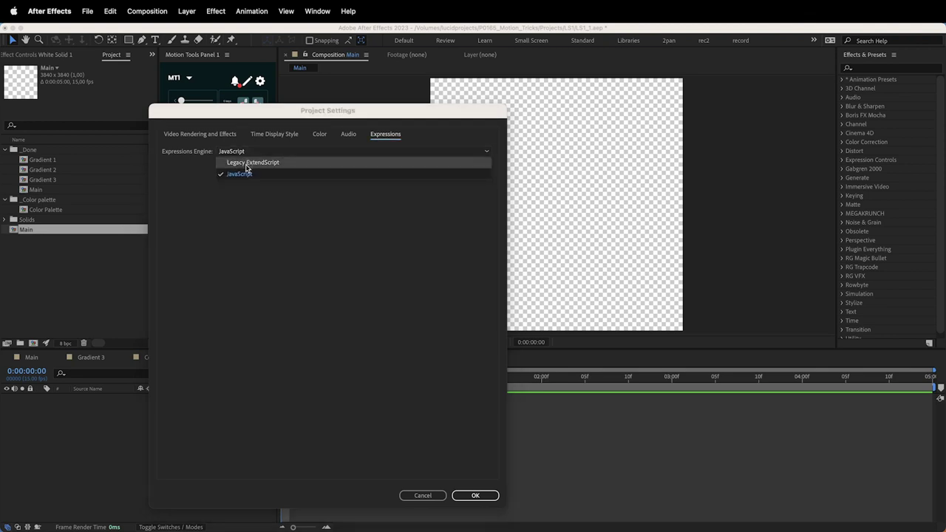
click(245, 175)
click(242, 153)
click(243, 163)
click(242, 153)
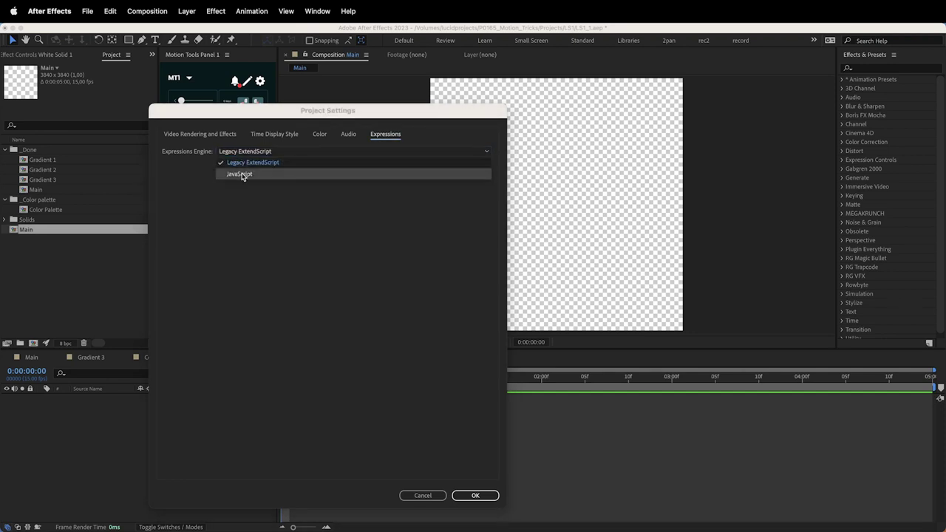
click(244, 175)
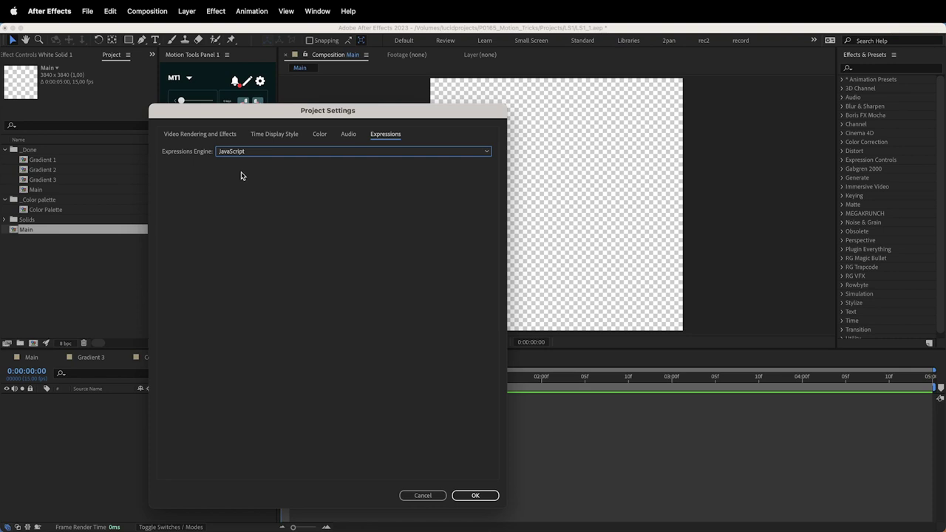
drag(363, 113, 368, 98)
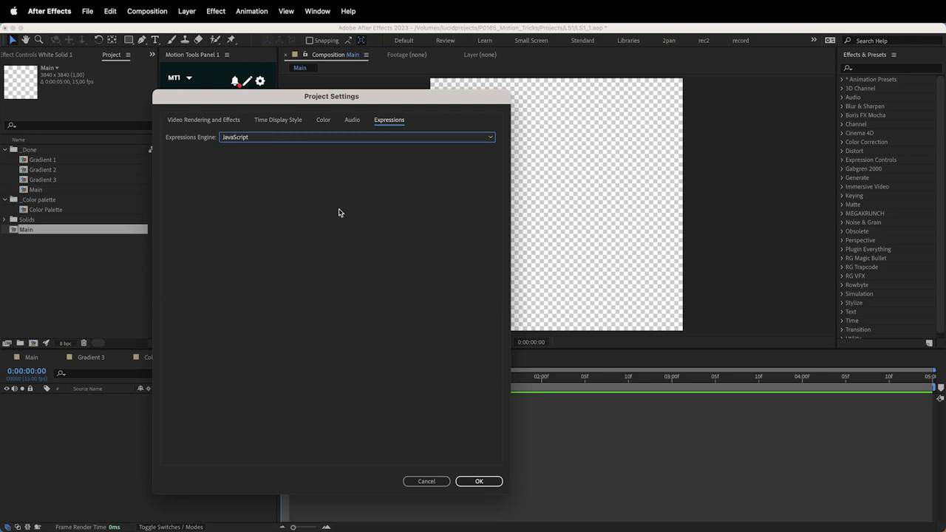
click(474, 480)
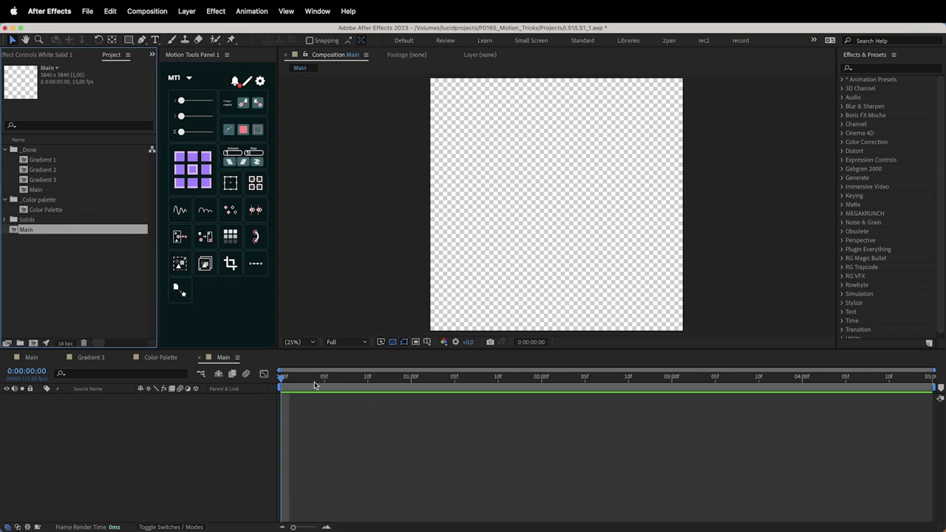
click(392, 342)
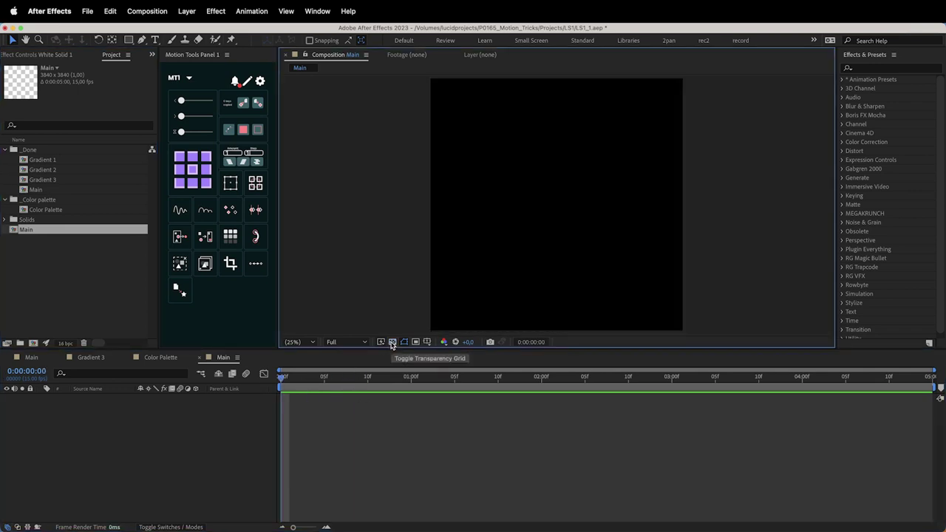
click(392, 342)
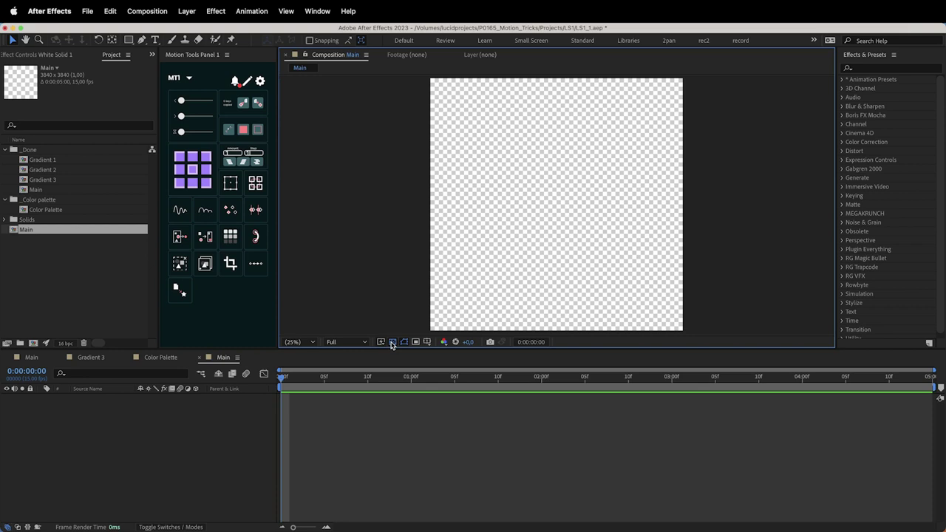
click(44, 151)
mouse_move(40, 152)
mouse_down()
mouse_move(8, 174)
mouse_move(54, 192)
mouse_move(58, 135)
mouse_up()
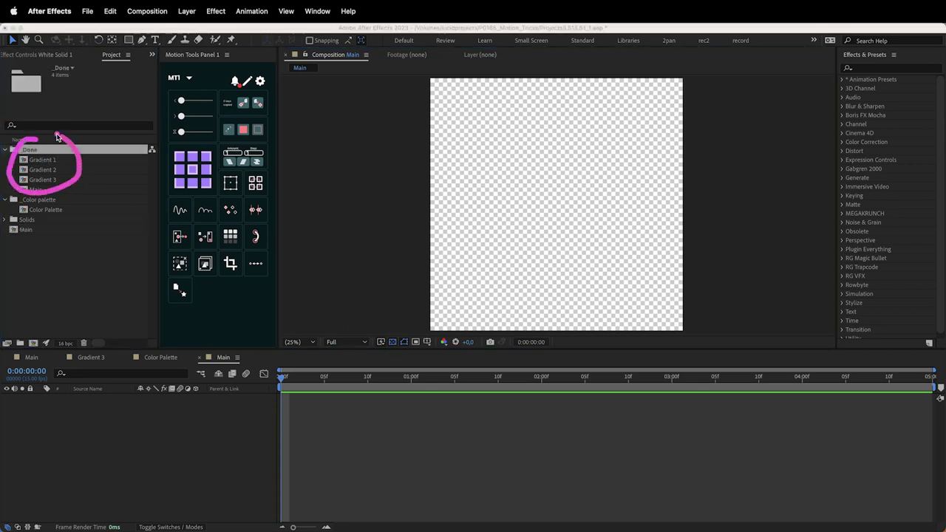
Step: Open the new Main composition and add a shape layer with an ellipse filling the whole frame
double_click(54, 230)
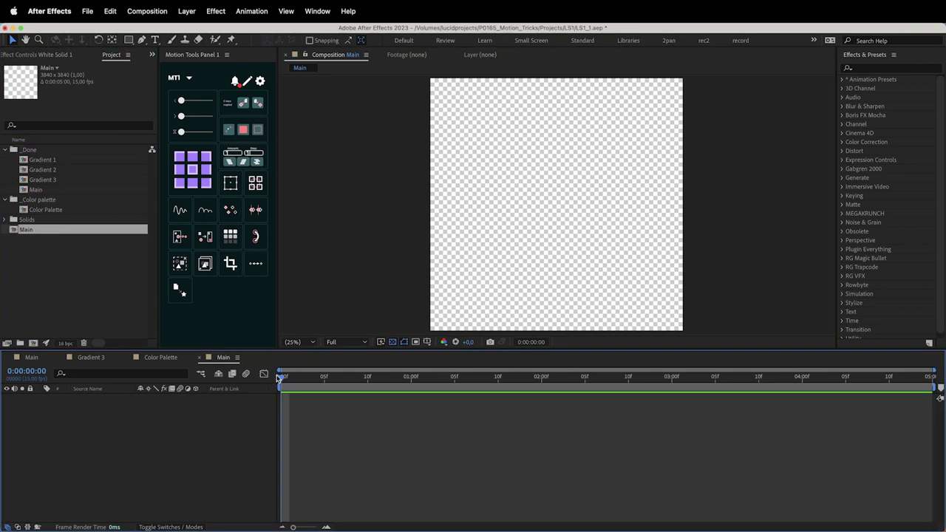
click(129, 42)
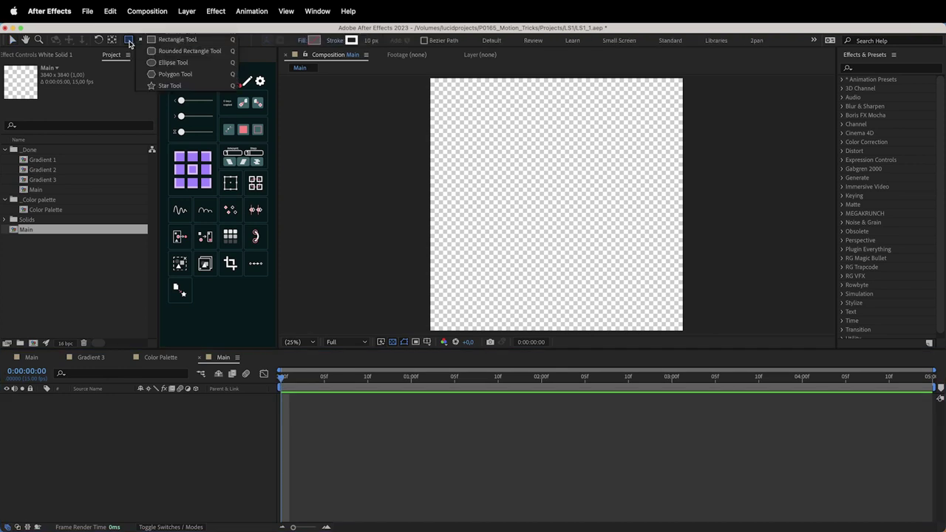
click(196, 63)
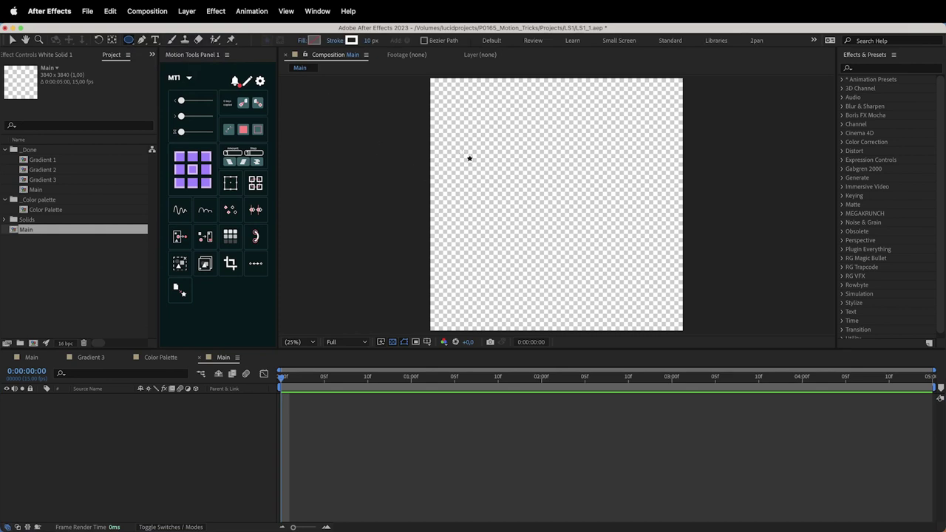
double_click(130, 43)
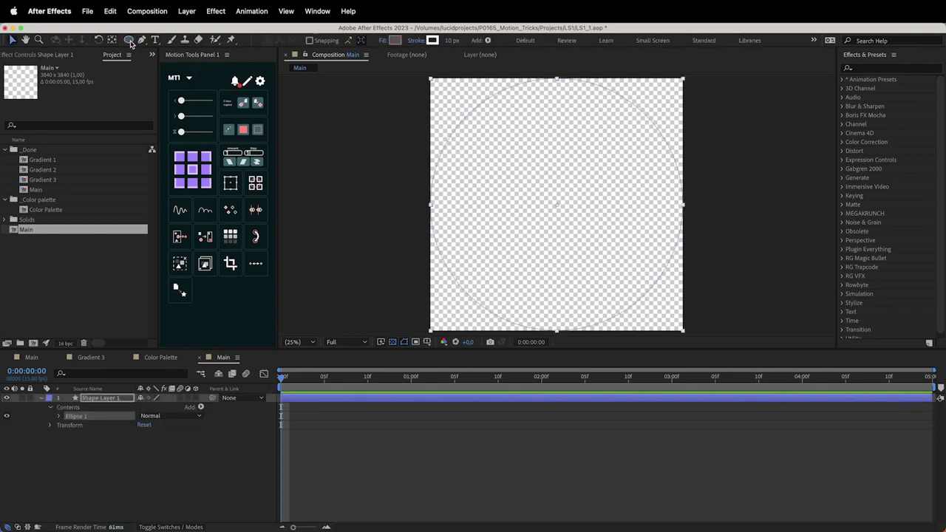
mouse_move(505, 314)
mouse_down()
mouse_move(476, 292)
mouse_move(448, 140)
mouse_move(610, 108)
mouse_move(675, 288)
mouse_move(481, 307)
mouse_up()
Step: Give the ellipse a solid blue fill and set its stroke to none
drag(452, 40, 526, 40)
alt+click(394, 40)
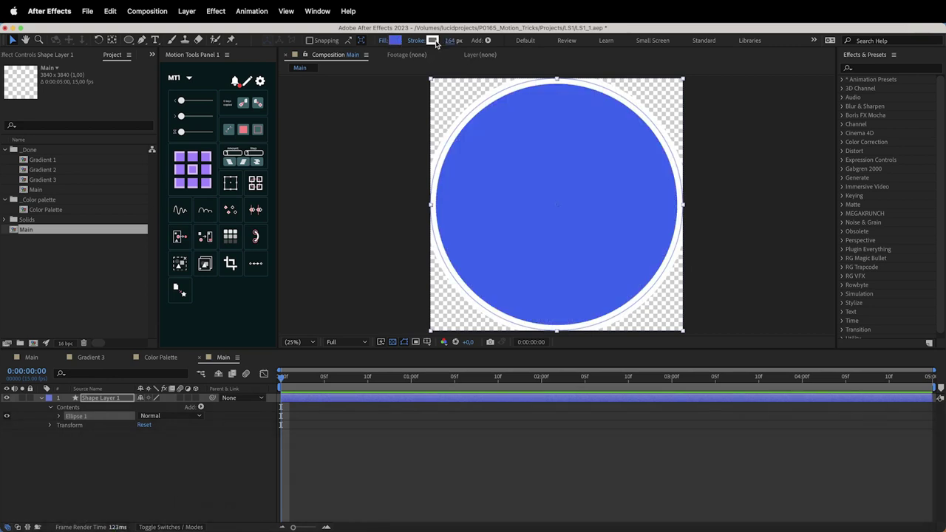
alt+click(435, 40)
alt+click(434, 41)
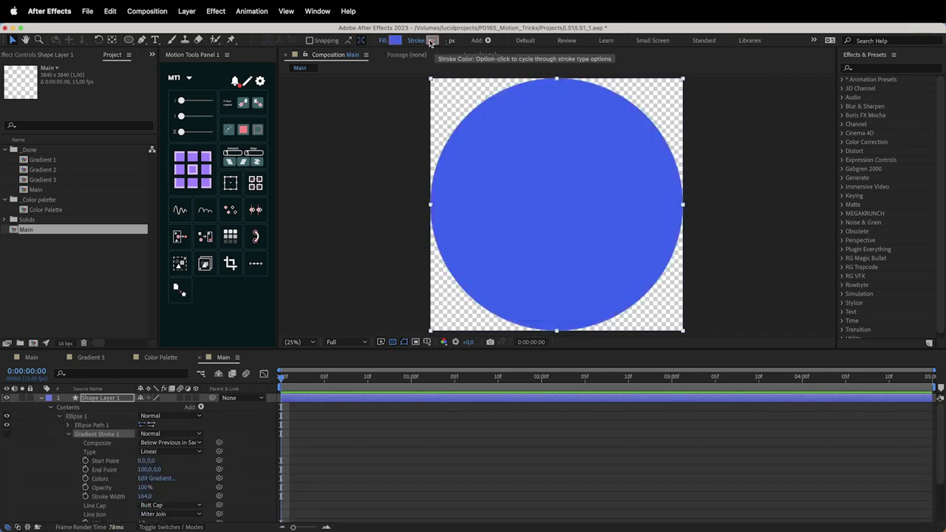
alt+click(398, 42)
alt+click(397, 41)
alt+click(397, 41)
alt+click(397, 41)
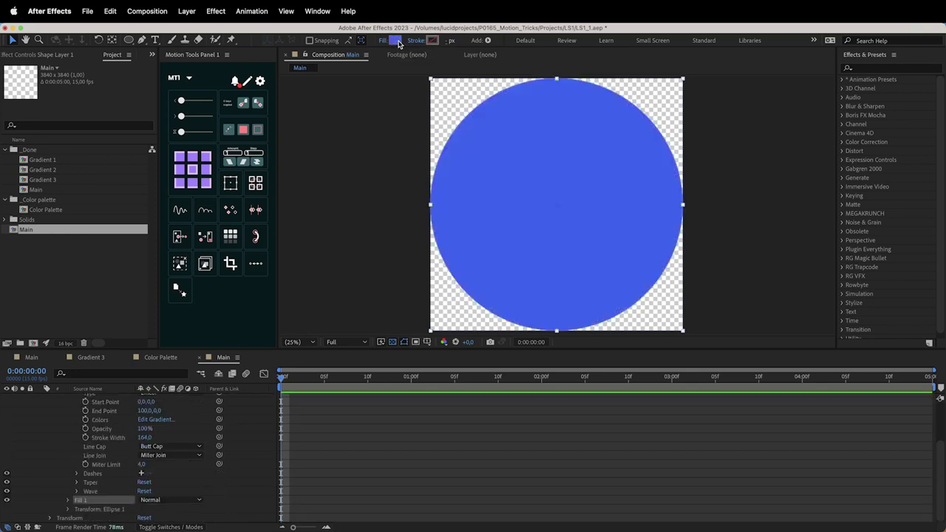
Step: Set the ellipse path's size to 2000 by 2000 and deselect the layer
scroll(111, 415, up, 5)
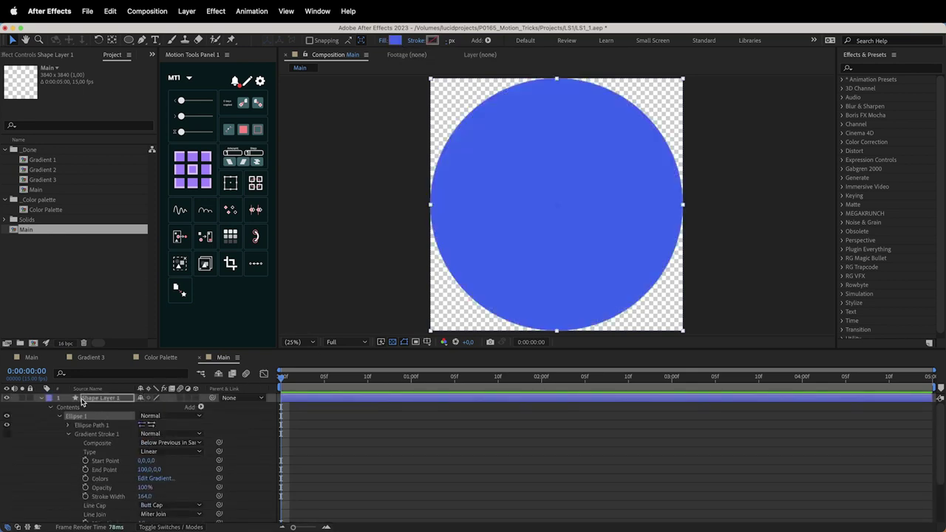
click(43, 399)
click(43, 399)
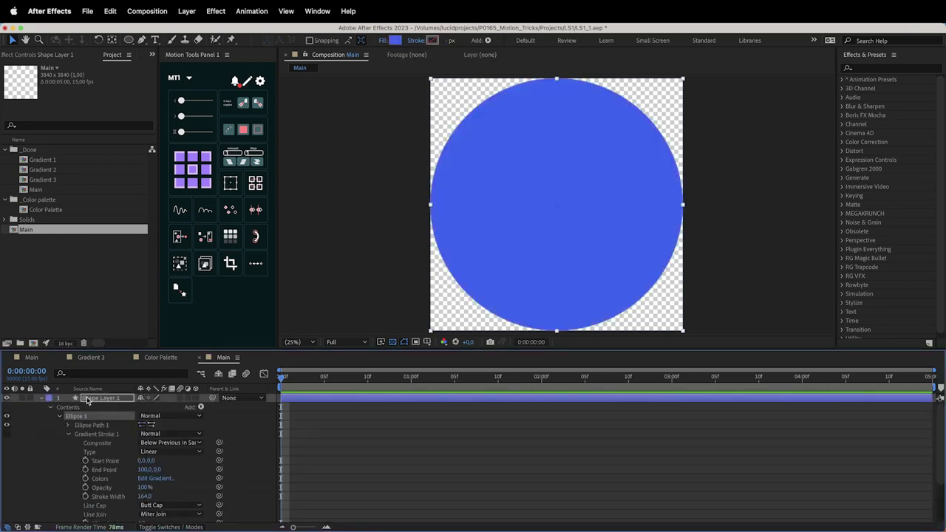
click(68, 434)
click(68, 425)
click(156, 434)
key(Return)
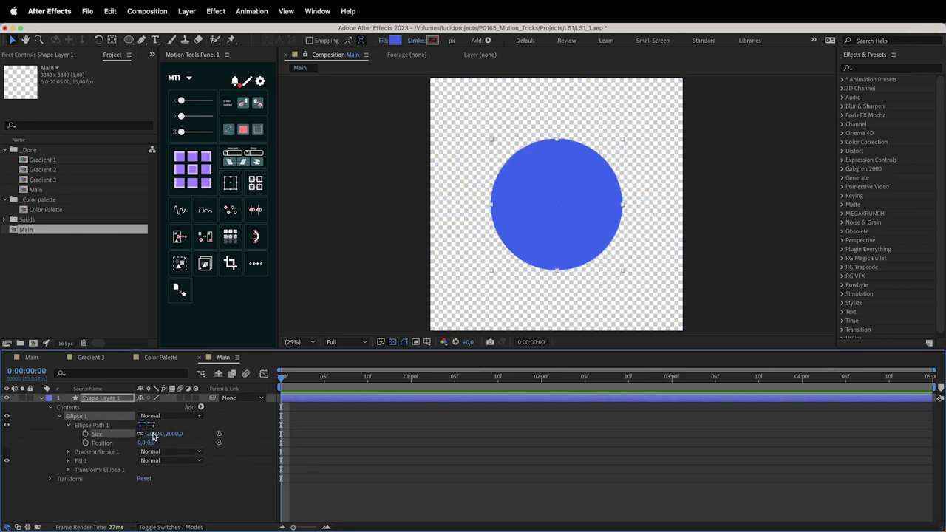
click(168, 494)
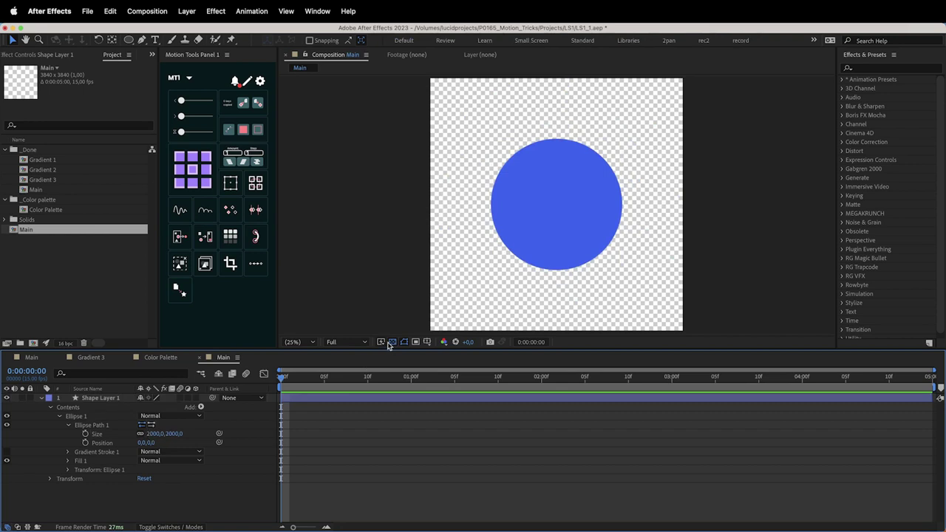
Step: Turn off the transparency grid and select the circle in the composition view
click(392, 342)
click(506, 246)
click(534, 224)
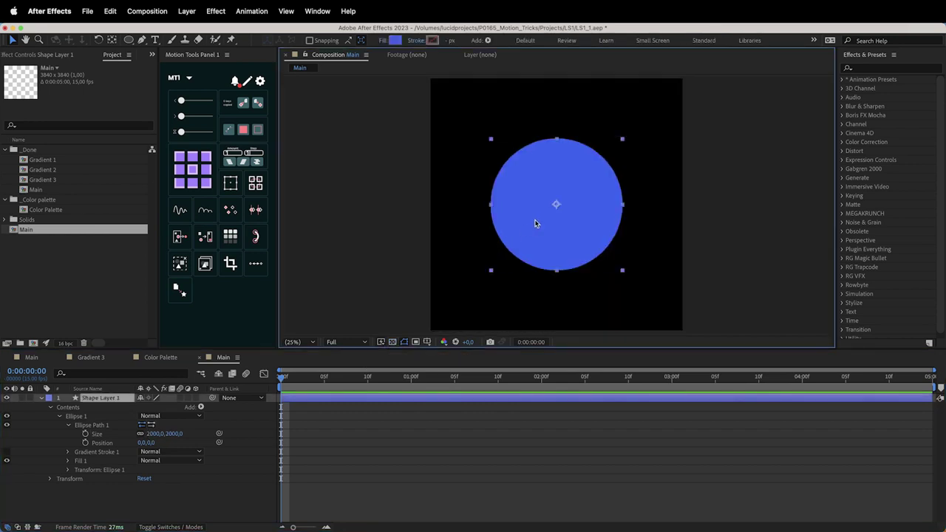
Step: Rename the shape layer Main circle and collapse its ellipse path properties
click(111, 400)
key(Return)
text(Ma)
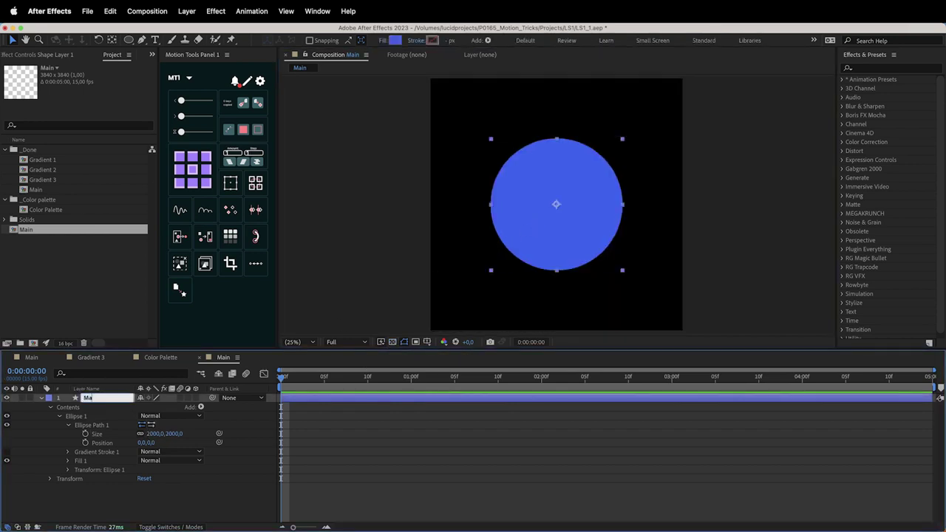
text(in circle)
key(Return)
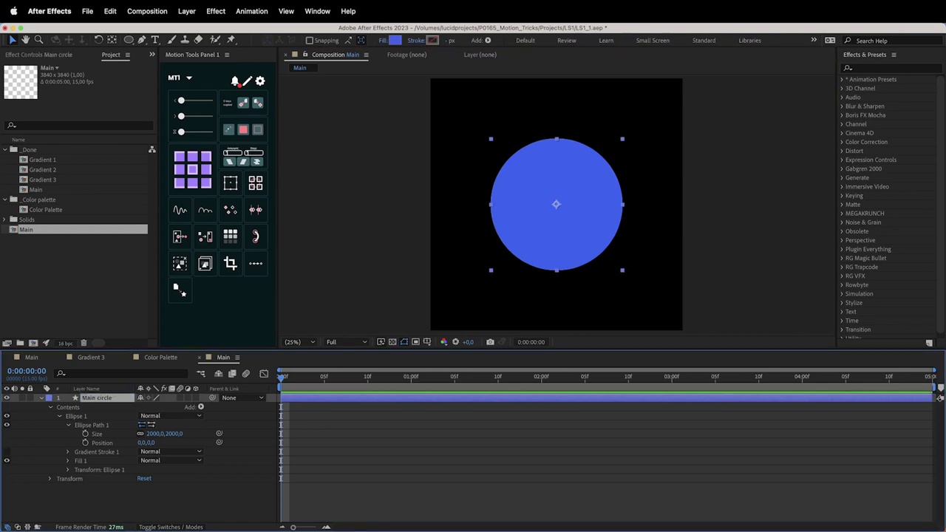
click(68, 426)
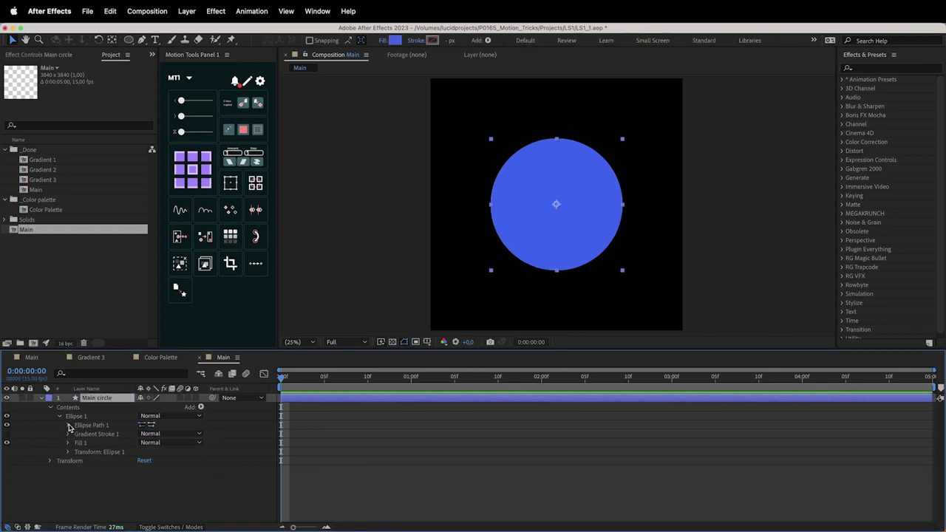
Step: Open the Color Palette composition, return to Main, and place Color Palette in the upper-left corner of the Main composition
click(173, 470)
click(531, 210)
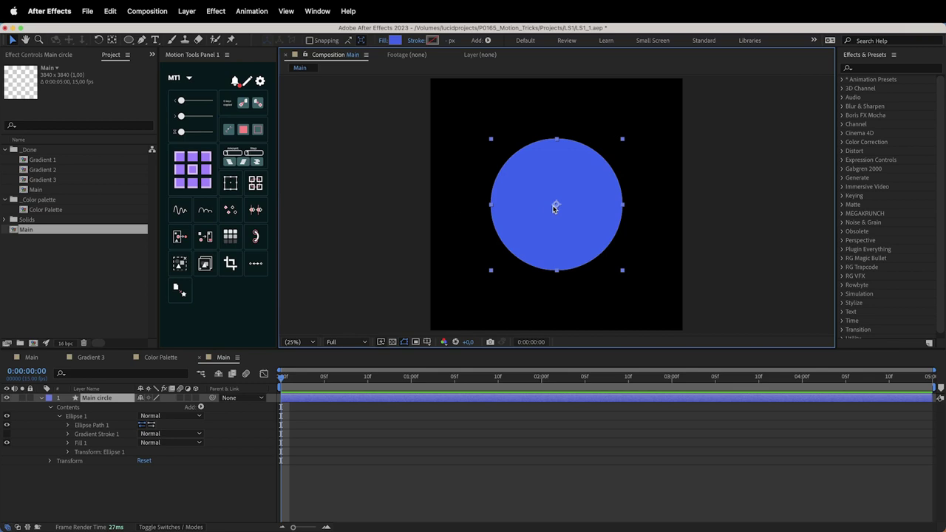
click(90, 211)
double_click(67, 211)
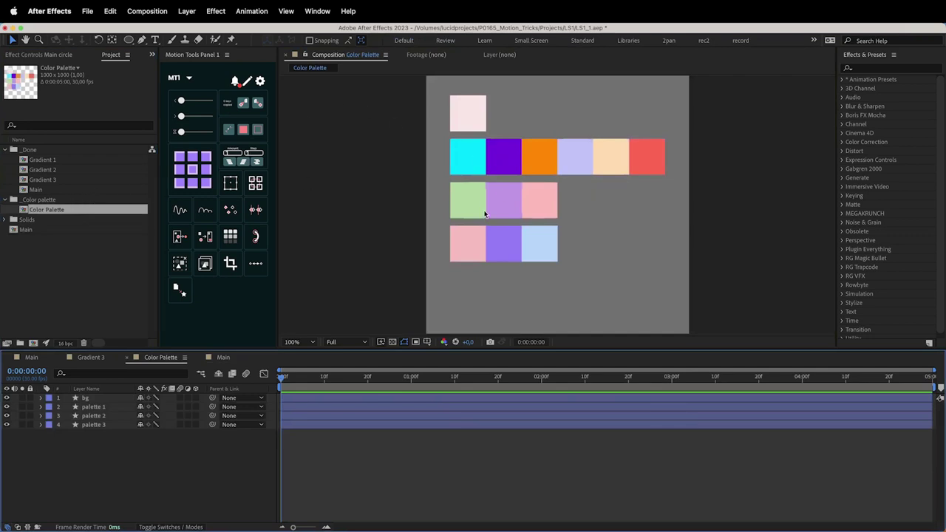
double_click(42, 231)
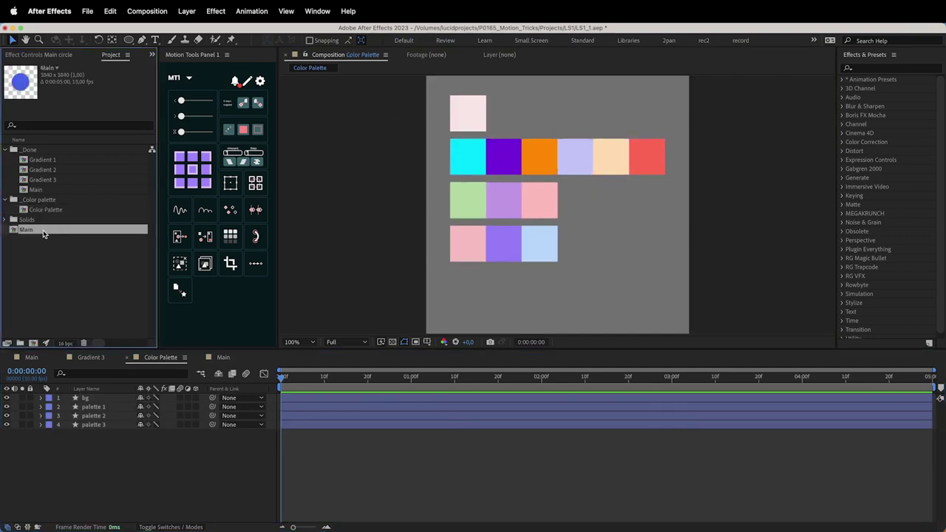
drag(45, 214, 465, 125)
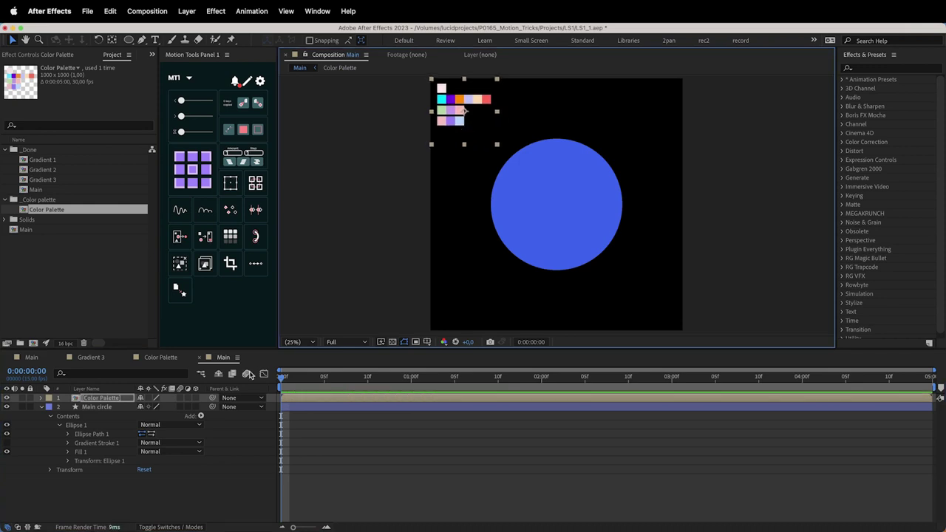
Step: Make the Color Palette layer a guide layer and lock it
right_click(114, 400)
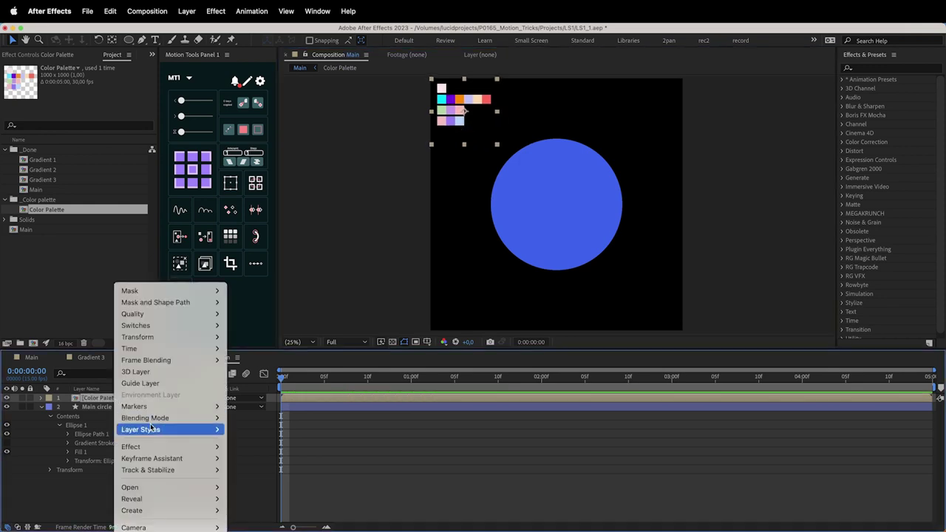
click(161, 384)
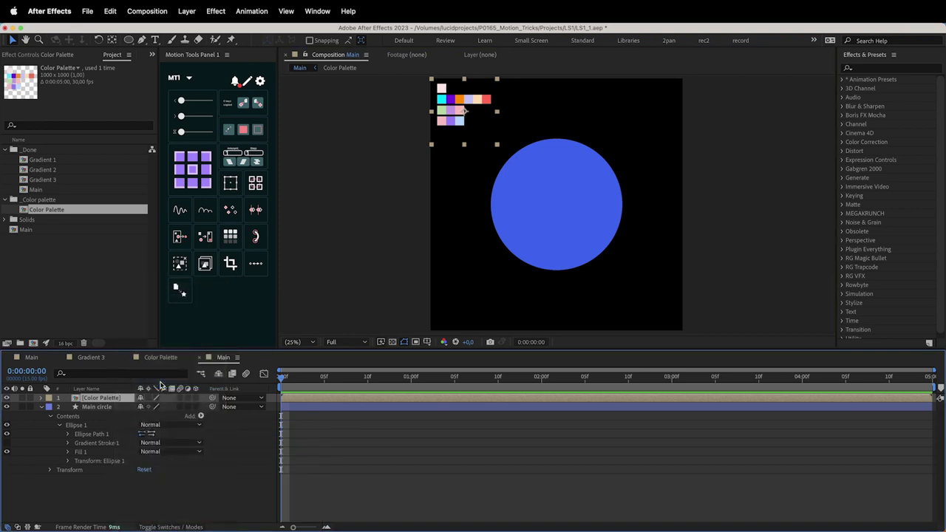
click(29, 397)
click(105, 406)
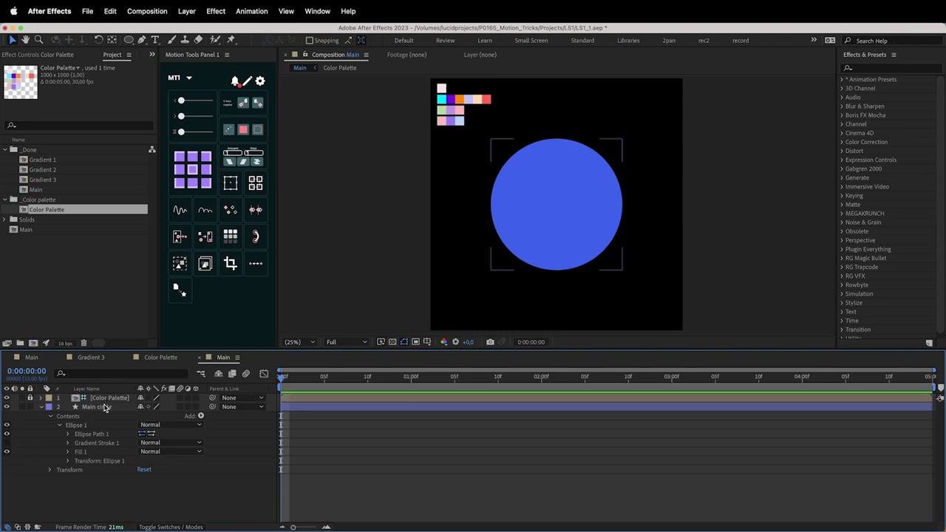
click(105, 406)
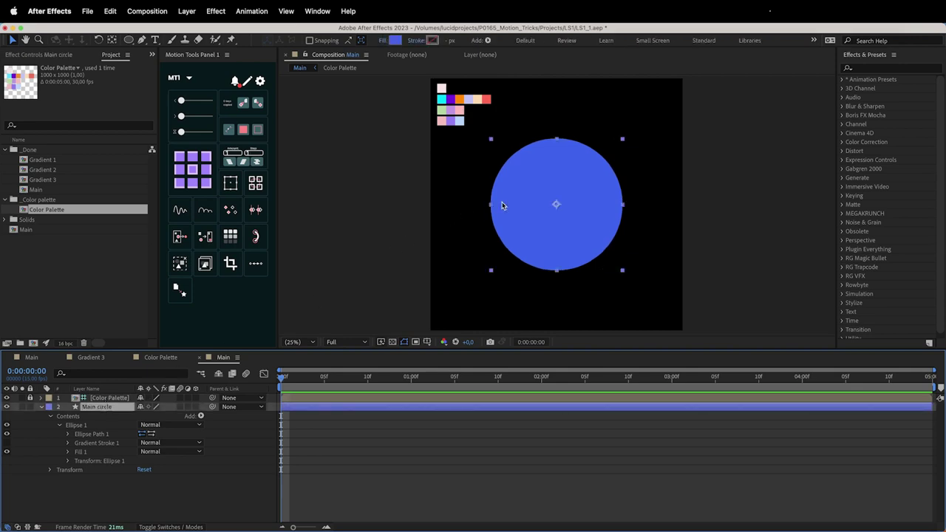
Step: Add a full-frame rectangle as a new shape layer below Main circle and name it bg
click(367, 443)
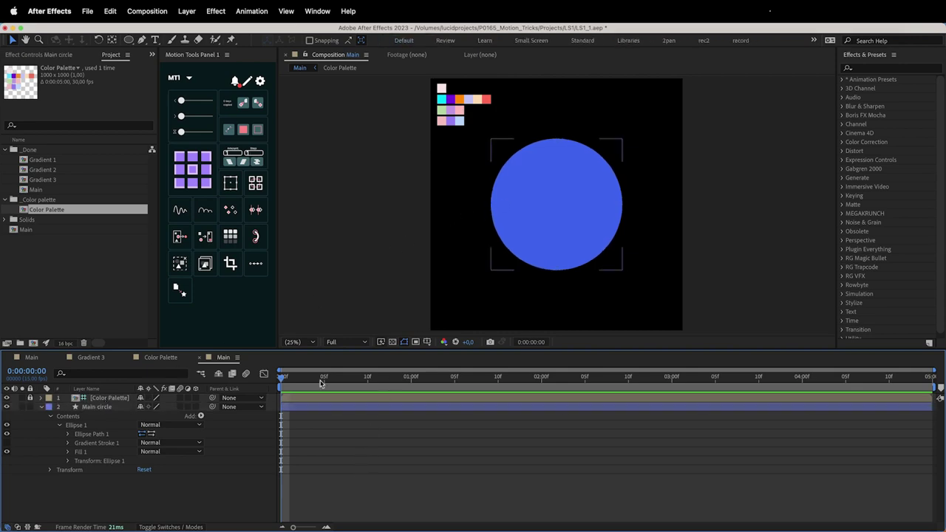
click(128, 40)
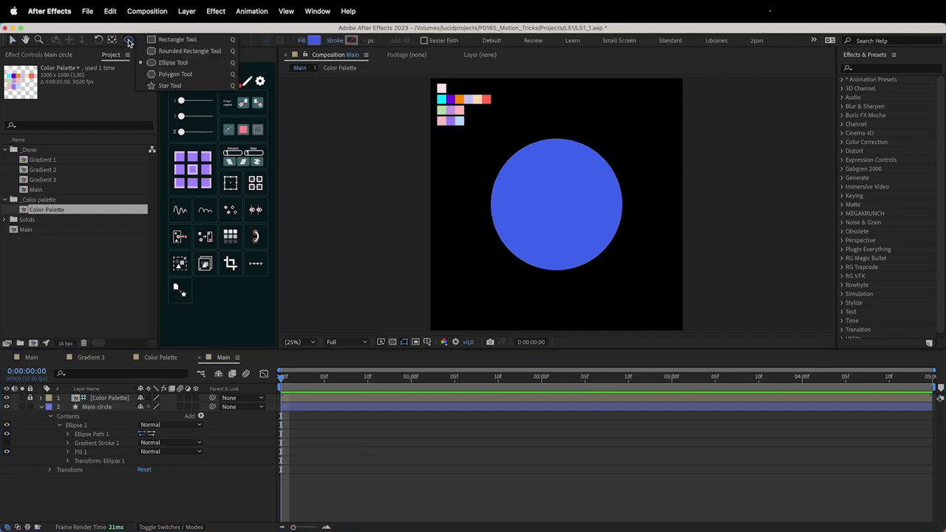
click(177, 39)
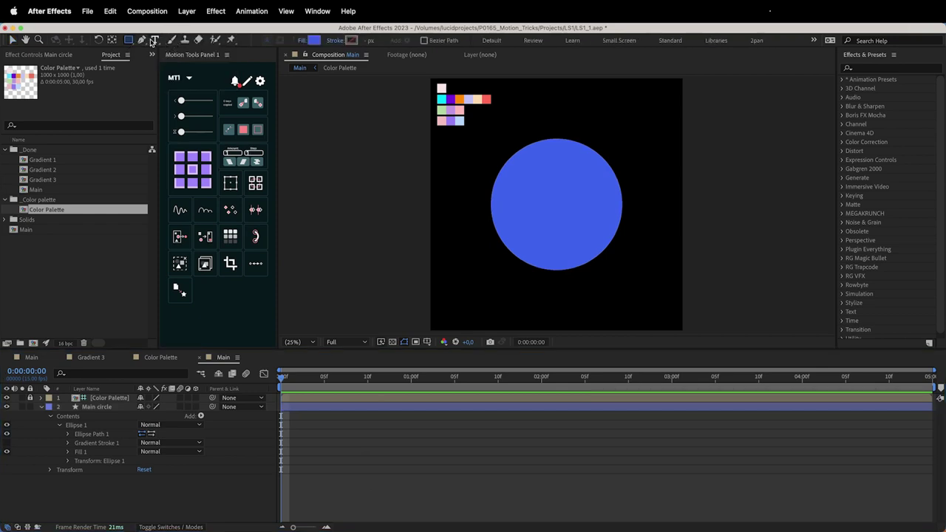
double_click(128, 40)
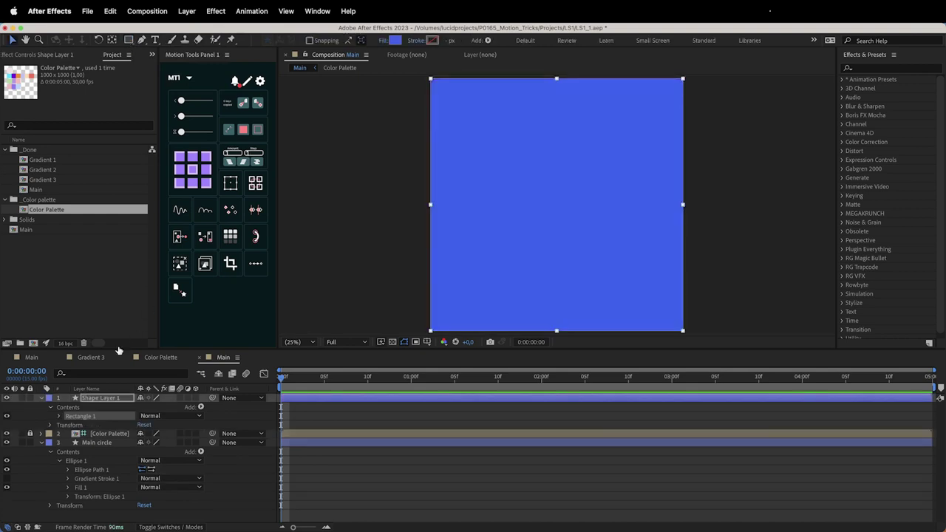
drag(111, 400, 108, 444)
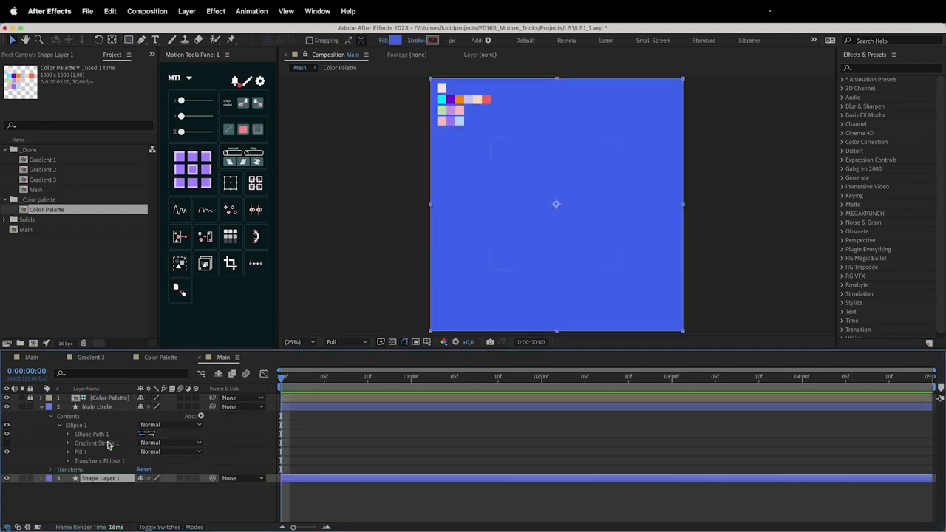
key(Return)
text(bg)
key(Return)
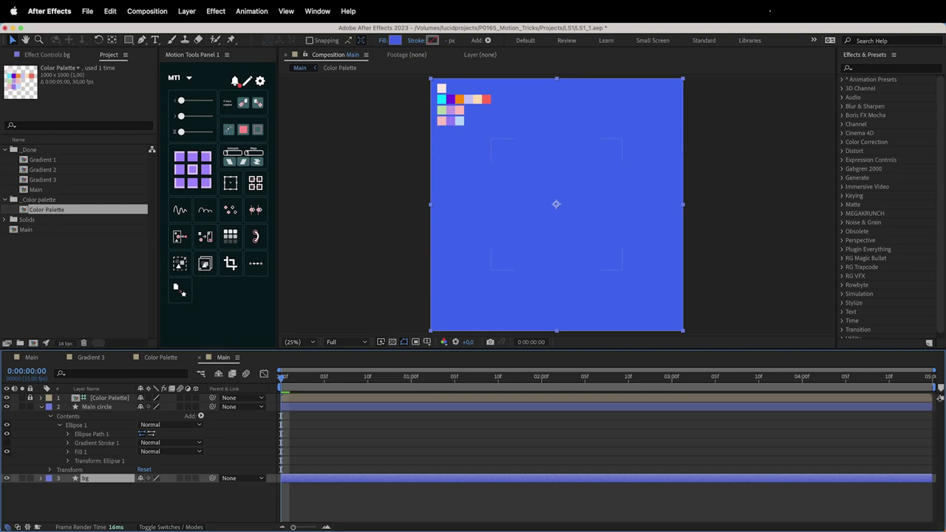
Step: Sample the palette's pale pink swatch (FAE5E5) as the bg layer's fill color, then deselect the layer
click(396, 40)
click(757, 368)
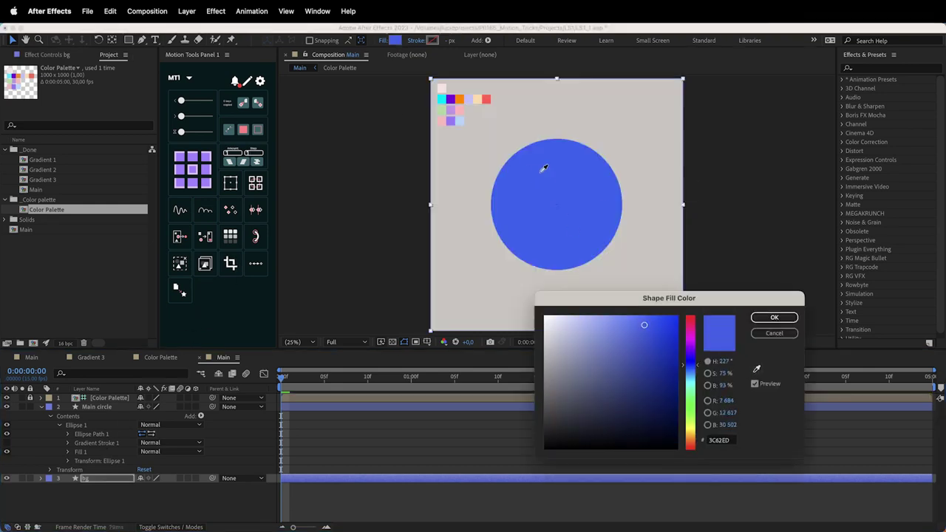
click(441, 88)
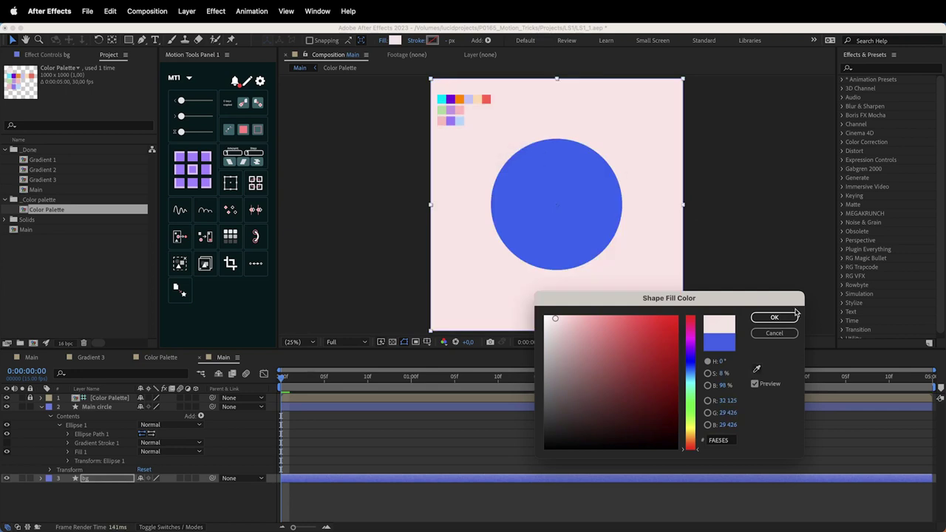
click(774, 317)
click(44, 489)
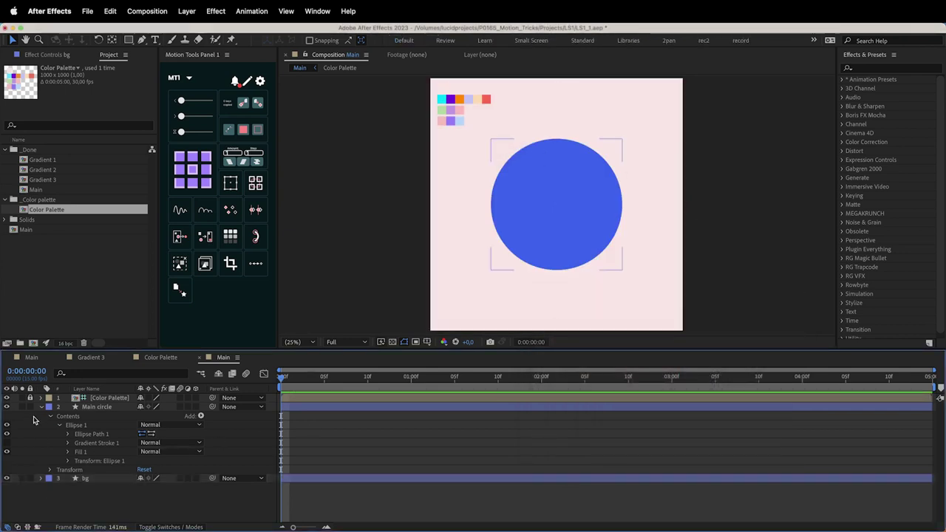
Step: Collapse the Main circle layer's properties and clear the layer selection
click(41, 407)
click(93, 406)
click(85, 415)
click(104, 438)
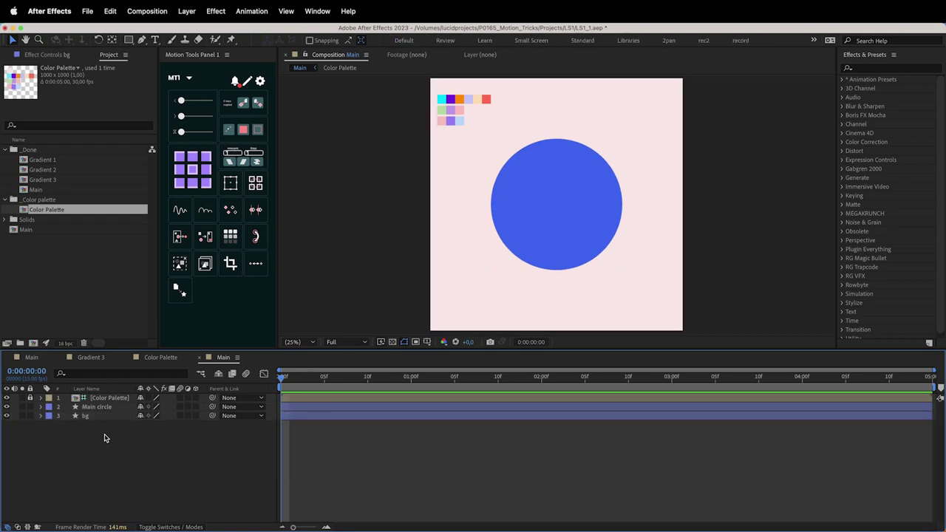
Step: Select the Main circle layer and search the effects for "4-c" to locate 4-Color Gradient
click(101, 408)
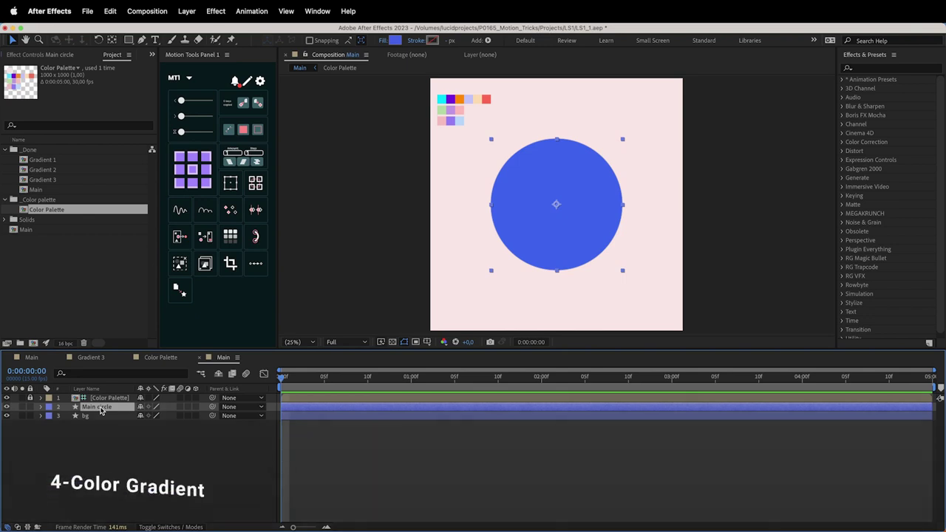
click(859, 68)
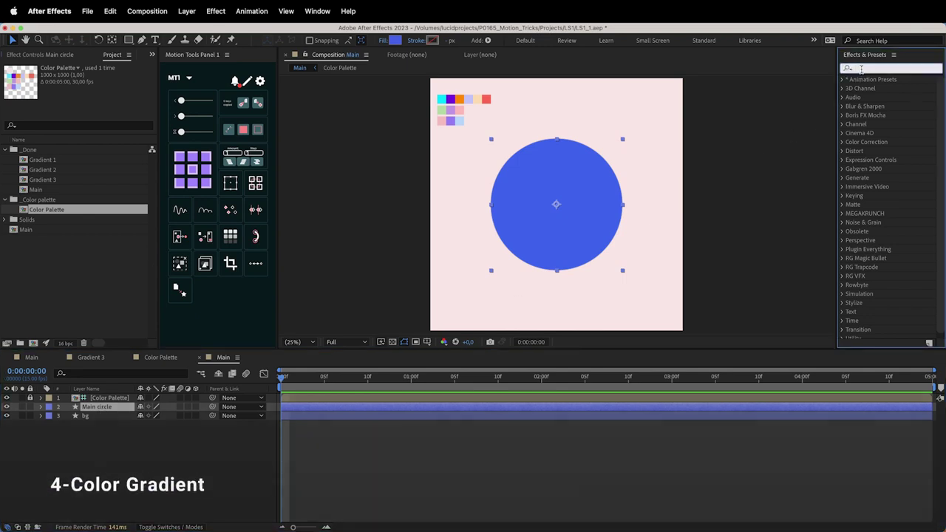
click(868, 56)
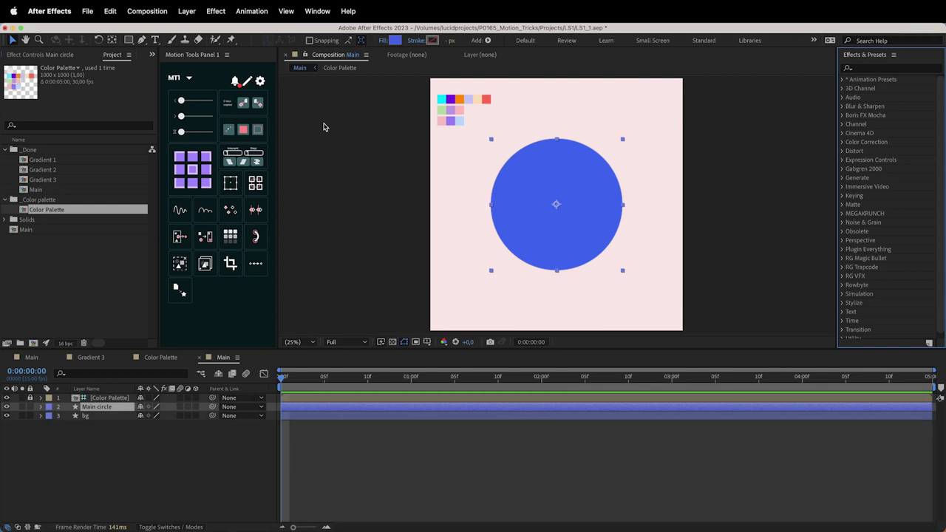
click(318, 11)
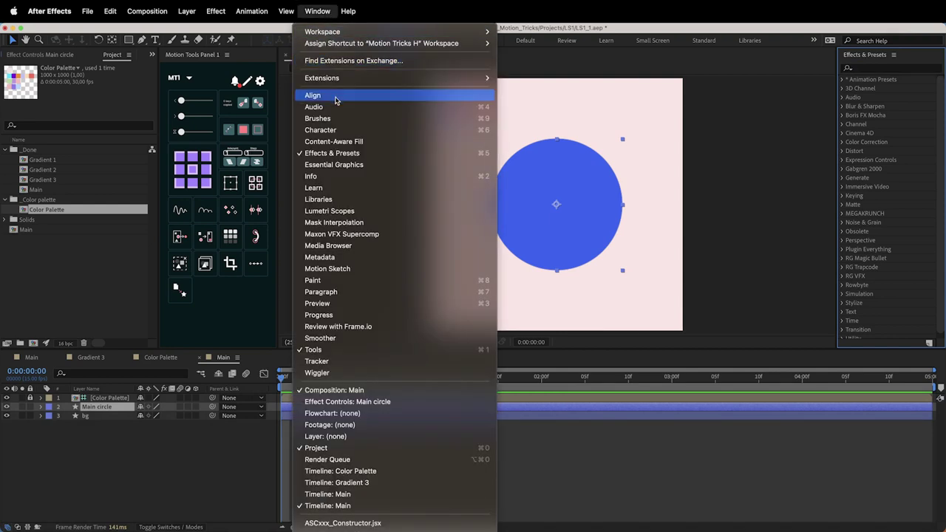
click(879, 69)
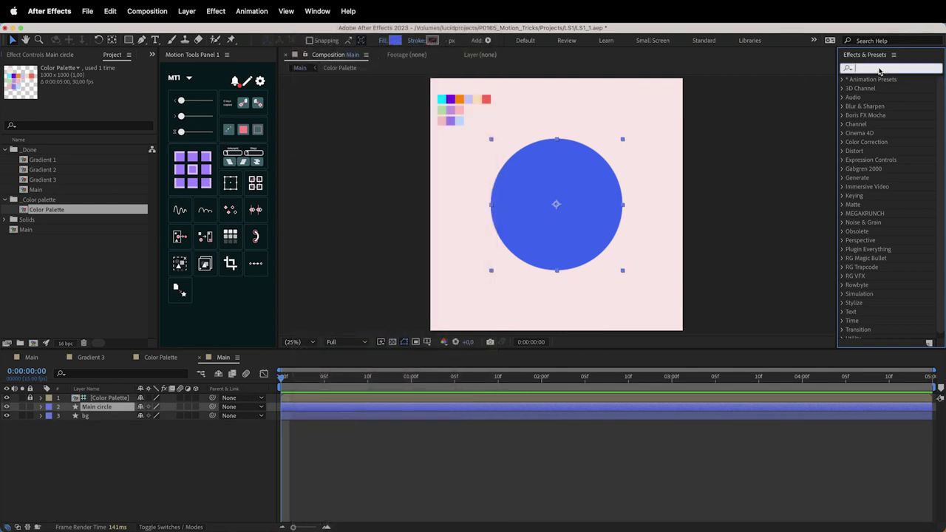
text(4-co)
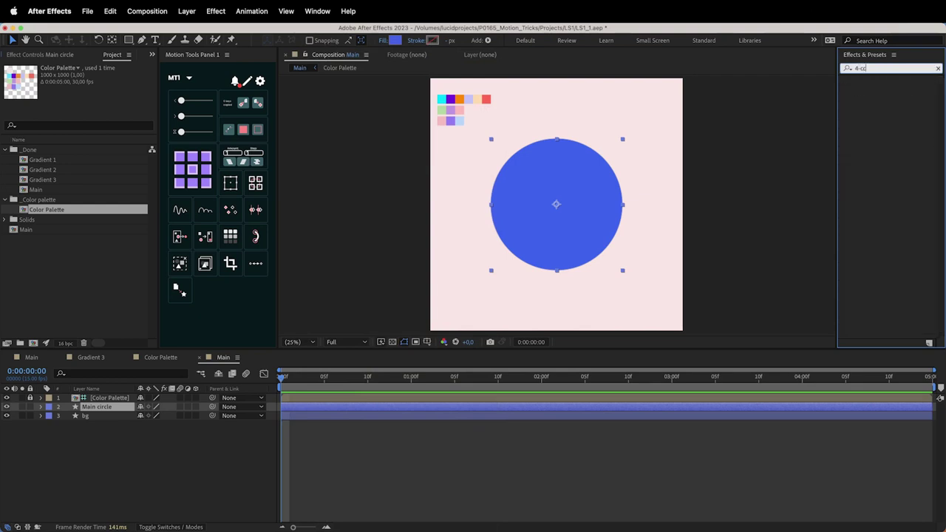
key(BackSpace)
click(885, 88)
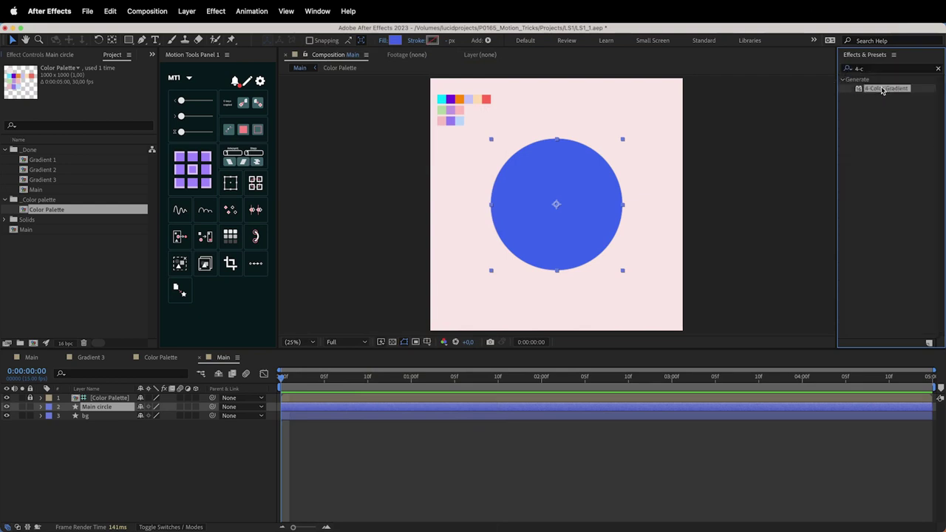
double_click(882, 90)
click(717, 466)
key(super+z)
drag(889, 90, 651, 131)
key(super+z)
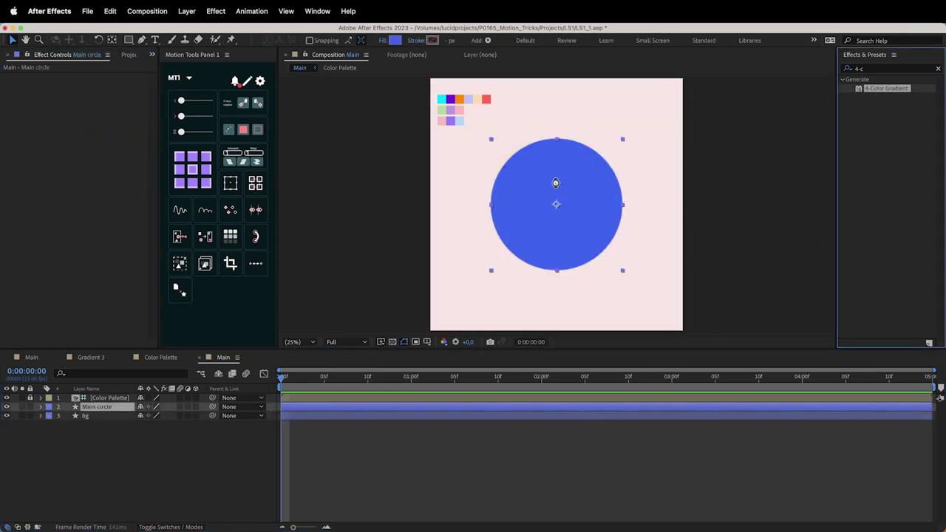
Step: Apply the 4-Color Gradient effect to the Main circle layer
drag(556, 183, 552, 181)
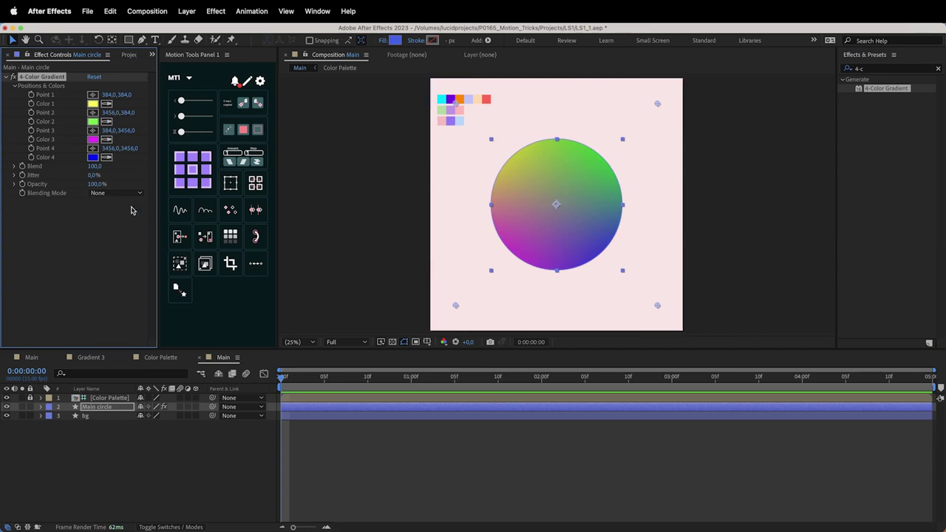
click(74, 227)
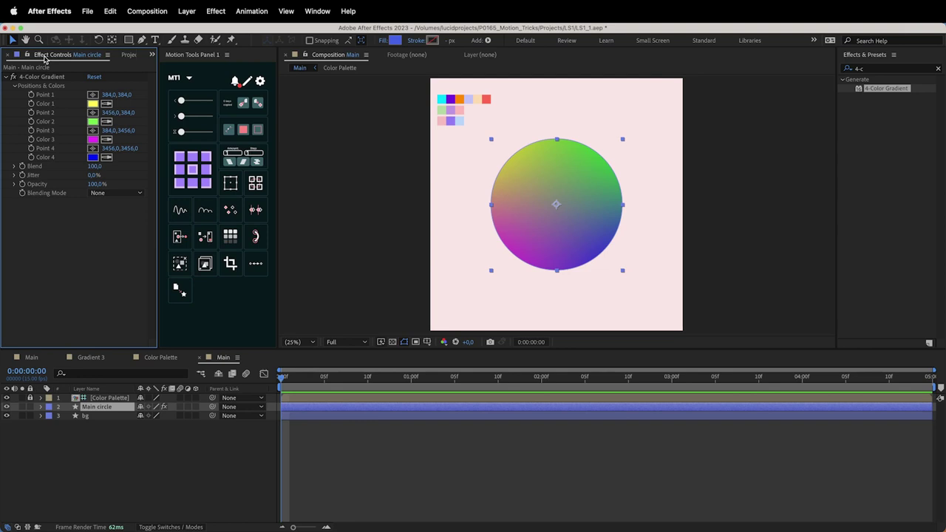
right_click(63, 217)
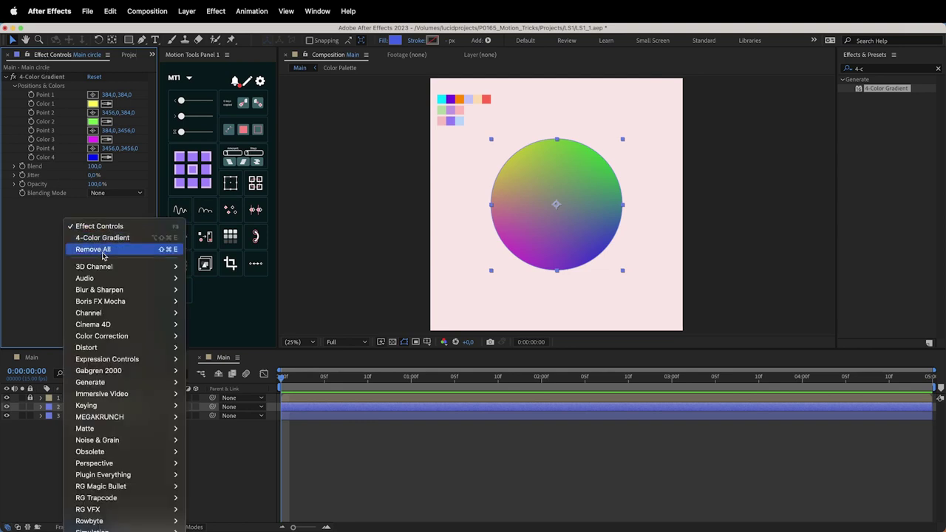
mouse_move(115, 291)
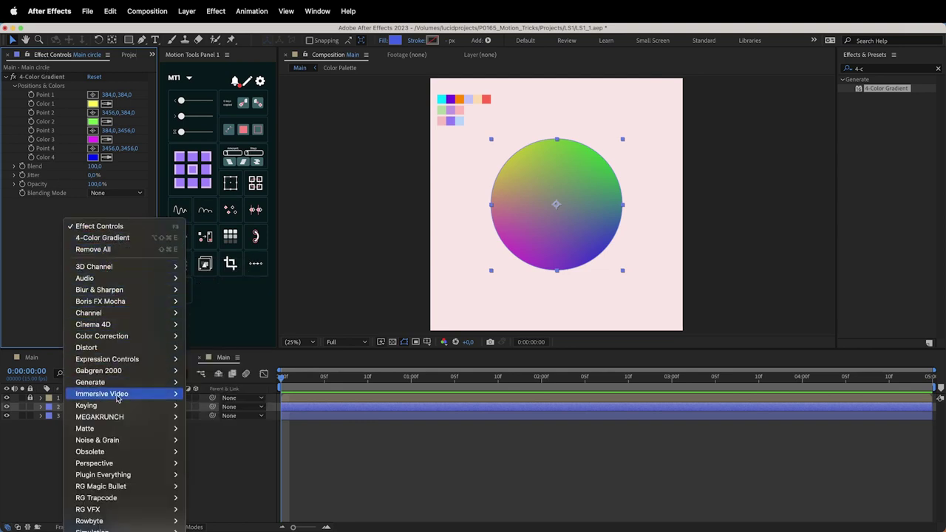
mouse_move(119, 419)
mouse_move(103, 382)
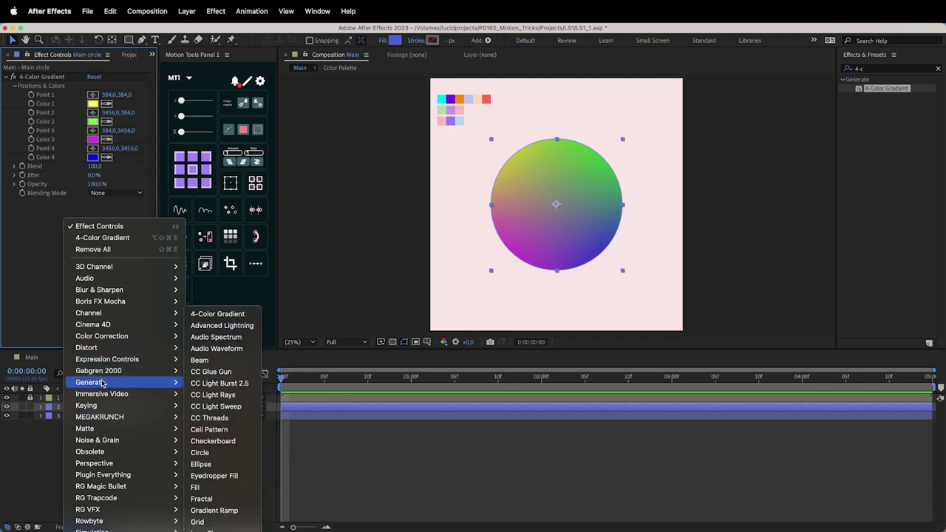
click(217, 314)
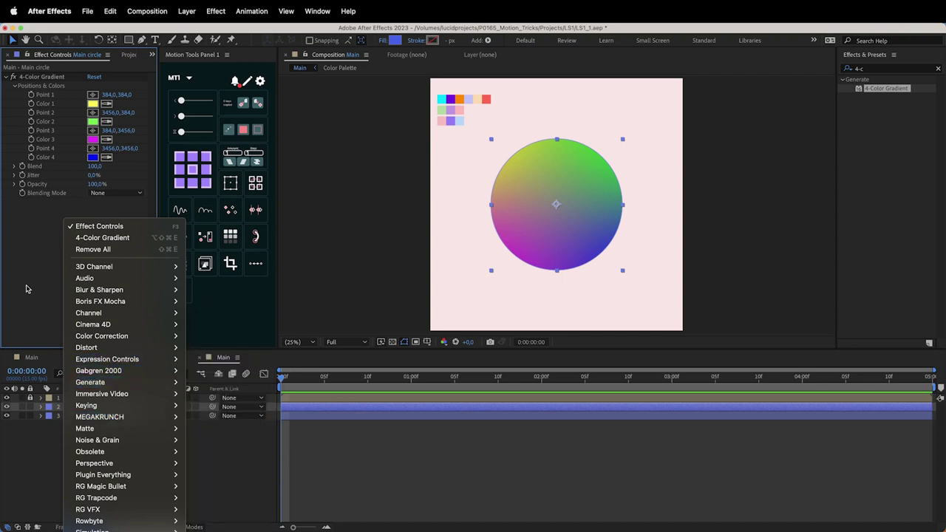
Step: Move the gradient's Point 1 to about 765, 800 and Point 2 to about 3144, 720, closer to the circle
drag(105, 95, 102, 92)
drag(160, 87, 132, 112)
drag(210, 103, 107, 104)
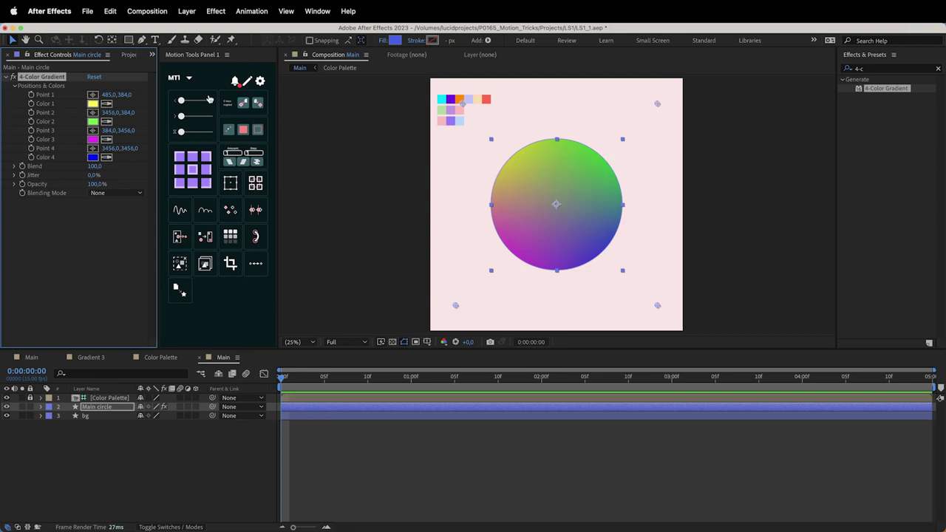
drag(657, 104, 637, 125)
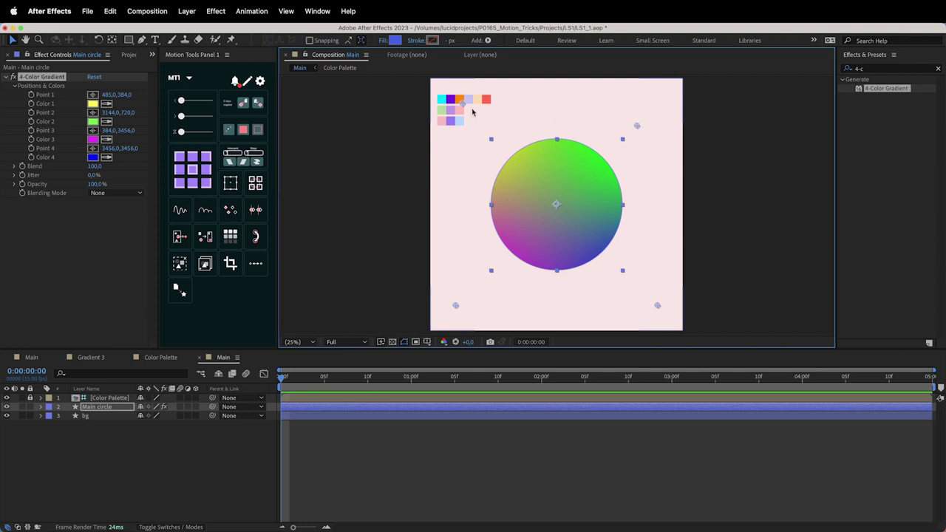
drag(469, 112, 481, 131)
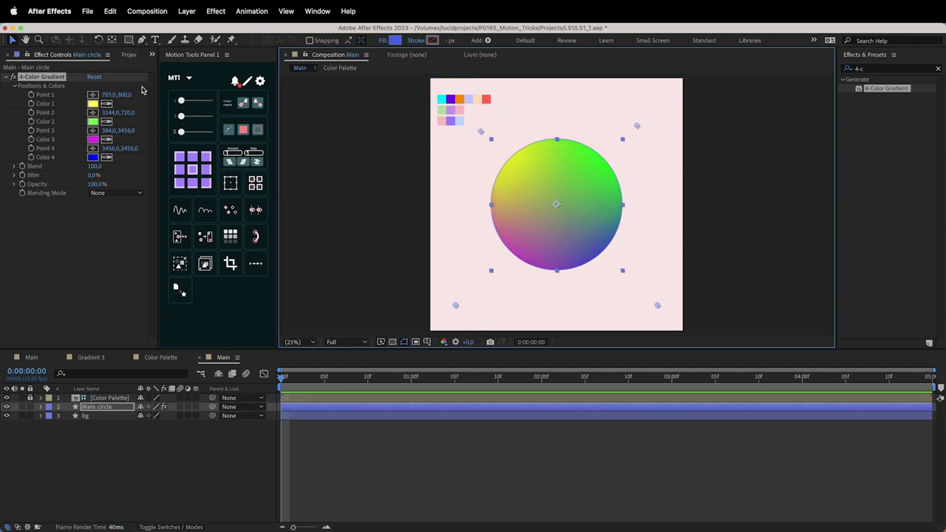
Step: Sample palette swatches for the gradient: red for Color 1, cream for Color 2, cyan for Color 3 and purple for Color 4
click(106, 104)
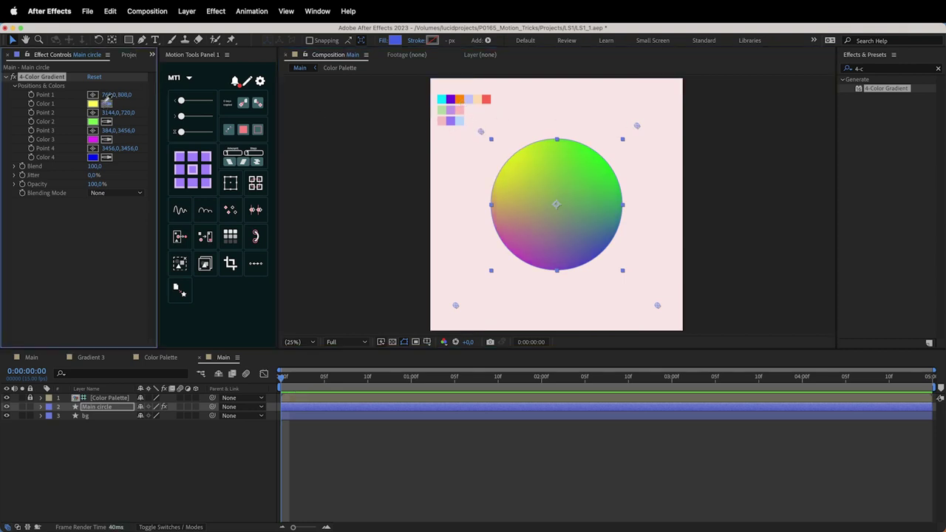
click(490, 94)
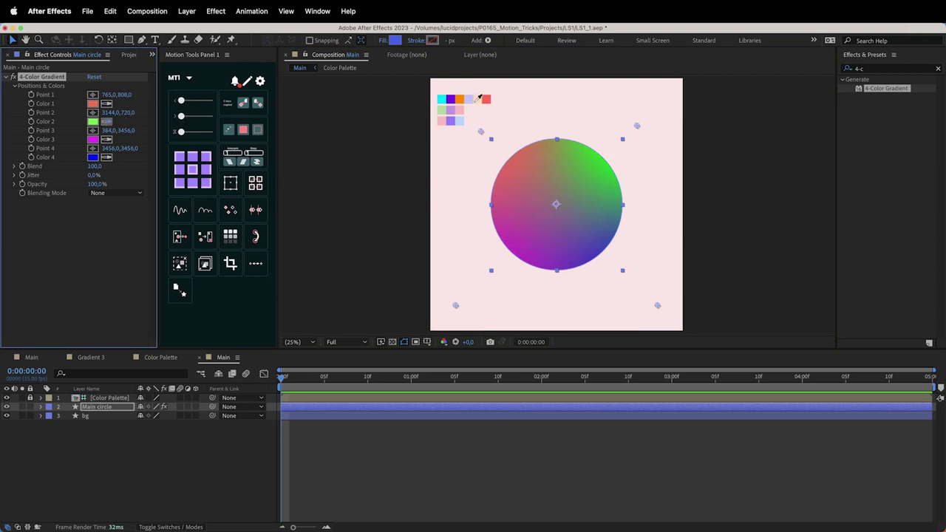
click(476, 99)
click(106, 140)
click(442, 99)
click(453, 99)
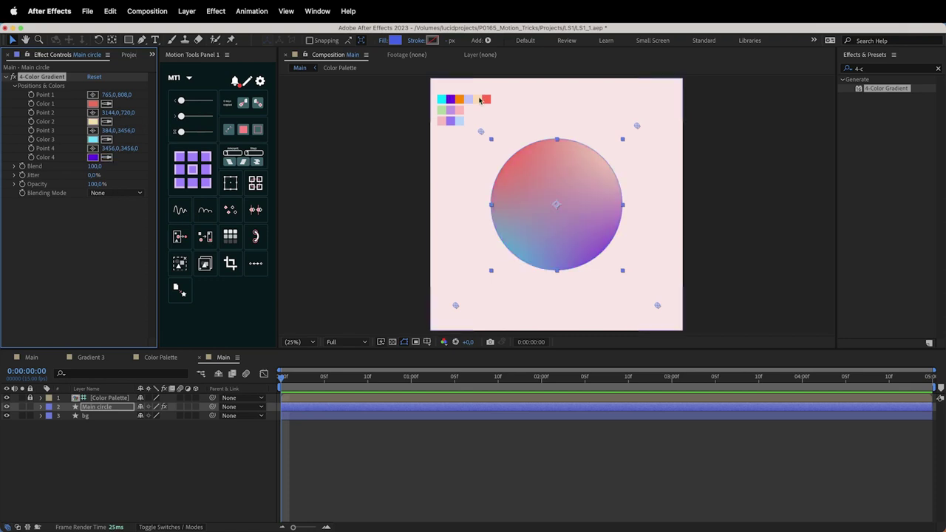
Step: Move the gradient's Point 1 to about 1629, 1272 and Point 2 to about 2056, 1480, inside the circle
drag(315, 381, 284, 377)
drag(481, 133, 523, 151)
drag(638, 130, 565, 175)
drag(522, 154, 536, 161)
Step: Try a higher Blend and a Jitter of about 15.4% on the gradient, setting Blend back to 100 and undoing the Jitter
drag(94, 166, 141, 171)
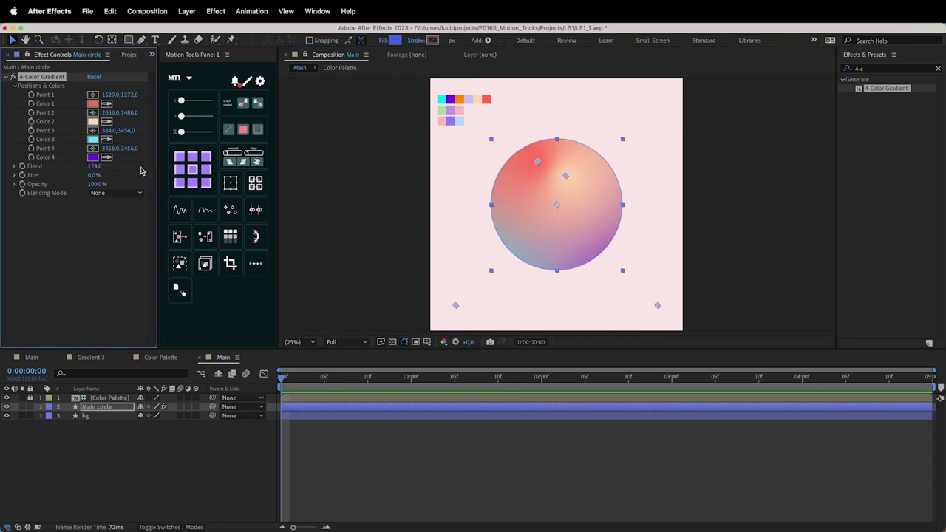
click(94, 166)
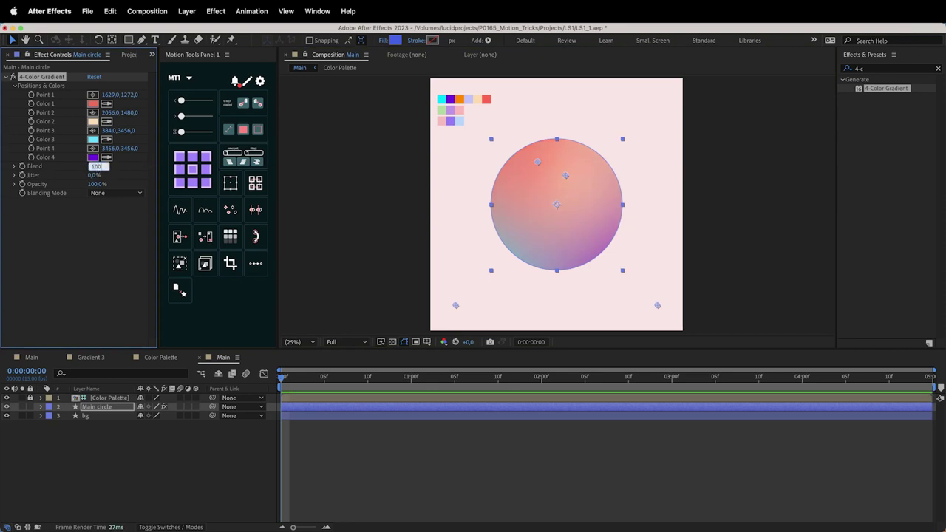
text(100)
key(Return)
drag(96, 175, 135, 175)
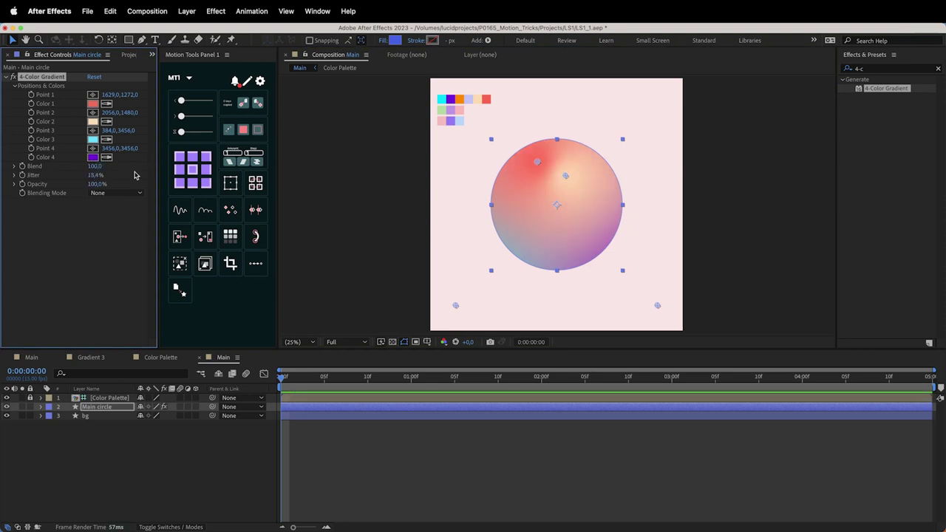
key(super+z)
Step: Set the gradient's Color 1 to a dark gray and Color 2 to 333333
click(93, 103)
drag(562, 406, 509, 414)
key(Return)
click(94, 122)
drag(556, 344, 516, 423)
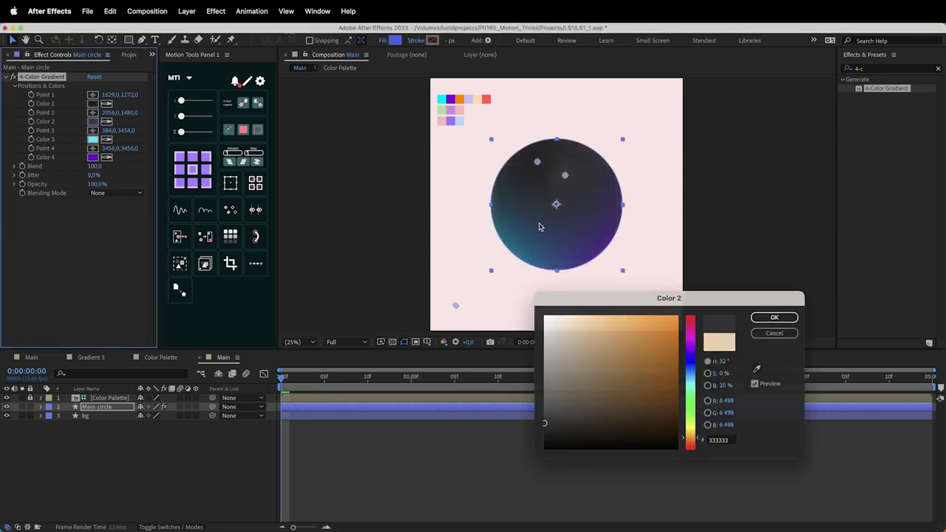
key(Return)
Step: Inspect the dark area between Point 1 and Point 2 up close and change Color 2 to a medium gray
scroll(554, 237, up, 6)
drag(529, 246, 609, 201)
drag(535, 213, 591, 210)
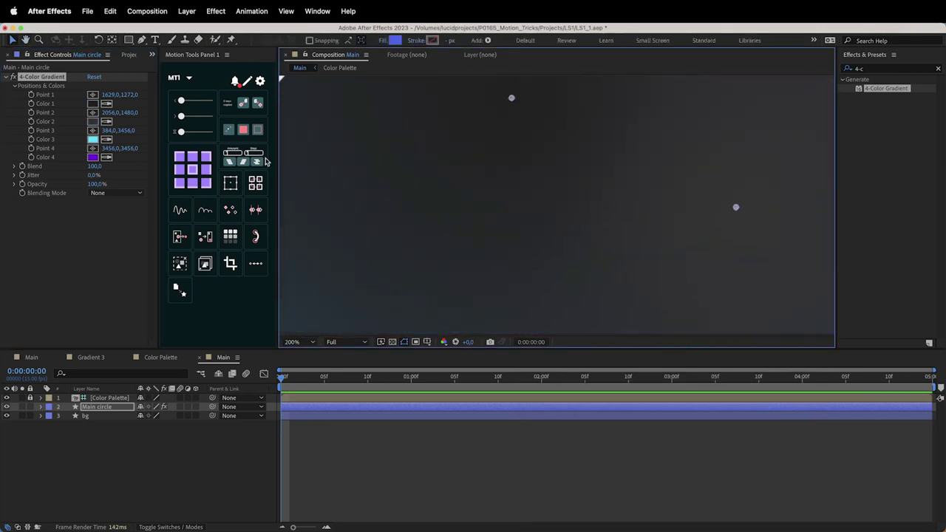
click(92, 121)
drag(544, 422, 479, 394)
key(Return)
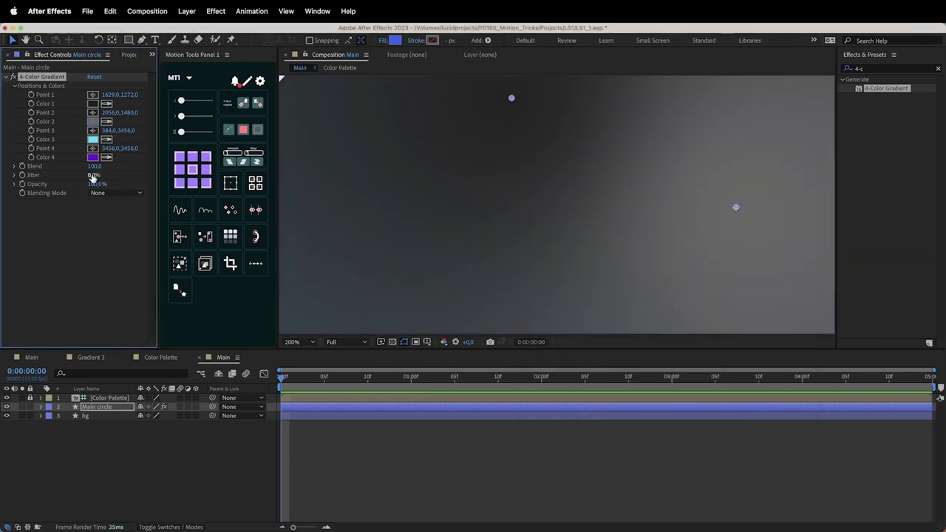
Step: Try raising the gradient's Jitter, and undo the test changes back to the red and cream colors
drag(129, 173, 167, 172)
drag(257, 162, 380, 155)
scroll(577, 186, down, 2)
drag(574, 184, 559, 152)
key(super+z)
key(super+z)
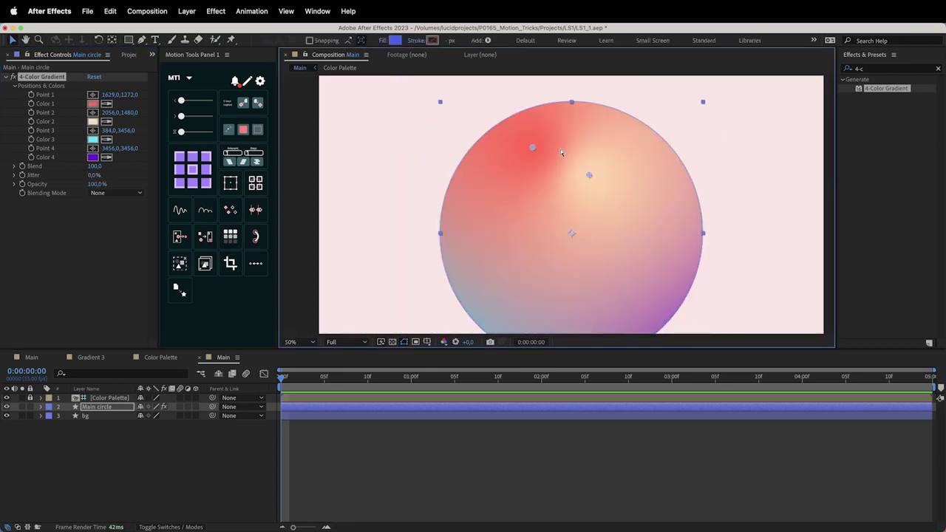
Step: Move the gradient's Point 2 to about 2000, 1384 and try adjusting the gradient's Opacity
scroll(561, 148, down, 3)
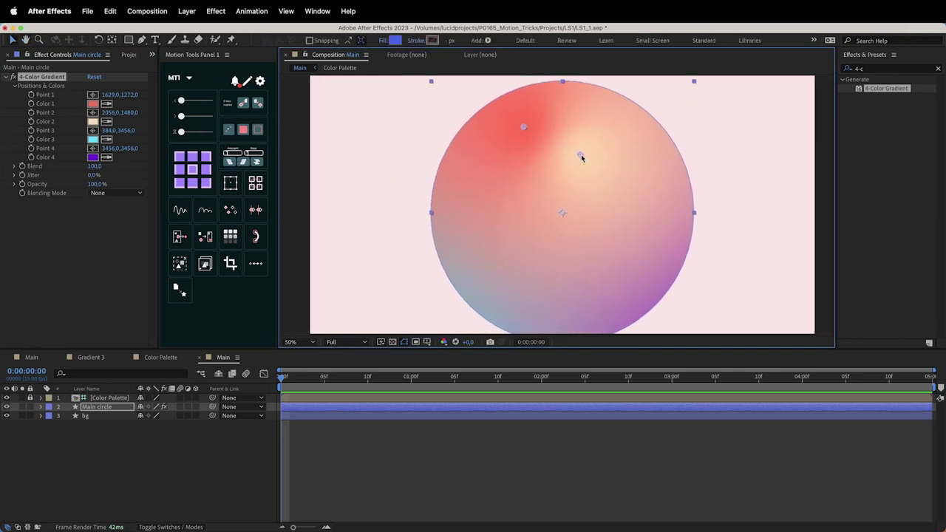
drag(581, 157, 574, 144)
mouse_move(85, 184)
mouse_down()
mouse_move(15, 185)
mouse_move(103, 184)
mouse_up()
Step: Apply a Fill effect, found by searching "fill", to the Main circle layer as a test and delete it again
click(879, 68)
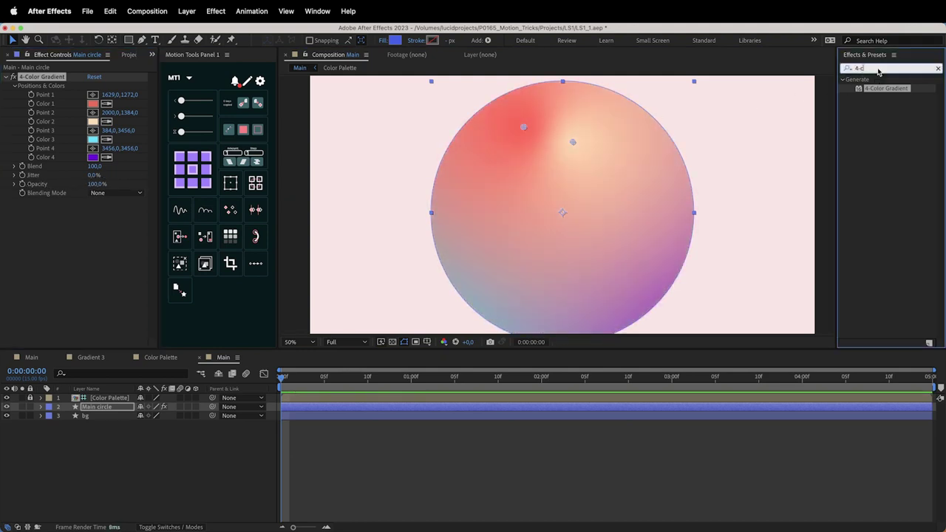
text(fill)
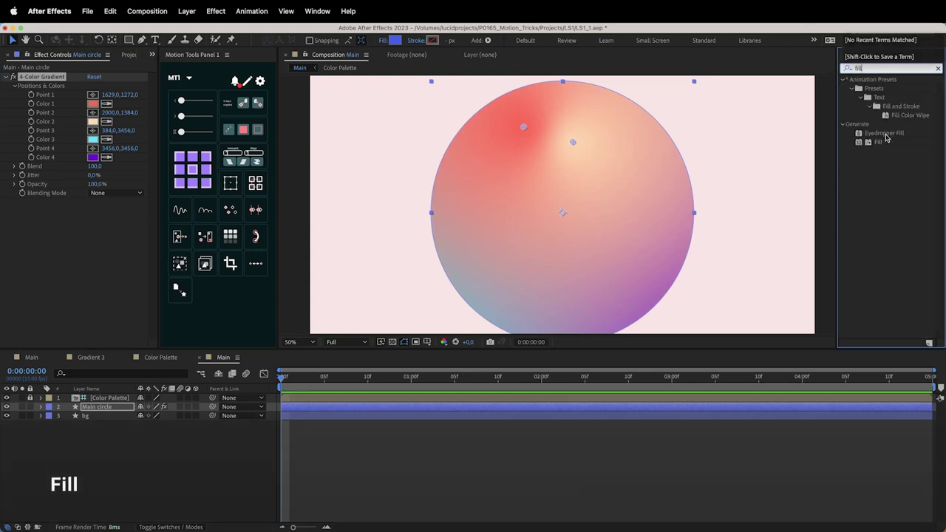
double_click(878, 141)
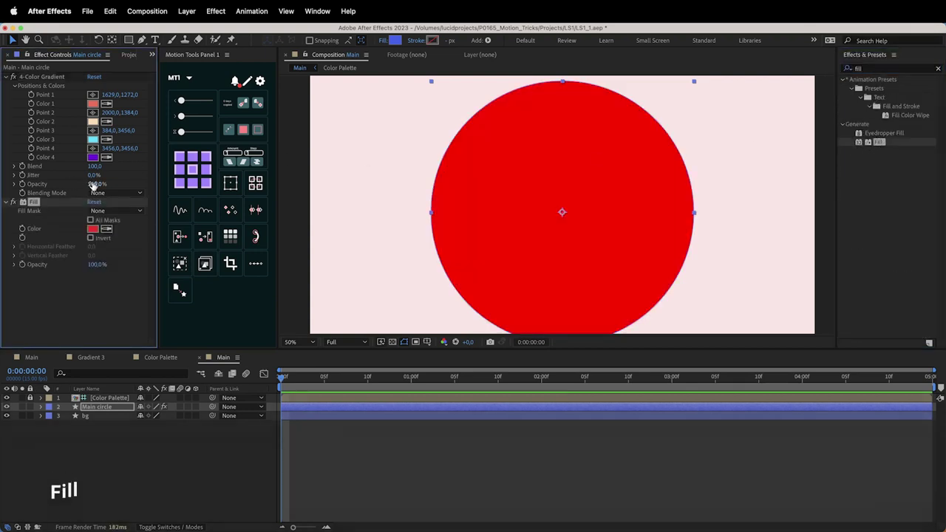
drag(95, 183, 73, 183)
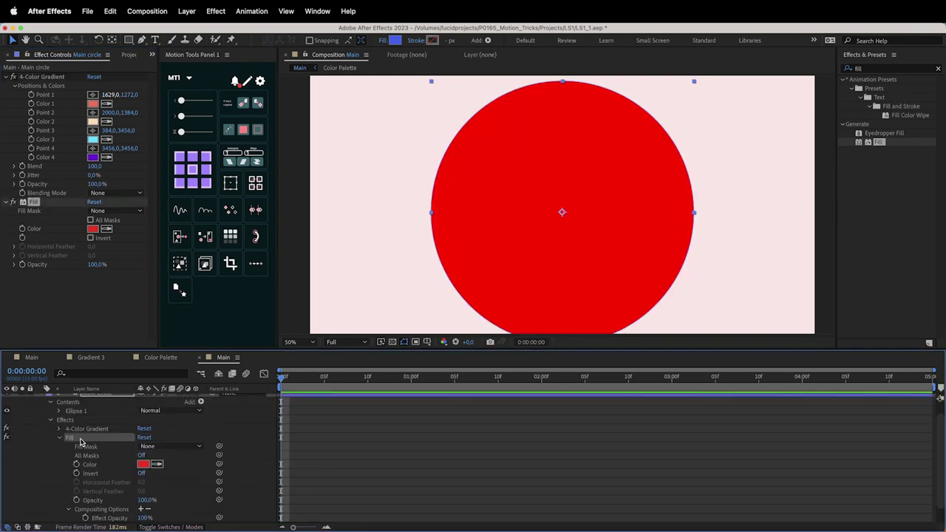
key(Delete)
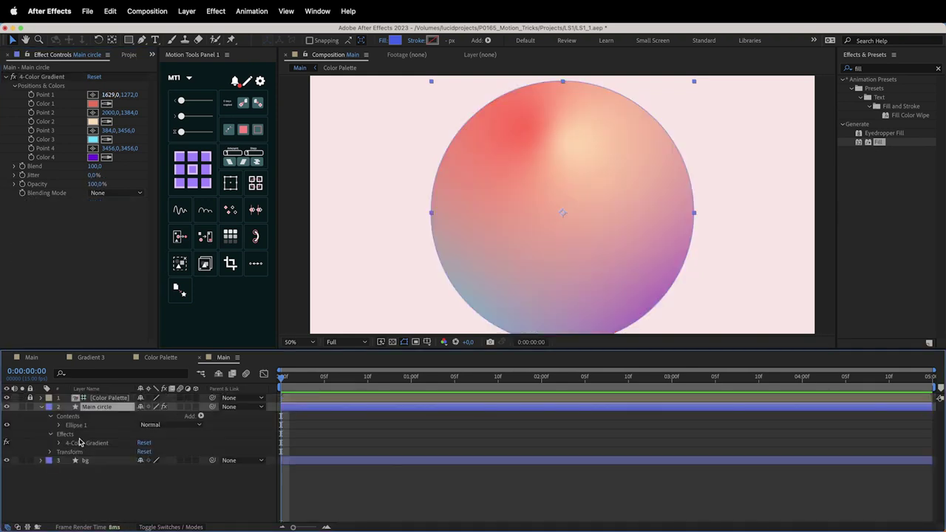
Step: Place the gradient's Points 1 to 4 around the circle at about 645, 768; 3192, 848; 592, 3288; and 3312, 3312
click(49, 79)
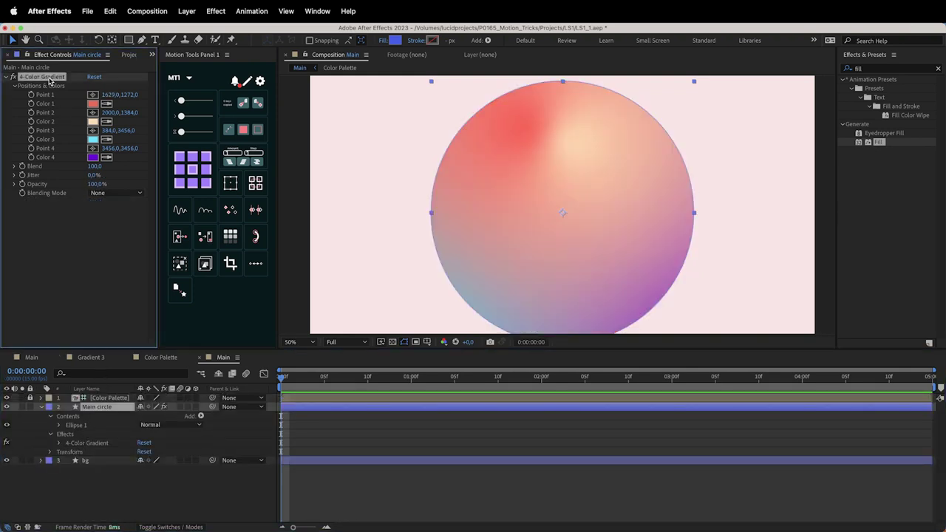
key(comma)
drag(541, 170, 476, 136)
drag(566, 174, 640, 130)
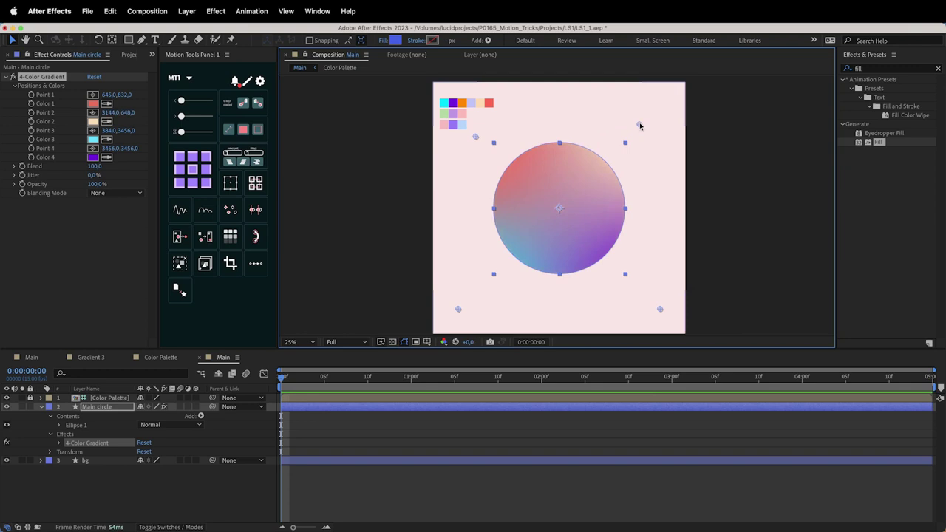
drag(661, 312, 650, 300)
drag(458, 310, 472, 299)
drag(642, 128, 645, 141)
drag(479, 140, 491, 119)
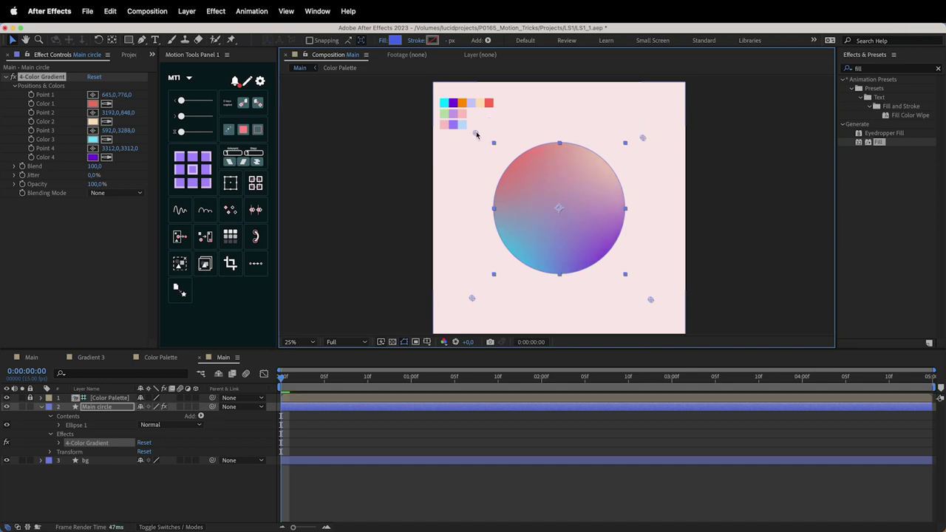
Step: Move the circle across the canvas and back near the center to test the gradient, and try a different Point 1 coordinate
click(105, 408)
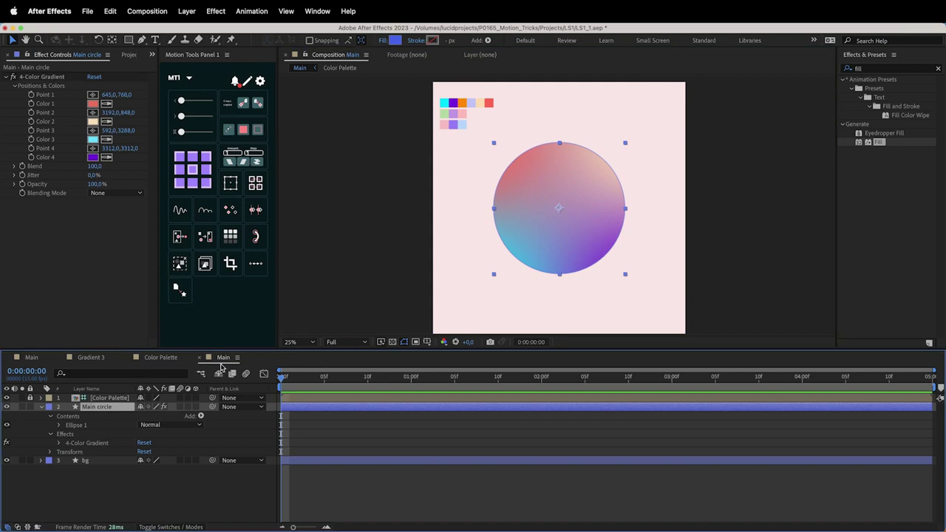
drag(542, 209, 605, 266)
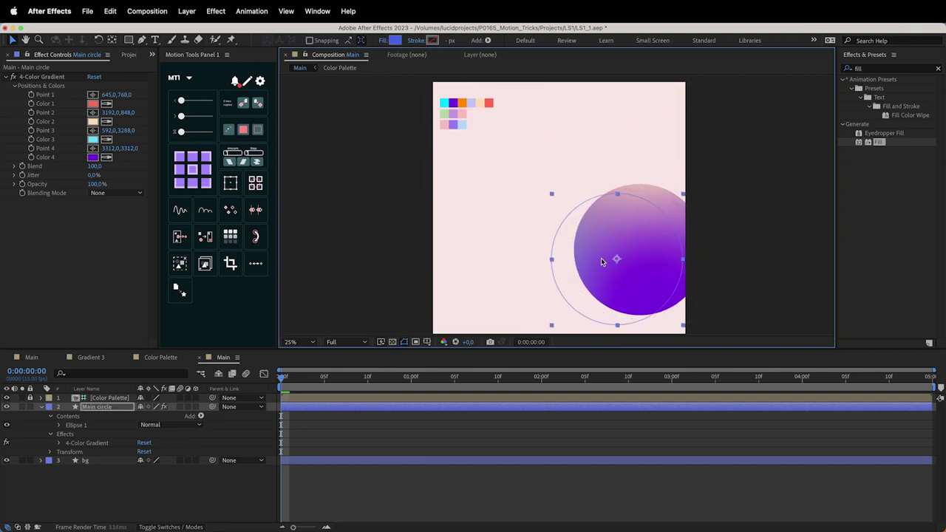
click(50, 77)
drag(636, 278, 591, 221)
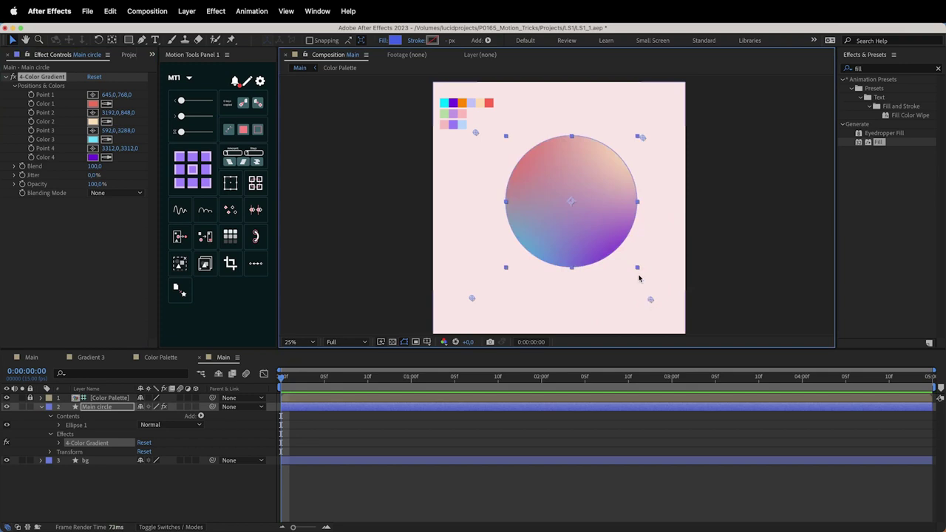
drag(638, 270, 634, 304)
key(super+z)
drag(582, 197, 575, 203)
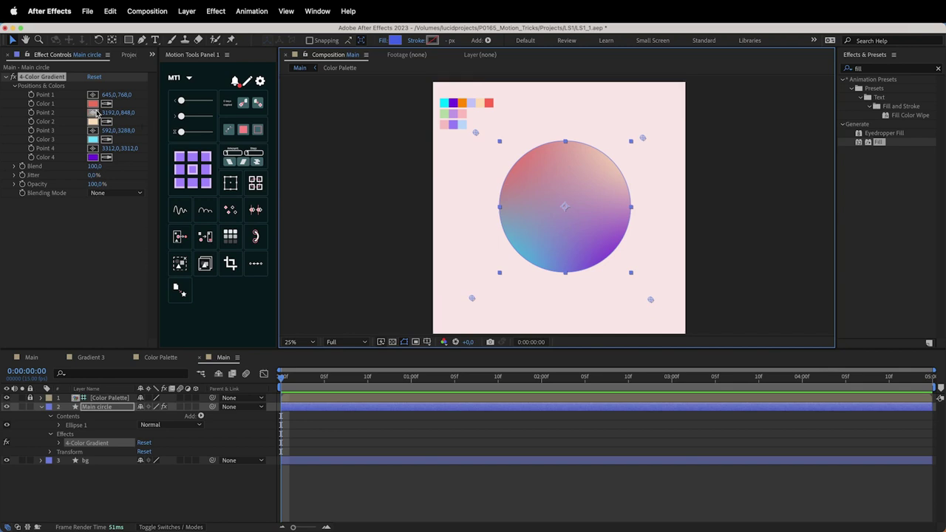
drag(105, 94, 141, 95)
key(super+z)
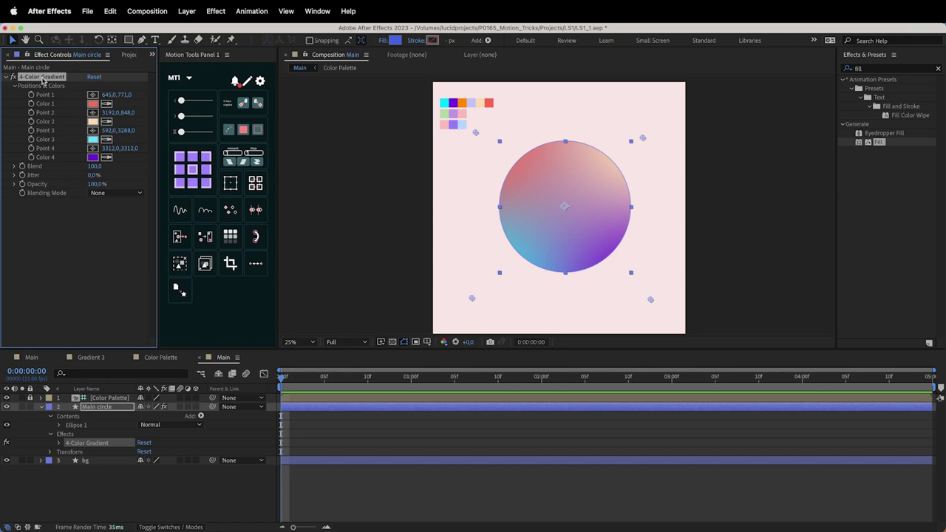
Step: Pre-compose the Main circle layer as Main circle Comp 1, transferring its 4-Color Gradient onto the pre-composed layer
key(Delete)
click(91, 408)
key(super+shift+c)
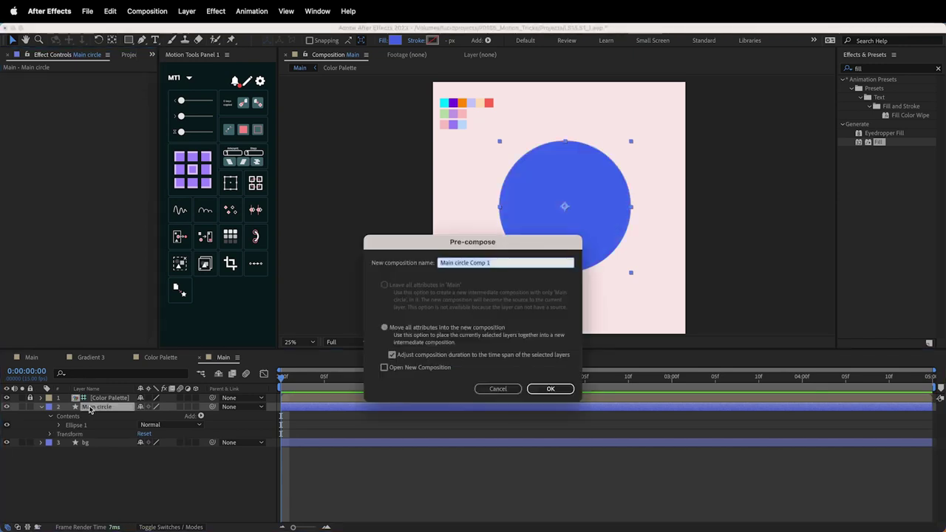
key(Return)
key(super+v)
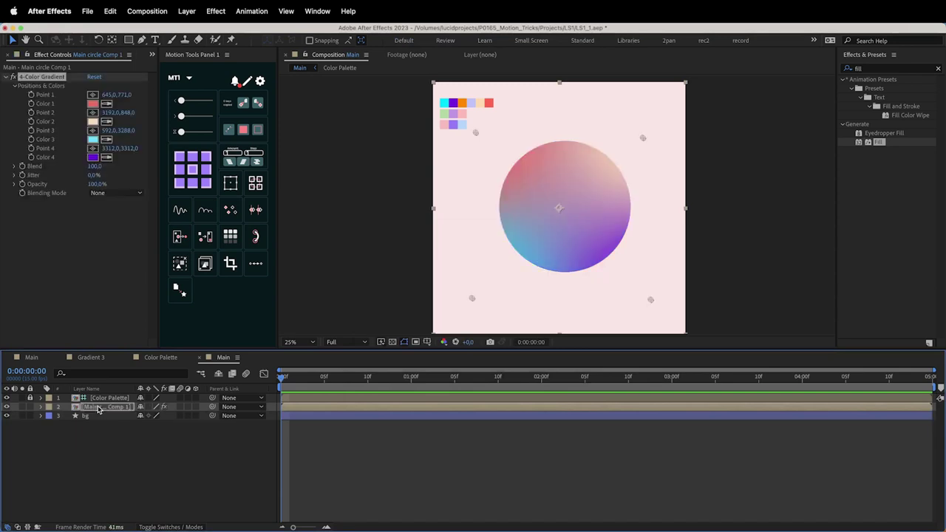
Step: Try moving, scaling and rotating the pre-composed circle to test how the gradient follows it
drag(563, 209, 614, 182)
key(super+z)
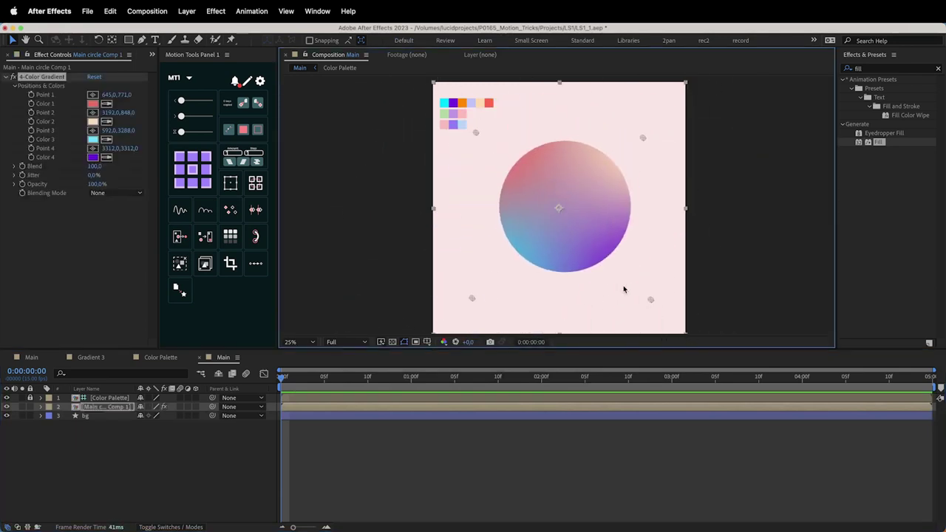
drag(685, 83, 507, 244)
key(w)
Step: Undo the test transforms and the pre-composition, and paste the 4-Color Gradient back onto the Main circle layer
key(super+z)
key(super+z)
key(super+z)
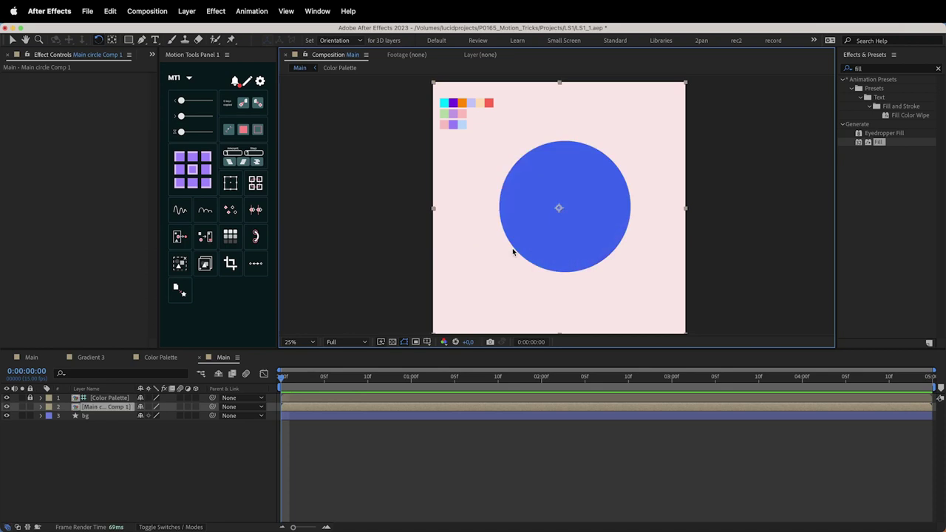
key(super+z)
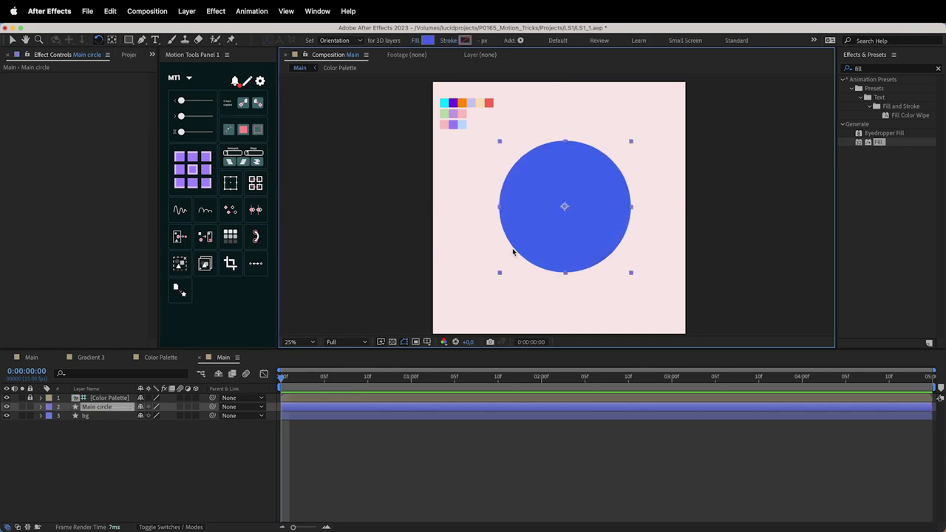
key(super+v)
Step: Add a new 3840 x 3840 px white solid named White Solid 3 to the Main composition
right_click(133, 433)
mouse_move(151, 438)
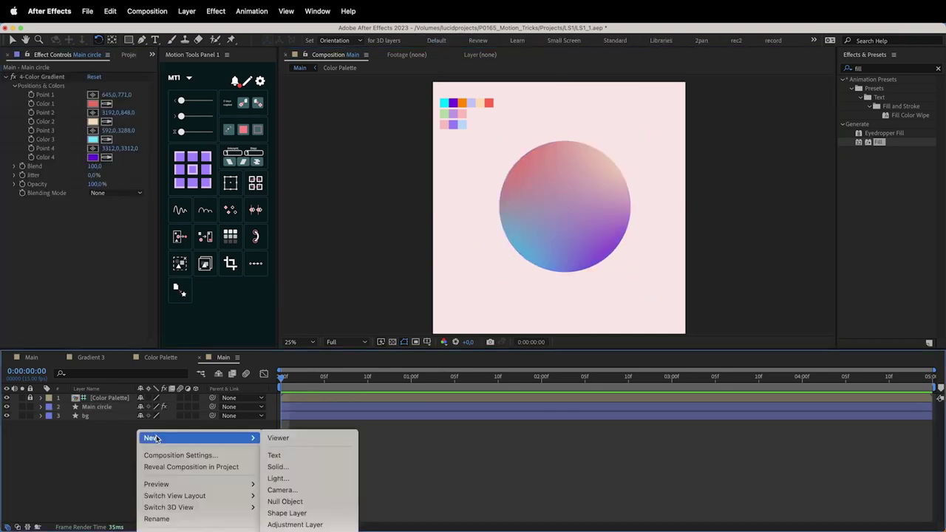
click(323, 466)
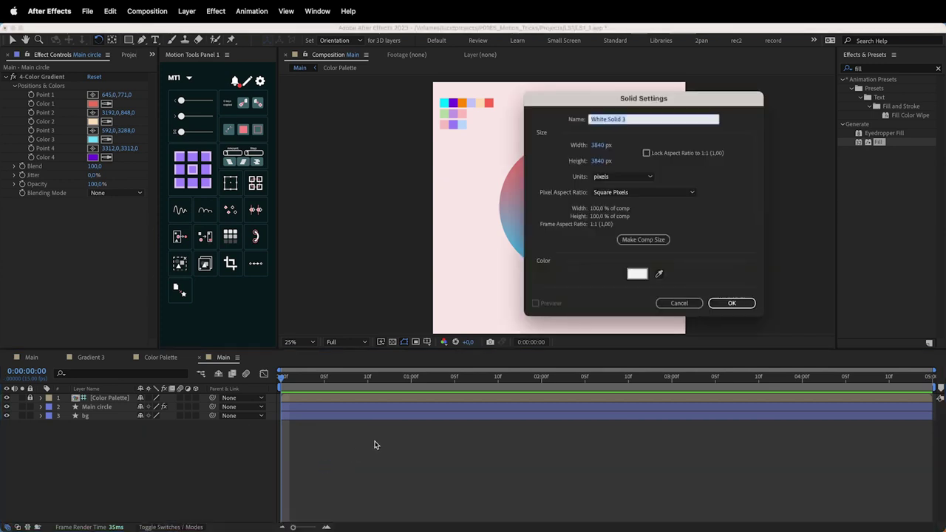
key(Return)
Step: Add a full-size elliptical mask to White Solid 3 and scale its path down to a centered circle slightly over half the canvas width
drag(128, 40, 157, 63)
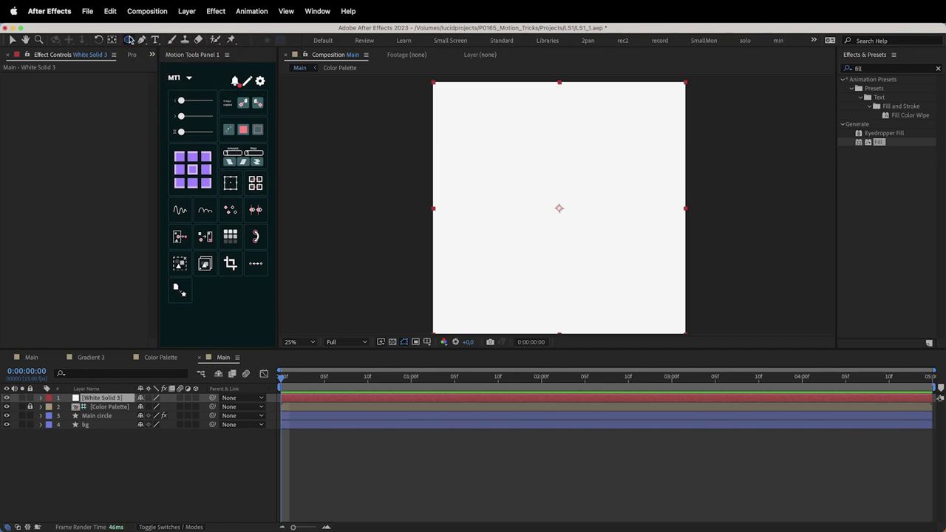
double_click(129, 40)
right_click(557, 81)
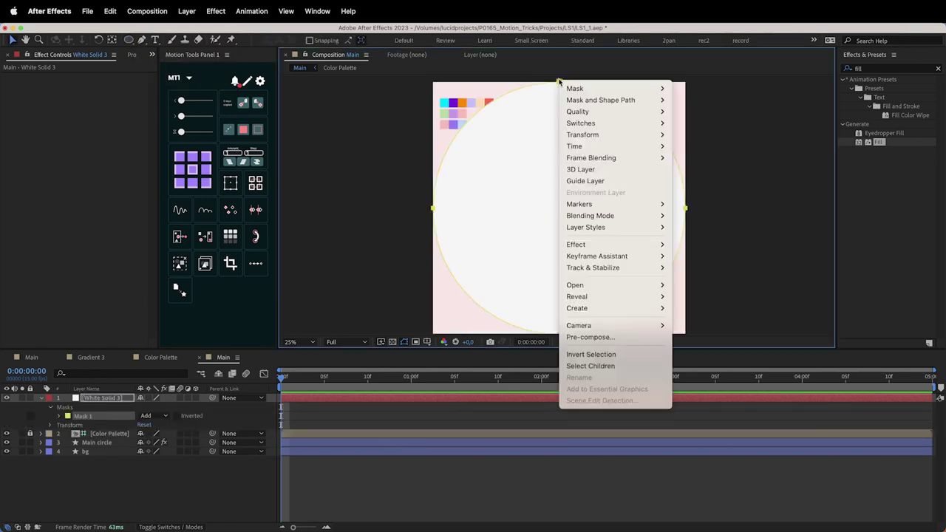
mouse_move(575, 89)
mouse_move(600, 100)
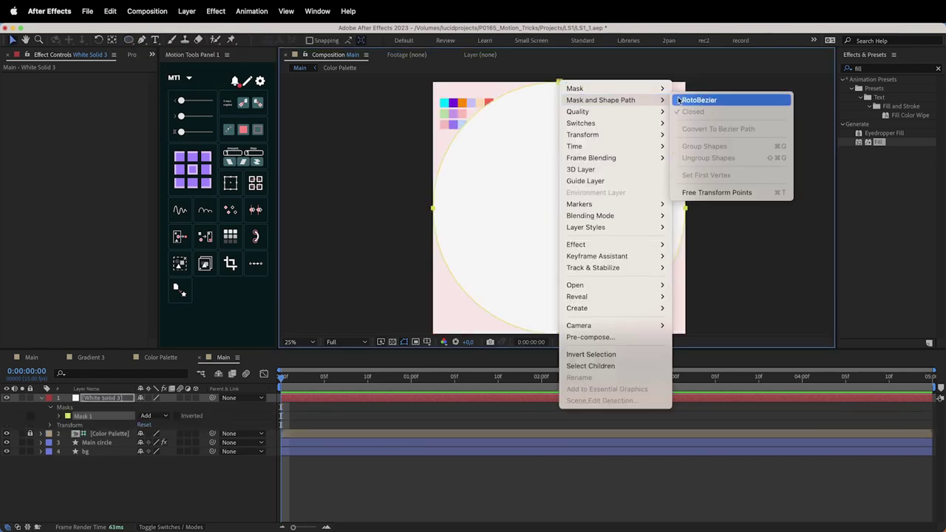
click(720, 193)
drag(685, 83, 629, 123)
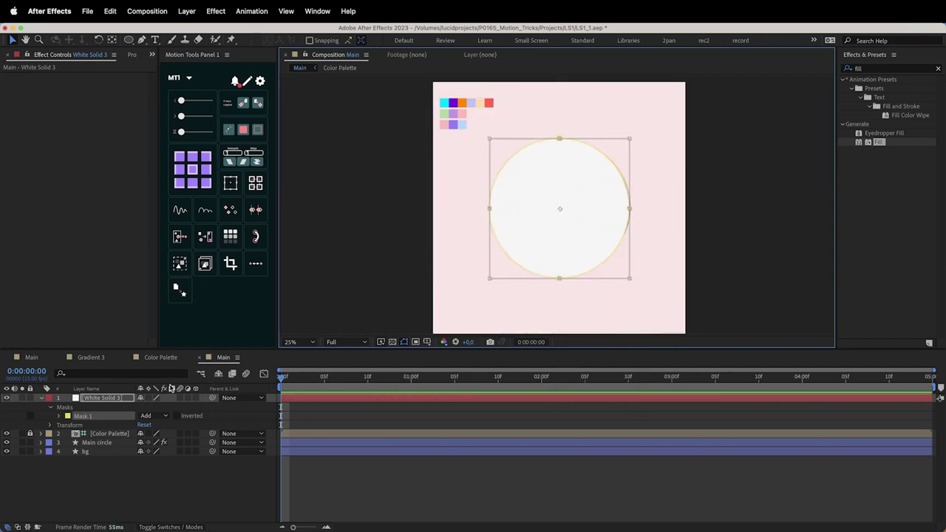
Step: Paste the 4-Color Gradient onto White Solid 3 and try moving it to test how the gradient follows
click(113, 398)
key(super+v)
drag(577, 188, 634, 229)
key(w)
Step: Delete the White Solid 3 layer from the Main composition
click(118, 399)
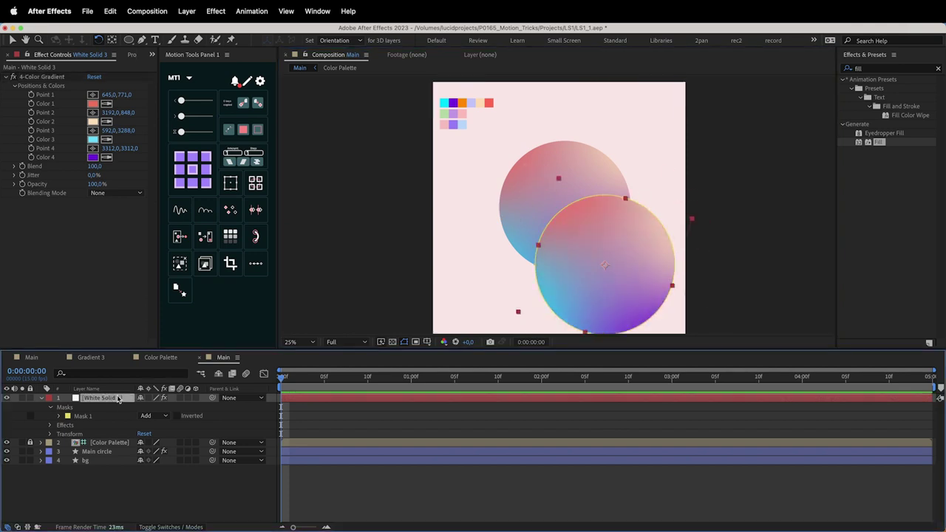
key(Delete)
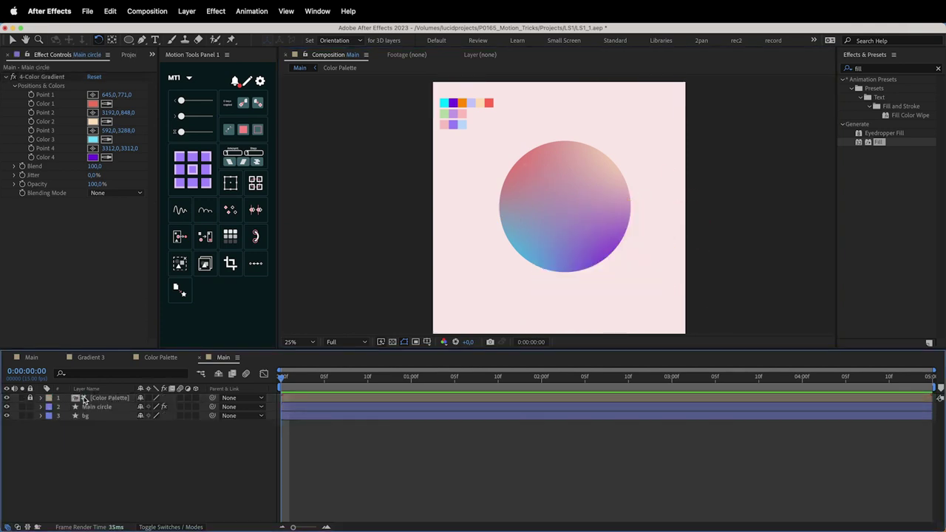
Step: Add an Inner Shadow layer style to the Main circle layer and set its Distance to 127
click(88, 407)
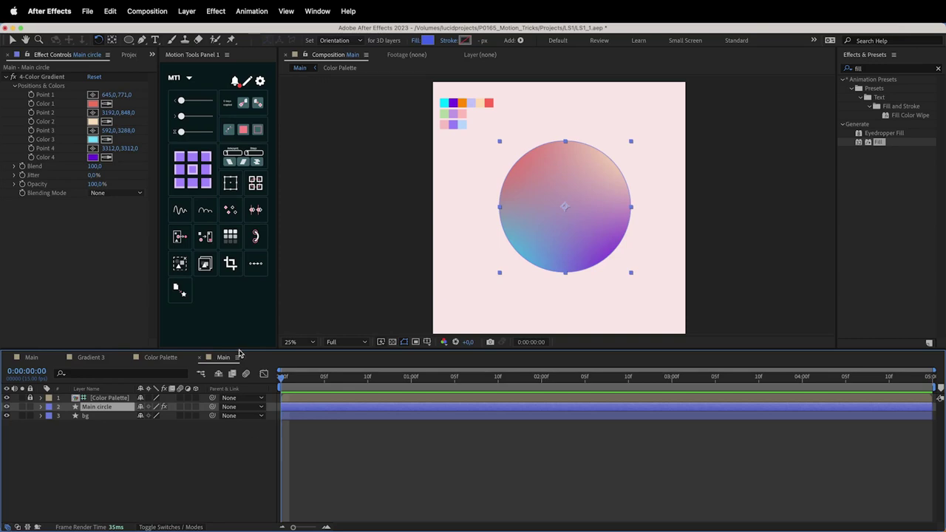
drag(240, 349, 240, 307)
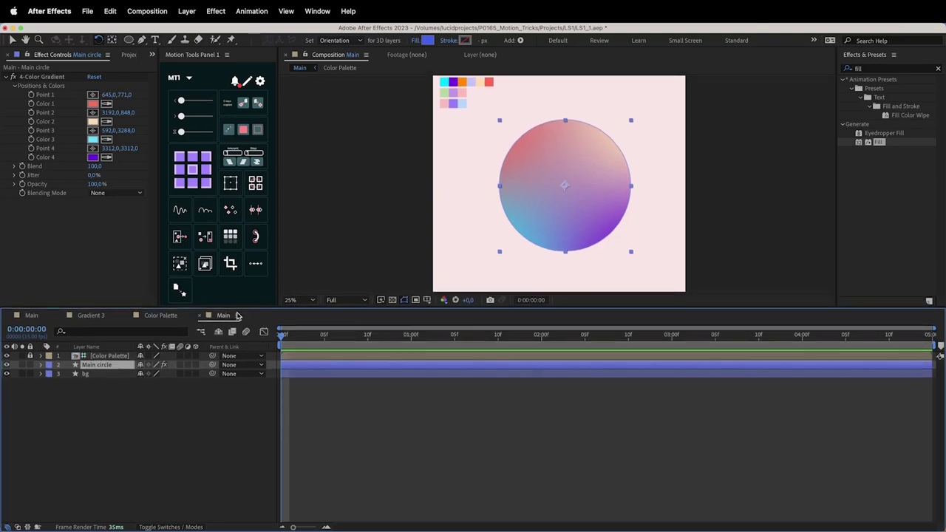
right_click(107, 368)
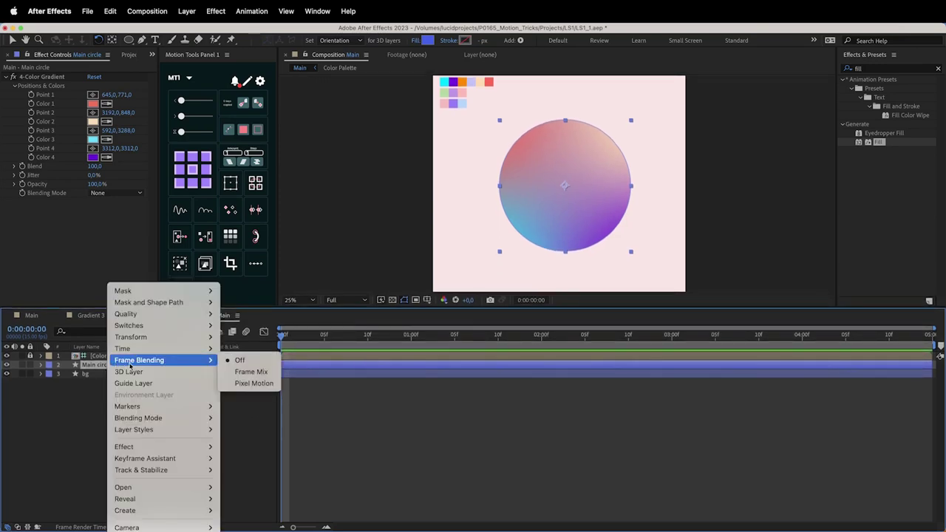
mouse_move(144, 431)
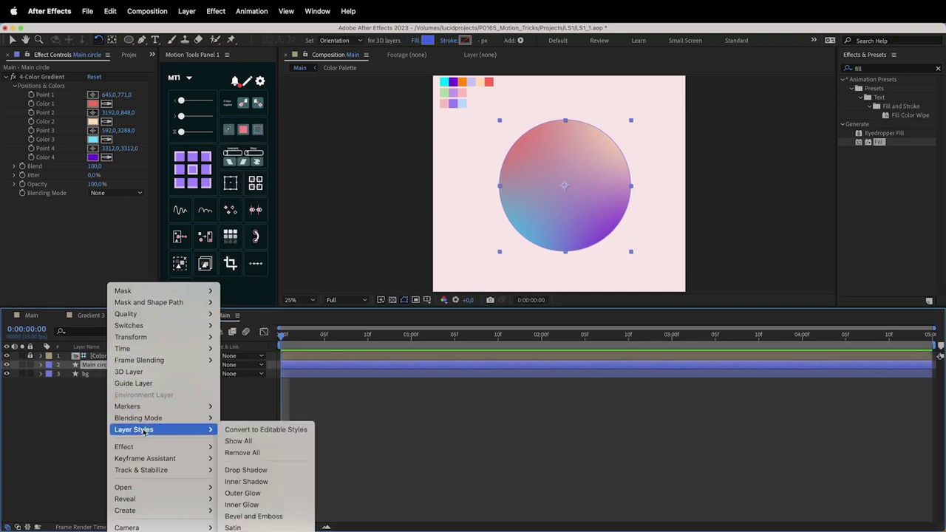
click(258, 484)
click(59, 419)
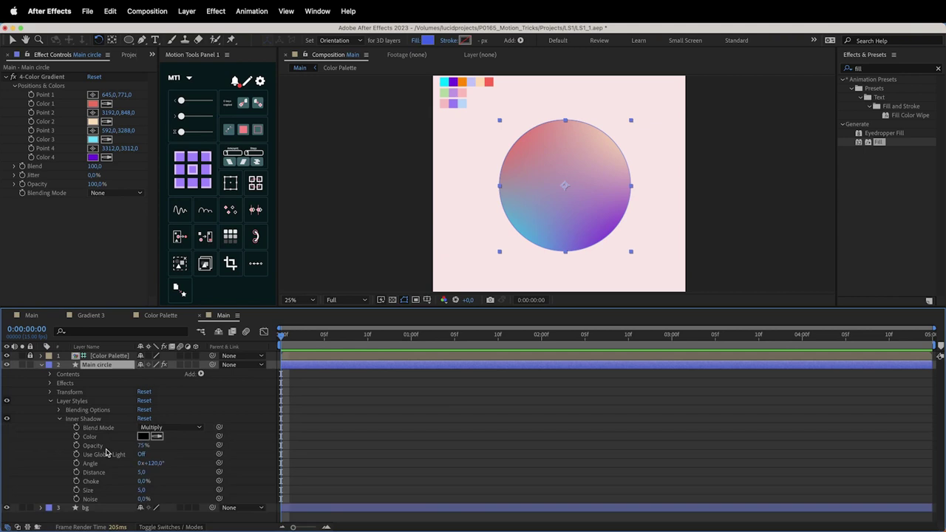
drag(141, 471, 202, 467)
Step: Try moving the circle to test how the inner shadow follows it, and undo the move
key(v)
drag(529, 190, 569, 227)
key(super+z)
key(super+z)
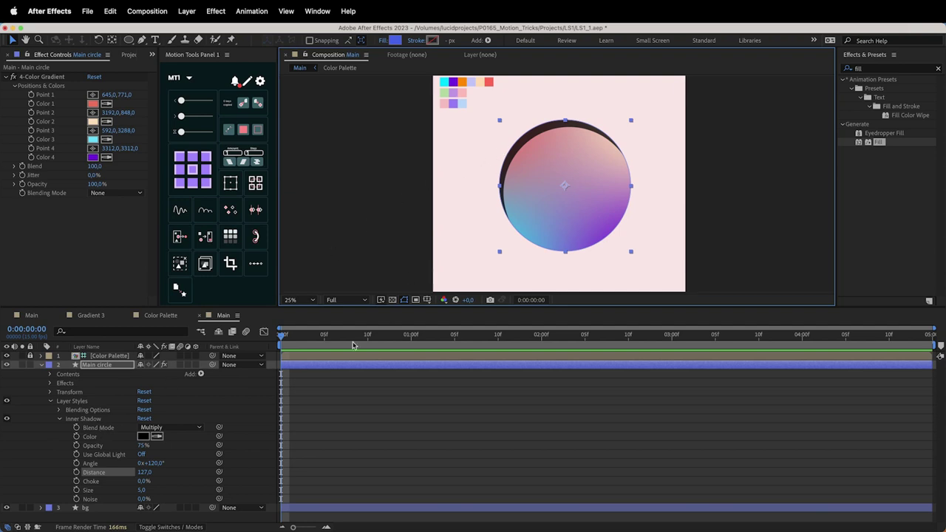
Step: Try lowering the inner shadow's Opacity and undo the change
click(116, 441)
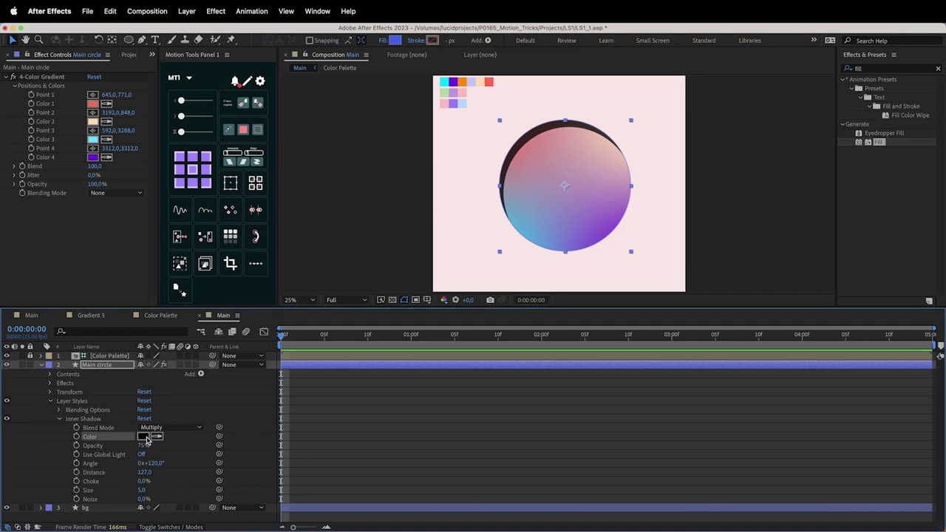
click(152, 430)
click(97, 445)
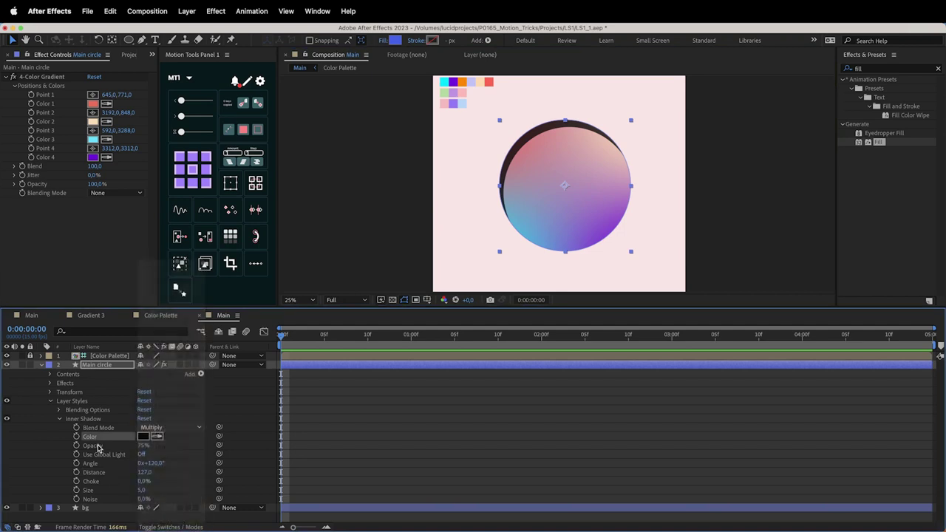
drag(145, 446, 66, 448)
key(super+z)
Step: Set the inner shadow's Distance to 227, Size to 333 and Angle to 98°, and test switching Use Global Light on and off
drag(143, 446, 292, 489)
click(142, 490)
mouse_move(151, 490)
mouse_down()
mouse_move(156, 499)
mouse_move(160, 484)
mouse_move(152, 483)
mouse_up()
key(super+z)
click(143, 454)
click(143, 456)
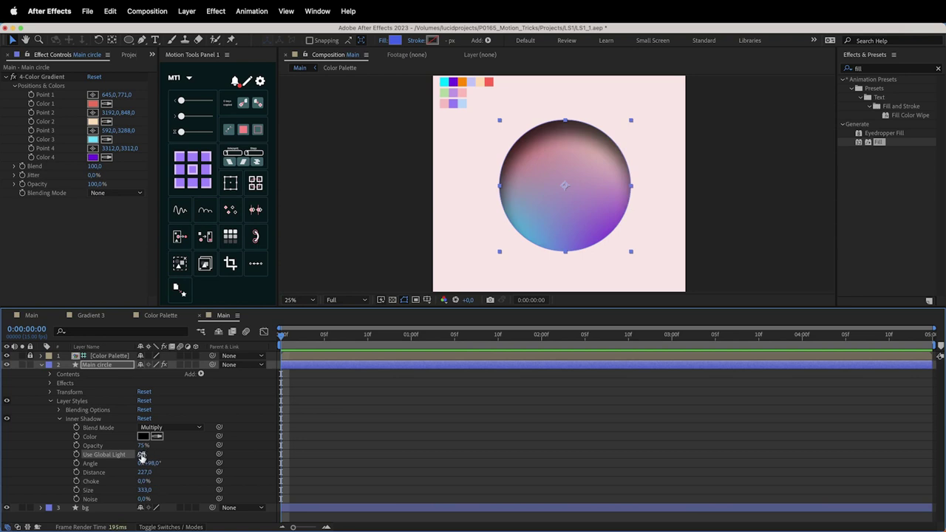
click(141, 455)
click(142, 456)
Step: Adjust the inner shadow to an Angle of 233°, a Distance of 251 and a Size of 513
drag(151, 465, 200, 456)
drag(144, 490, 246, 482)
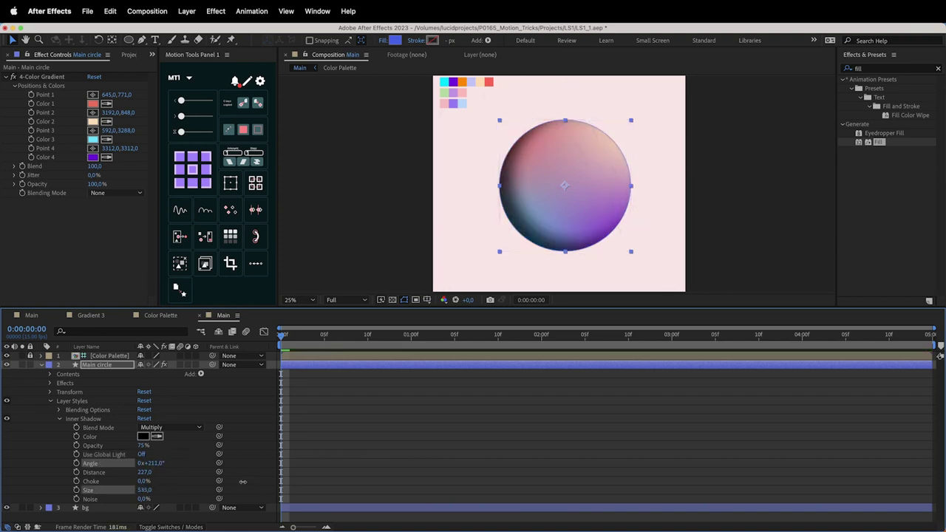
click(145, 490)
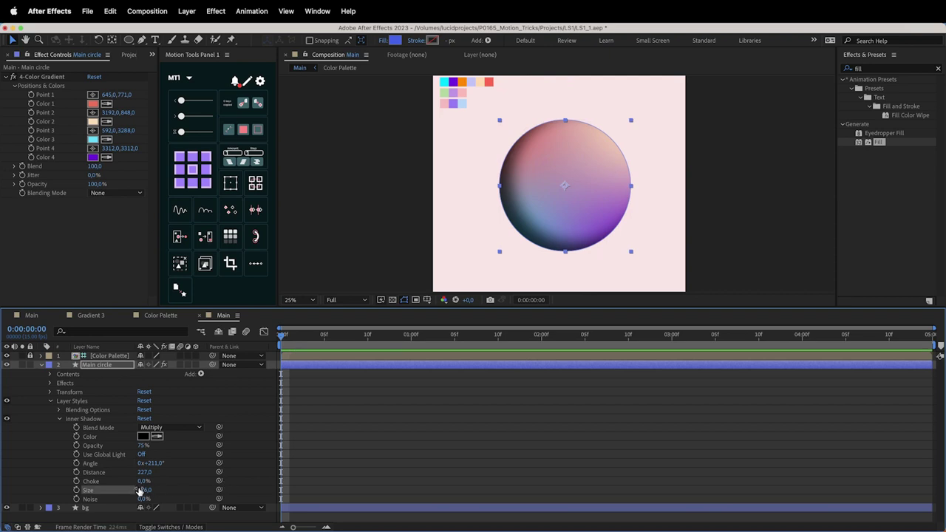
mouse_move(651, 99)
mouse_down()
mouse_move(630, 103)
mouse_move(636, 109)
mouse_up()
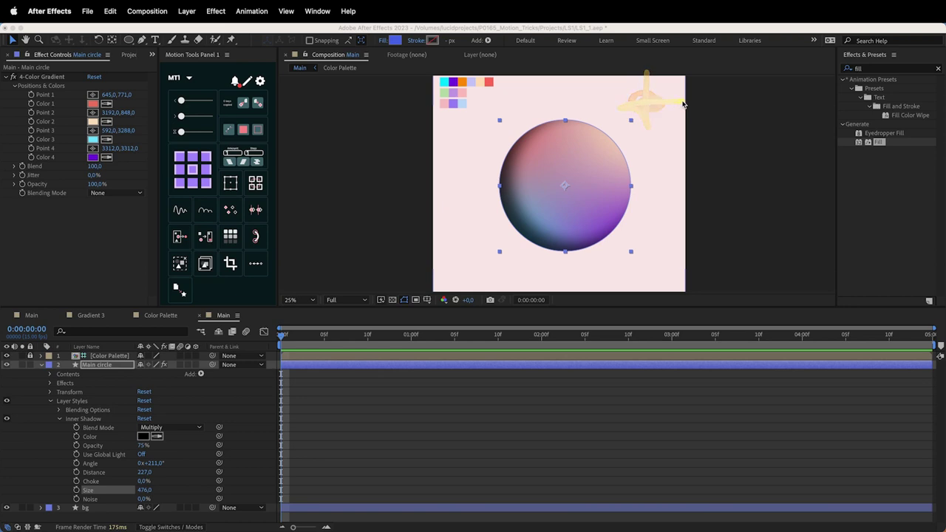
click(235, 404)
mouse_move(151, 463)
mouse_down()
mouse_move(124, 470)
mouse_move(169, 467)
mouse_move(141, 467)
mouse_move(153, 467)
mouse_move(145, 469)
mouse_move(151, 490)
mouse_move(169, 476)
mouse_move(75, 497)
mouse_up()
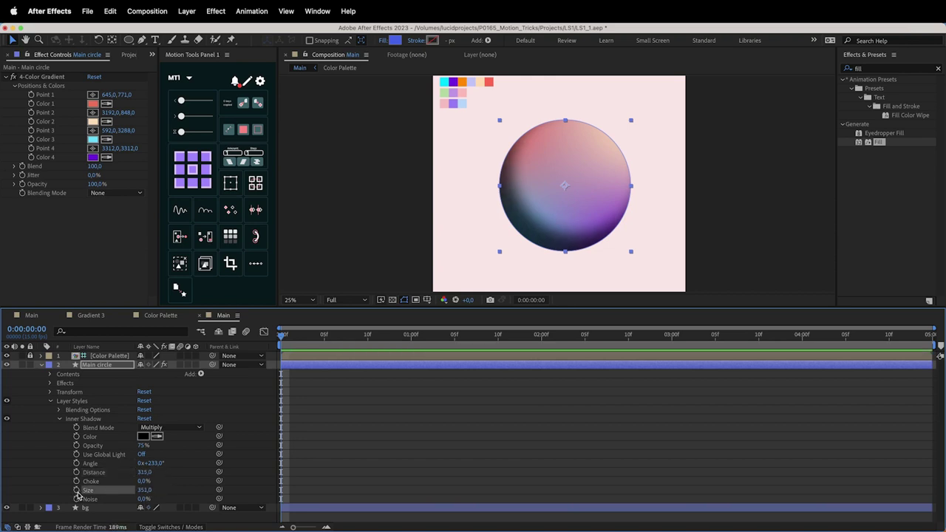
drag(143, 490, 194, 493)
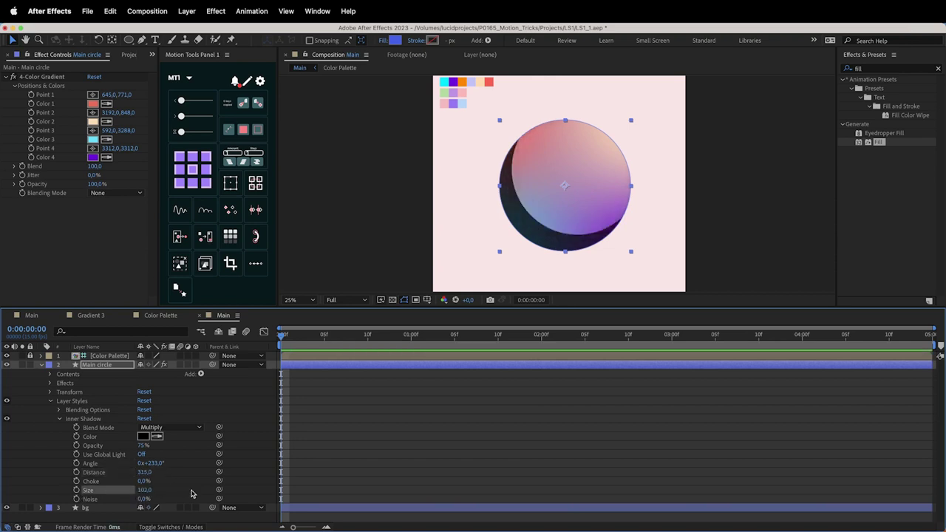
drag(146, 473, 175, 493)
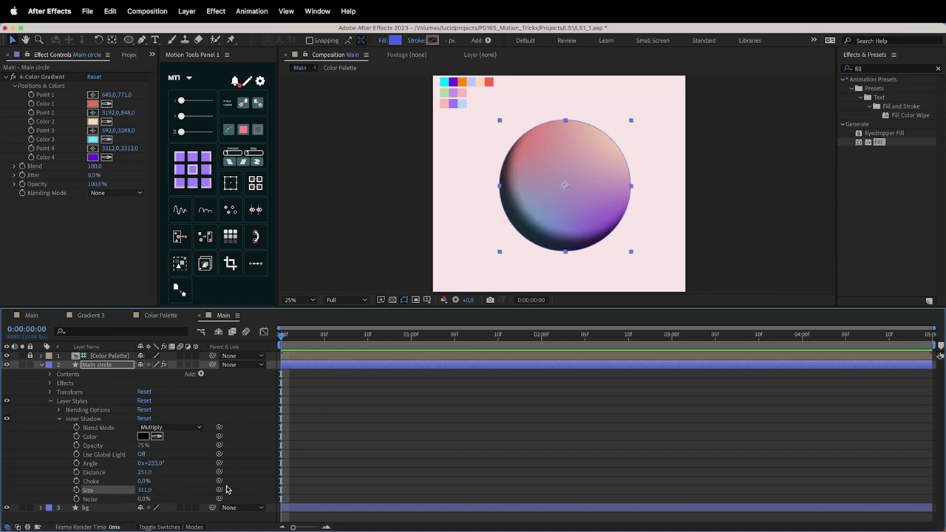
drag(141, 493, 219, 491)
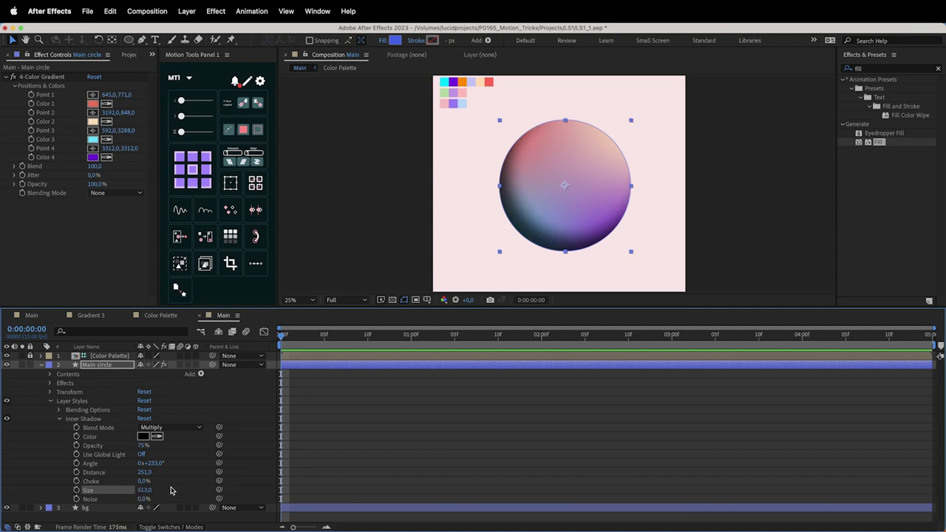
Step: Change the inner shadow to white with the Overlay blend mode and 85% Opacity
click(143, 436)
drag(562, 332, 529, 300)
key(Return)
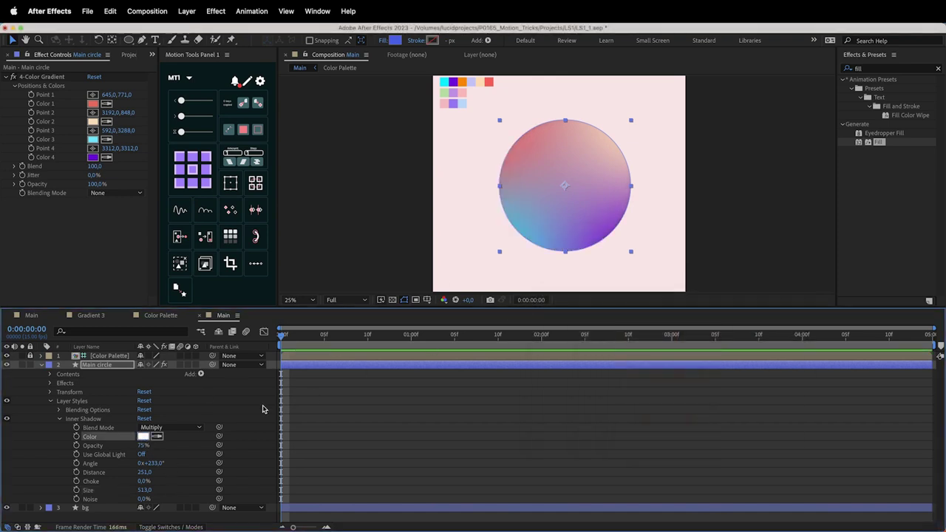
click(166, 427)
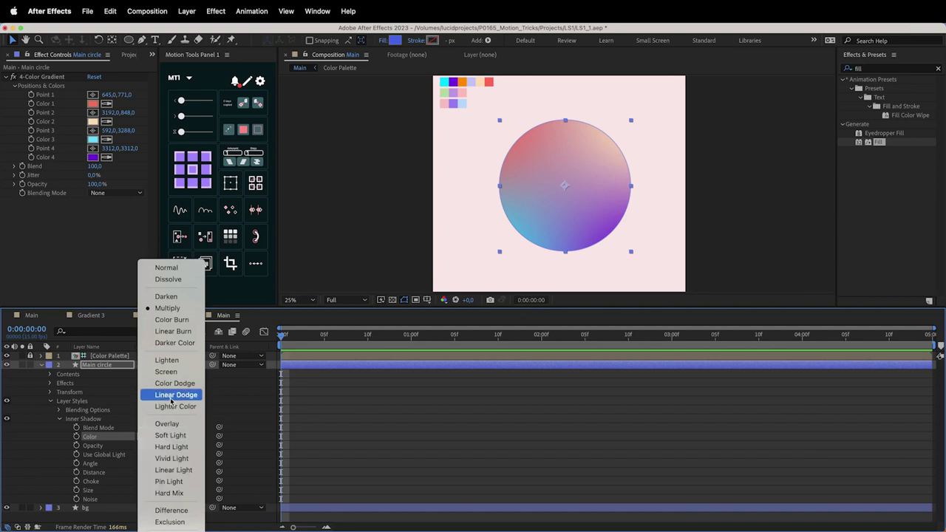
click(177, 424)
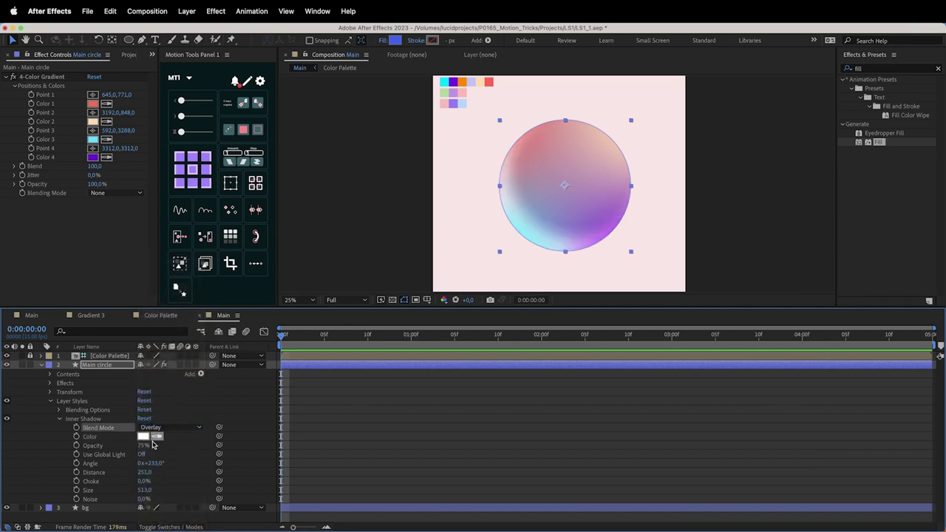
drag(140, 448, 144, 446)
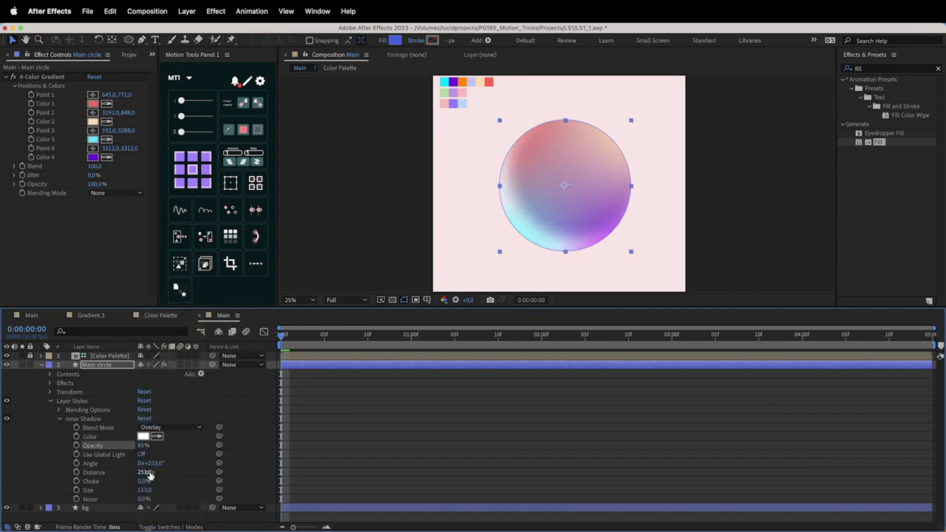
Step: Set the inner shadow's Size to 499 and Distance to 253, and add 180° to its Angle
drag(141, 490, 146, 473)
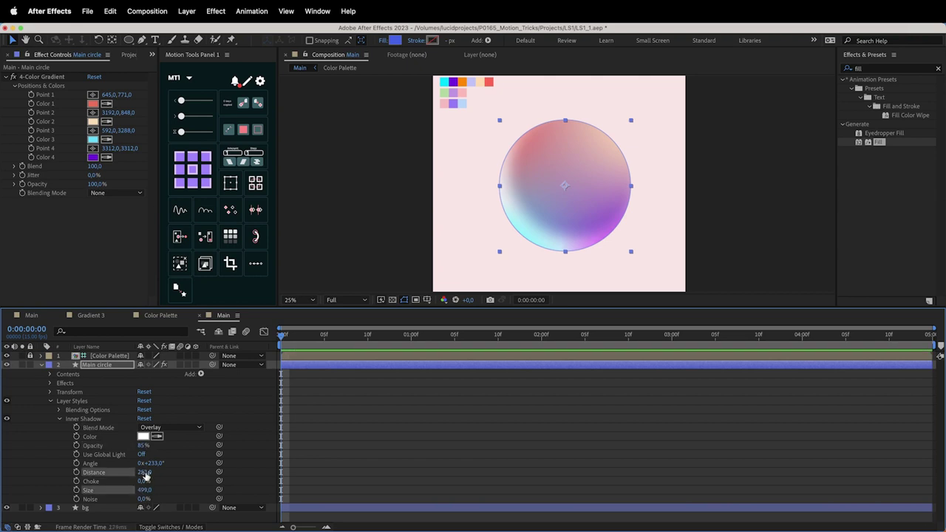
click(155, 463)
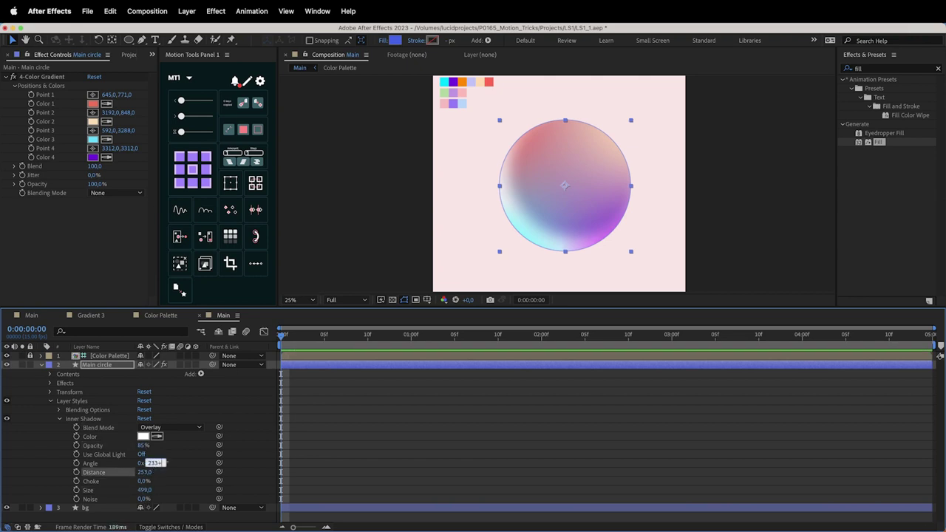
text(+180)
key(Return)
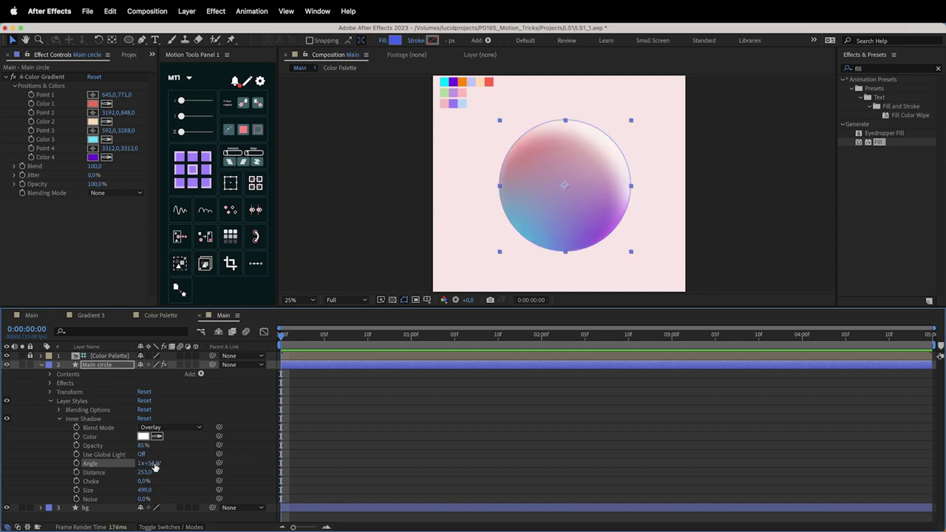
Step: Soften the white inner shadow with Distance 84, Size 448 and Opacity 66%, and fine-tune its Angle
click(163, 472)
drag(143, 490, 91, 491)
mouse_move(146, 473)
mouse_down()
mouse_move(115, 479)
mouse_move(145, 475)
mouse_up()
mouse_move(515, 152)
mouse_down()
mouse_move(507, 206)
mouse_move(541, 237)
mouse_move(606, 234)
mouse_up()
key(Escape)
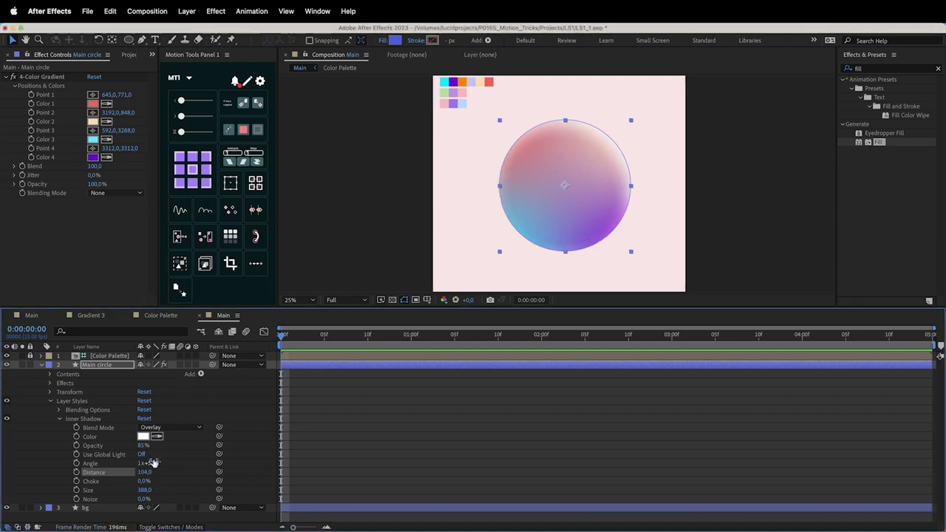
drag(135, 474, 136, 445)
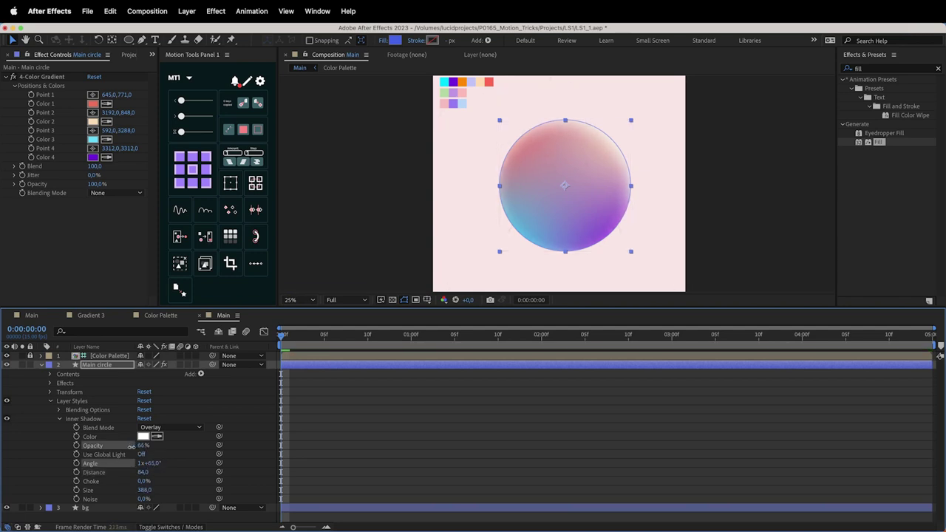
drag(145, 491, 180, 488)
click(268, 453)
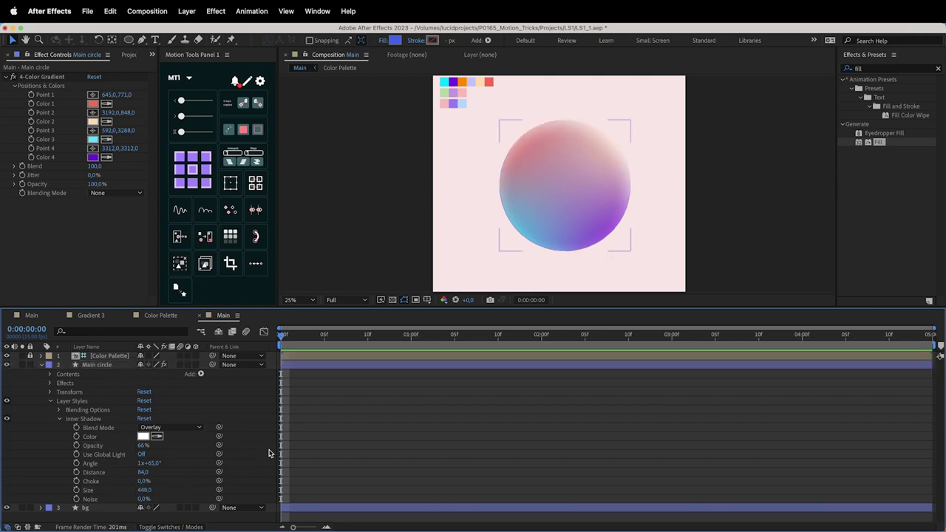
click(563, 195)
mouse_move(157, 465)
mouse_down()
mouse_move(171, 464)
mouse_move(145, 464)
mouse_up()
Step: Add a Bevel and Emboss layer style to the Main circle layer with Size 250 and Soften 8.5
right_click(115, 378)
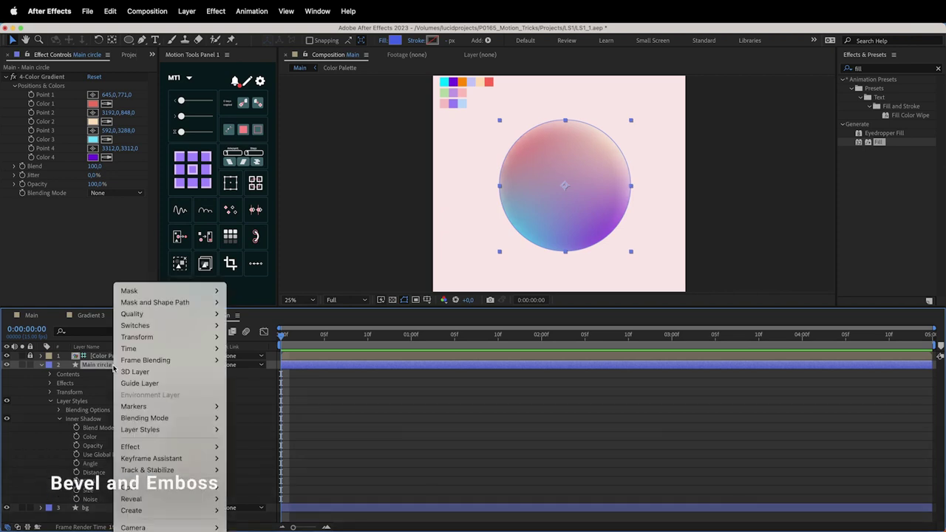
mouse_move(166, 430)
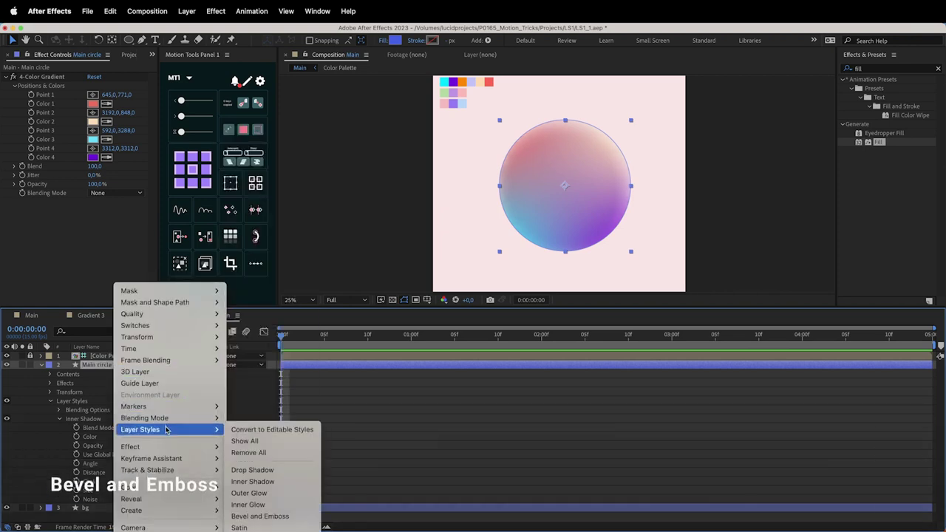
click(257, 516)
scroll(105, 454, down, 3)
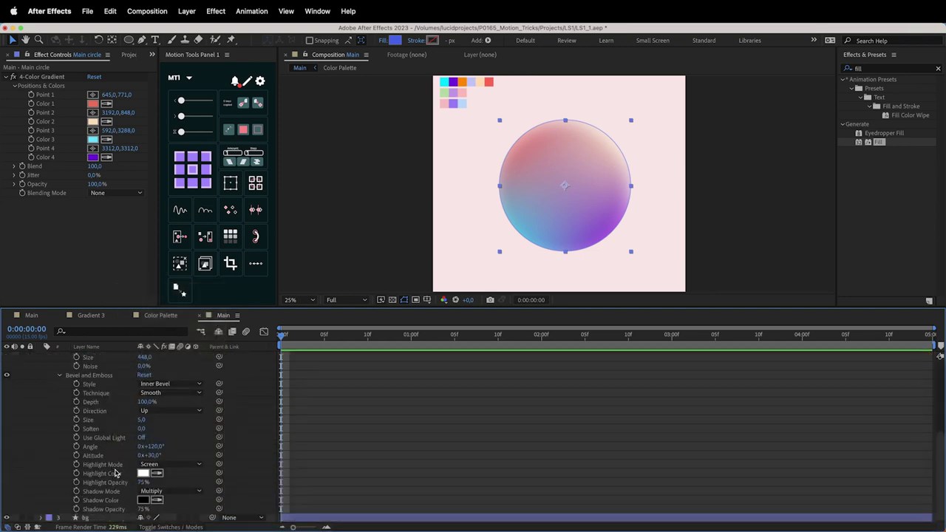
mouse_move(141, 423)
mouse_down()
mouse_move(236, 413)
mouse_move(153, 420)
mouse_up()
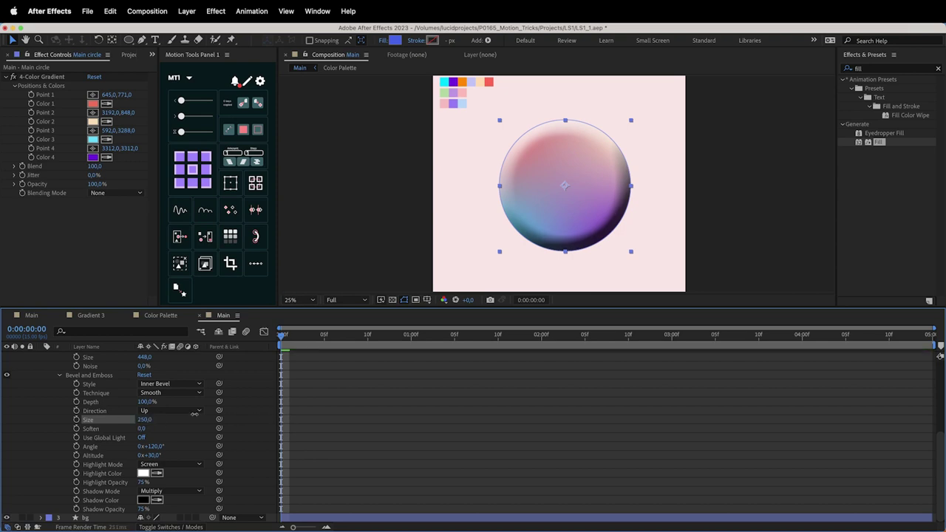
drag(346, 407, 535, 400)
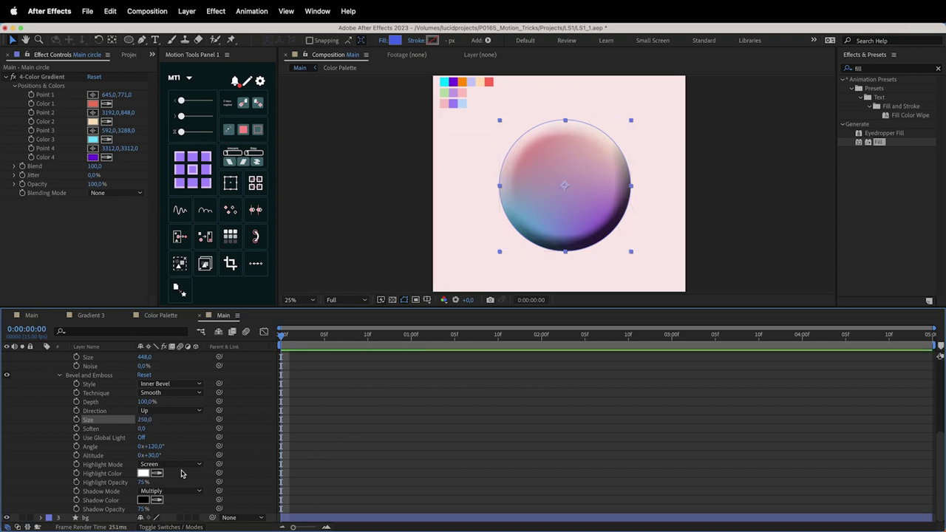
drag(141, 428, 184, 419)
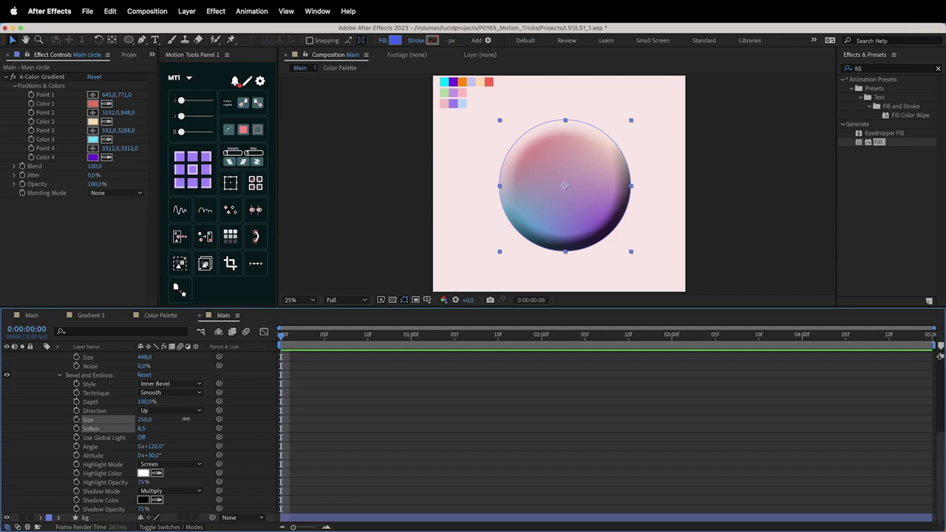
scroll(550, 229, up, 2)
drag(631, 126, 629, 159)
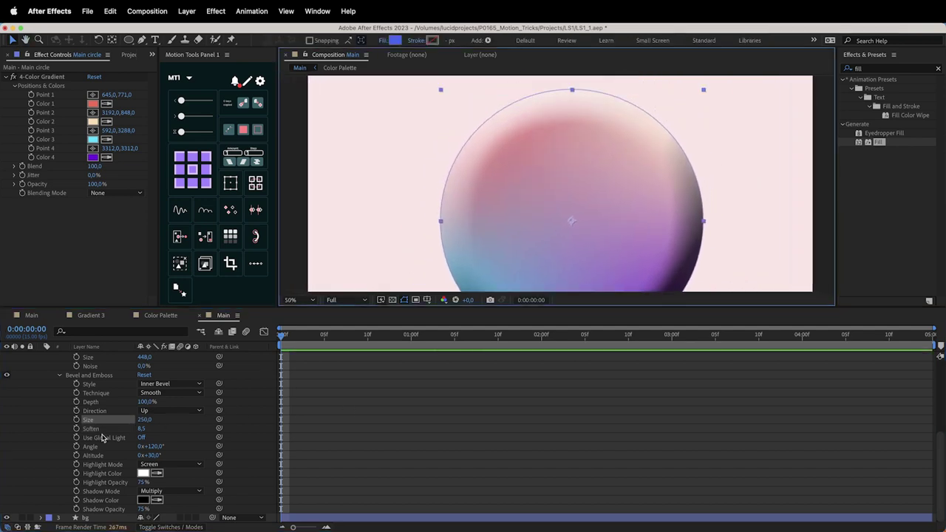
Step: Delete the Bevel and Emboss style from the Main circle layer and add a Gradient Overlay layer style instead
click(91, 376)
key(Delete)
right_click(97, 367)
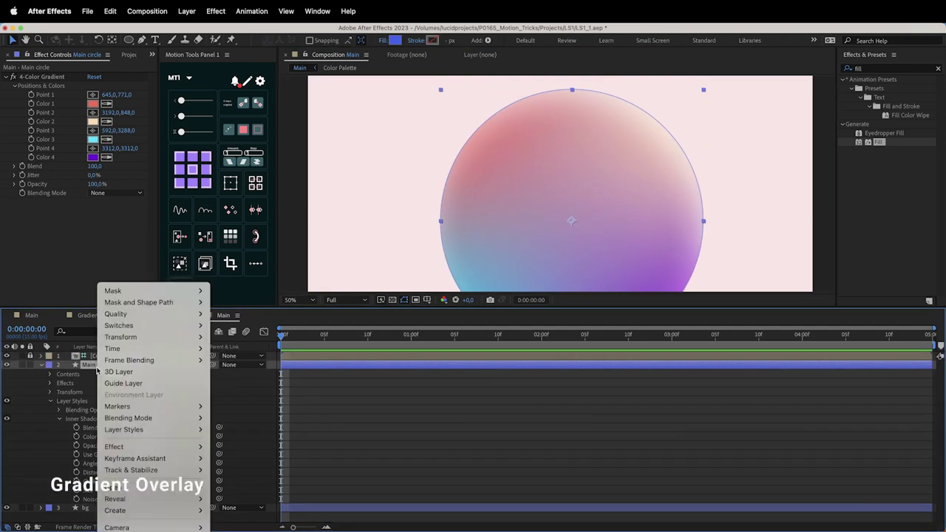
mouse_move(155, 431)
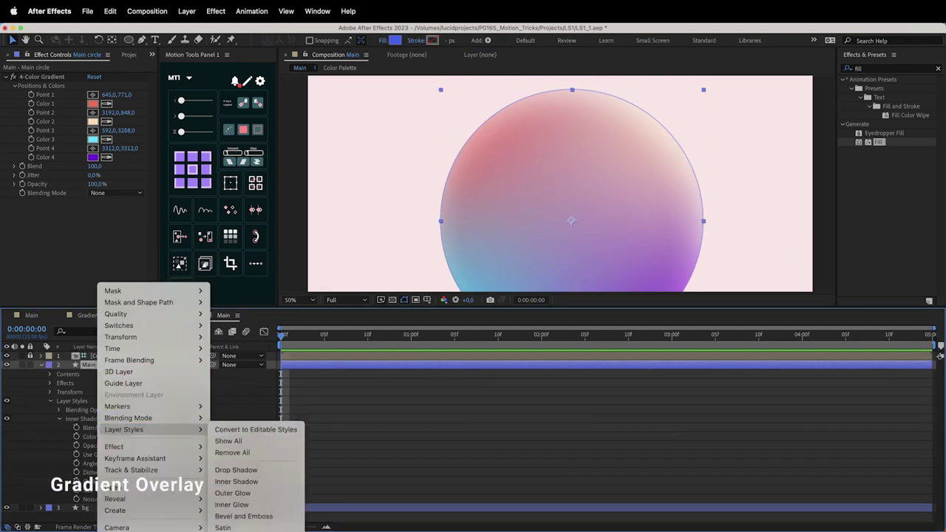
click(243, 531)
scroll(516, 205, down, 2)
mouse_move(517, 206)
mouse_down()
mouse_move(513, 178)
mouse_move(511, 195)
mouse_up()
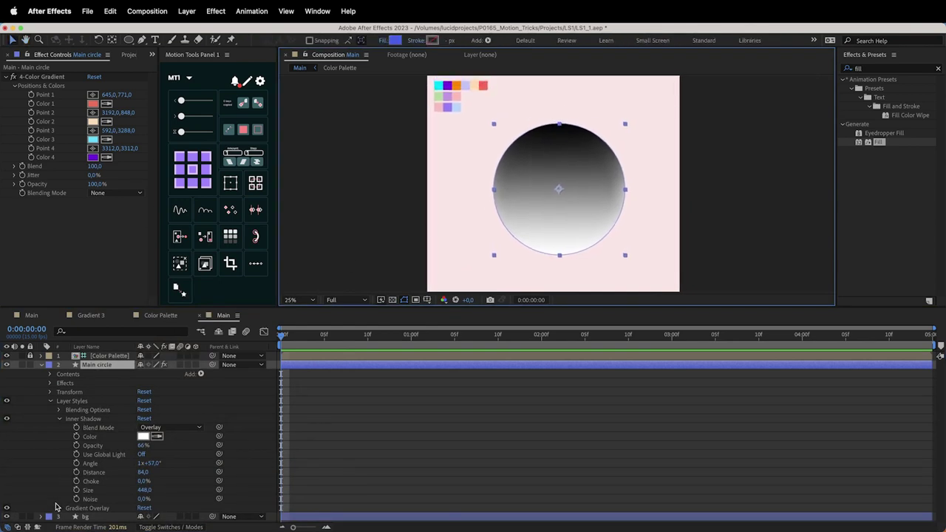
click(57, 507)
scroll(74, 473, down, 4)
Step: Examine the gradient overlay's Blend Mode choices and the effect of its Opacity
click(92, 437)
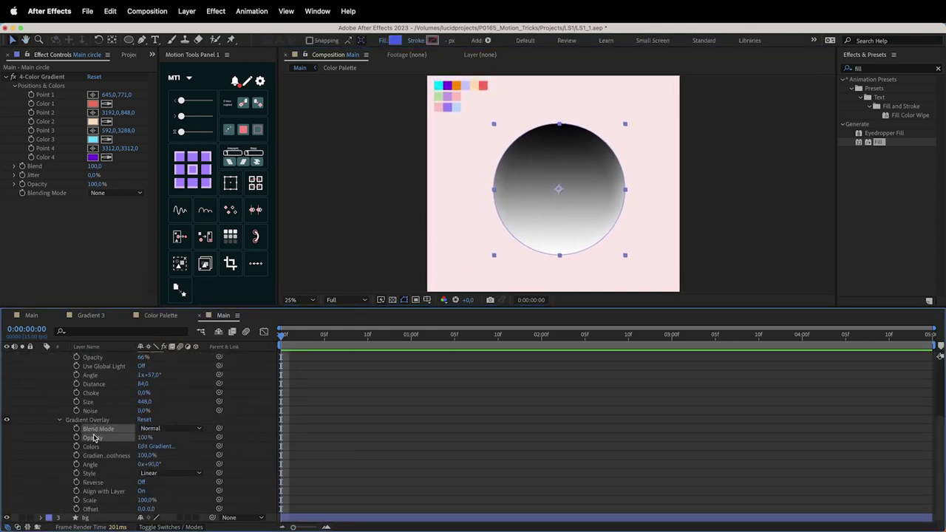
drag(489, 182, 488, 178)
click(95, 439)
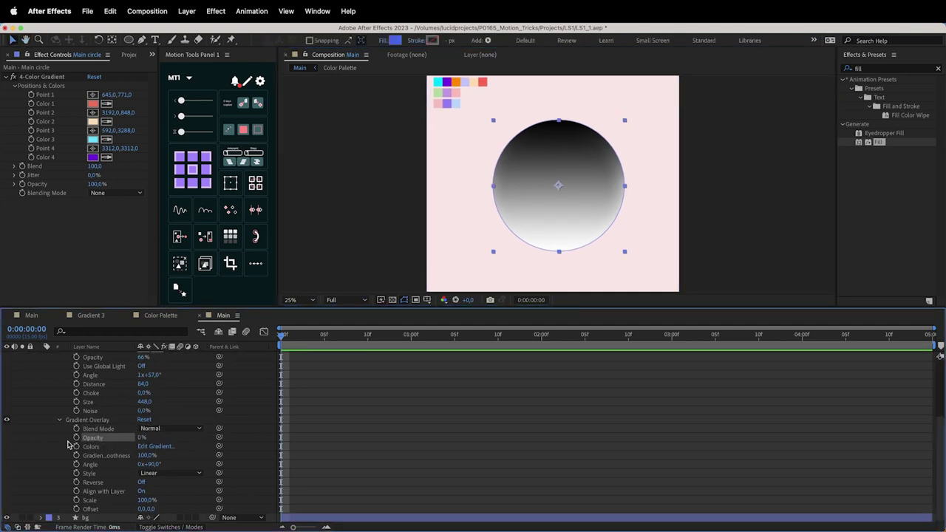
click(159, 429)
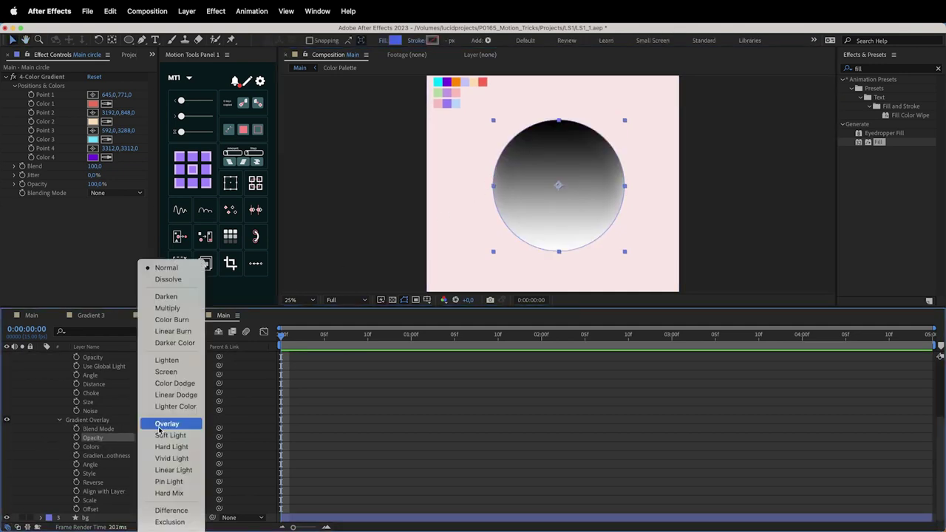
click(104, 438)
click(94, 447)
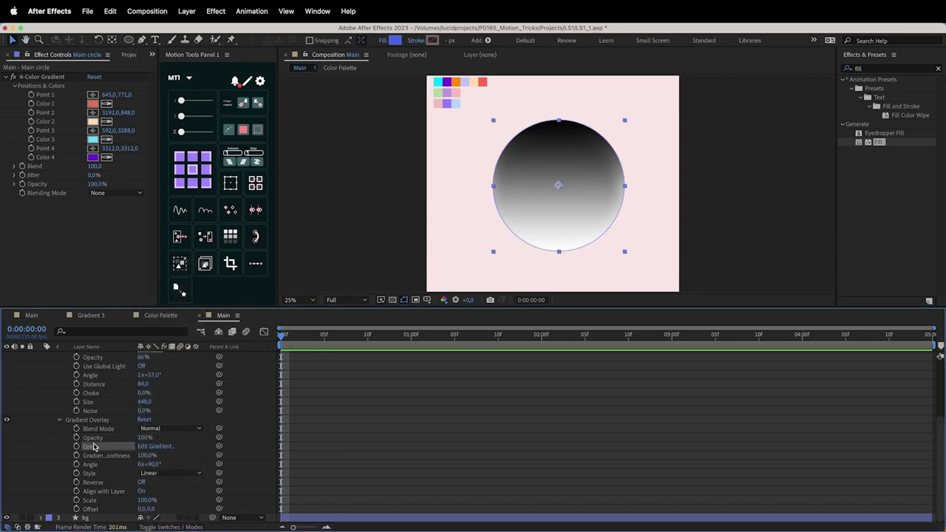
Step: Try adding a red DA3636 stop and a green 2AC1A2 stop to the gradient overlay's colors, and discard the edit
click(146, 448)
click(407, 296)
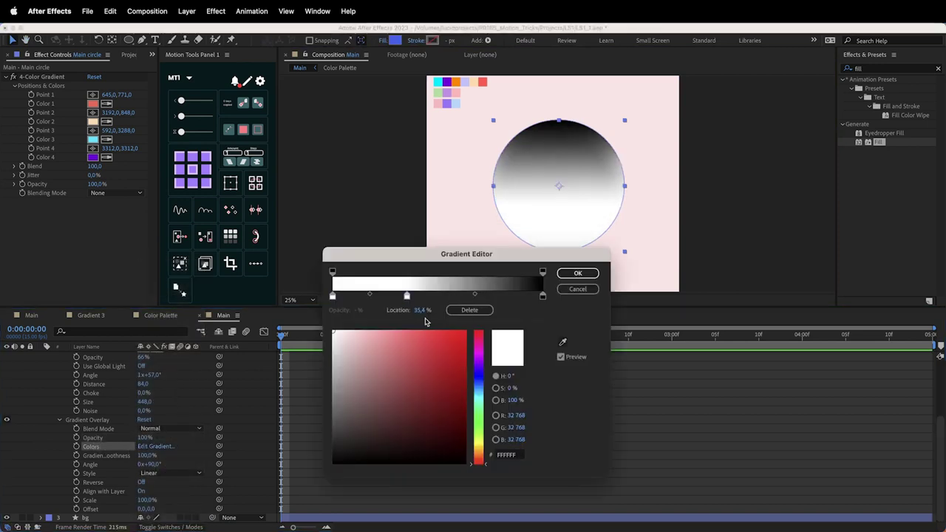
click(433, 350)
click(484, 296)
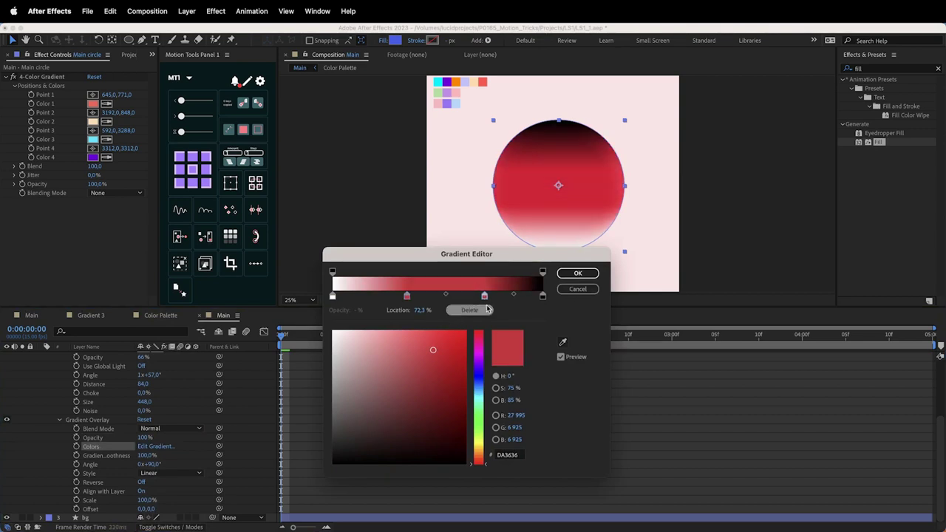
click(478, 401)
click(416, 408)
drag(416, 408, 407, 414)
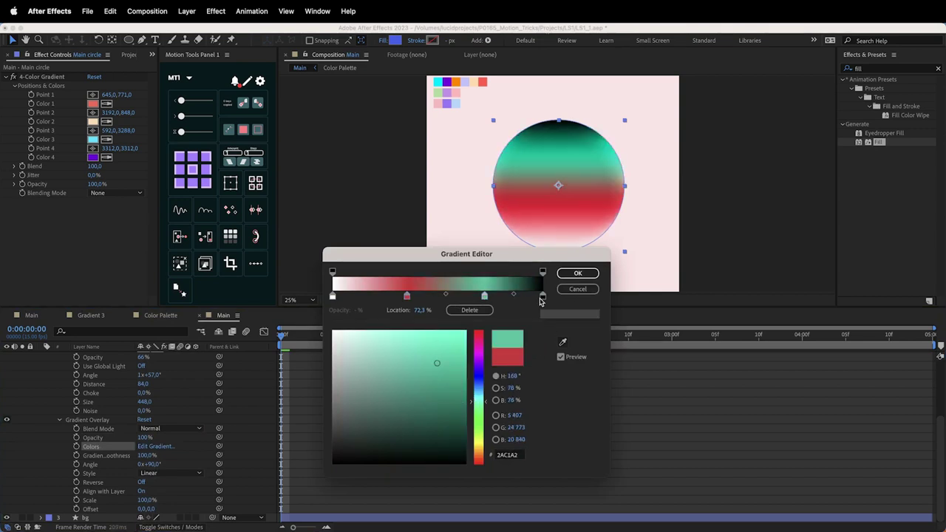
click(577, 289)
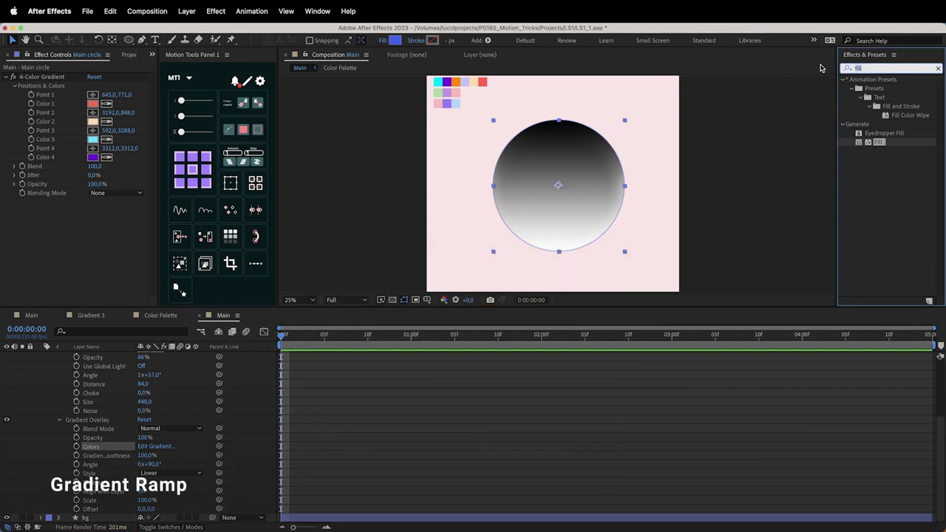
Step: Try the Gradient Ramp effect on the Main circle layer and remove it again
click(887, 68)
text(ramp)
drag(884, 89, 81, 246)
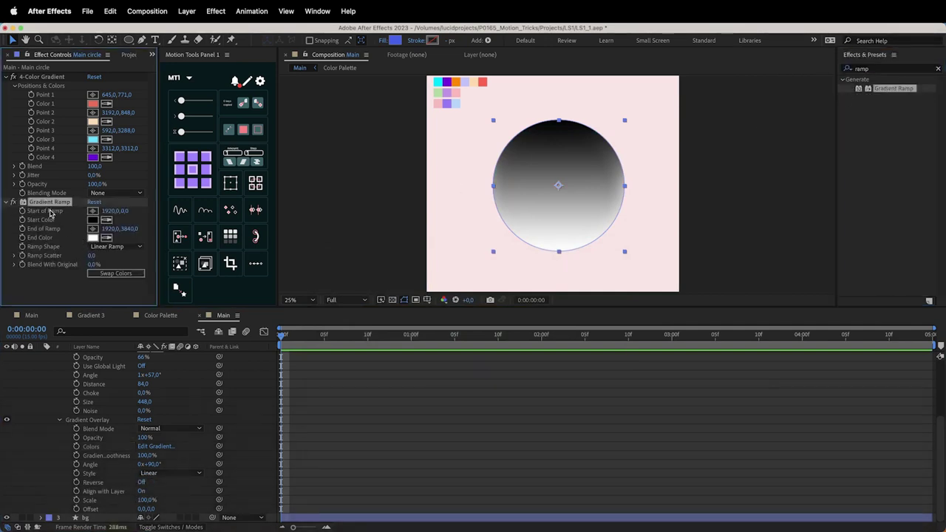
drag(150, 210, 118, 229)
key(Delete)
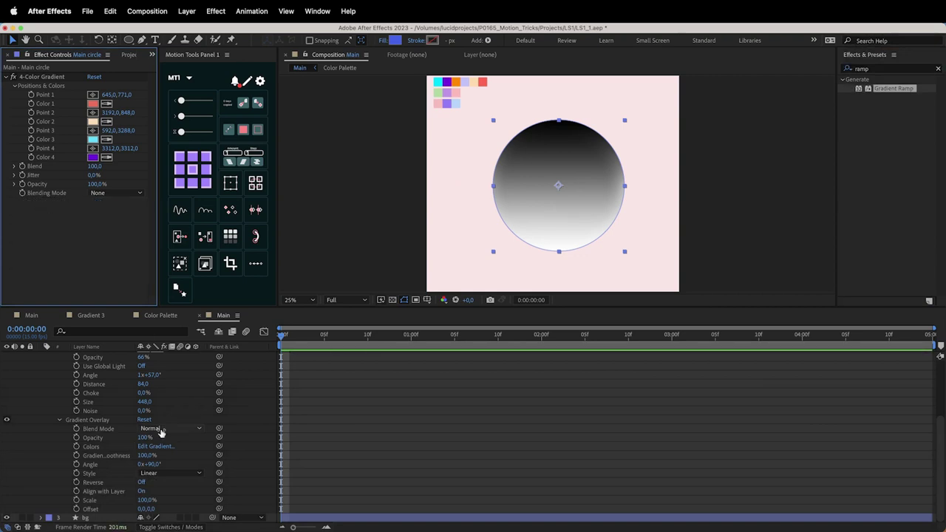
Step: Try the gradient overlay with 0% Gradient Smoothness, and switch Reverse and Align with Layer back and forth
click(107, 456)
drag(145, 456, 1, 462)
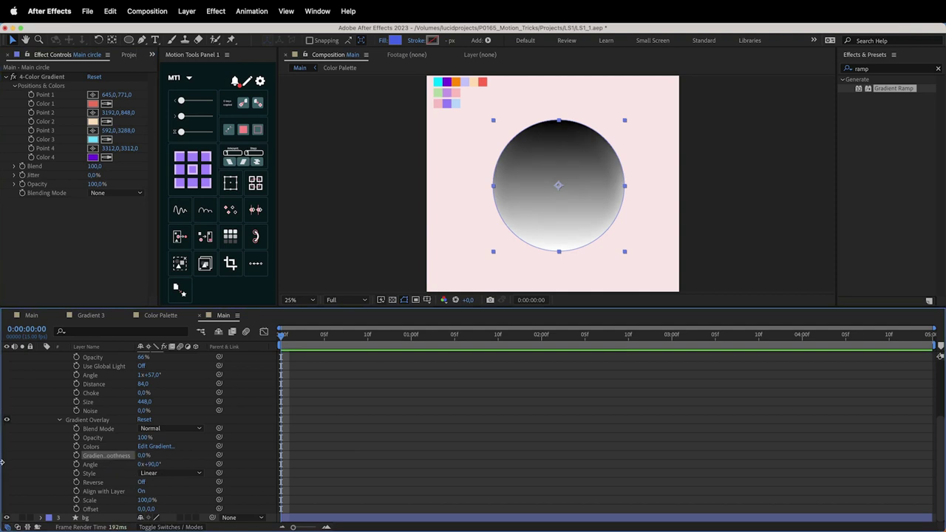
drag(144, 455, 162, 466)
click(142, 482)
click(142, 482)
click(142, 491)
click(146, 491)
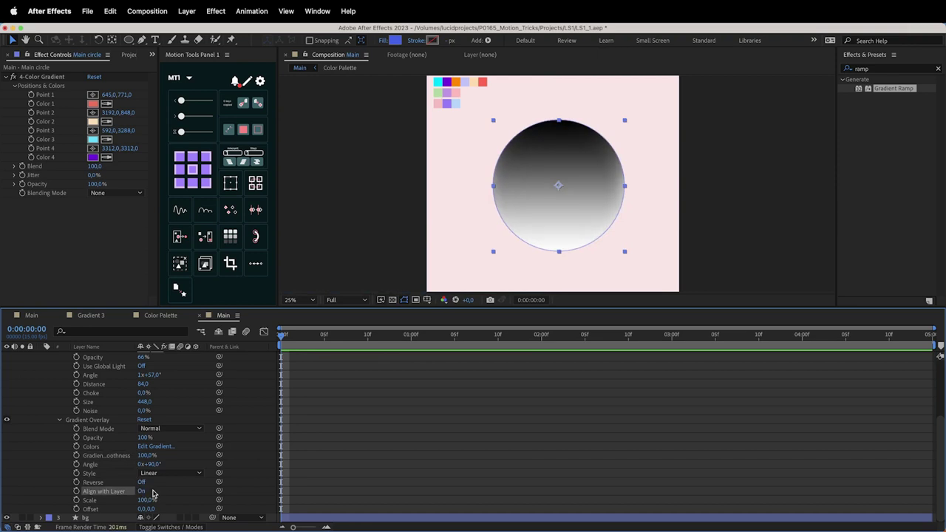
Step: Try changing the gradient overlay's Scale, undo it, and compare Align with Layer off and on
drag(148, 502, 168, 509)
key(super+z)
key(super+z)
click(142, 492)
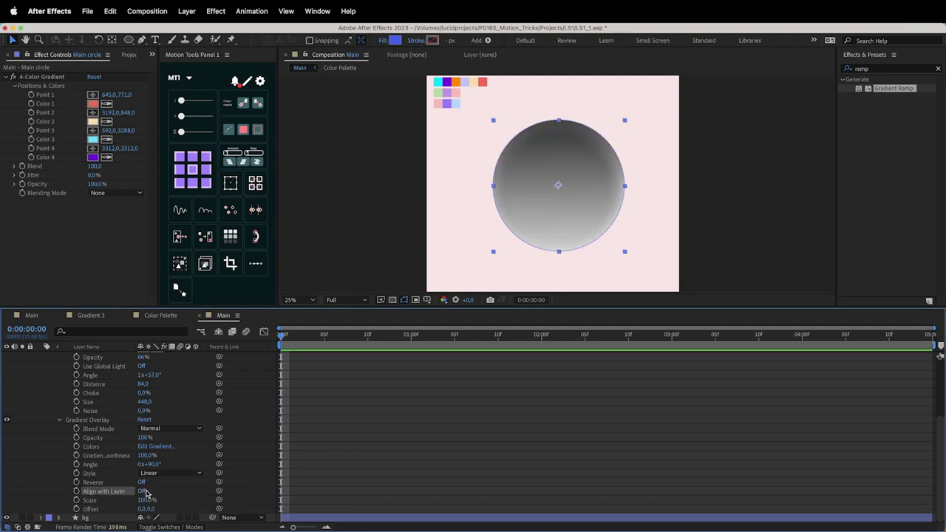
click(143, 491)
mouse_move(557, 178)
mouse_down()
mouse_move(610, 94)
mouse_move(618, 119)
mouse_move(595, 249)
mouse_move(512, 262)
mouse_move(448, 178)
mouse_move(506, 119)
mouse_move(658, 142)
mouse_move(602, 227)
mouse_move(591, 186)
mouse_up()
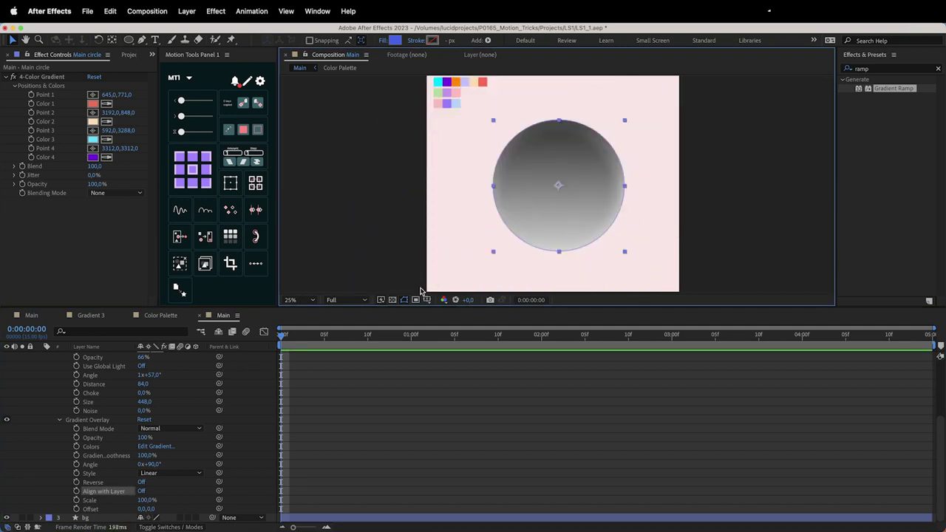
click(141, 492)
drag(146, 500, 156, 430)
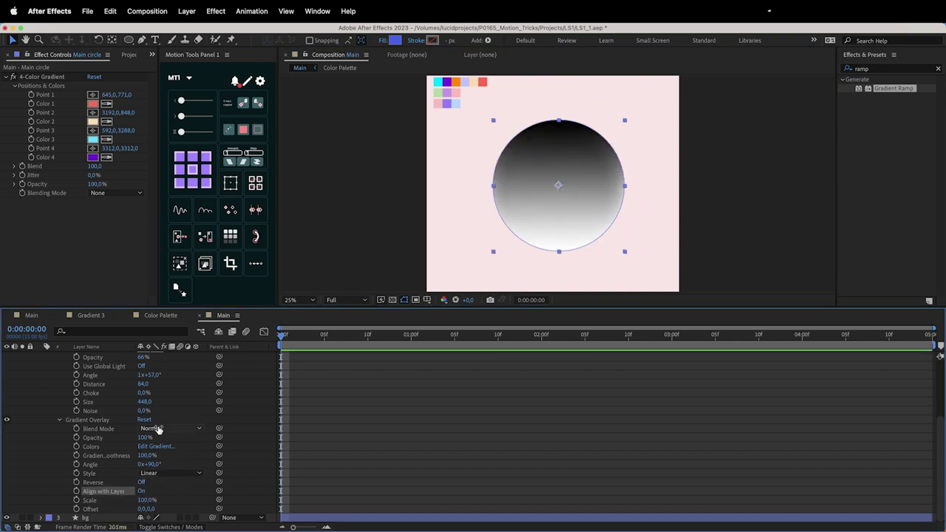
Step: Try different gradient styles for the Main circle's gradient overlay and set its Style to Radial
click(159, 473)
click(158, 479)
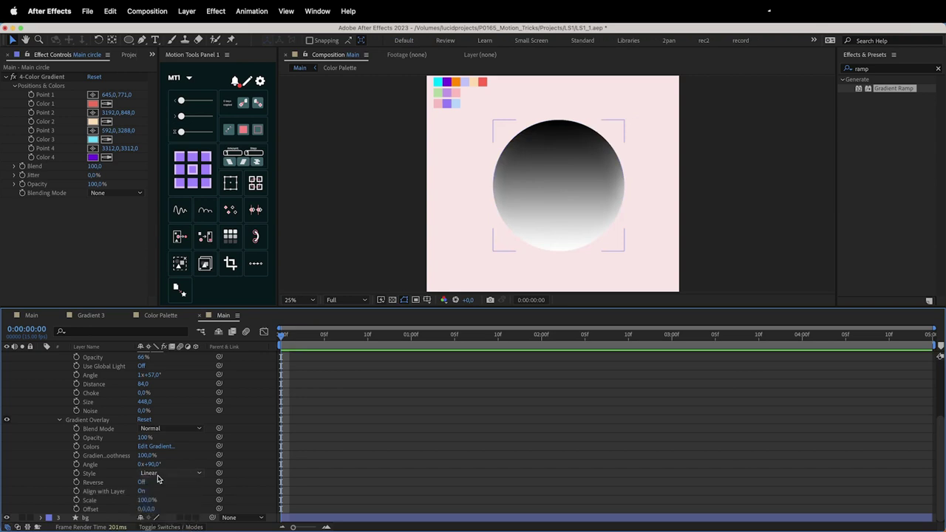
click(159, 473)
click(163, 519)
click(163, 473)
click(164, 497)
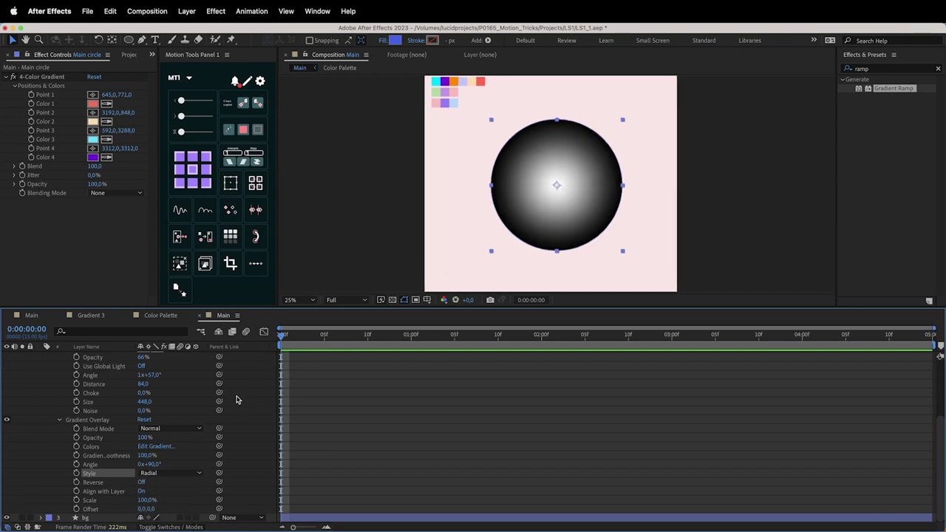
Step: Offset the radial gradient overlay to 13, -17 and set its Scale to 120%
drag(141, 509, 147, 509)
drag(147, 458, 218, 456)
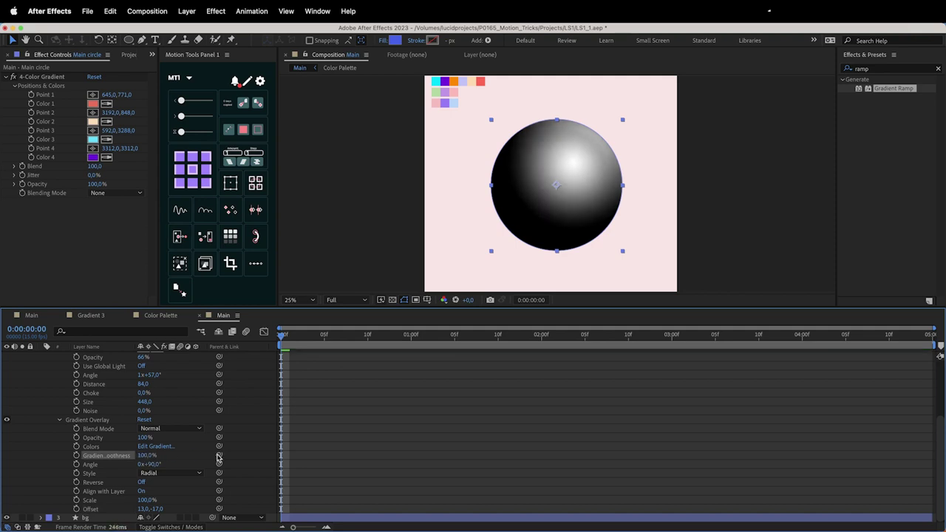
drag(141, 501, 155, 500)
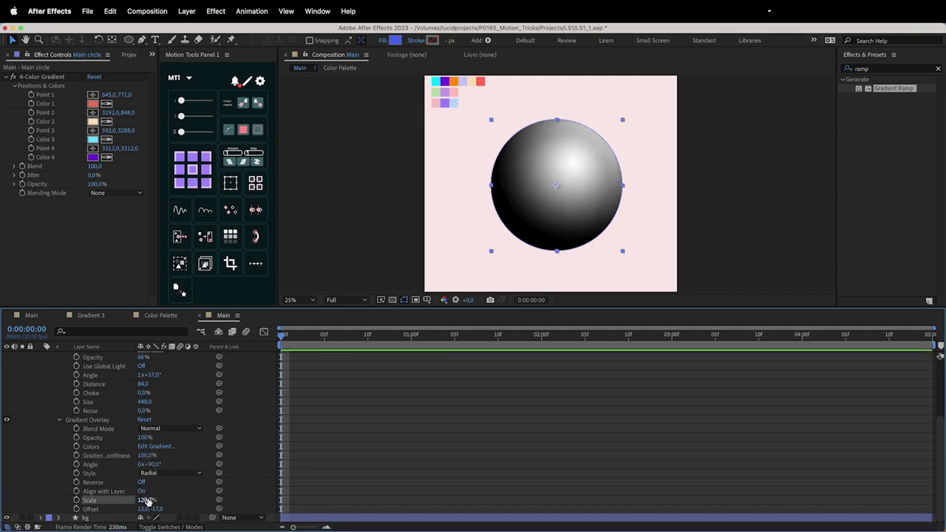
Step: Move the overlay gradient's white stop noticeably inward and its black stop slightly inward, and accept the gradient
click(152, 447)
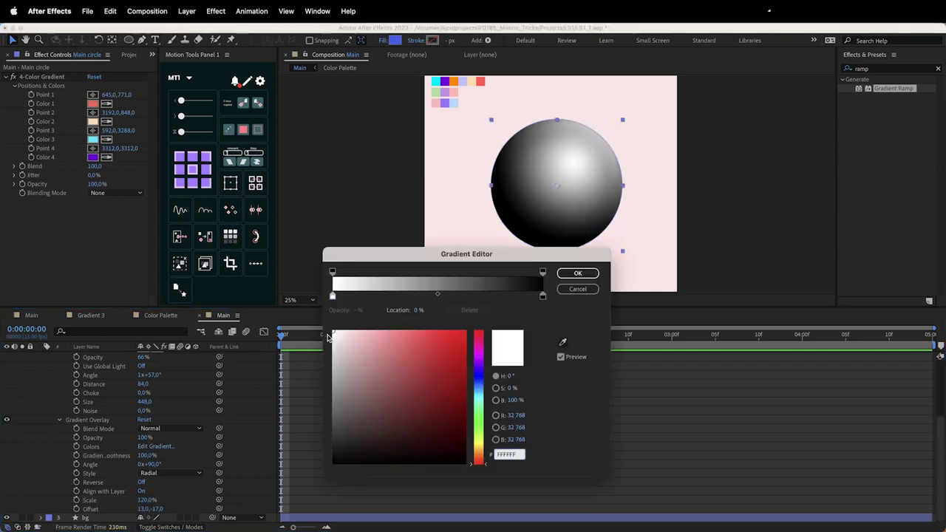
drag(332, 296, 376, 296)
mouse_move(542, 296)
mouse_down()
mouse_move(509, 298)
mouse_move(538, 297)
mouse_up()
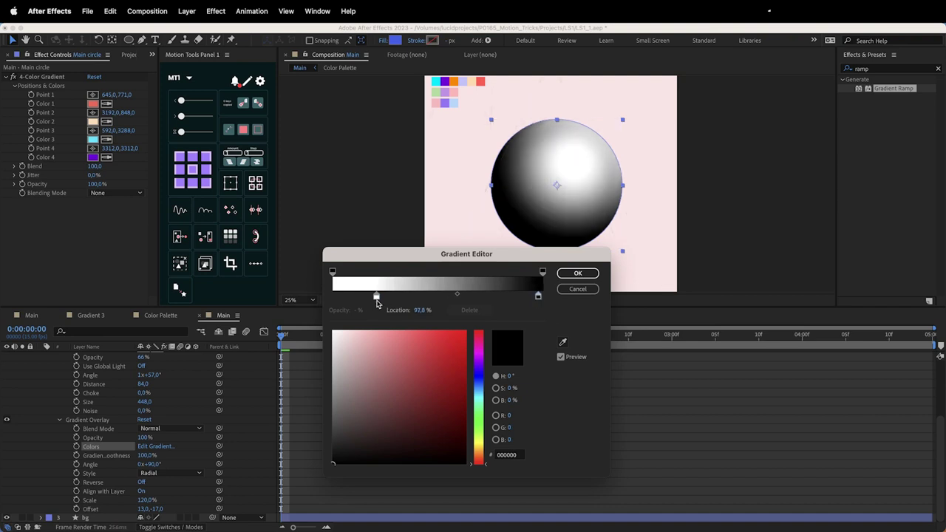
drag(376, 296, 371, 296)
drag(539, 297, 537, 297)
click(578, 272)
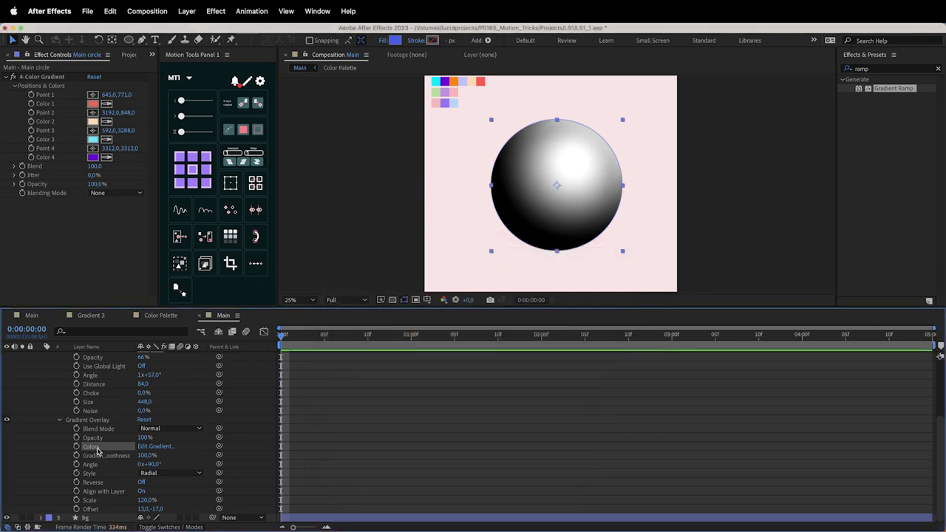
Step: Set the gradient overlay's Blend Mode to Overlay and its Opacity to 45%
click(188, 429)
click(188, 427)
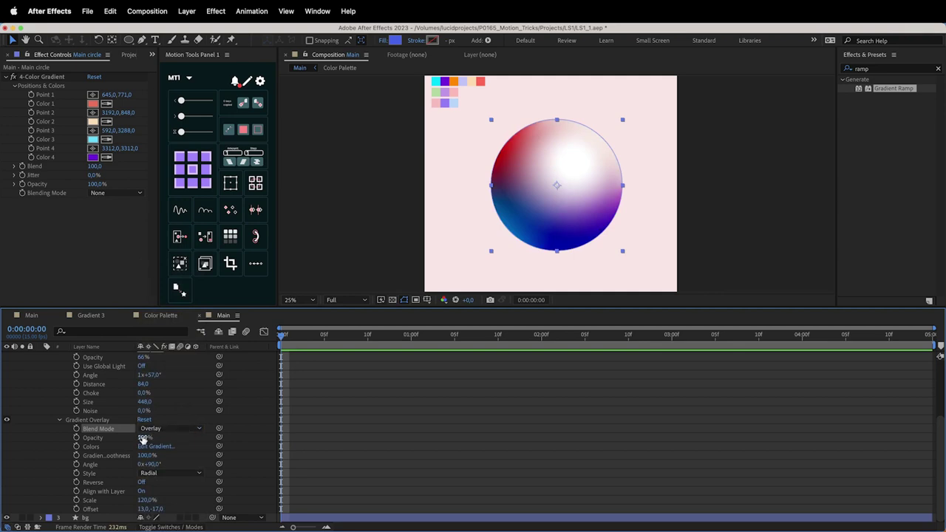
drag(143, 437, 142, 439)
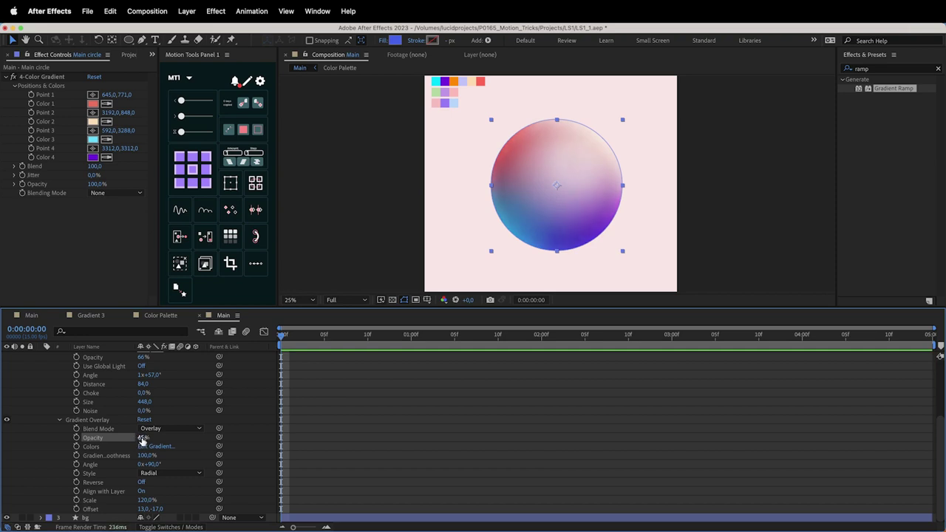
Step: Raise the white inner shadow's Opacity to 85%
scroll(215, 384, up, 1)
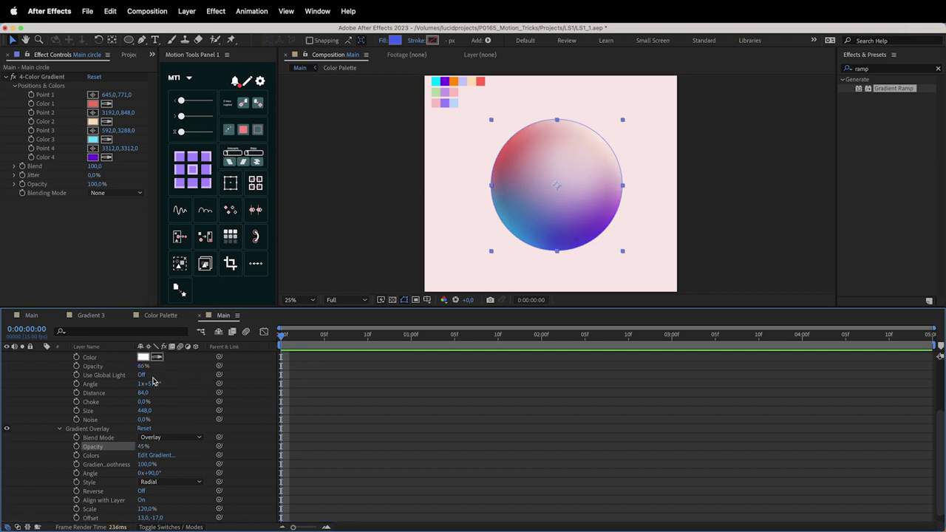
mouse_move(143, 369)
mouse_down()
mouse_move(162, 369)
mouse_move(137, 375)
mouse_up()
scroll(193, 381, down, 1)
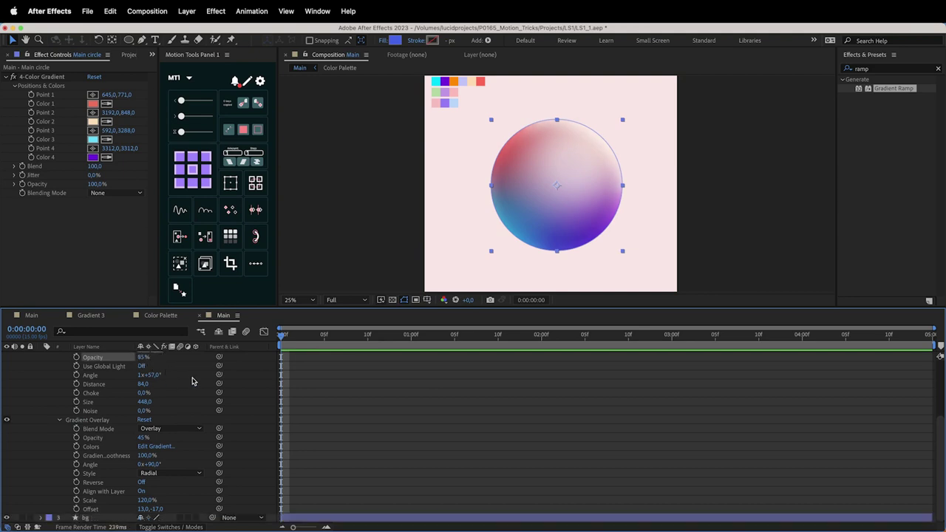
Step: Compare the circle with the Gradient Overlay, Inner Shadow and 4-Color Gradient each switched off and on
click(92, 419)
scroll(93, 425, up, 6)
click(5, 473)
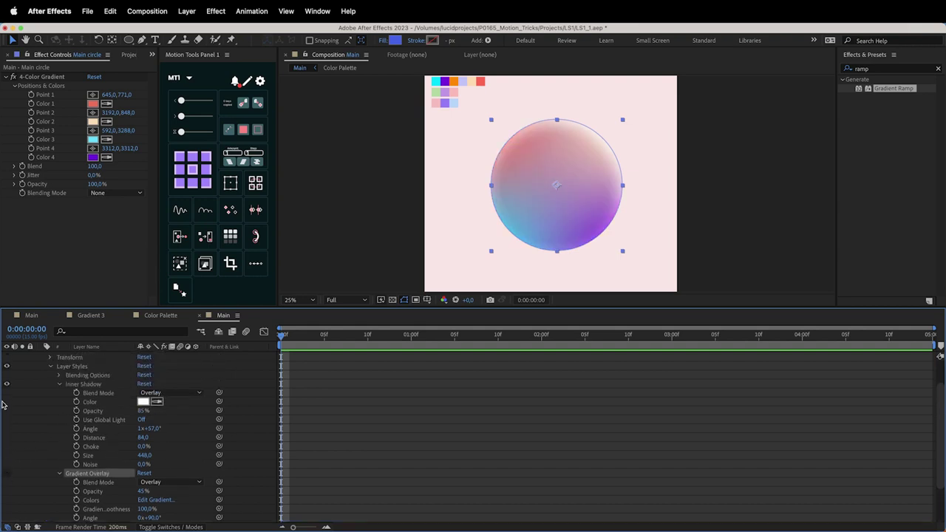
click(6, 385)
click(6, 384)
click(5, 474)
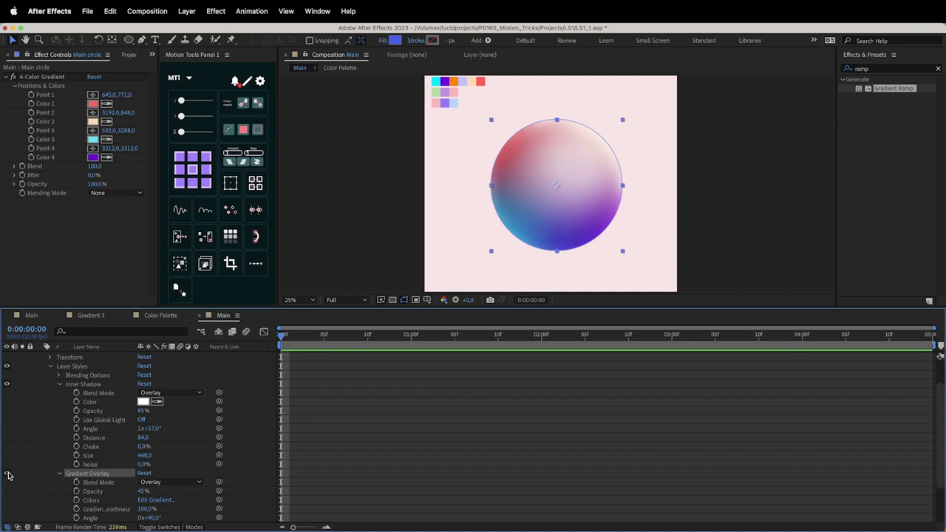
click(12, 77)
click(12, 77)
Step: Refine the gradient overlay's Offset to 16, -22 and its Scale to 117%
scroll(146, 460, down, 2)
scroll(146, 459, down, 4)
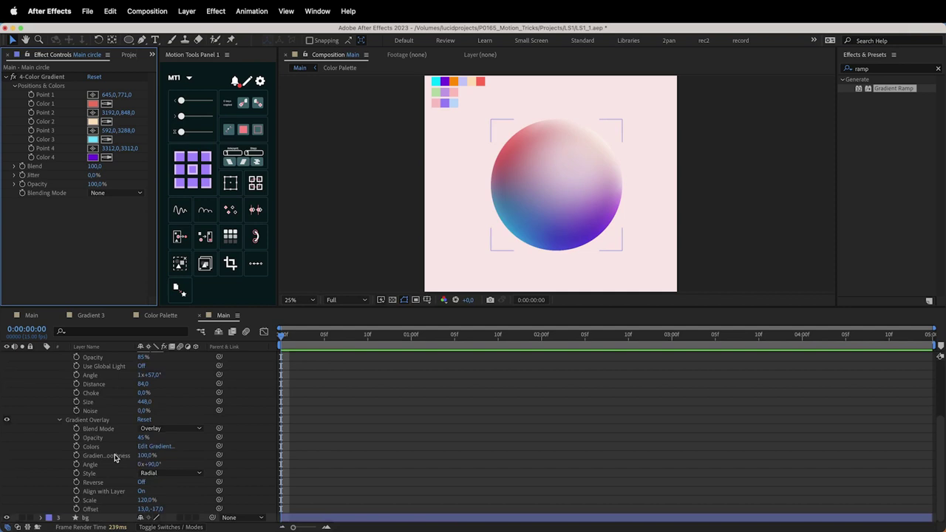
drag(143, 509, 166, 503)
key(super+z)
click(171, 502)
click(145, 499)
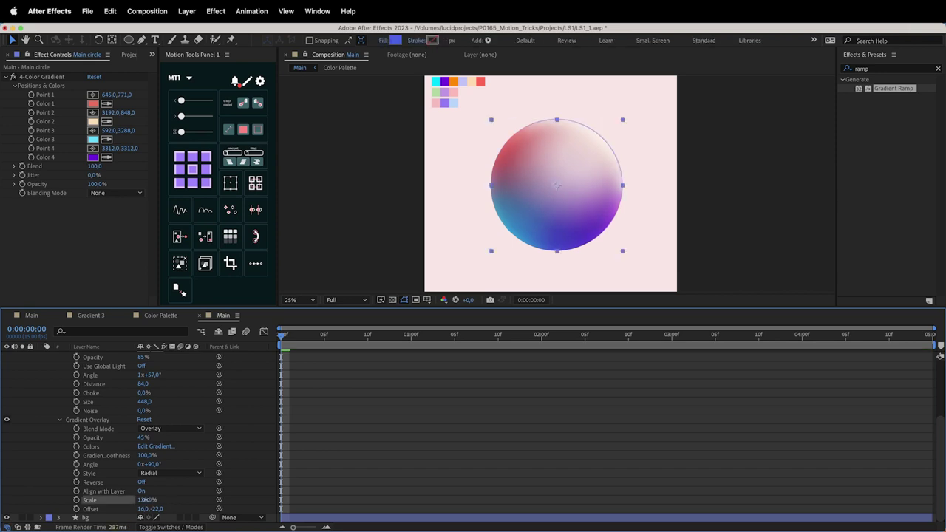
drag(143, 500, 185, 496)
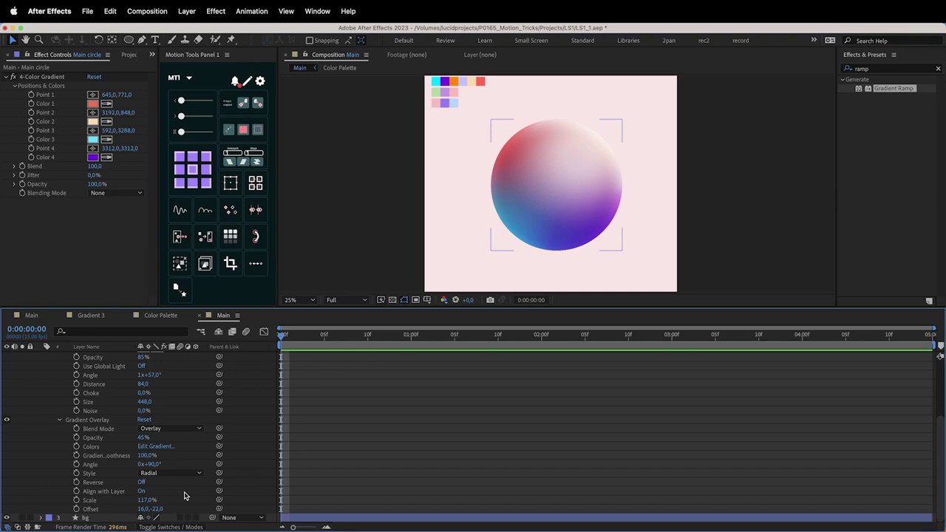
Step: Draw a small, flat white ellipse on a new shape layer near the sphere's upper edge
click(129, 40)
drag(535, 138, 569, 148)
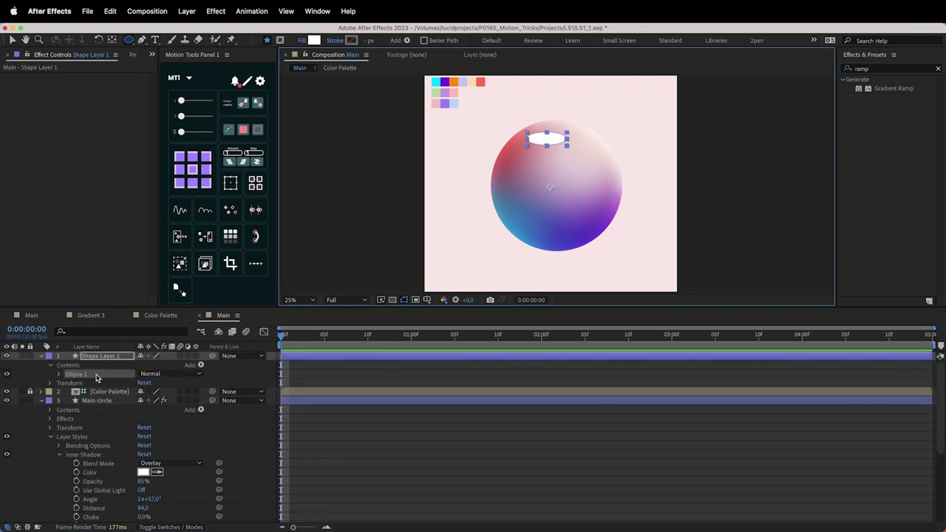
Step: Rename the new ellipse shape layer as Reflection
key(Return)
text(Reflection)
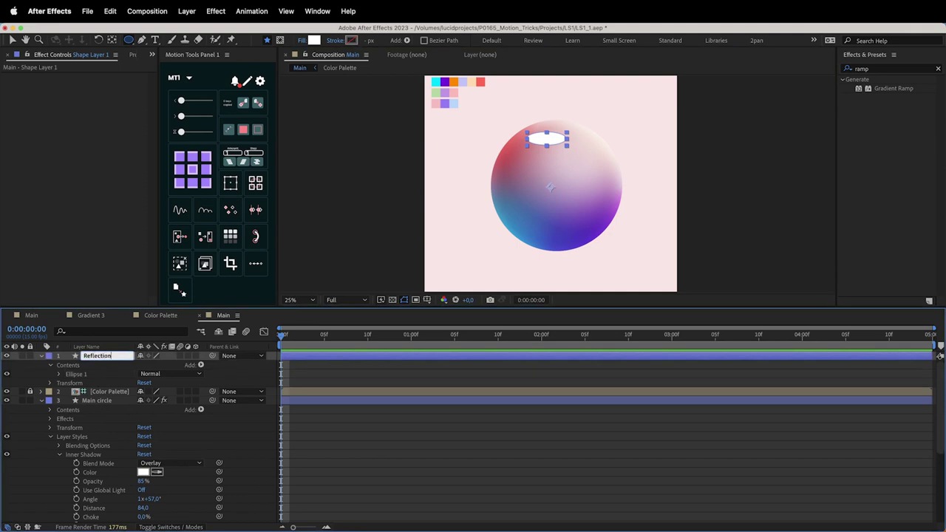
key(Return)
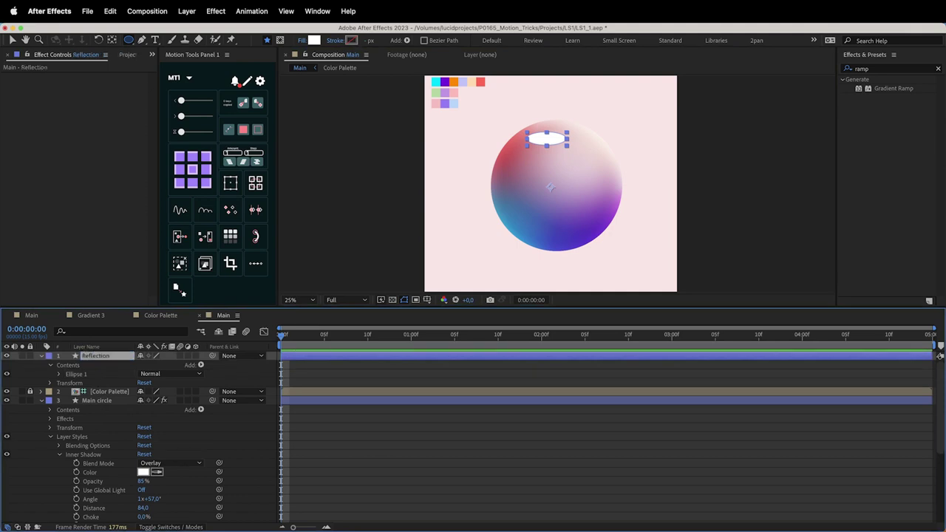
key(v)
drag(548, 190, 602, 164)
key(super+z)
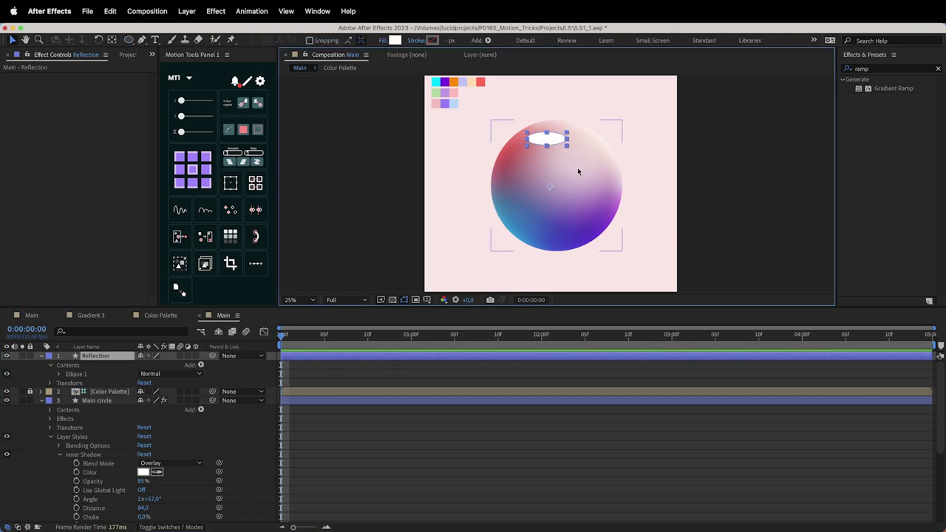
Step: Center the Reflection layer's anchor point on its ellipse and move the ellipse slightly to the right
key(y)
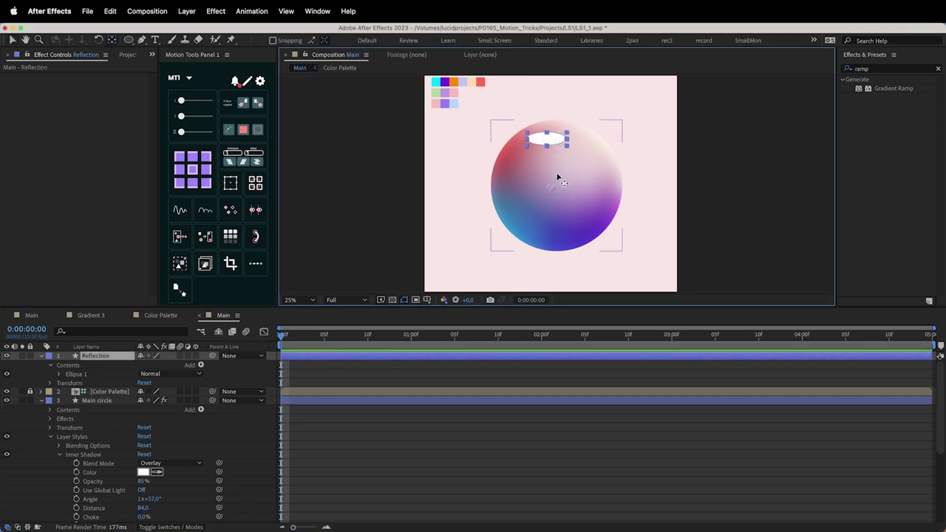
click(192, 172)
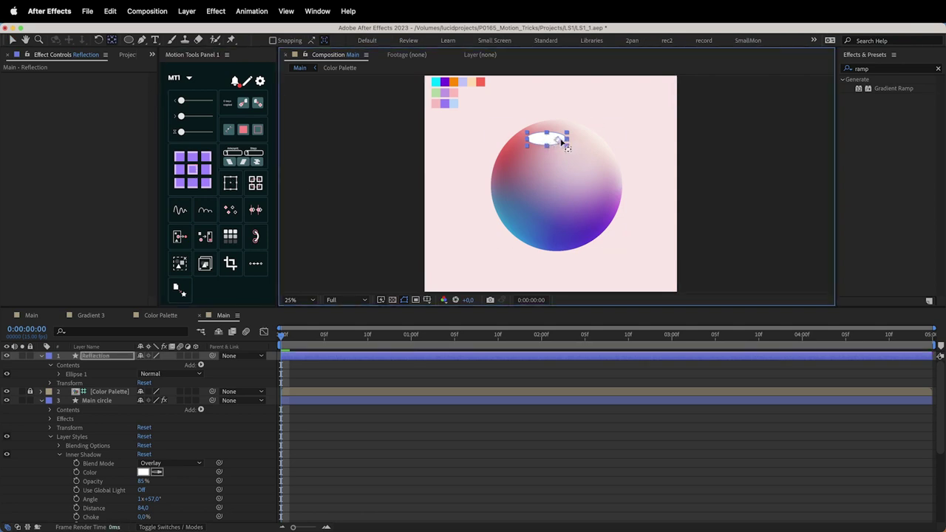
key(v)
drag(556, 140, 566, 142)
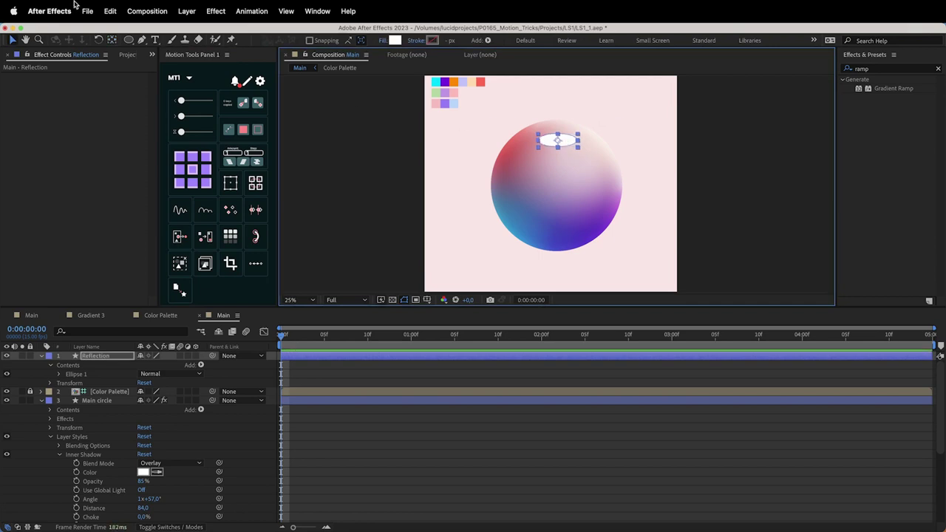
Step: Enable Center Anchor Point in New Shape Layers in the General preferences
click(88, 11)
mouse_move(49, 11)
mouse_move(63, 49)
click(156, 49)
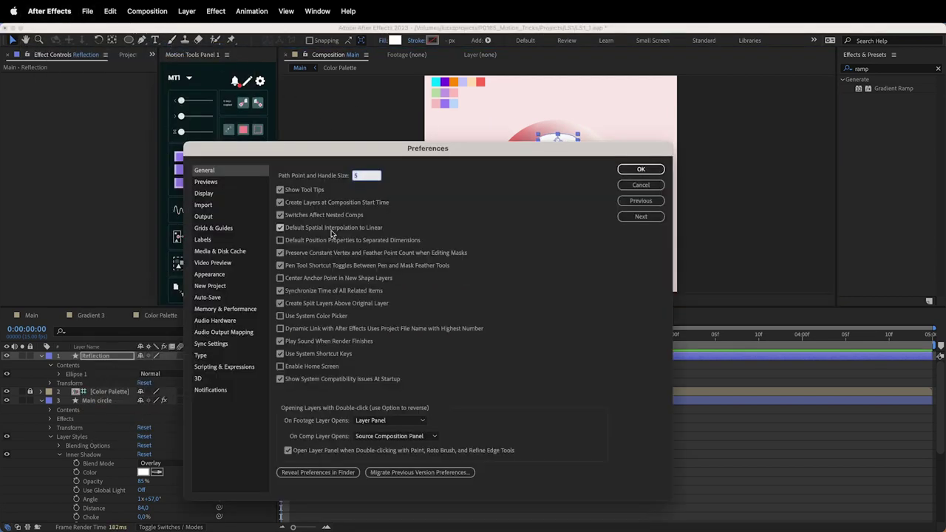
click(327, 278)
click(637, 171)
Step: Draw a tall white test ellipse to the left of the sphere to check its anchor point, and delete it
click(263, 371)
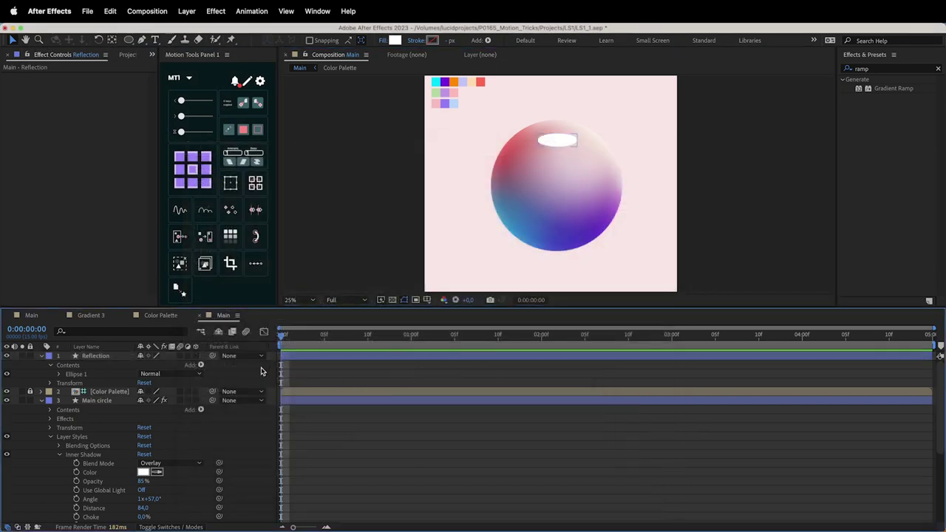
click(128, 40)
drag(458, 182, 487, 250)
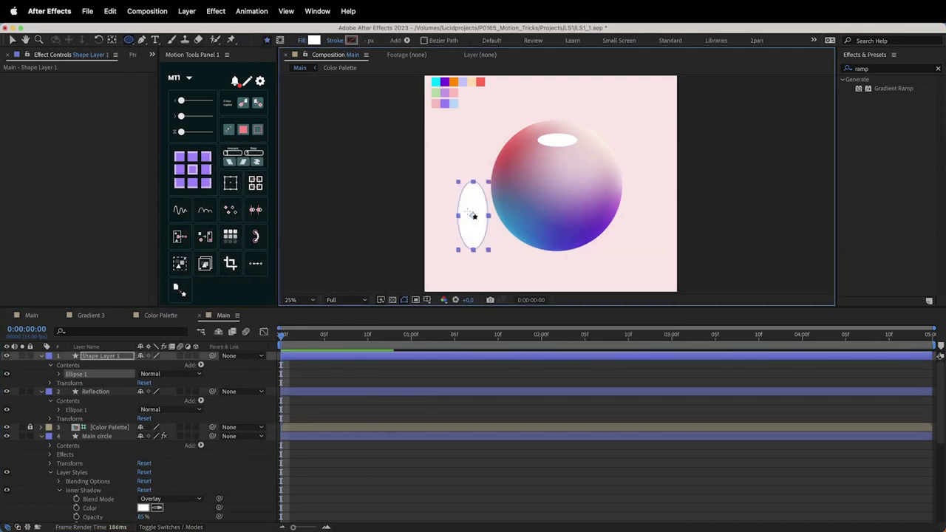
click(102, 358)
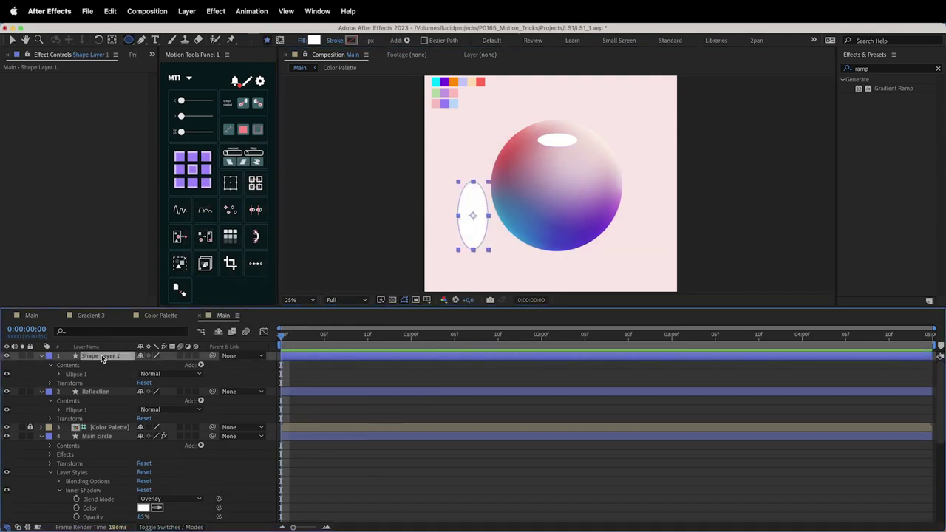
drag(613, 194, 654, 225)
key(ctrl+z)
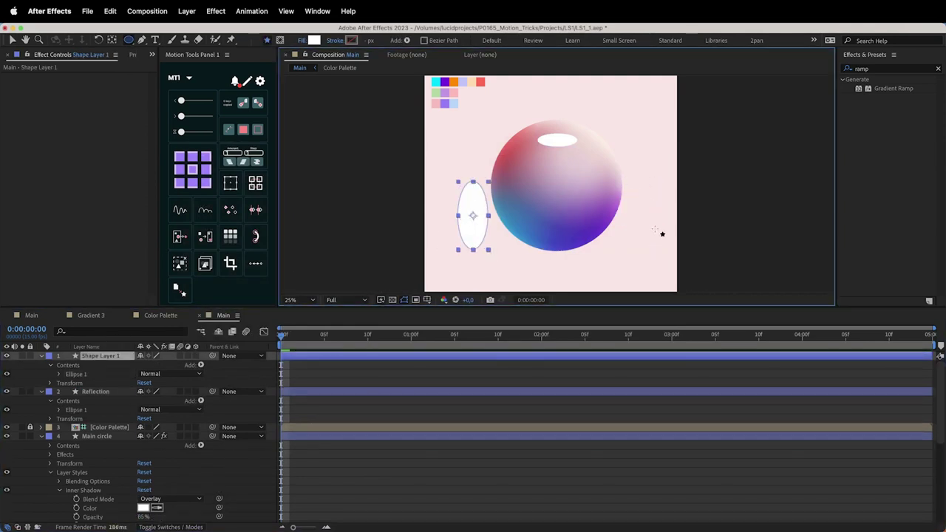
key(Delete)
Step: Move the Reflection ellipse to the sphere's upper right and rotate it diagonally to follow the sphere's edge
key(v)
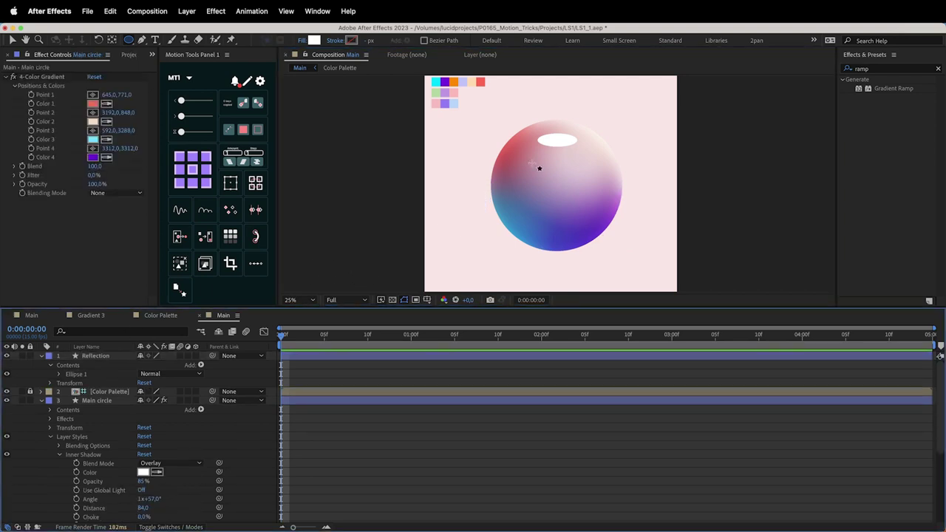
click(558, 142)
drag(563, 143, 592, 162)
key(w)
key(v)
click(614, 165)
click(579, 155)
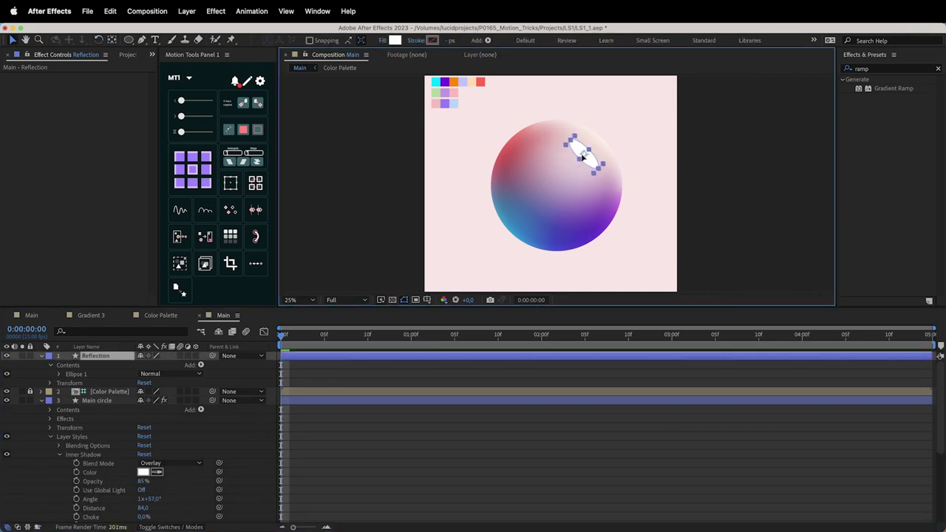
key(Return)
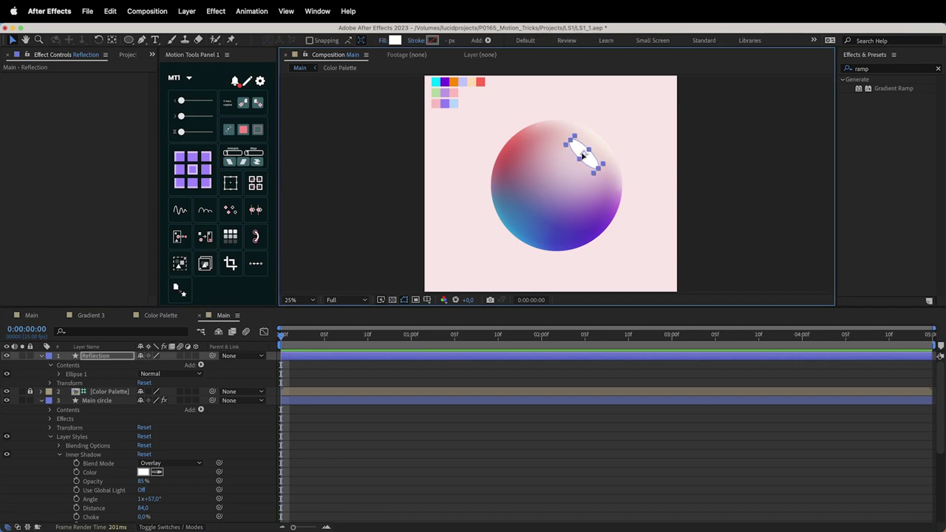
Step: Apply a Fast Box Blur to the Reflection layer with a Blur Radius of 89
scroll(584, 157, up, 3)
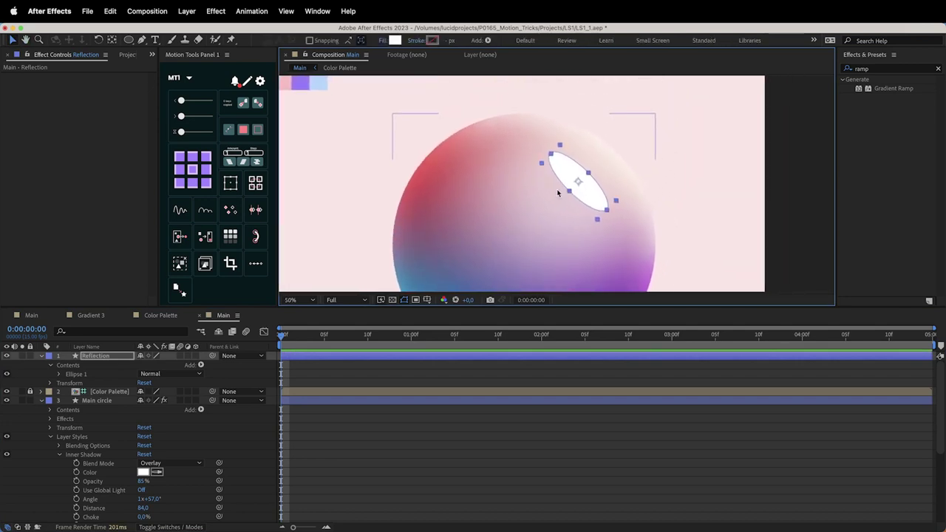
click(938, 69)
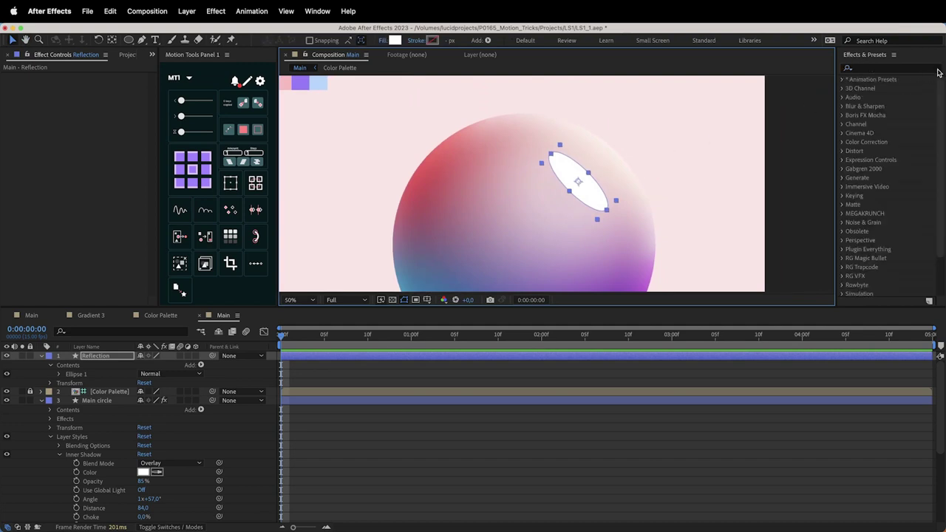
click(855, 109)
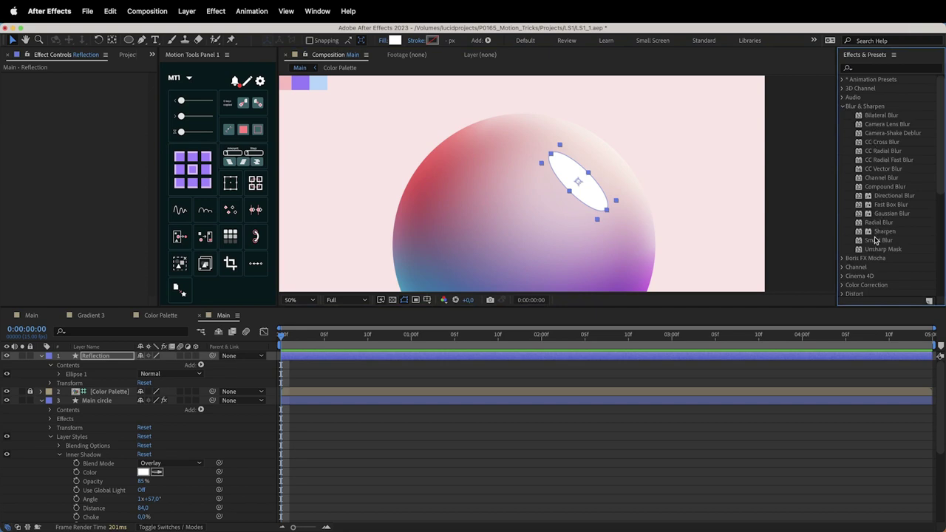
click(891, 205)
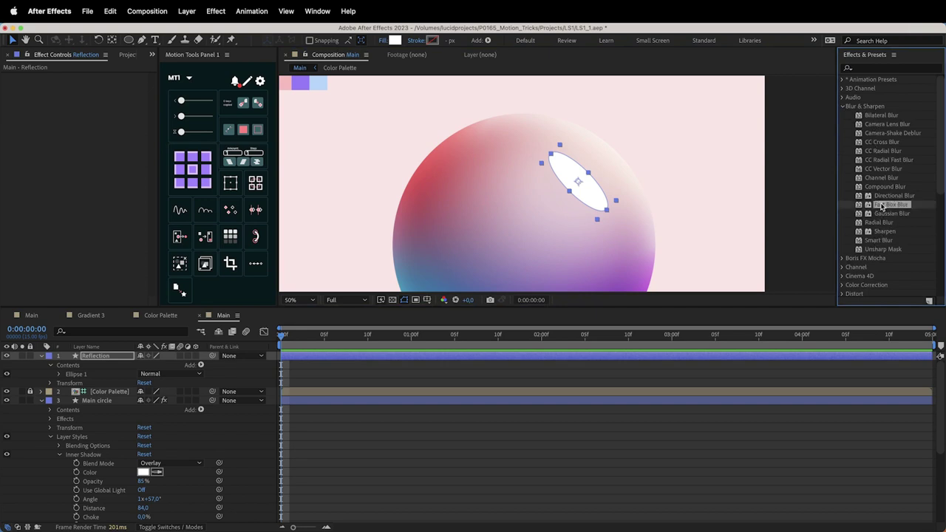
double_click(881, 207)
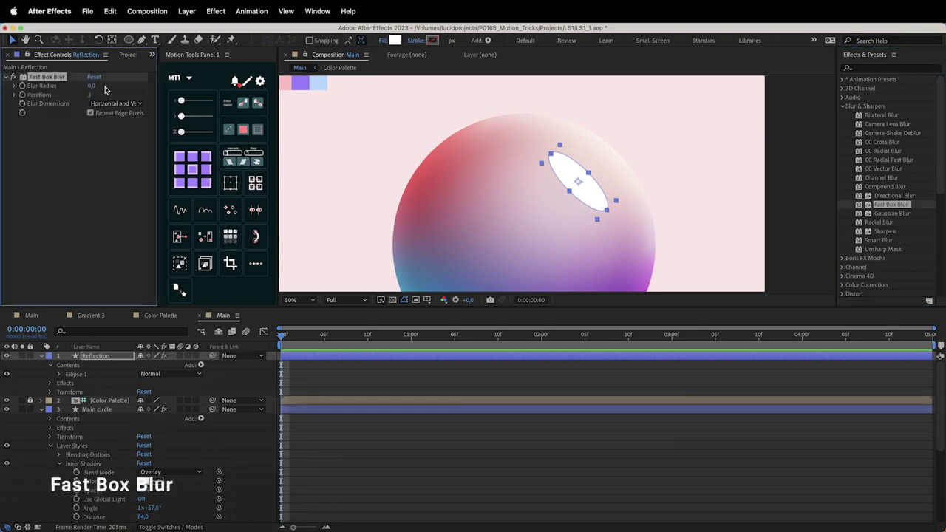
mouse_move(90, 87)
mouse_down()
mouse_move(116, 88)
mouse_move(108, 87)
mouse_up()
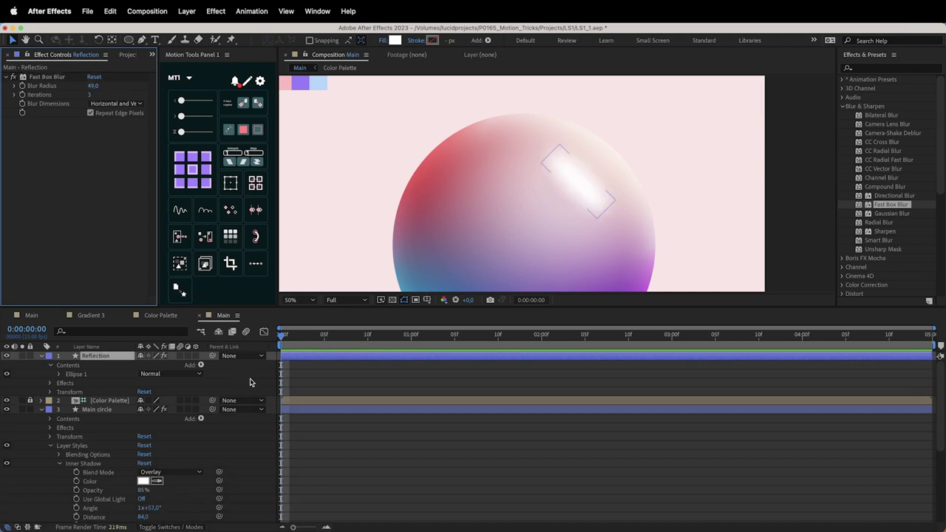
click(313, 172)
drag(93, 86, 122, 86)
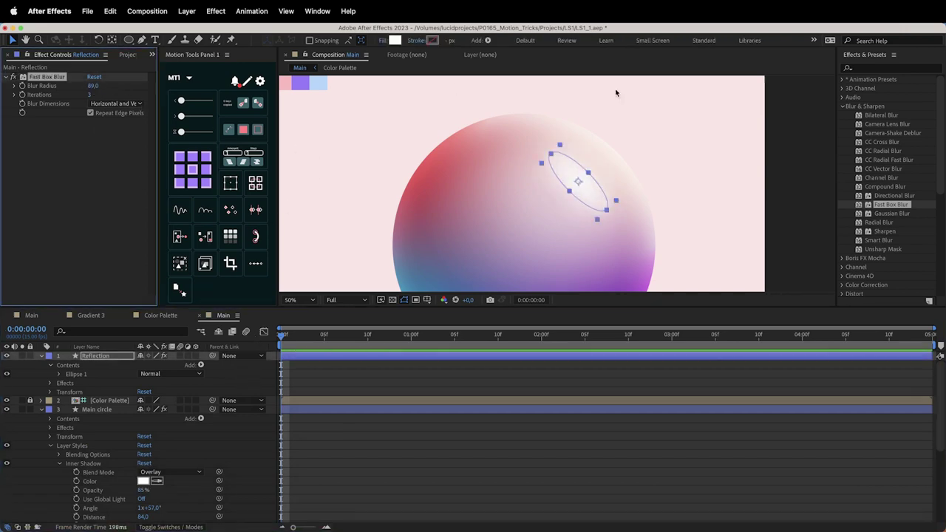
Step: Try a Gaussian Blur with a Blurriness of about 126 on the Reflection layer, remove it and switch Fast Box Blur back on
double_click(891, 214)
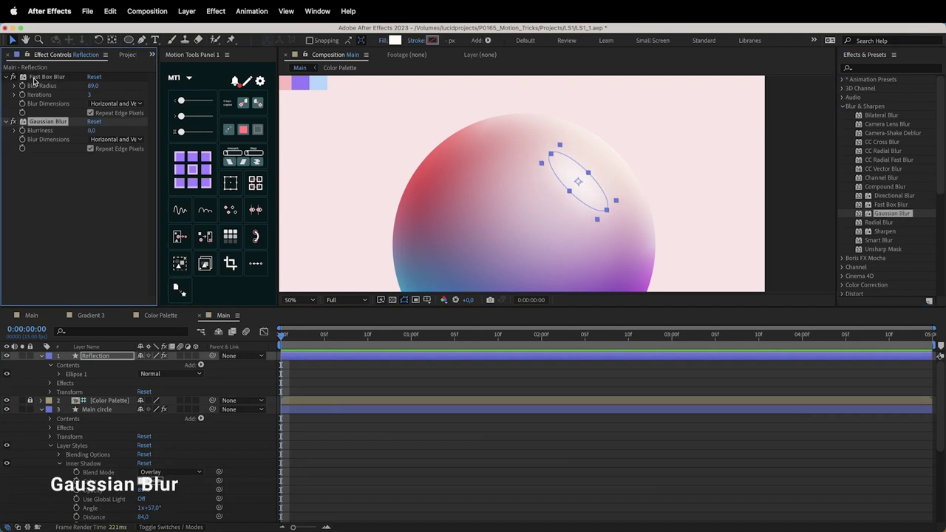
drag(91, 131, 126, 135)
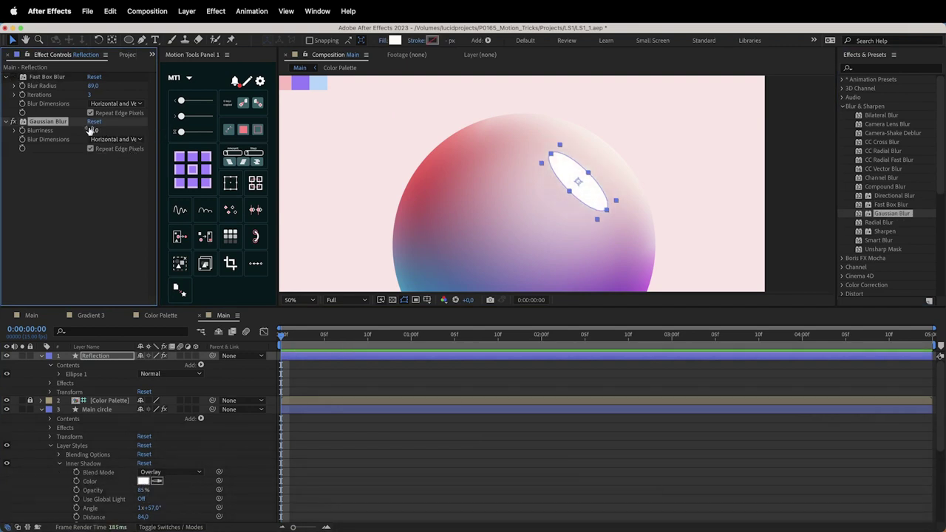
click(70, 163)
drag(93, 132, 154, 122)
click(123, 216)
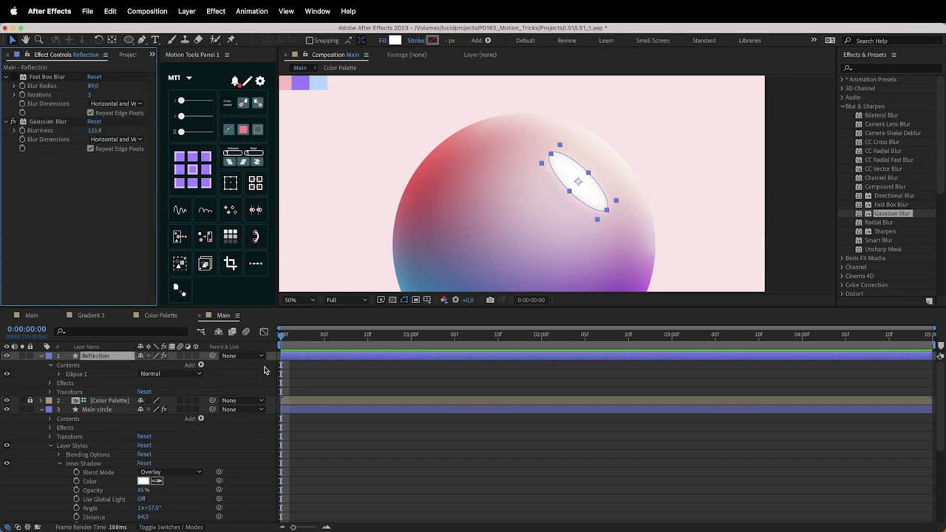
click(47, 121)
key(Delete)
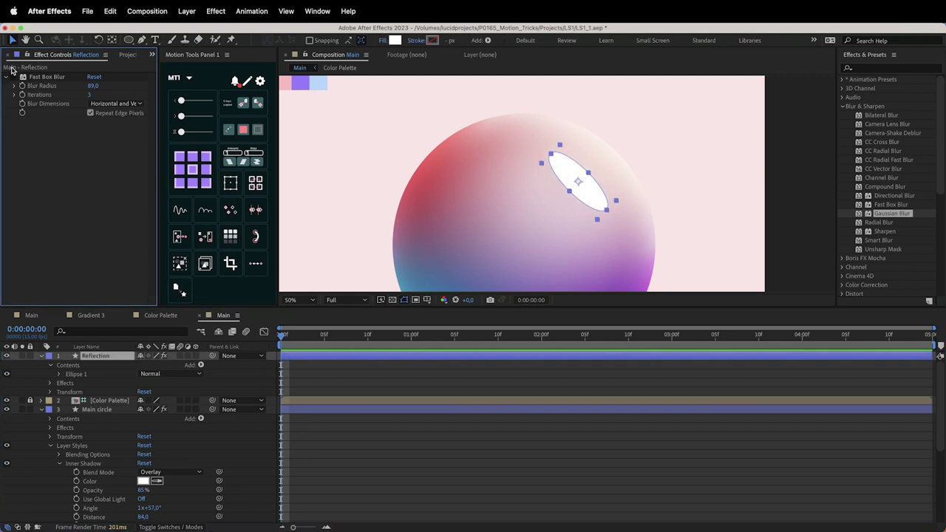
click(14, 77)
click(226, 373)
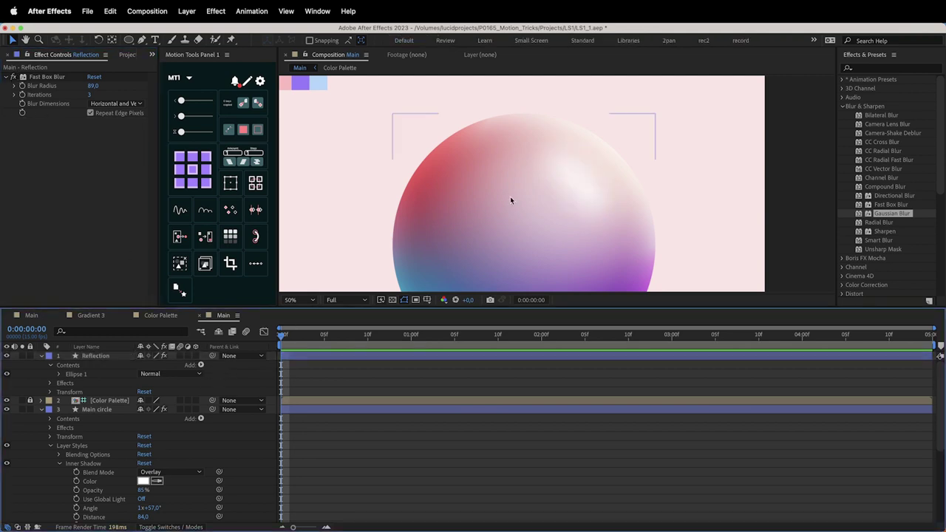
Step: Draw a large white ellipse over the sphere's upper half on a new shape layer and mask it with a small, flat ellipse
click(269, 356)
click(129, 40)
click(406, 132)
drag(405, 132, 689, 264)
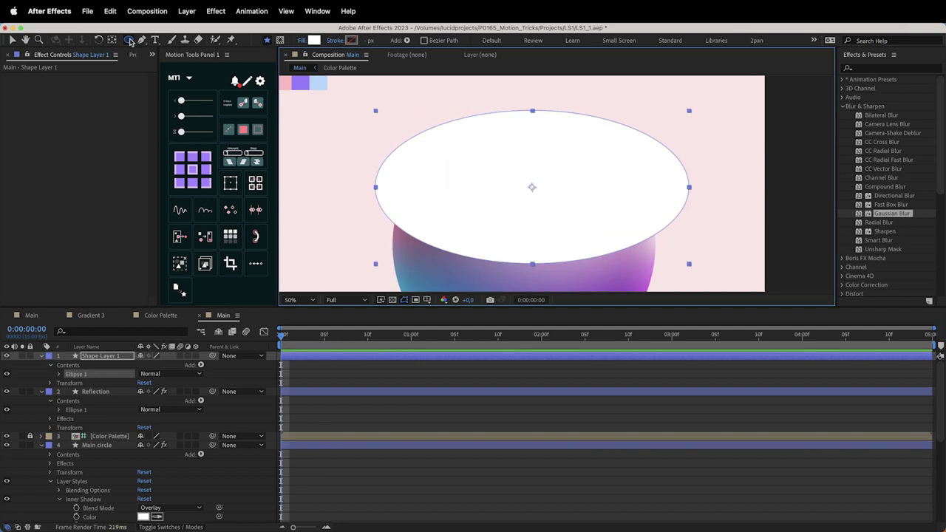
click(280, 41)
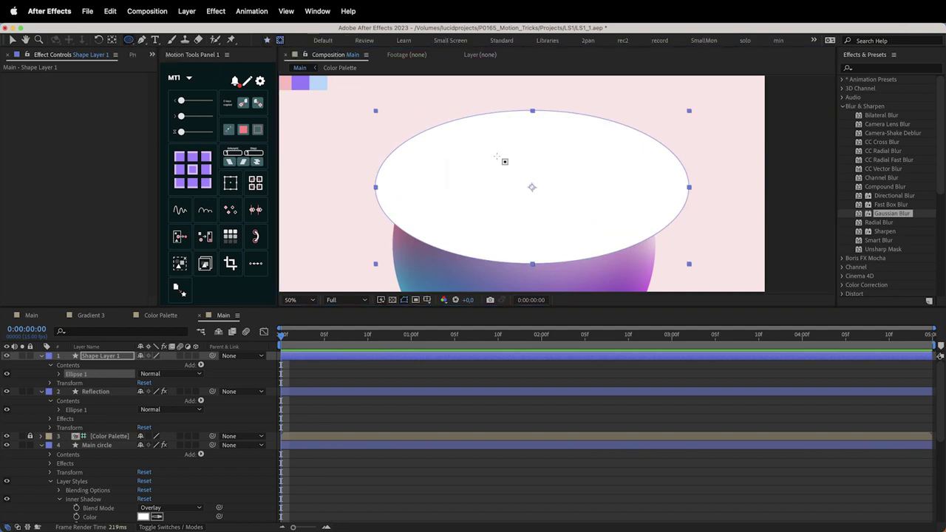
drag(492, 172, 577, 196)
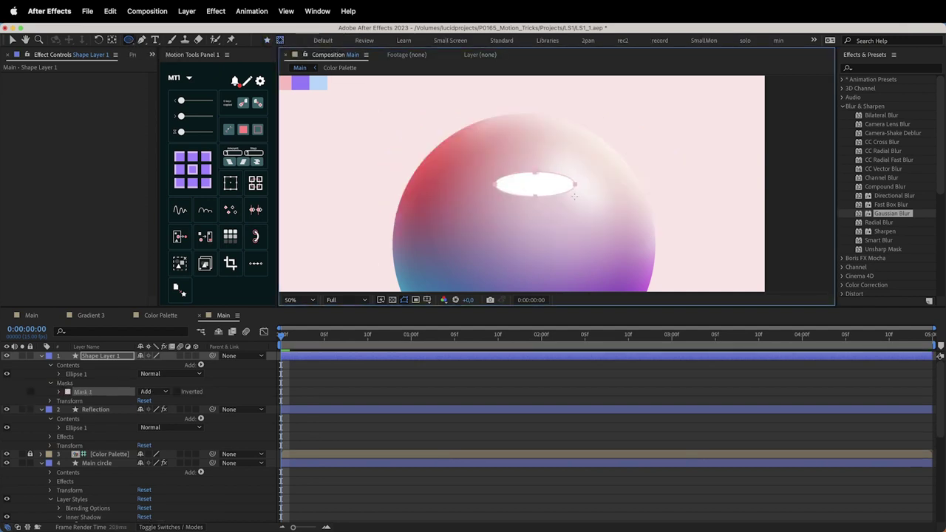
Step: Try a uniform Mask Feather on the new shape layer's Mask 1 and return it to 0
click(111, 358)
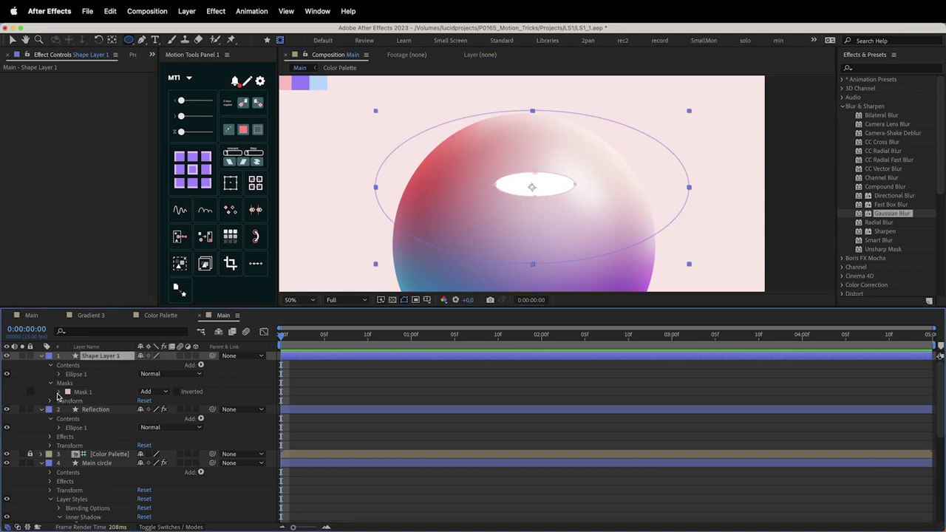
click(58, 392)
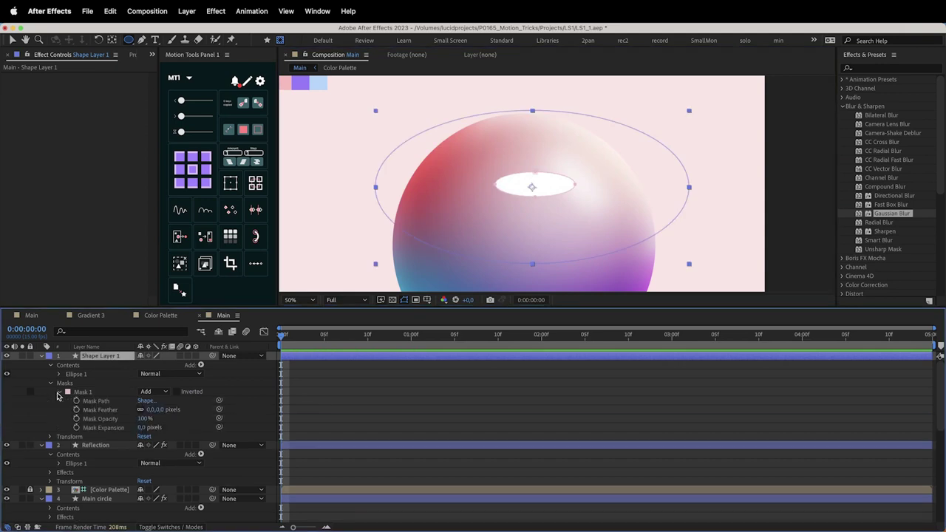
click(101, 407)
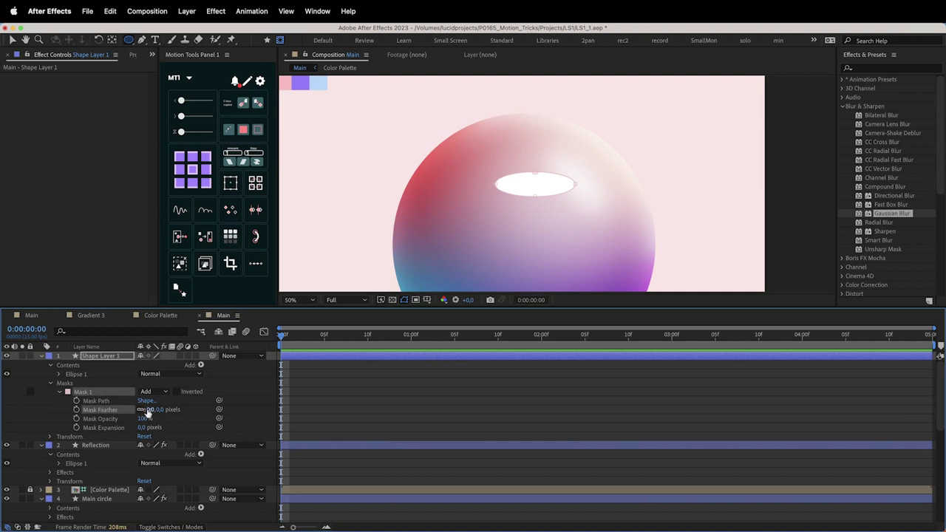
drag(151, 409, 208, 409)
drag(148, 408, 50, 411)
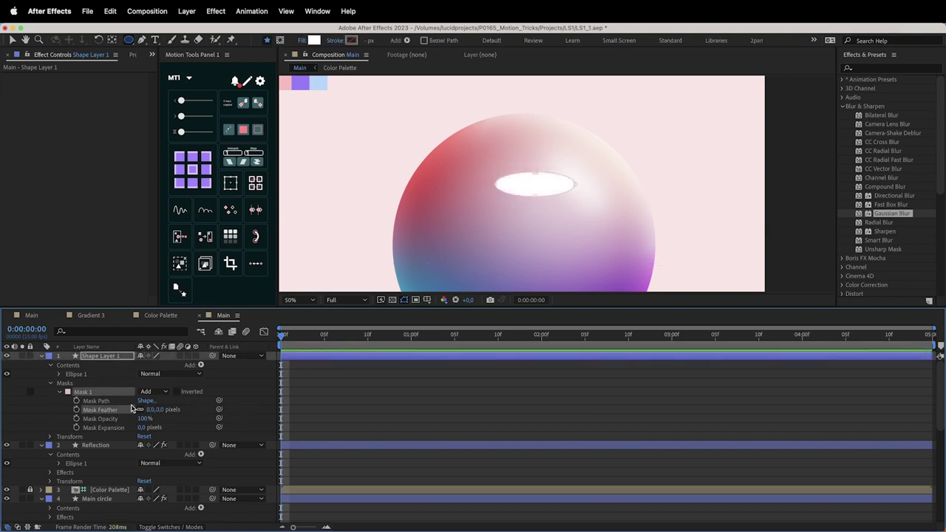
Step: Try the Mask Feather tool on Shape Layer 1's mask, pulling uneven feather points out around the flat ellipse
key(period)
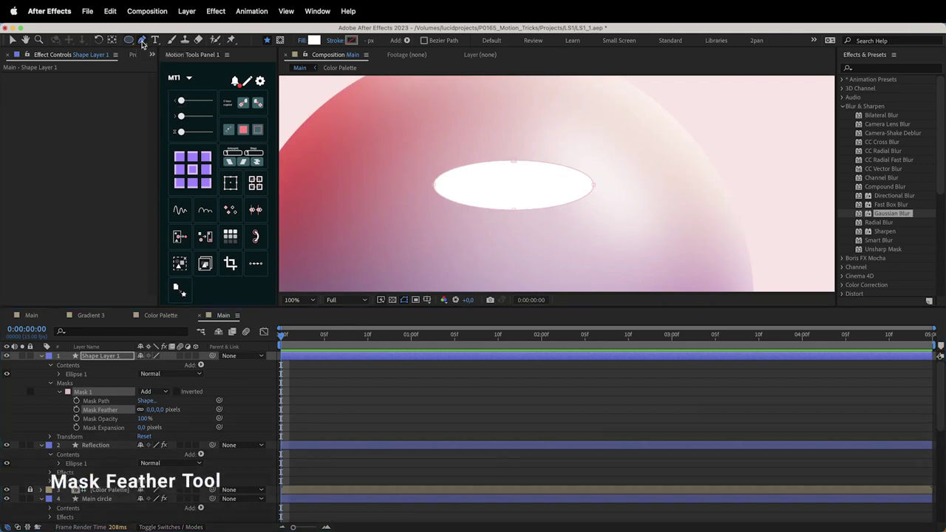
click(142, 40)
click(184, 86)
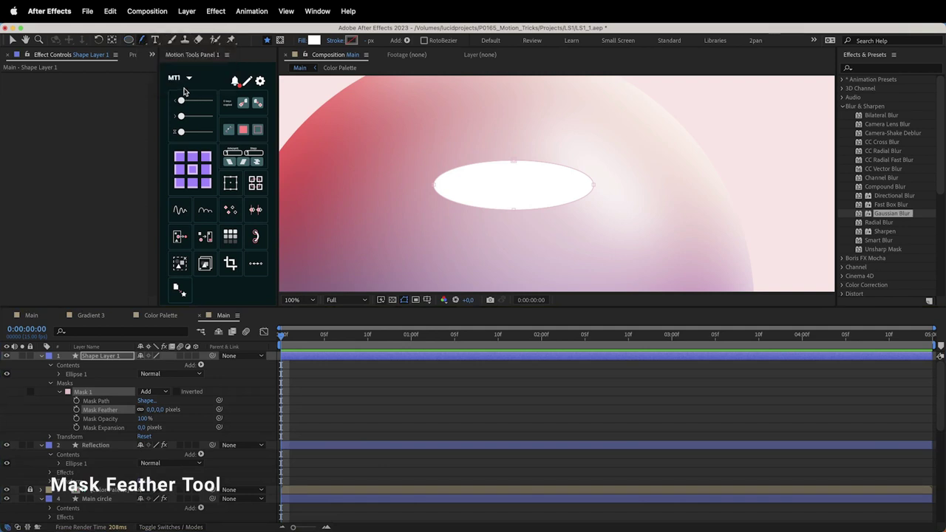
click(463, 202)
drag(459, 215, 454, 236)
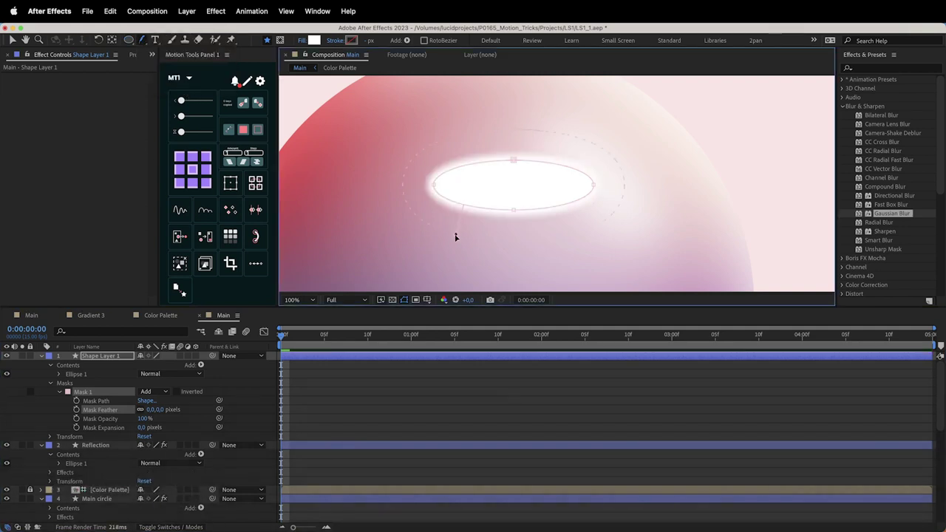
click(504, 214)
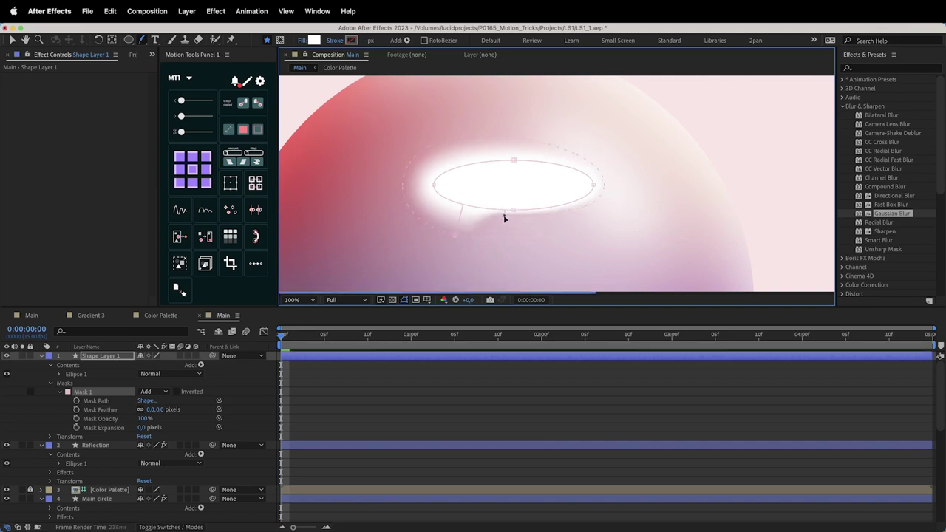
drag(568, 148, 602, 100)
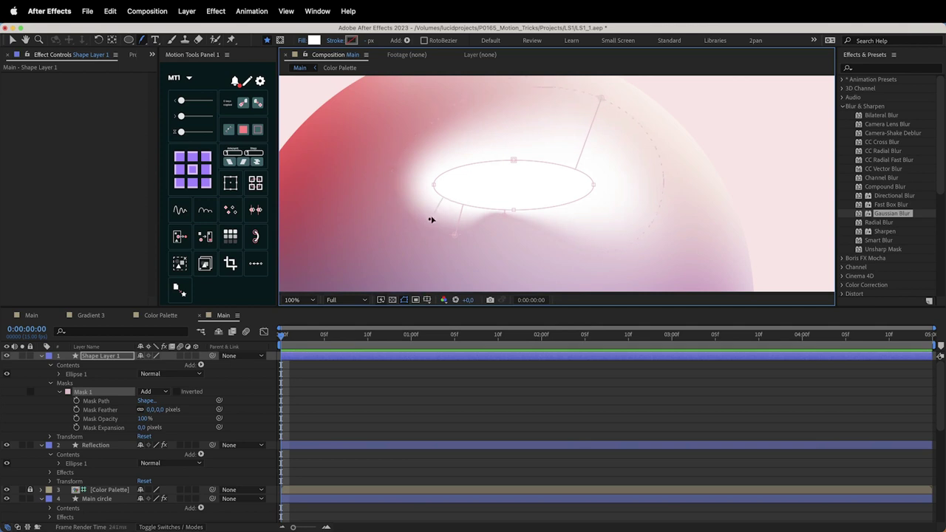
drag(439, 200, 414, 195)
click(240, 383)
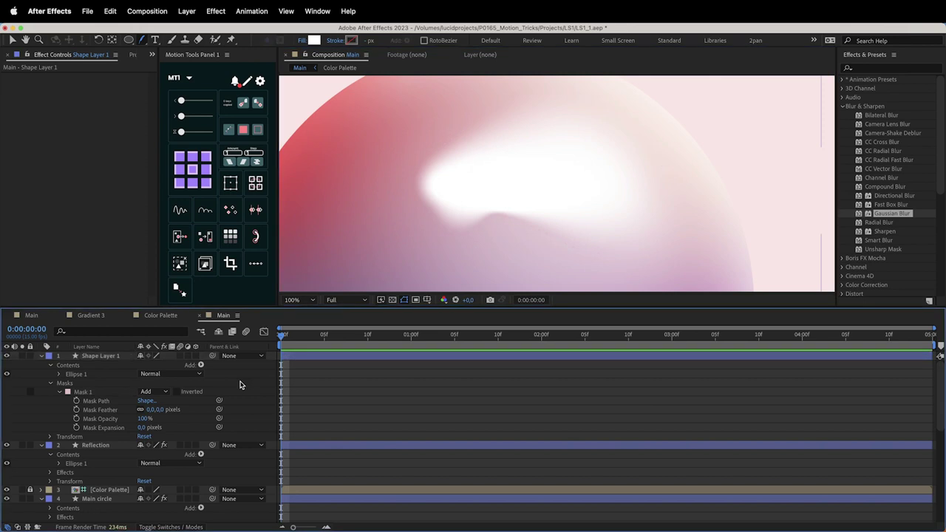
Step: Try another Mask Feather point along the mask's lower edge, keeping it close to the path for a sharper edge
click(475, 209)
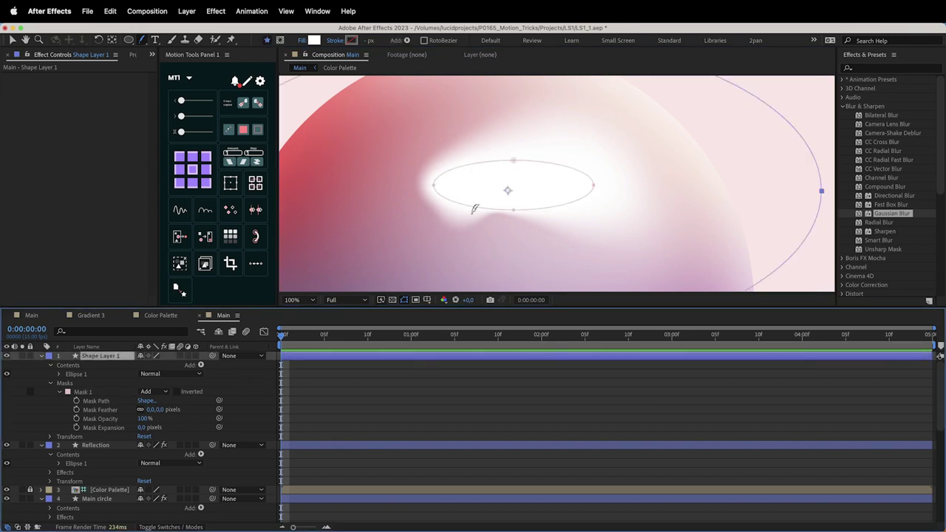
click(551, 206)
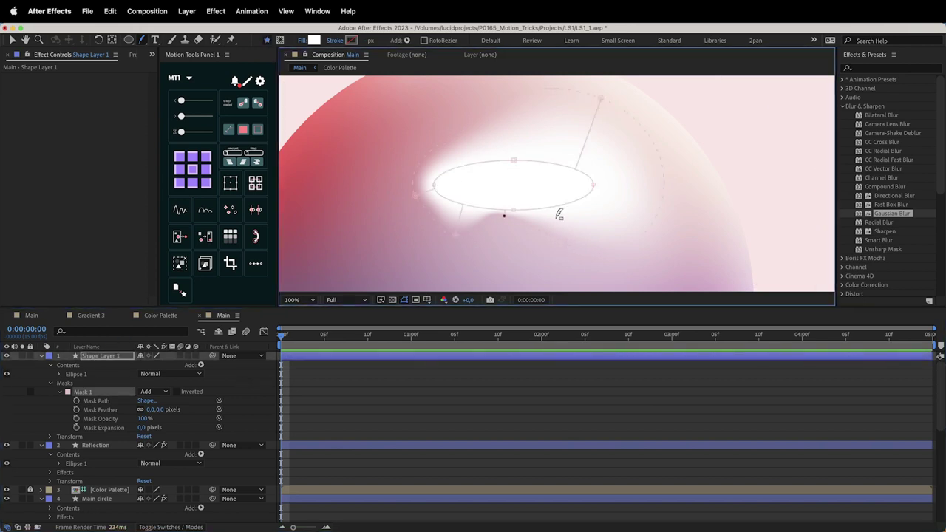
mouse_move(559, 219)
mouse_down()
mouse_move(564, 247)
mouse_move(556, 211)
mouse_up()
click(251, 384)
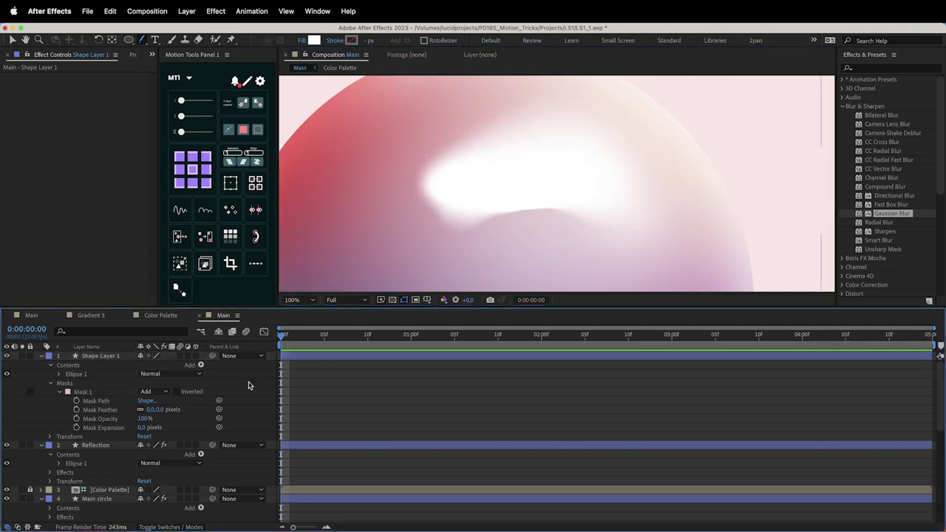
Step: Delete the masked Shape Layer 1
click(104, 357)
key(Delete)
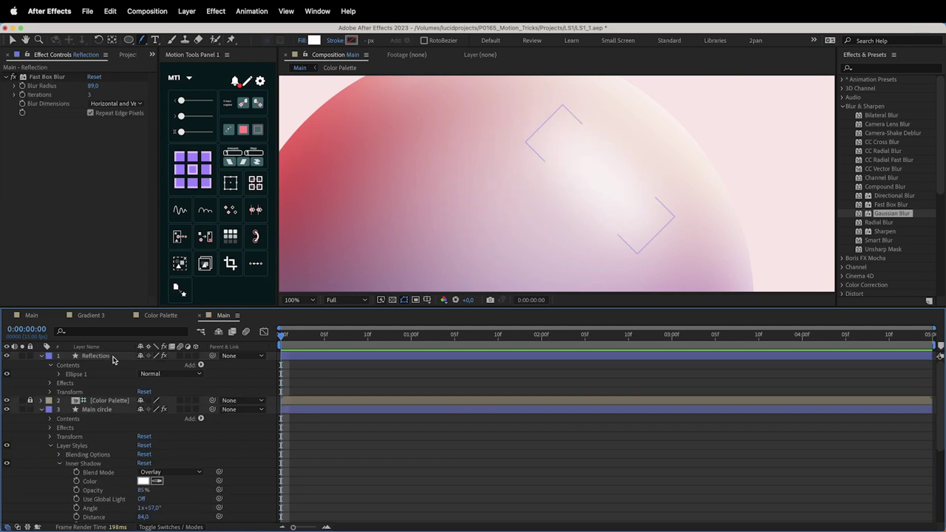
click(109, 359)
scroll(551, 235, down, 2)
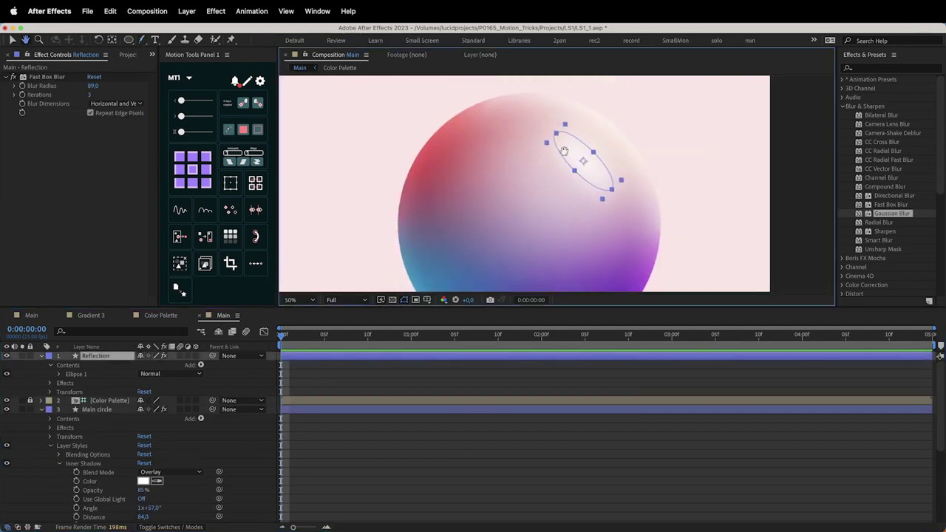
click(244, 380)
Step: Reduce the Reflection layer's Fast Box Blur radius to 76 and nudge the reflection slightly up and left on the sphere
key(v)
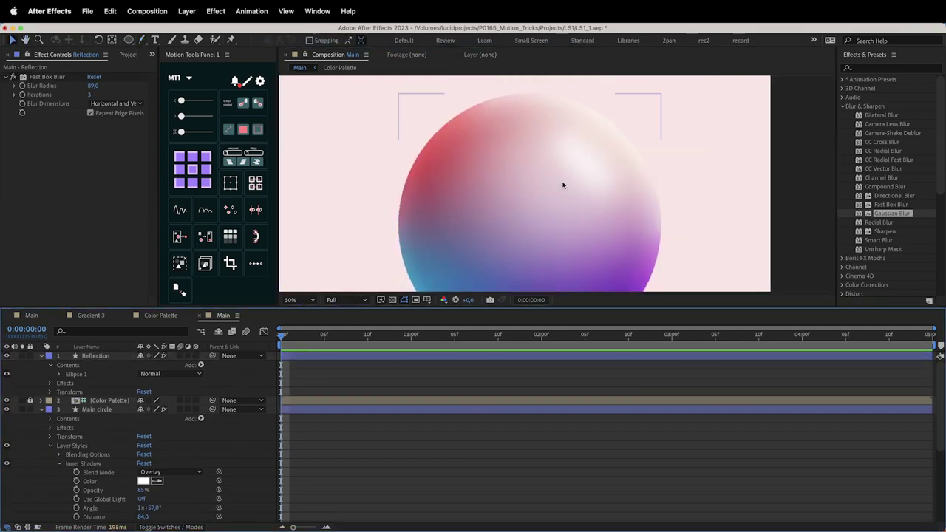
click(586, 163)
drag(93, 86, 85, 85)
click(232, 379)
mouse_move(602, 175)
mouse_down()
mouse_move(596, 151)
mouse_move(597, 160)
mouse_up()
scroll(595, 152, down, 2)
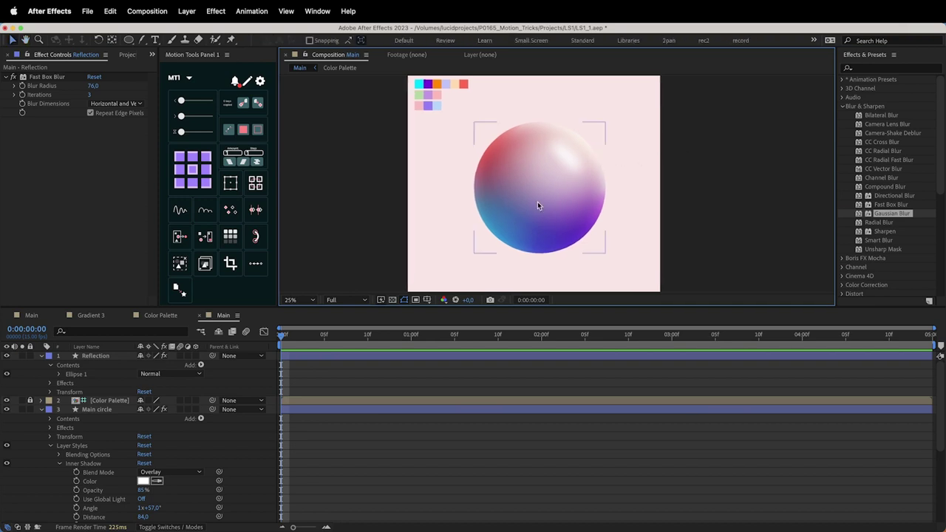
Step: Try an Outer Glow layer style on the Main circle layer with 100% opacity and a size of 340, and remove it
click(40, 355)
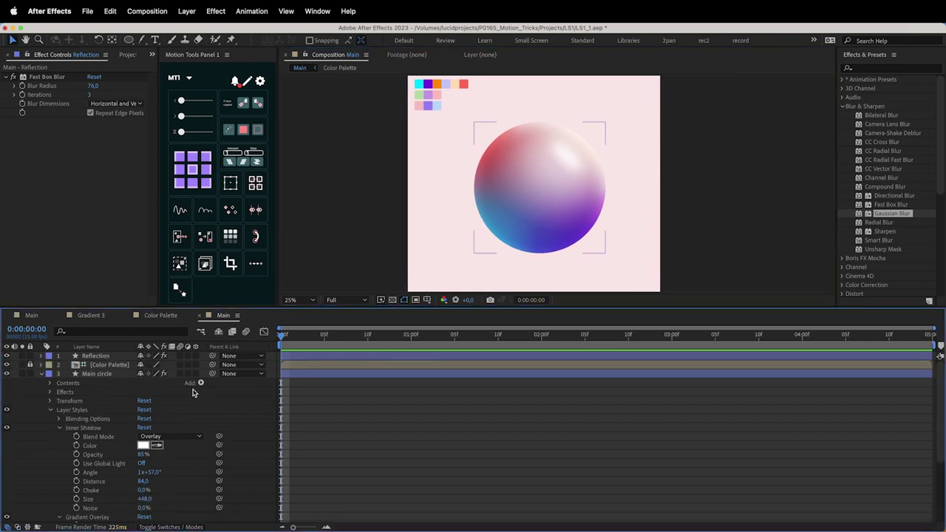
right_click(100, 373)
mouse_move(162, 430)
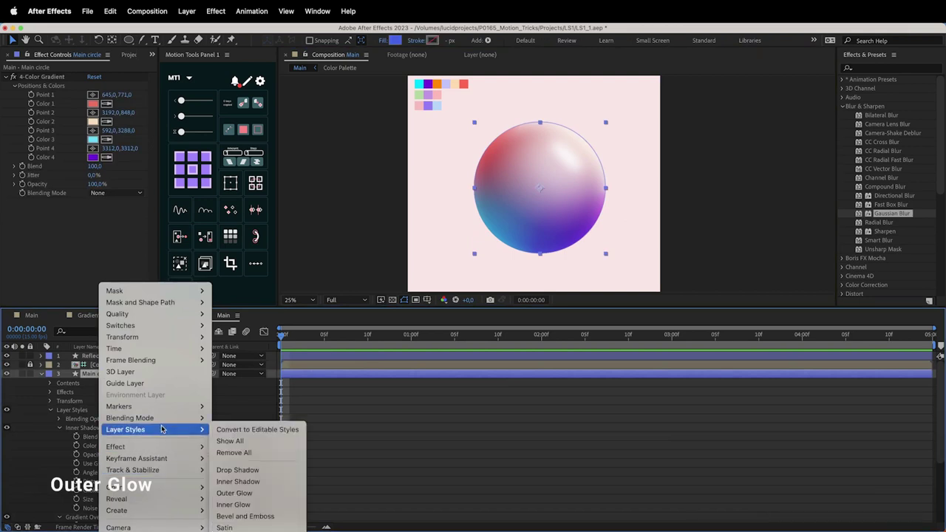
click(234, 493)
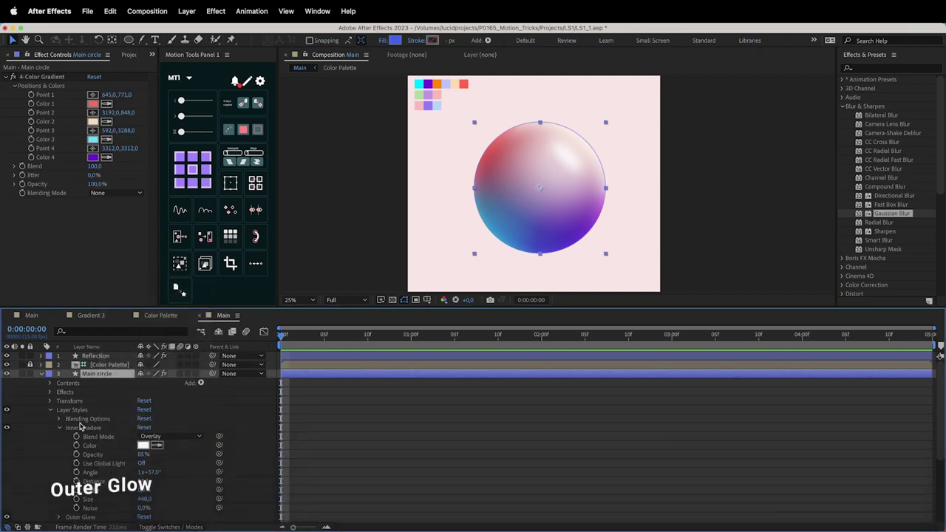
scroll(74, 447, down, 3)
click(59, 412)
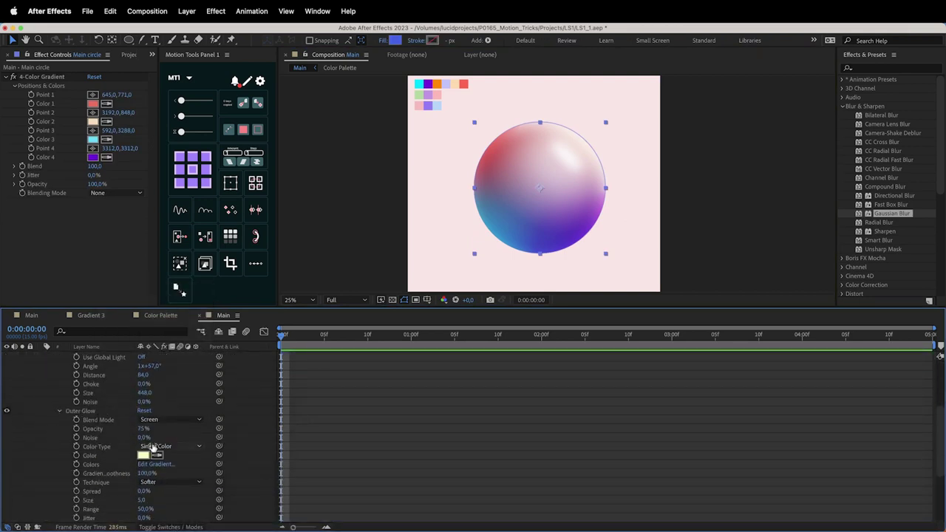
mouse_move(145, 499)
mouse_down()
mouse_move(163, 495)
mouse_move(151, 499)
mouse_up()
drag(142, 430, 162, 430)
drag(142, 501, 164, 500)
click(84, 412)
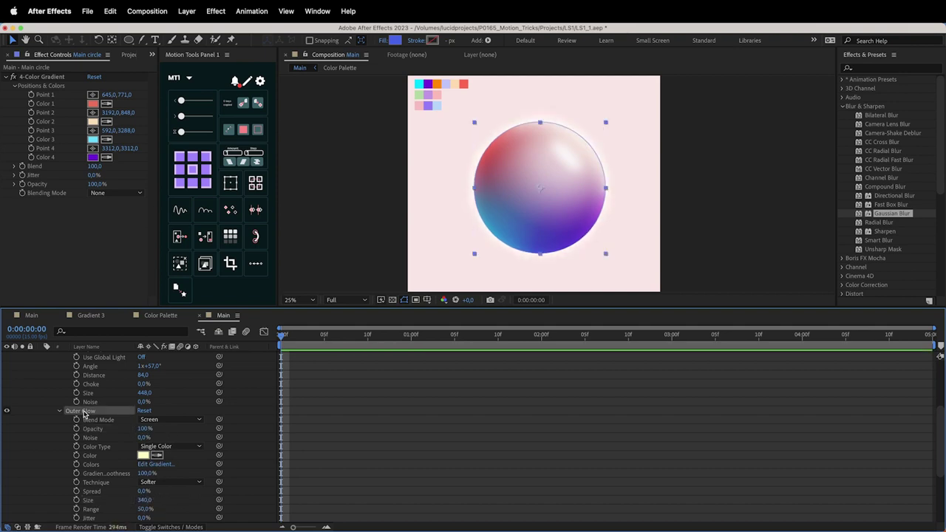
scroll(84, 412, up, 5)
Step: Duplicate the Main circle layer and strip the 4-Color Gradient effect and all layer styles from the copy
key(super+d)
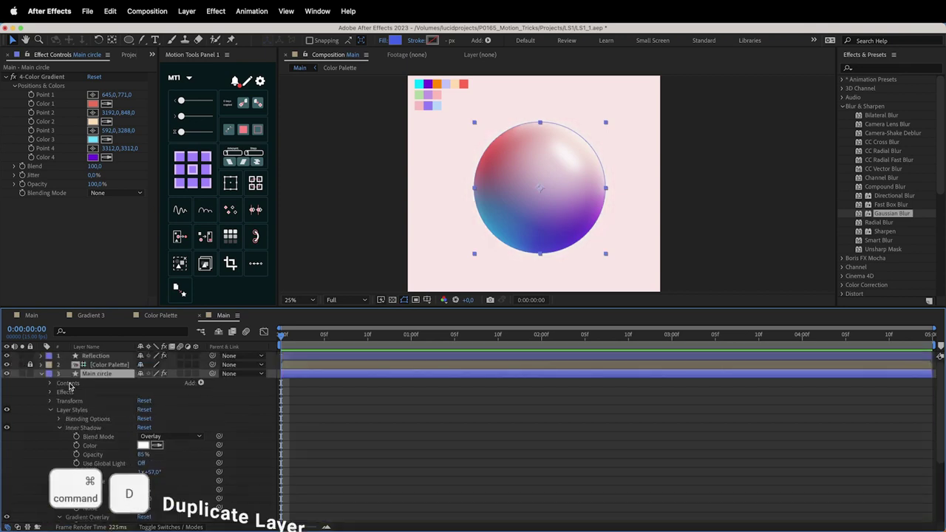
click(50, 411)
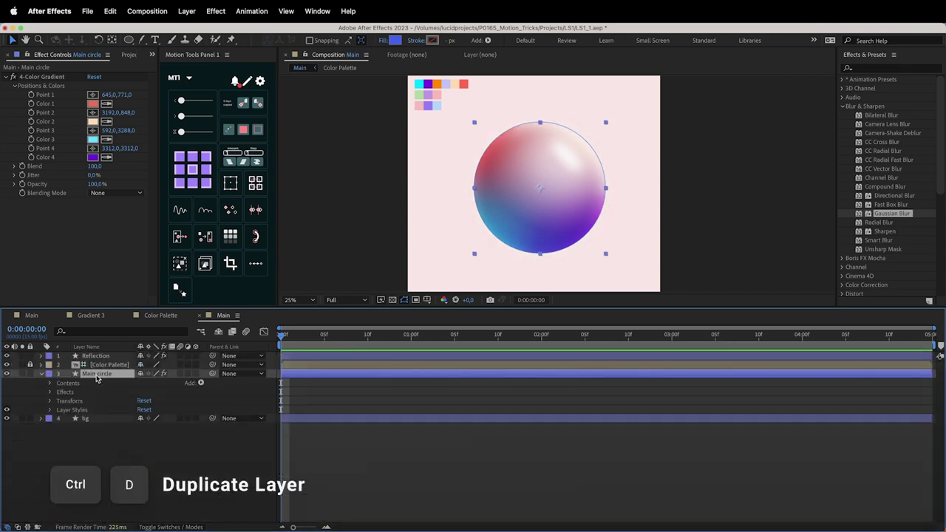
click(46, 375)
key(super+d)
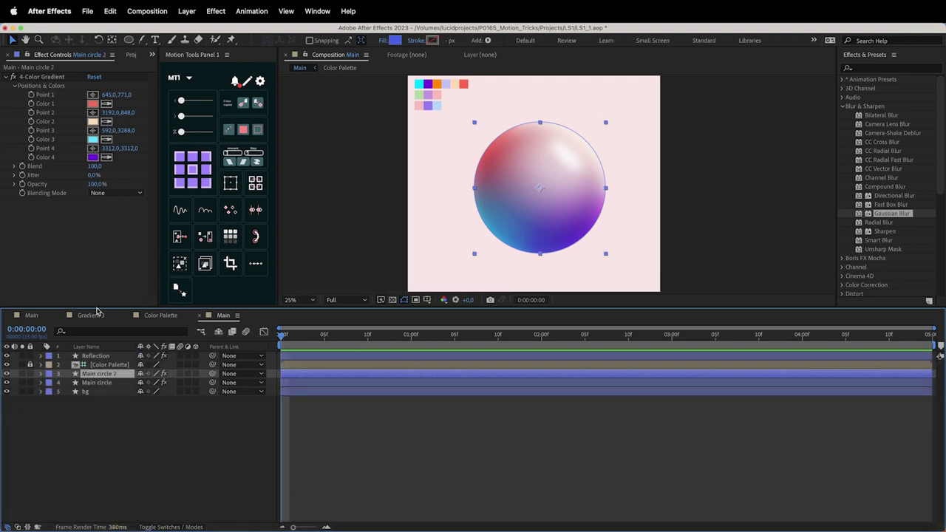
click(41, 78)
key(Delete)
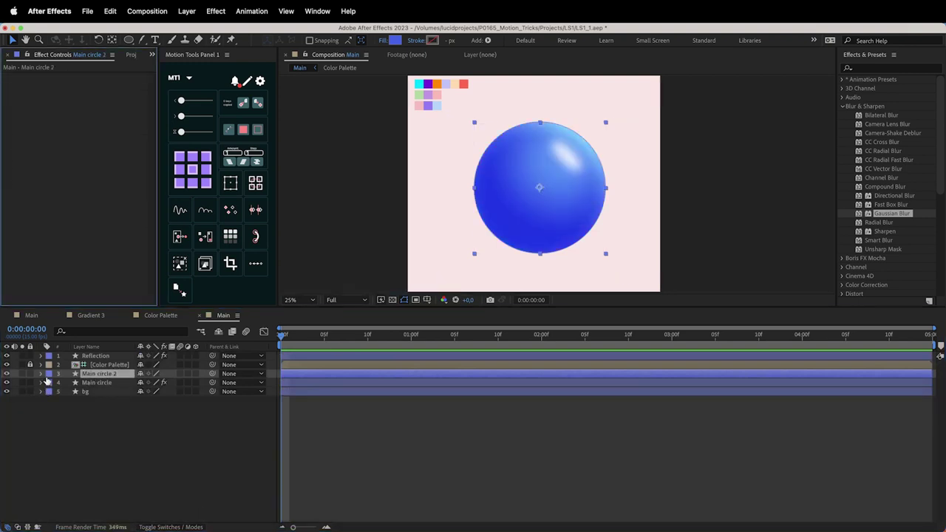
click(42, 374)
click(66, 402)
key(Delete)
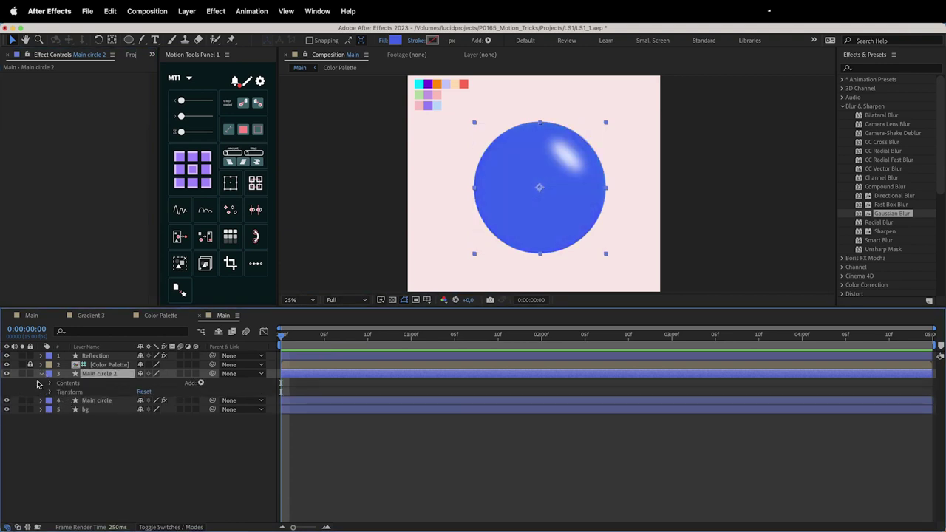
click(42, 375)
Step: Set the fill of Main circle 2 to white (ffffff) and place the layer directly beneath Main circle
click(393, 41)
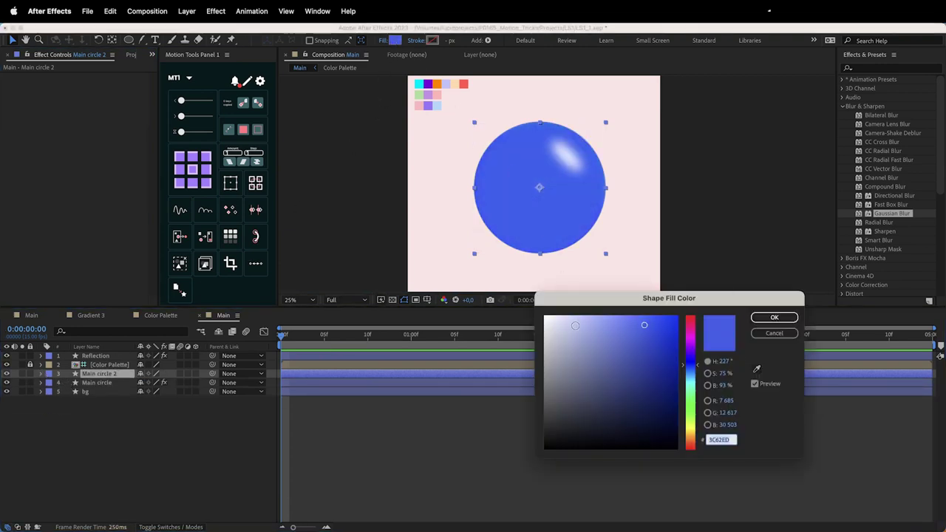
text(ffffff)
key(Return)
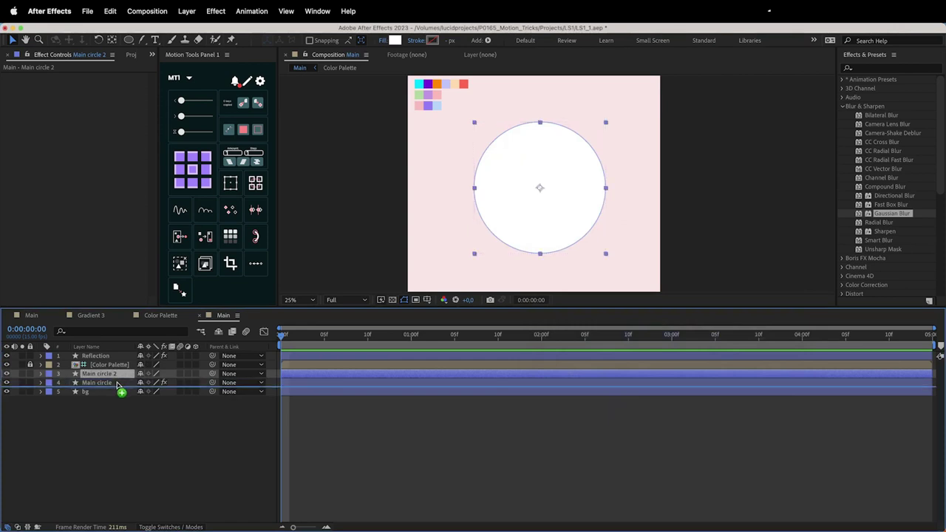
drag(116, 386, 117, 386)
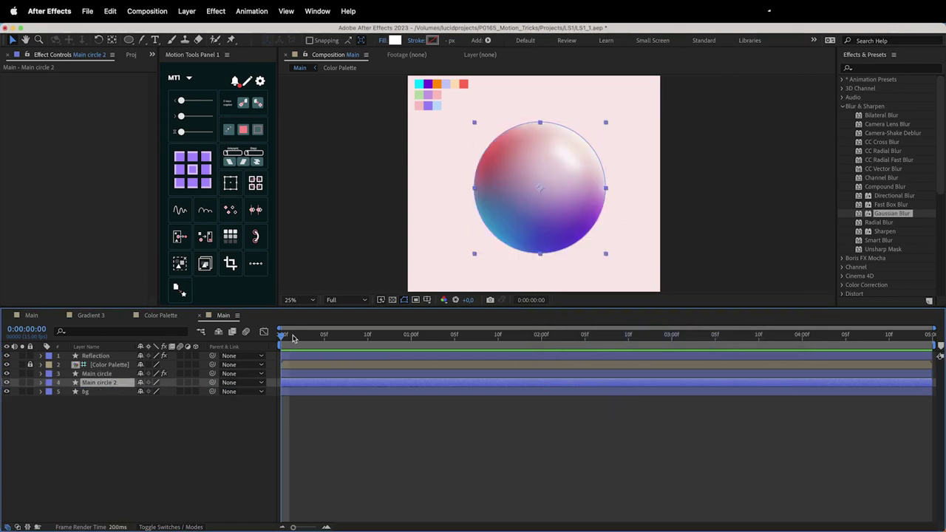
Step: Apply a Fast Box Blur to Main circle 2 with a Blur Radius of 234
double_click(890, 204)
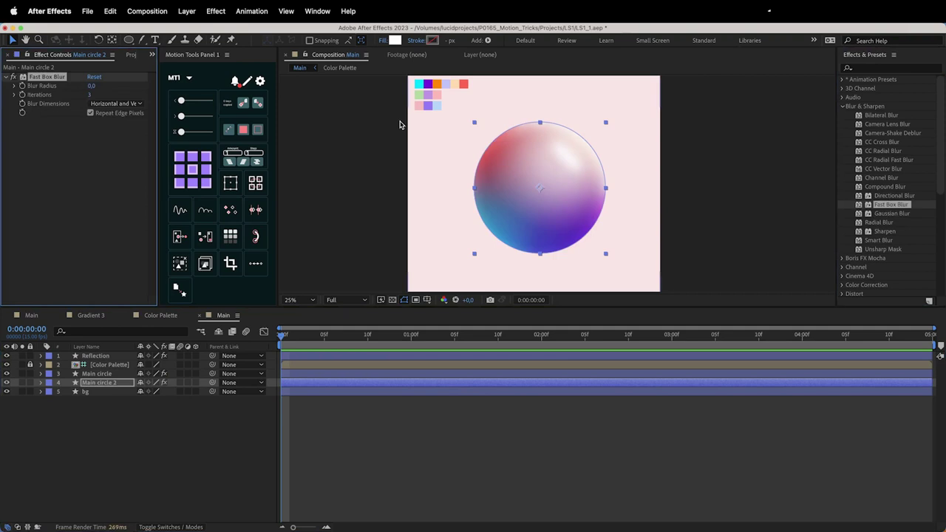
drag(94, 87, 169, 88)
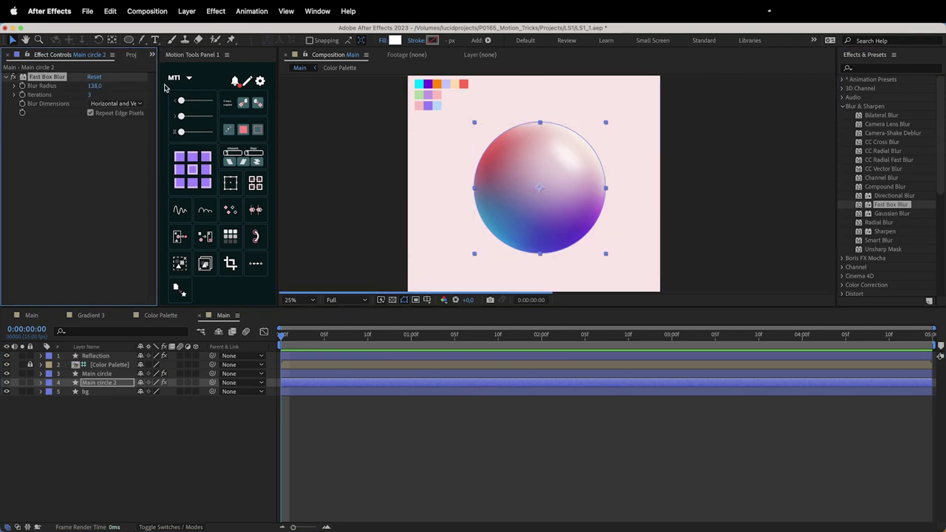
mouse_move(94, 87)
mouse_down()
mouse_move(140, 89)
mouse_move(98, 91)
mouse_up()
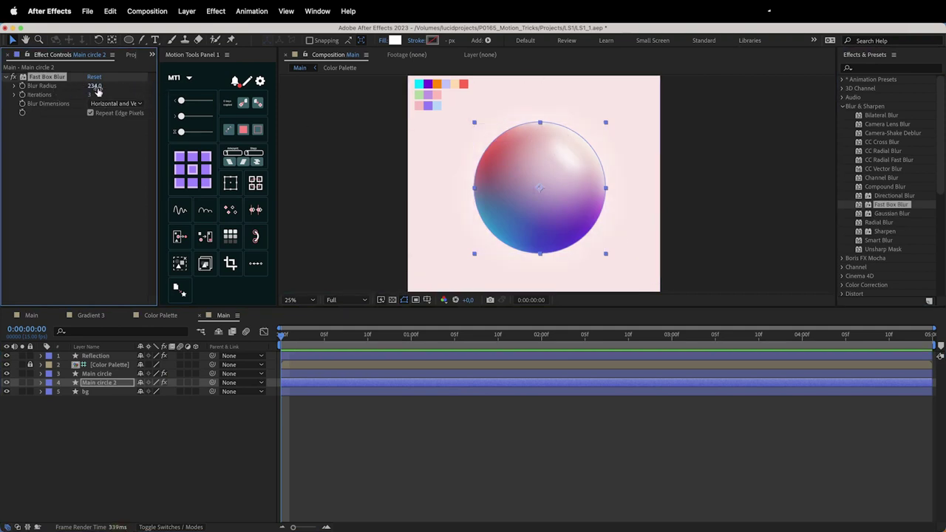
Step: Scale Main circle 2 up to about 120% so the blurred glow extends around the sphere
click(98, 382)
key(s)
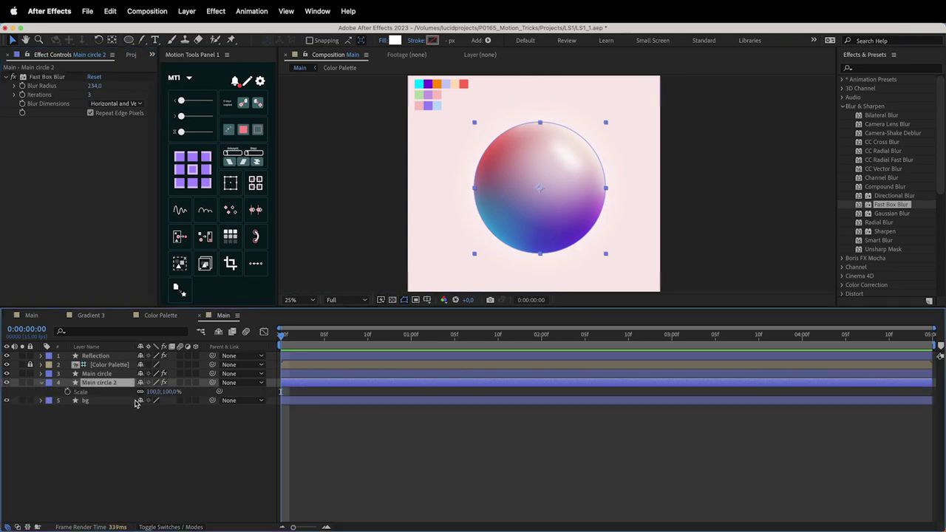
mouse_move(153, 394)
mouse_down()
mouse_move(167, 394)
mouse_move(154, 392)
mouse_move(158, 401)
mouse_move(151, 393)
mouse_up()
click(200, 420)
click(158, 436)
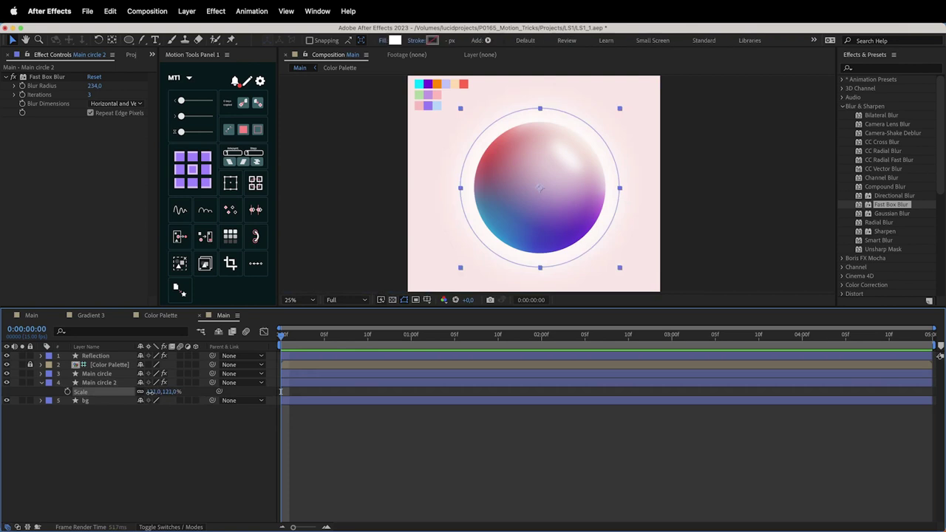
Step: Lower the opacity of Main circle 2 to 67%
click(116, 385)
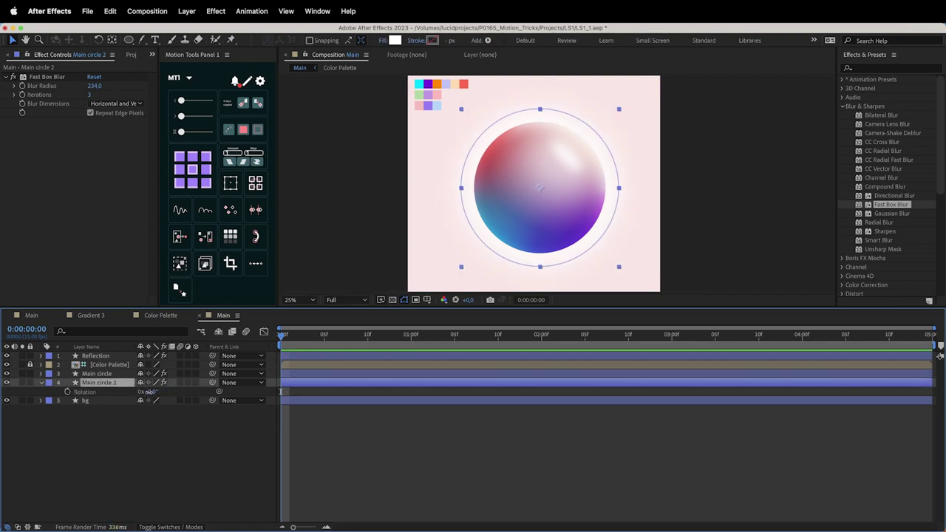
key(r)
key(t)
drag(142, 391, 134, 392)
click(148, 419)
click(156, 438)
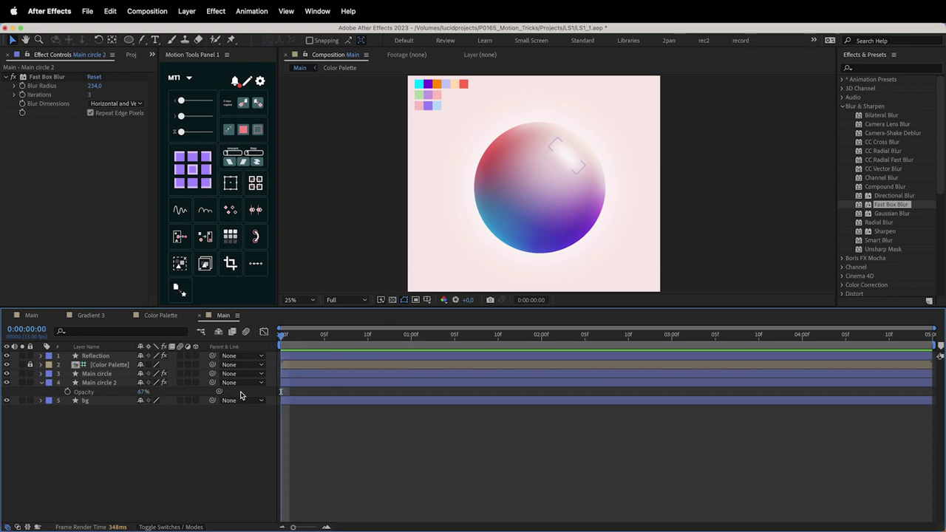
Step: Draw two white circles on separate new shape layers, a larger one at the sphere's lower left and a small one at its upper right edge
click(130, 42)
mouse_move(433, 205)
mouse_down()
mouse_move(477, 262)
mouse_move(494, 267)
mouse_up()
click(261, 463)
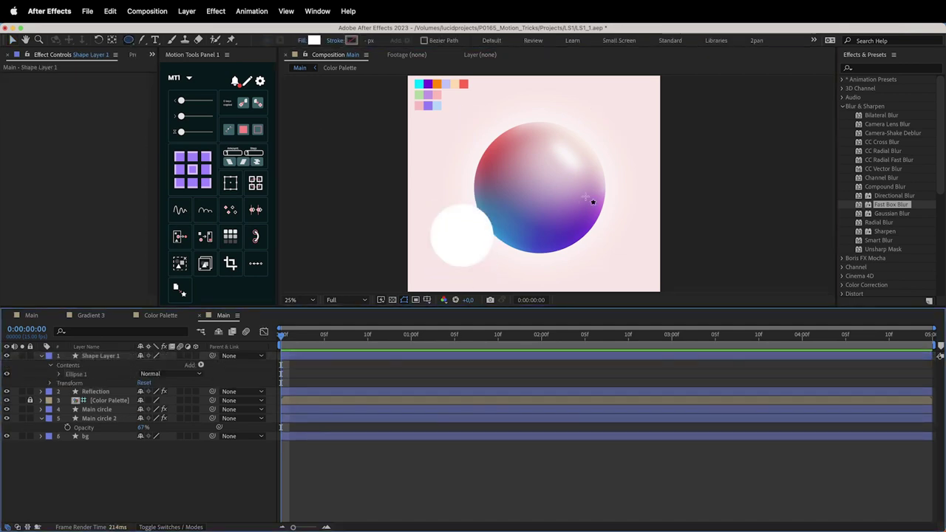
drag(597, 151, 616, 170)
click(264, 510)
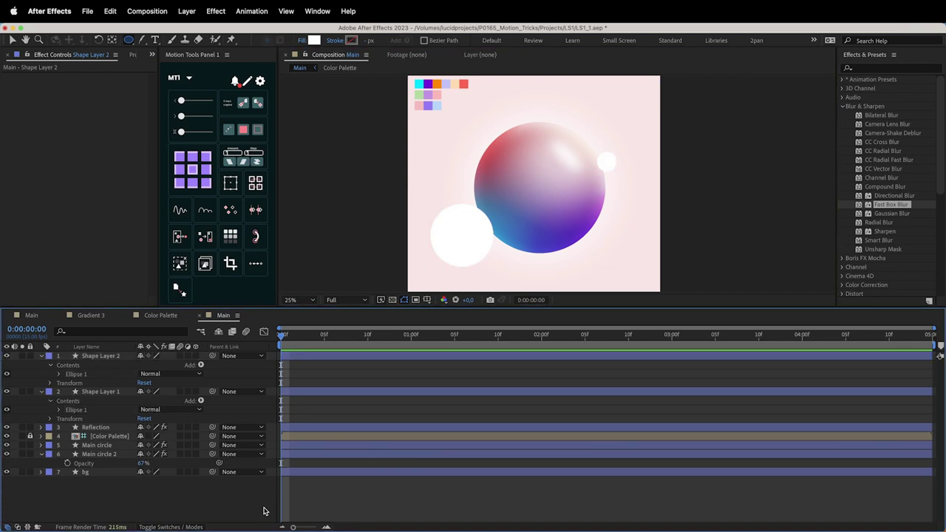
Step: Delete the two white circle layers, Shape Layer 2 and Shape Layer 1
click(117, 357)
key(Delete)
click(116, 356)
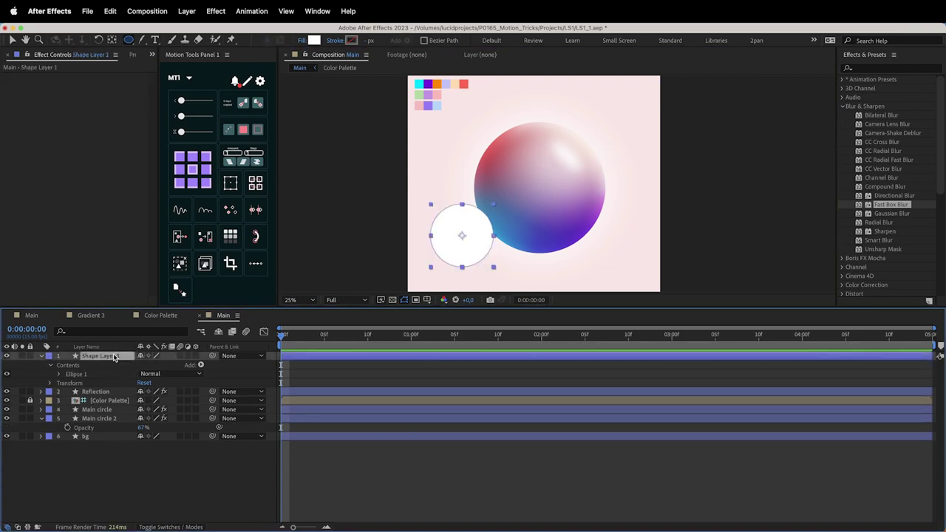
key(Delete)
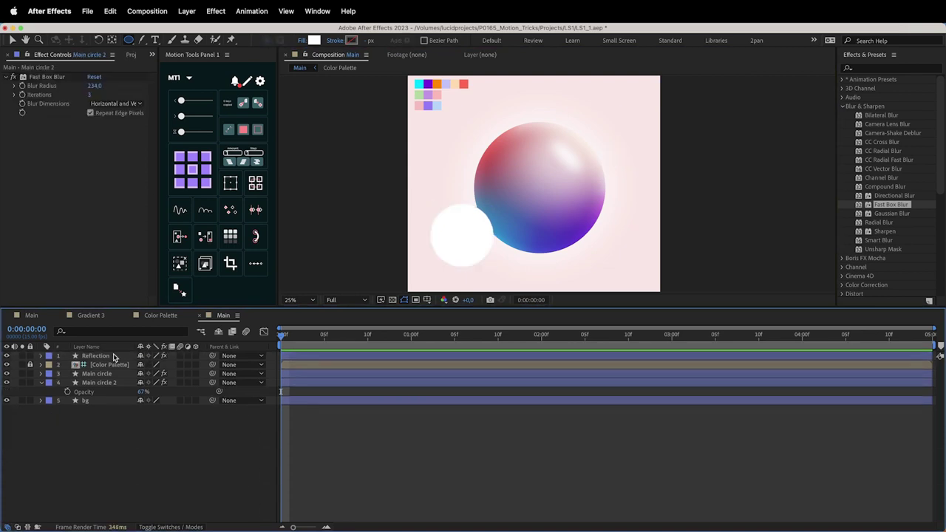
key(v)
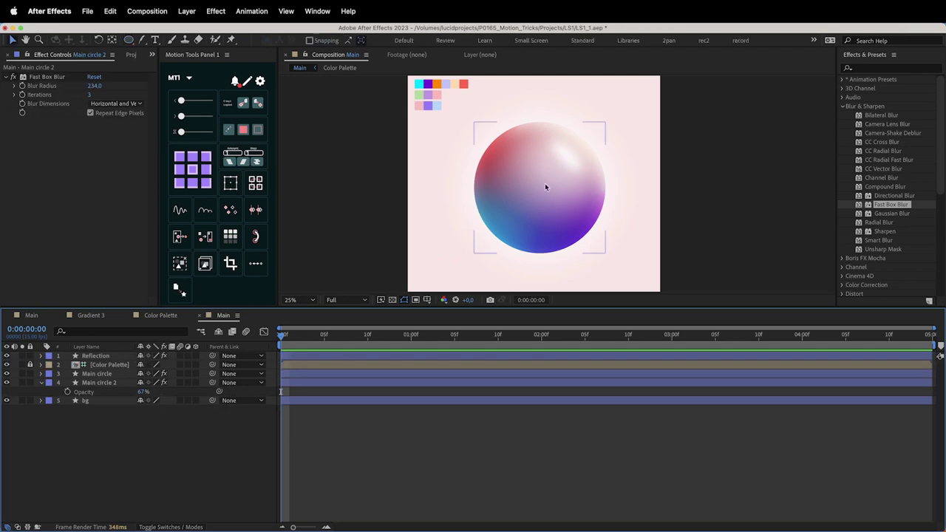
Step: Duplicate the Main circle layer and rename the copy "Inner Circle"
click(95, 373)
key(ctrl+d)
key(Return)
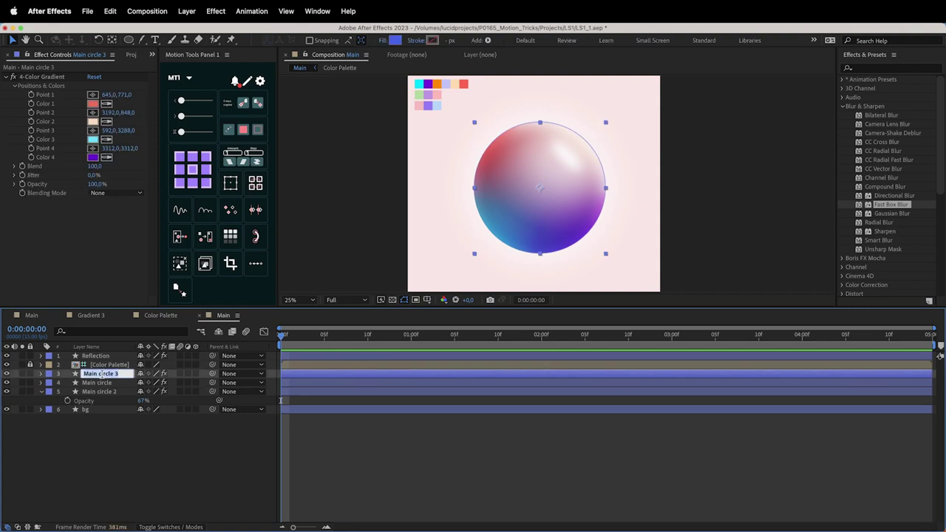
text(Inner Circle)
key(Return)
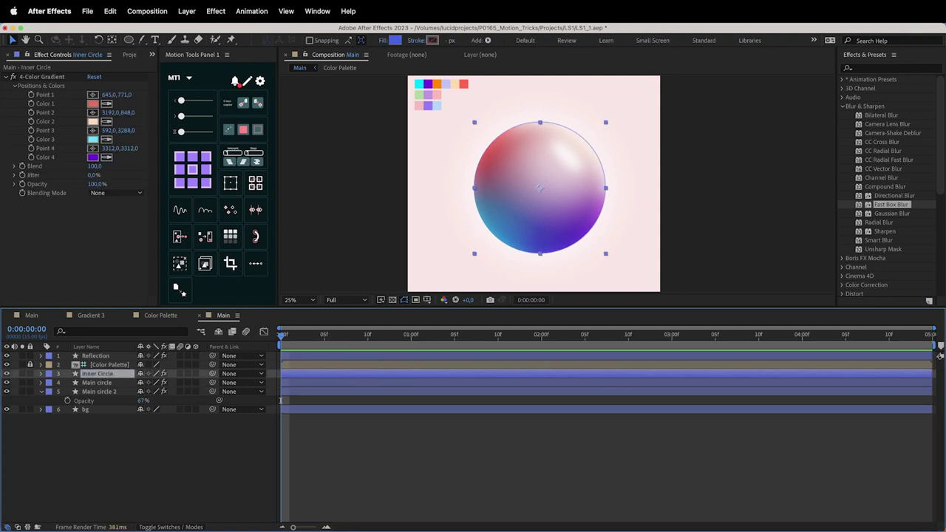
Step: Remove all effects and layer styles from the Inner Circle layer
key(ctrl+shift+e)
click(41, 373)
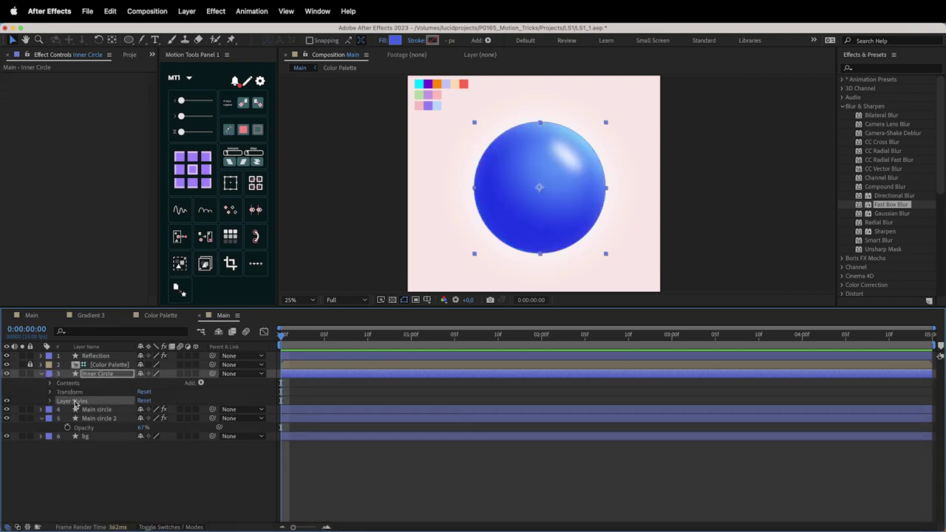
key(Delete)
click(41, 374)
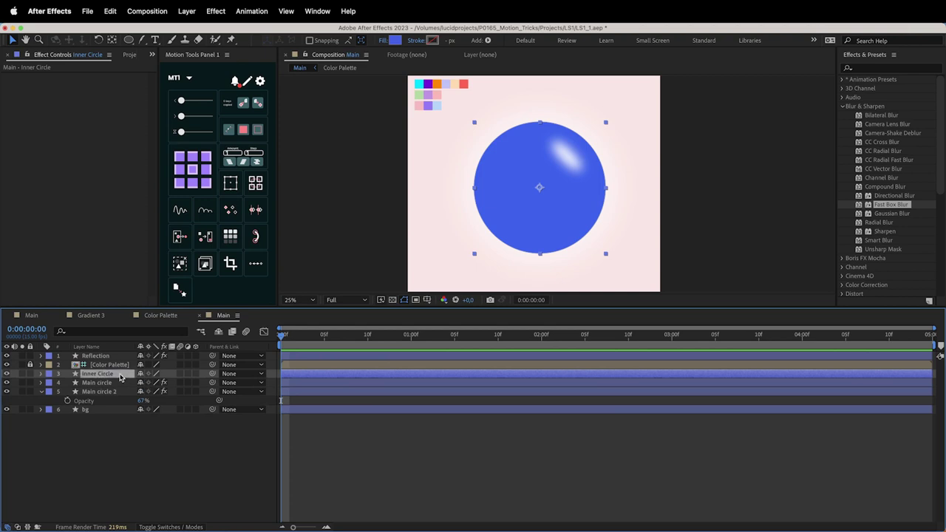
Step: Scale the Inner Circle down to 58% and set its blending mode to Overlay
key(s)
drag(156, 383, 136, 382)
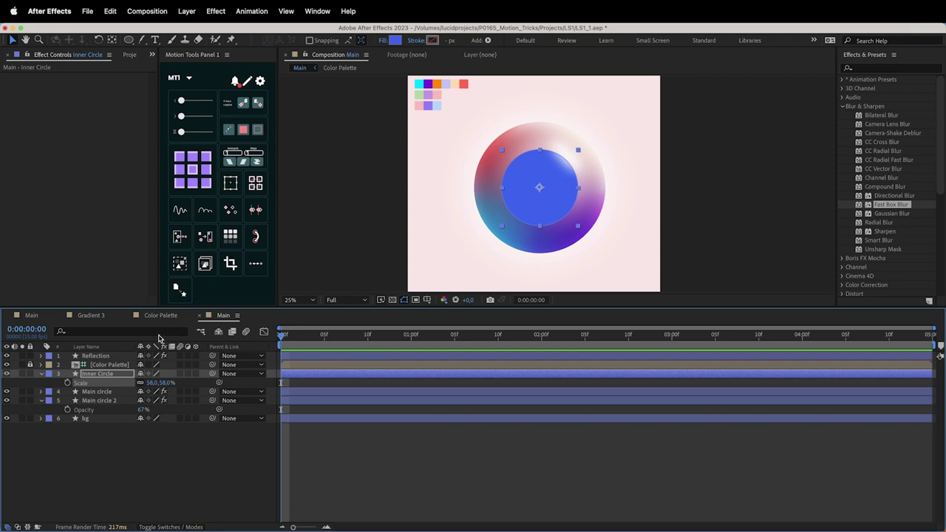
click(18, 527)
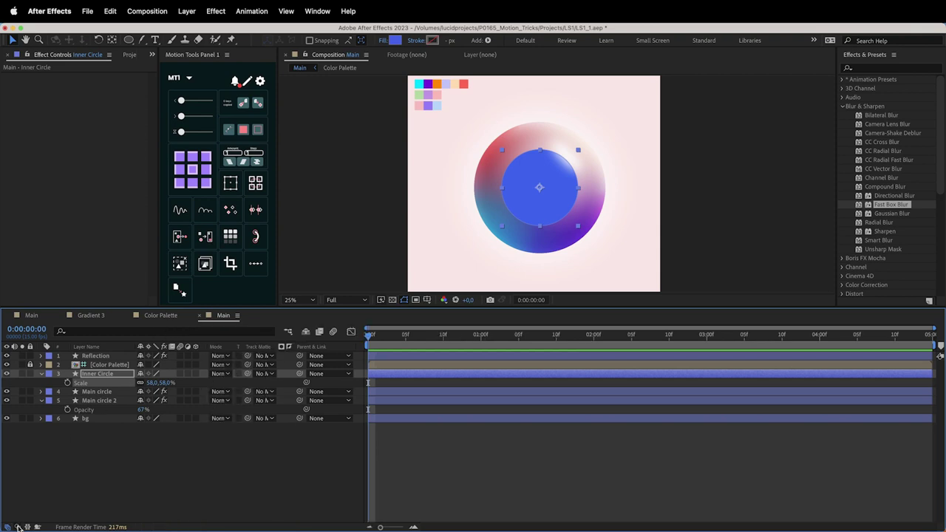
click(219, 373)
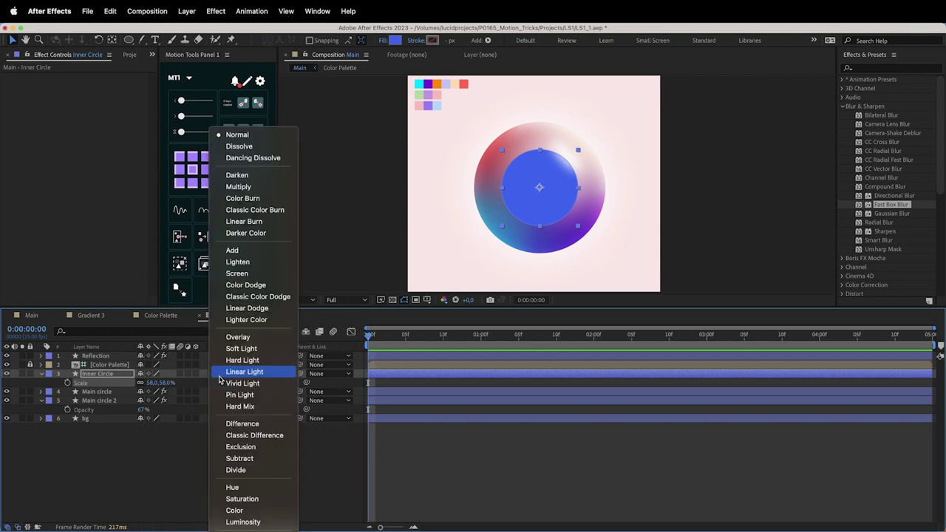
click(238, 337)
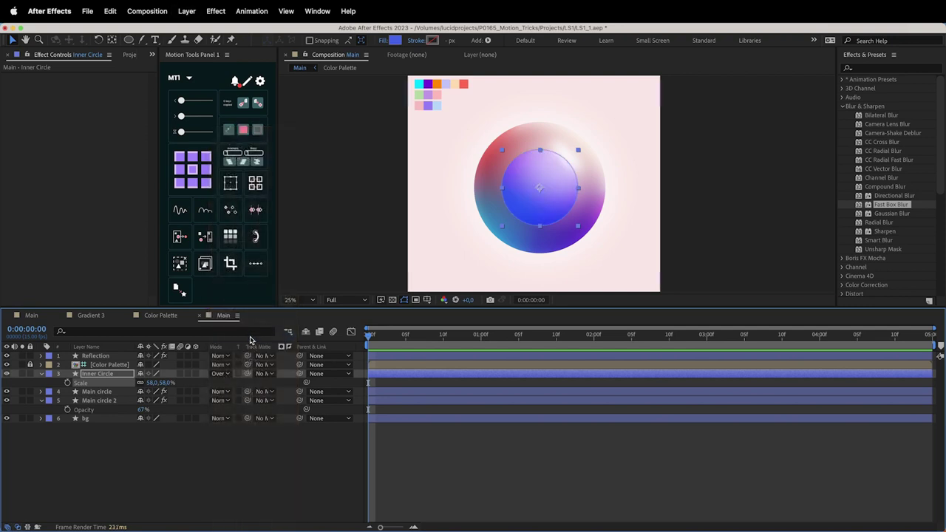
click(215, 471)
Step: Change the Inner Circle's fill color to a dark gray
click(521, 193)
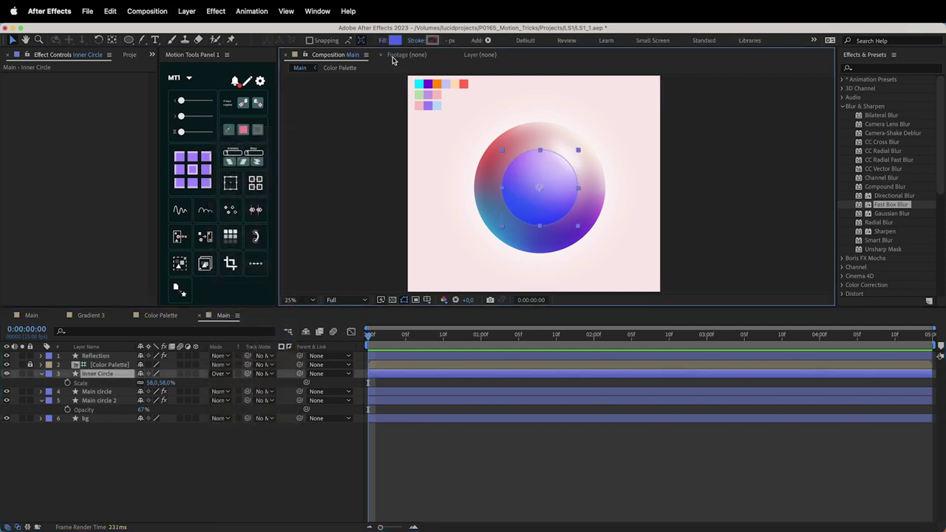
click(396, 40)
drag(602, 345, 484, 405)
click(785, 318)
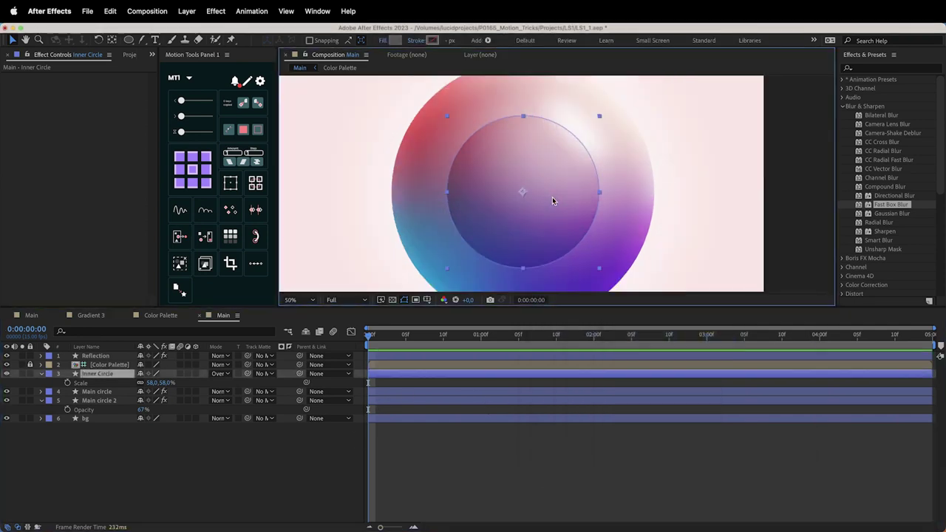
Step: Apply a Fast Box Blur with a Blur Radius of 46 to the Inner Circle and scale it to 69%
double_click(890, 205)
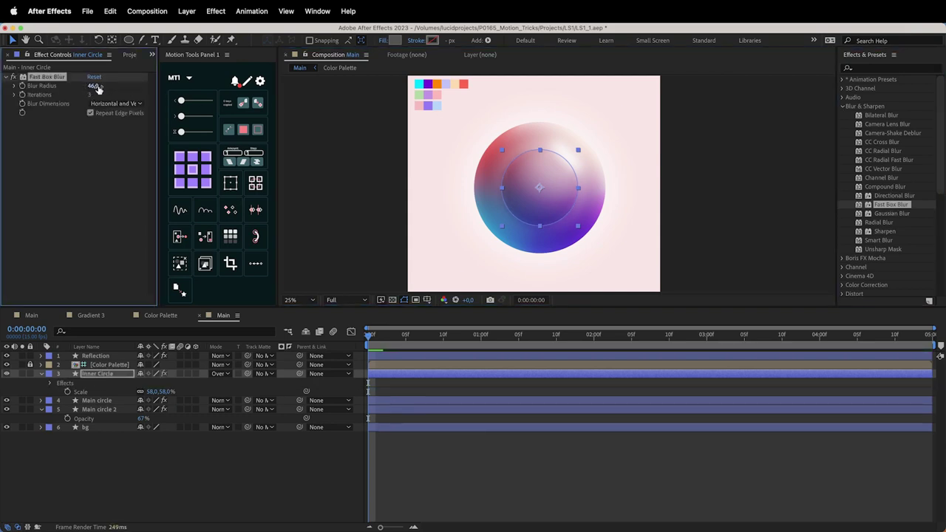
click(214, 385)
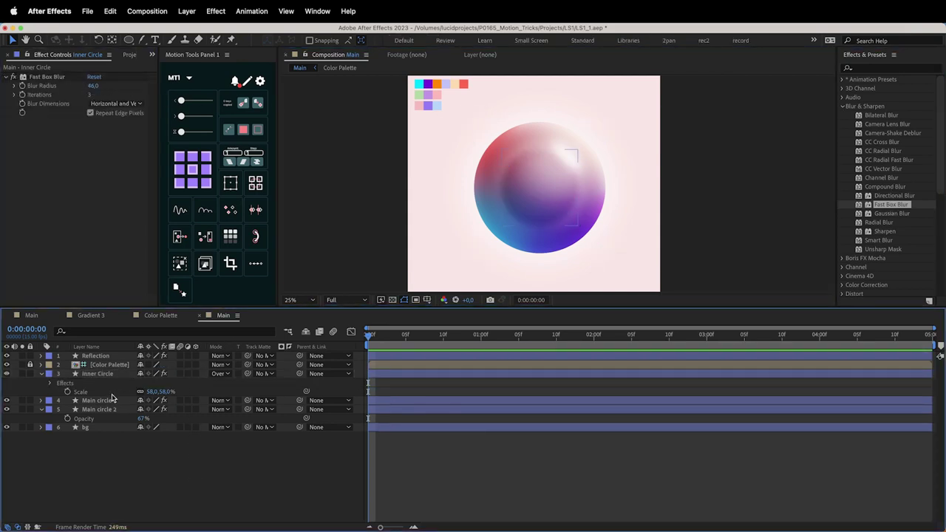
click(97, 375)
mouse_move(151, 391)
mouse_down()
mouse_move(160, 400)
mouse_move(141, 397)
mouse_up()
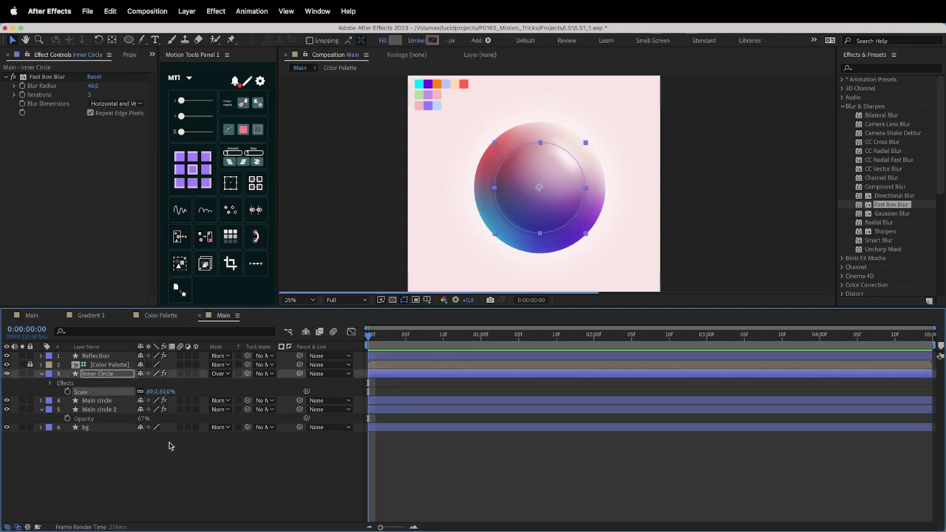
click(448, 277)
click(518, 223)
click(294, 462)
Step: Set the Inner Shadow opacity in Main circle's layer styles to 82%
click(94, 401)
click(94, 410)
click(94, 401)
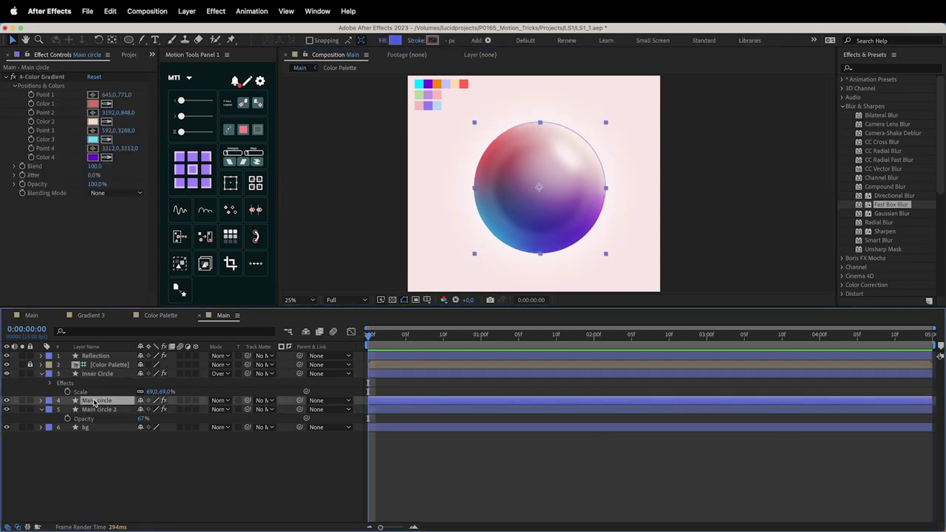
click(42, 400)
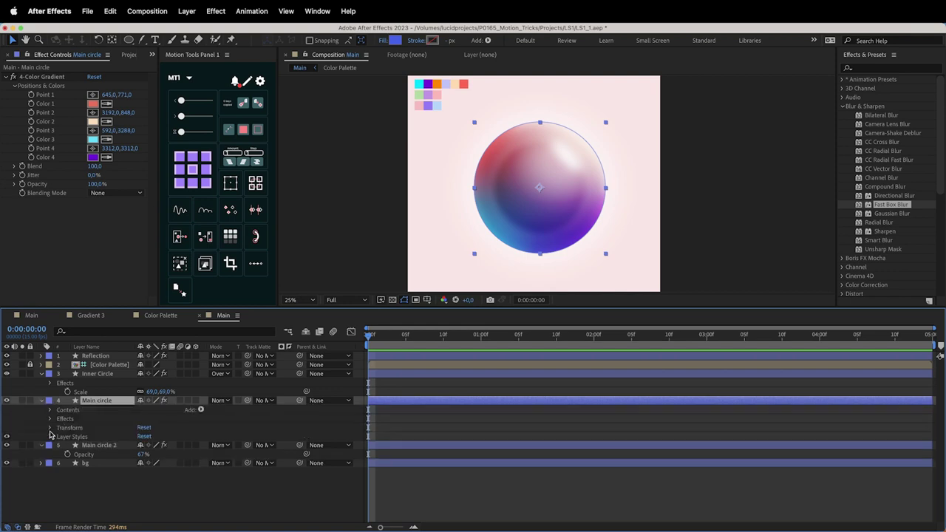
click(50, 436)
scroll(83, 441, down, 3)
scroll(86, 405, down, 1)
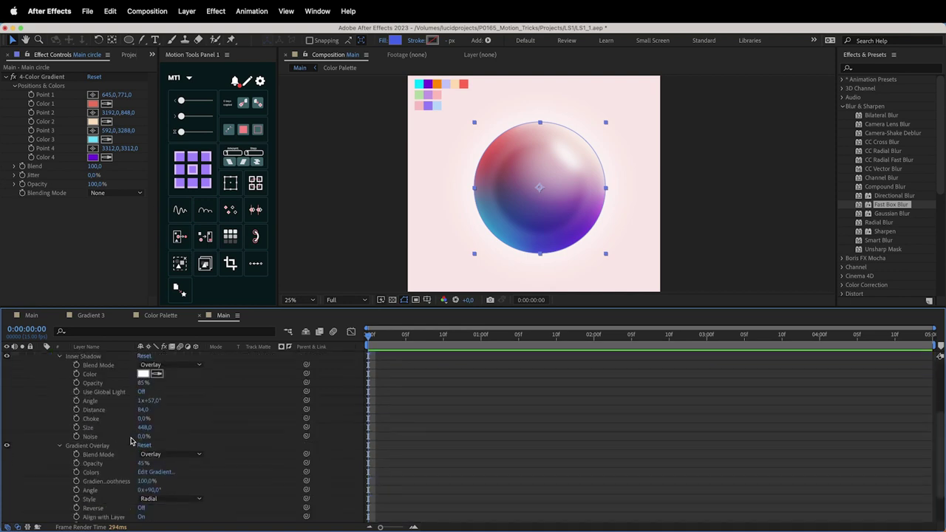
mouse_move(143, 463)
mouse_down()
mouse_move(171, 463)
mouse_move(141, 466)
mouse_move(150, 466)
mouse_up()
key(super+z)
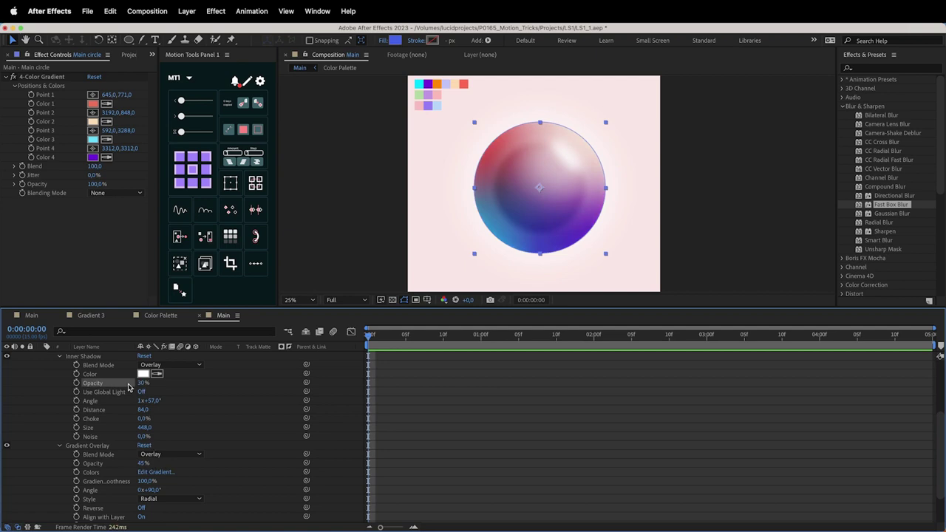
click(219, 386)
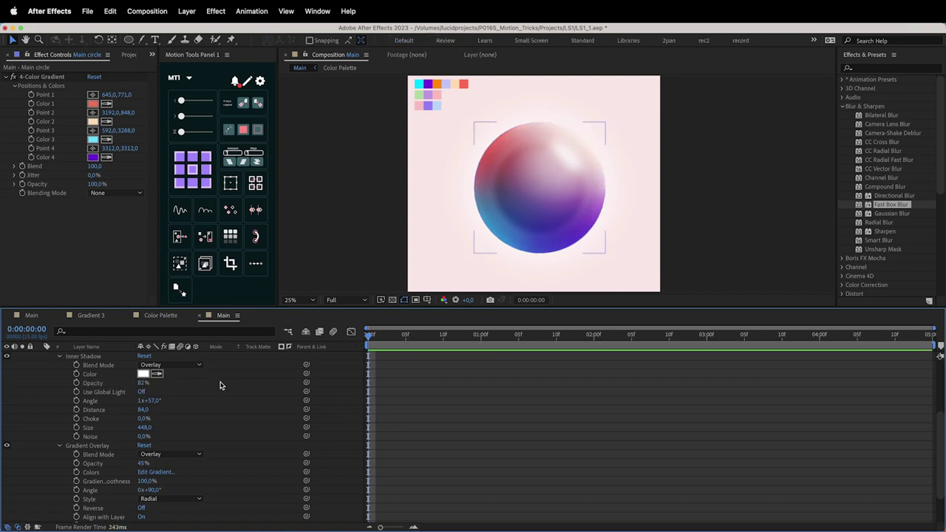
Step: Reduce the size of Main circle's Inner Shadow to 320
scroll(185, 406, down, 1)
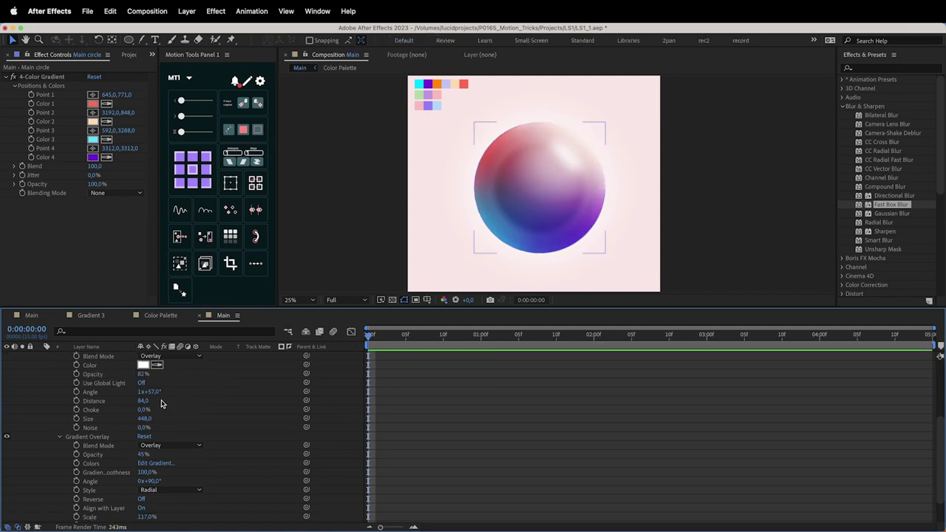
drag(129, 418, 146, 420)
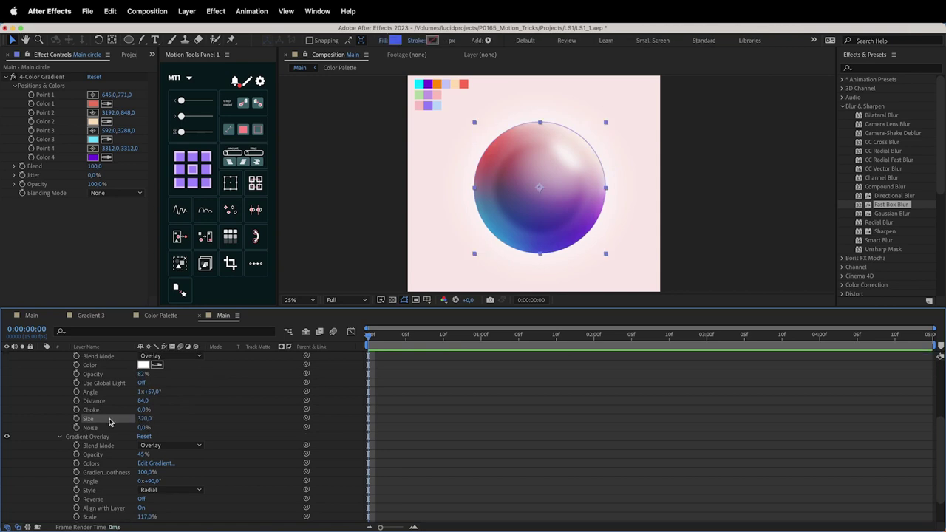
click(201, 423)
scroll(204, 431, down, 1)
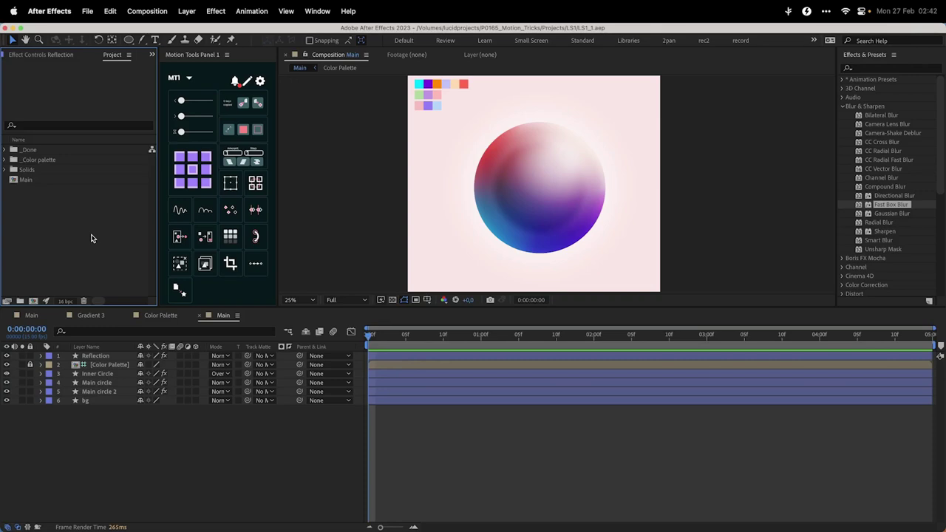
Step: Create a 3840 × 3840 px composition, Comp 1, at 15 fps and draw a wide gray rectangle across its middle
click(34, 301)
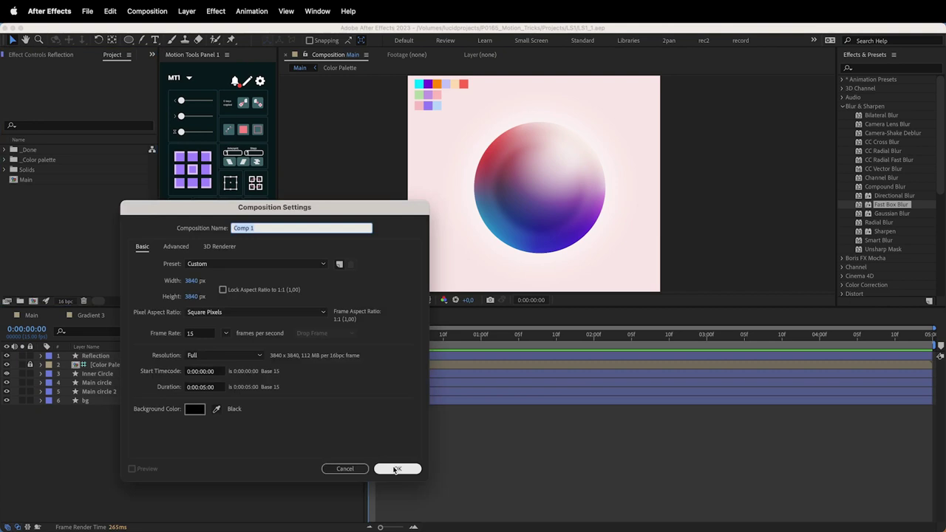
click(396, 470)
drag(128, 42, 155, 38)
drag(449, 135, 667, 242)
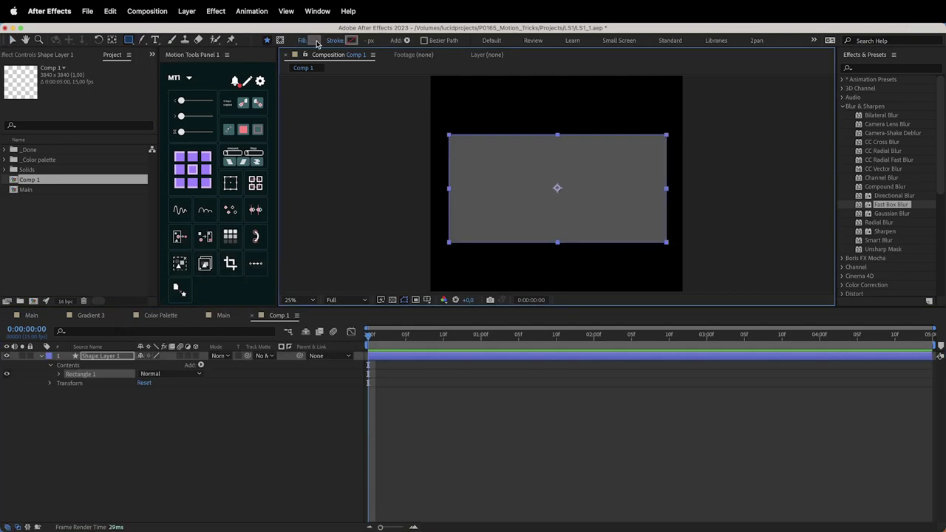
Step: Give the rectangle a linear gradient fill from white to black, adding a black stop near 25% and a white stop near 53%
alt+click(315, 41)
click(315, 40)
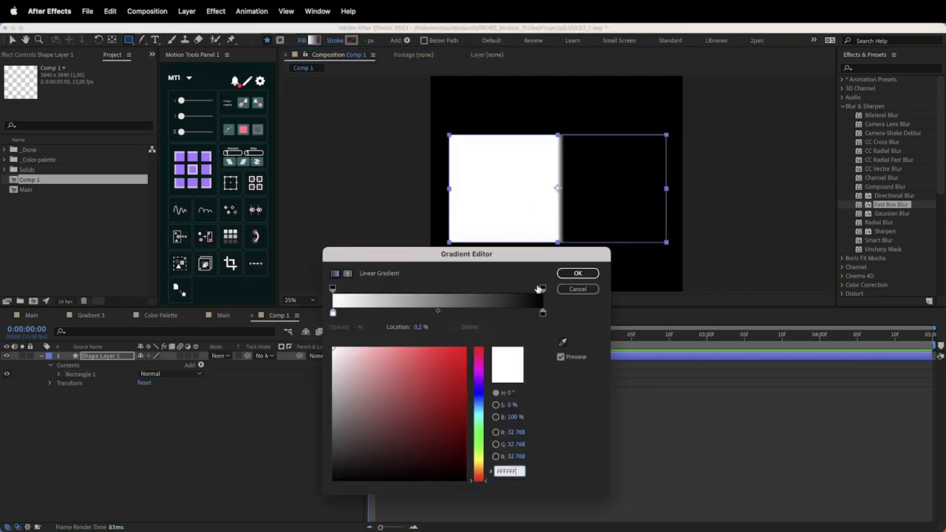
click(384, 313)
drag(394, 371, 310, 493)
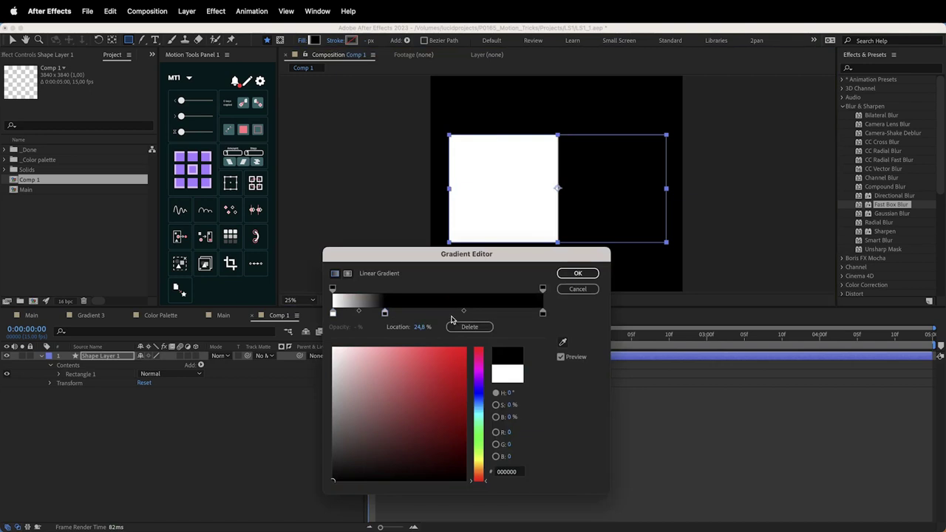
drag(405, 401, 299, 332)
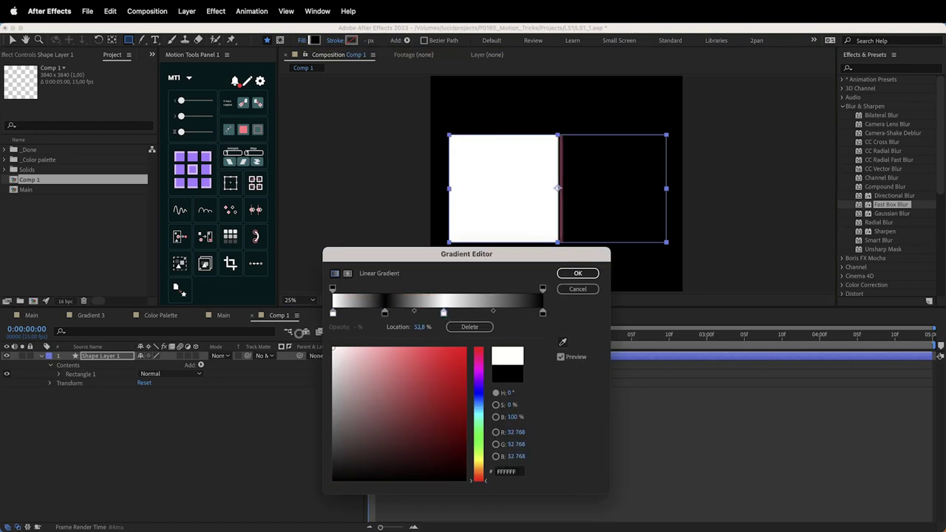
click(577, 274)
Step: Stretch the gradient's start and end points across the rectangle's full width and turn on the transparency grid
drag(558, 189, 664, 188)
key(period)
key(comma)
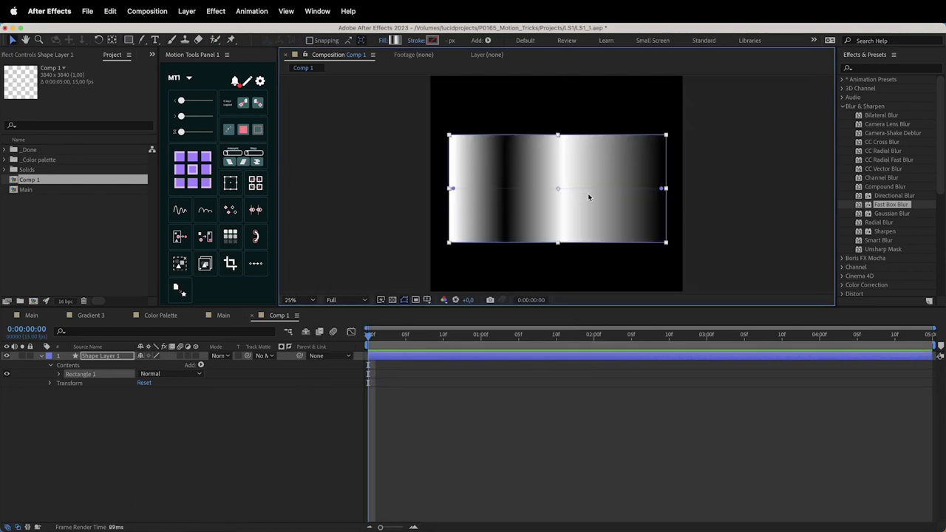
click(393, 300)
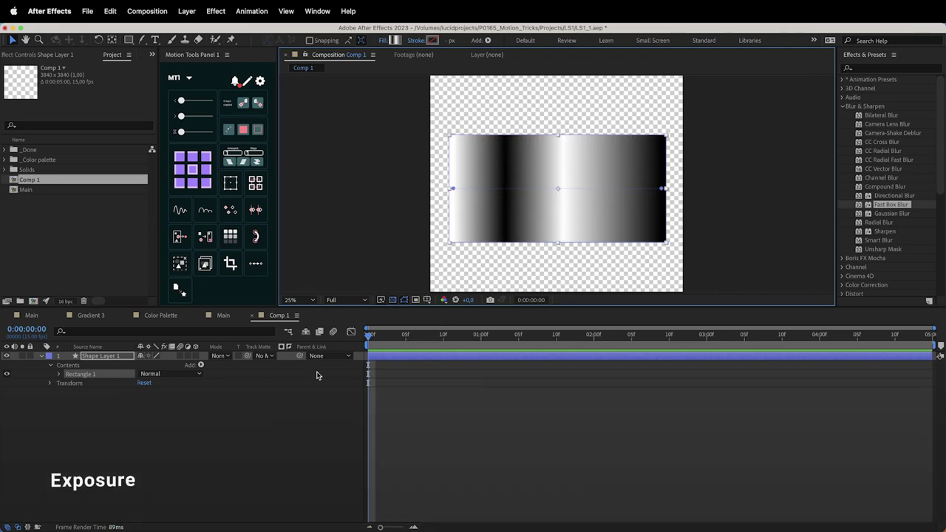
Step: Find the Exposure color correction effect and apply it to the gradient rectangle's layer
click(866, 67)
text(expo)
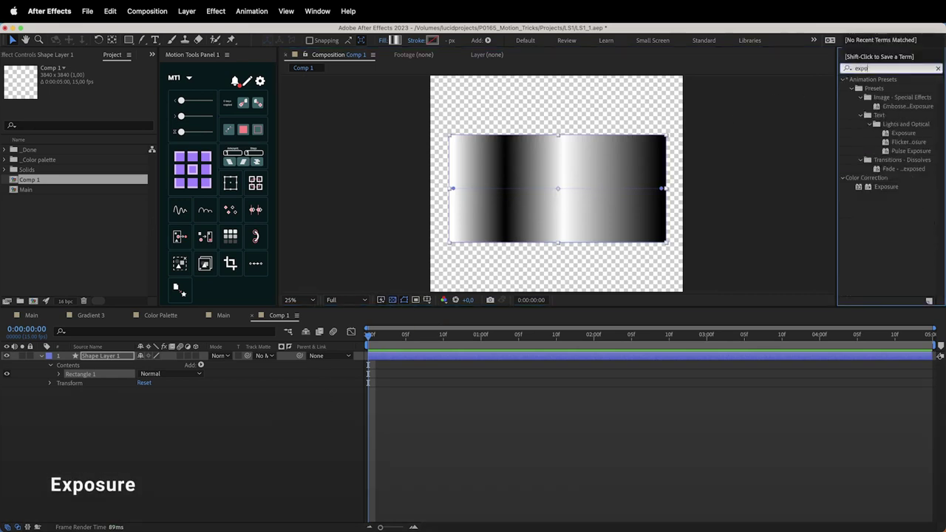
double_click(887, 186)
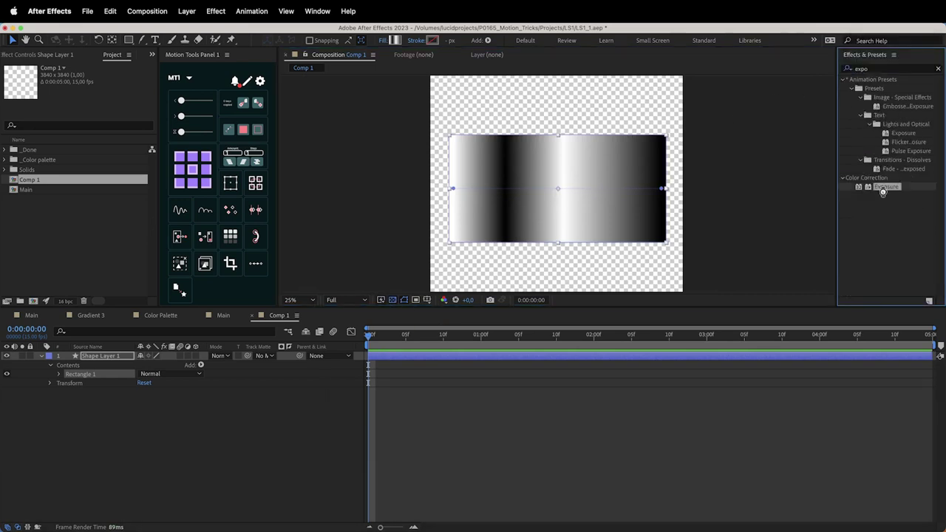
Step: Try lowering the master Exposure value on the gradient rectangle
drag(93, 104, 68, 117)
key(super+z)
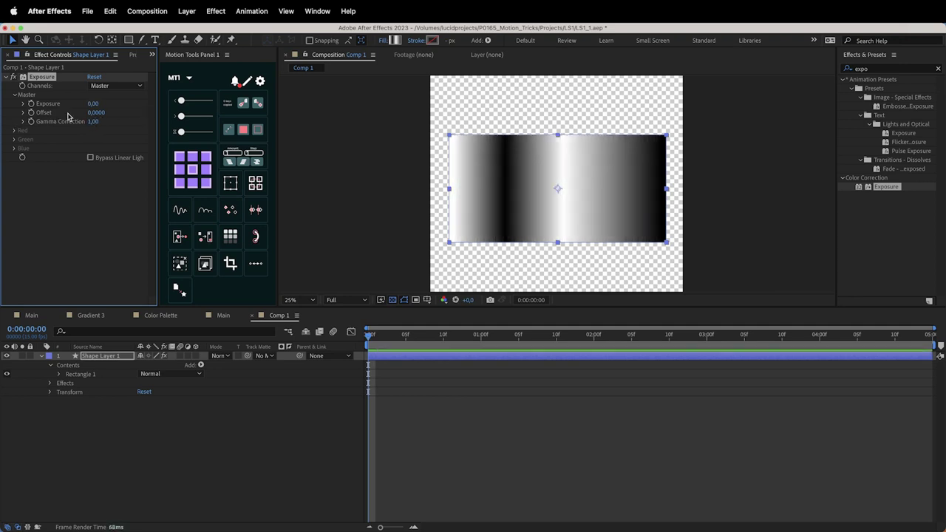
scroll(40, 57, down, 1)
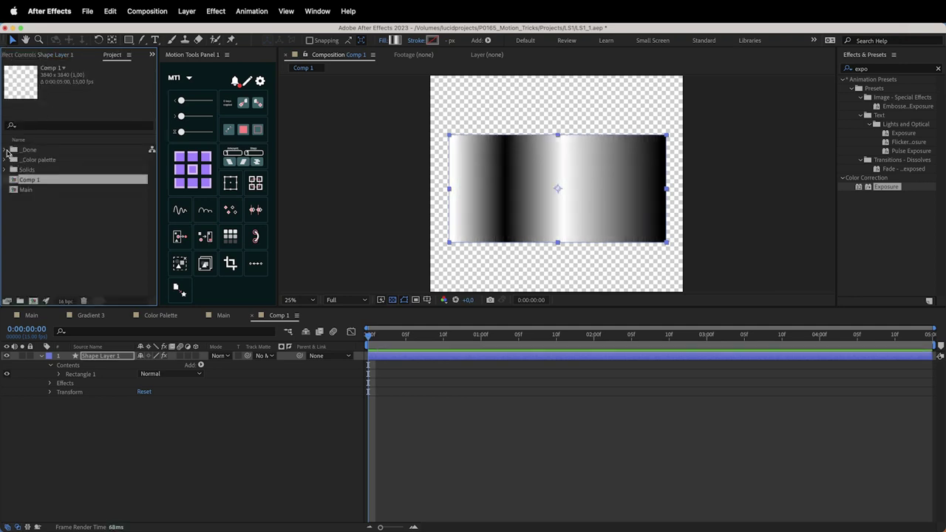
Step: Place the Gradient 2 composition from the _Done folder above the rectangle's shape layer and scale it to 93%
click(6, 150)
click(44, 170)
drag(124, 357, 151, 367)
key(s)
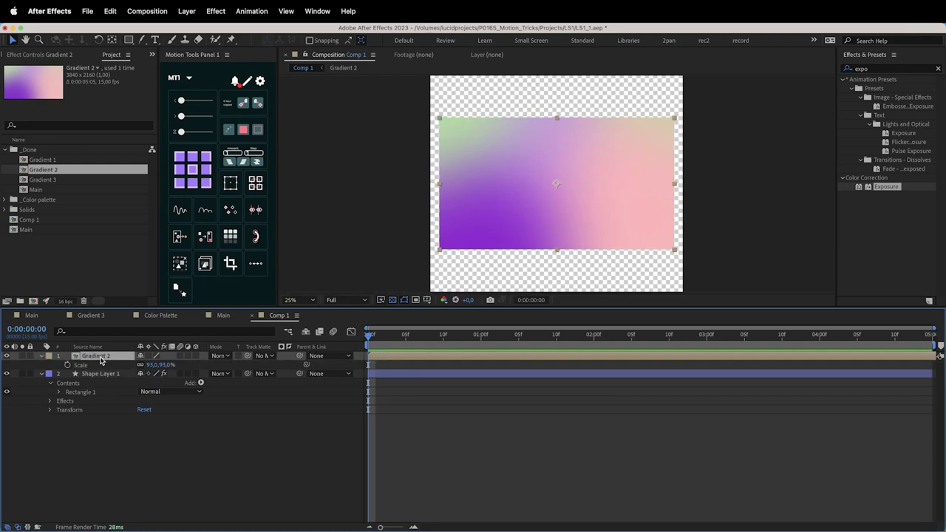
Step: Set the Gradient 2 layer's blending mode to Darken and try different gamma and exposure values on the rectangle's Exposure effect
click(220, 356)
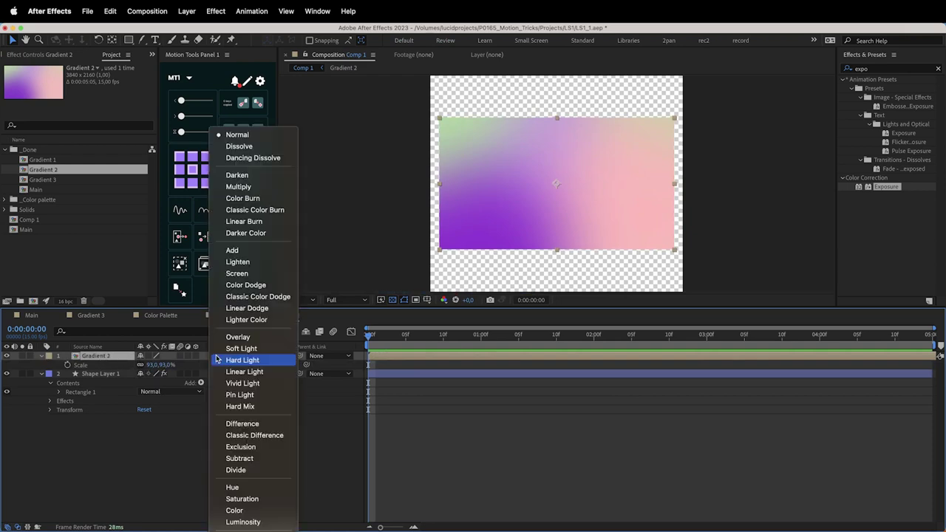
click(251, 178)
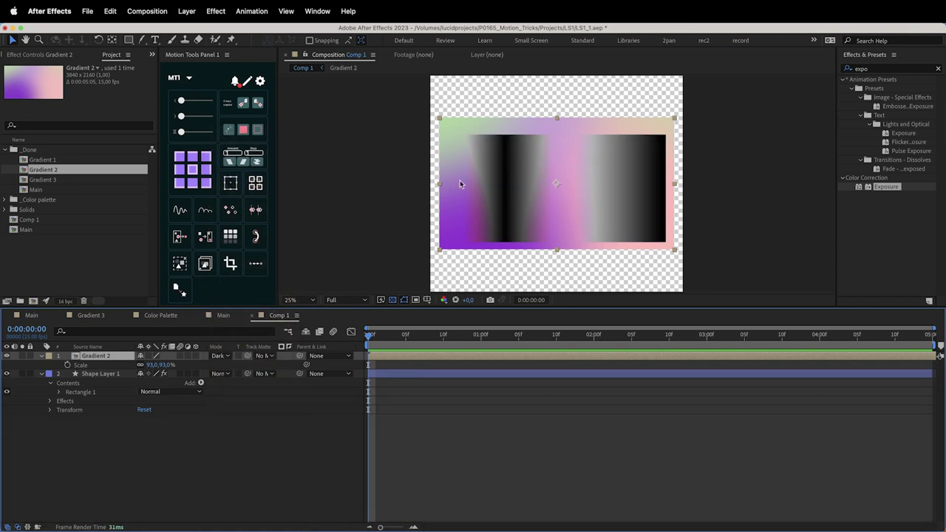
click(95, 375)
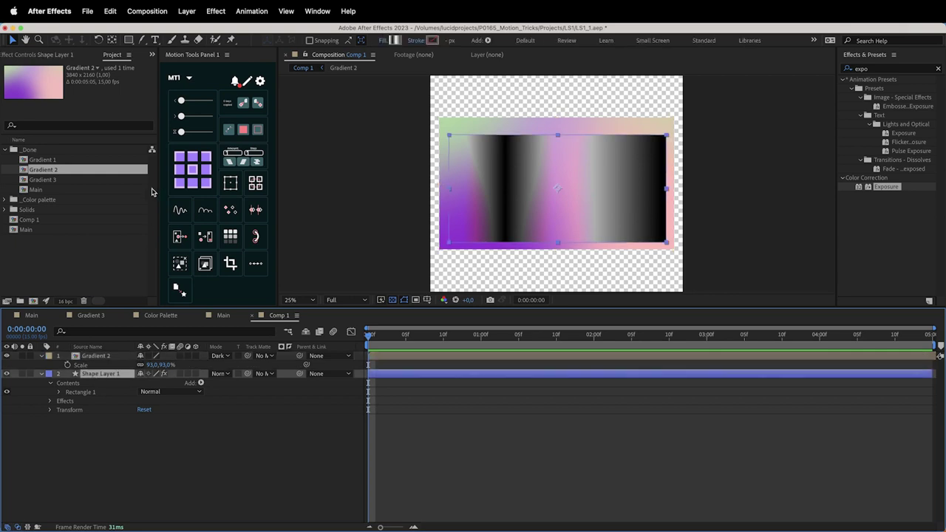
click(71, 56)
mouse_move(94, 122)
mouse_down()
mouse_move(74, 123)
mouse_move(410, 107)
mouse_move(89, 124)
mouse_move(151, 130)
mouse_move(3, 141)
mouse_move(104, 137)
mouse_up()
key(super+z)
mouse_move(94, 105)
mouse_down()
mouse_move(147, 106)
mouse_move(61, 112)
mouse_move(111, 111)
mouse_move(87, 113)
mouse_up()
key(super+z)
key(super+z)
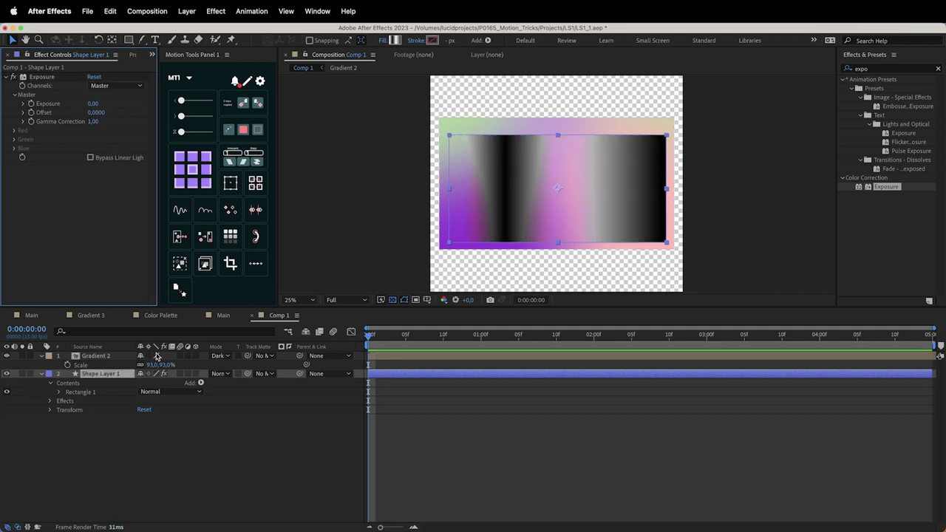
Step: Set the Gradient 2 layer's blending mode to Lighten and try a different gamma correction on the rectangle's Exposure effect
click(220, 358)
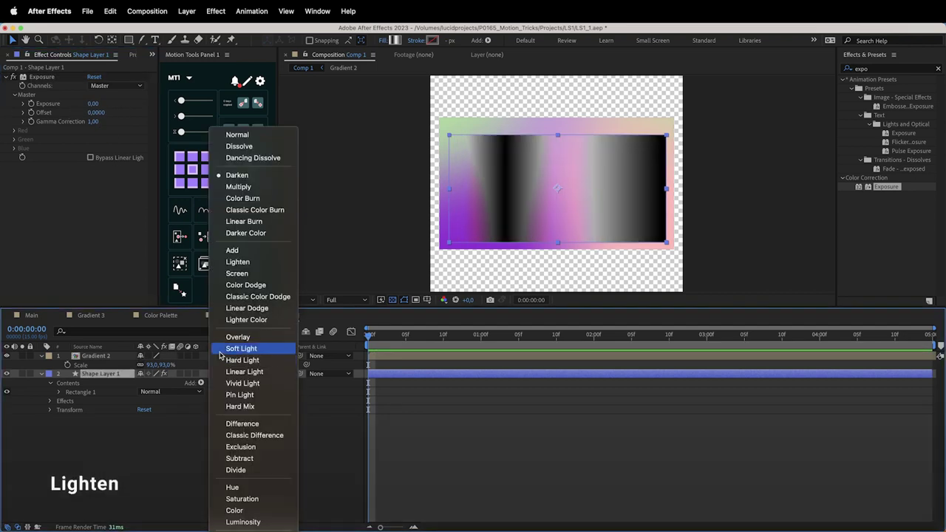
click(247, 264)
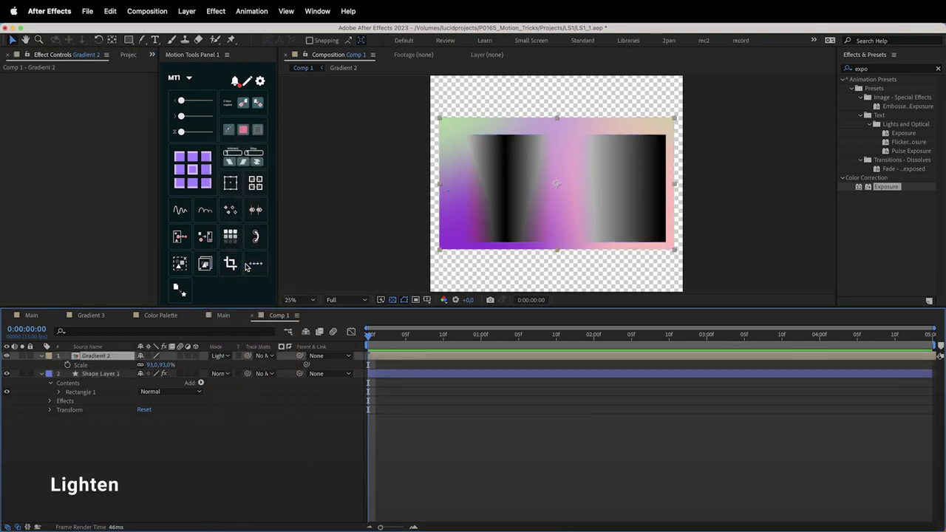
click(115, 374)
mouse_move(93, 121)
mouse_down()
mouse_move(130, 120)
mouse_move(106, 125)
mouse_up()
key(super+z)
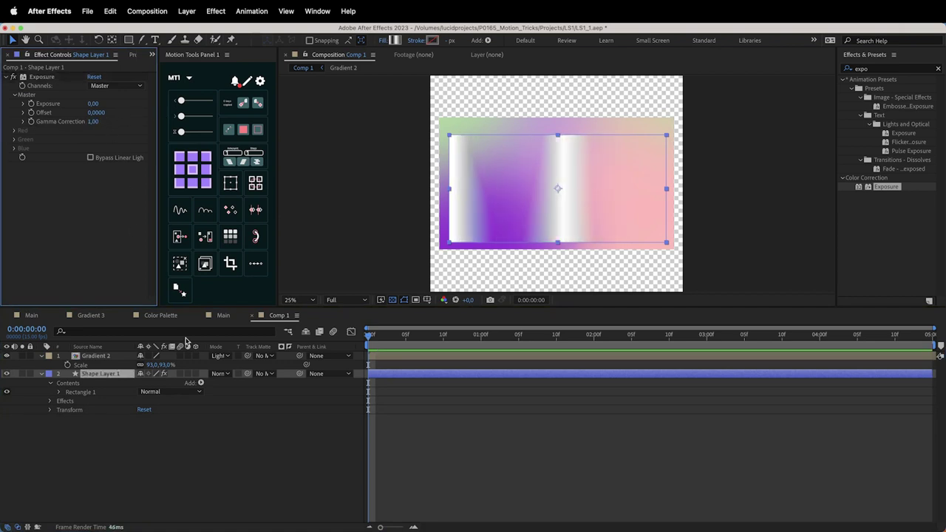
Step: Blend Gradient 2 with Multiply, compare it against Darken, and try raising the gamma correction on the rectangle's Exposure effect
click(224, 375)
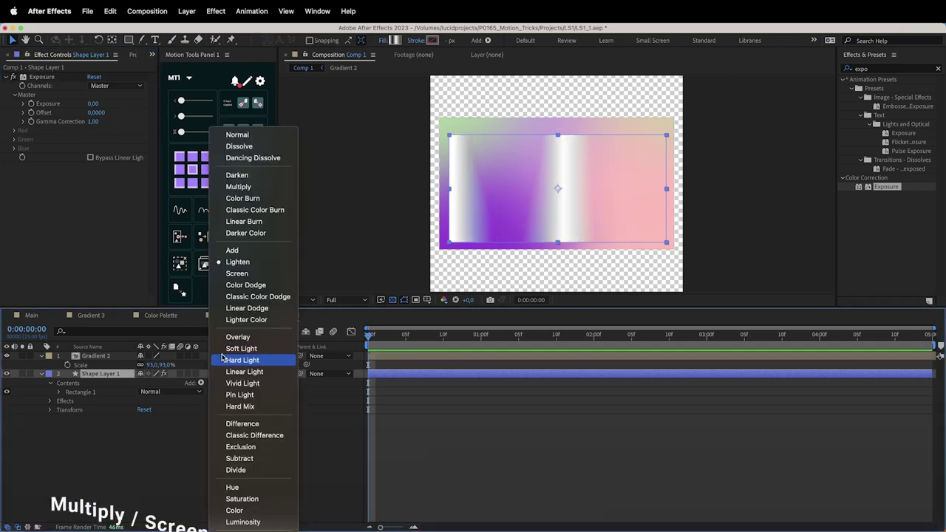
click(239, 187)
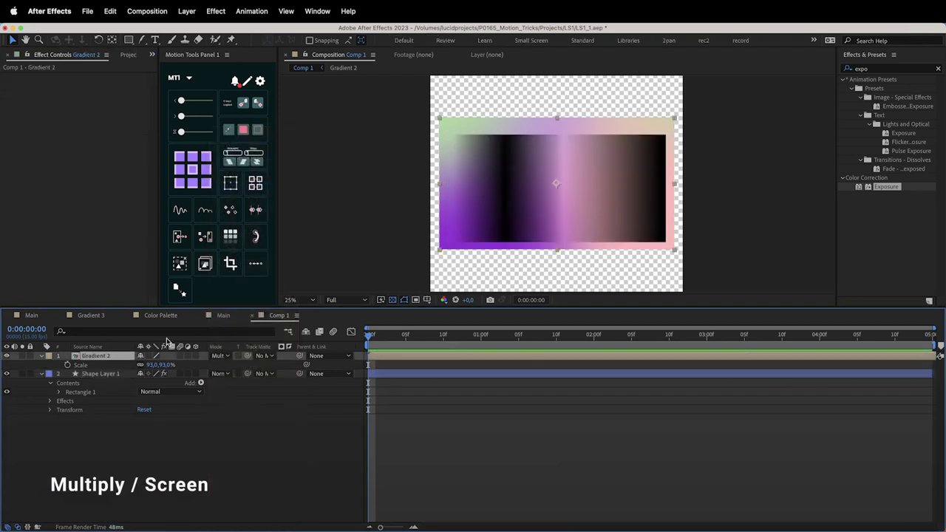
click(219, 356)
click(227, 179)
click(219, 355)
click(250, 194)
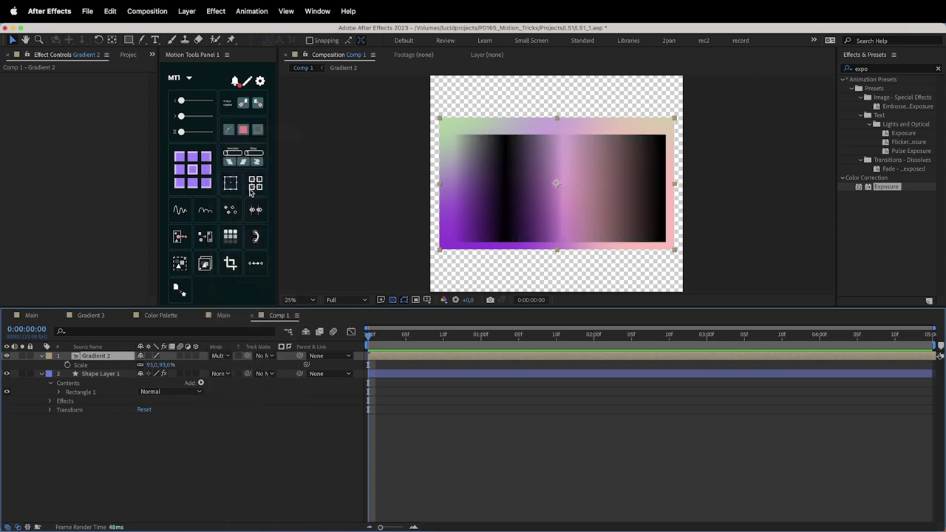
click(99, 374)
drag(94, 123, 81, 135)
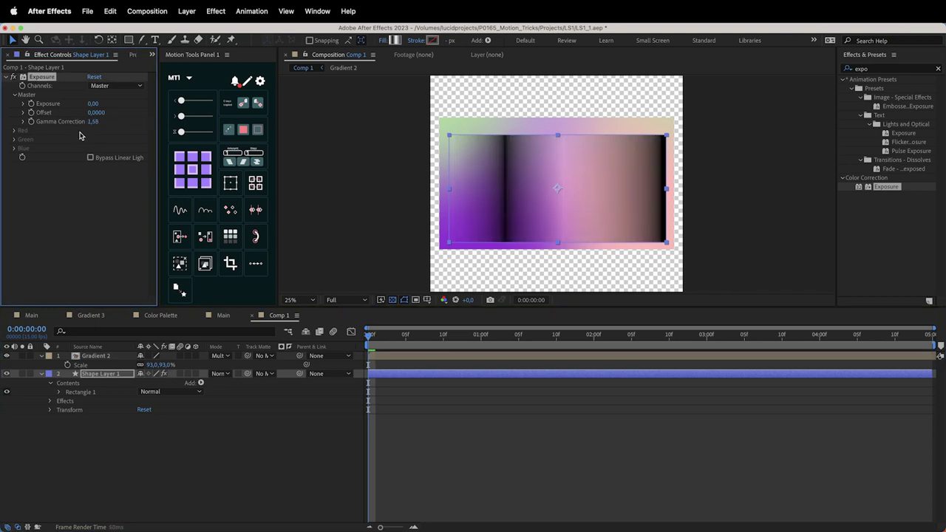
key(ctrl+z)
Step: Set the Gradient 2 layer's blending mode to Screen and try lowering the gamma correction on the rectangle's Exposure effect
click(218, 356)
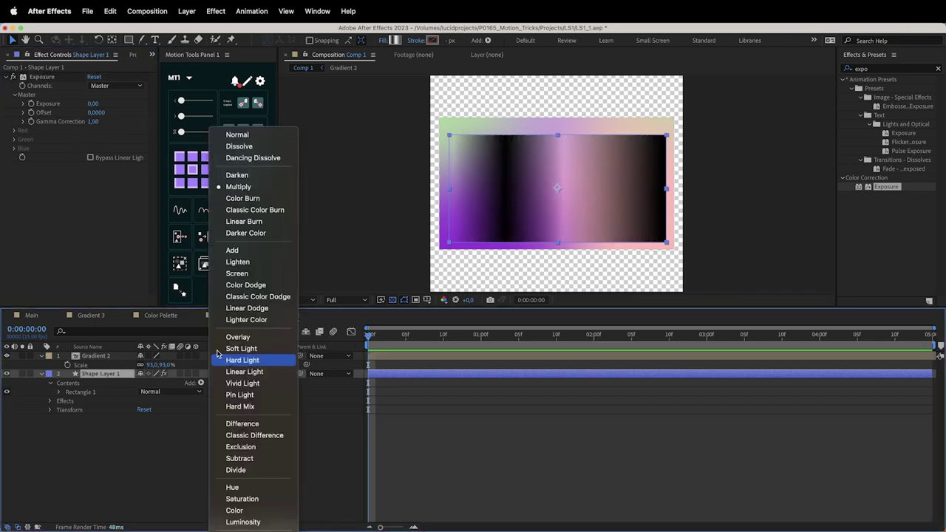
click(237, 272)
click(126, 373)
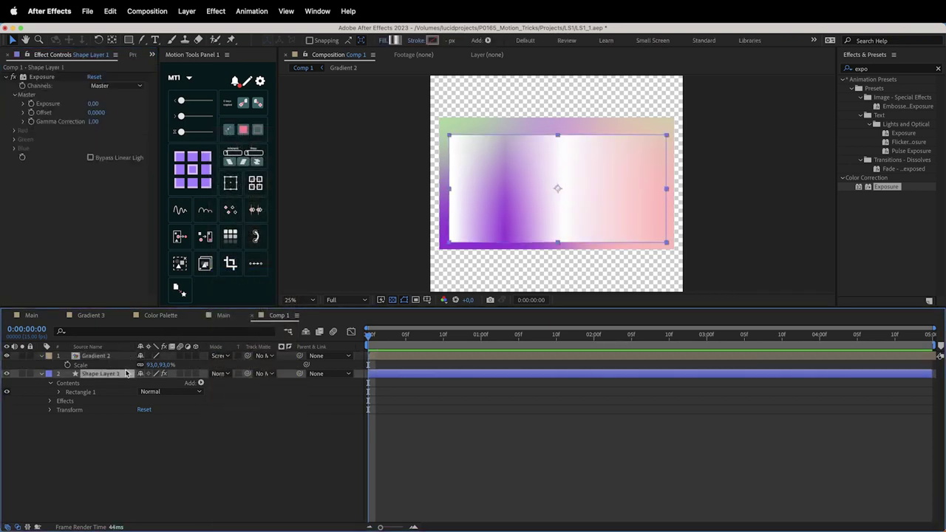
drag(91, 120, 36, 122)
key(super+z)
Step: Compare the Color Burn and Multiply blending modes on the Gradient 2 layer, ending on Color Burn
click(218, 355)
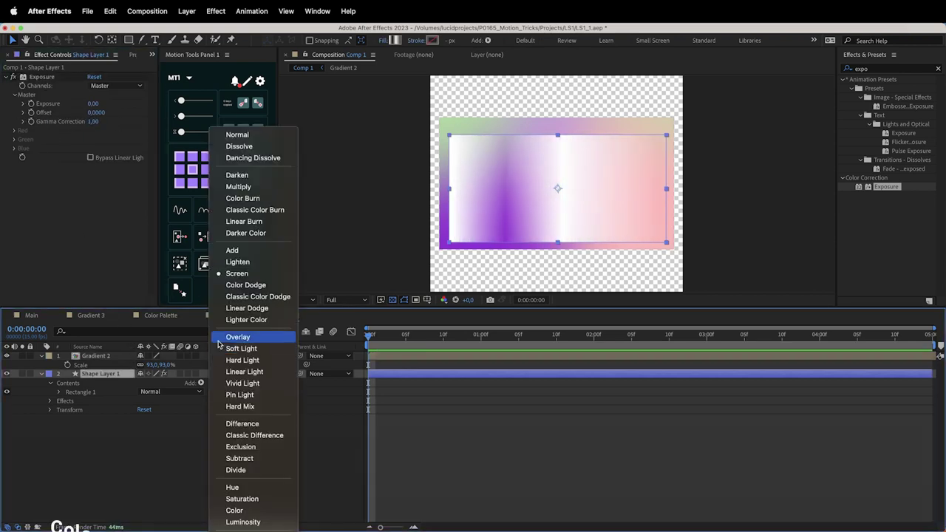
click(251, 197)
click(220, 356)
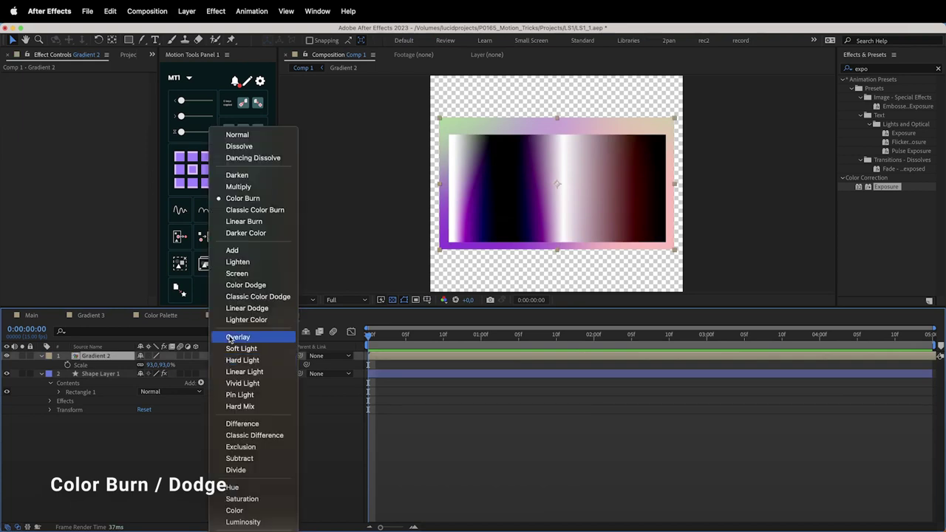
click(238, 186)
click(220, 356)
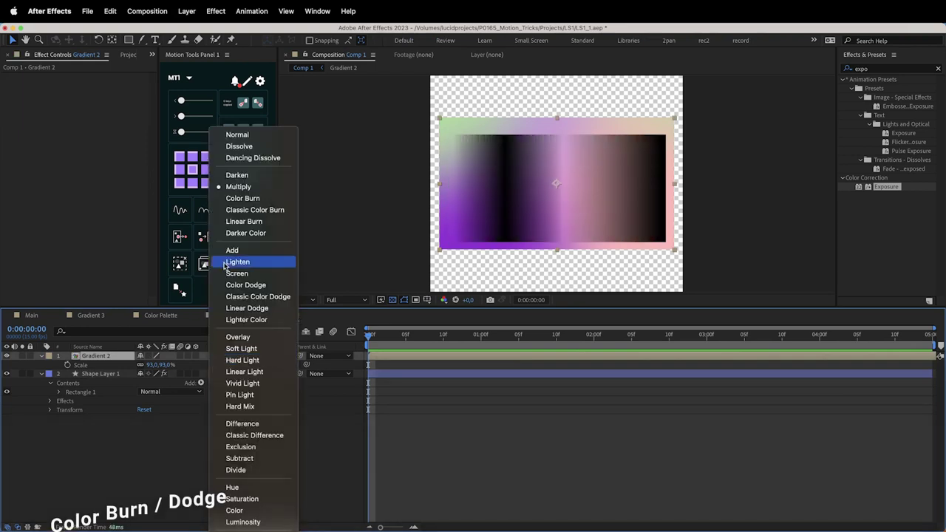
click(235, 198)
Step: Blend Gradient 2 with Color Dodge and try lowering the gamma correction and exposure on the rectangle's Exposure effect
click(220, 356)
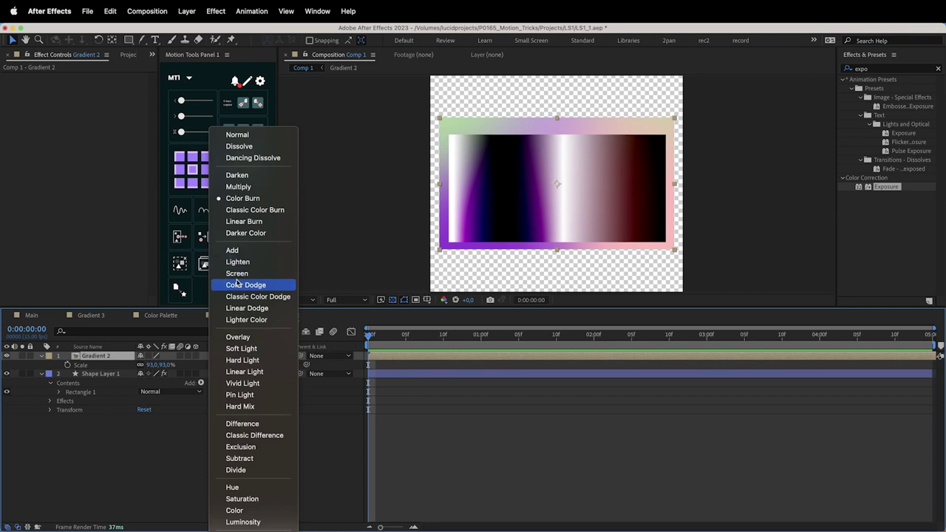
click(237, 285)
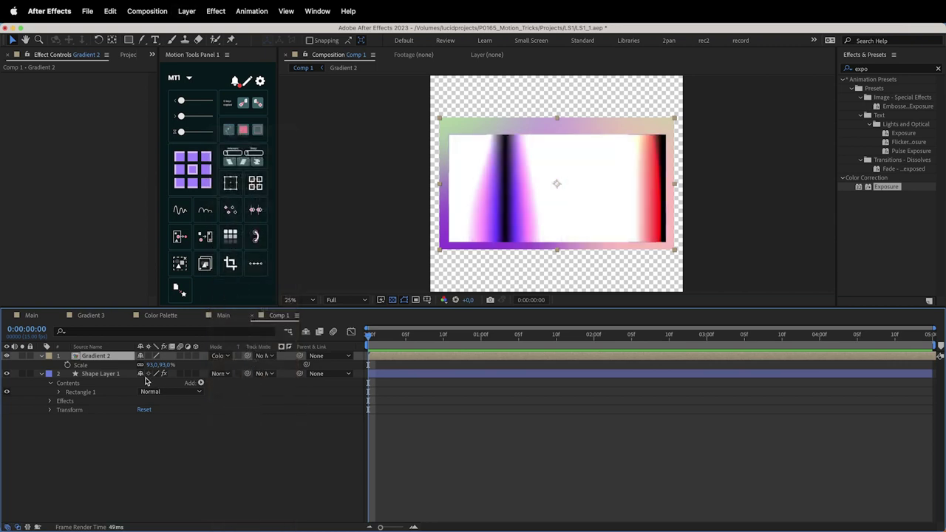
click(122, 374)
drag(93, 121, 32, 121)
key(super+z)
mouse_move(93, 103)
mouse_down()
mouse_move(71, 103)
mouse_move(125, 103)
mouse_move(63, 103)
mouse_up()
key(super+z)
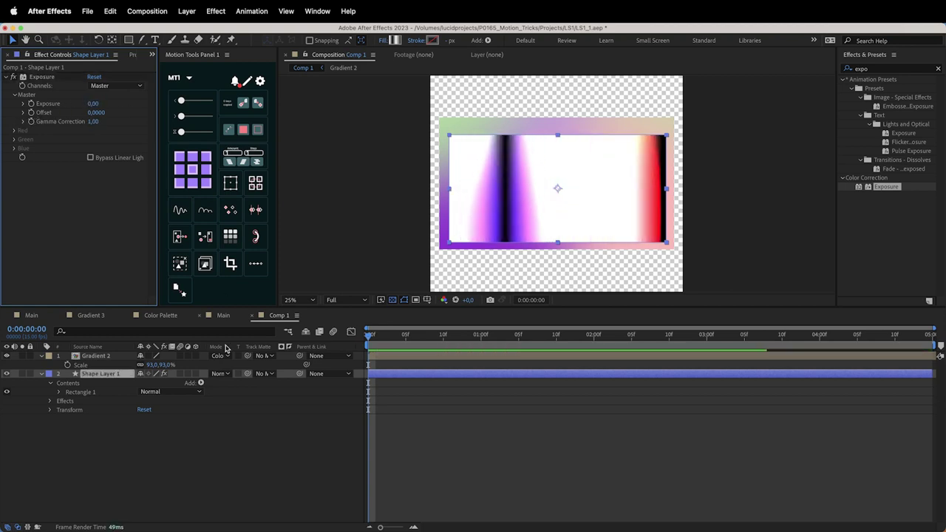
Step: Compare the Linear Burn and Classic Color Burn blending modes on the Gradient 2 layer, ending on Linear Burn
click(220, 355)
click(247, 222)
click(222, 355)
click(238, 233)
click(220, 355)
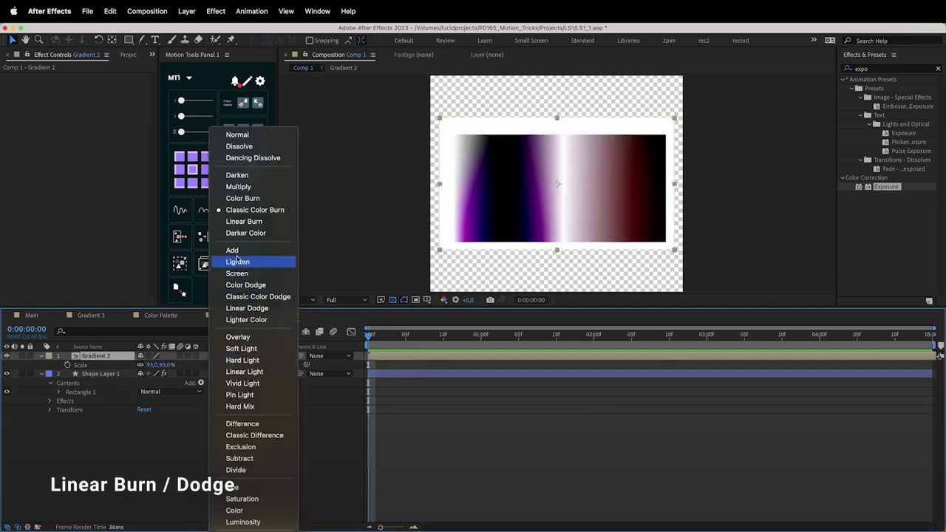
click(246, 222)
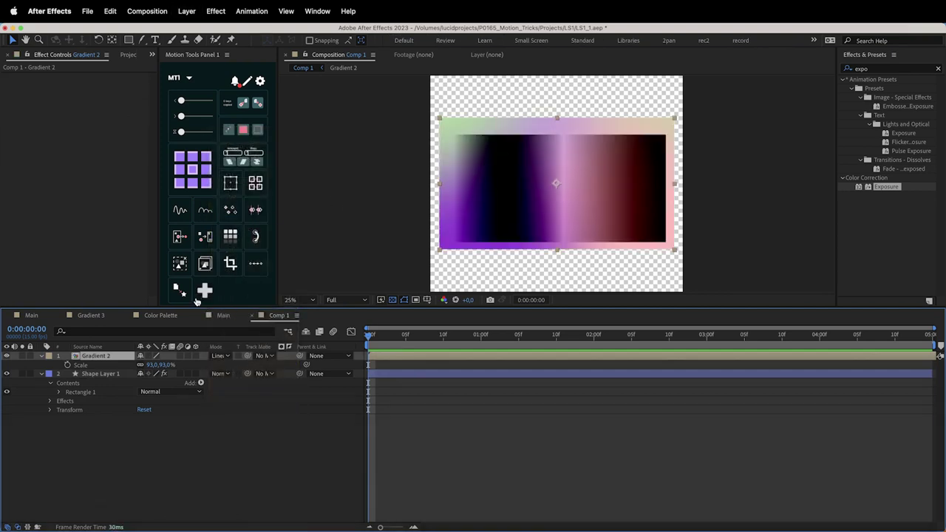
click(219, 360)
click(244, 210)
click(219, 360)
click(244, 221)
Step: Try a gamma correction of 4.65 and an offset of 0.07 on the rectangle's Exposure effect, and undo both changes
click(100, 373)
mouse_move(92, 121)
mouse_down()
mouse_move(120, 109)
mouse_move(106, 110)
mouse_up()
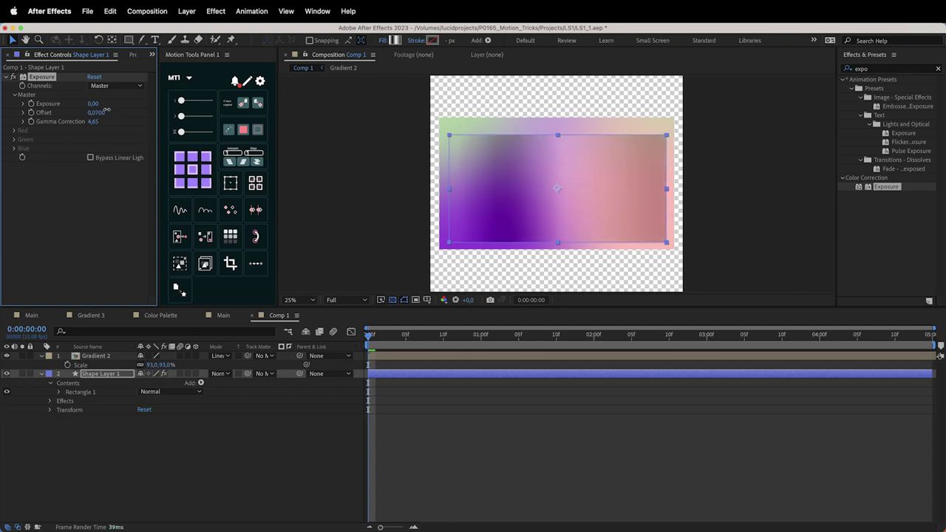
mouse_move(106, 110)
mouse_down()
mouse_move(137, 105)
mouse_move(43, 110)
mouse_move(101, 112)
mouse_up()
key(ctrl+z)
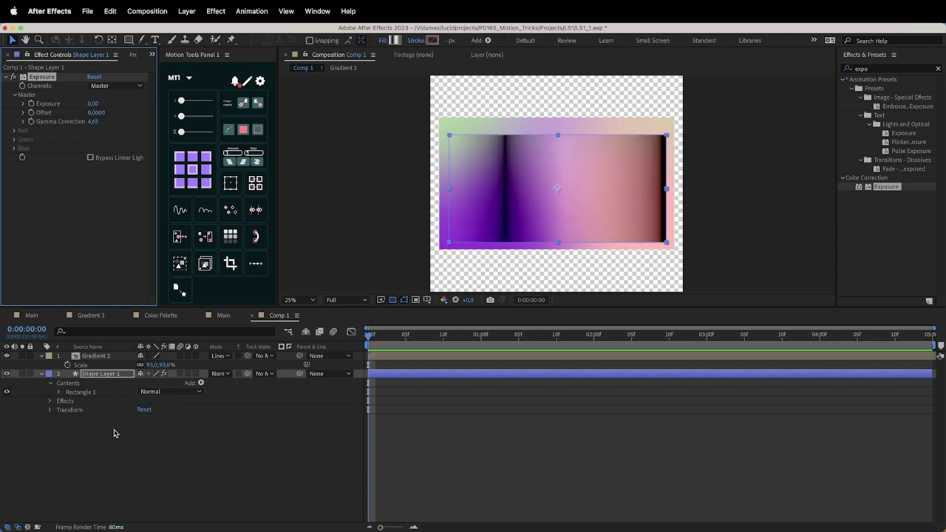
key(super+z)
key(super+z)
key(super+shift+z)
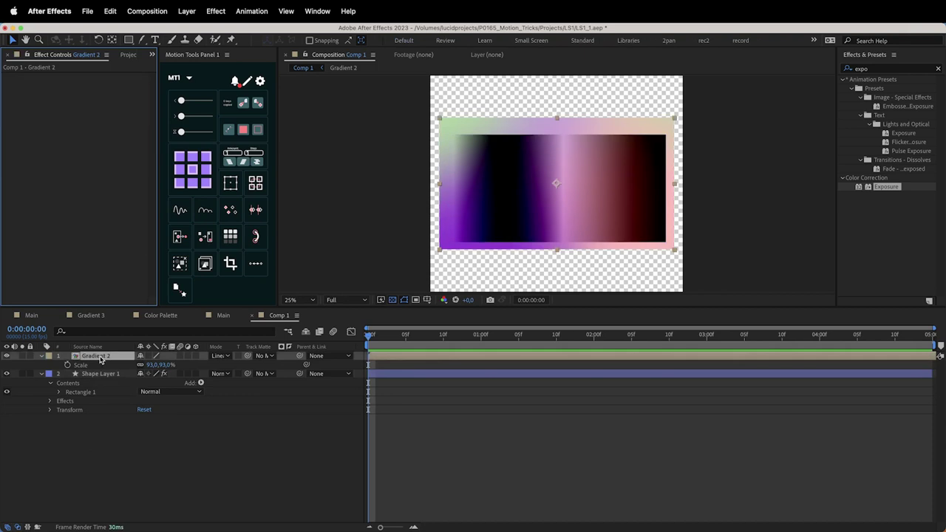
Step: Try the Soft Light blending mode on the Gradient 2 layer and switch it to Multiply for comparison
click(220, 355)
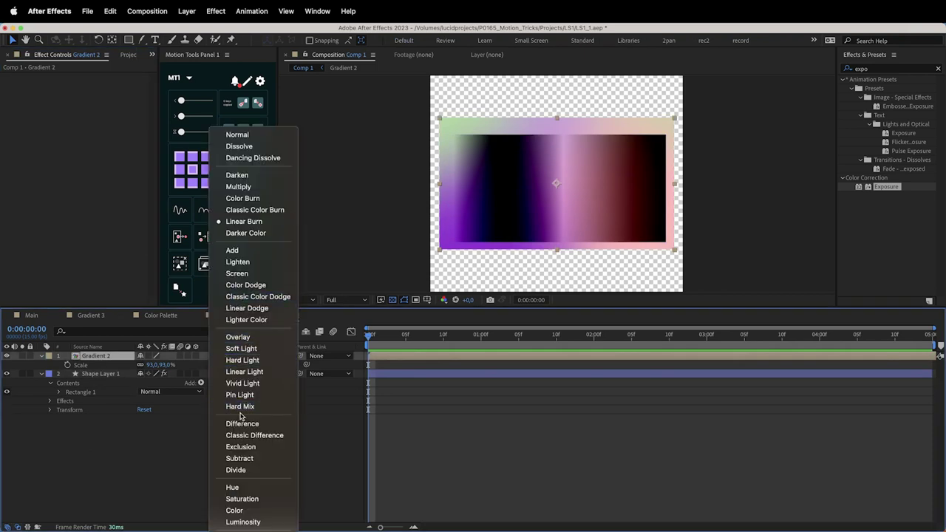
click(255, 348)
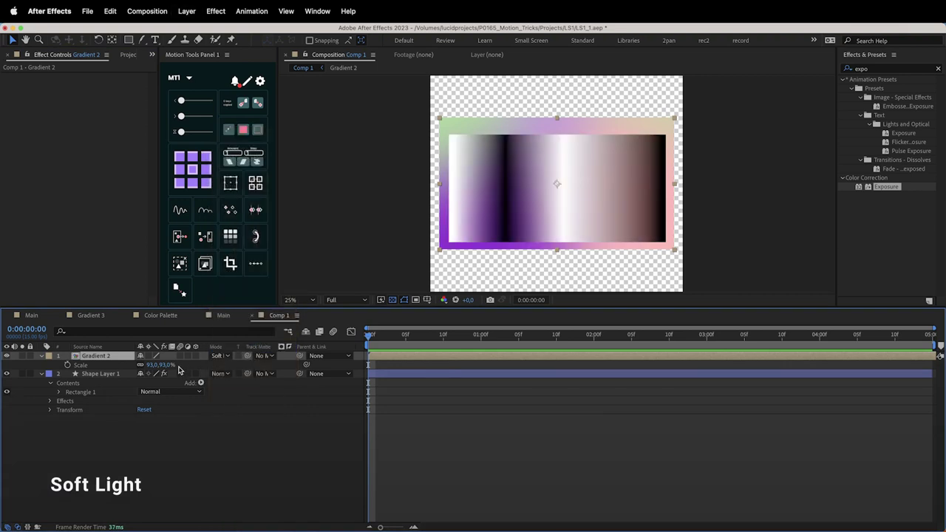
click(218, 355)
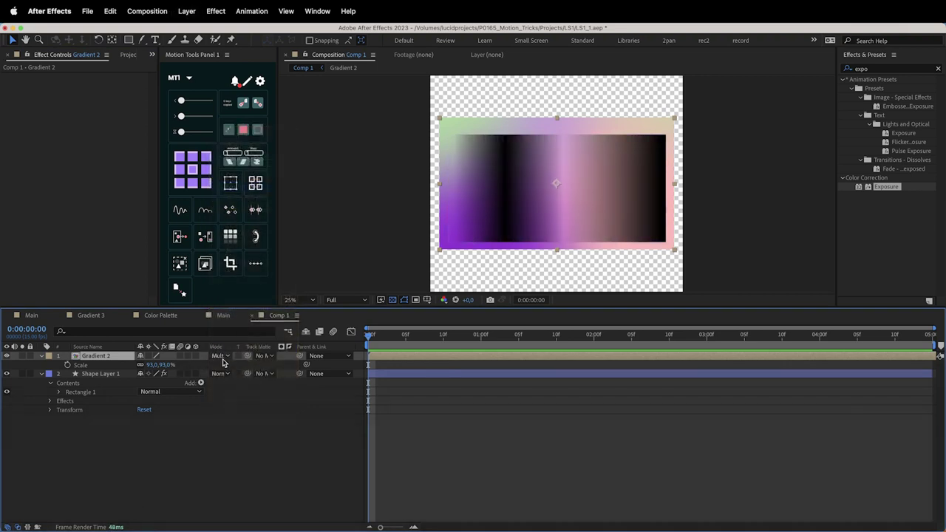
Step: Set Gradient 2's blending mode to Soft Light and test a gamma correction change in Shape Layer 1's Exposure effect, undoing the gamma change
click(240, 356)
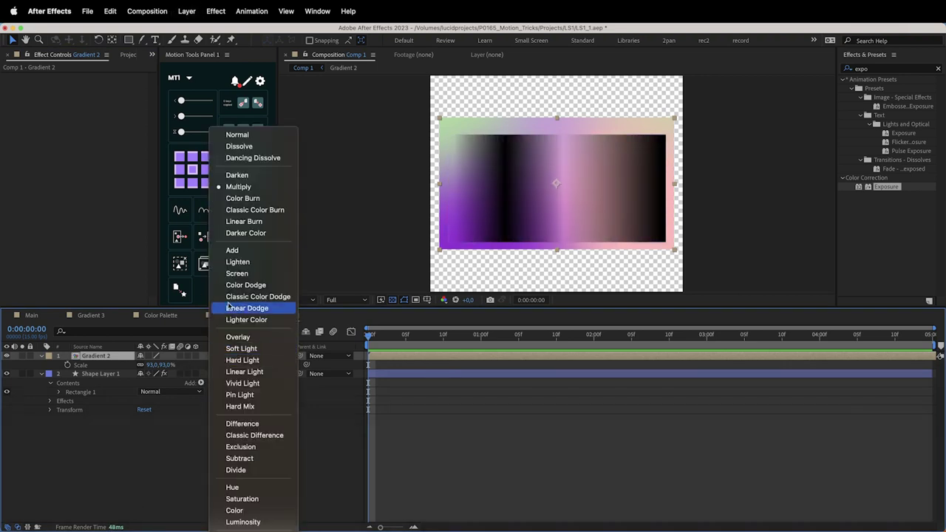
click(242, 349)
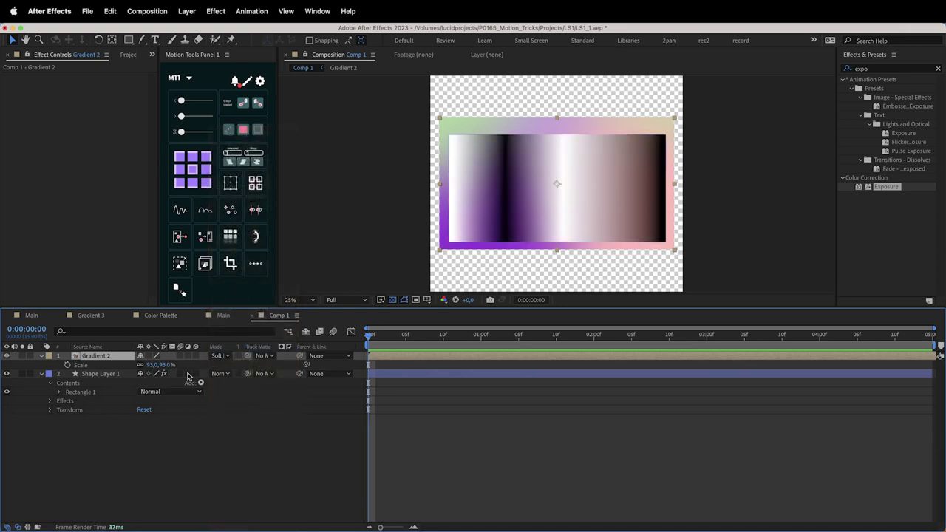
click(122, 375)
drag(95, 121, 167, 125)
key(super+z)
Step: Compare the Overlay and Soft Light blending modes on the Gradient 2 layer, ending on Overlay
click(219, 357)
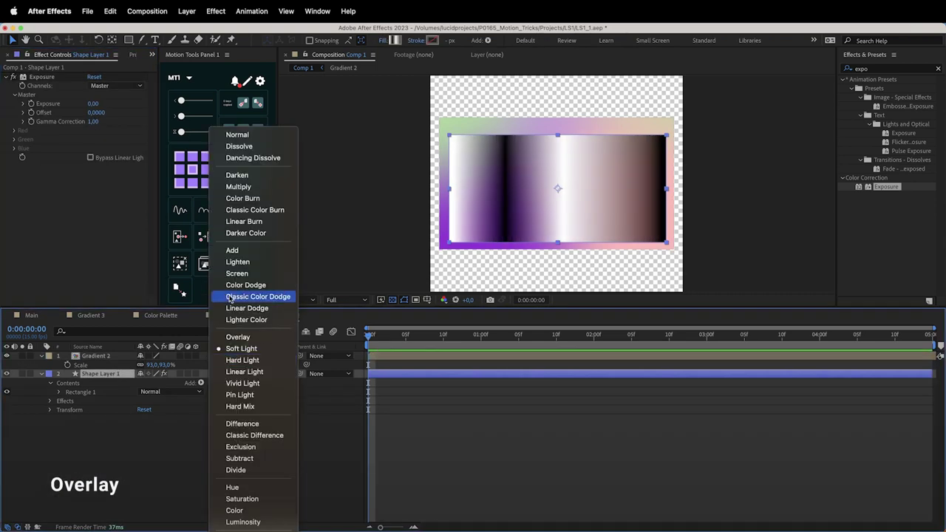
click(241, 338)
key(period)
key(period)
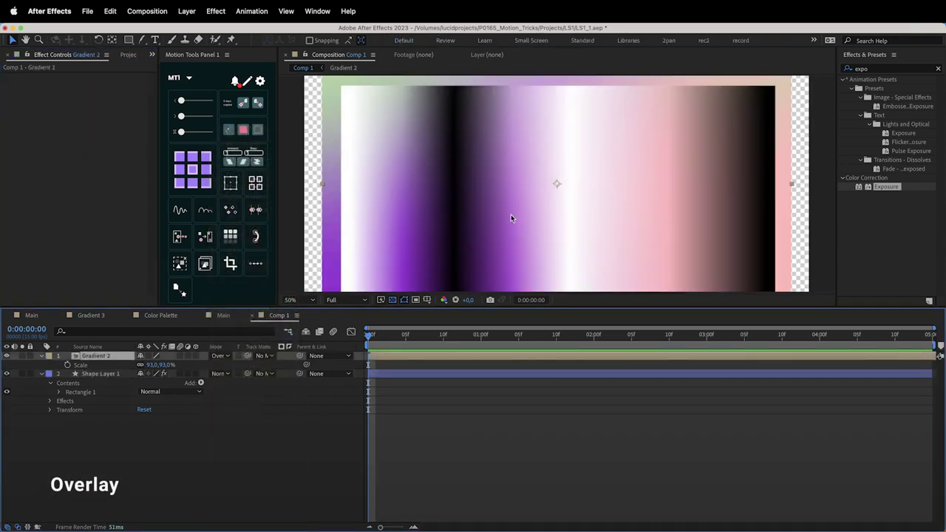
click(220, 355)
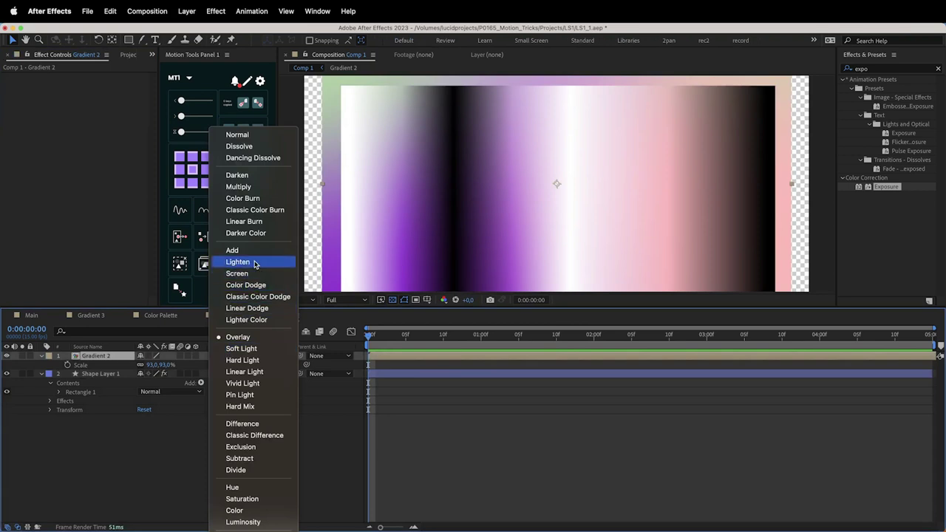
click(243, 349)
click(220, 358)
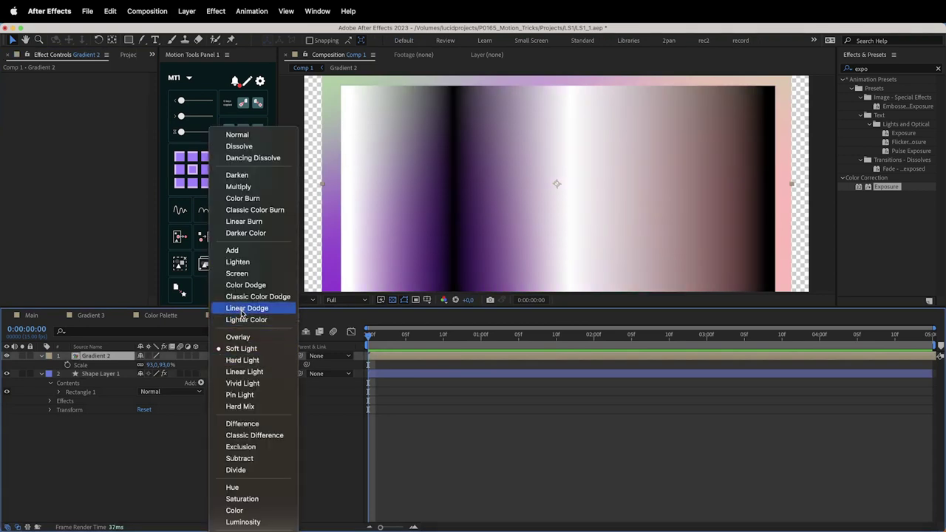
click(233, 334)
Step: Set Gradient 2's blending mode to Hard Light and try different gamma correction values on Shape Layer 1's Exposure effect
click(214, 356)
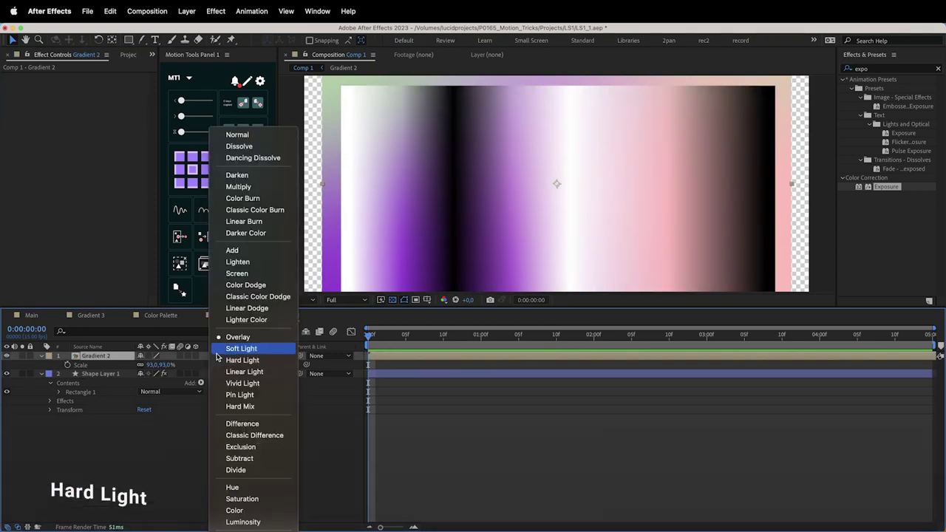
click(226, 359)
click(206, 375)
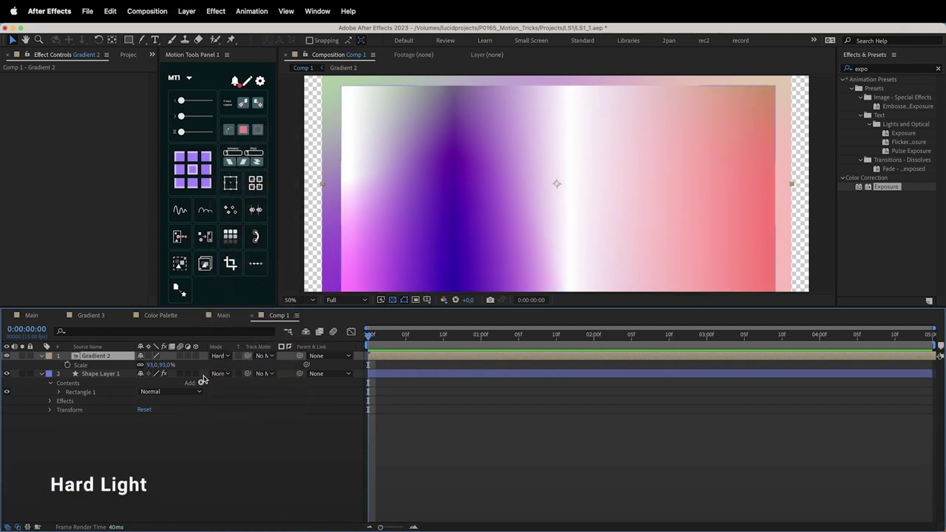
drag(94, 121, 42, 137)
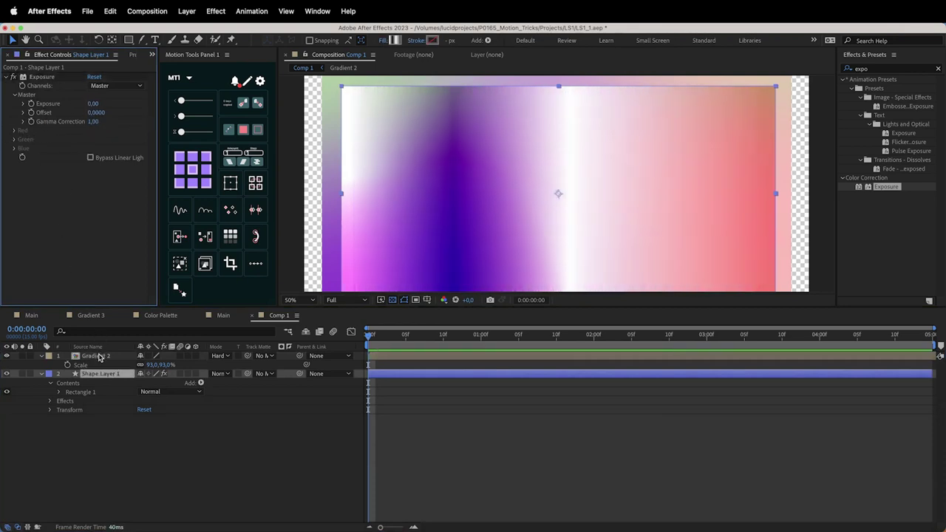
Step: Apply the Exposure effect to the Gradient 2 layer and try out its gamma correction
click(100, 357)
double_click(885, 187)
drag(92, 121, 55, 120)
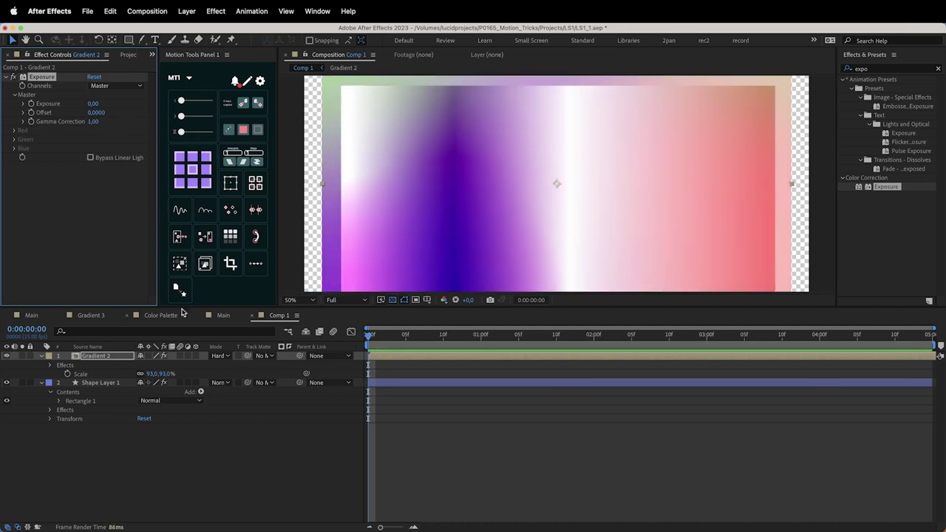
Step: Try the Linear Light, Vivid Light and Pin Light blending modes on Gradient 2, returning to Vivid Light
click(219, 355)
click(244, 371)
click(241, 358)
click(242, 382)
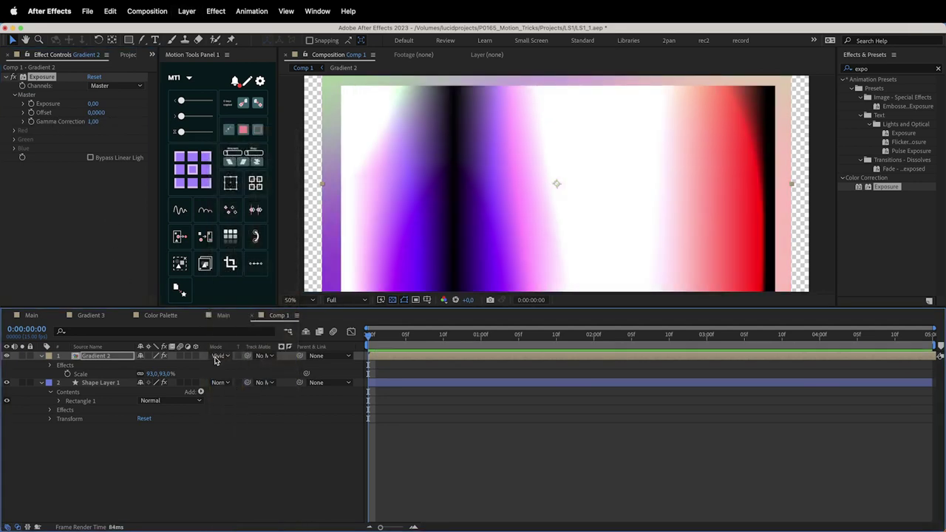
click(241, 358)
click(239, 395)
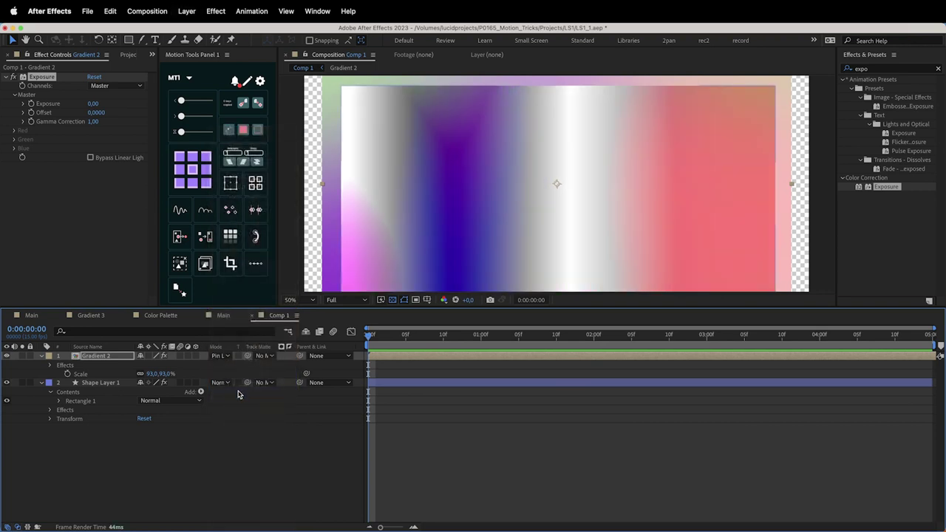
key(shift+minus)
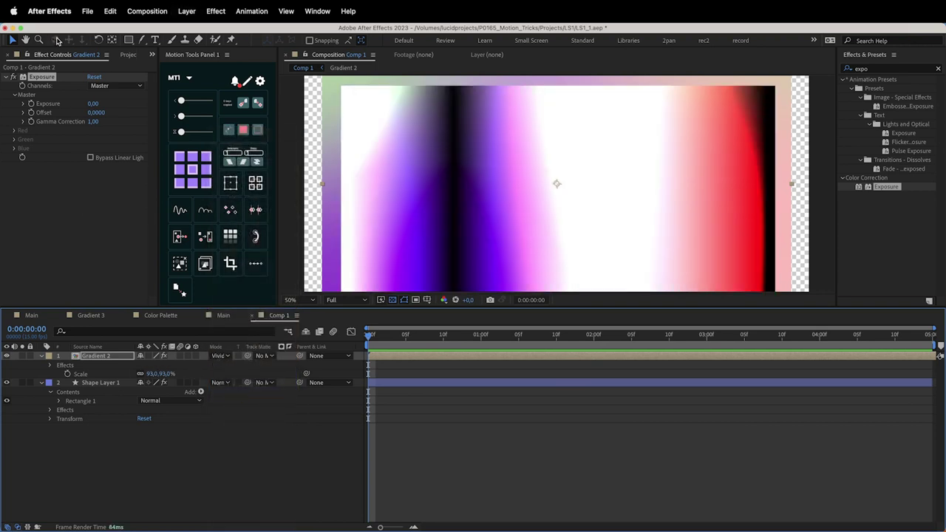
Step: Delete the Exposure effect from the Gradient 2 layer
mouse_move(92, 106)
mouse_down()
mouse_move(22, 109)
mouse_move(92, 106)
mouse_up()
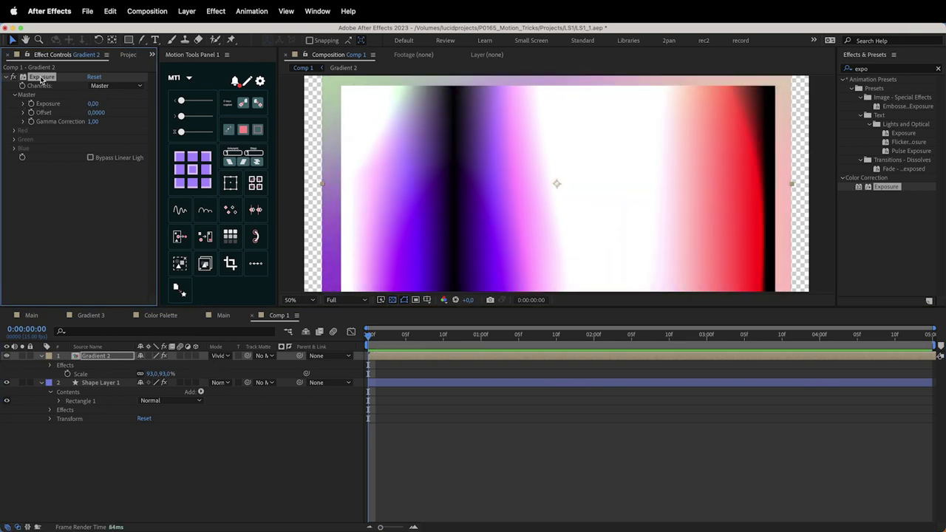
key(Delete)
Step: Set the exposure in Shape Layer 1's Exposure effect to 0.61
click(92, 374)
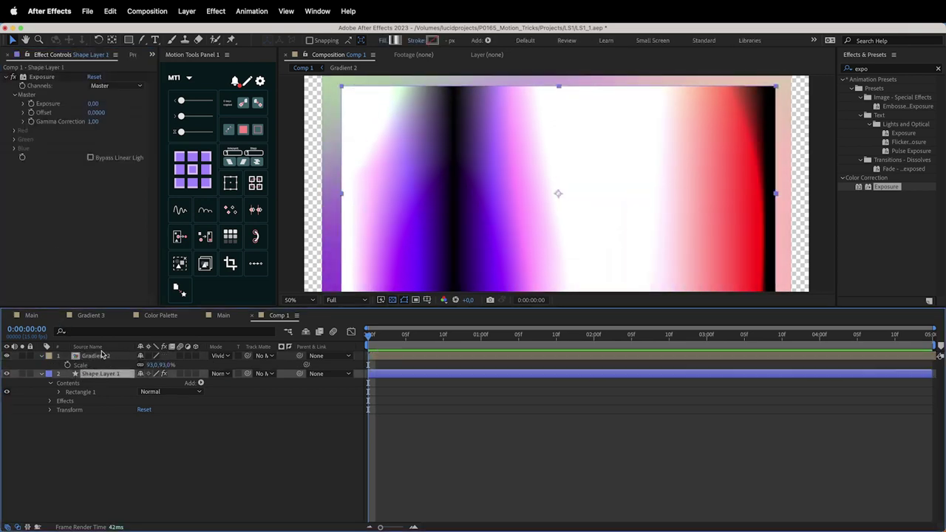
drag(91, 122, 128, 385)
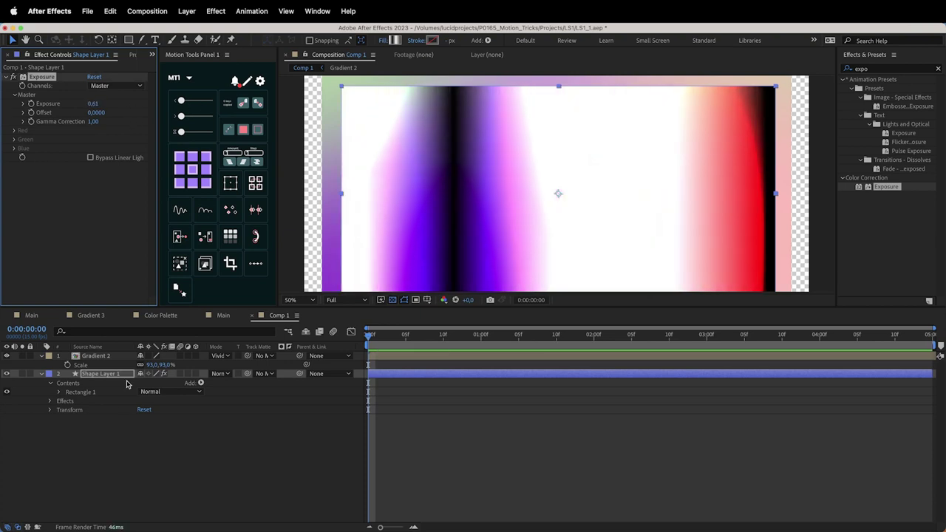
Step: Set the Gradient 2 layer's blending mode back to Normal
click(214, 357)
click(252, 133)
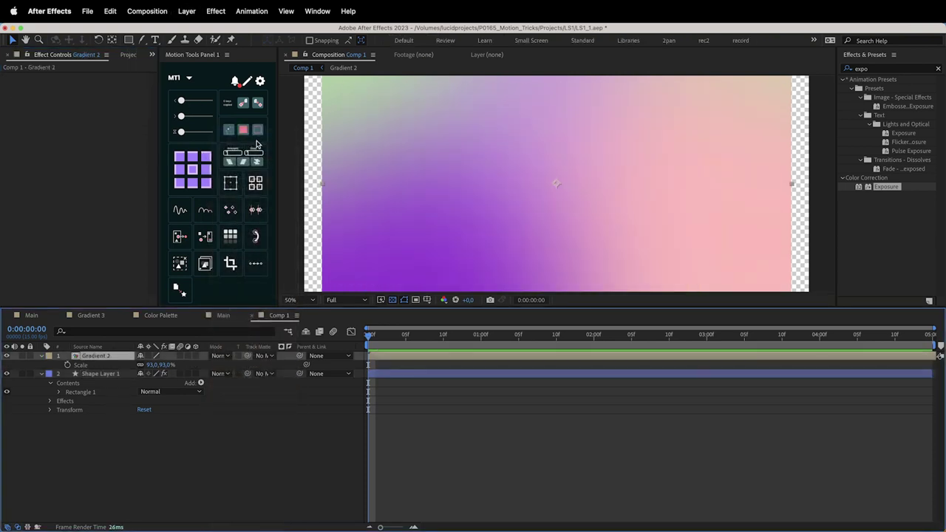
key(comma)
key(comma)
Step: Cycle forward and backward through the blending modes on the Gradient 2 layer to preview their effect over Shape Layer 1
click(127, 373)
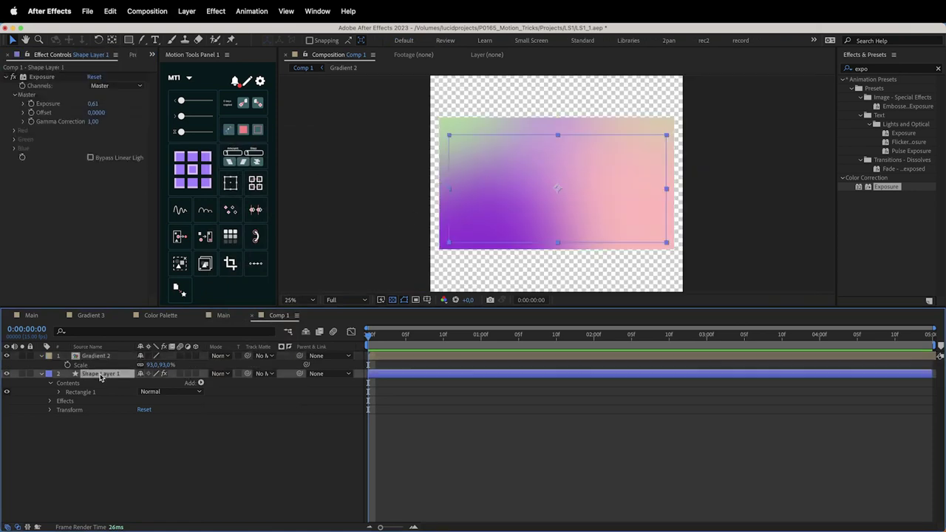
click(111, 358)
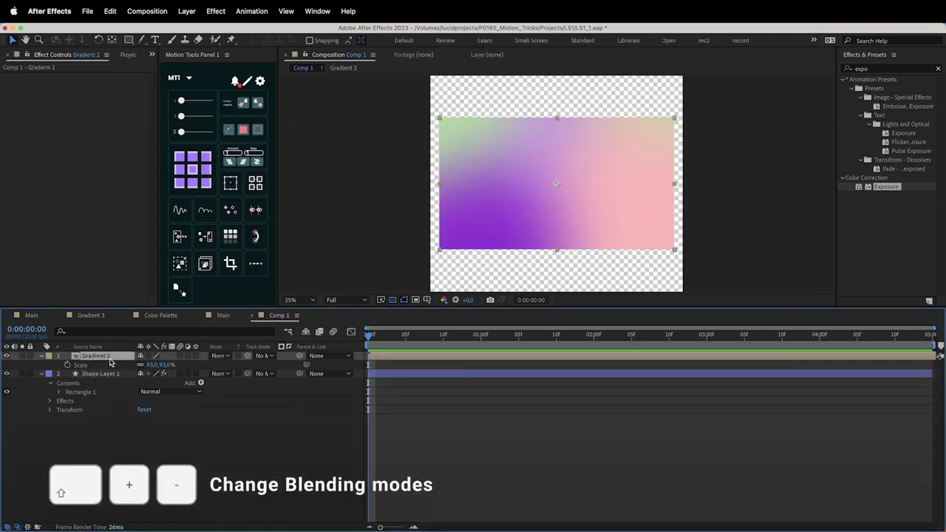
key(shift+equal)
key(shift+equal)
key(shift+equal)
key(shift+equal)
key(shift+equal)
key(shift+equal)
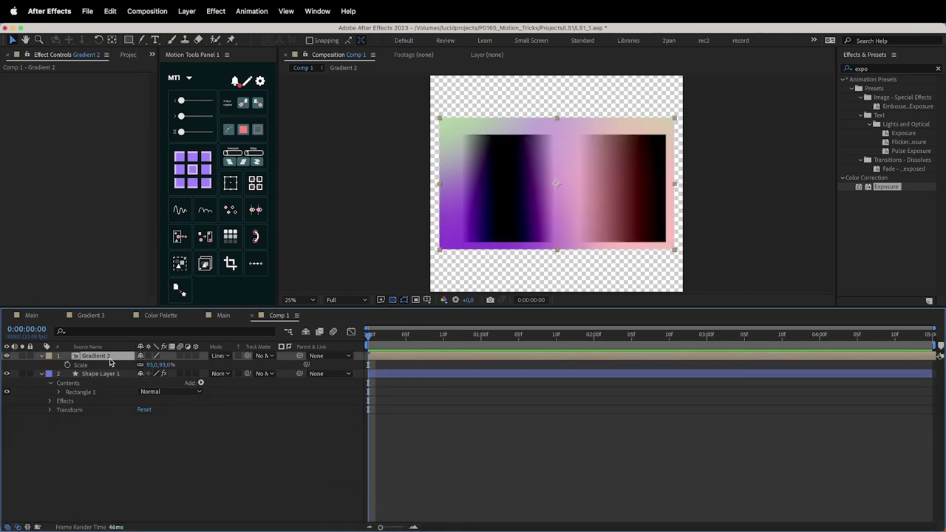
key(shift+equal)
key(shift+equal)
key(shift+equal)
key(shift+equal)
key(shift+minus)
key(shift+minus)
key(shift+minus)
key(shift+minus)
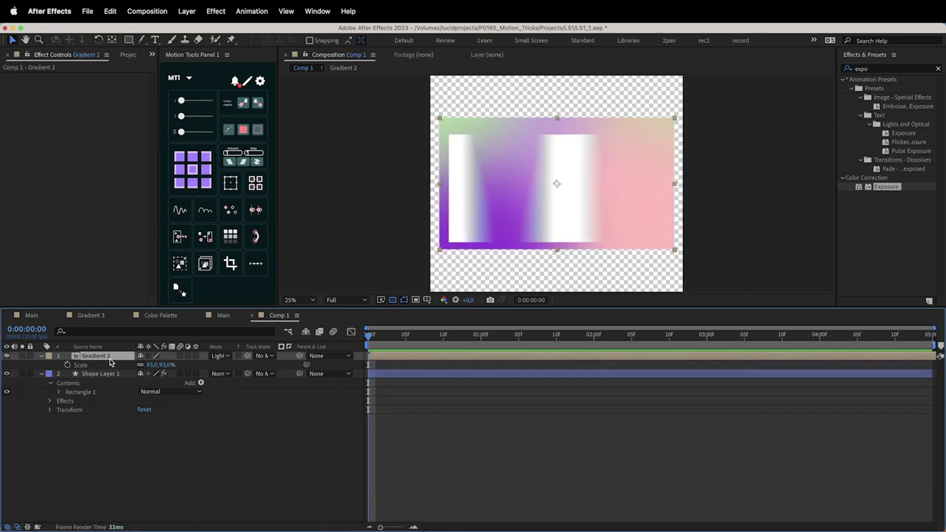
key(shift+equal)
key(shift+equal)
key(shift+equal)
key(shift+equal)
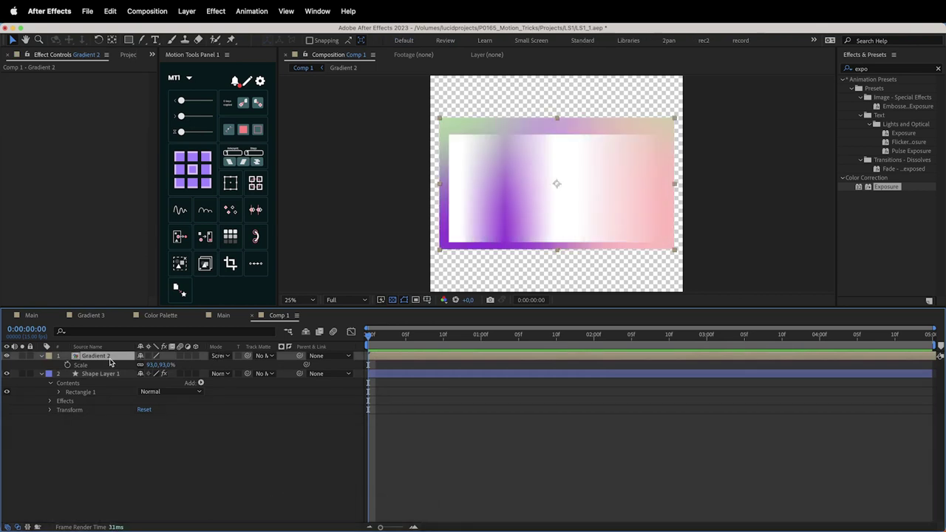
key(shift+minus)
key(shift+minus)
key(shift+minus)
key(shift+minus)
key(shift+minus)
key(shift+minus)
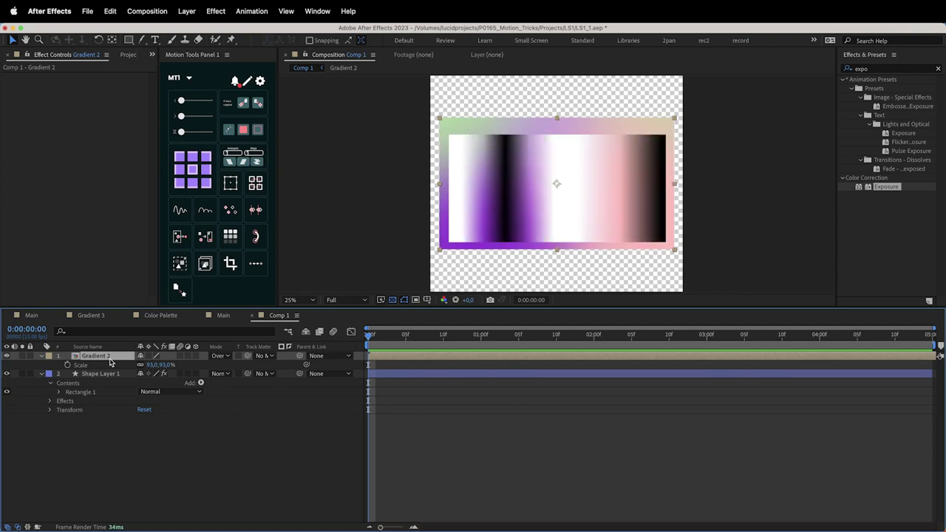
key(shift+minus)
Step: Set Gradient 2's blending mode to Overlay, comparing it briefly with Soft Light and Hard Light
click(219, 355)
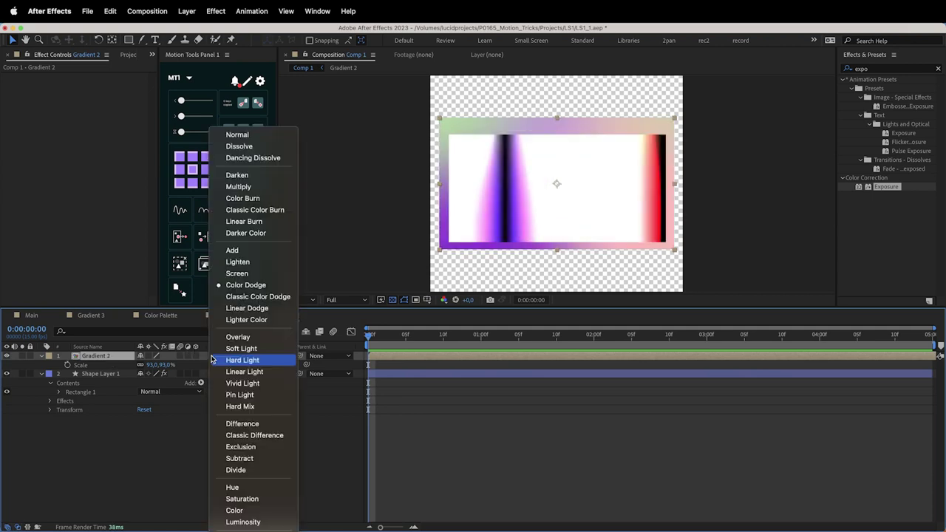
click(224, 339)
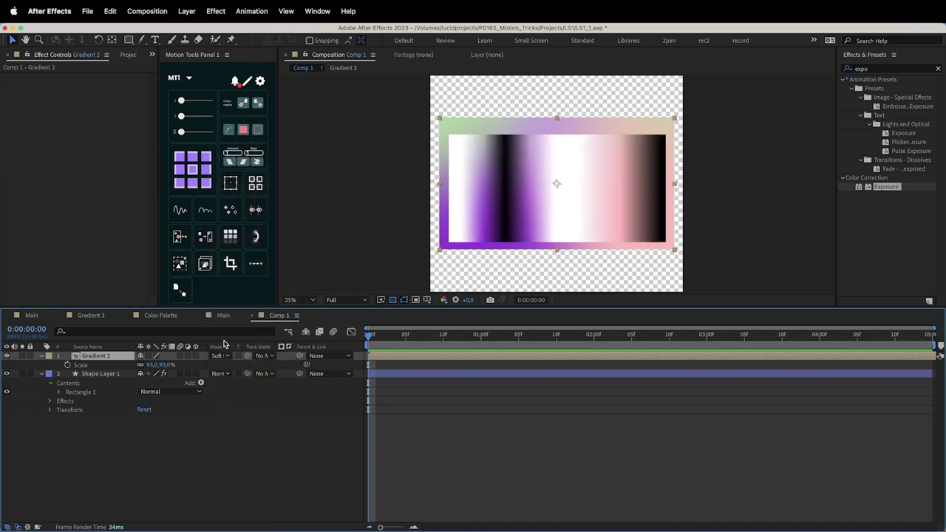
key(shift+equal)
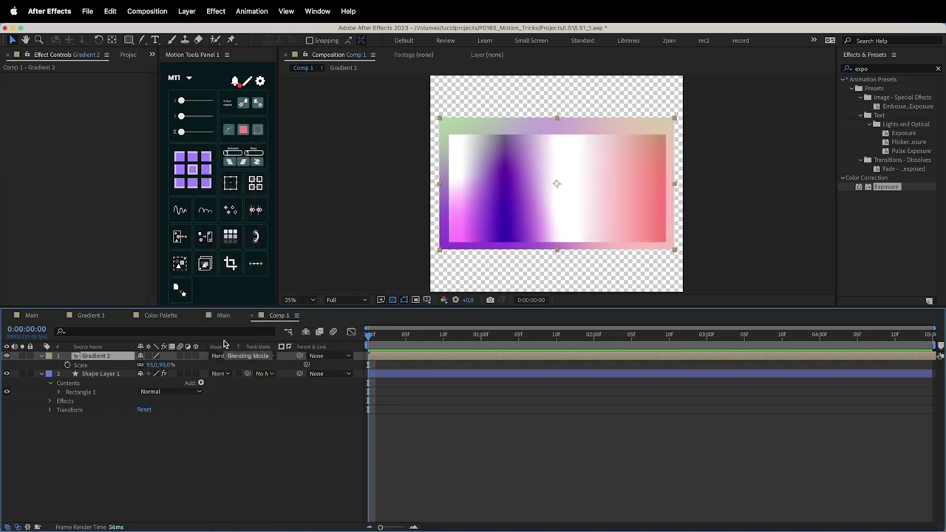
key(shift+minus)
key(shift+minus)
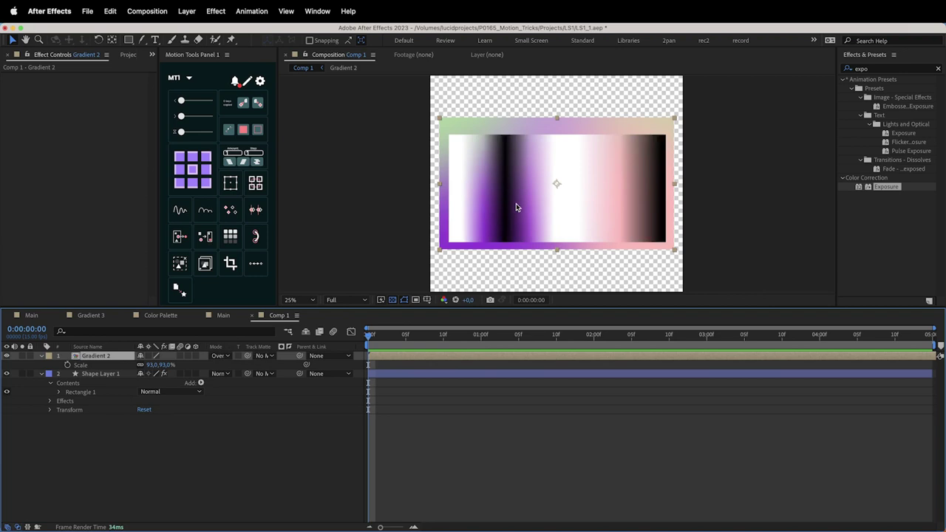
Step: Try a gamma correction of 2.69 and a different exposure on Shape Layer 1's Exposure effect, undoing both changes
key(period)
click(104, 373)
drag(92, 123, 176, 116)
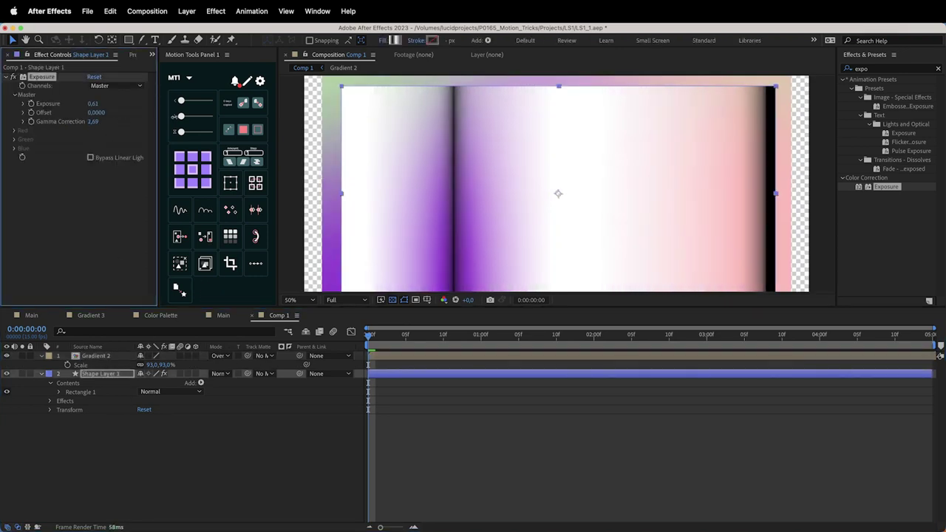
key(super+z)
mouse_move(95, 105)
mouse_down()
mouse_move(175, 103)
mouse_move(80, 113)
mouse_move(116, 112)
mouse_move(93, 112)
mouse_move(104, 112)
mouse_up()
key(super+z)
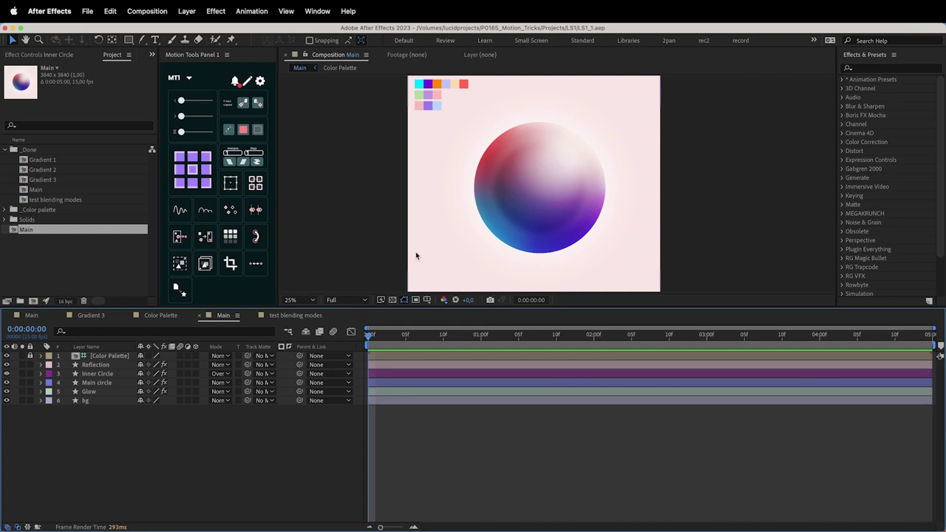
Step: Examine the 4-Color Gradient effect and its point positions on the Main circle layer of the Main composition
click(103, 373)
click(99, 382)
click(50, 55)
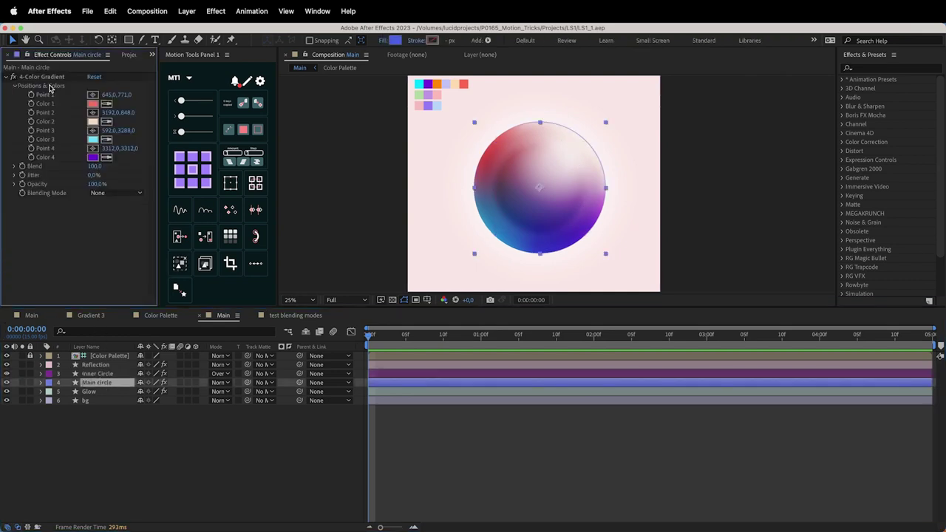
click(46, 77)
Step: Create a 3840 × 2160 composition named Grad 1 at 15 frames per second with a 5-second duration
click(129, 55)
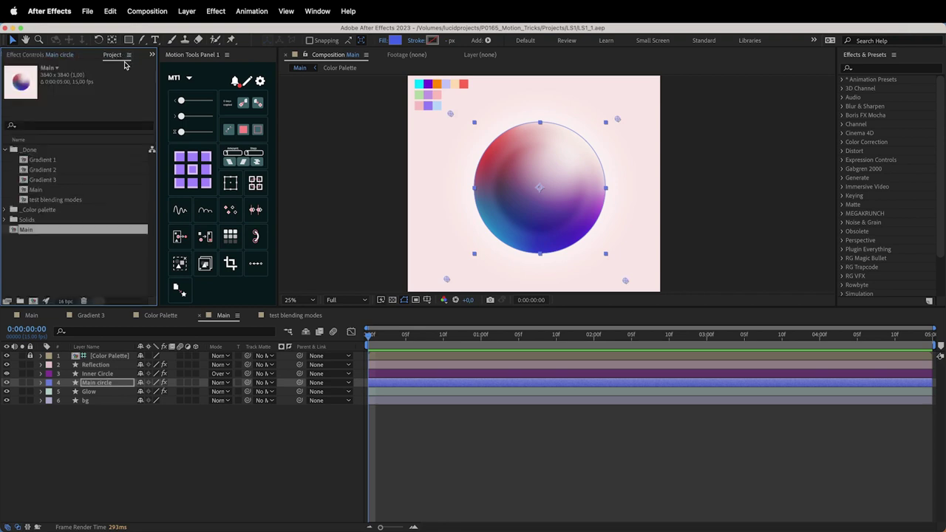
click(34, 301)
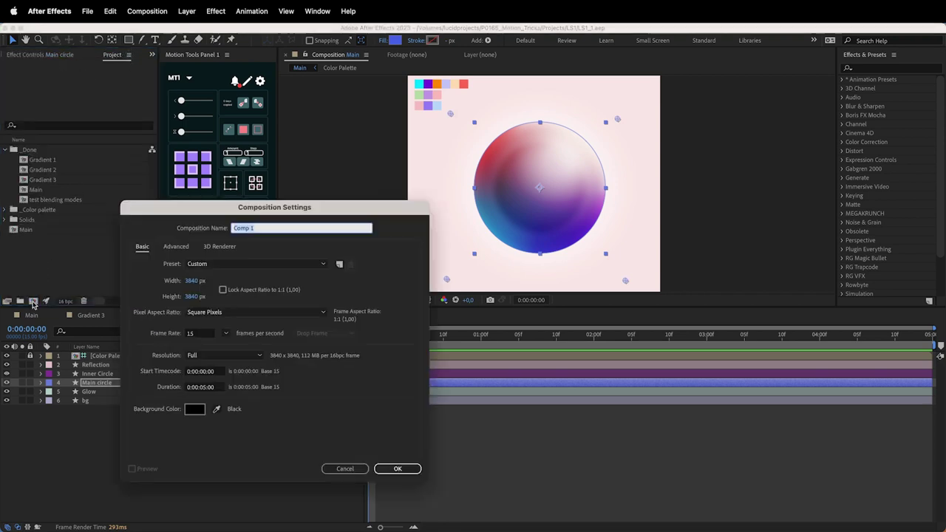
click(191, 297)
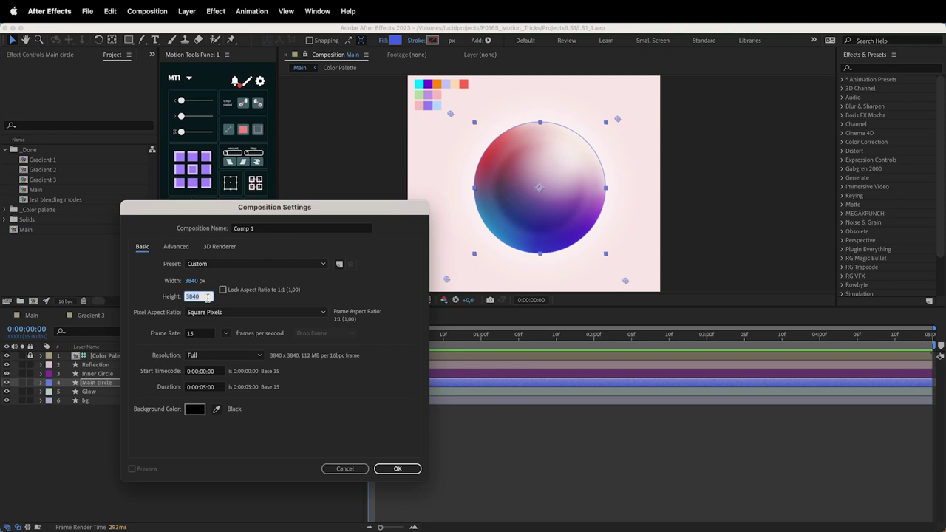
text(4)
text(160)
click(396, 467)
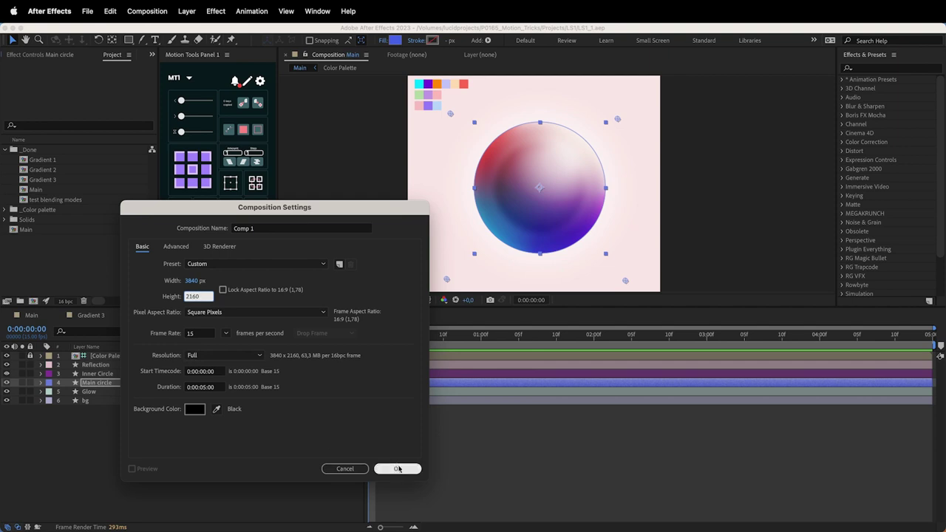
click(192, 333)
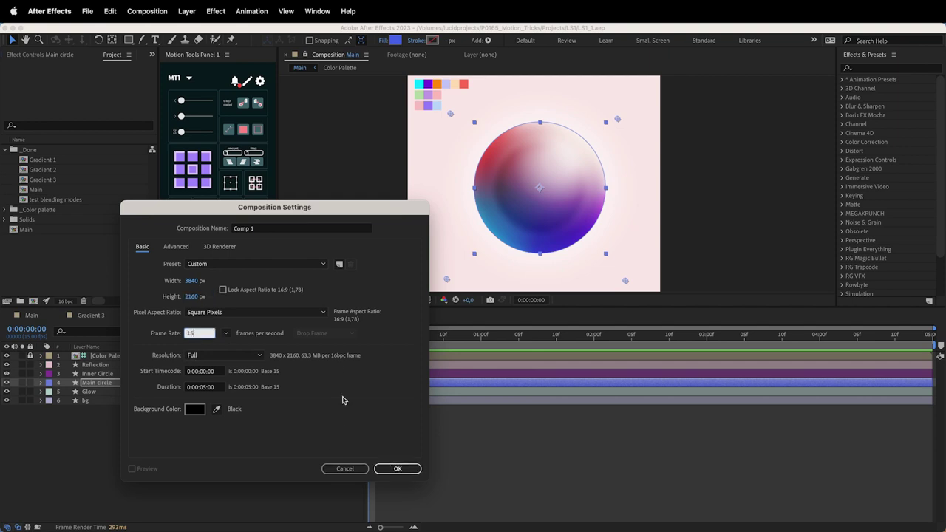
click(218, 373)
click(215, 386)
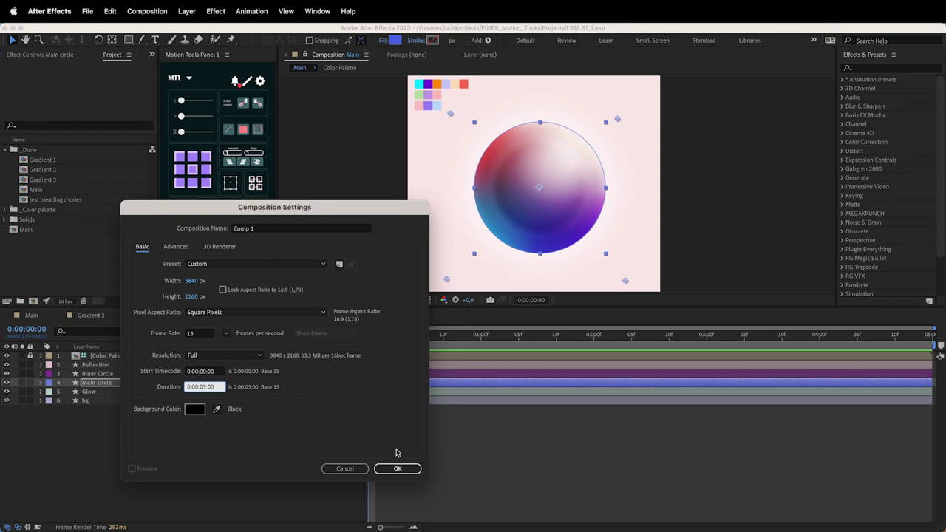
click(257, 229)
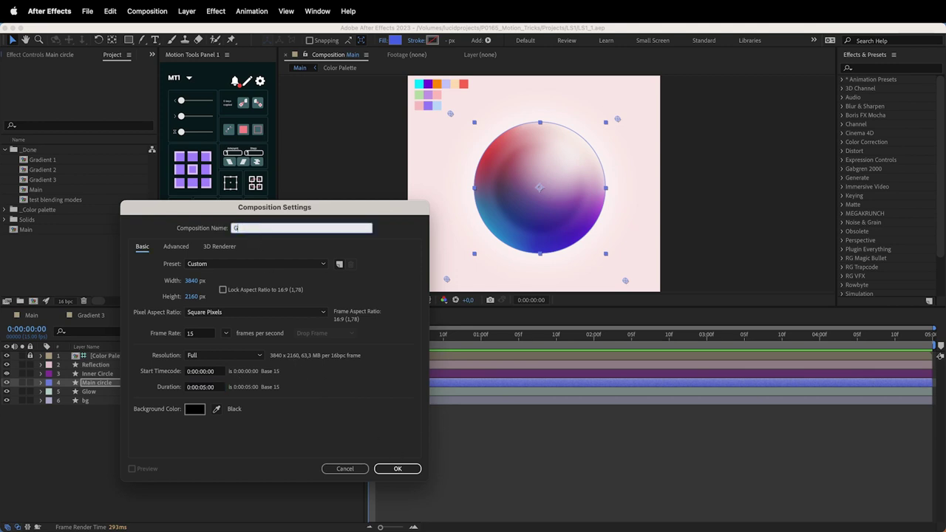
key(Return)
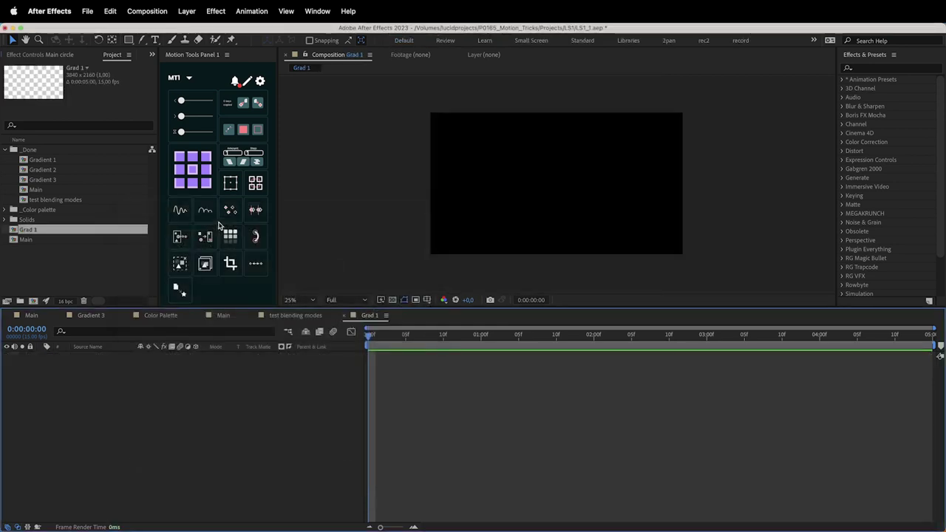
Step: Add a rectangle shape layer filling the Grad 1 frame and paste the copied 4-Color Gradient effect onto it
double_click(131, 41)
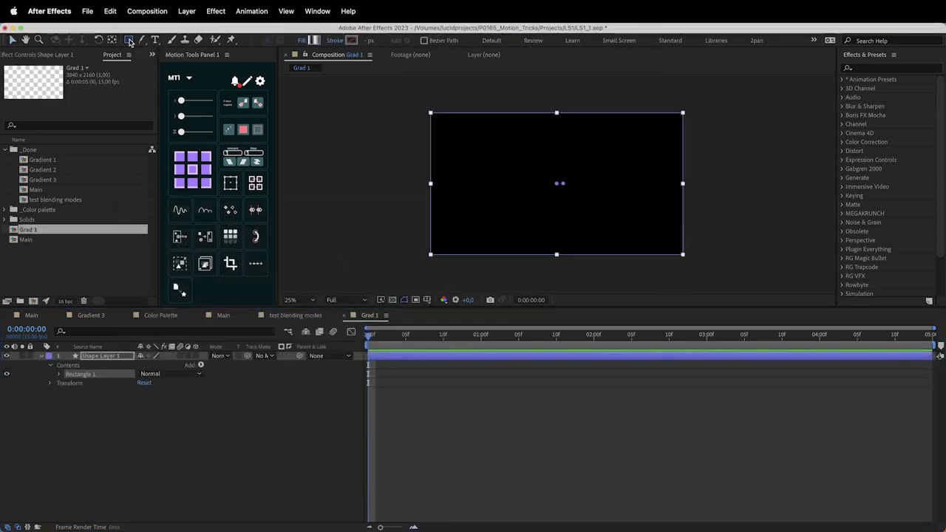
key(super+v)
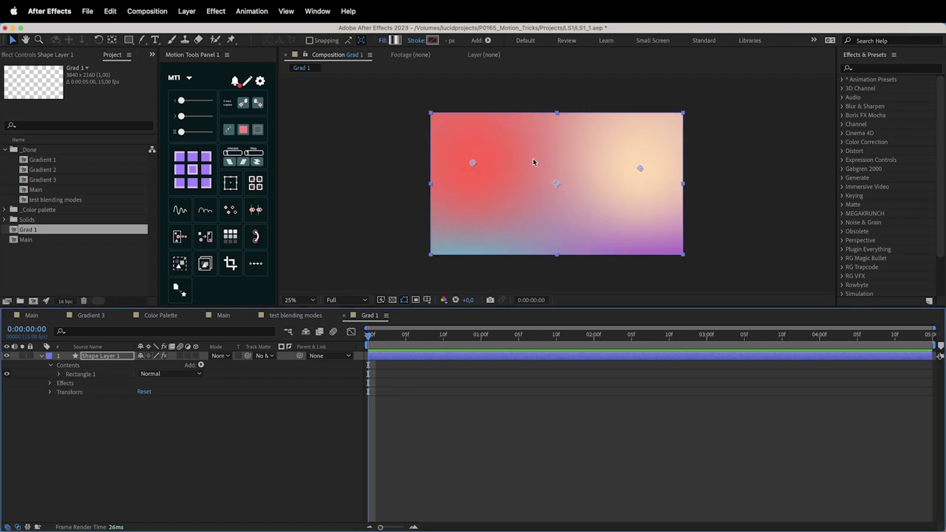
key(F3)
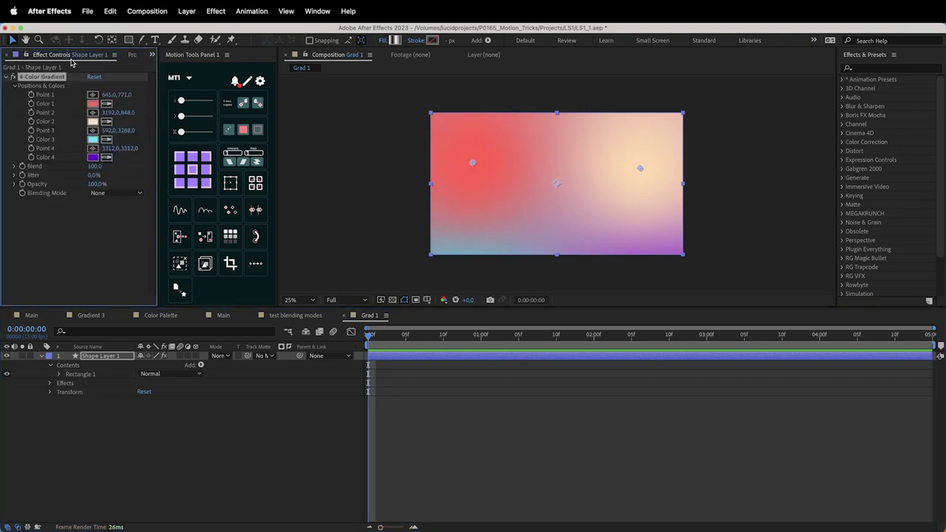
Step: Reposition Shape Layer 1's gradient points to about 613, 467; 3152, 688; 416, 2504; and 3152, 2384 to suit the wide frame
drag(637, 172, 637, 158)
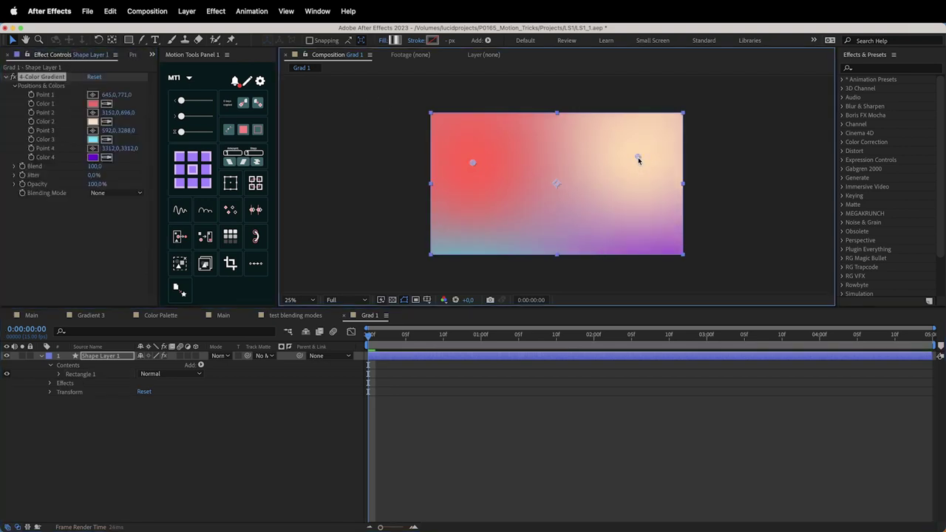
drag(473, 164, 478, 113)
drag(457, 267, 445, 215)
drag(636, 267, 625, 208)
scroll(625, 207, up, 3)
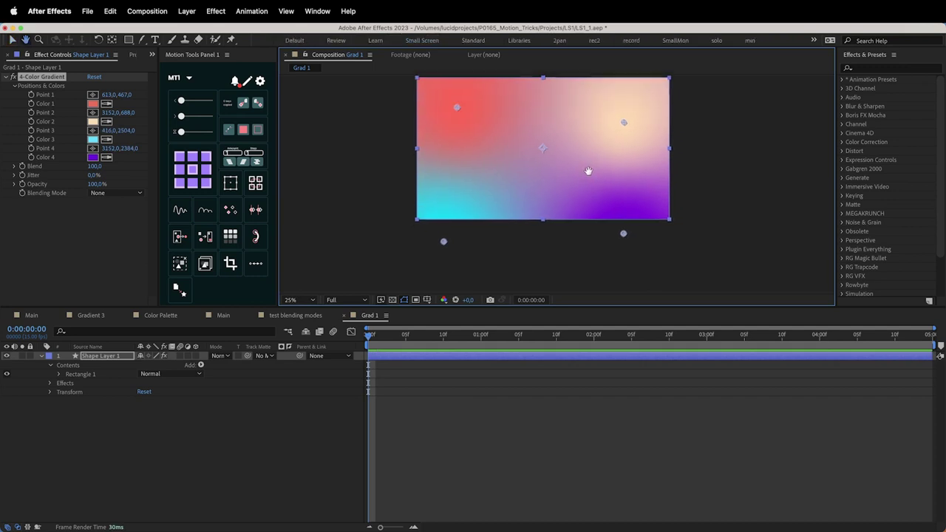
Step: Duplicate the gradient shape layer and place the Color Palette composition over the frame's upper-left corner
key(super+d)
key(super+d)
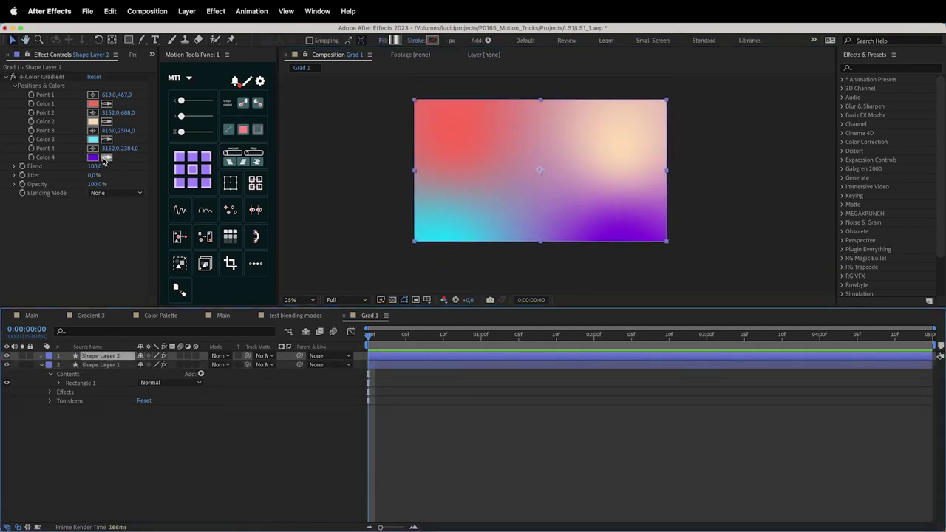
key(super+0)
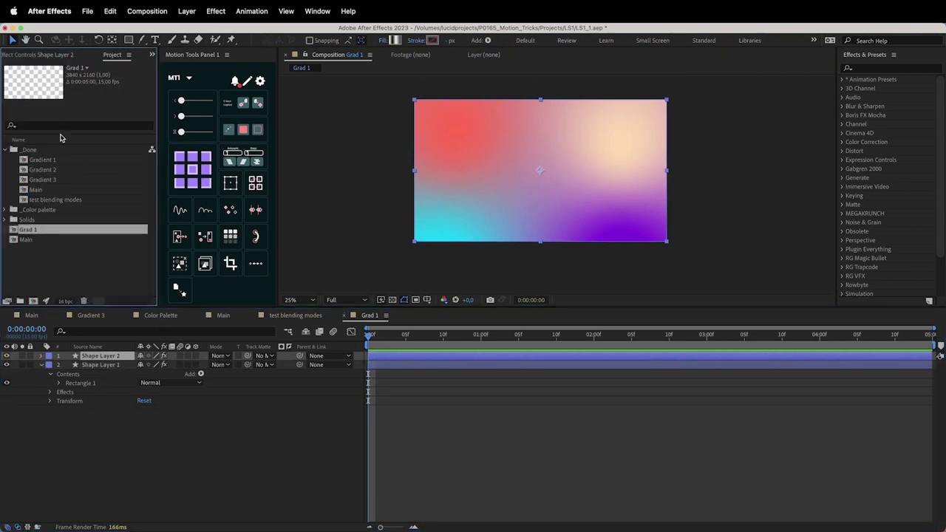
click(49, 210)
click(6, 209)
drag(57, 219, 447, 134)
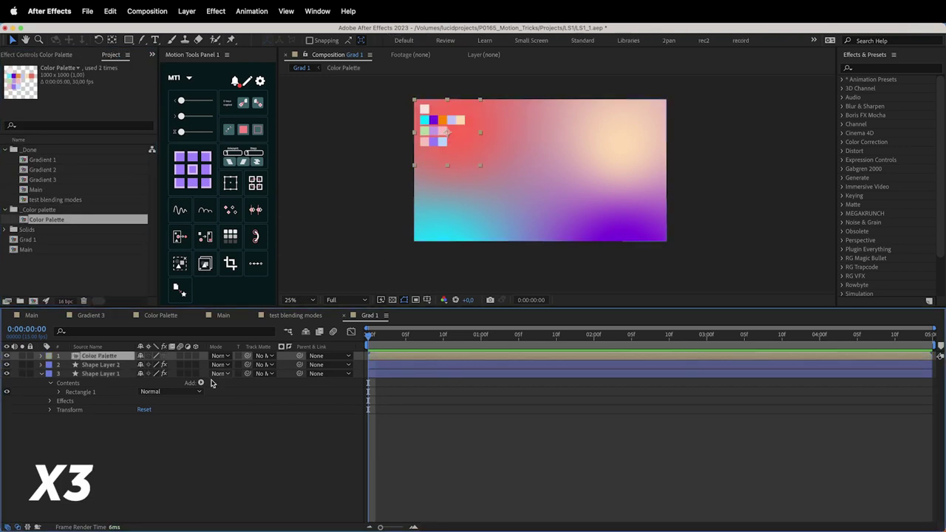
Step: Sample palette swatches for Shape Layer 2's gradient: lavender for Color 1, purple for Color 3 and pink for Color 4
click(29, 364)
key(F3)
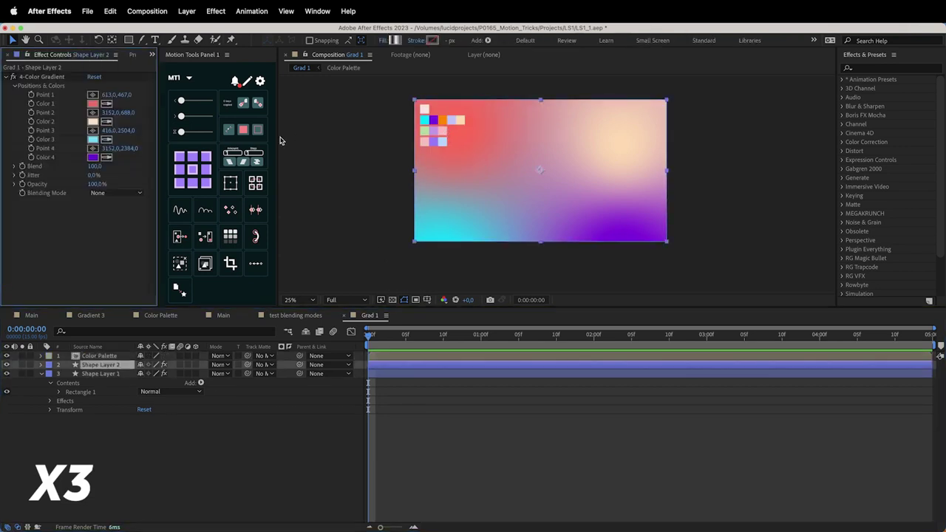
click(107, 103)
click(451, 118)
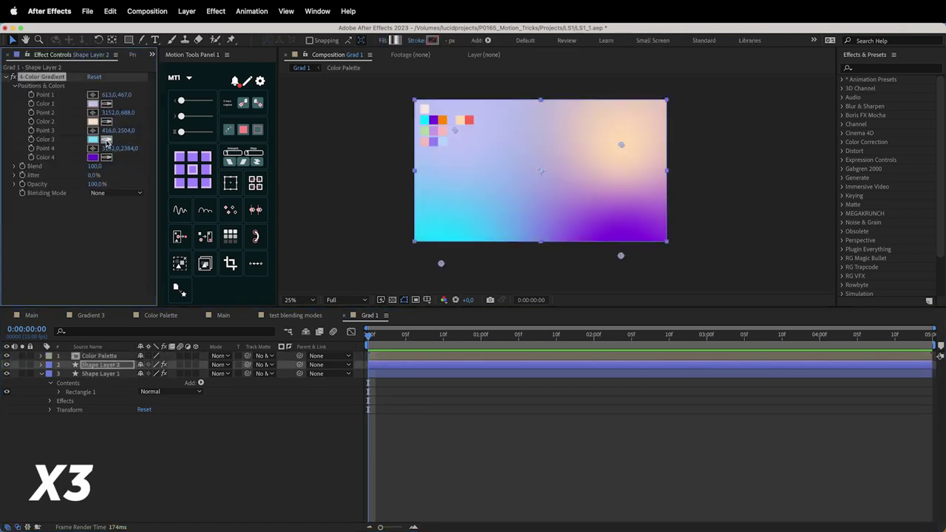
click(434, 120)
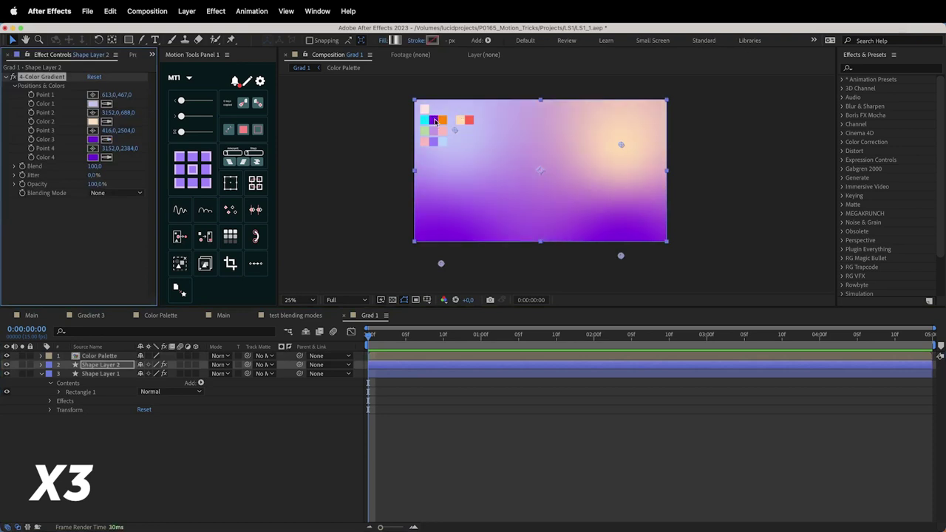
click(106, 157)
click(461, 121)
click(106, 158)
click(442, 132)
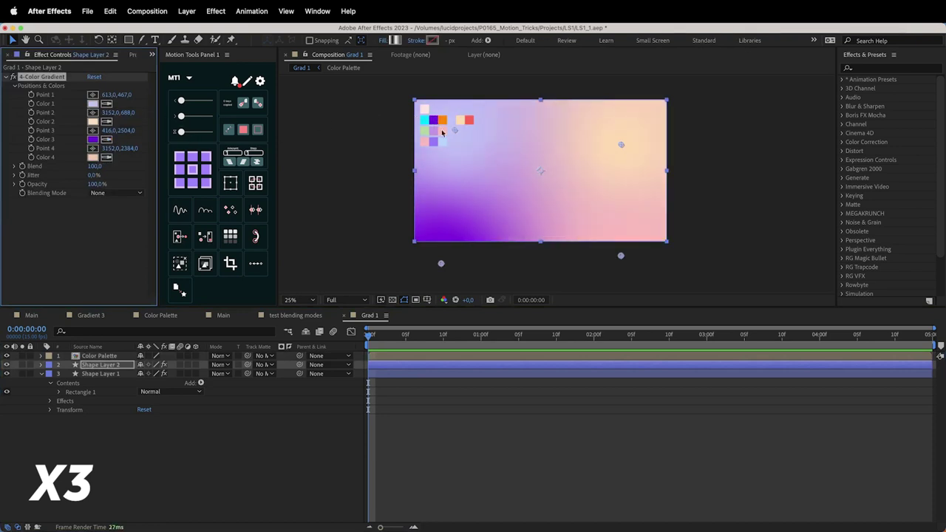
Step: Compare the two gradients by toggling Shape Layer 2's visibility
key(space)
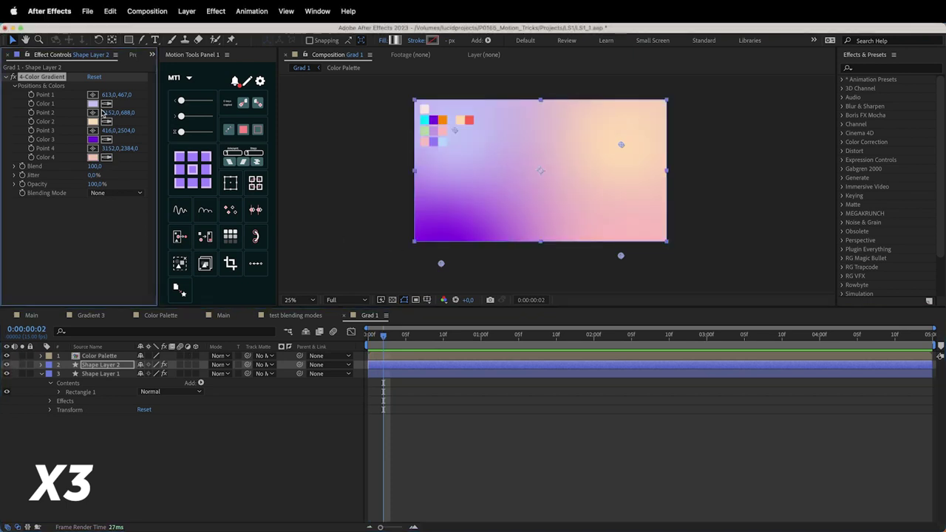
click(7, 364)
click(7, 364)
click(7, 364)
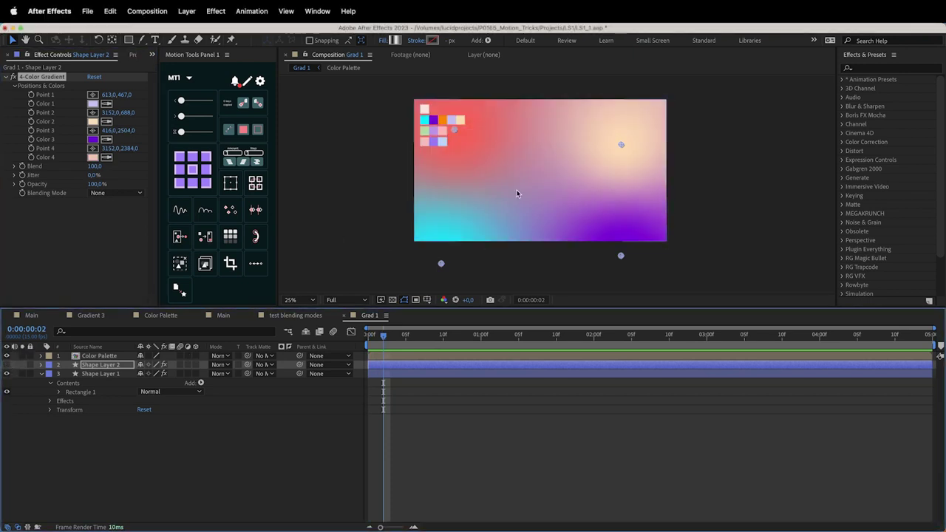
Step: Try moving Shape Layer 2's gradient Point 1 toward the frame's centre with the layer hidden, and undo the changes
scroll(522, 175, up, 1)
drag(526, 195, 529, 210)
key(space)
key(space)
drag(360, 109, 366, 124)
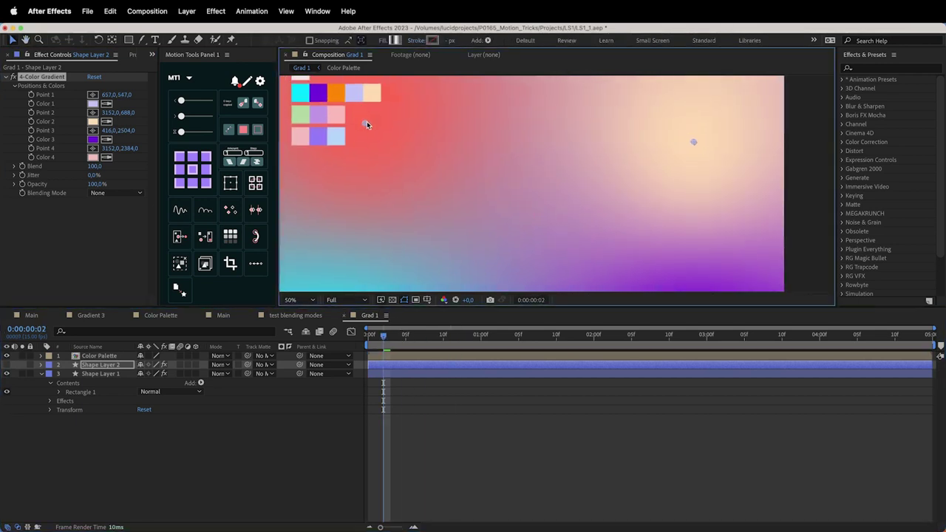
drag(559, 195, 464, 181)
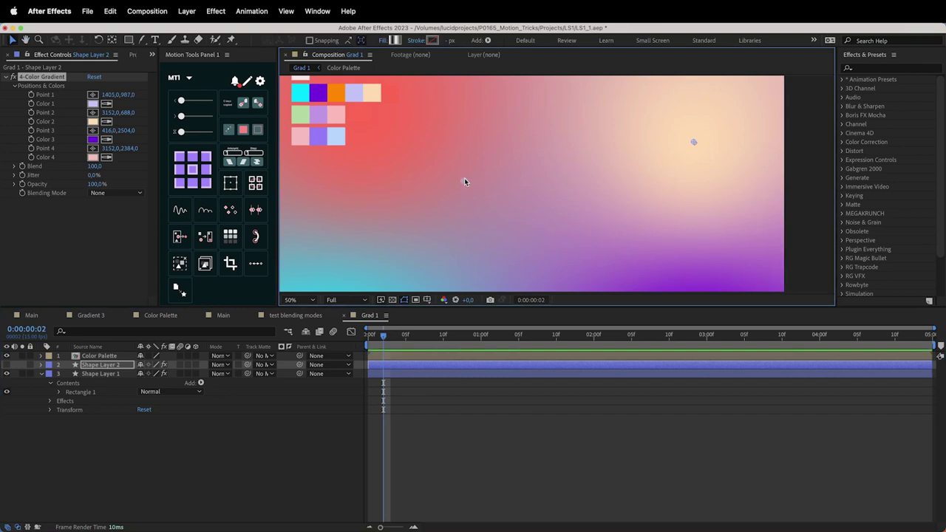
key(super+z)
key(super+z)
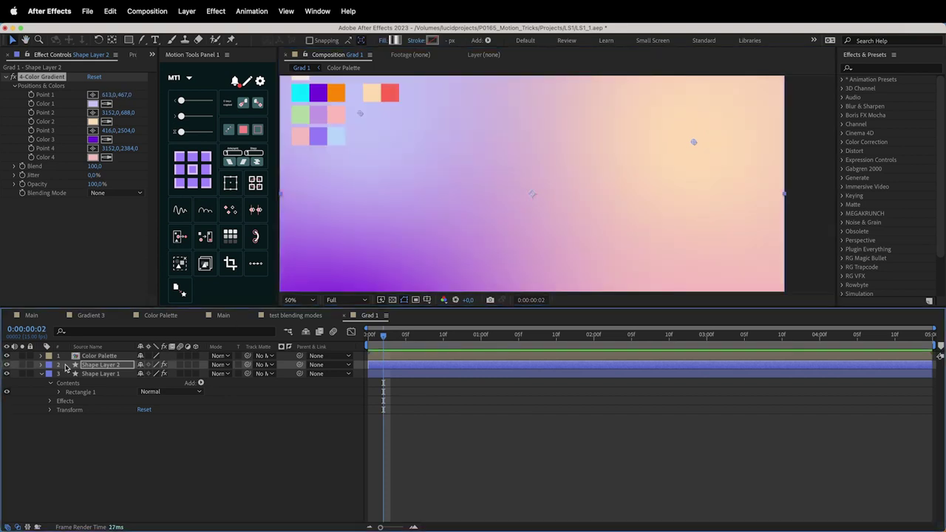
Step: Set Shape Layer 2's blending mode to Lighten
click(220, 365)
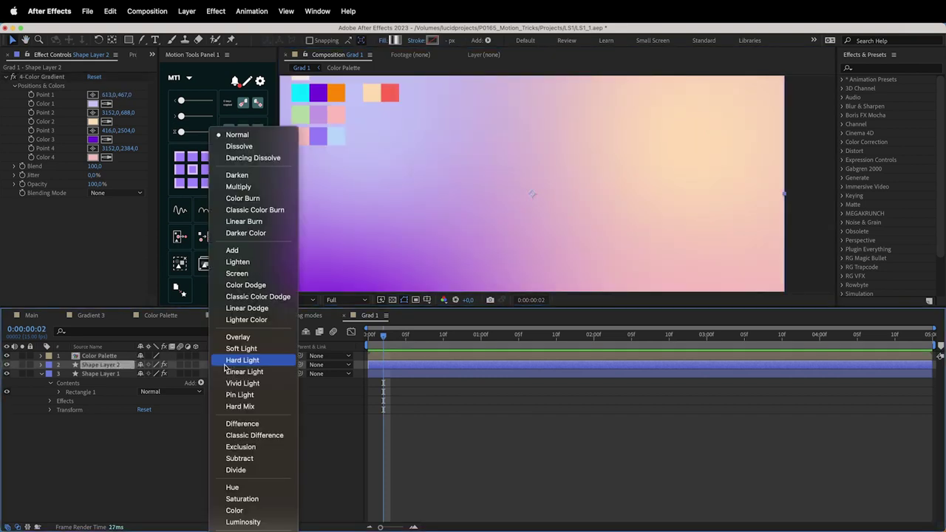
key(Escape)
key(shift+super+z)
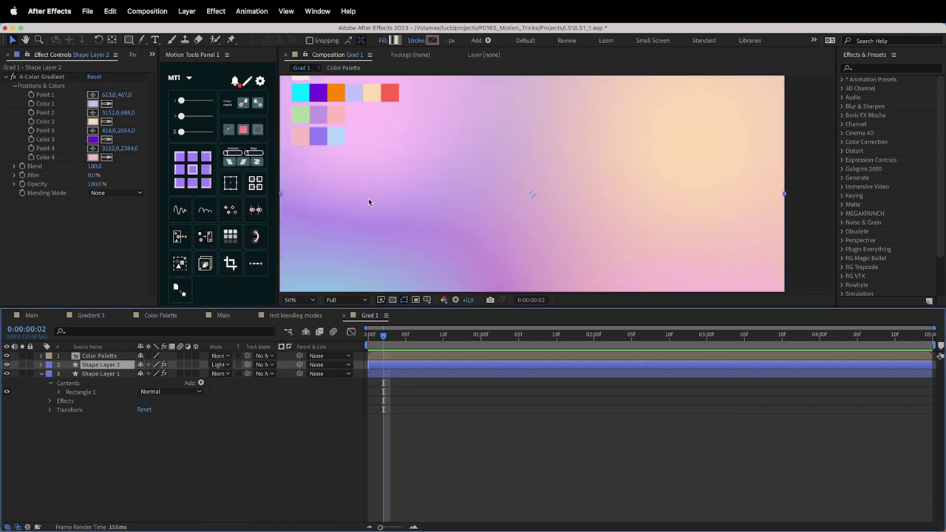
Step: Try different positions for Shape Layer 2's gradient Points 1, 2 and 3 nearer the middle of the frame
click(46, 78)
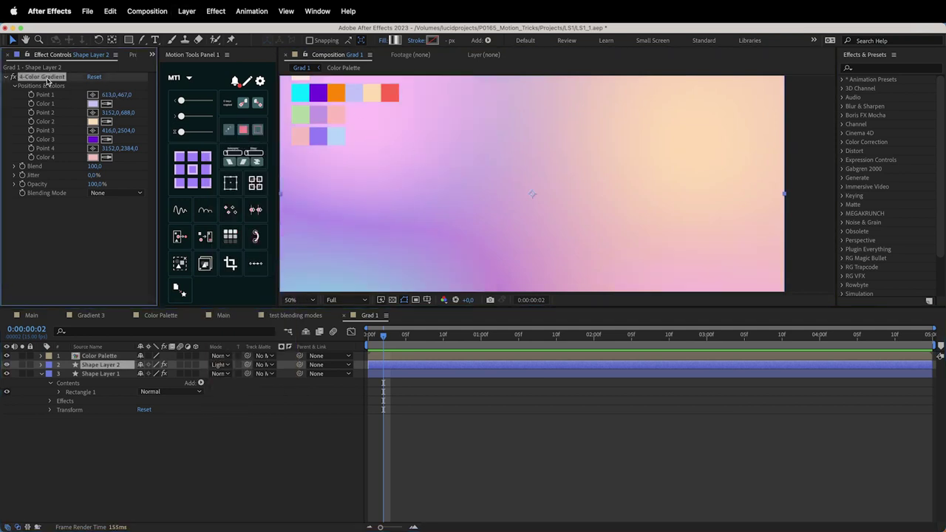
click(360, 116)
drag(361, 116, 483, 142)
mouse_move(692, 144)
mouse_down()
mouse_move(564, 199)
mouse_move(703, 264)
mouse_move(688, 113)
mouse_move(692, 127)
mouse_up()
key(comma)
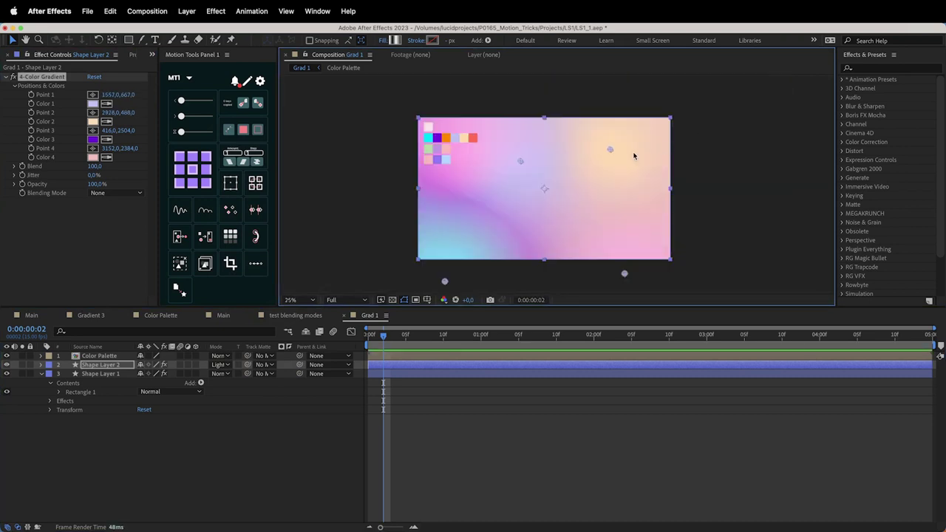
drag(445, 283, 540, 138)
key(period)
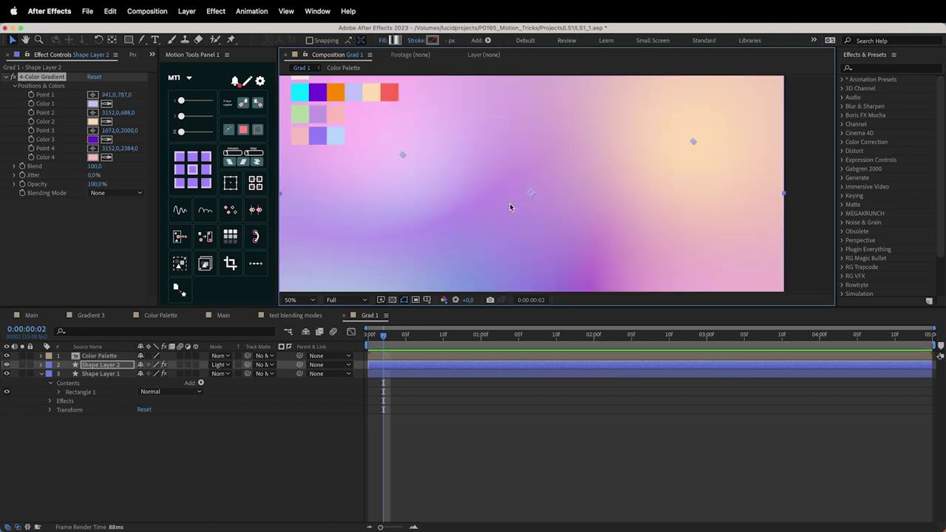
Step: Position Shape Layer 2's gradient Point 1 at about 1027, 735 and Point 3 at about 932, 2064
drag(504, 204, 530, 149)
drag(528, 259, 543, 104)
drag(415, 158, 428, 267)
scroll(532, 151, up, 2)
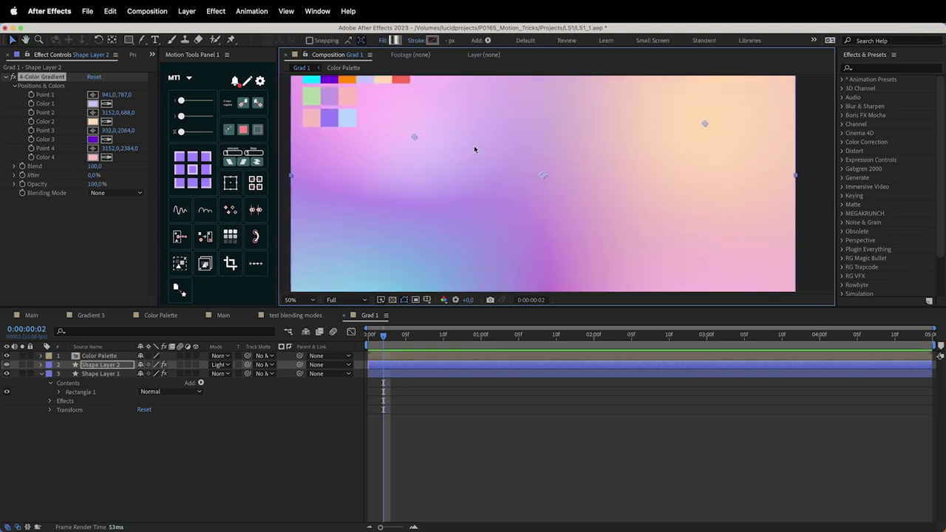
drag(426, 127, 424, 133)
Step: Switch Shape Layer 2 to Normal blending and try lowering its opacity to reveal the gradient beneath
click(220, 364)
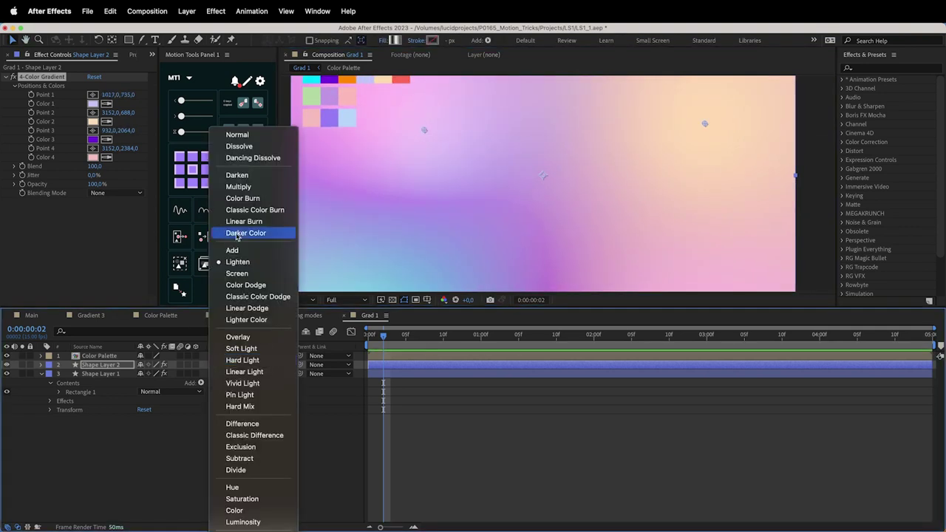
click(232, 133)
click(78, 365)
key(t)
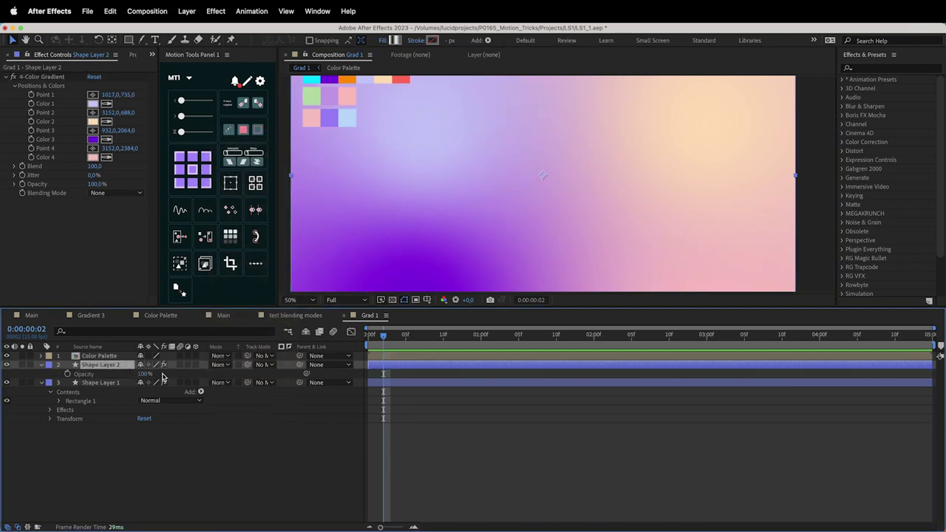
drag(148, 377, 108, 379)
Step: Move Shape Layer 2's gradient Point 1 to about 1161, 687 and set the layer's blending mode to Lighten
click(44, 77)
scroll(534, 160, down, 1)
drag(492, 157, 500, 153)
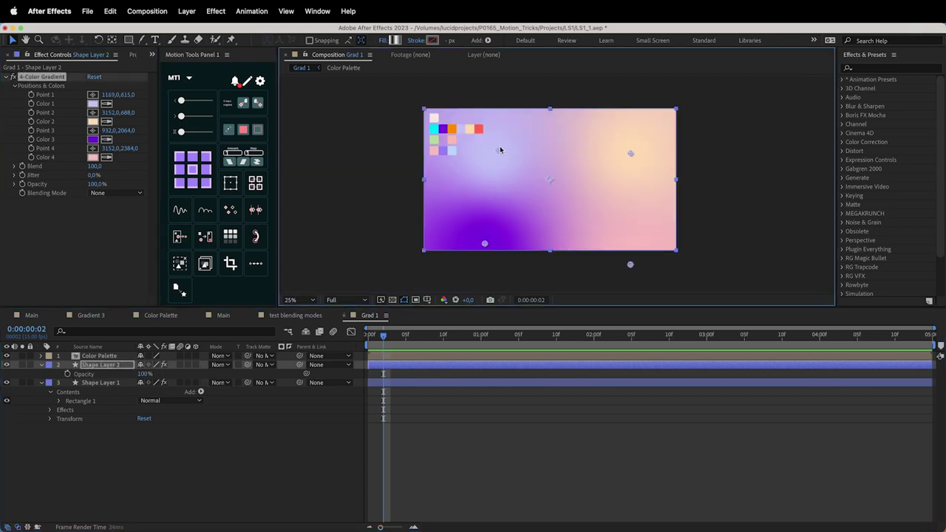
click(220, 365)
click(247, 264)
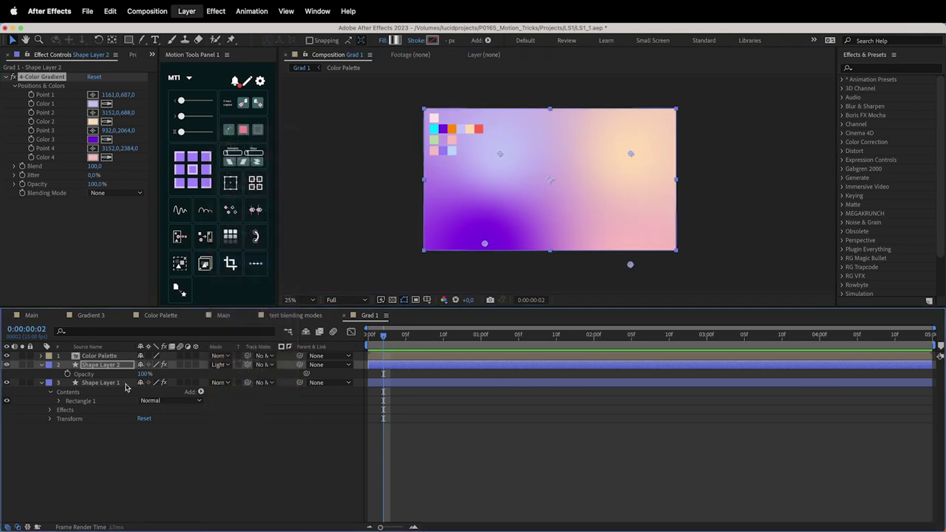
Step: Set position keyframes for Shape Layer 2's gradient Points 1 to 4 and align them at the start of the timeline
click(110, 372)
click(31, 105)
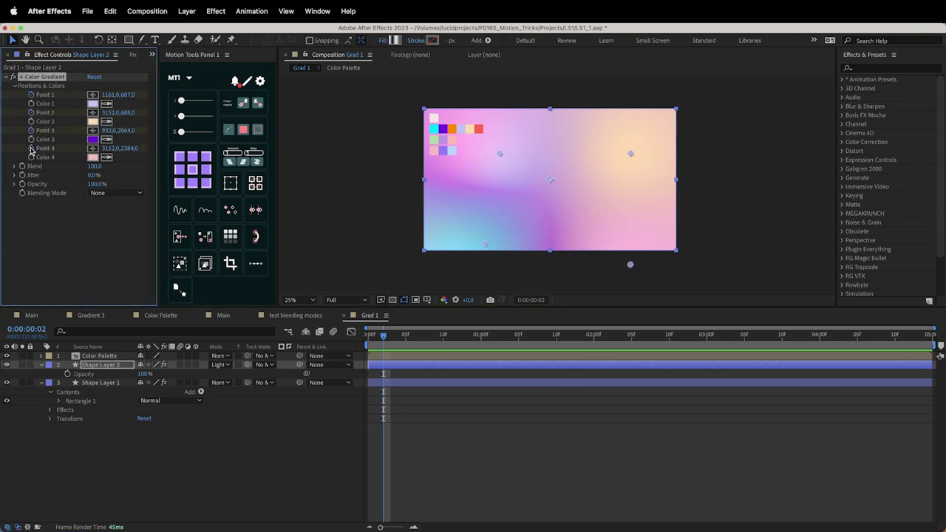
key(u)
drag(411, 378, 369, 413)
Step: Keyframe new gradient positions at 0:00:02:04, lowering Points 1 and 2 and raising Points 3 and 4, and preview the motion
drag(376, 335, 624, 336)
drag(498, 153, 516, 210)
drag(486, 245, 447, 188)
drag(630, 152, 585, 208)
drag(630, 266, 648, 178)
key(space)
drag(373, 346, 541, 334)
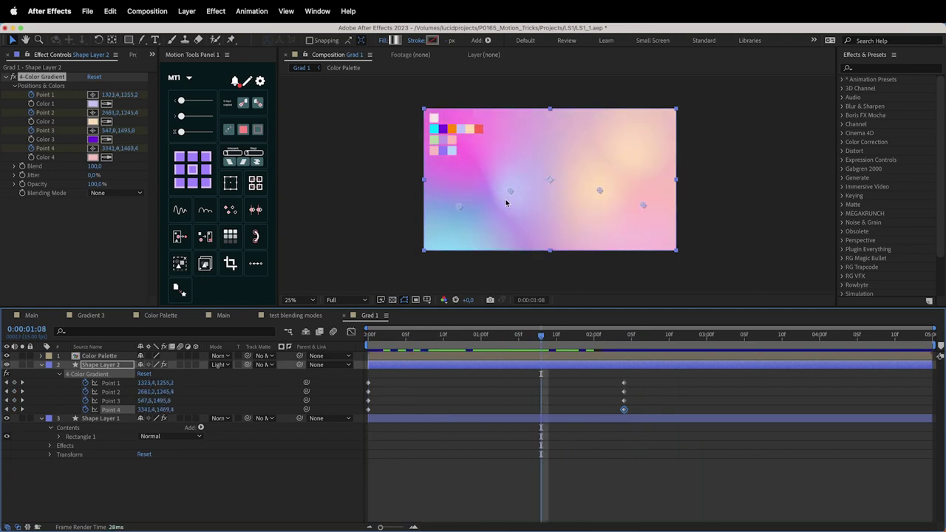
Step: Draw a small test rectangle on a new shape layer and keyframe its position moving rightward from 0:00:01:08 to 0:00:02:03
click(509, 192)
key(super+shift+a)
drag(125, 41, 189, 39)
mouse_move(493, 161)
mouse_down()
mouse_move(529, 201)
mouse_move(586, 171)
mouse_up()
key(alt+p)
key(shift+Page_Down)
key(v)
key(g)
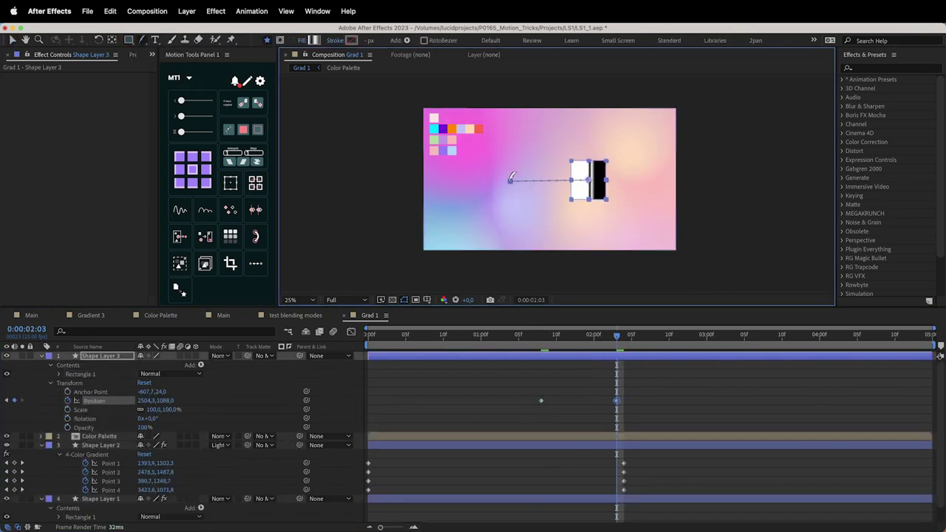
Step: Try curving the test rectangle's motion path and delete Shape Layer 3
drag(524, 181, 553, 147)
click(531, 370)
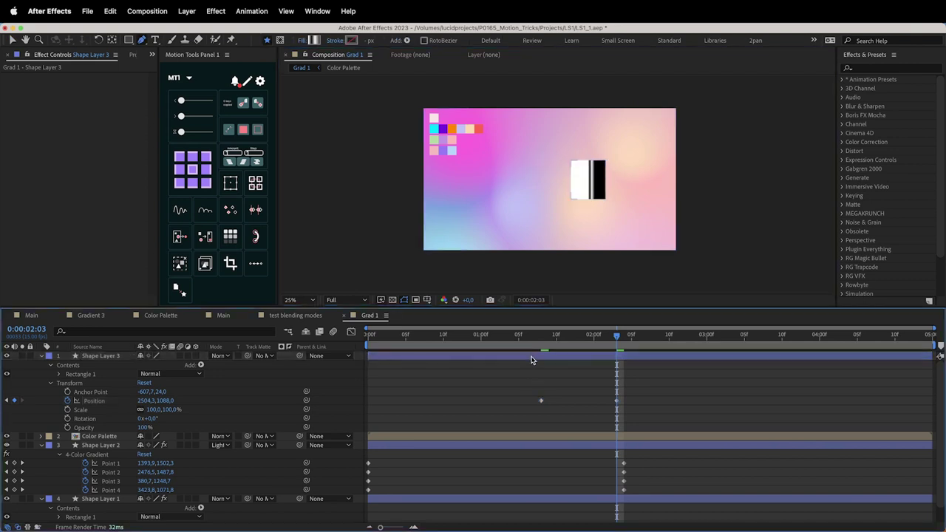
click(532, 358)
key(Delete)
Step: Reveal Shape Layer 2's keyframed gradient points and move the current time to 0:00:01:08
click(459, 340)
click(453, 363)
key(u)
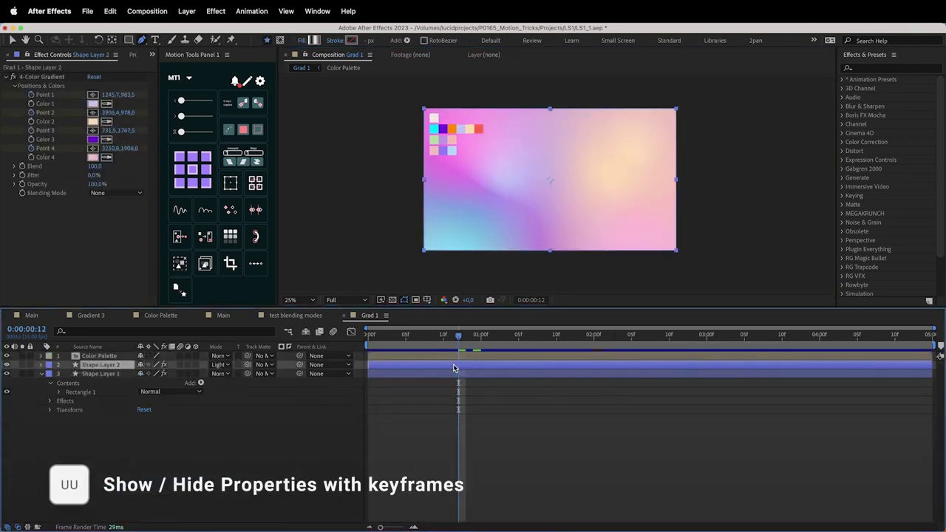
key(u)
drag(459, 335, 541, 334)
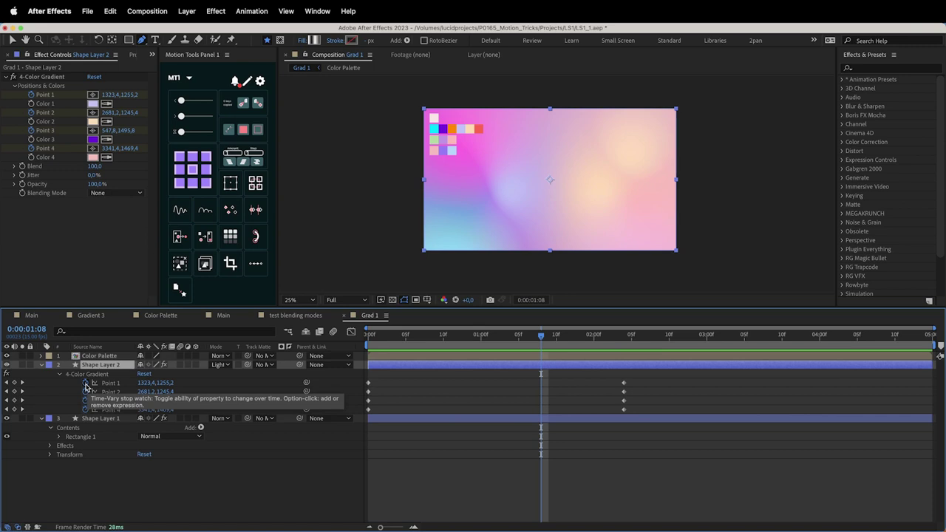
Step: Try entering an autocompleted loop expression on gradient Point 1 and clear the expression text
alt+click(86, 383)
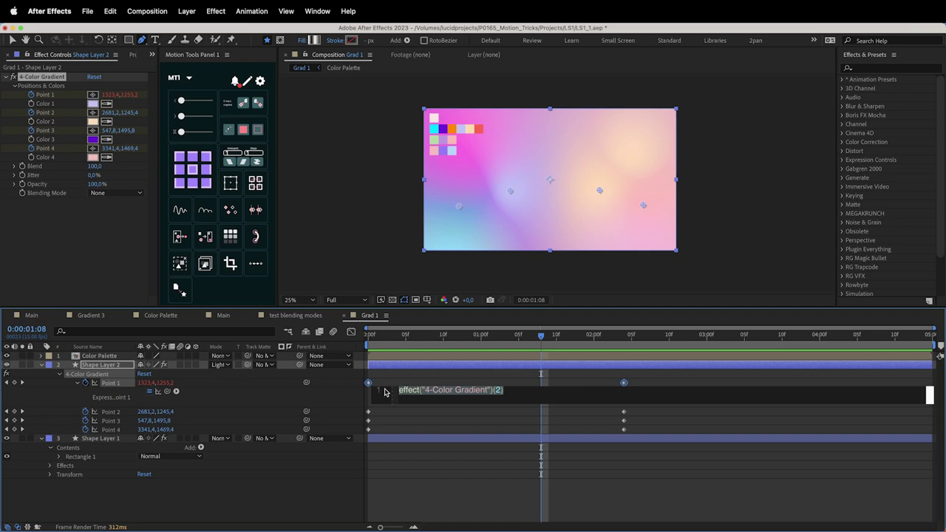
text(loop)
key(Down)
key(Down)
key(Return)
key(super+a)
key(BackSpace)
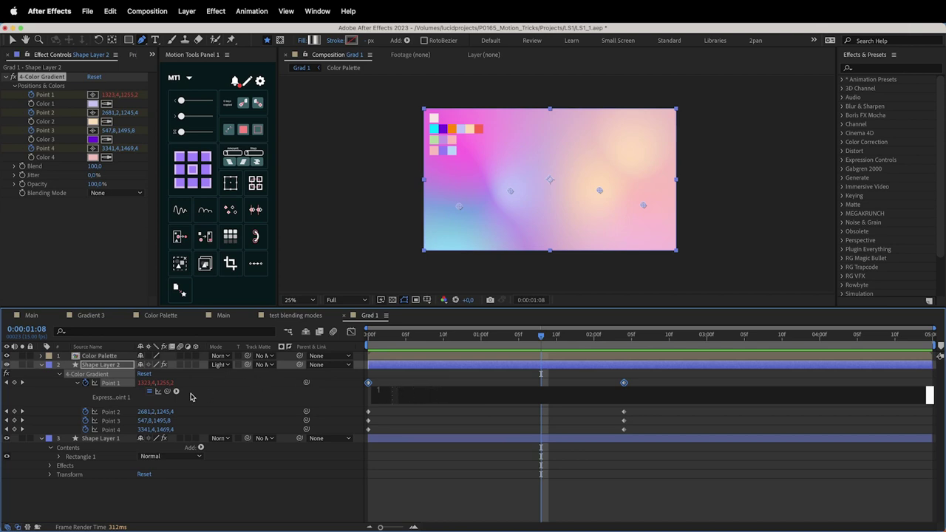
Step: Apply the expression loopOut(type = "cycle", numKeyframes = 0) to gradient Point 1
click(176, 393)
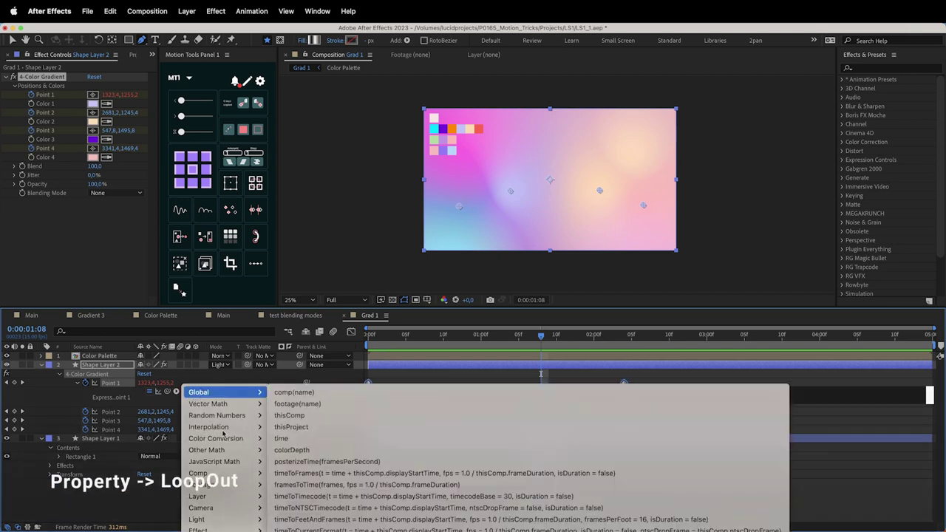
mouse_move(214, 530)
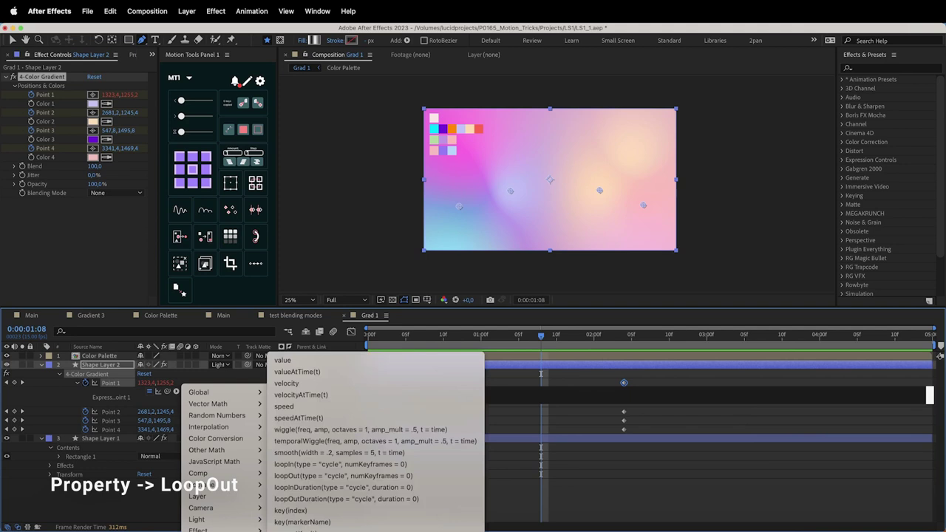
click(327, 476)
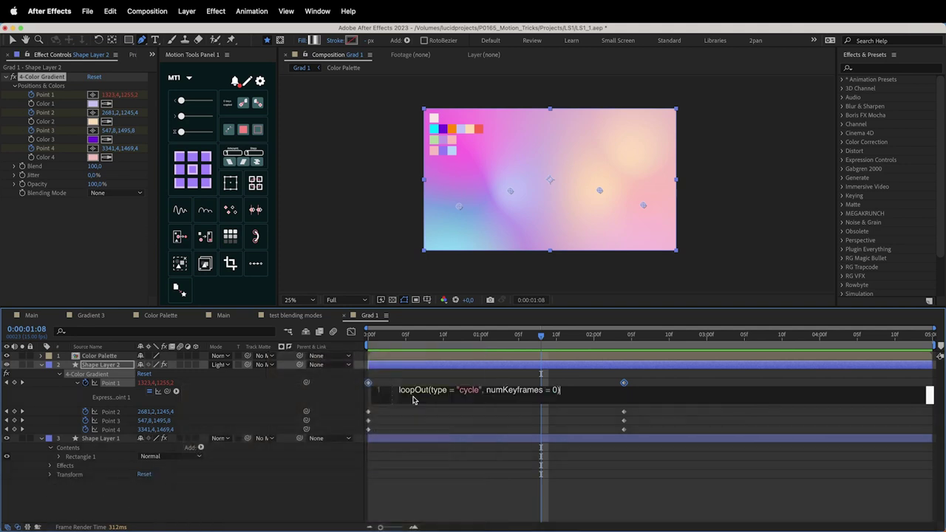
click(330, 403)
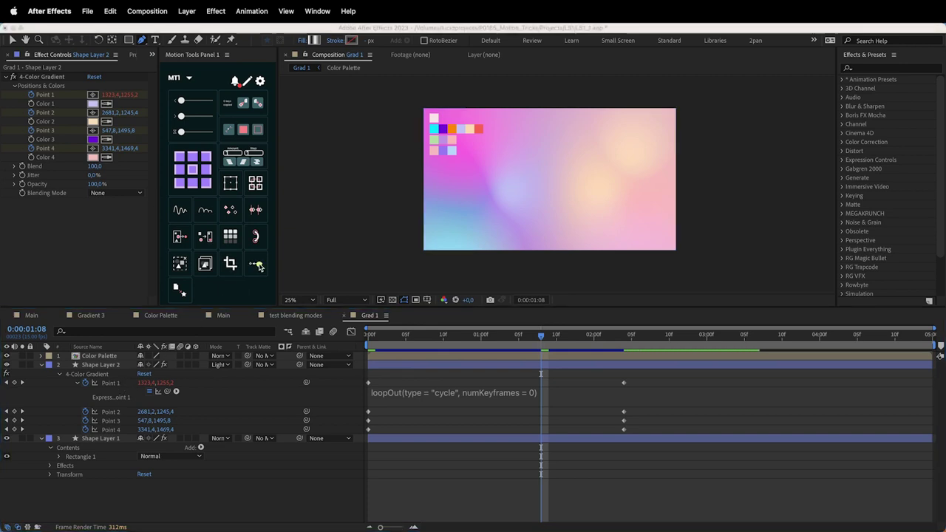
Step: Apply Motion Tools' Loop In/Out function to gradient Points 1 to 4, preview it, and switch the looping to pingpong
click(110, 383)
shift+click(110, 412)
shift+click(116, 421)
shift+click(115, 430)
click(254, 266)
key(space)
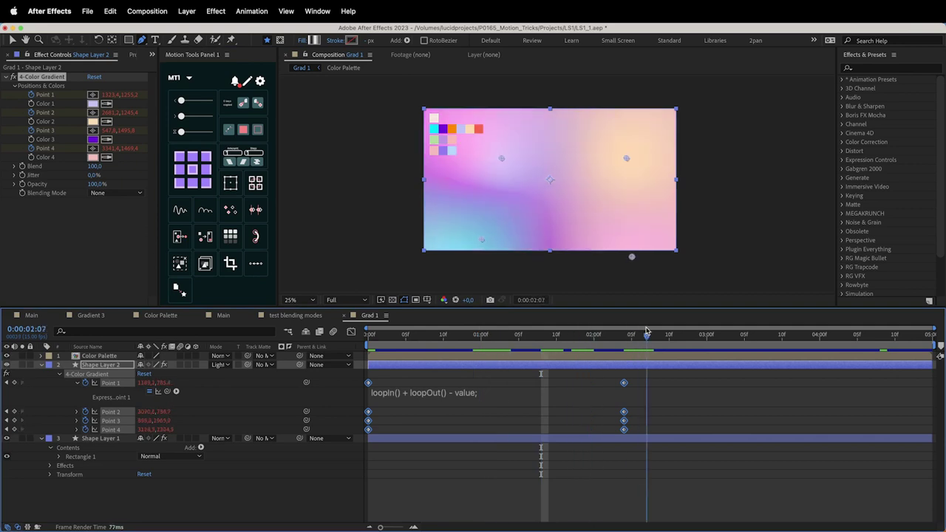
drag(703, 326, 621, 323)
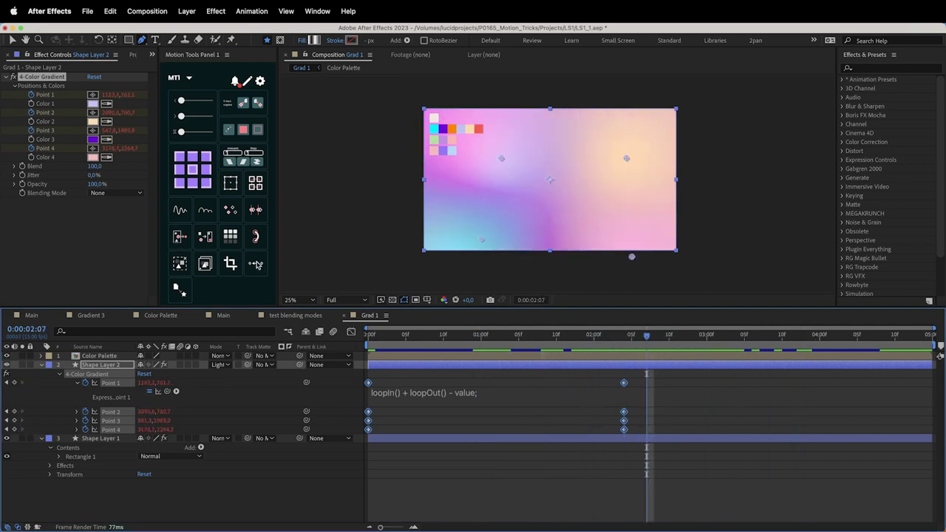
click(256, 265)
drag(591, 337, 559, 211)
Step: Try Easy Ease on the gradient point keyframes and scrub through the looping animation
right_click(369, 275)
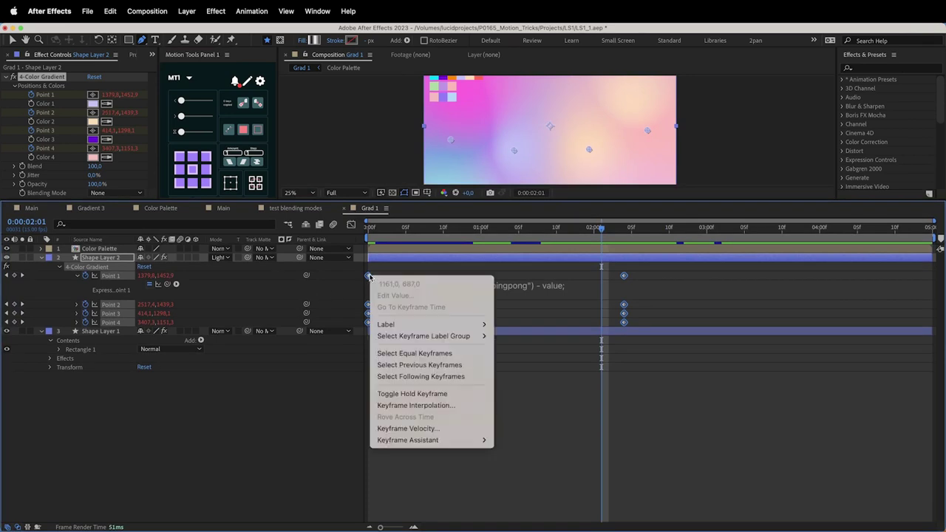
mouse_move(426, 442)
click(526, 475)
click(578, 232)
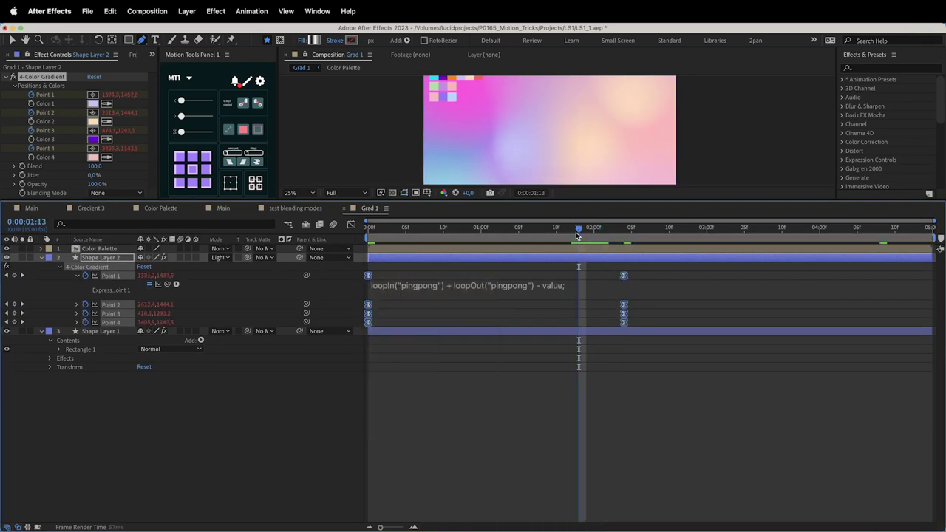
drag(578, 234, 672, 242)
drag(581, 201, 580, 317)
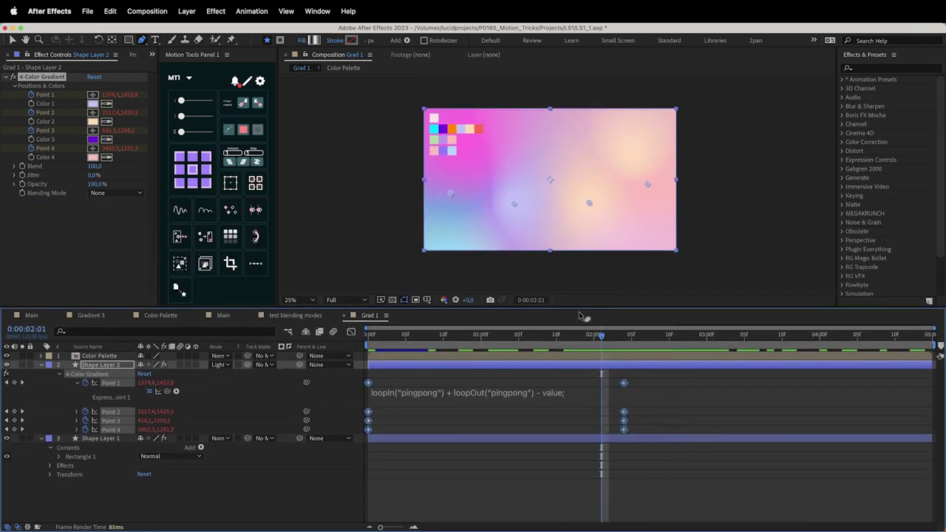
Step: Remove the loop expressions from the gradient points, add wiggle(1, 1000) to Point 1, and preview it
alt+click(86, 384)
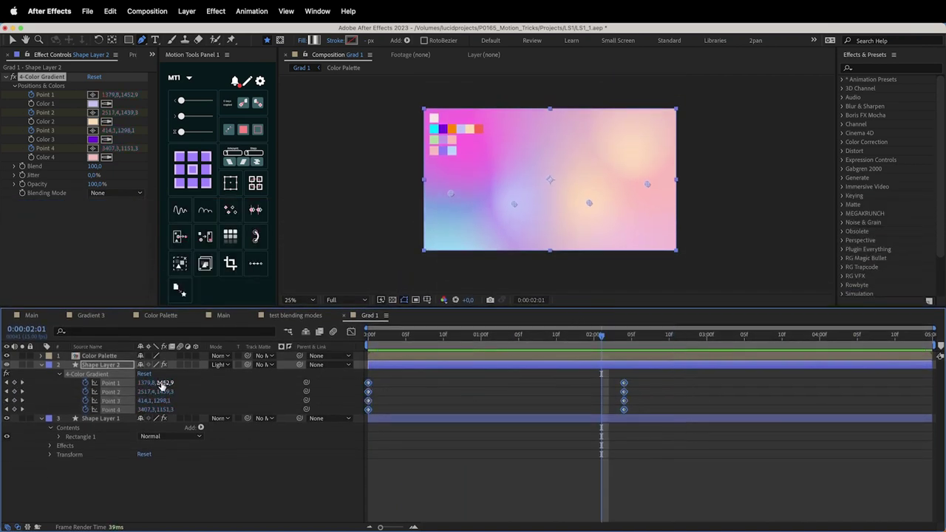
alt+click(86, 383)
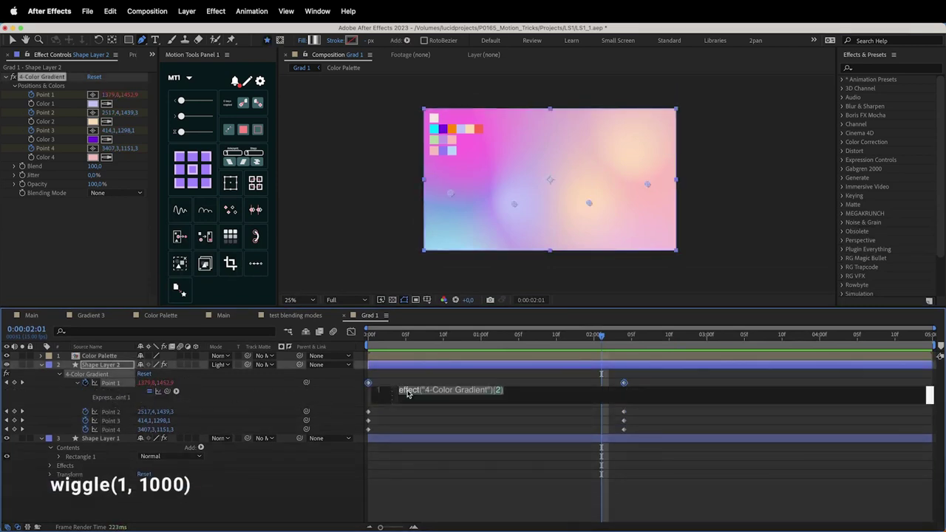
text(wigg)
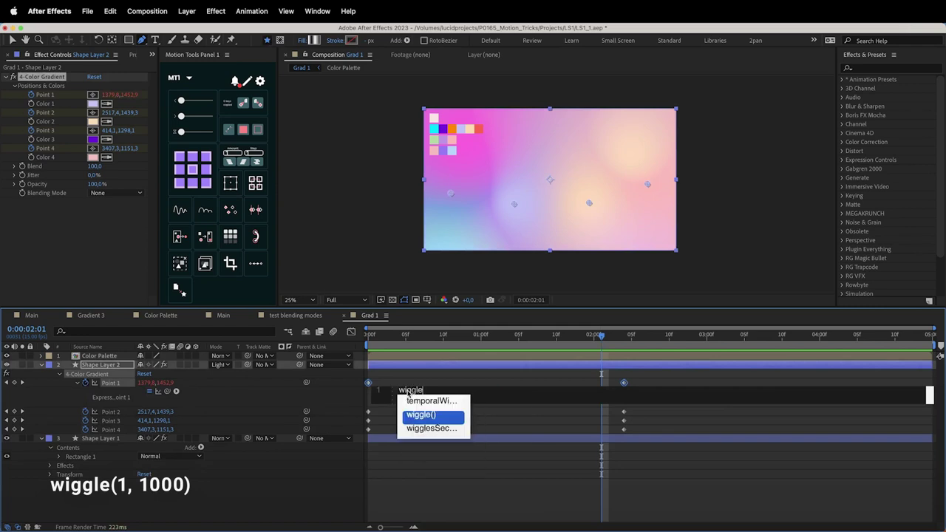
text(le)
key(Return)
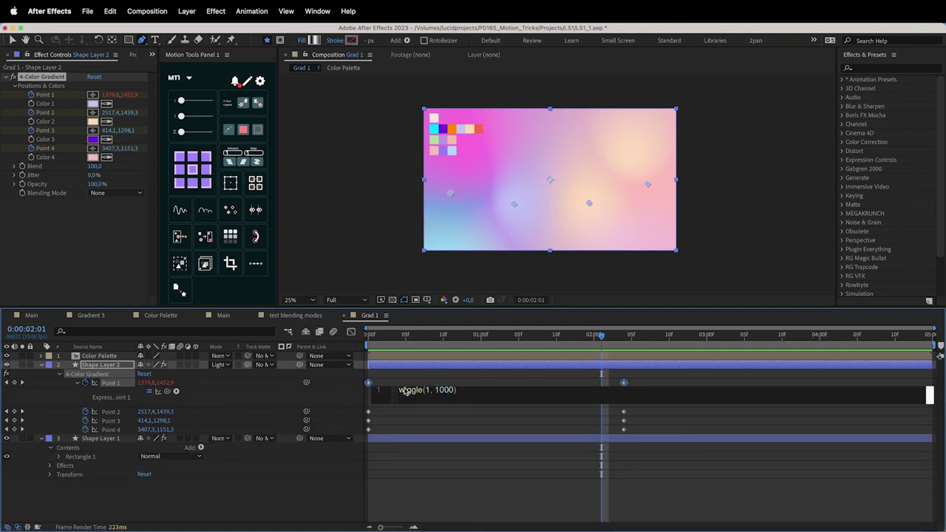
click(356, 399)
key(space)
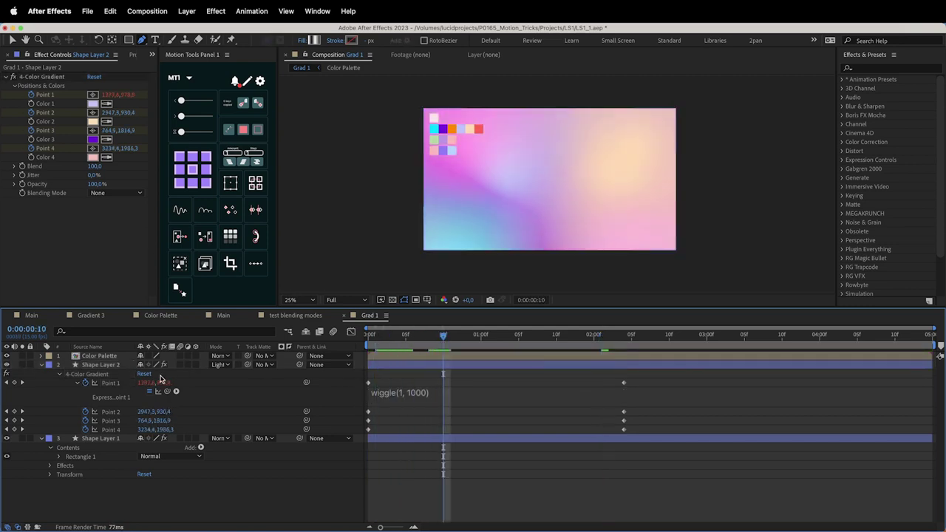
Step: Change Point 1's expression to wiggle(0.5, 1000) and scrub through the slower movement
click(110, 383)
drag(398, 340, 496, 336)
click(418, 394)
click(427, 392)
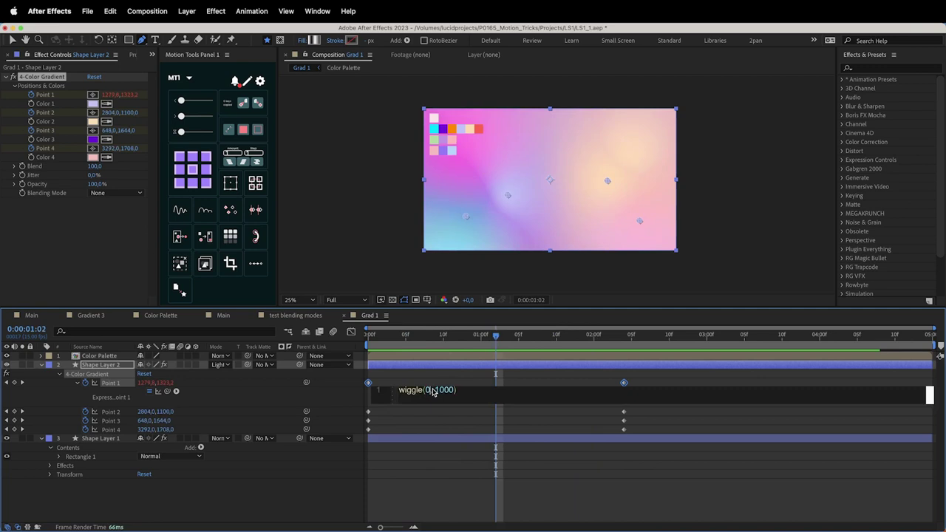
drag(470, 335, 744, 332)
Step: Copy Point 1's wiggle(0.5, 1000) expression to gradient Points 2, 3 and 4
click(453, 392)
key(super+c)
alt+click(85, 411)
key(super+v)
alt+click(85, 440)
key(super+v)
alt+click(85, 470)
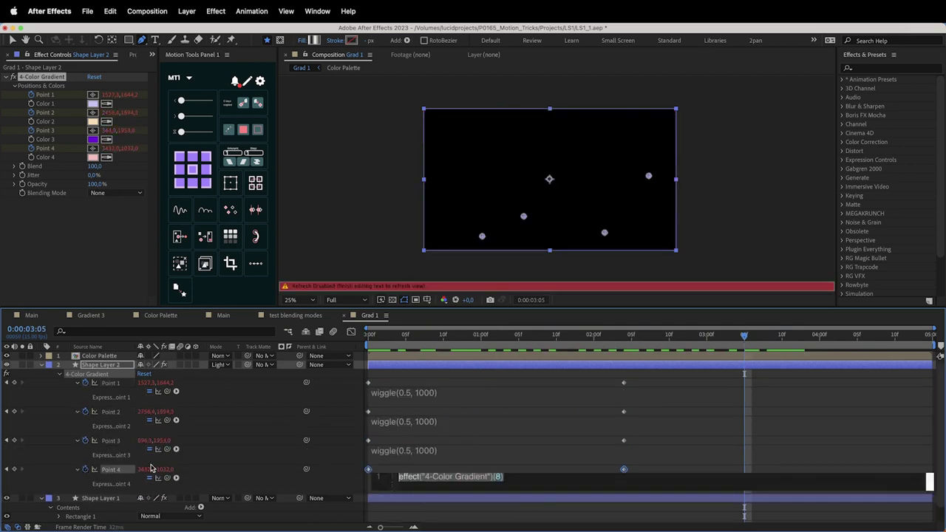
key(super+space)
key(Escape)
click(403, 479)
key(super+v)
click(279, 448)
Step: Move the second keyframes of all four gradient points to the end of the timeline and preview the animation
click(451, 335)
drag(457, 338, 722, 334)
drag(655, 378, 925, 445)
mouse_move(653, 332)
mouse_down()
mouse_move(628, 334)
mouse_move(654, 334)
mouse_up()
drag(926, 384, 933, 385)
drag(641, 336, 481, 341)
key(space)
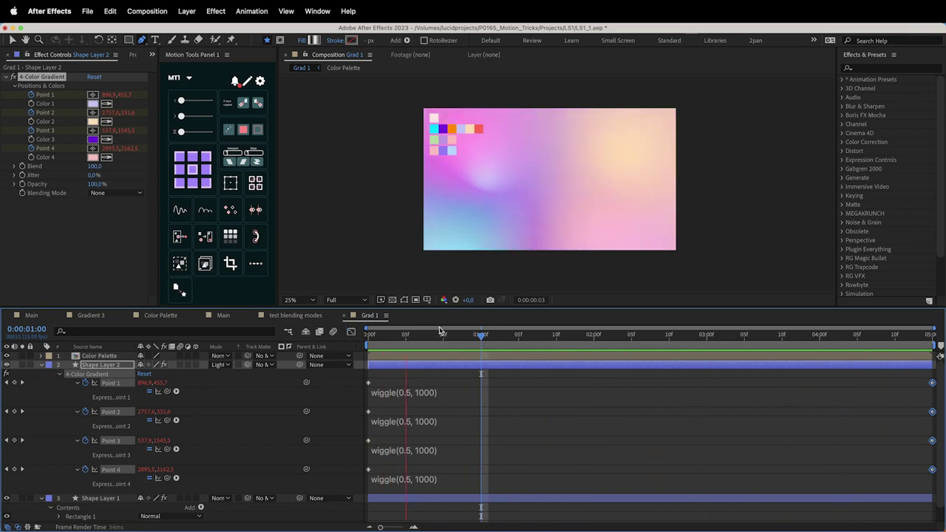
key(space)
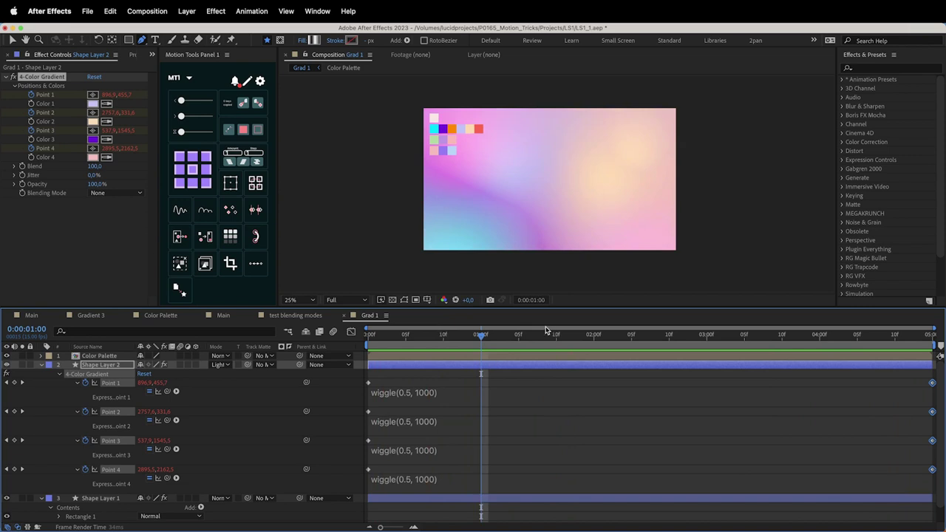
drag(547, 333, 408, 334)
Step: Open Motion Tools' list for adding functions and select the Expression Template
click(210, 292)
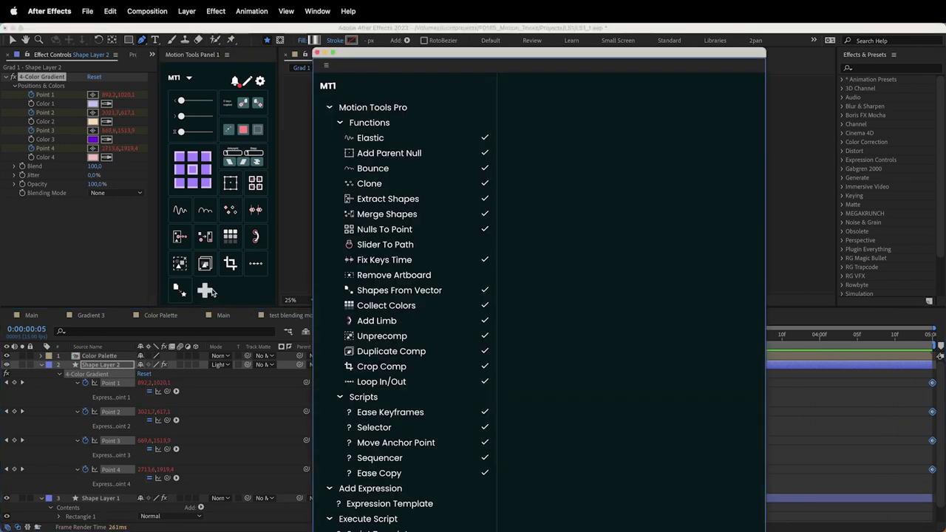
scroll(362, 167, down, 1)
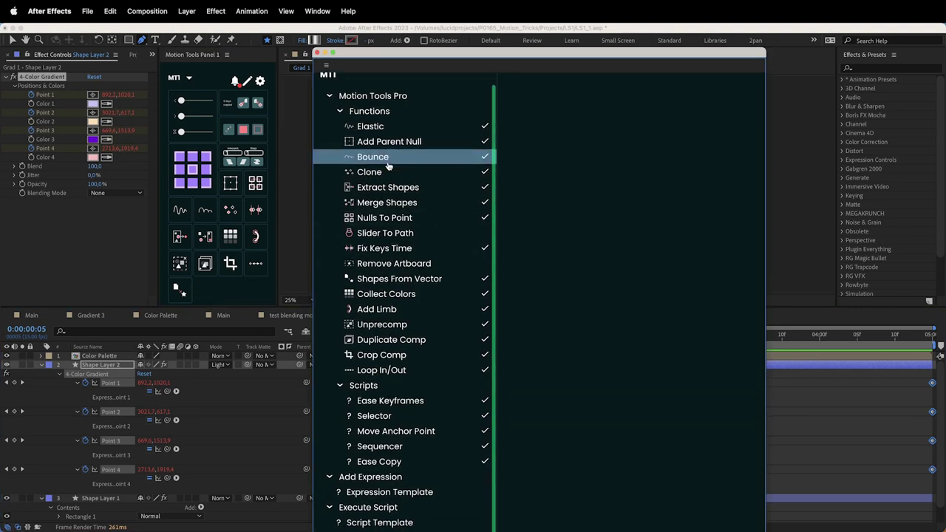
click(370, 477)
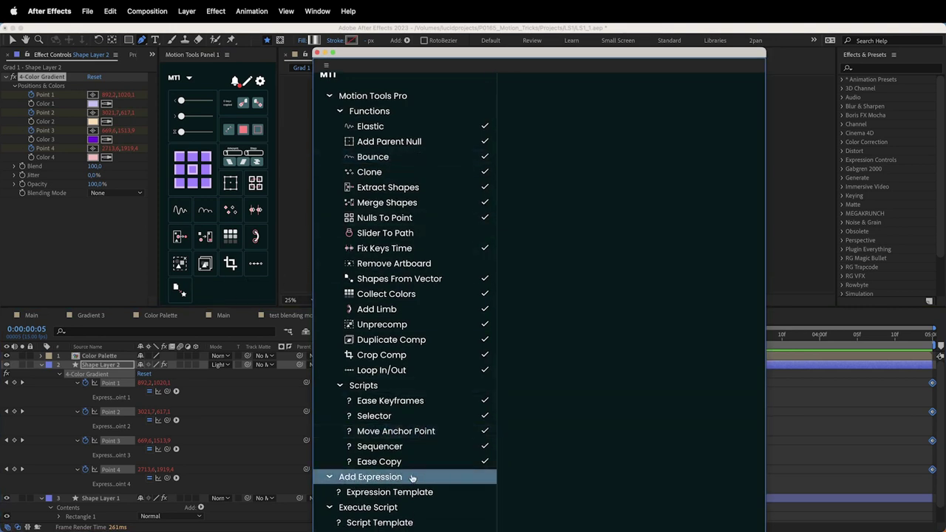
click(383, 492)
click(378, 524)
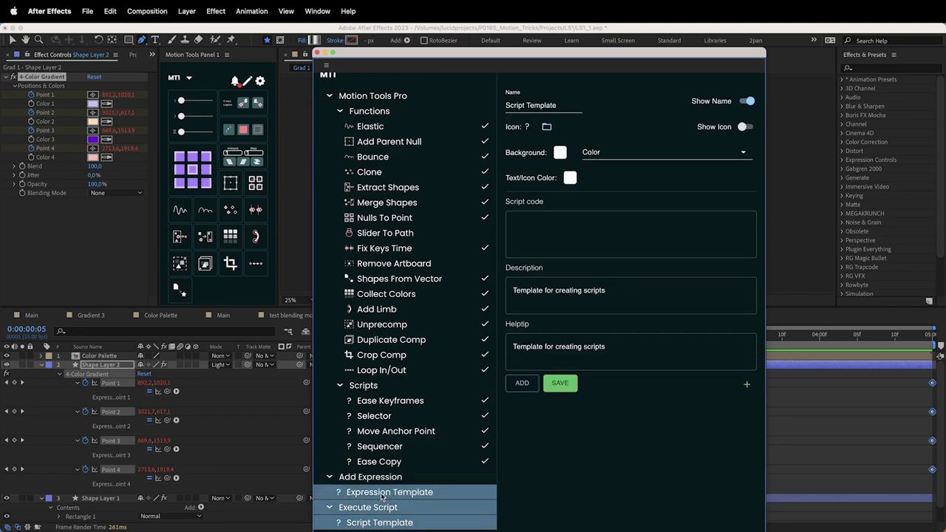
click(382, 494)
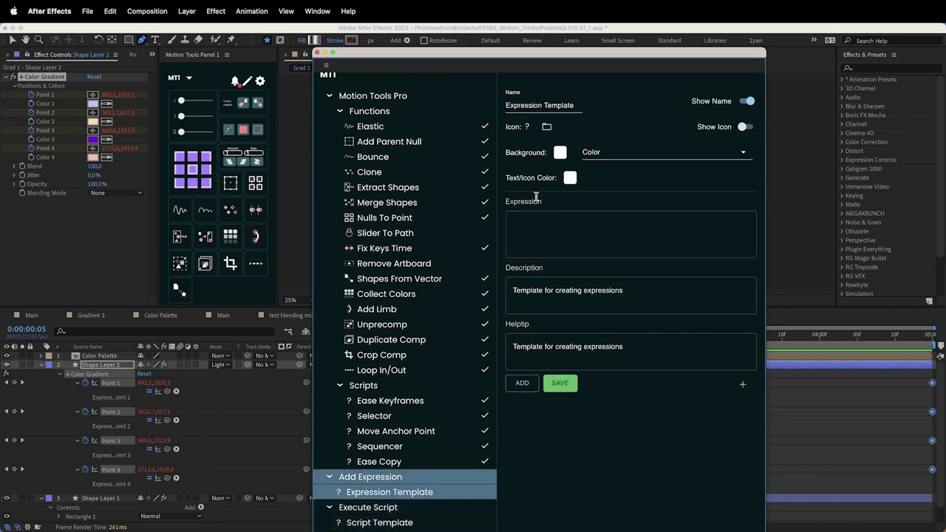
Step: Name the expression template Wiggle and enter wiggle(1, 500); as its expression
triple_click(544, 104)
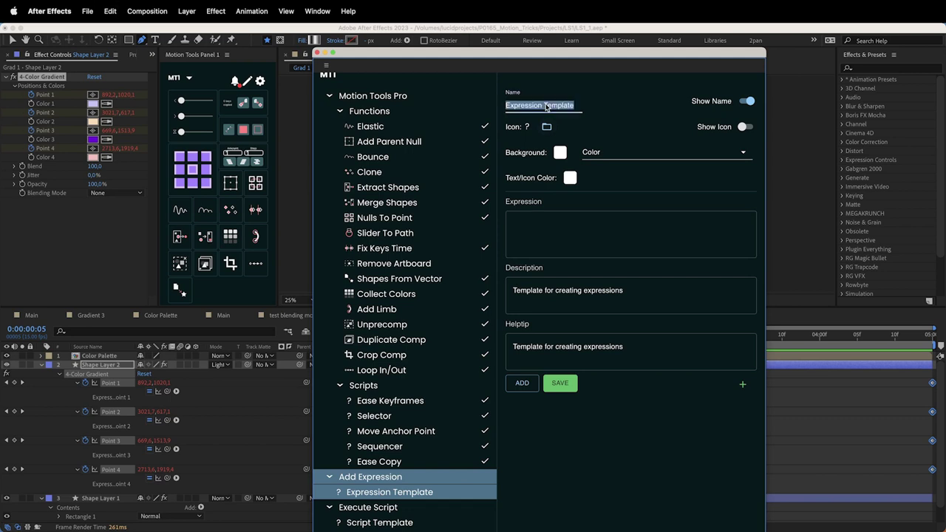
text(Wiggle)
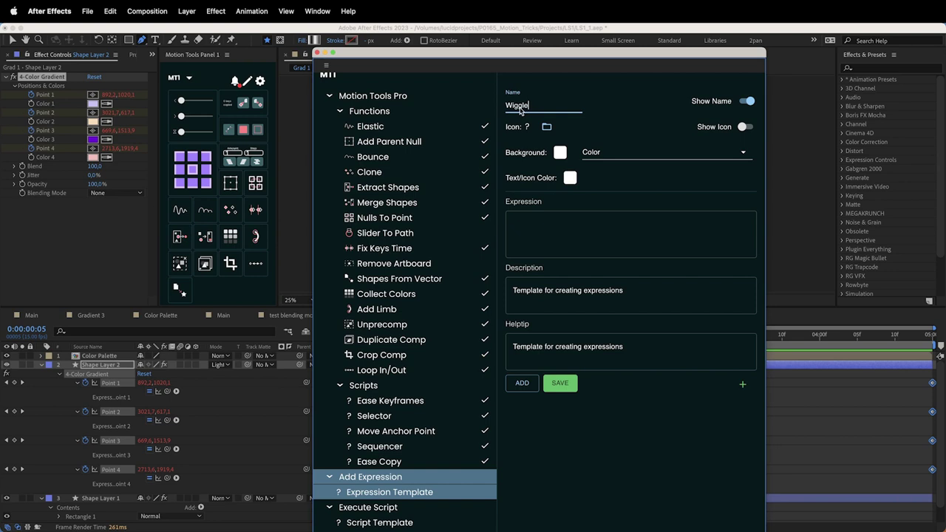
click(541, 221)
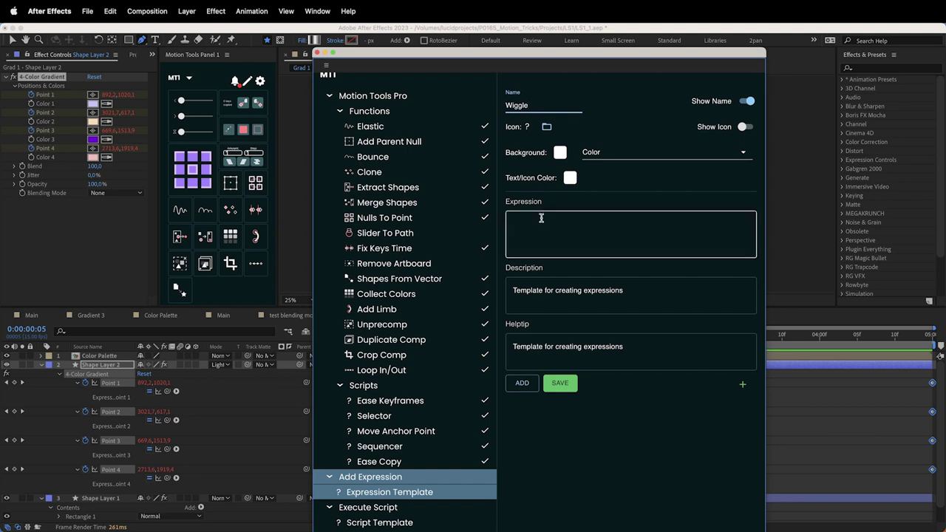
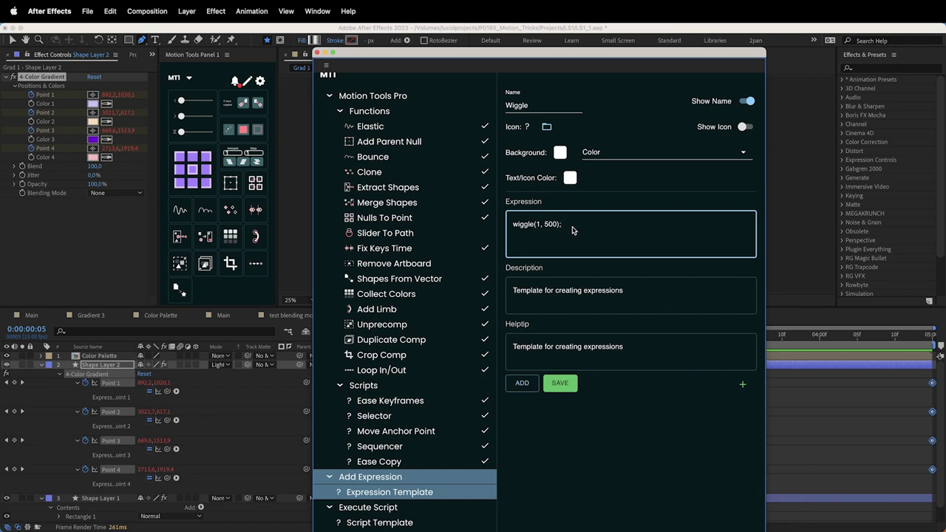
Step: Save the Wiggle expression template, add it as a Motion Tools button, and close the settings window
click(562, 384)
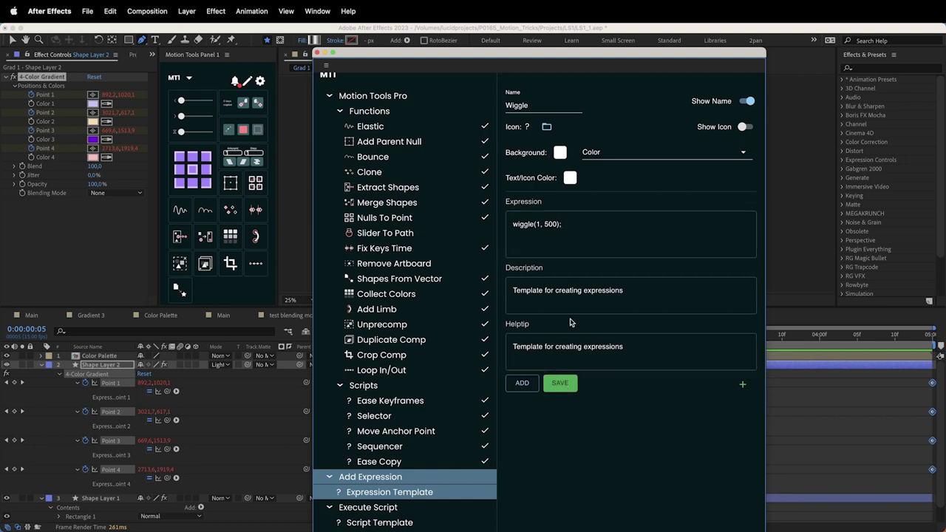
click(522, 382)
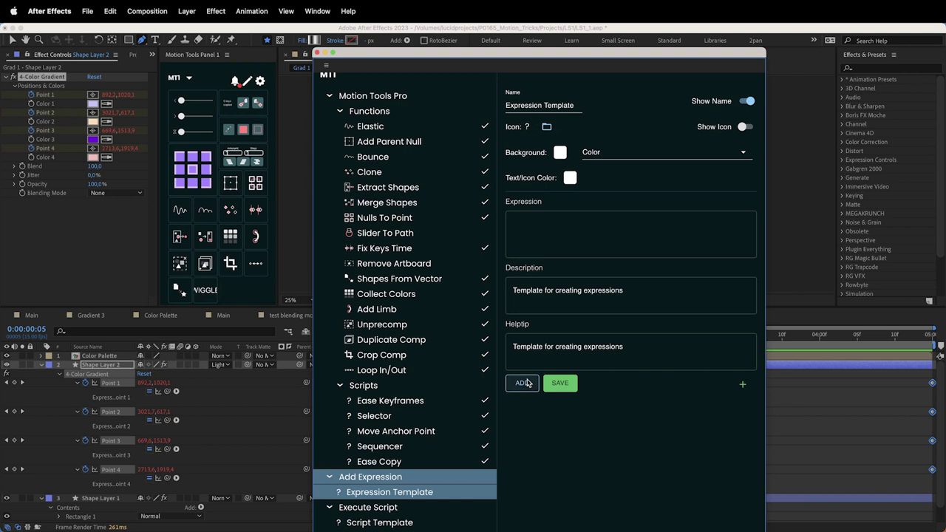
click(317, 54)
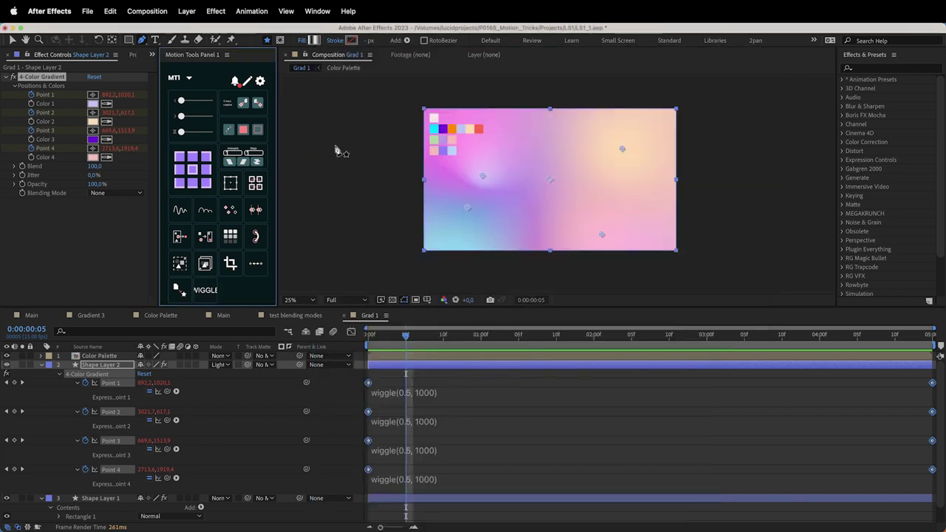
Step: Try applying the new Wiggle button to gradient Points 1 to 4 of Shape Layer 2
click(187, 379)
click(129, 383)
shift+click(126, 412)
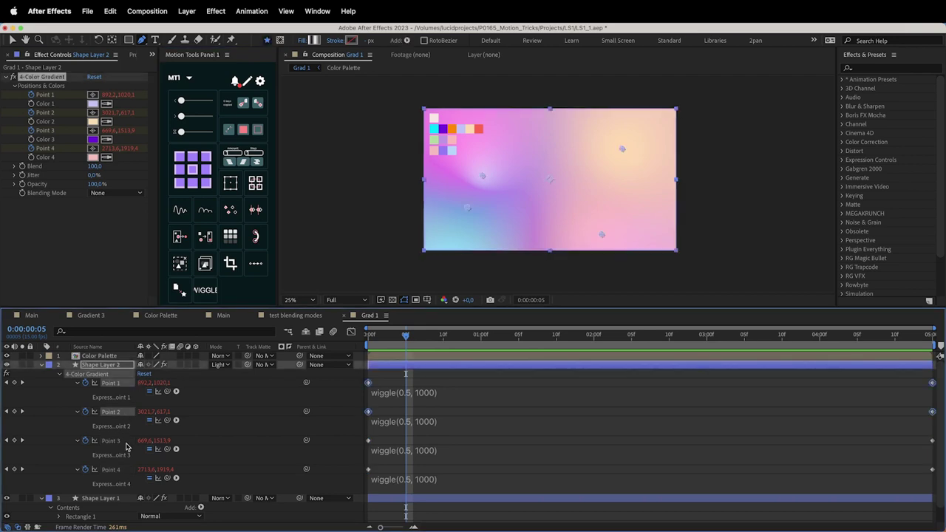
shift+click(124, 440)
shift+click(111, 469)
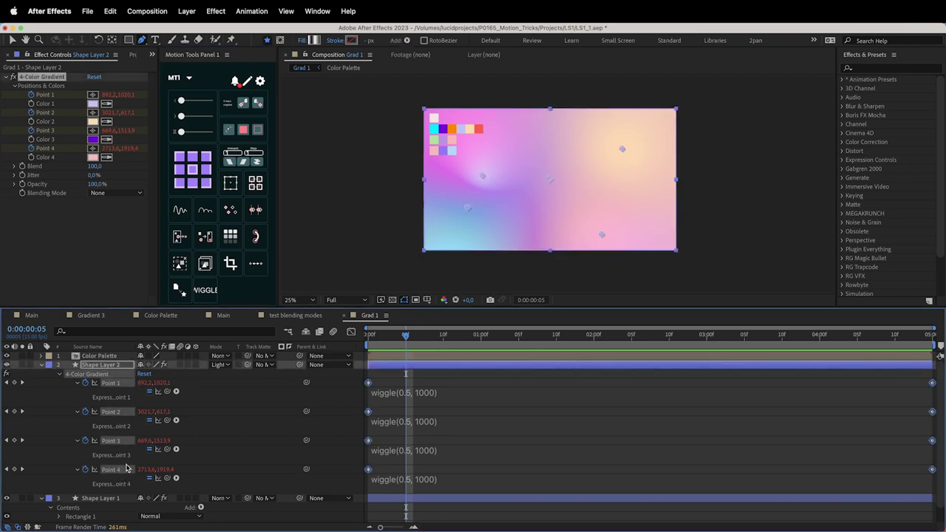
click(206, 290)
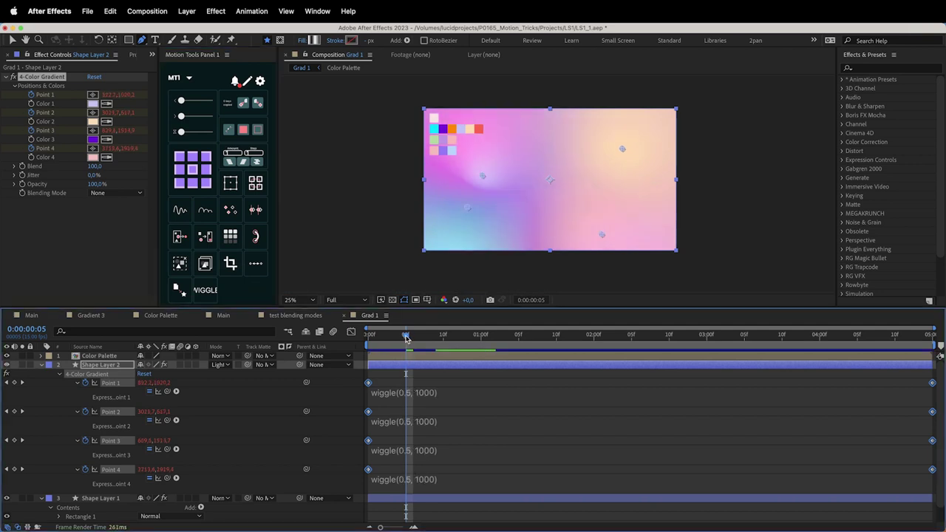
Step: Scrub through the Grad 1 timeline and examine the gradient animation up close
mouse_move(405, 338)
mouse_down()
mouse_move(502, 338)
mouse_move(406, 344)
mouse_up()
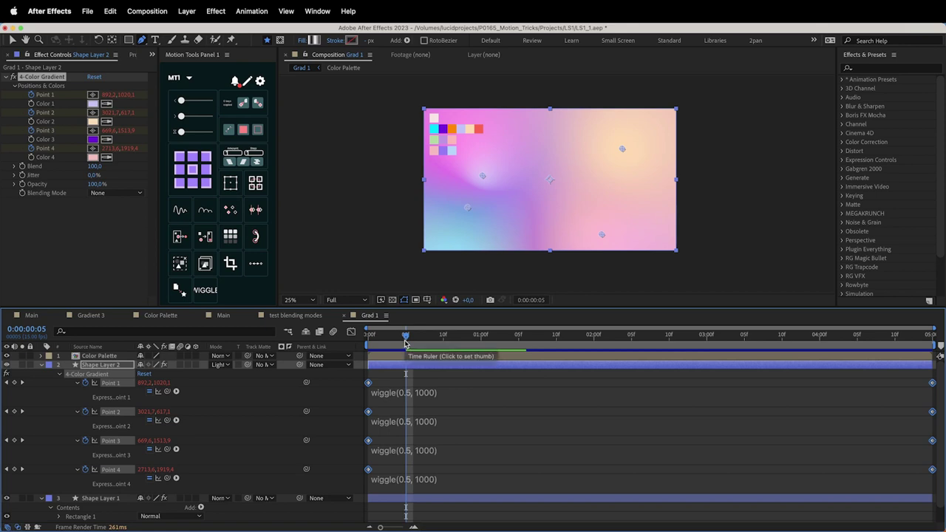
drag(407, 344, 468, 336)
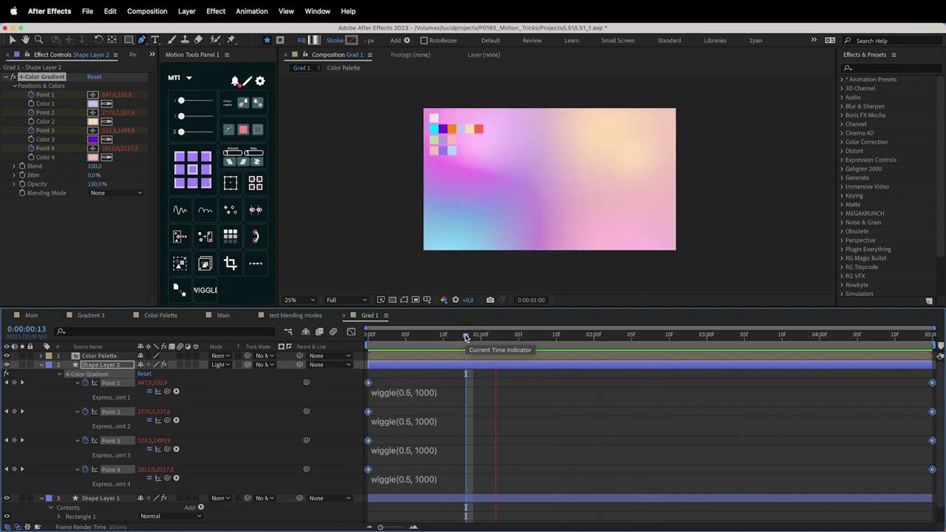
drag(467, 337, 699, 320)
scroll(554, 260, up, 2)
key(space)
drag(542, 249, 544, 215)
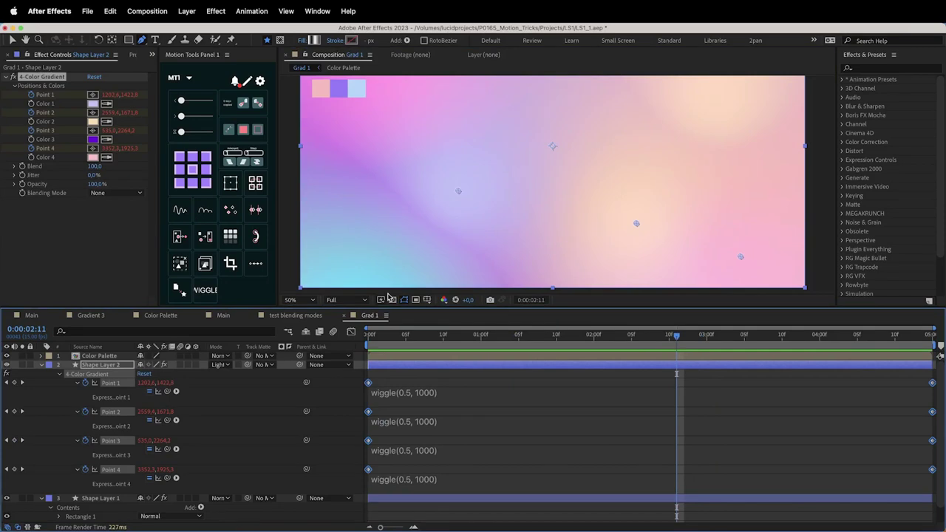
scroll(56, 60, down, 1)
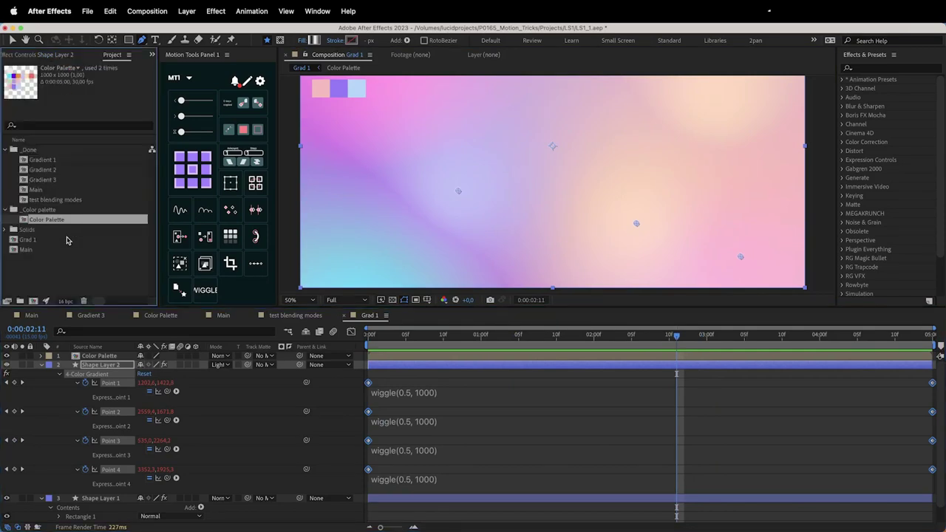
Step: Collapse the _Done folder and create a new composition named Grad 2 at the project's root level
click(49, 265)
click(5, 150)
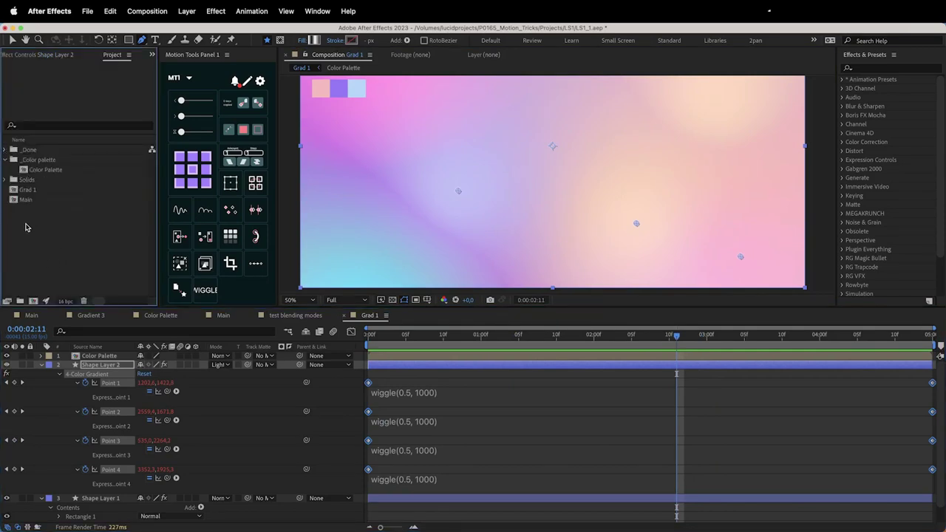
click(33, 300)
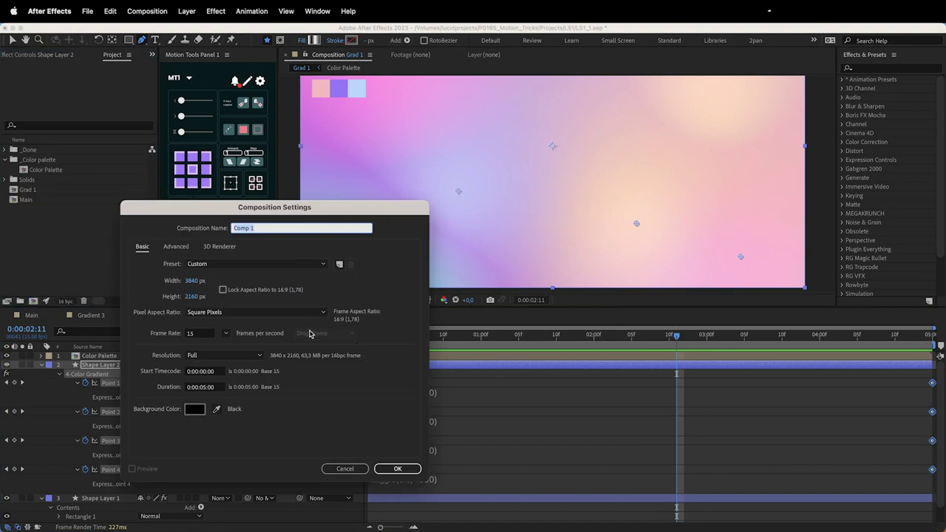
text(Grad 2)
key(Return)
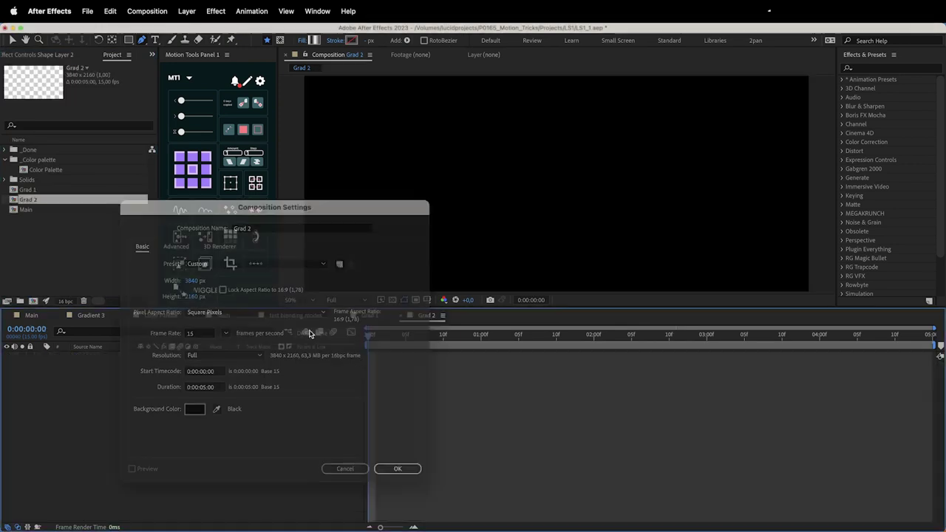
Step: Add a full-frame rectangle shape layer to the Grad 2 composition
double_click(128, 39)
scroll(517, 144, down, 1)
scroll(518, 143, up, 1)
drag(517, 144, 519, 196)
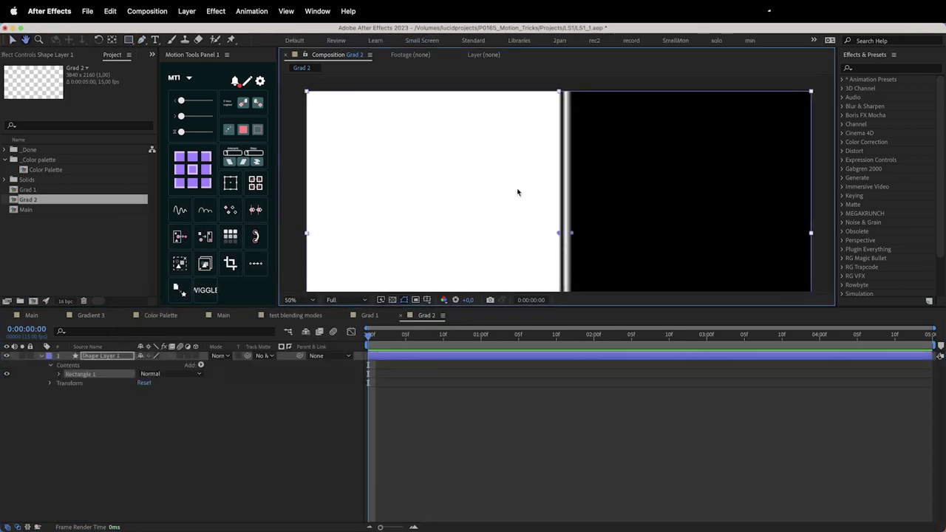
Step: Switch the rectangle's fill from the black-and-white gradient to solid dark grey
click(114, 360)
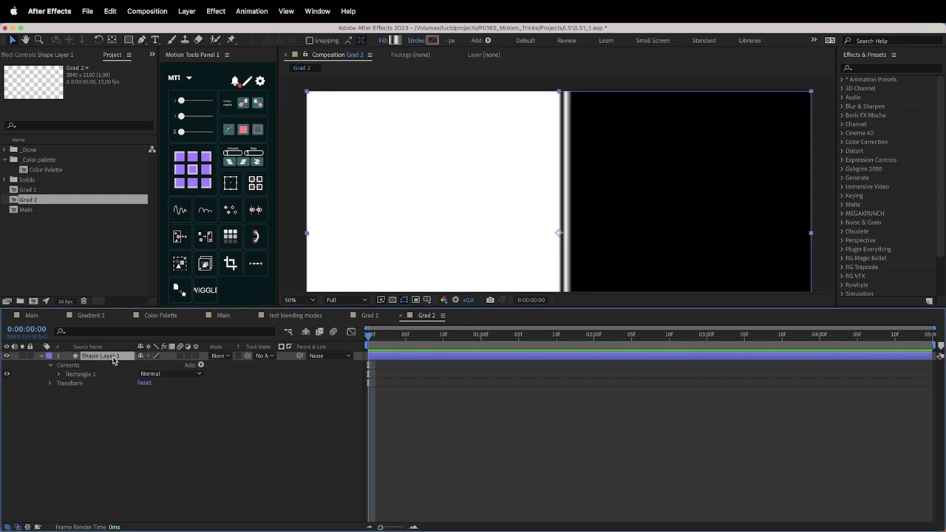
alt+click(398, 40)
alt+click(399, 40)
alt+click(398, 40)
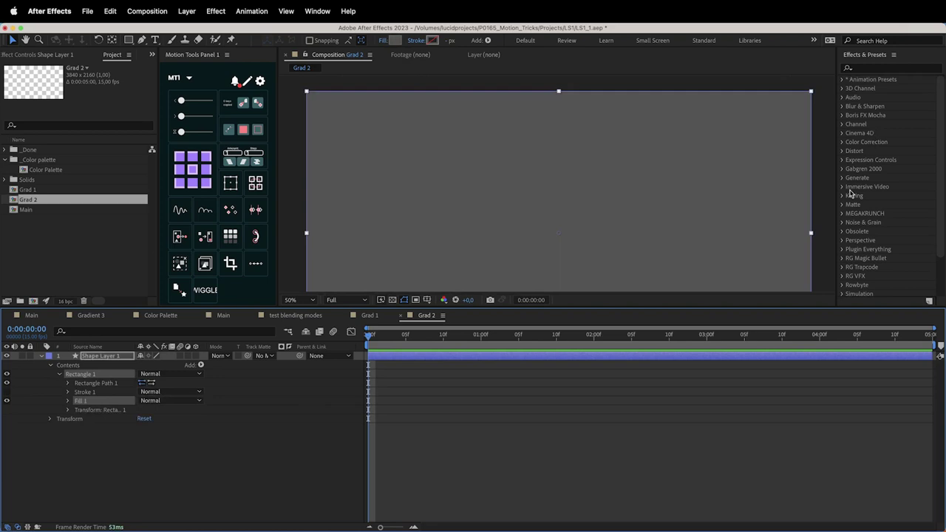
Step: Apply the Turbulent Noise effect from Noise & Grain to Shape Layer 1
click(841, 222)
scroll(877, 193, down, 3)
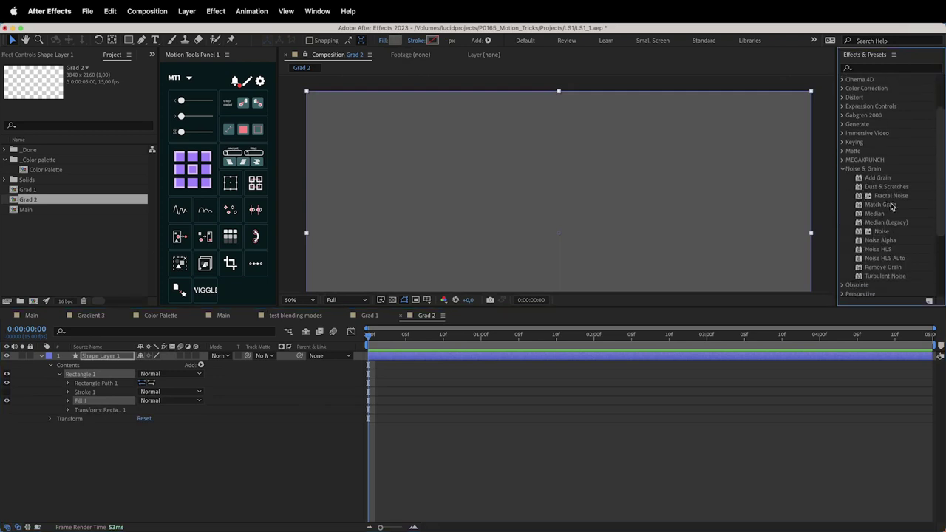
click(881, 276)
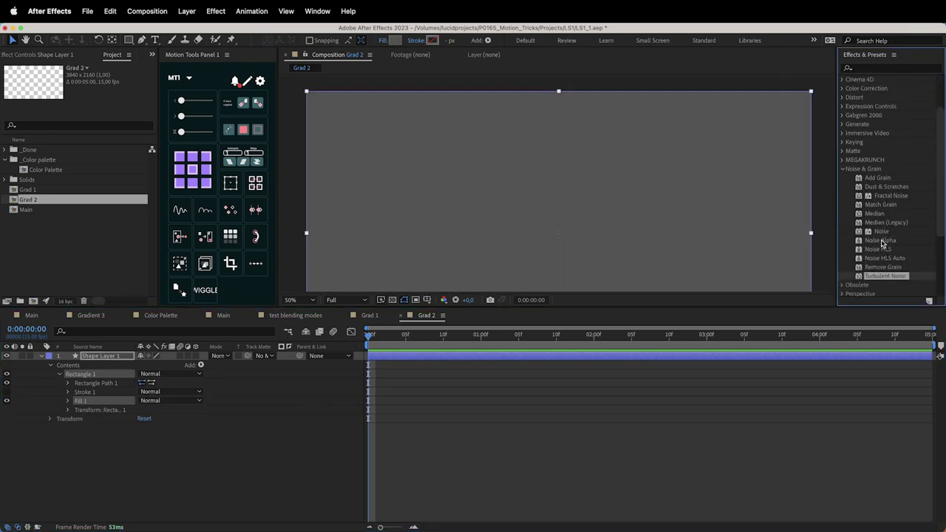
double_click(885, 275)
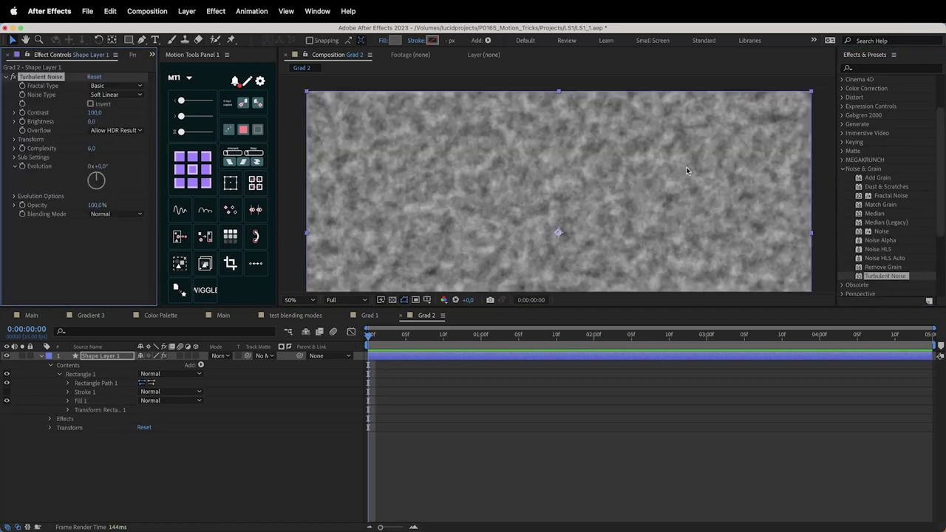
Step: Search the effects for "frac" and apply Fractal Noise to Shape Layer 1
click(863, 69)
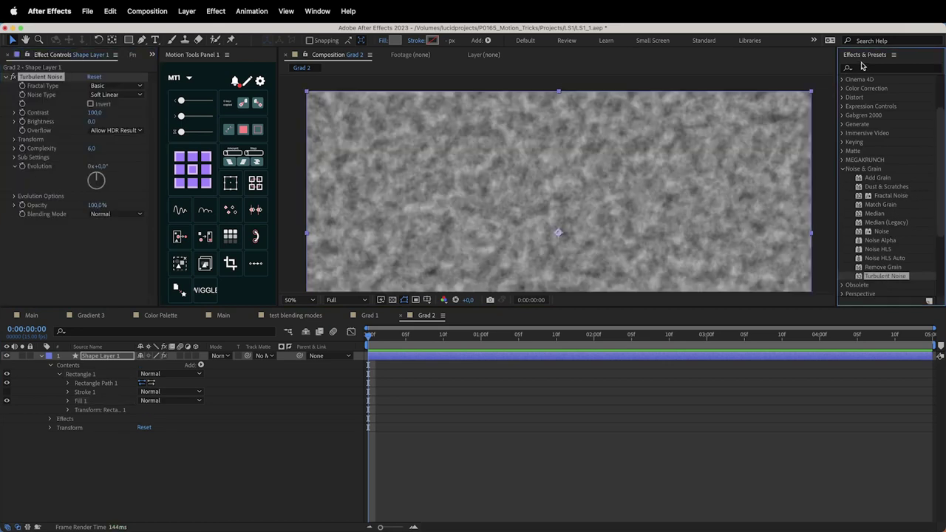
text(frac)
double_click(881, 160)
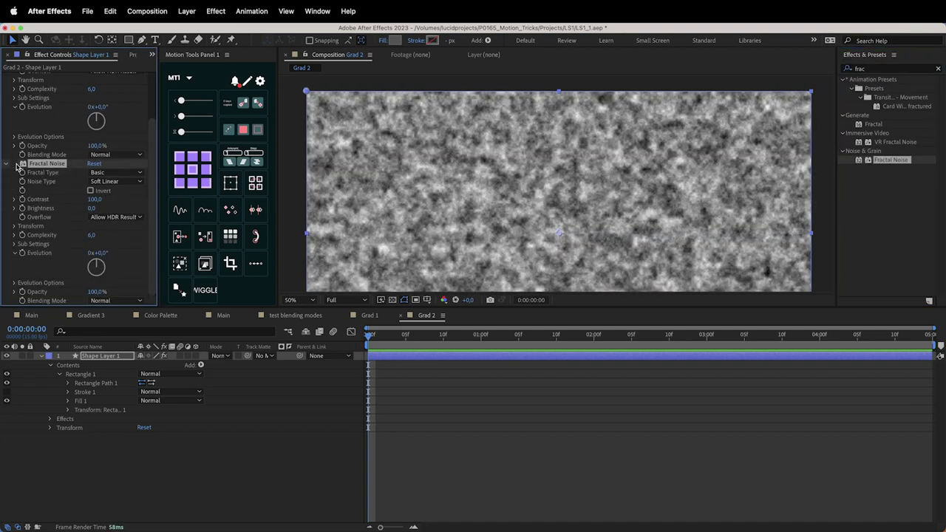
Step: Toggle Fractal Noise to compare it with Turbulent Noise, and delete the Turbulent Noise effect
scroll(45, 161, up, 3)
click(14, 76)
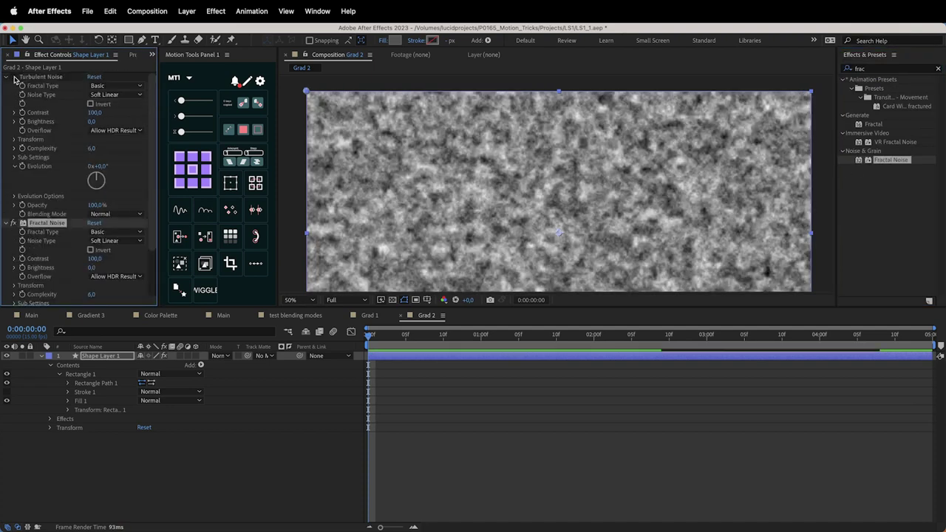
click(14, 222)
click(14, 222)
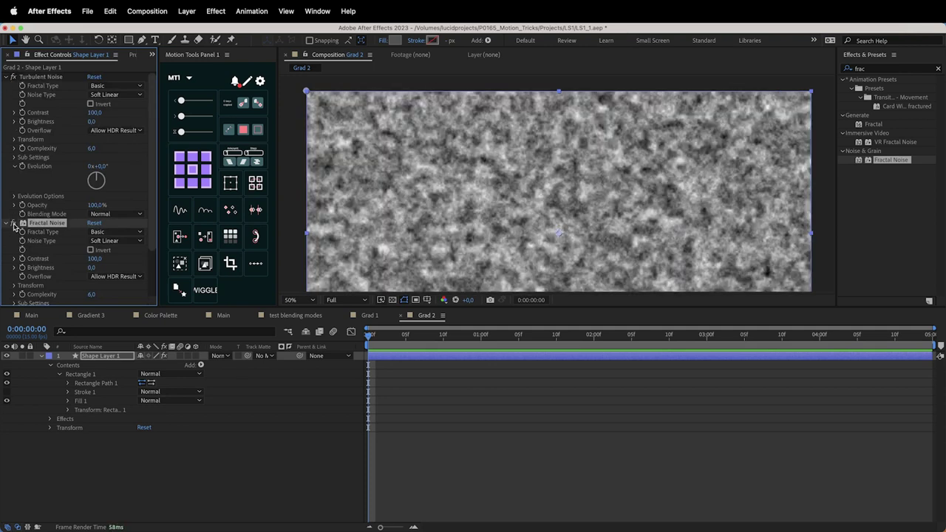
click(45, 78)
key(Delete)
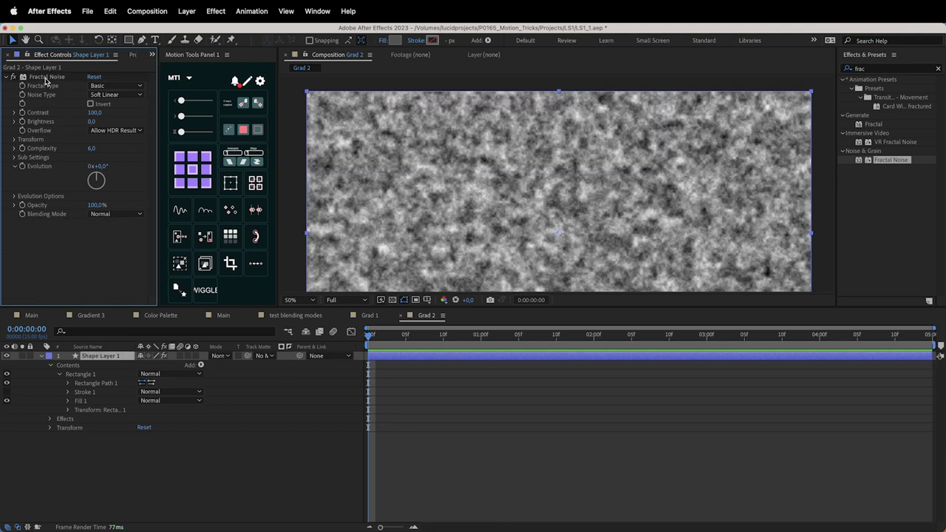
Step: Preview the Fractal Noise layer along the timeline and review the effect's Transform and Sub Settings parameters
drag(387, 339, 368, 335)
key(space)
drag(539, 136, 539, 129)
key(v)
drag(391, 335, 283, 330)
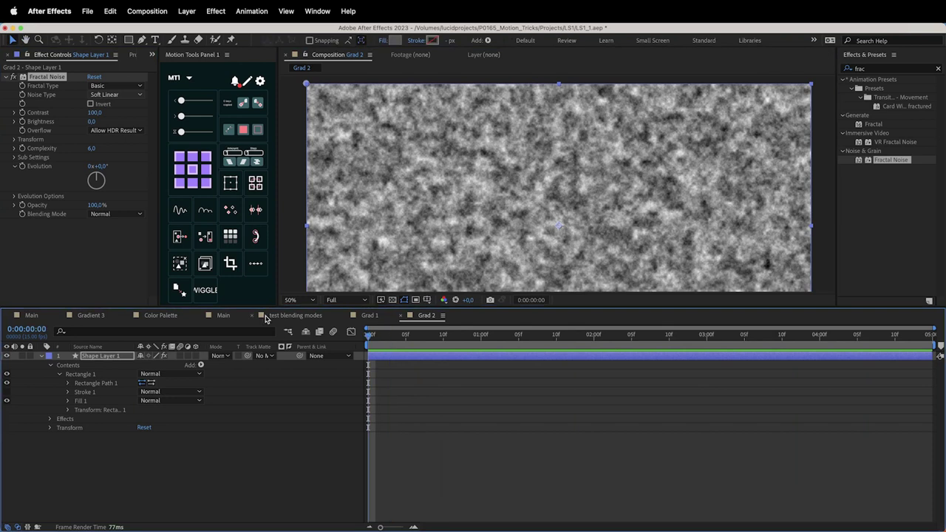
click(13, 158)
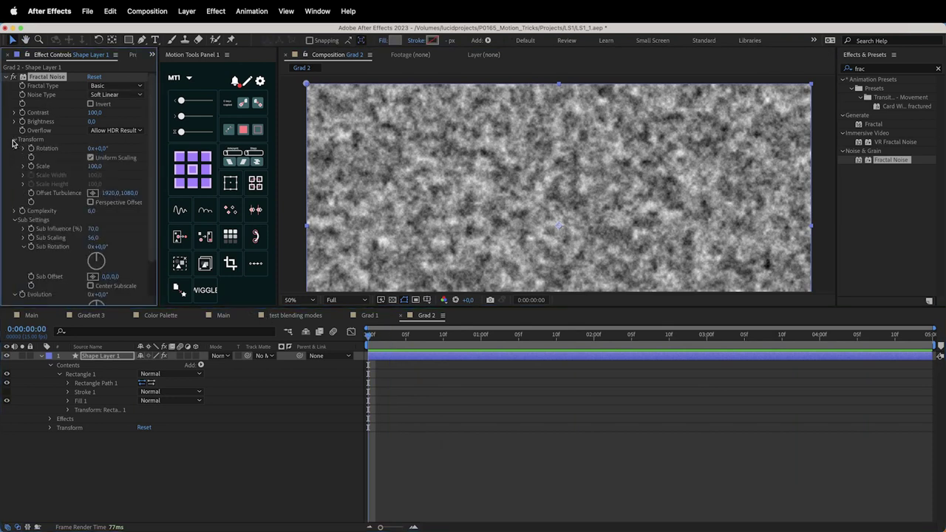
click(12, 158)
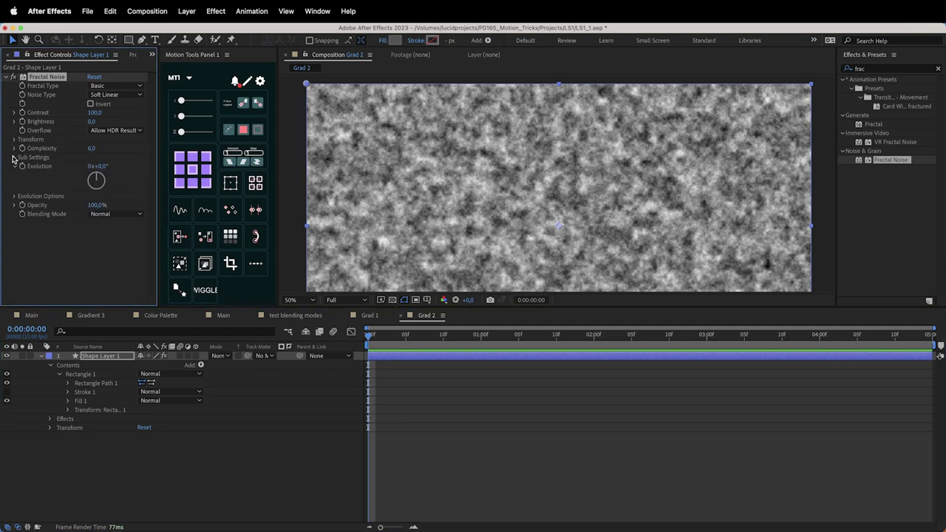
Step: Set Fractal Noise's Complexity to 2.7, Scale to 610 and Contrast to 158
drag(88, 149, 69, 148)
drag(2, 151, 0, 151)
click(28, 152)
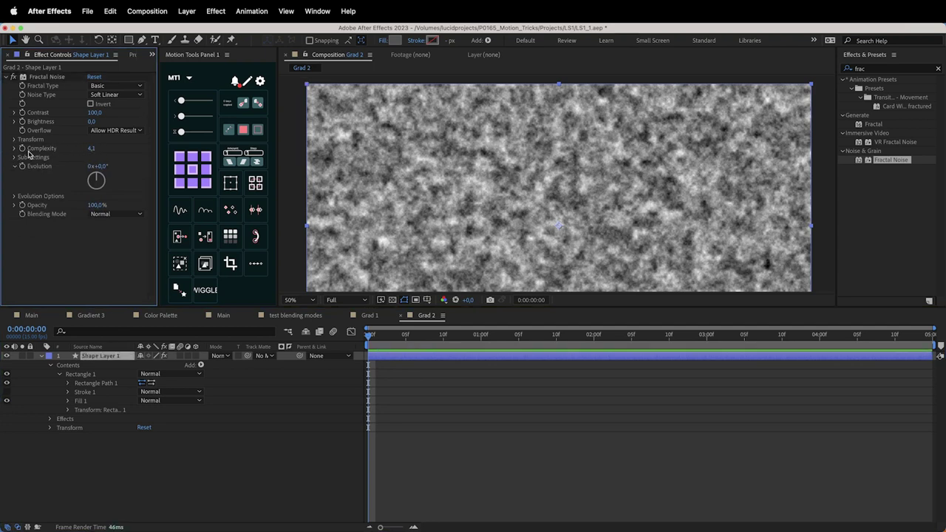
drag(85, 151, 460, 173)
click(15, 141)
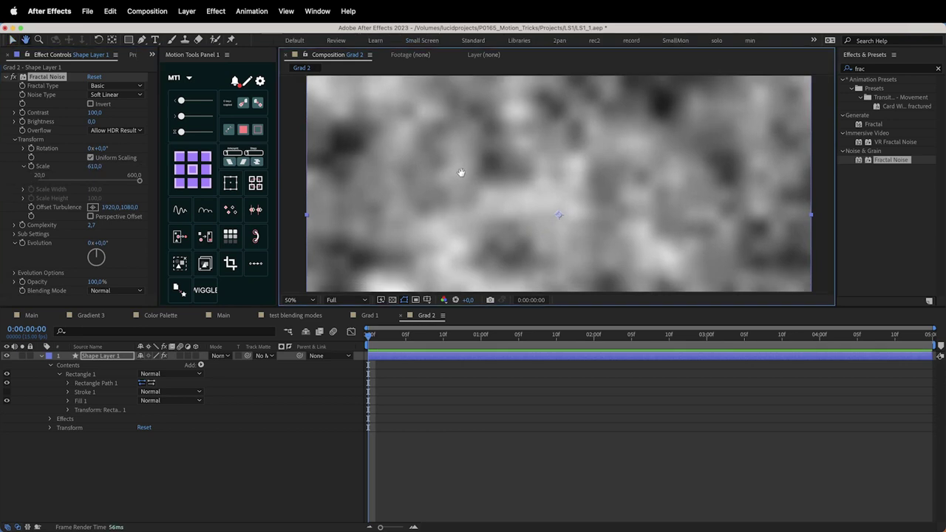
drag(91, 113, 127, 118)
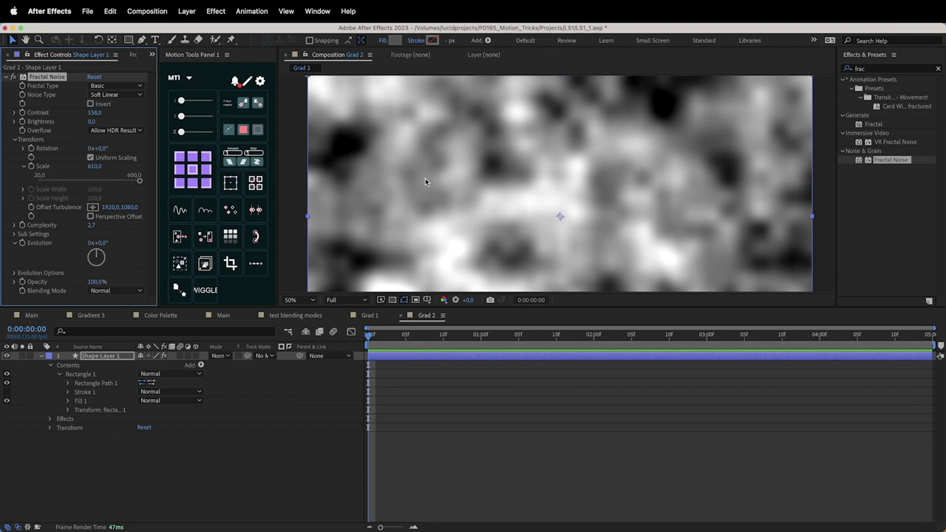
Step: Try different Sub Influence and Sub Offset values for Fractal Noise and undo them
click(13, 234)
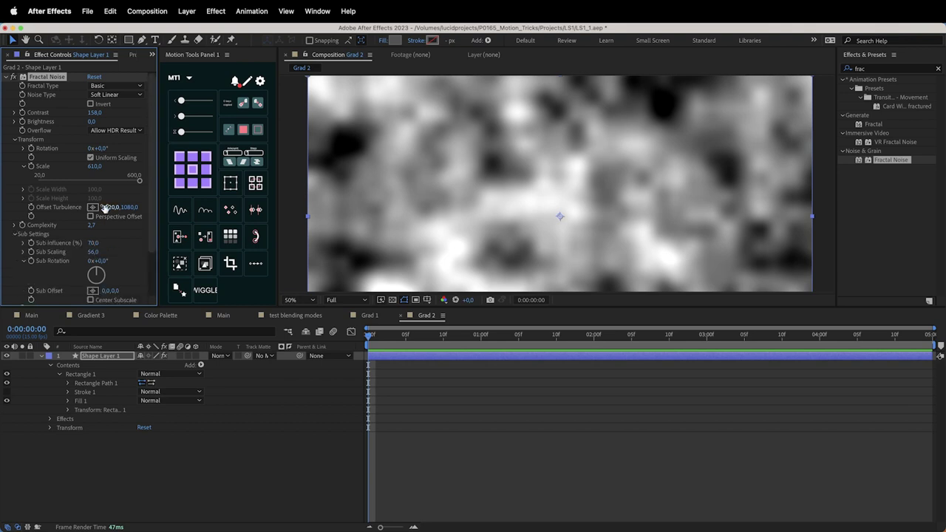
scroll(89, 237, down, 1)
drag(93, 234, 125, 251)
key(super+z)
key(super+z)
drag(103, 283, 501, 245)
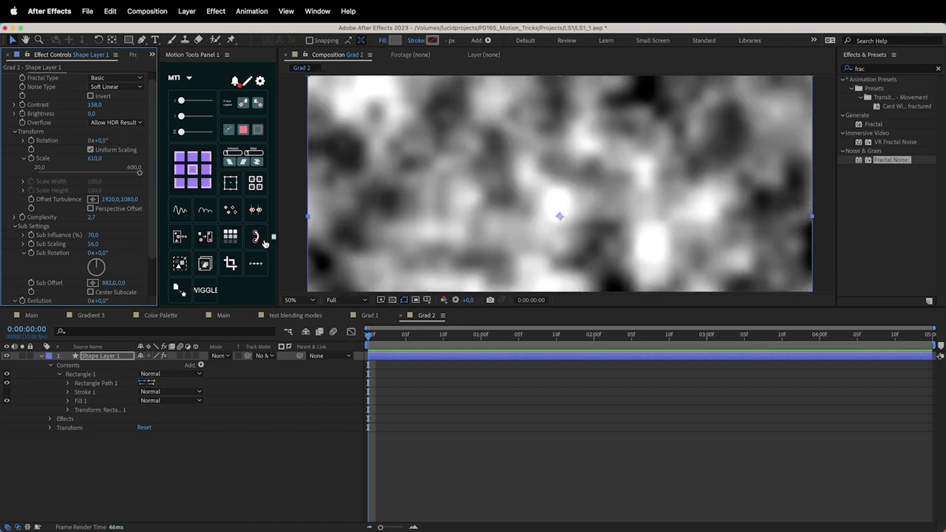
key(super+z)
Step: Set Fractal Noise's Scale to 849 and Sub Scaling to 49, and keyframe Evolution at 0 on the first frame
scroll(121, 248, down, 3)
drag(99, 253, 186, 254)
drag(93, 197, 73, 203)
drag(94, 111, 200, 112)
click(104, 255)
text(0)
key(Return)
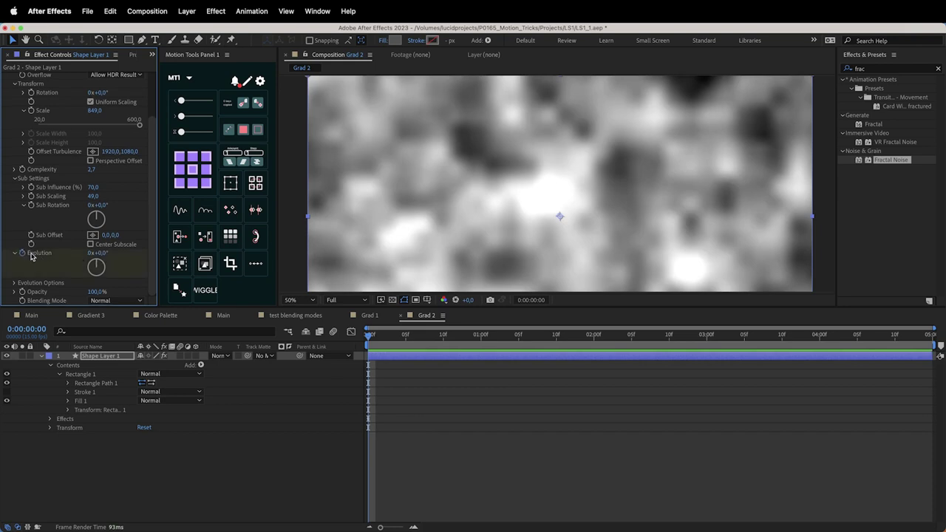
Step: Keyframe Fractal Noise's Evolution at 1x+0,0° on 0:00:04:14 and preview the animation
key(u)
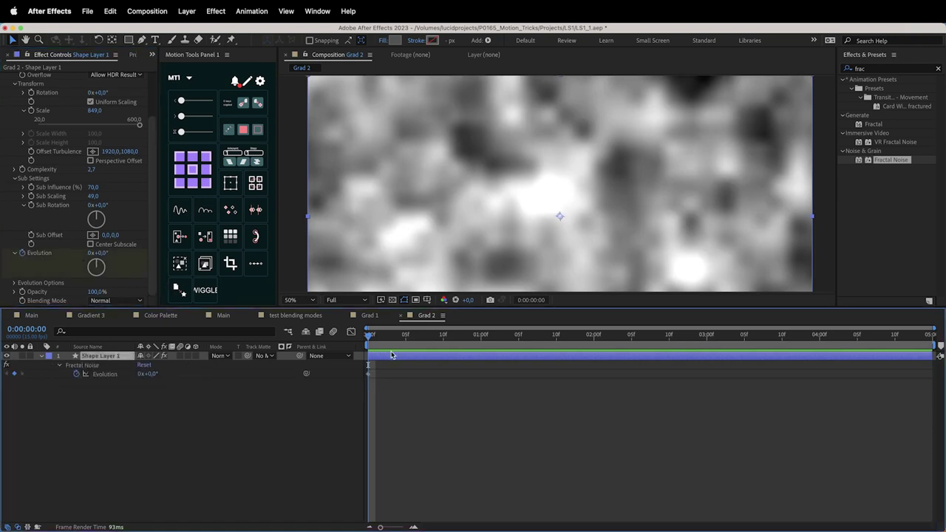
drag(375, 338, 928, 336)
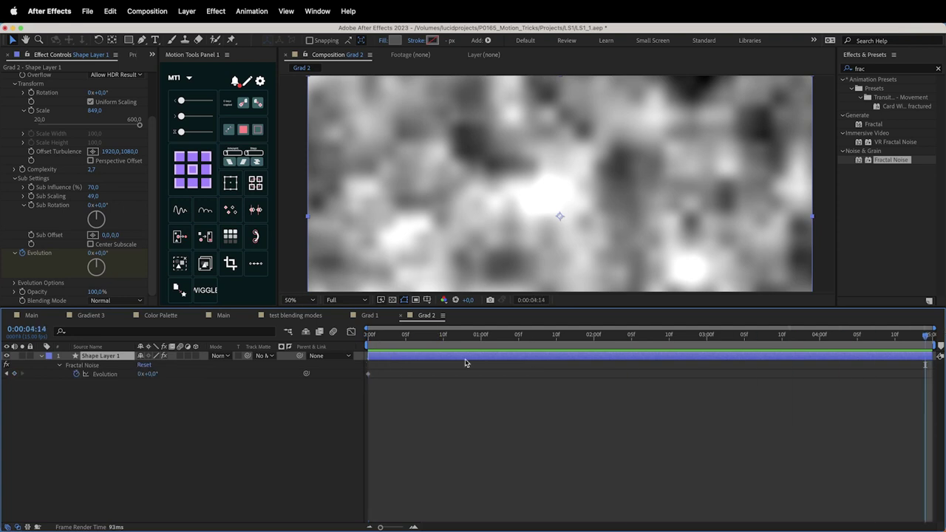
drag(147, 373, 335, 370)
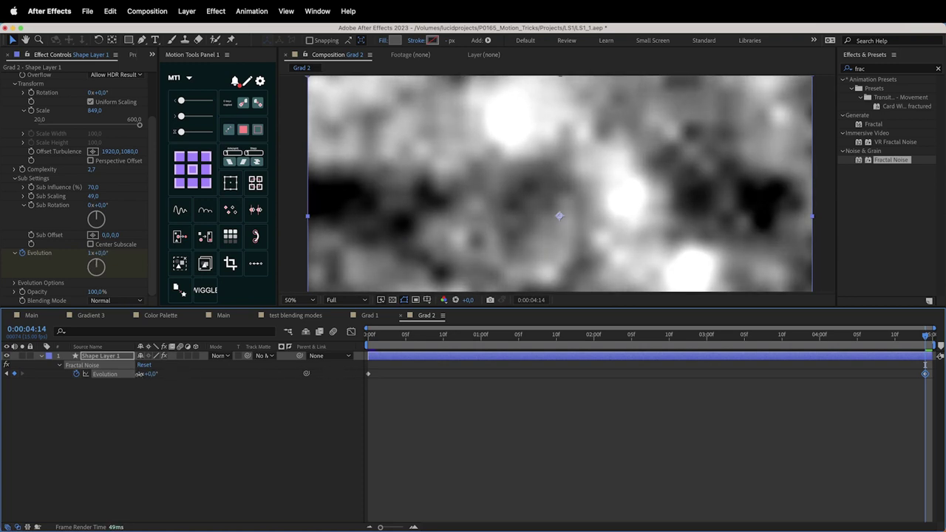
click(148, 401)
click(631, 336)
drag(643, 337, 545, 337)
Step: Turn on Cycle Evolution in Fractal Noise's Evolution Options and preview the loop
click(14, 283)
scroll(66, 274, down, 1)
click(90, 275)
mouse_move(791, 340)
mouse_down()
mouse_move(838, 339)
mouse_move(802, 338)
mouse_up()
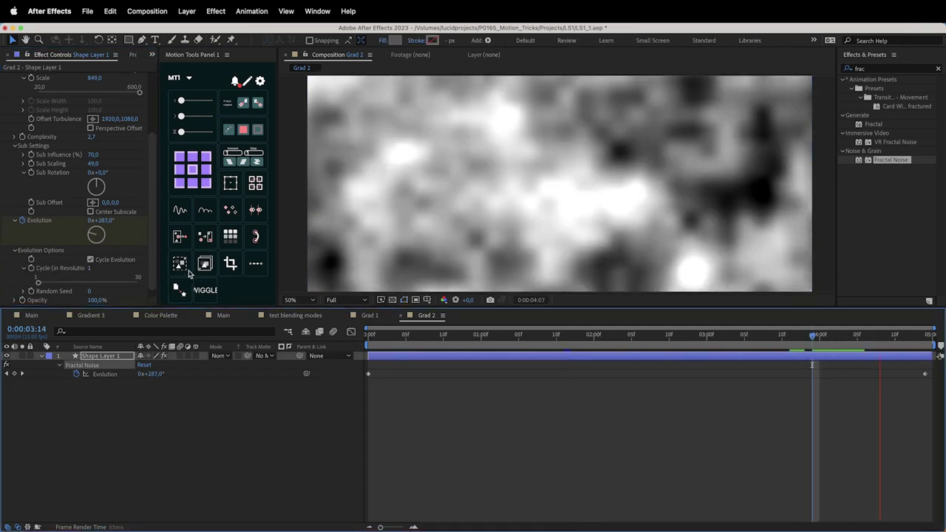
Step: Try different Random Seed values for Fractal Noise, previewing the pattern, and set the seed to 174
drag(90, 291, 93, 292)
click(93, 292)
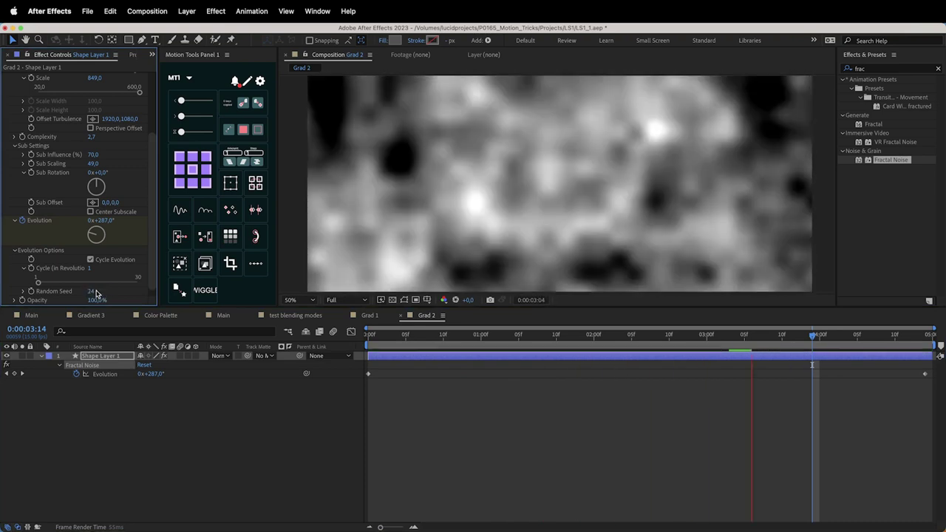
click(594, 334)
drag(595, 335, 533, 335)
drag(92, 292, 98, 296)
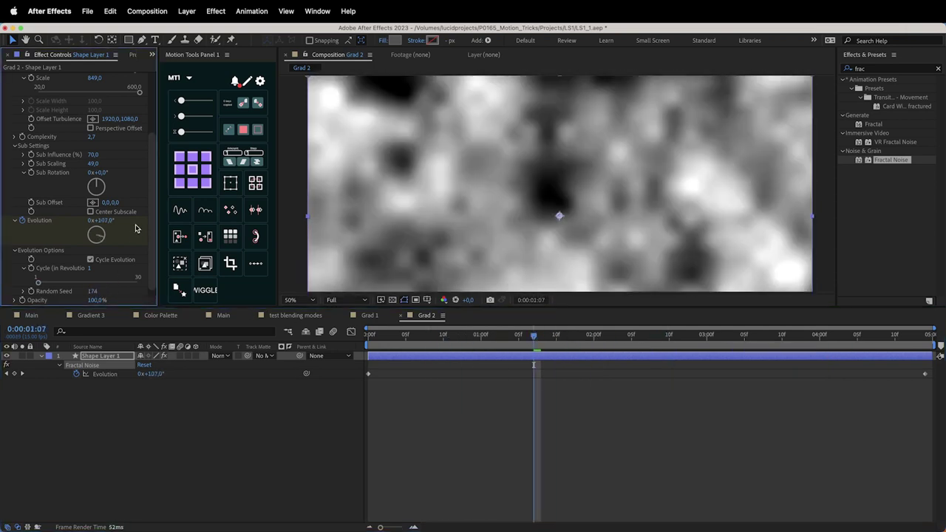
scroll(149, 225, down, 1)
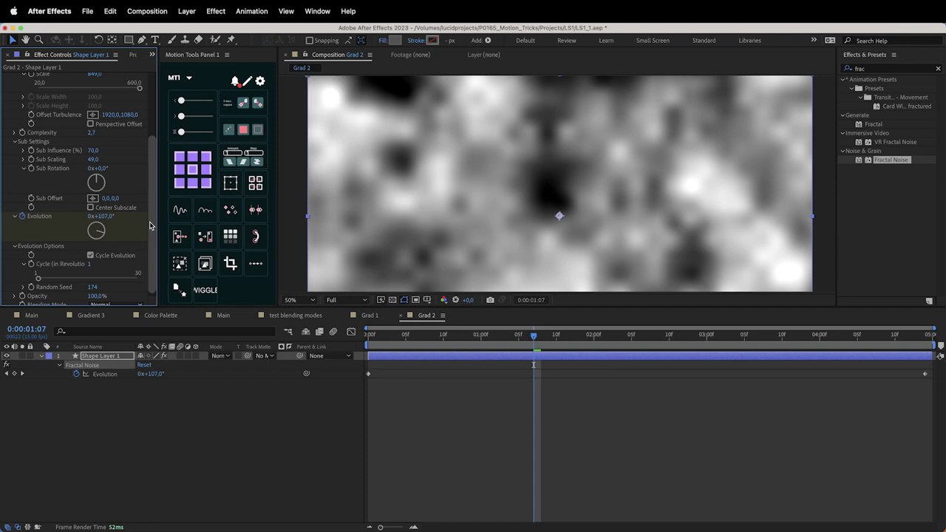
Step: Search the effects for "fas" and add an adjustment layer named "blur" above the Fractal Noise layer
scroll(512, 191, down, 2)
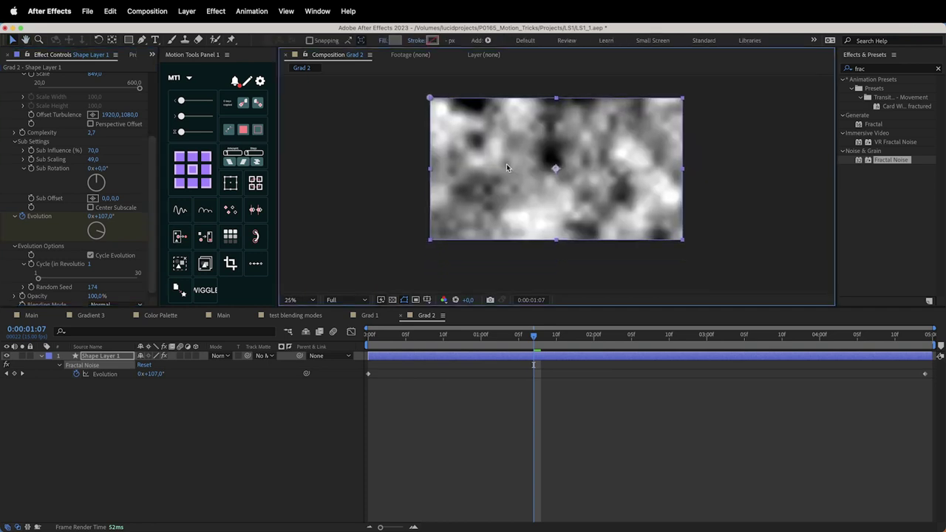
click(875, 68)
text(fas)
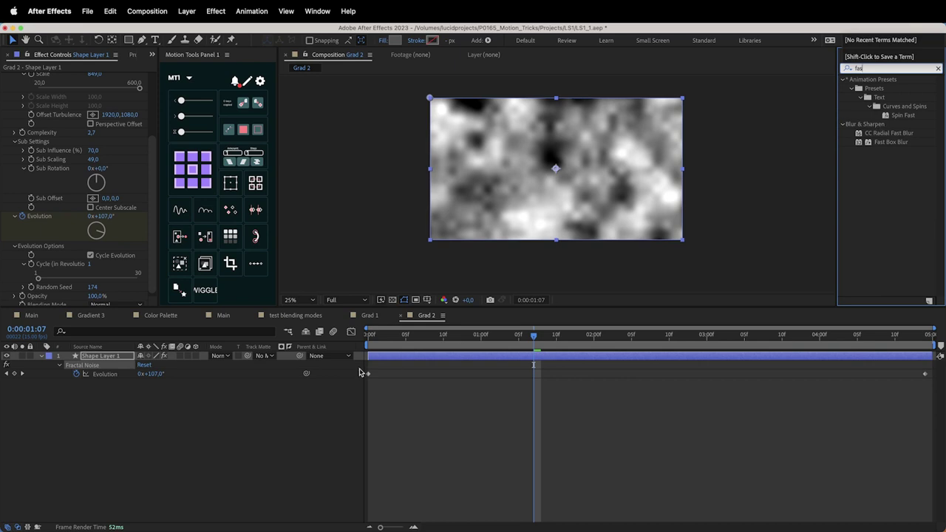
click(296, 424)
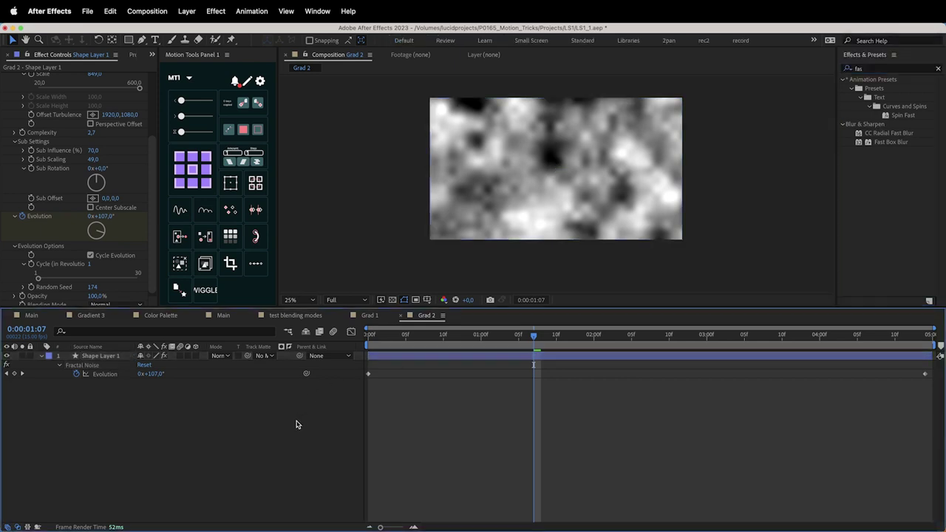
right_click(297, 424)
mouse_move(317, 431)
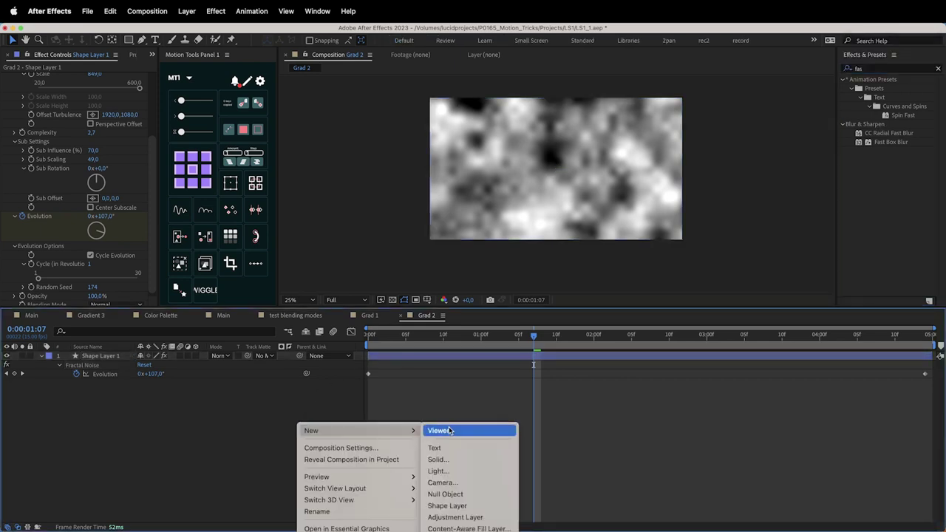
click(455, 517)
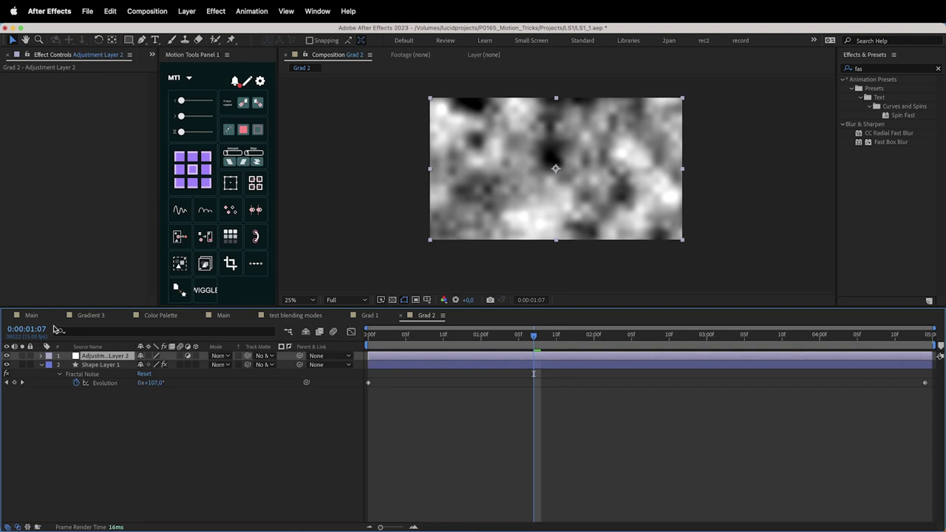
key(Return)
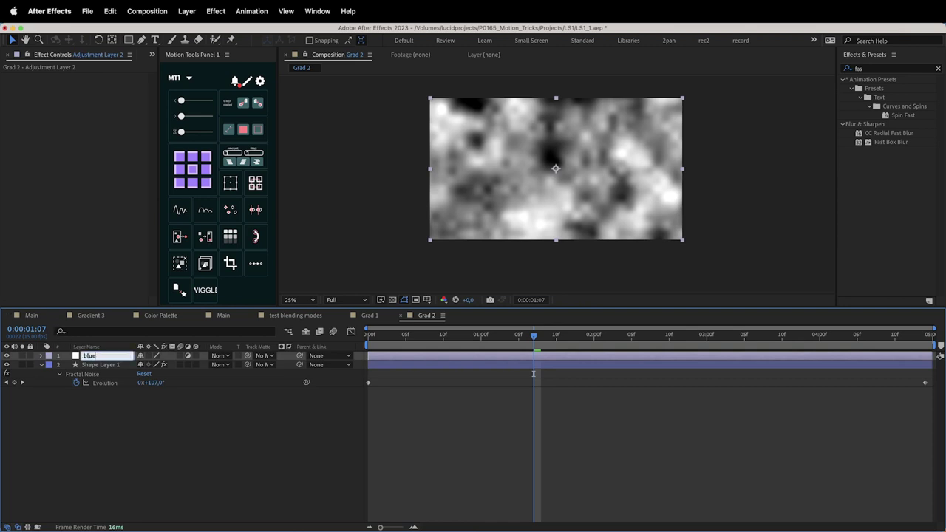
text(blur)
key(Return)
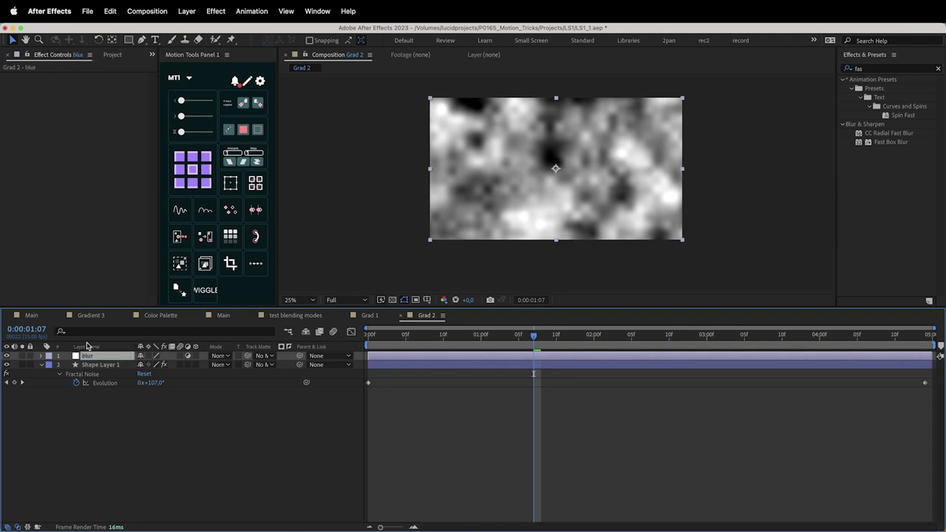
Step: Apply Fast Box Blur to the blur layer with a Blur Radius of 180 and Repeat Edge Pixels on
double_click(889, 142)
drag(88, 87, 114, 85)
drag(269, 76, 250, 94)
drag(91, 85, 79, 85)
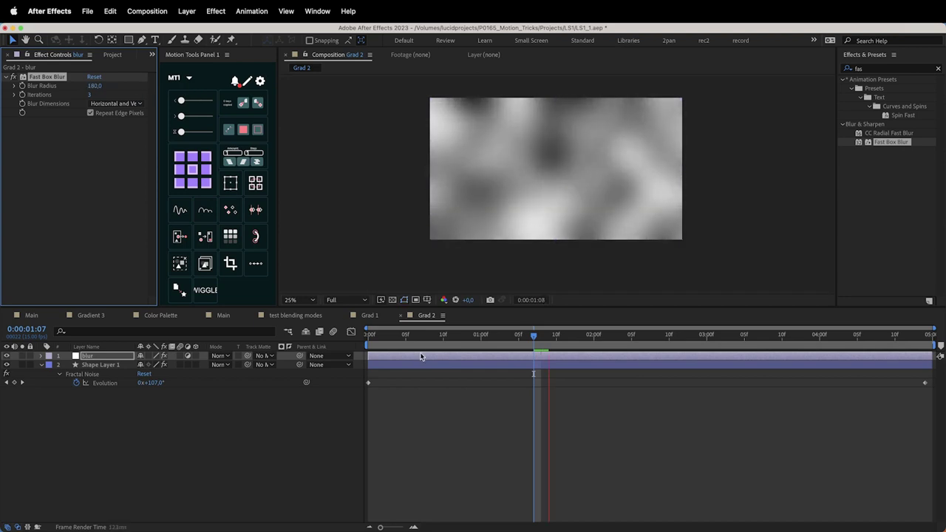
Step: Try a Contrast of 194 and the Smeary and Rocky fractal types on the Fractal Noise layer
click(117, 364)
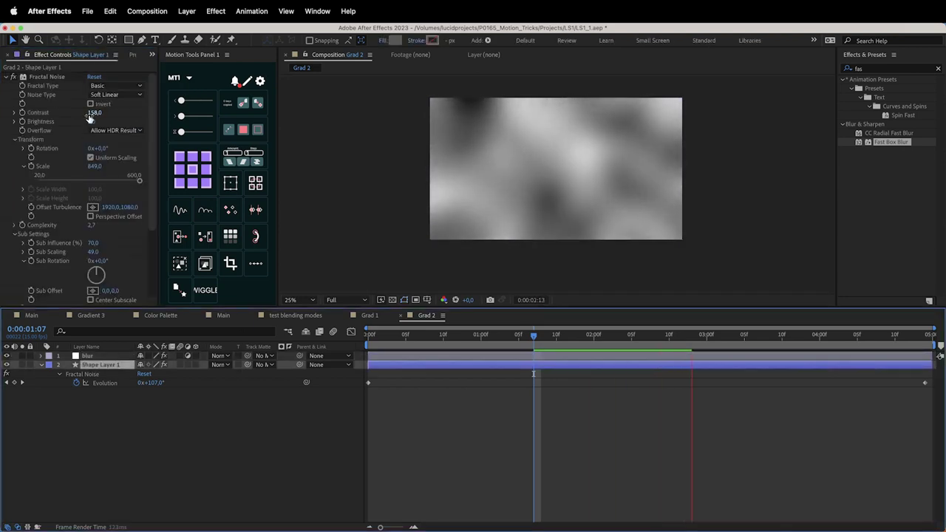
drag(89, 119, 107, 115)
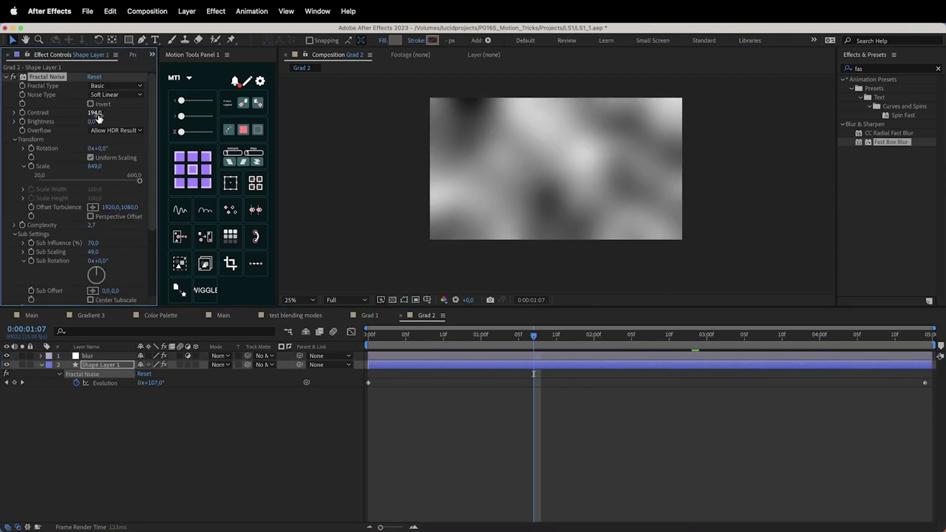
click(104, 85)
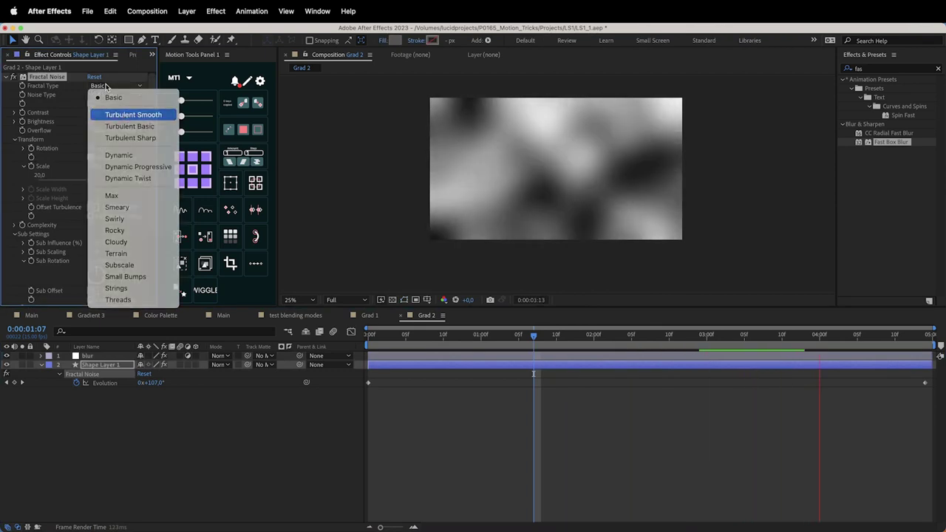
click(123, 207)
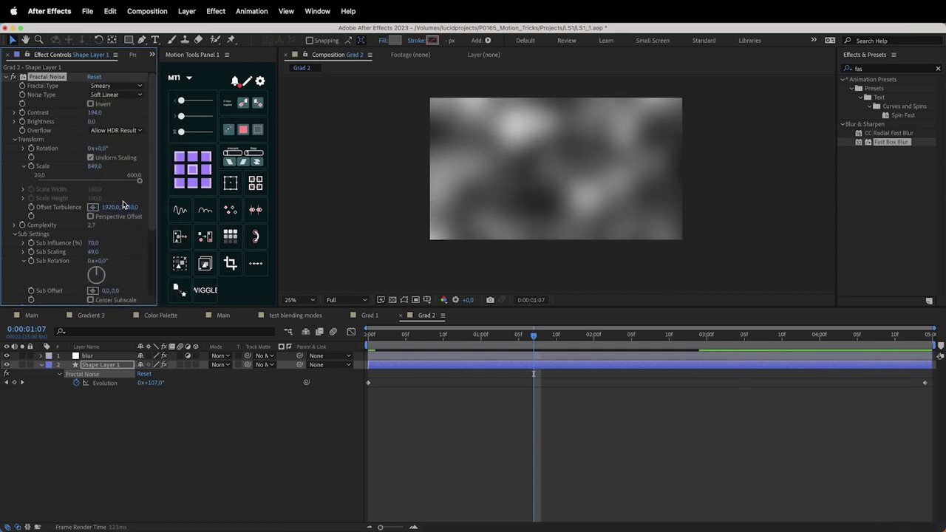
click(105, 86)
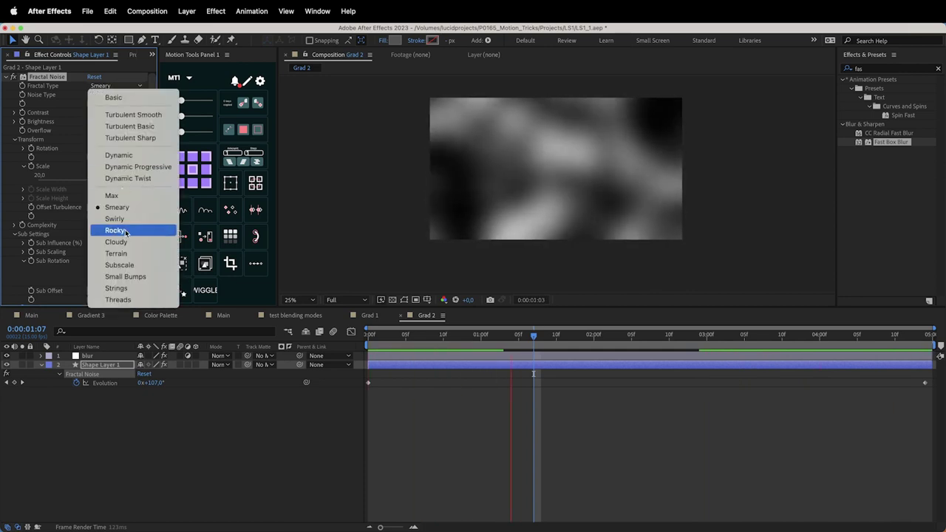
click(116, 230)
Step: Set Fractal Noise's Contrast to 155, try Dynamic Progressive, and return the Fractal Type to Basic
drag(94, 113, 81, 113)
click(110, 86)
click(122, 164)
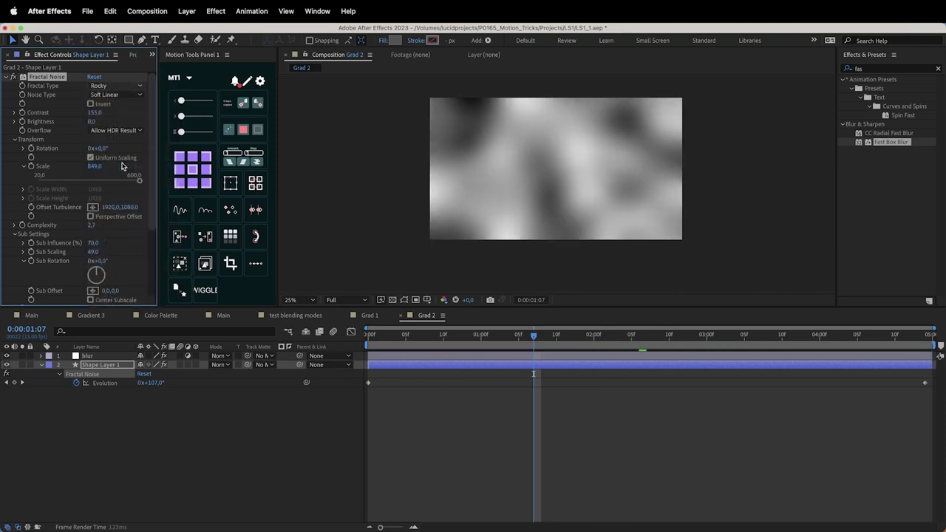
click(117, 86)
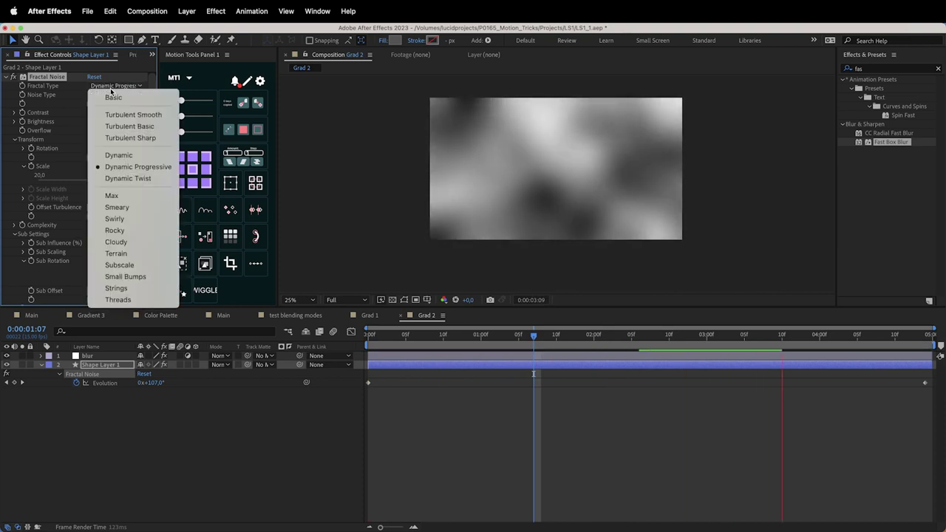
click(121, 99)
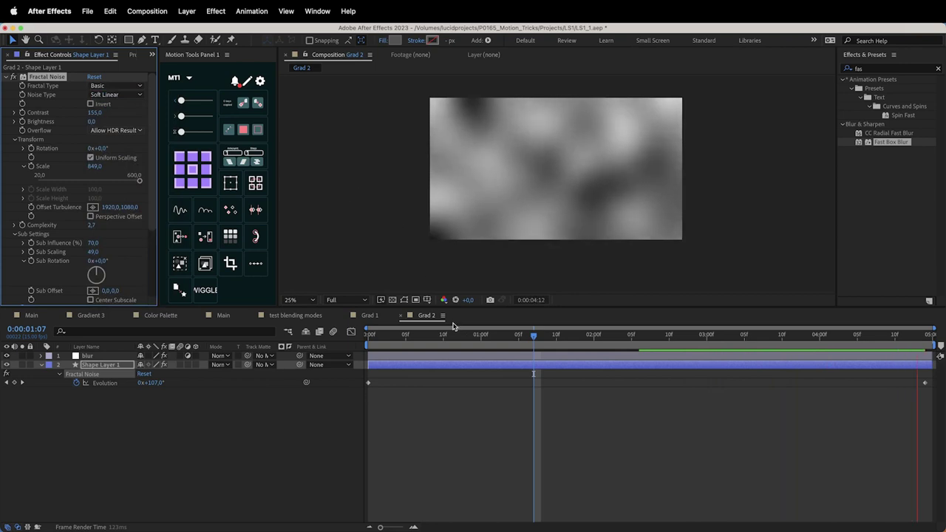
drag(453, 339, 545, 332)
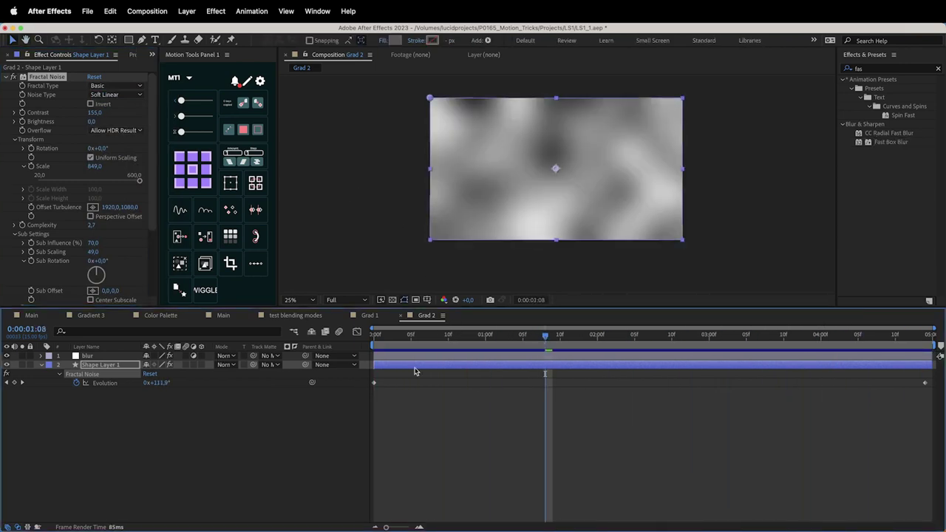
Step: Add another adjustment layer above the blur layer and name it "Color"
click(275, 408)
right_click(257, 406)
mouse_move(281, 412)
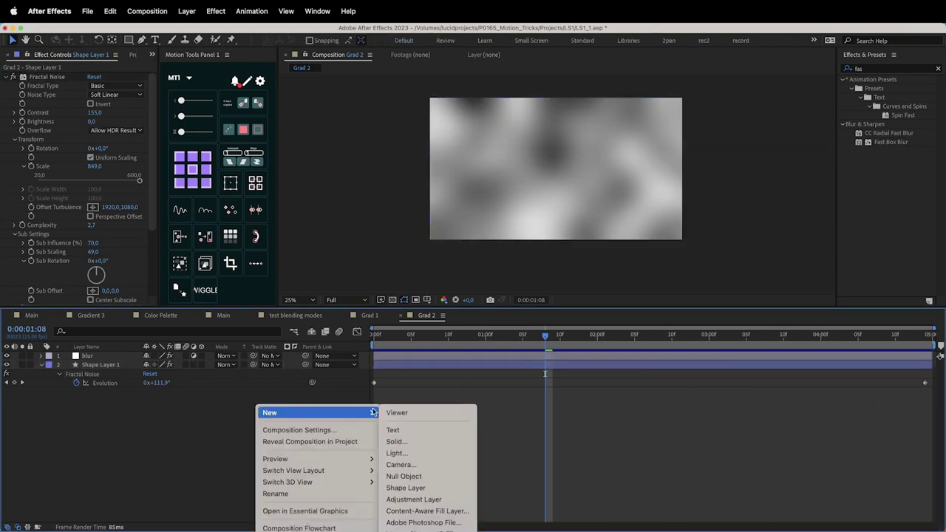
click(432, 499)
key(Return)
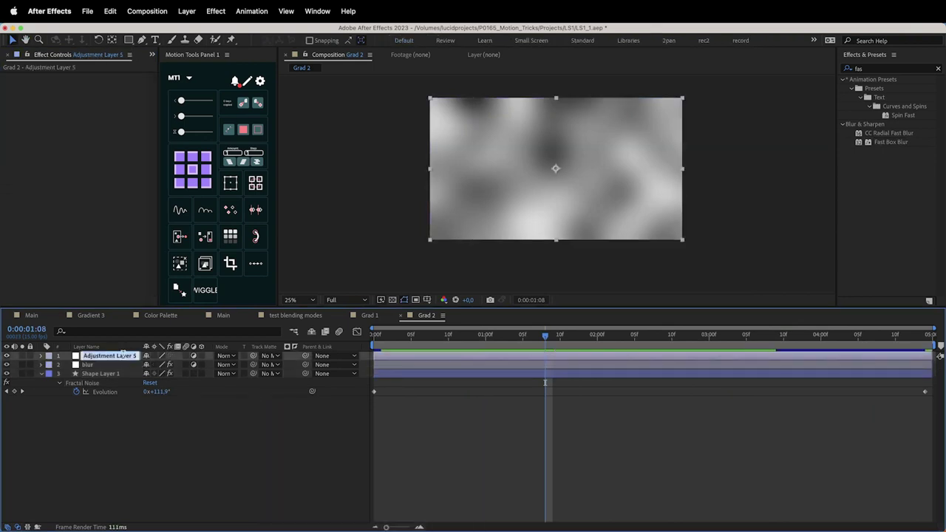
key(Return)
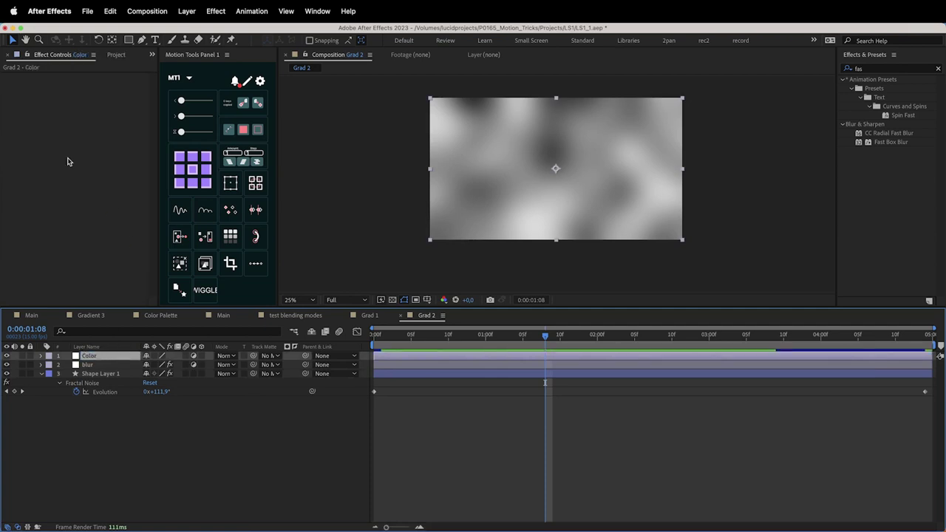
Step: Place the Color Palette composition into Grad 2 as the topmost layer
click(115, 54)
drag(49, 175, 514, 205)
scroll(459, 134, up, 2)
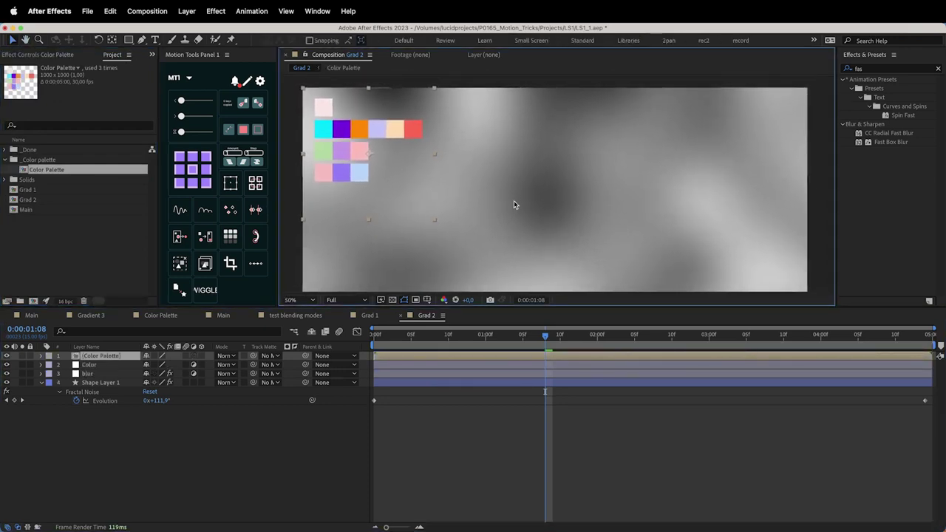
Step: Apply the Tint effect to the Color layer and map black to a pink sampled from the palette
click(116, 366)
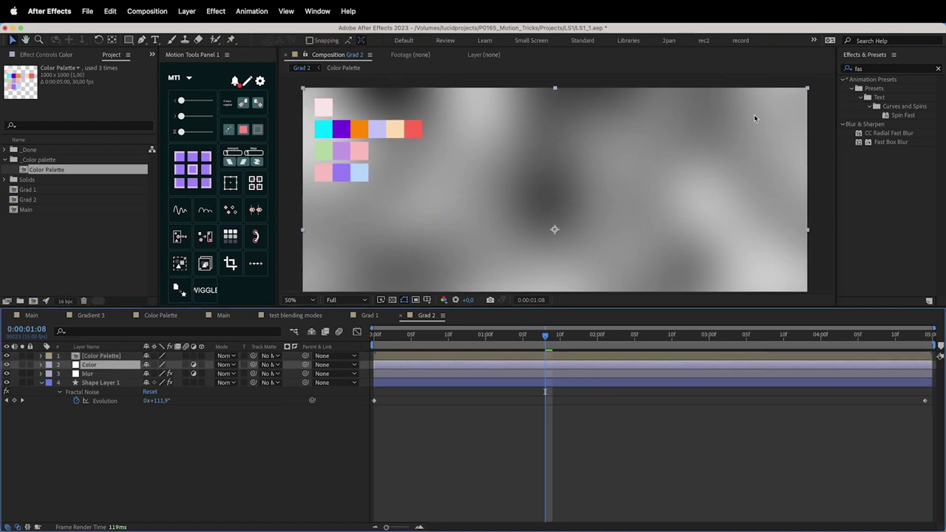
click(873, 68)
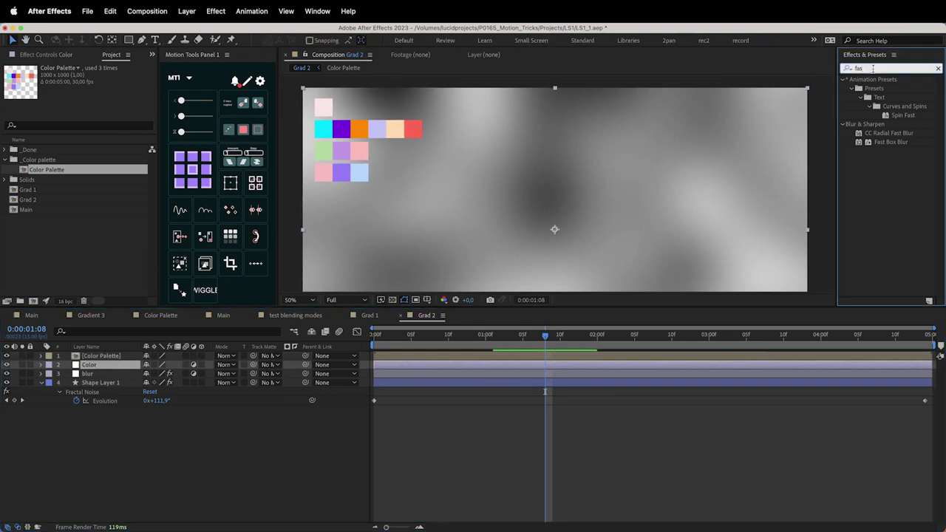
key(BackSpace)
key(BackSpace)
key(BackSpace)
text(tin)
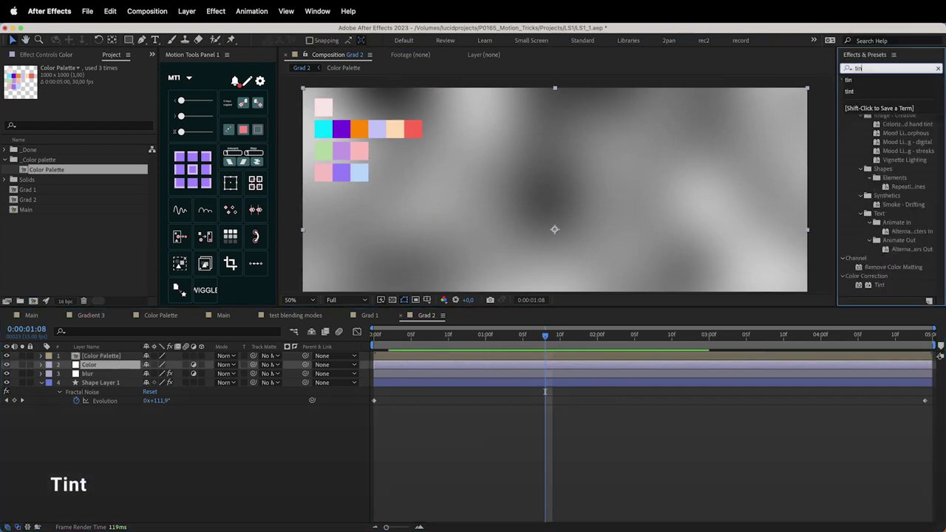
text(t)
double_click(880, 124)
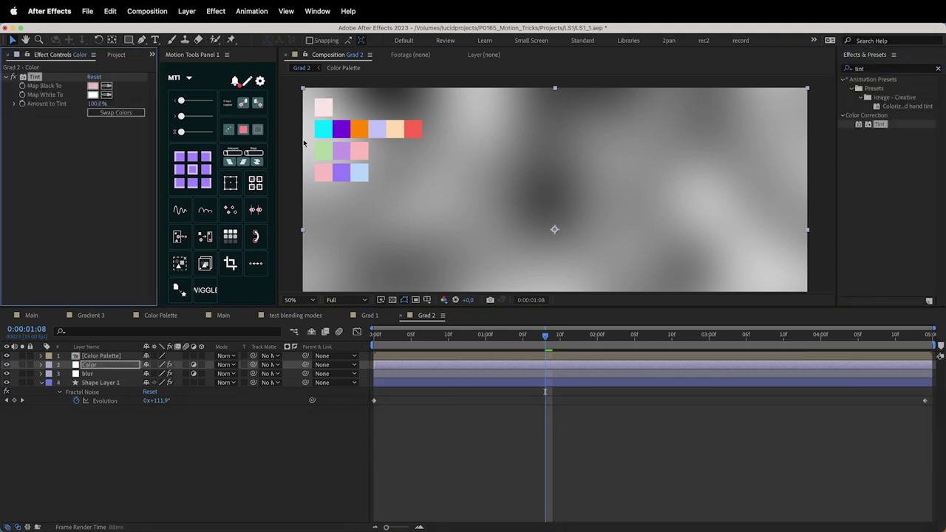
Step: Try the palette's soft violet for Tint's Map White To, preview it, and replace it with the deep purple
click(116, 113)
click(346, 148)
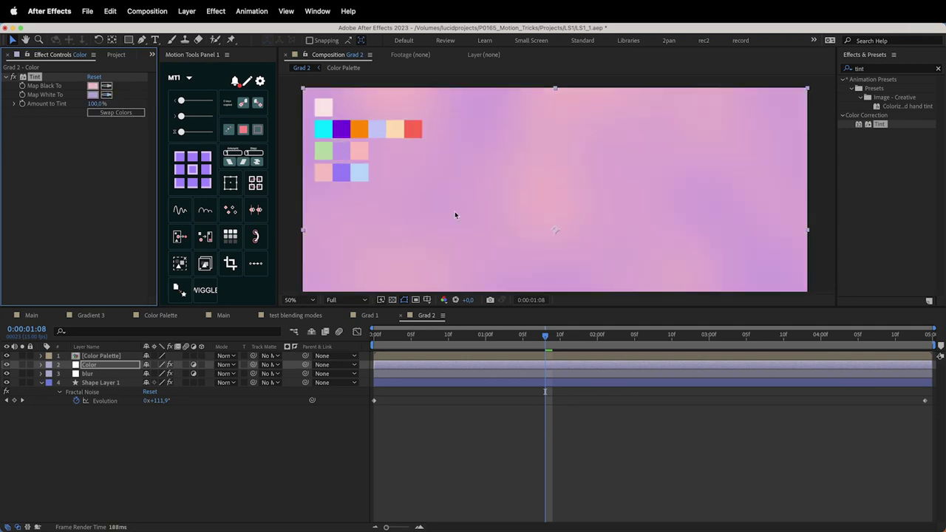
drag(473, 339, 687, 329)
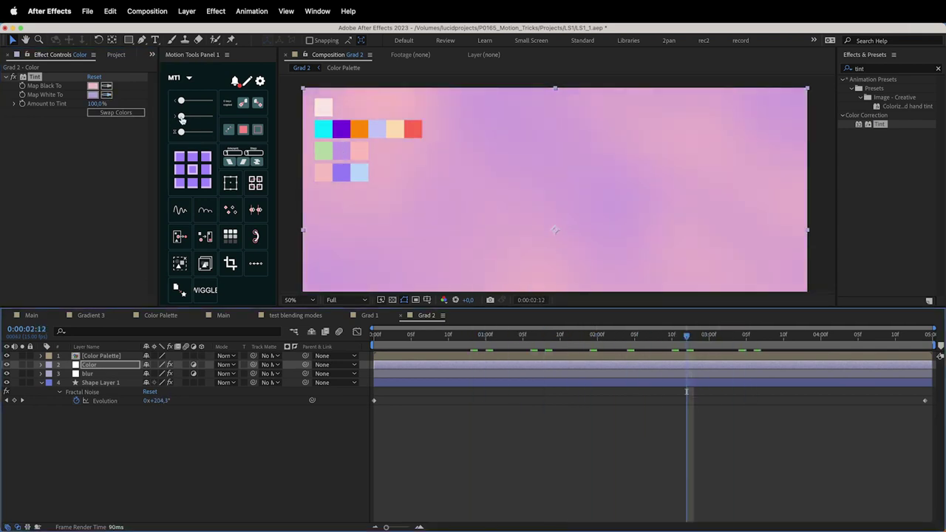
click(108, 95)
click(347, 130)
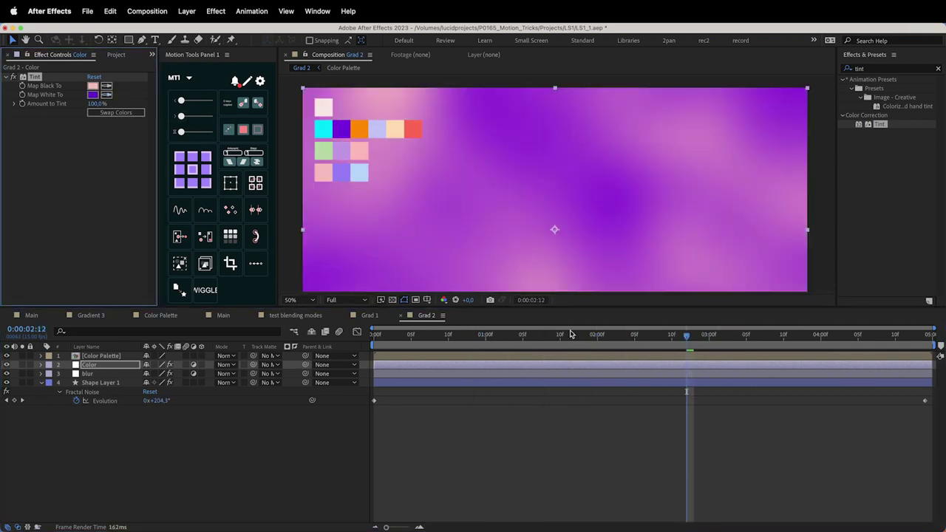
Step: Check the tinted gradient at other times, and add the Tritone effect to the Color layer below Tint
drag(645, 338, 523, 336)
click(869, 69)
text(tri)
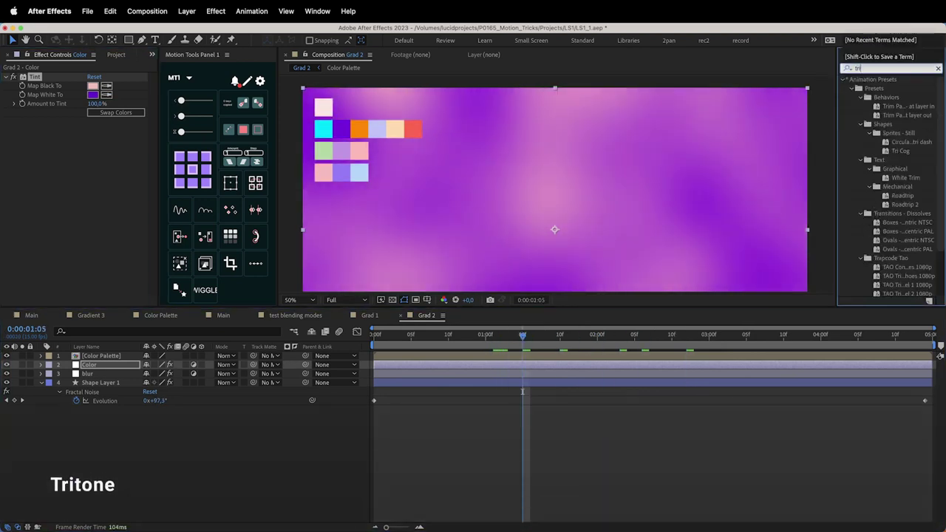
text(t)
drag(883, 88, 133, 129)
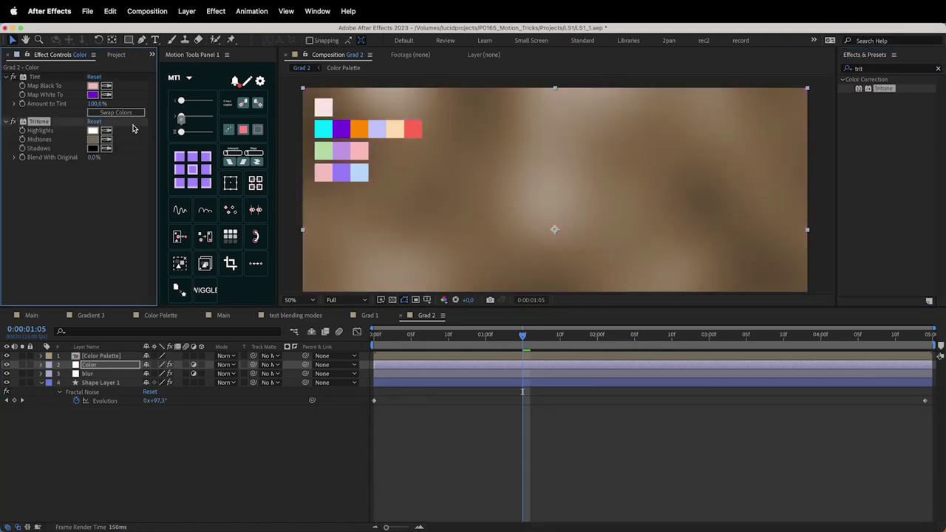
Step: Disable Tint and set Tritone's Highlights to Tint's pink, Shadows to its deep purple and Midtones to the palette's orange
click(94, 85)
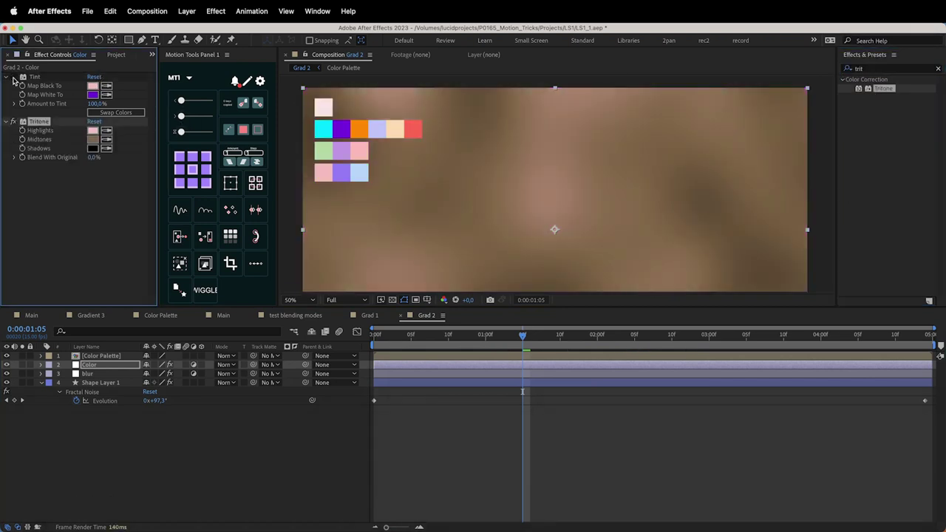
click(14, 77)
click(94, 95)
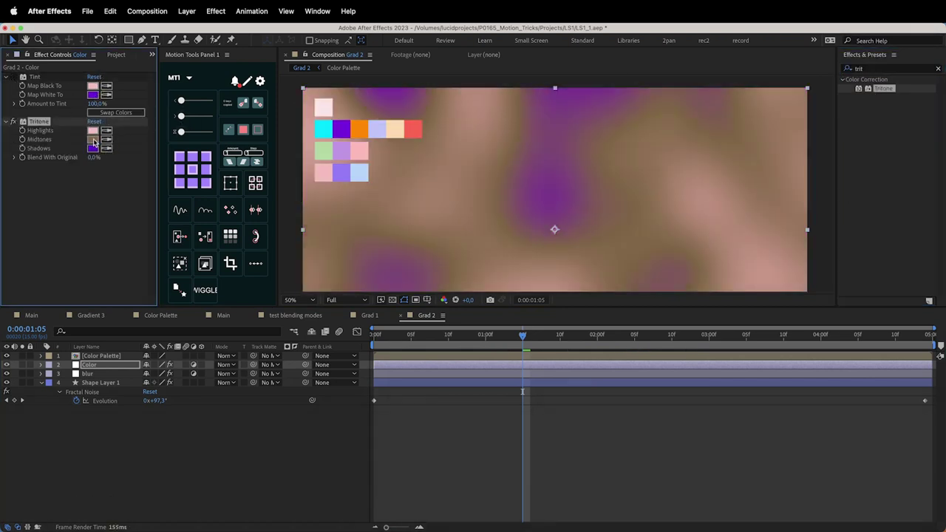
click(357, 131)
key(space)
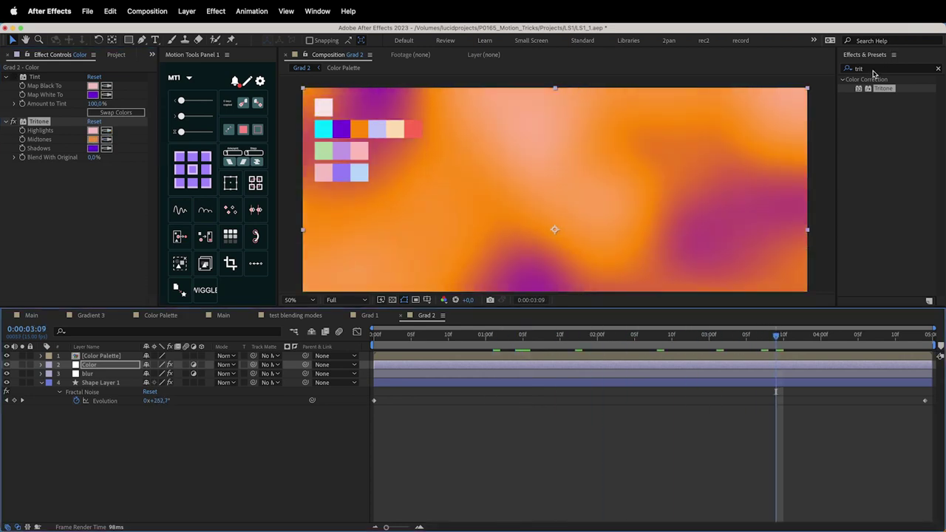
Step: Add CC Toner to the Color layer below Tritone, disable it, and preview the Tritone gradient
double_click(872, 69)
text(to)
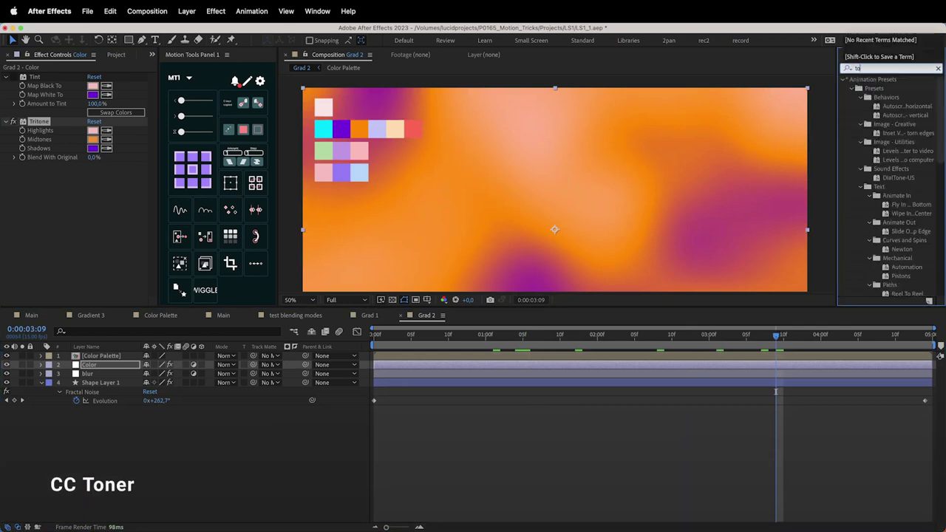
text(n)
drag(876, 186, 310, 197)
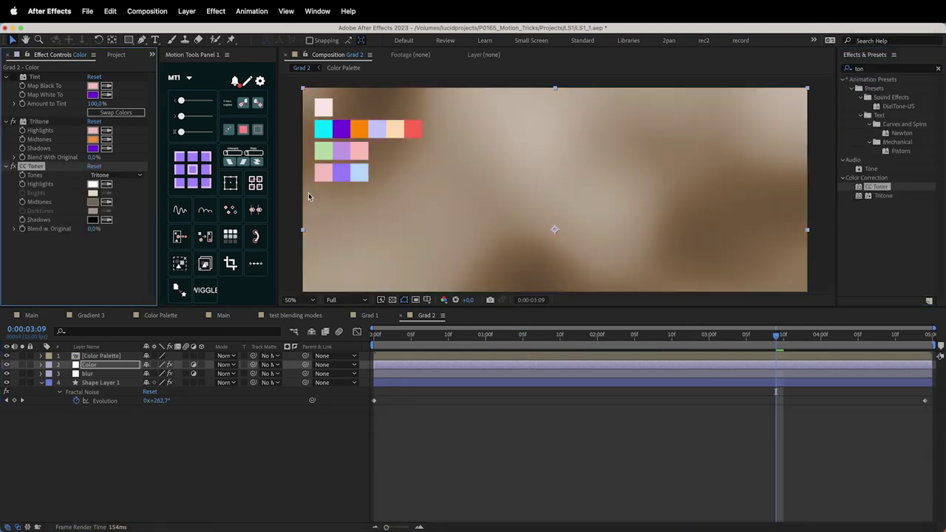
click(13, 167)
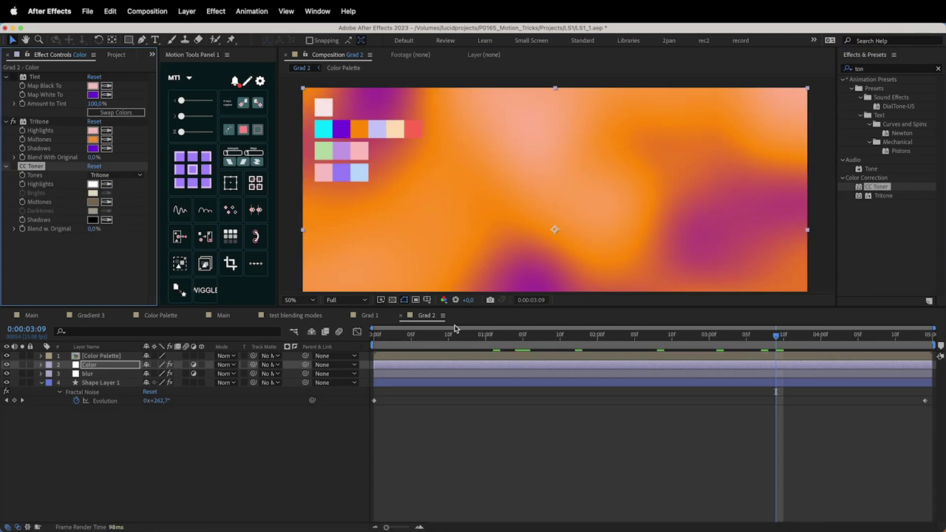
click(463, 335)
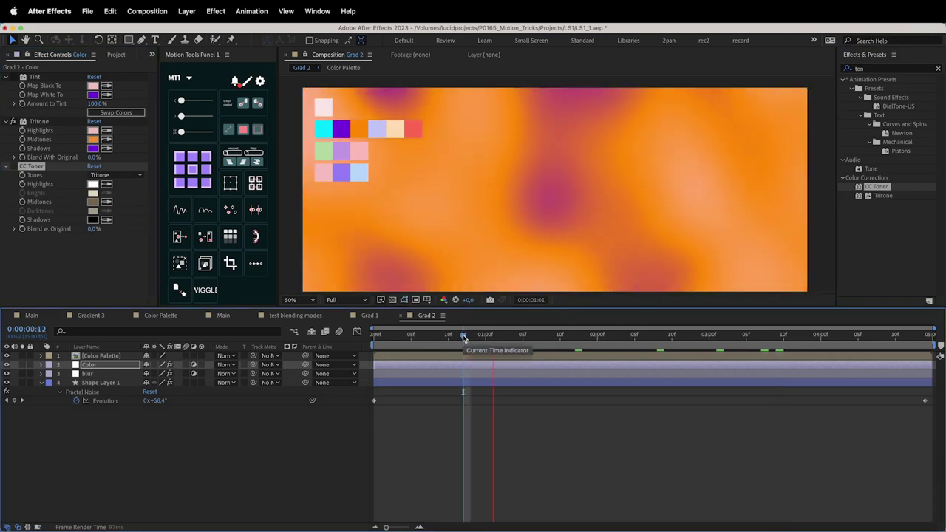
drag(463, 334, 850, 334)
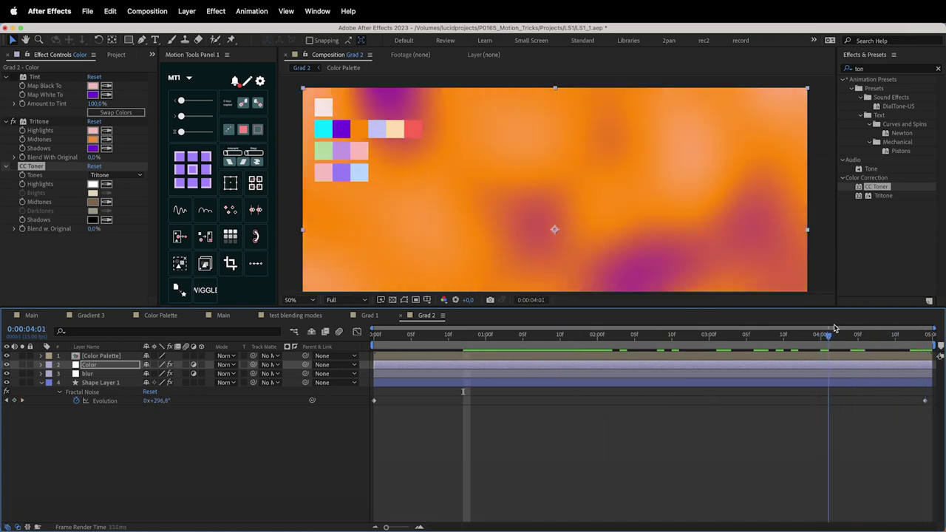
Step: Find the Colorama effect and apply it to the Color layer
double_click(865, 69)
text(co)
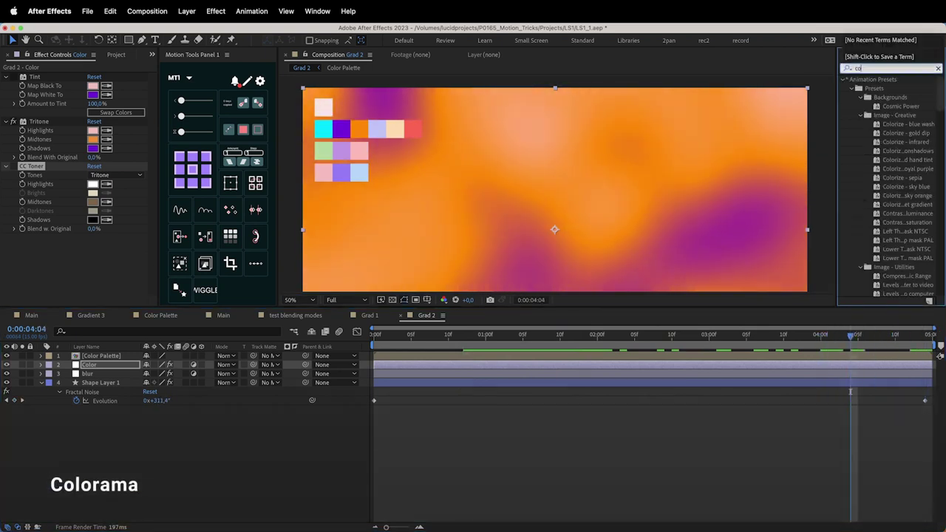
text(lora)
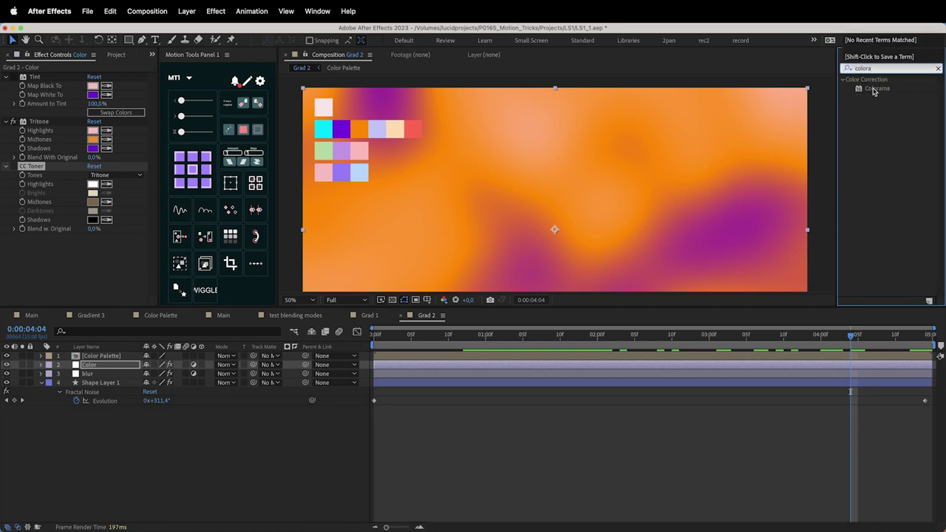
drag(874, 90, 4, 129)
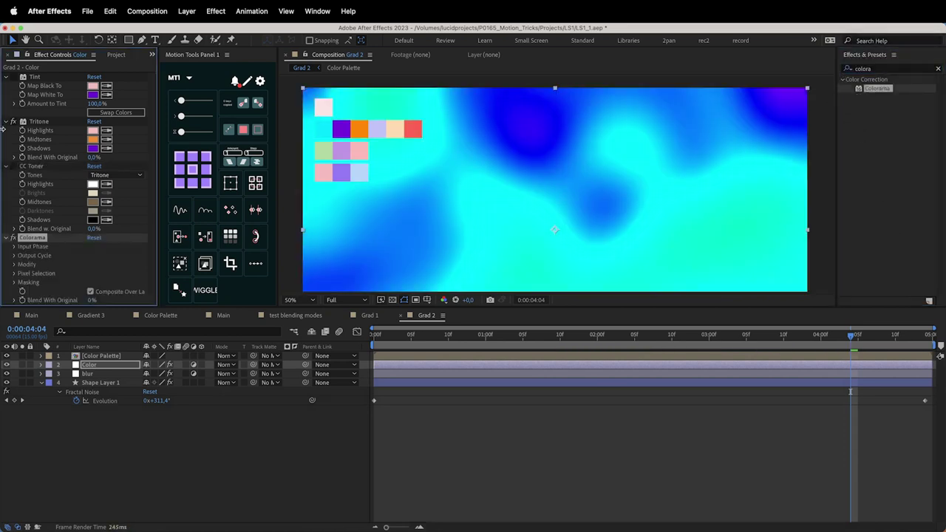
Step: Disable Tritone, collapse the Tint, Tritone and CC Toner settings, and preview the Colorama result from 0:00:01:01
click(13, 121)
click(6, 121)
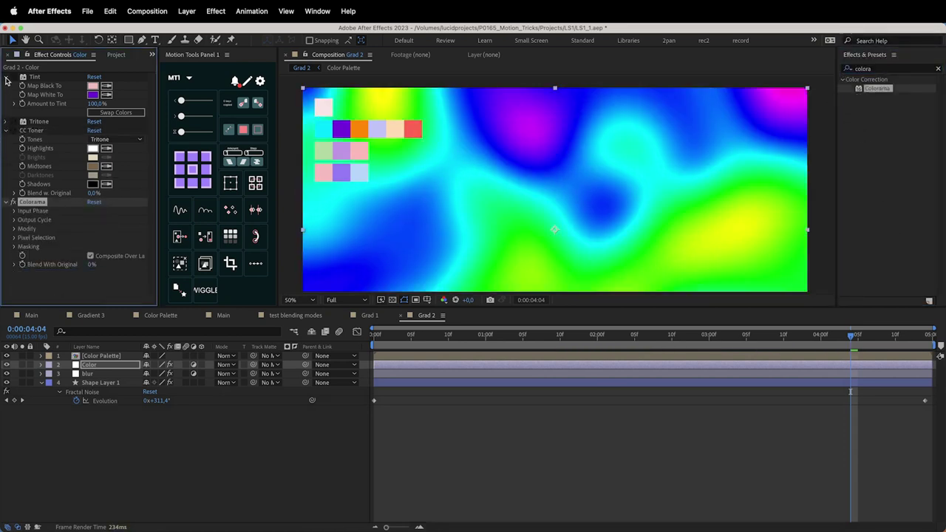
click(6, 77)
click(6, 94)
click(493, 335)
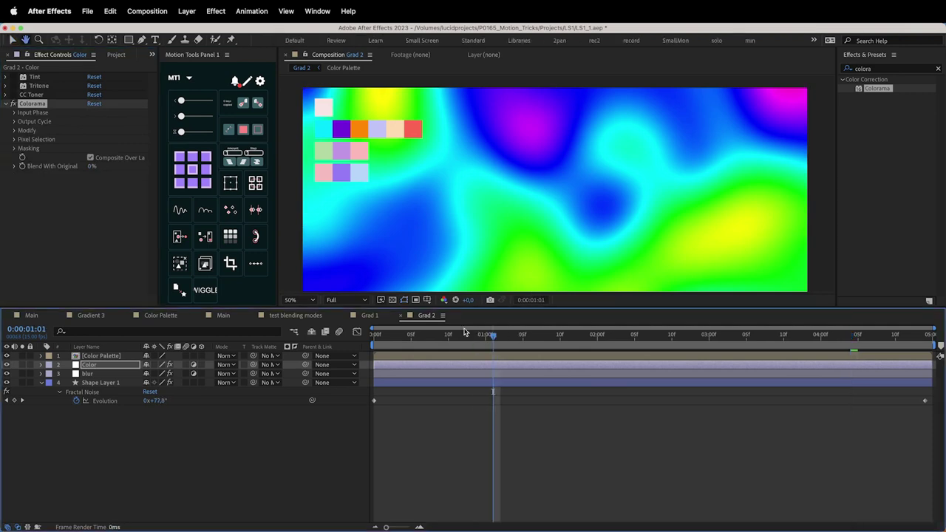
Step: Try the Ramp Red preset palette in Colorama's Output Cycle, and replace it with Solarize Green
click(14, 112)
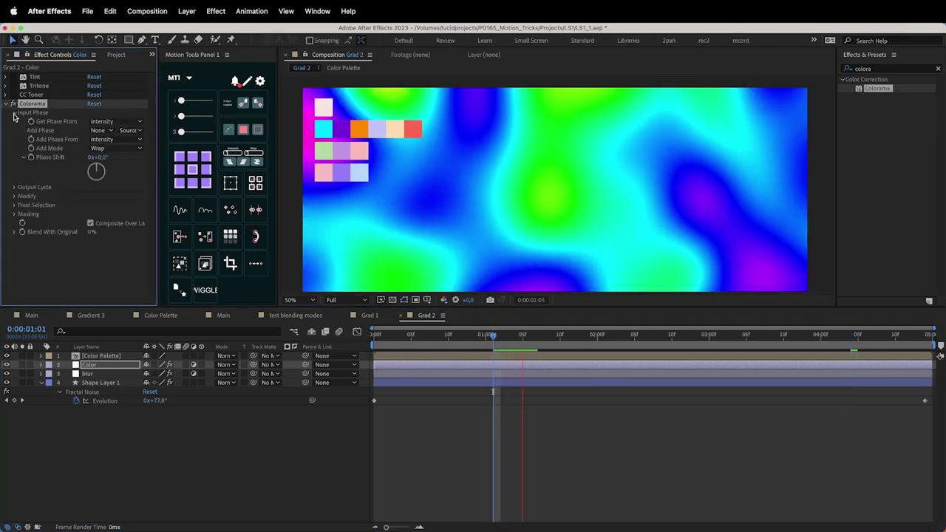
click(13, 187)
scroll(15, 185, down, 2)
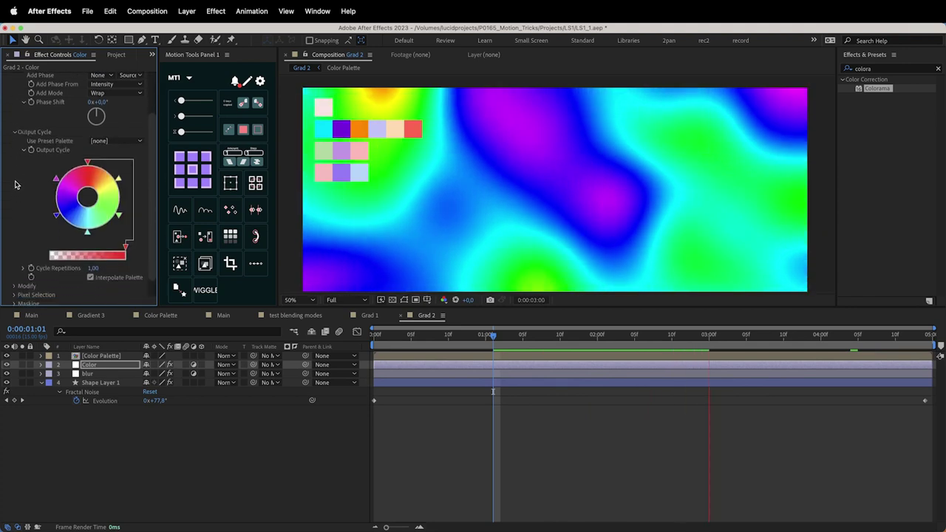
click(639, 335)
drag(648, 340, 531, 336)
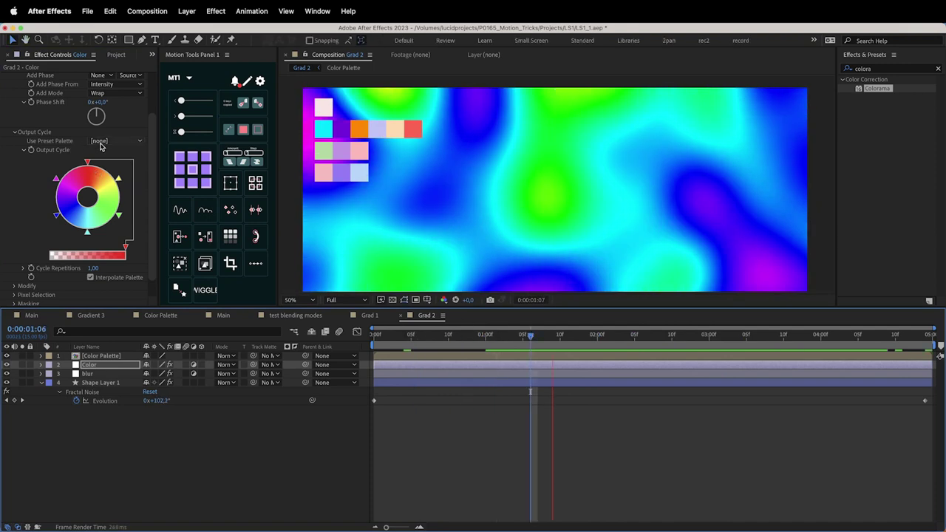
click(115, 140)
click(111, 195)
click(109, 140)
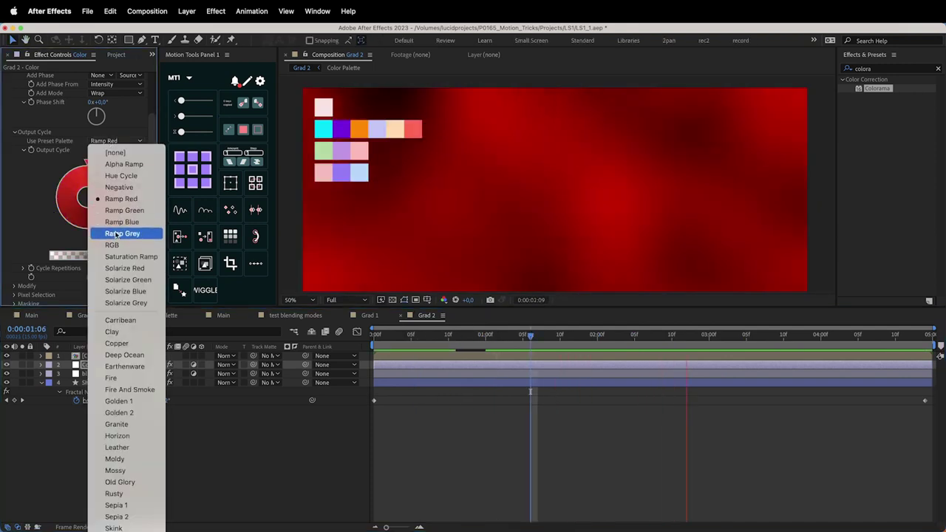
click(127, 279)
click(118, 141)
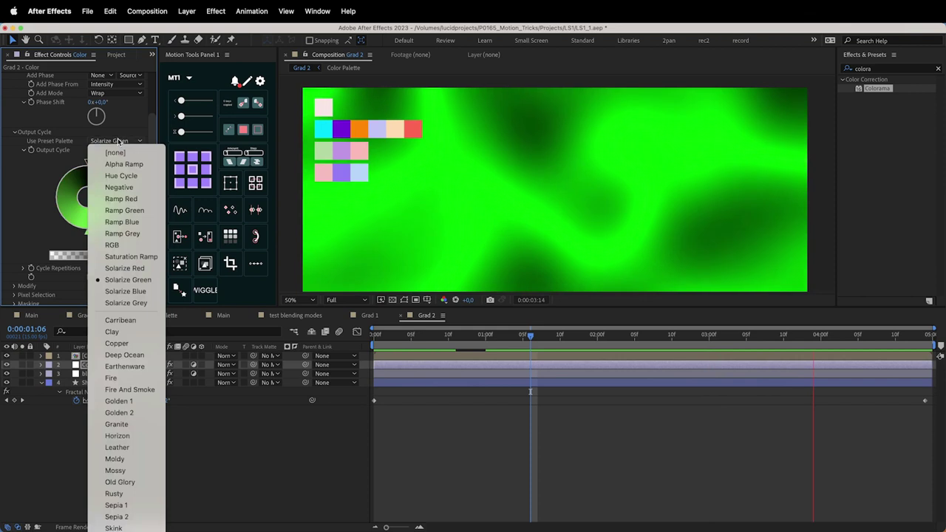
click(119, 141)
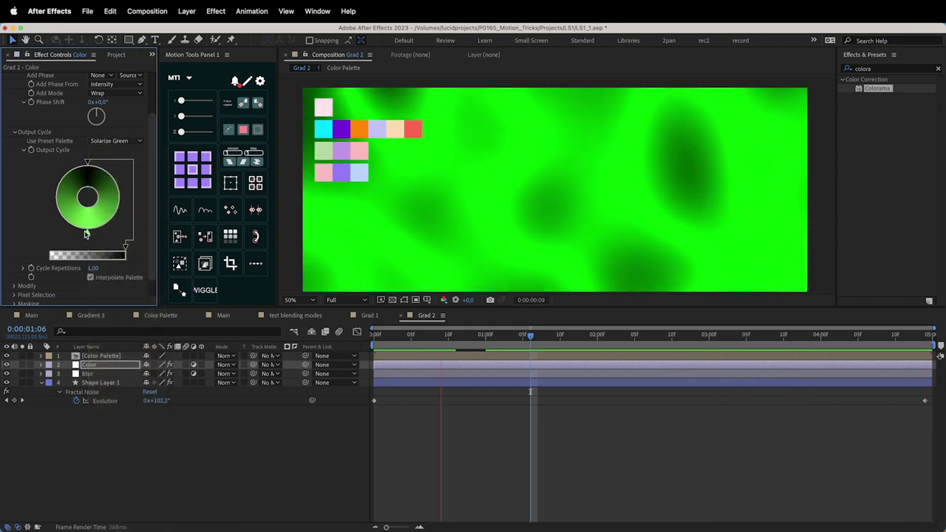
Step: Move the green stop to the lower left of the Output Cycle wheel and add a third stop at the lower right
drag(87, 232, 64, 231)
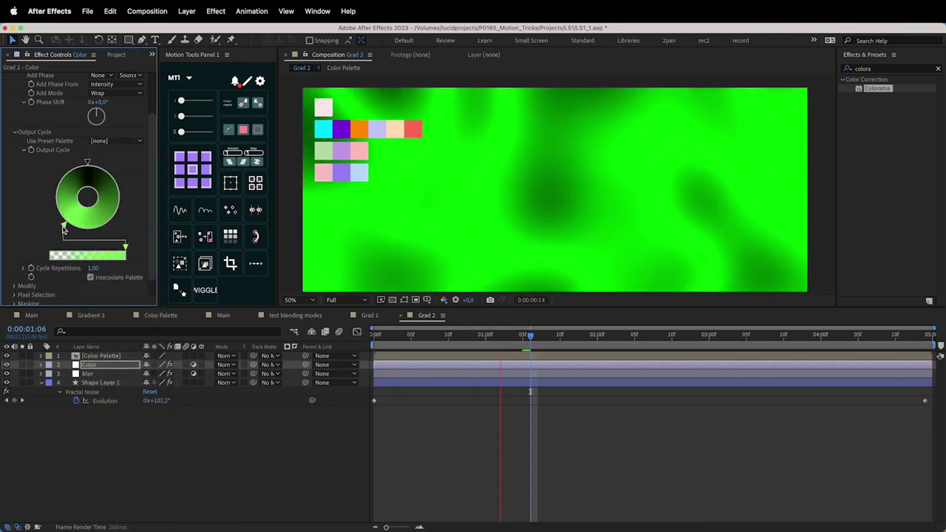
drag(474, 337, 396, 335)
double_click(116, 221)
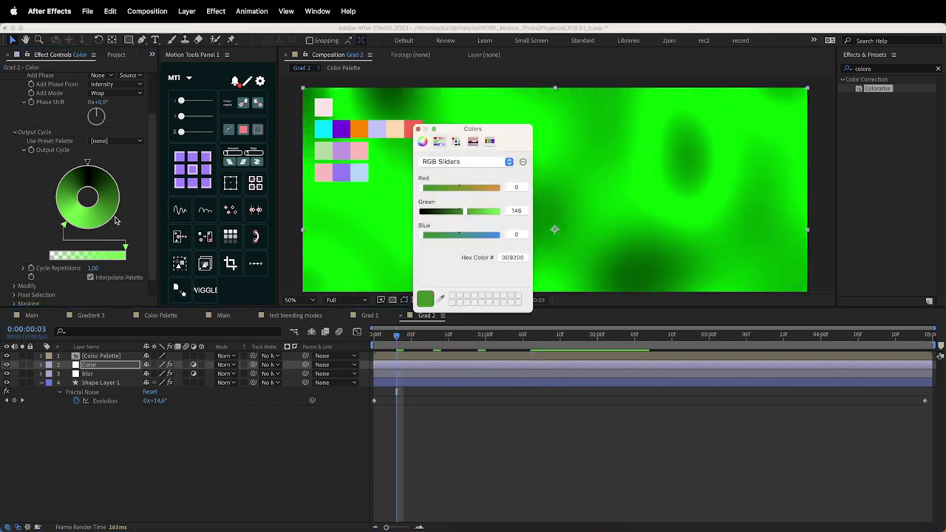
click(419, 130)
Step: Recolor the black stop at the top of the Output Cycle wheel with the pink from the palette's bottom row
click(87, 162)
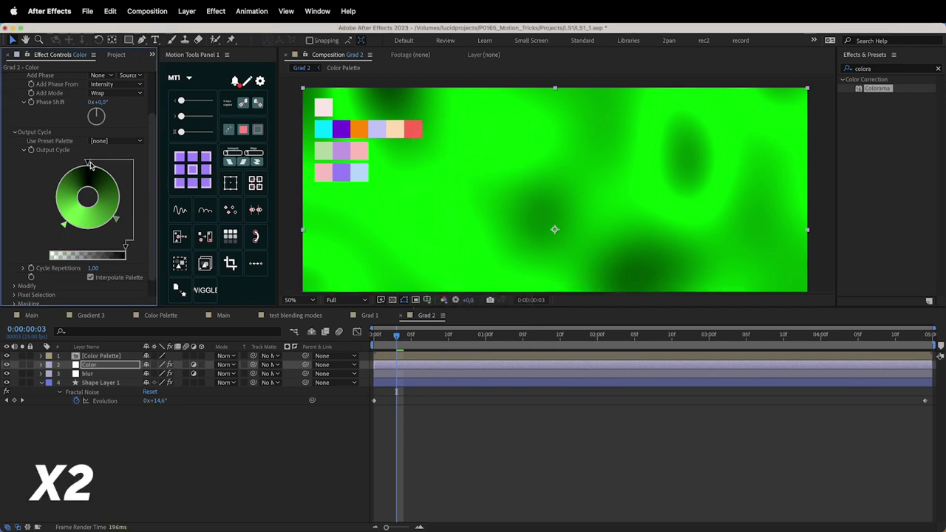
double_click(88, 163)
click(441, 298)
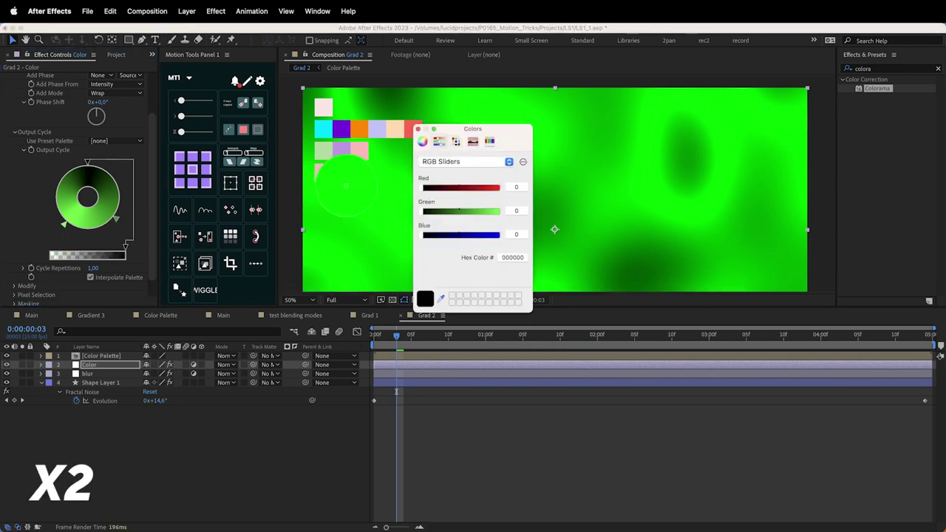
click(323, 171)
click(417, 128)
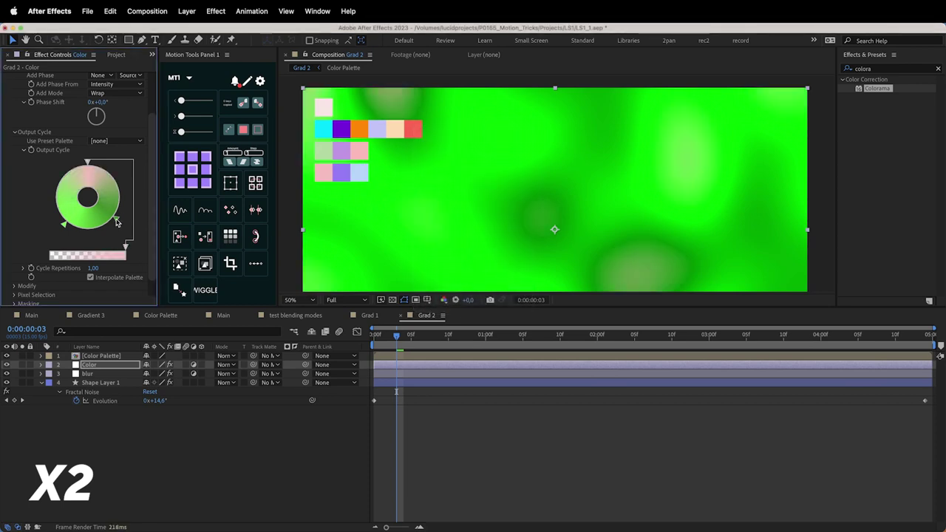
Step: Recolor the lower-right Output Cycle stop with the palette's bottom-row purple, 967DF7
double_click(116, 221)
click(441, 298)
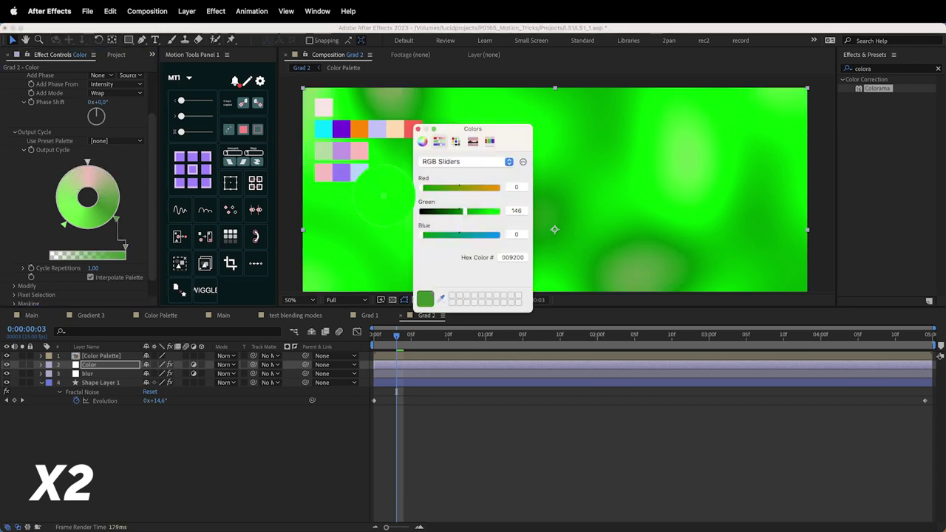
click(340, 174)
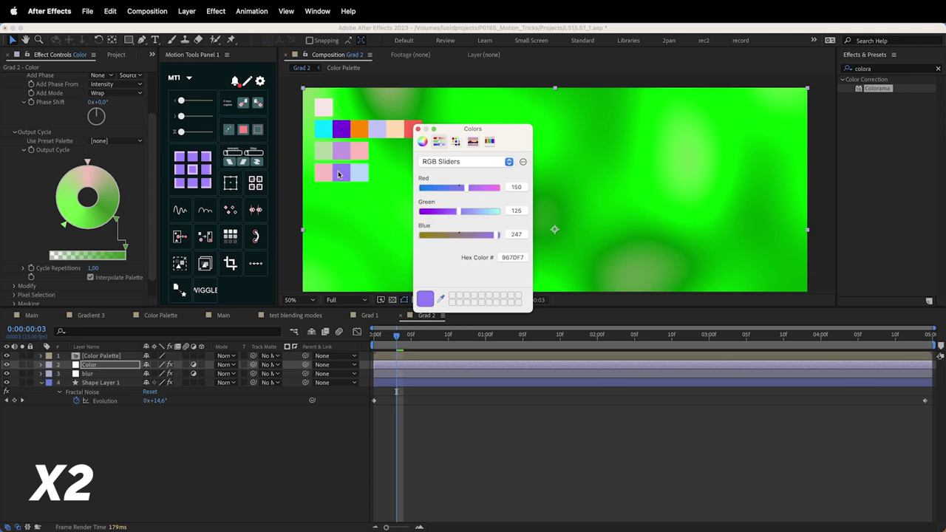
click(419, 130)
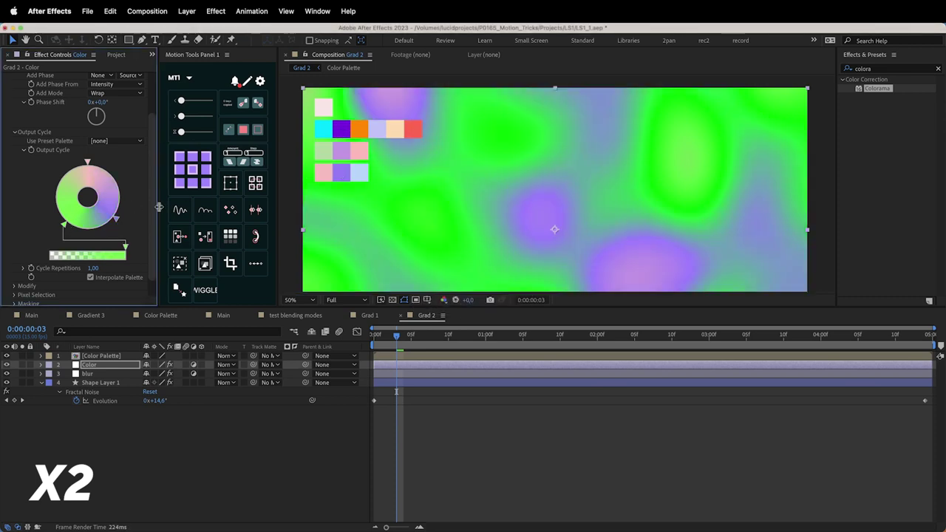
Step: Recolor the bright green Output Cycle stop with the palette's light blue, and nudge the blue and purple stops slightly up the wheel
double_click(62, 225)
click(441, 299)
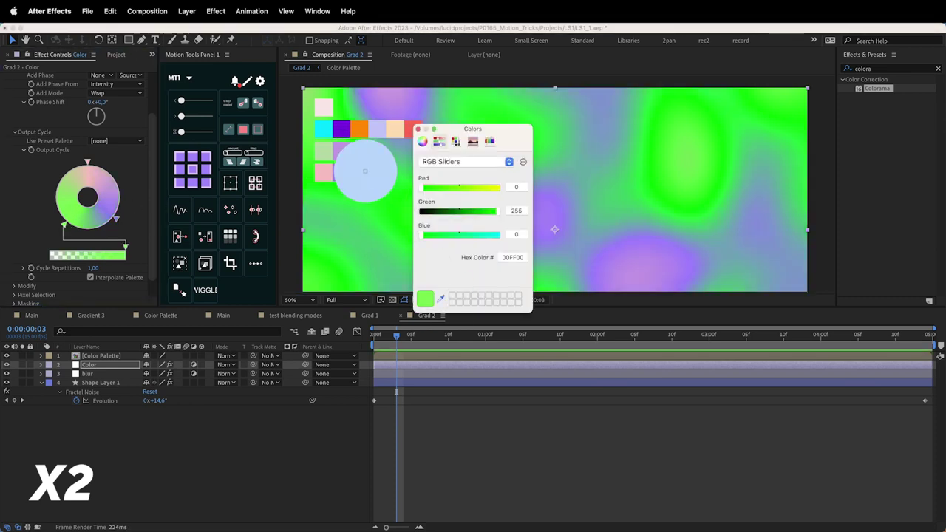
click(359, 173)
click(419, 130)
drag(399, 334, 605, 335)
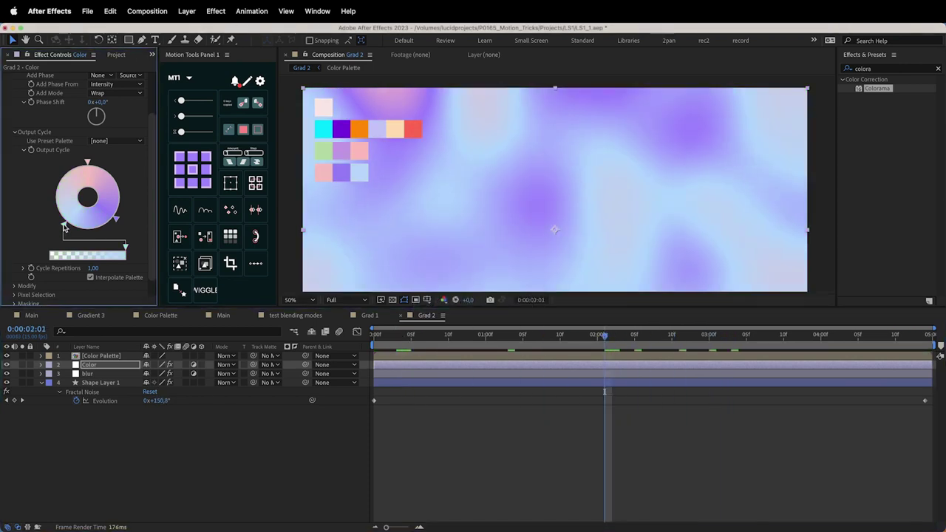
drag(114, 222, 118, 218)
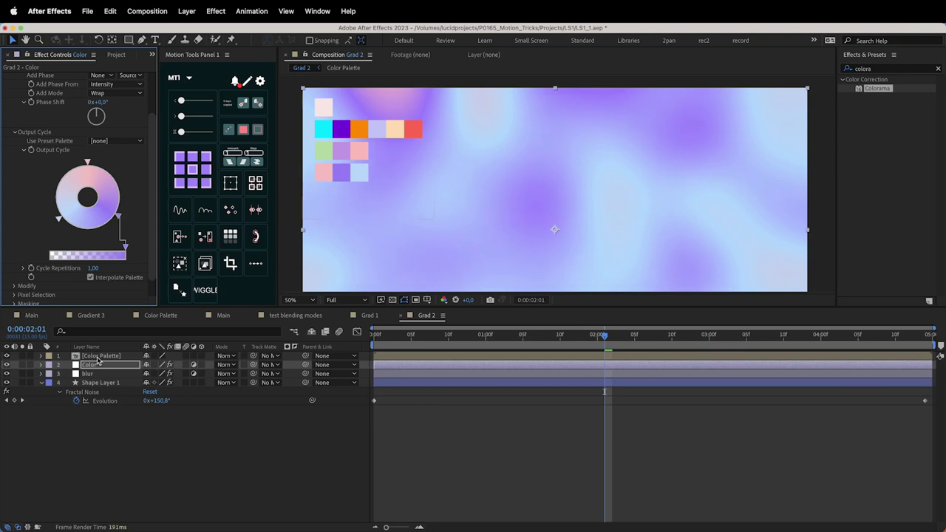
Step: Lower the Fractal Noise Contrast on Shape Layer 1 to 143
click(91, 374)
click(94, 383)
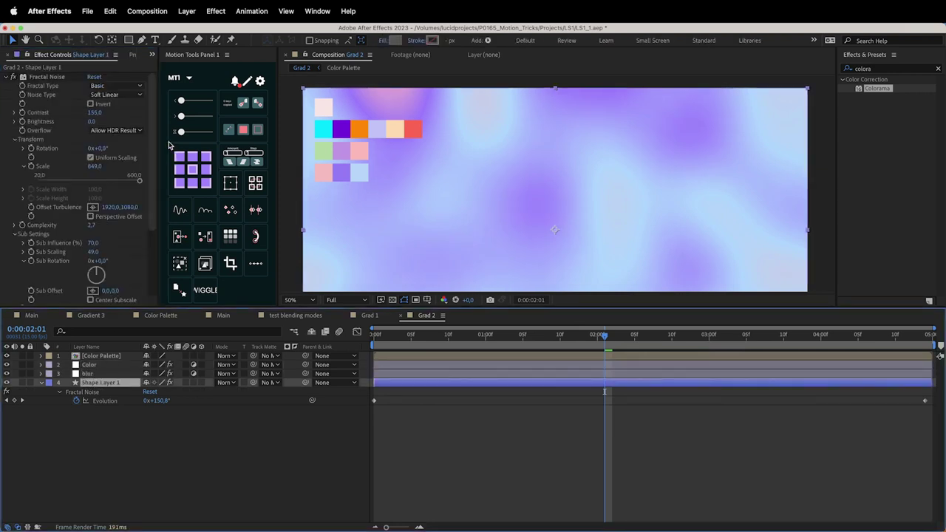
scroll(153, 132, down, 1)
drag(496, 338, 561, 338)
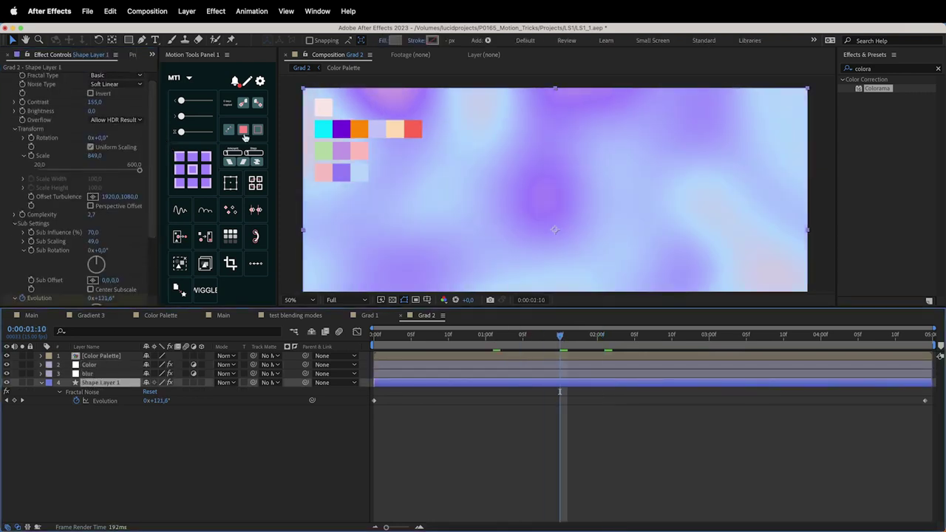
mouse_move(95, 102)
mouse_down()
mouse_move(124, 100)
mouse_move(84, 102)
mouse_up()
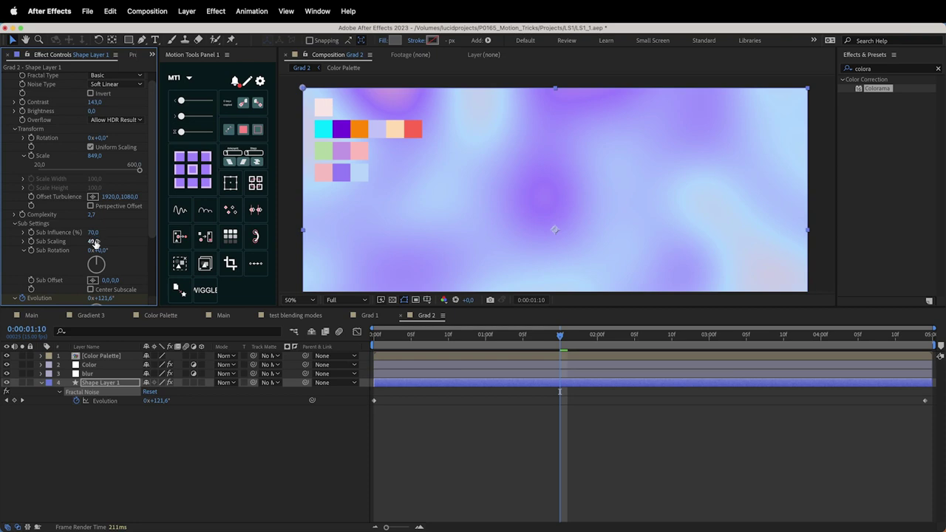
Step: Raise the Fractal Noise Scale on Shape Layer 1 to 1014, and set the blur layer's Blur Radius to 194, previewing the motion
drag(150, 152, 254, 150)
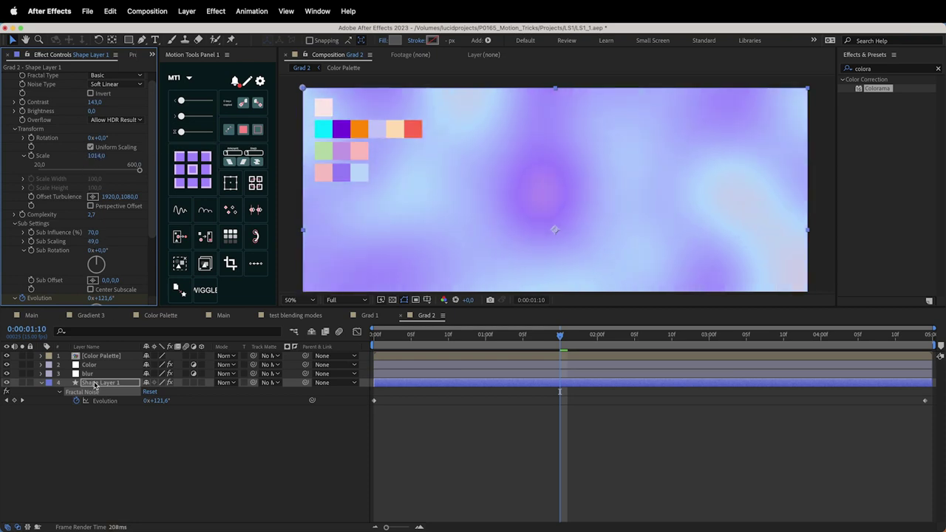
click(89, 373)
drag(96, 86, 171, 89)
key(space)
drag(96, 86, 73, 88)
key(space)
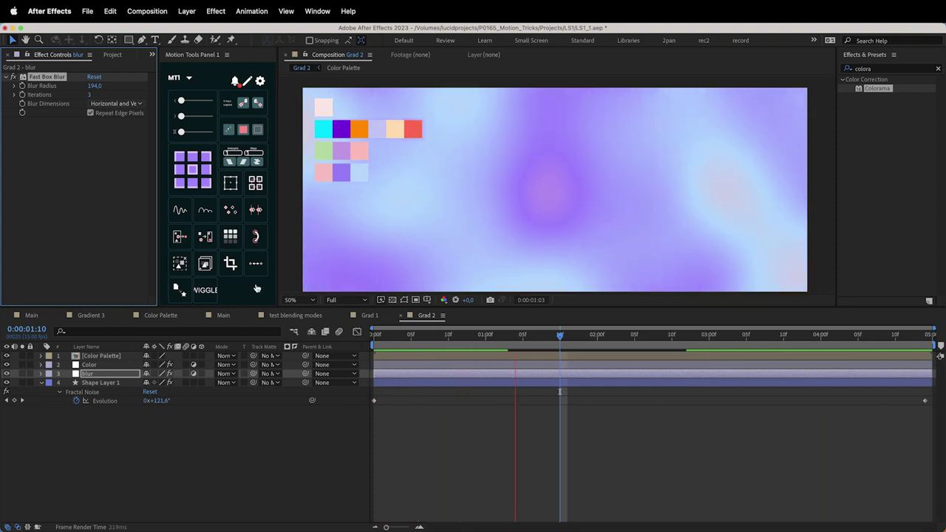
Step: Lower the Fractal Noise Contrast on Shape Layer 1 to 120 and preview the Grad 2 animation
click(94, 365)
click(96, 383)
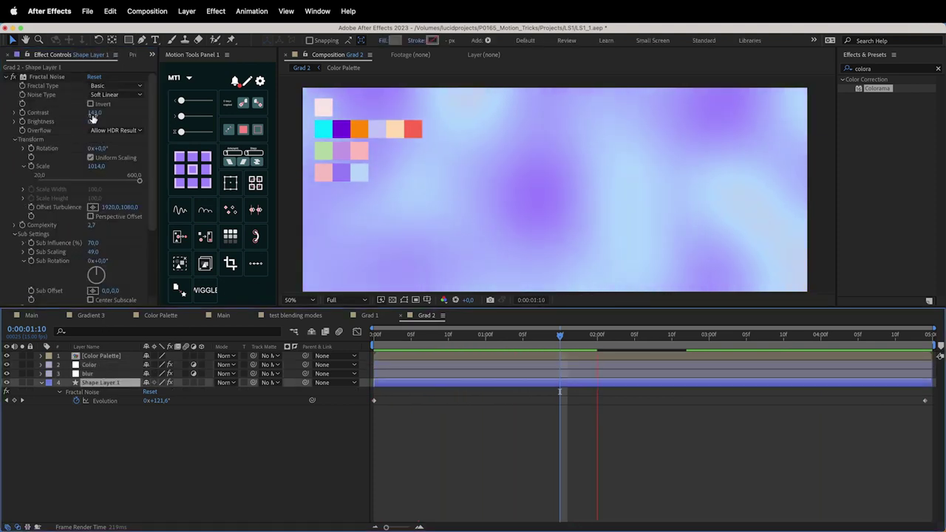
drag(93, 116, 86, 112)
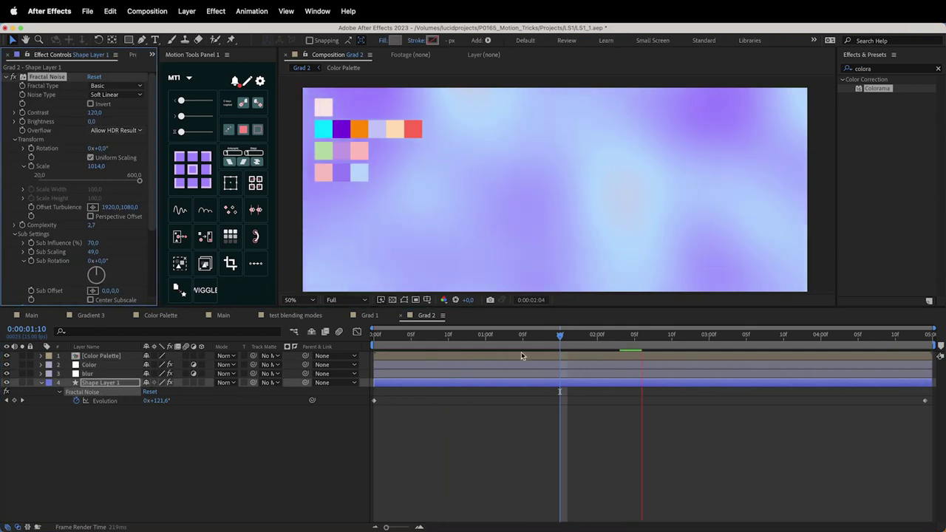
click(575, 337)
key(space)
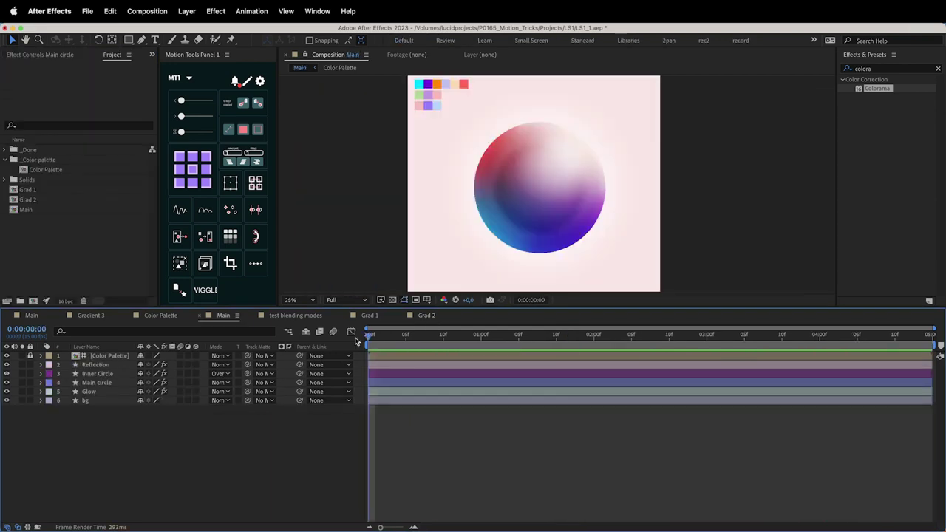
Step: Add the Grad 1 composition to Main directly below the Color Palette layer and scrub through it to 0:00:01:13
click(75, 198)
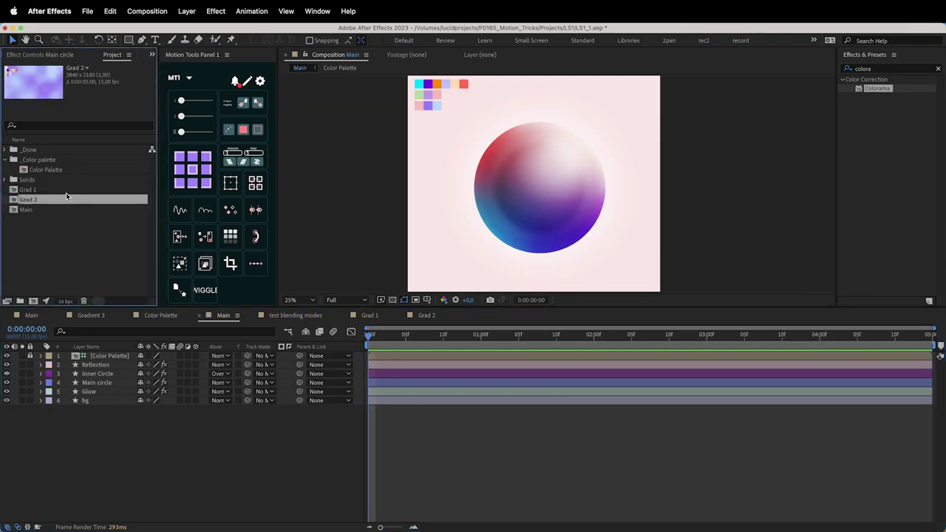
click(67, 193)
drag(161, 319, 166, 364)
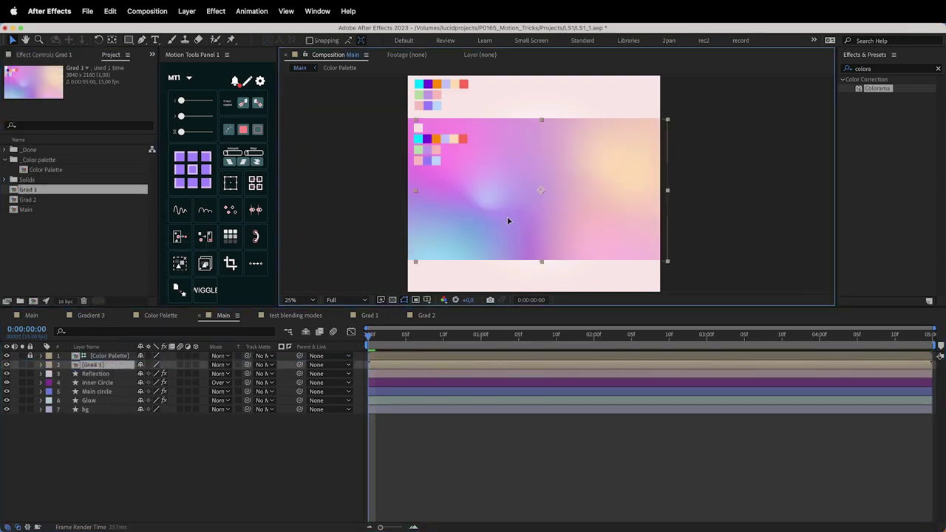
drag(422, 334, 579, 335)
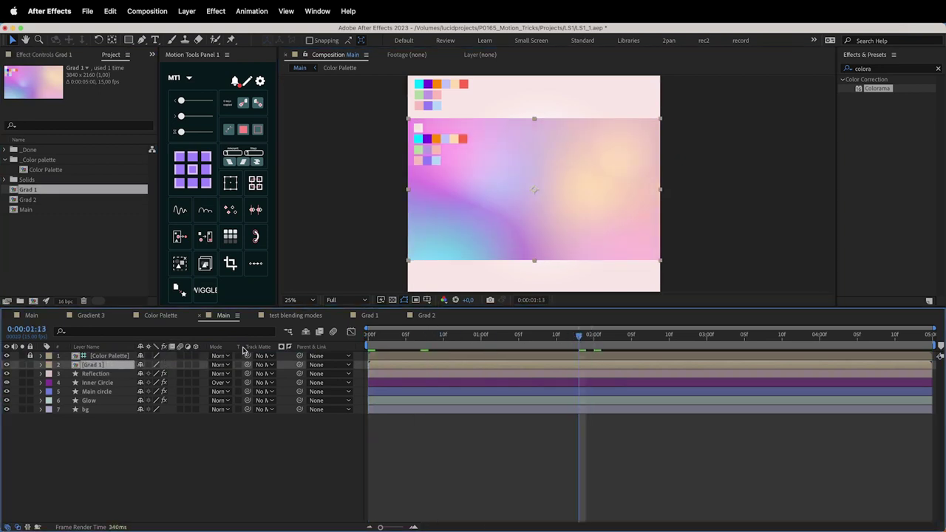
Step: Check in the timeline's column list that the Modes column, which holds the Track Matte options, is enabled
key(ctrl+space)
drag(253, 340, 235, 413)
mouse_move(287, 380)
mouse_down()
mouse_move(276, 342)
mouse_move(229, 334)
mouse_up()
key(Escape)
right_click(251, 352)
mouse_move(296, 385)
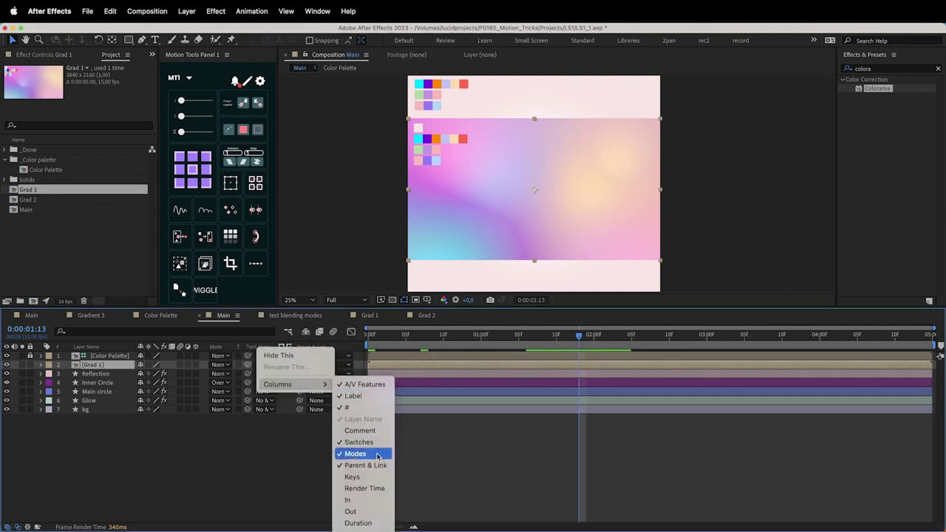
click(281, 449)
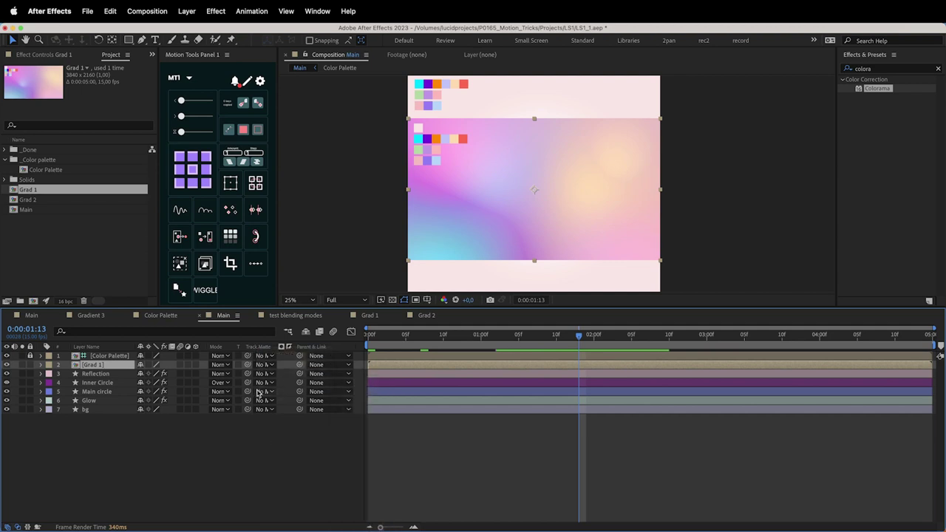
Step: Move the Grad 1 layer directly below Main circle and set its track matte to Main circle
drag(103, 367, 105, 392)
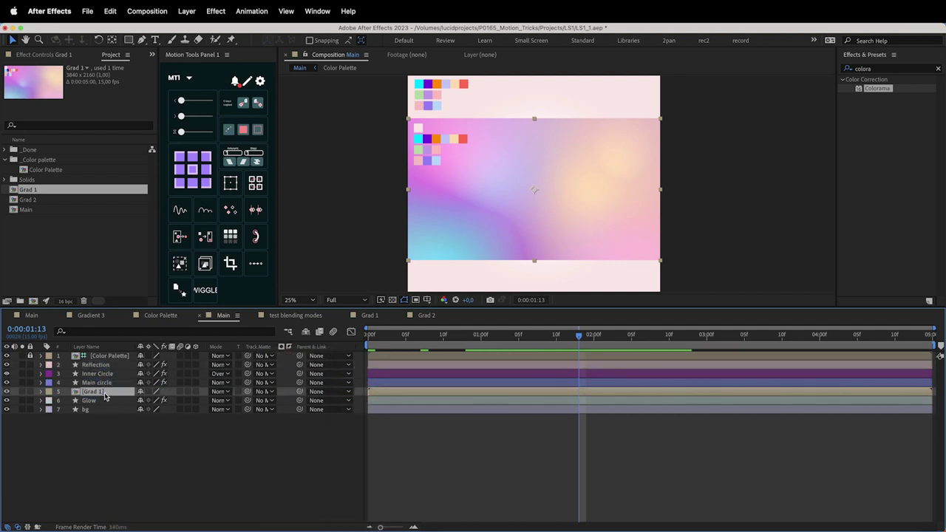
click(264, 392)
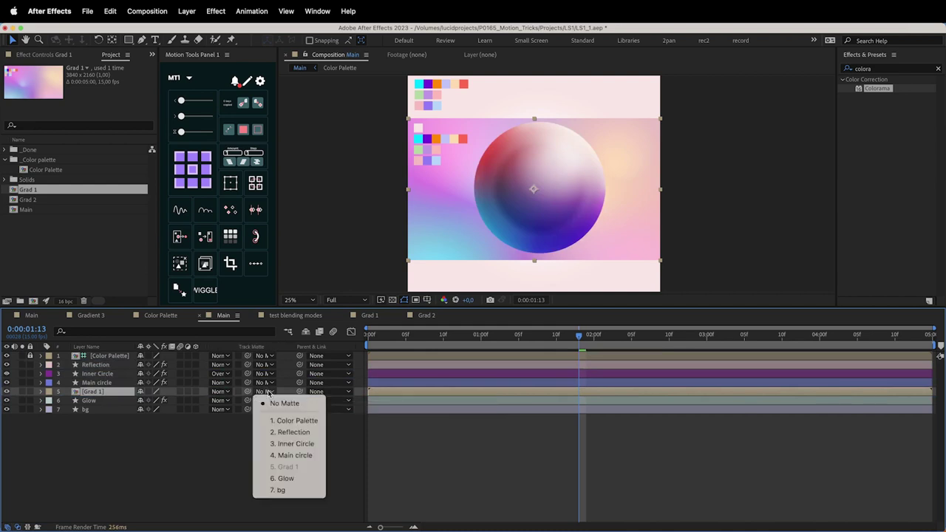
click(266, 394)
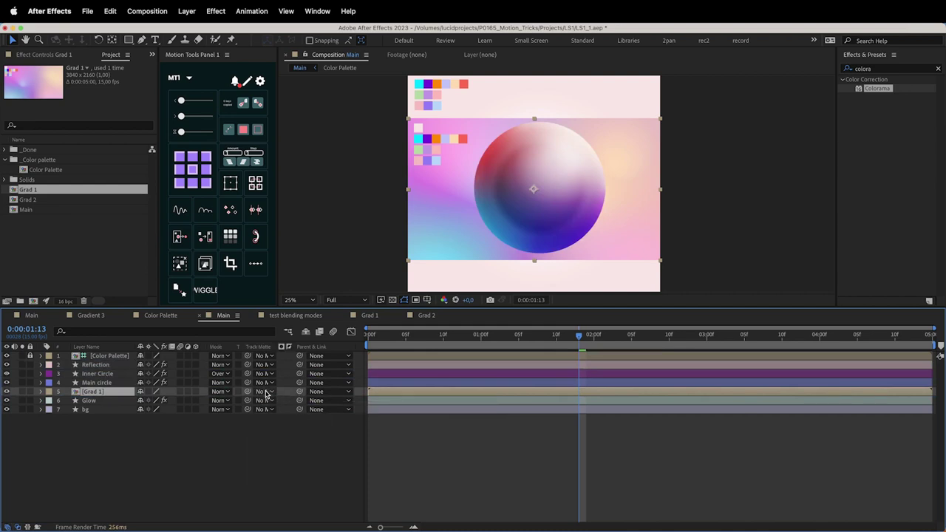
click(266, 394)
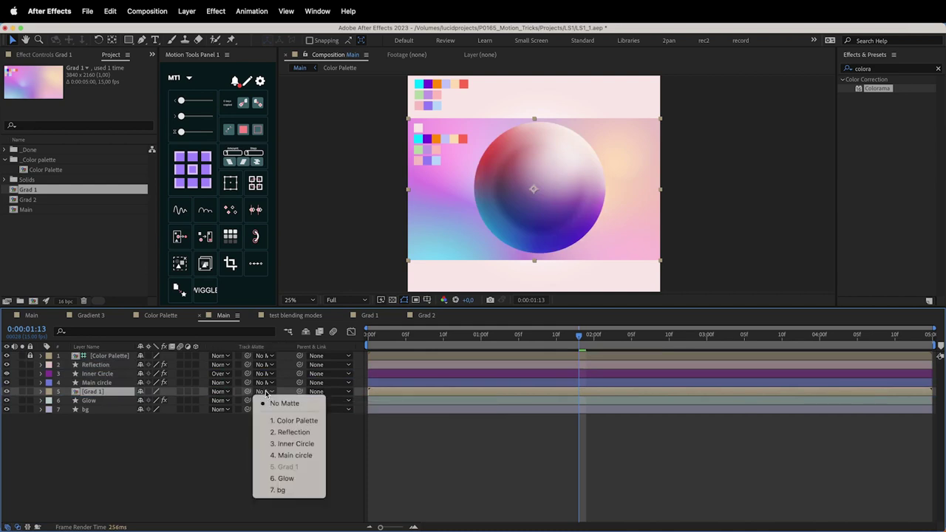
click(287, 455)
Step: Try moving the Grad 1 layer higher in the layer stack, away from its Main circle matte, and undo the reordering
drag(92, 391, 139, 369)
click(103, 382)
key(super+z)
key(super+z)
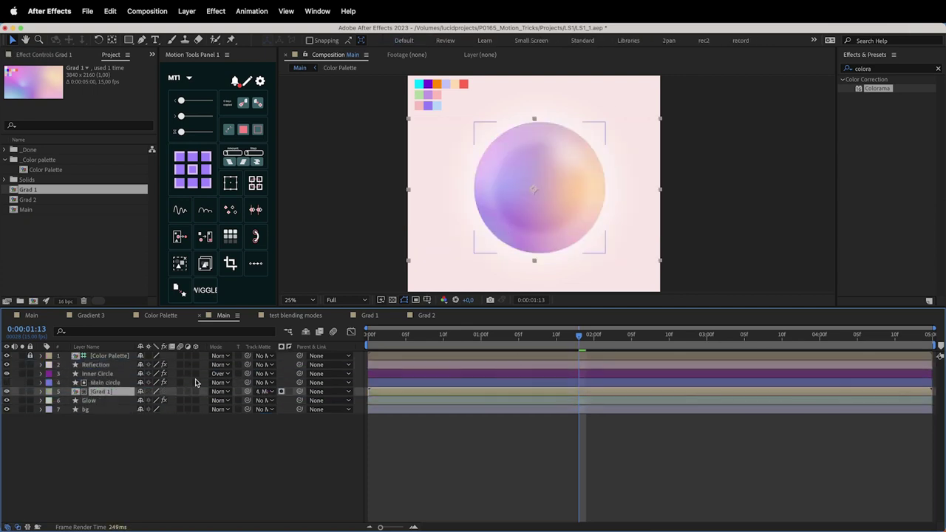
Step: Try the luma and inverted matte options on Grad 1, and return to a non-inverted alpha matte using Main circle
click(266, 392)
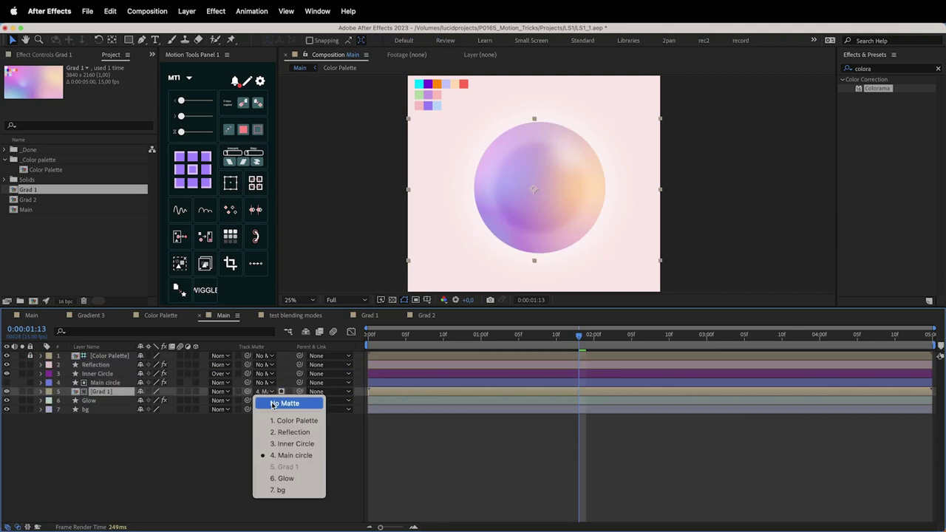
click(287, 456)
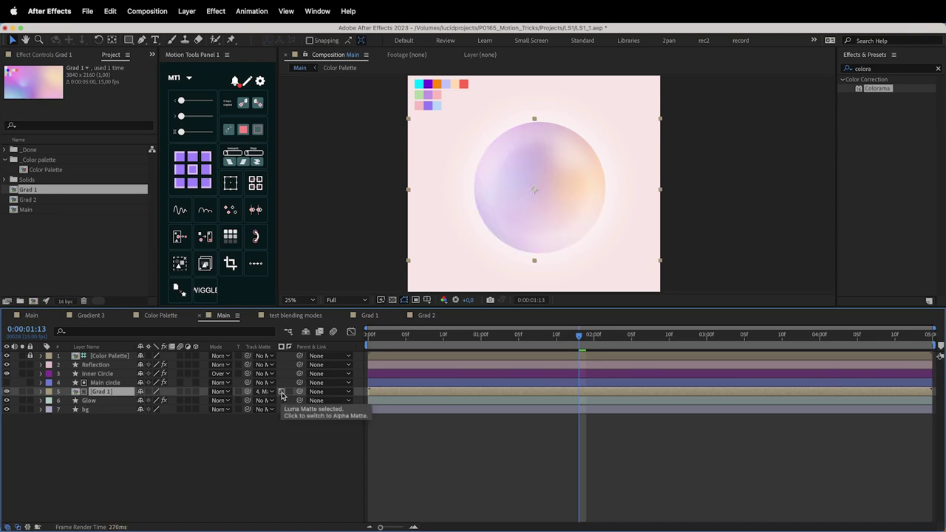
click(289, 394)
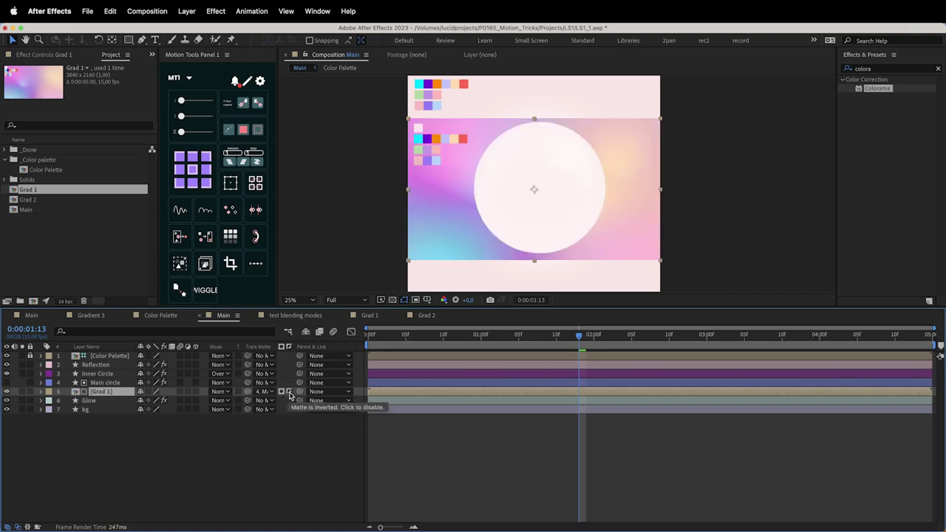
click(289, 394)
click(289, 394)
click(289, 394)
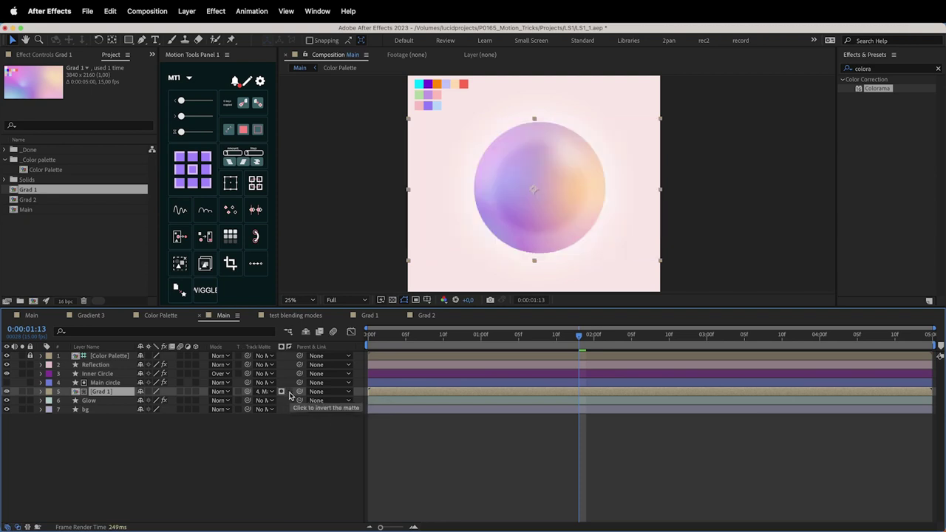
Step: Try moving the matted Grad 1 layer and its Main circle matte in the composition, undoing the moves
drag(514, 209, 551, 166)
key(super+z)
click(104, 382)
key(super+z)
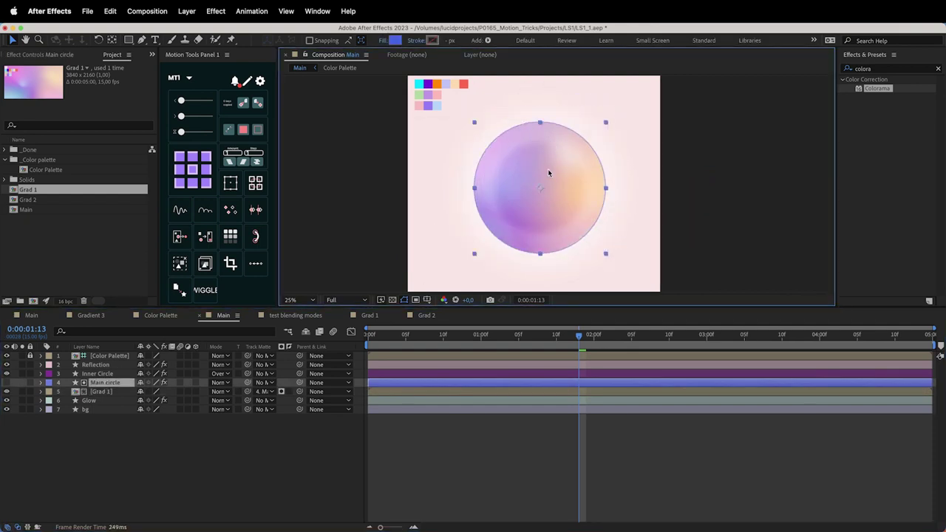
Step: Preview the circle filled with Grad 1 and scrub through the Main composition to 0:00:04:02
key(space)
key(space)
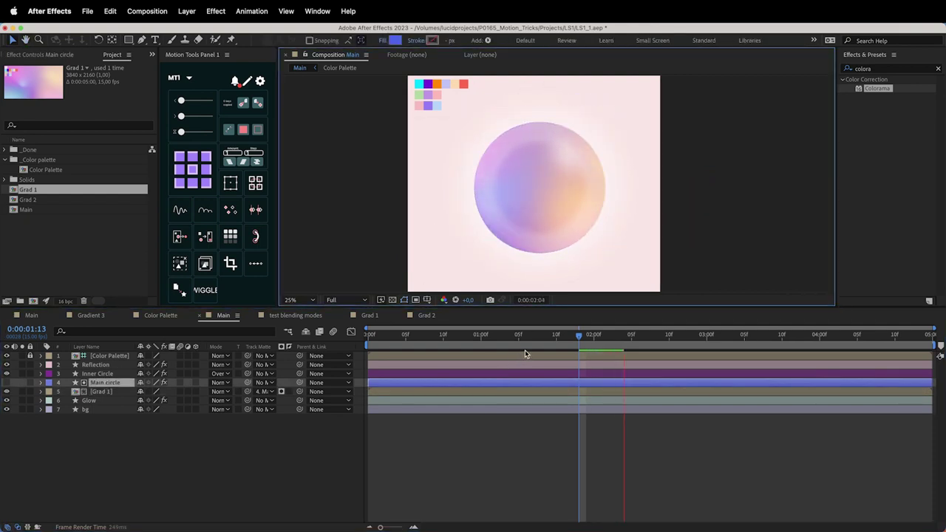
drag(587, 338, 836, 332)
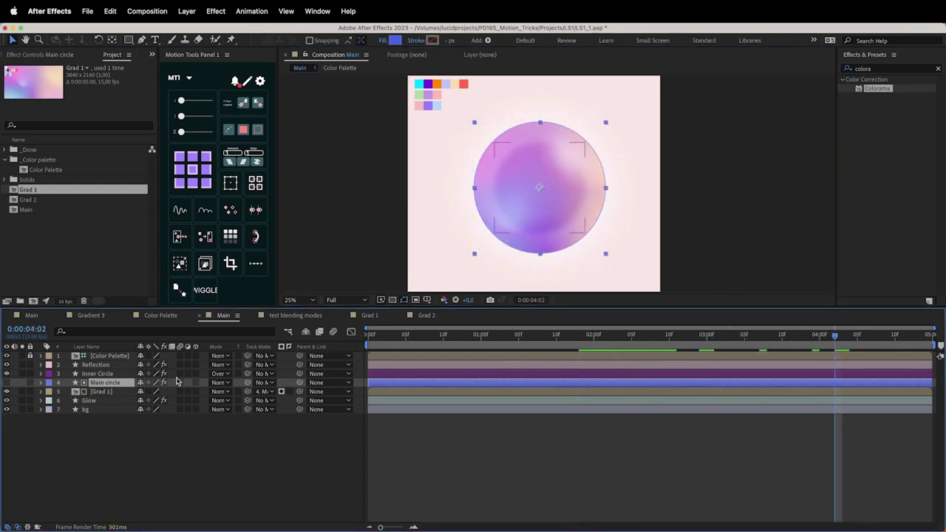
Step: Replace the source of the matted Grad 1 layer with the Grad 2 composition
click(102, 391)
click(33, 198)
drag(33, 198, 112, 394)
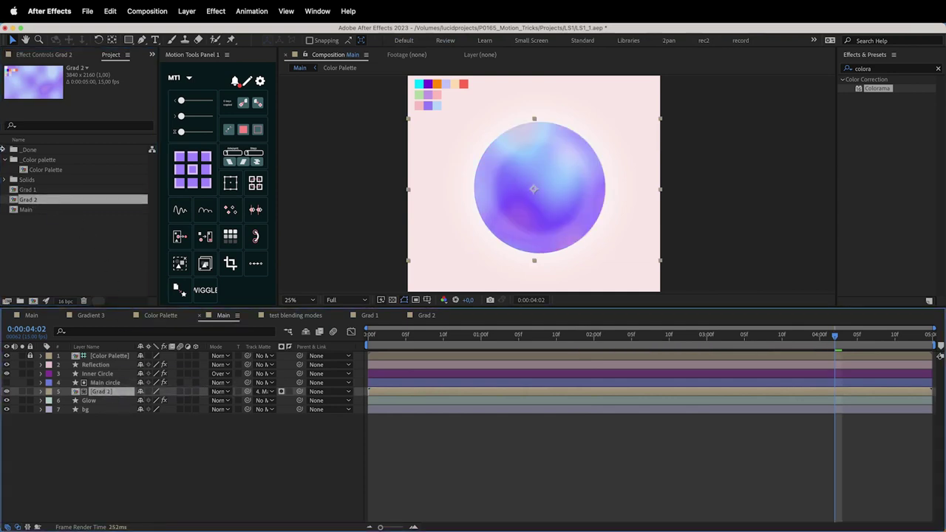
Step: Swap the matted layer's source to Gradient 2 from the _Done folder, switch it back to Grad 2, and preview the circle
click(4, 149)
click(47, 171)
drag(48, 172, 112, 392)
drag(42, 252, 126, 392)
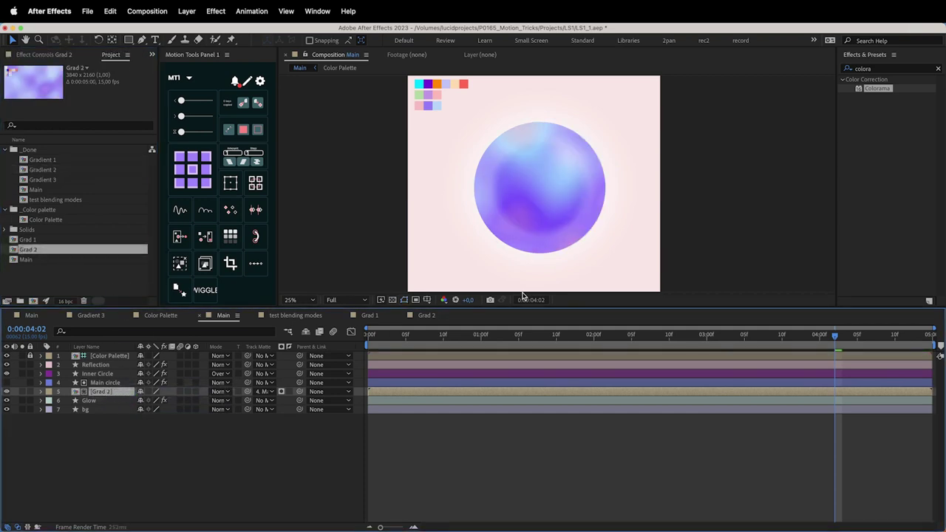
key(space)
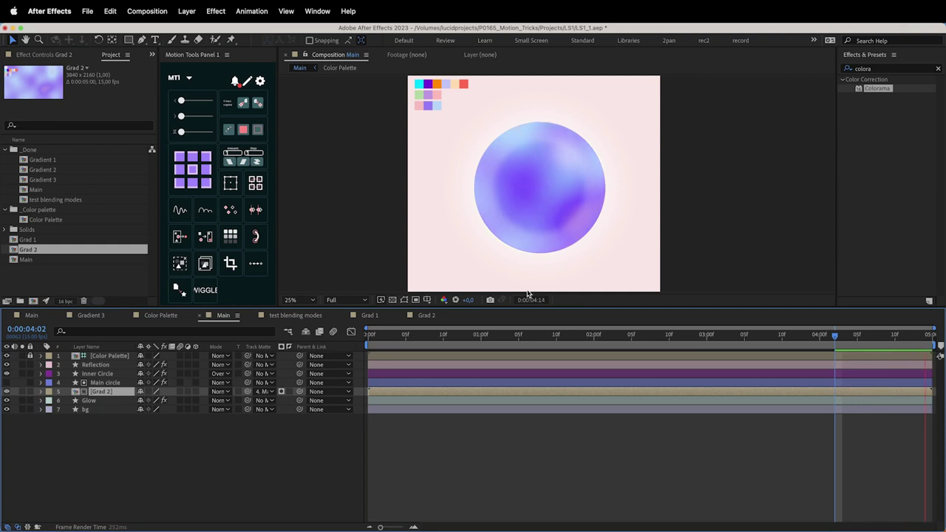
Step: Replace the matted Grad 2 layer's source with Grad 1 and preview the result in Main
click(58, 241)
drag(59, 239, 105, 395)
key(space)
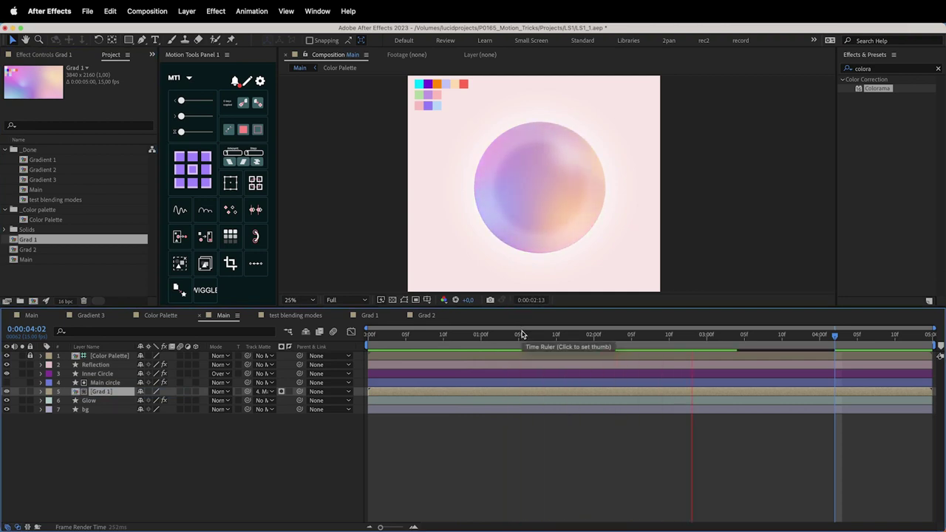
Step: Examine the animation inside the Grad 1 composition, then return to Main and scrub its playback to 0:00:04:01
double_click(101, 396)
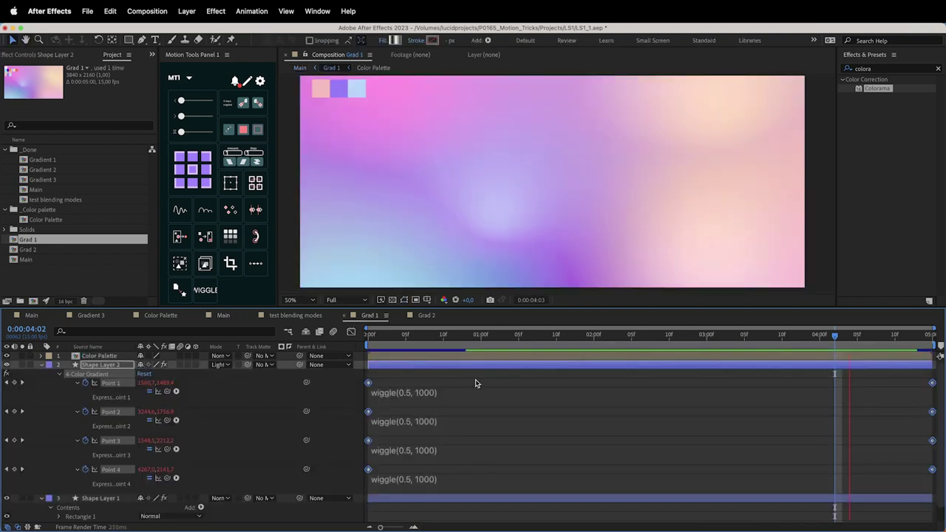
key(shift+Escape)
key(space)
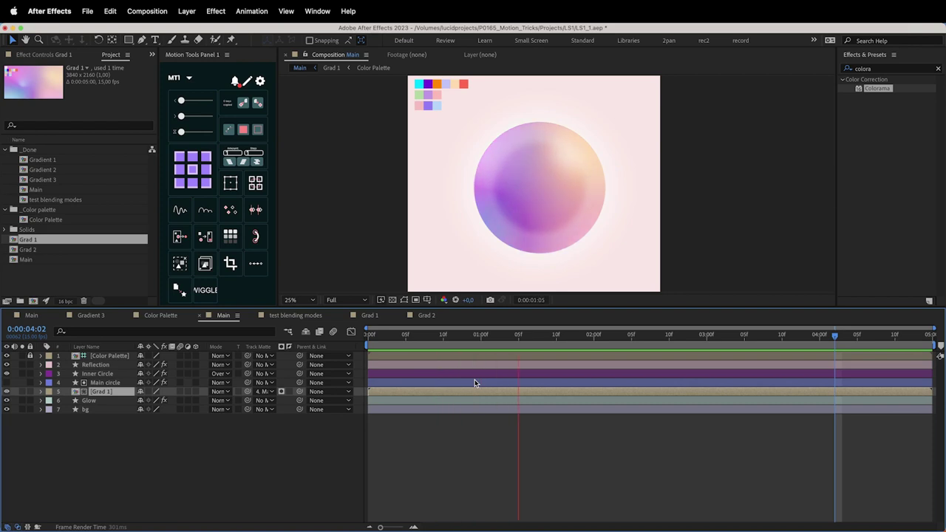
drag(469, 333, 827, 329)
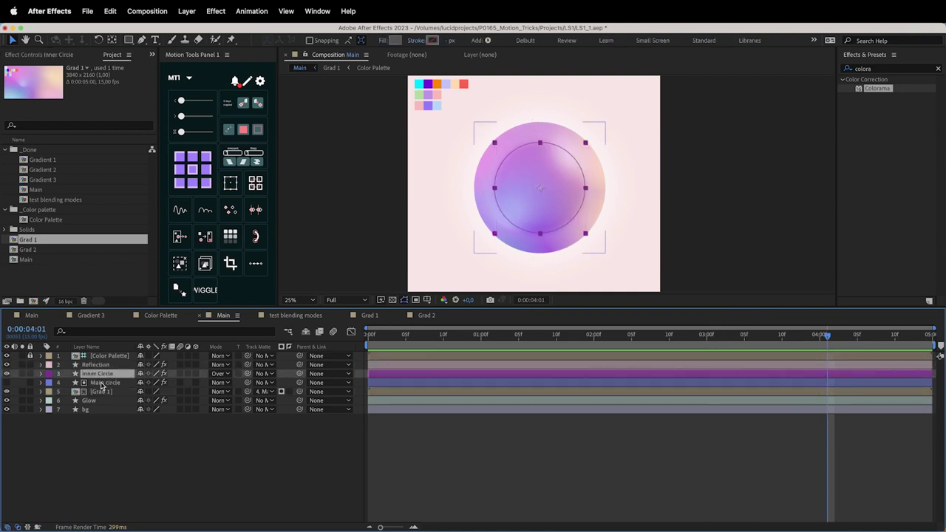
Step: Inspect the Main circle, Reflection and Glow layers one by one, then deselect them and scrub to 0:00:03:06
click(103, 382)
click(100, 365)
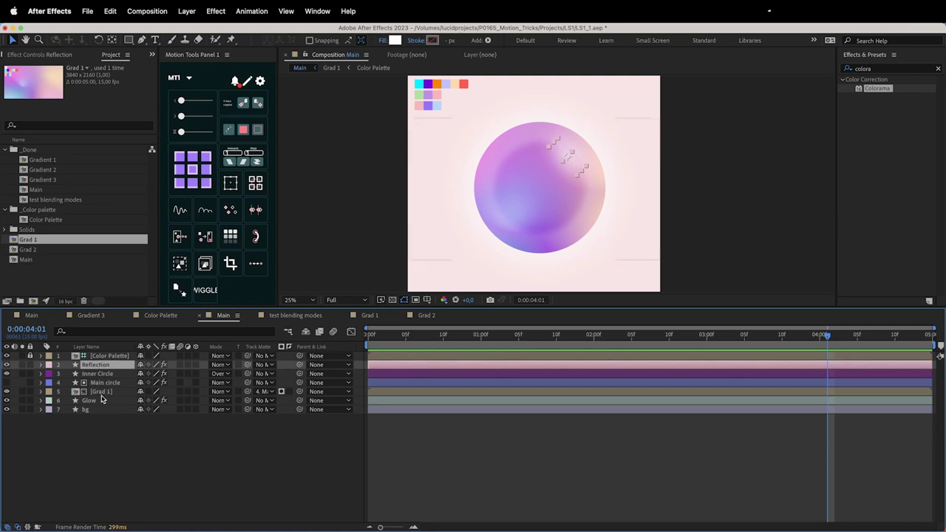
click(103, 400)
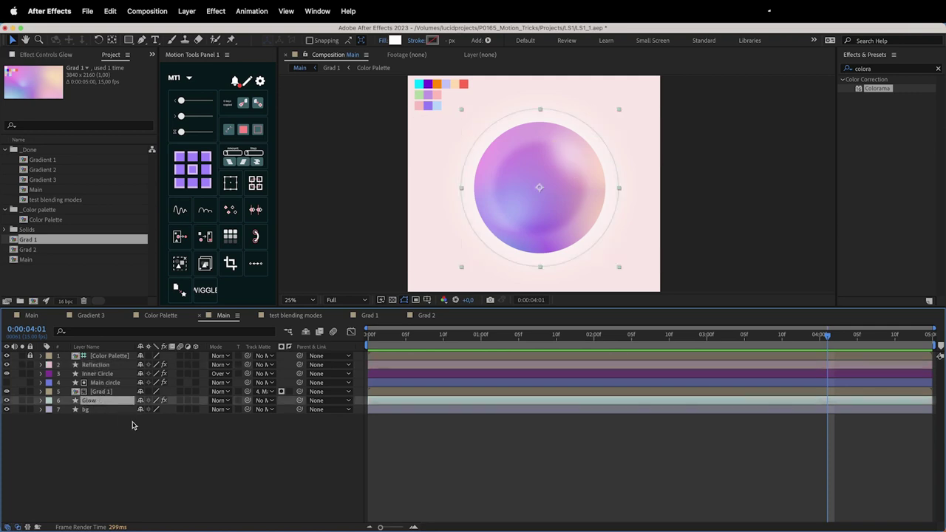
click(133, 426)
mouse_move(428, 335)
mouse_down()
mouse_move(891, 323)
mouse_move(555, 325)
mouse_move(753, 316)
mouse_up()
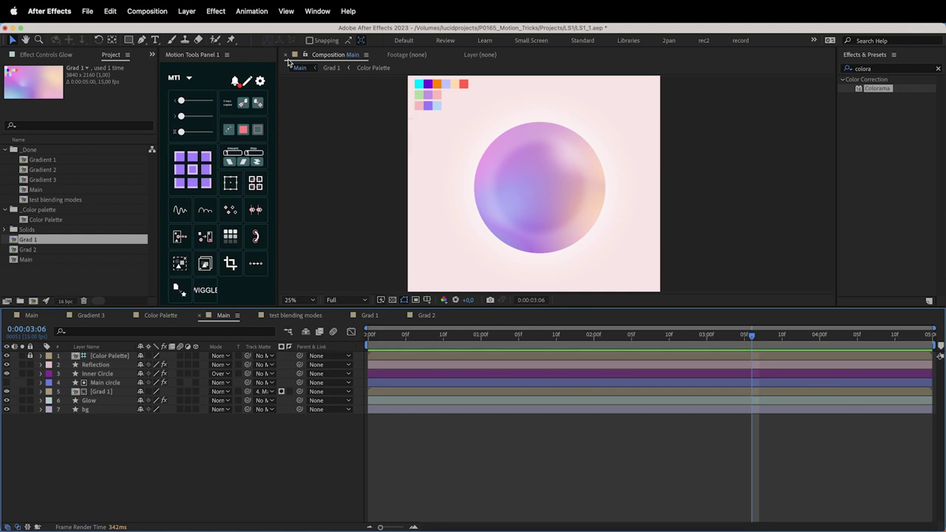
click(250, 11)
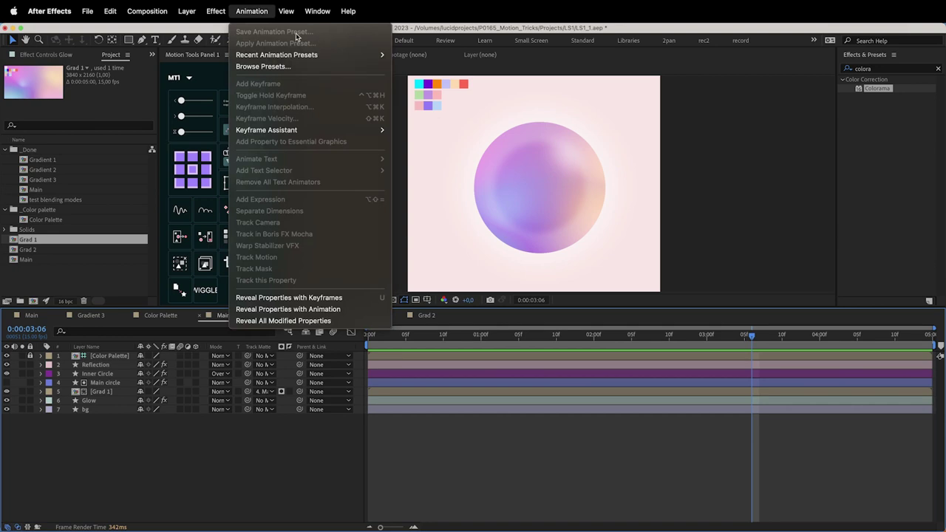
click(219, 426)
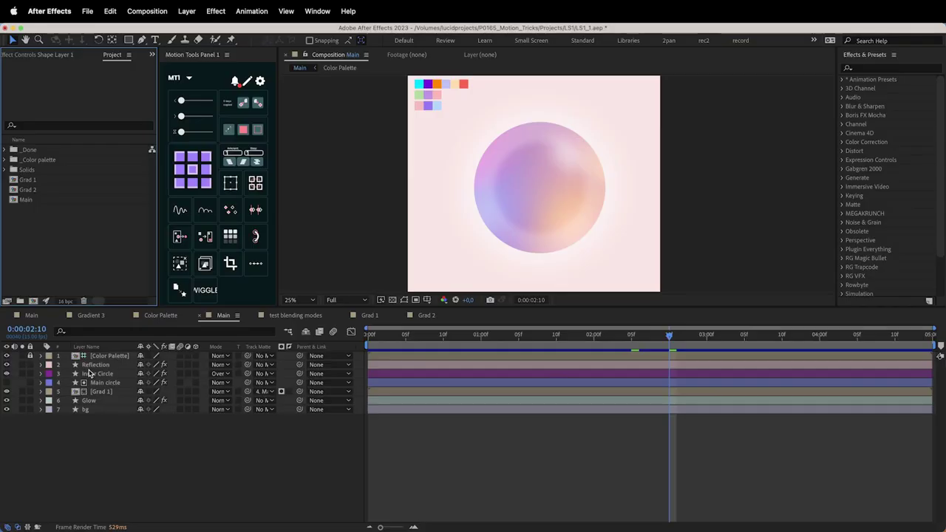
Step: Select the Inner Circle layer in Main, scrub to 0:00:04:01 and preview the animation
click(90, 374)
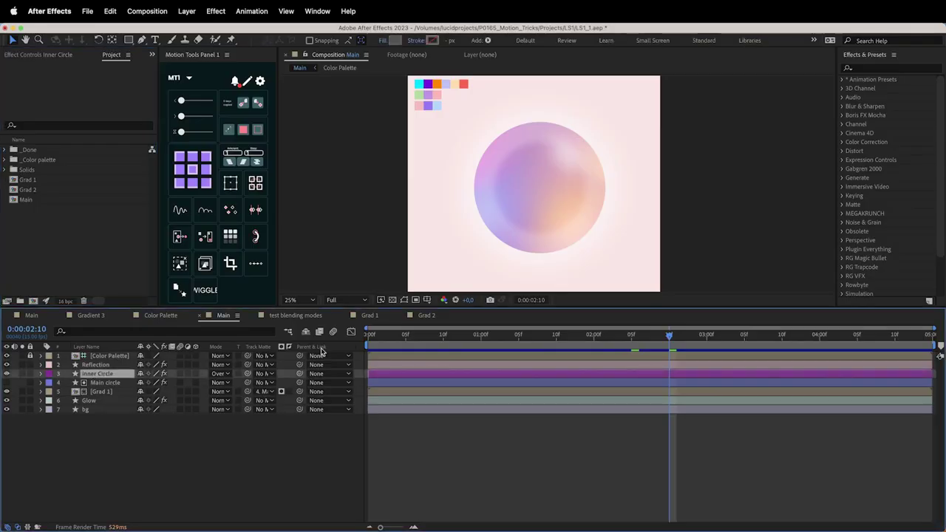
drag(449, 337, 828, 323)
key(space)
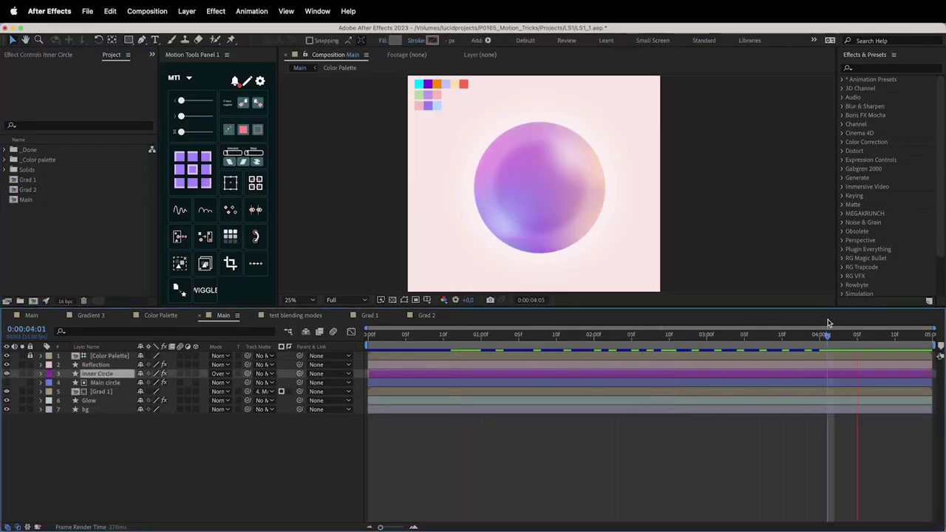
Step: Create a composition named Main 2, copy the Main circle and bg layers from Main into it, and show Main circle
click(104, 383)
super+click(93, 410)
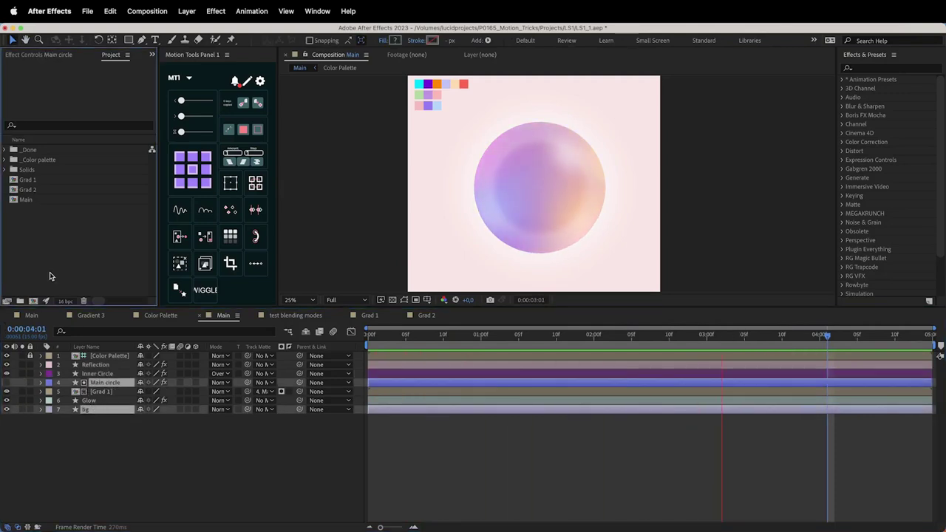
click(33, 301)
text(Main 2)
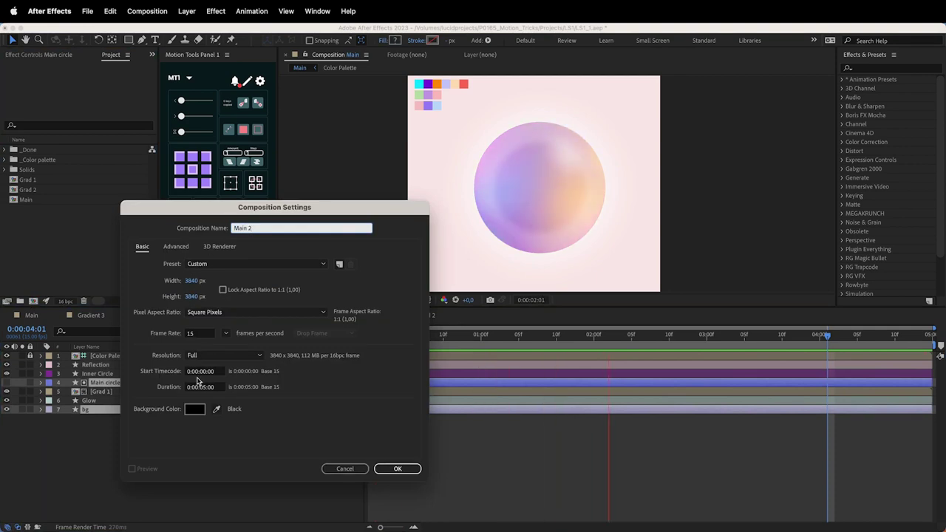
click(395, 467)
click(111, 407)
click(7, 356)
Step: Examine the Main circle layer's styles and effects, comparing the circle with 4-Color Gradient off and on
click(93, 357)
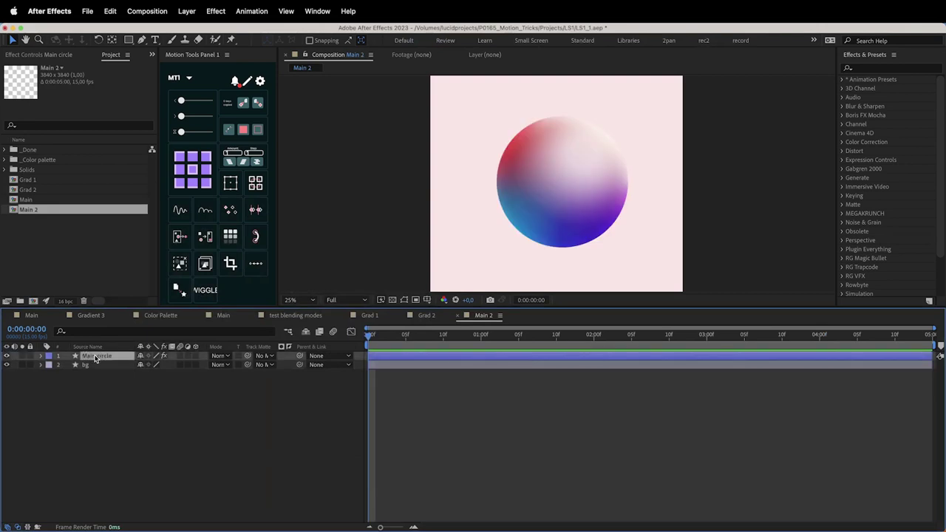
click(42, 356)
click(49, 391)
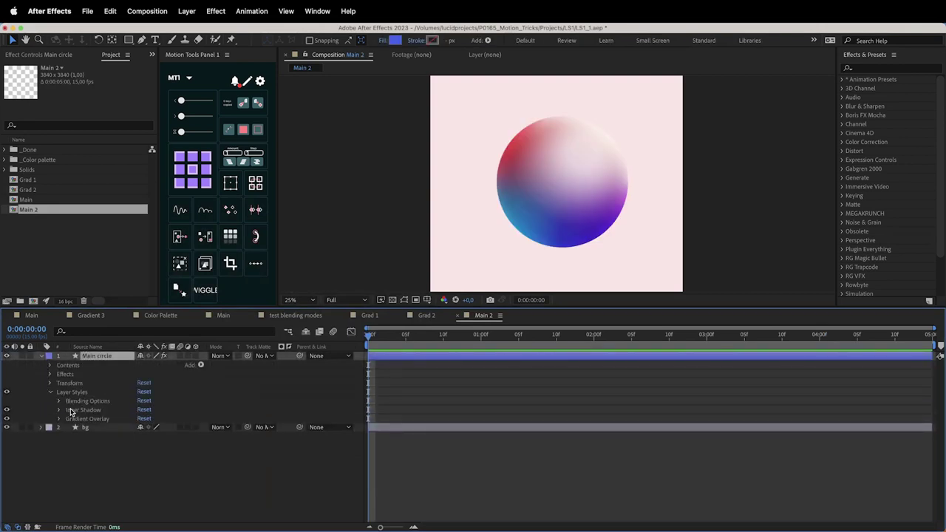
click(72, 419)
click(50, 375)
click(54, 384)
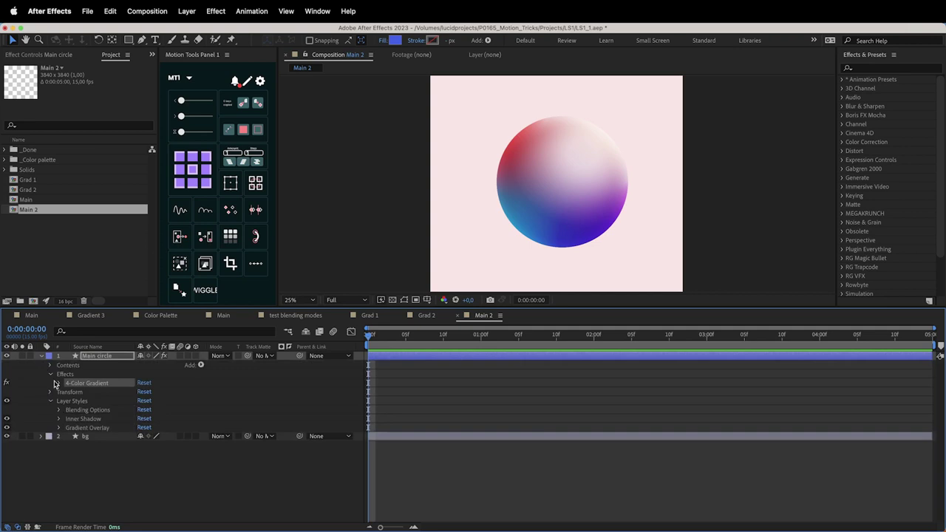
click(6, 383)
click(7, 383)
Step: Apply a wiggle to Points 1 to 4 of Main circle's 4-Color Gradient and preview the motion around 0:00:02:09
click(60, 382)
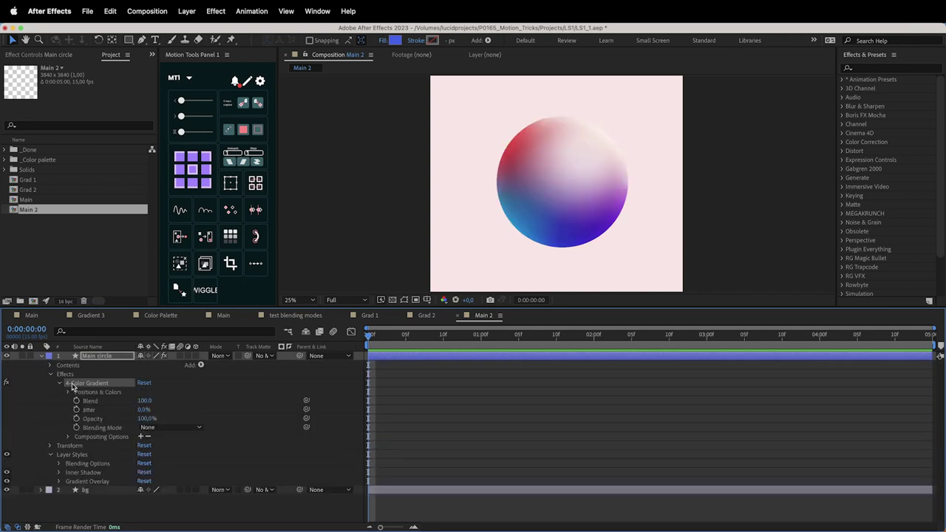
click(68, 392)
scroll(88, 399, down, 1)
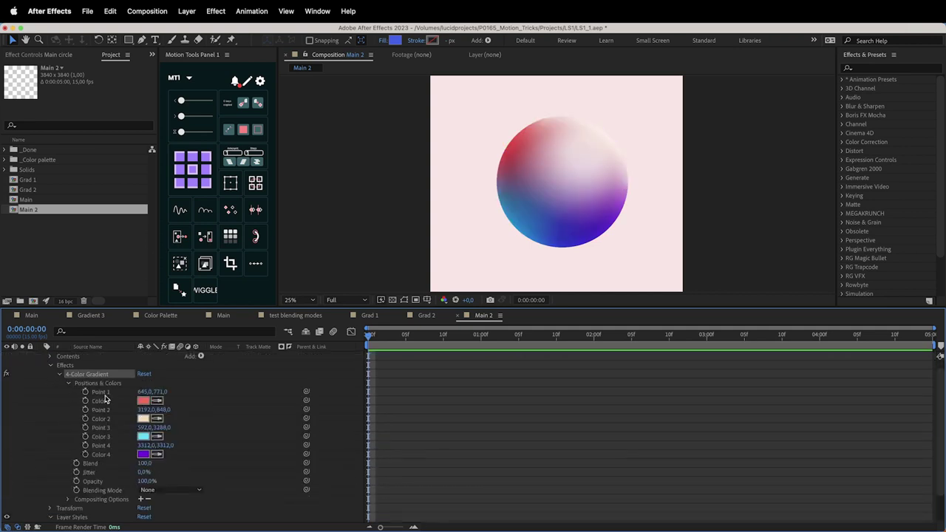
shift+click(107, 428)
shift+click(101, 445)
click(199, 292)
drag(434, 331, 663, 342)
key(space)
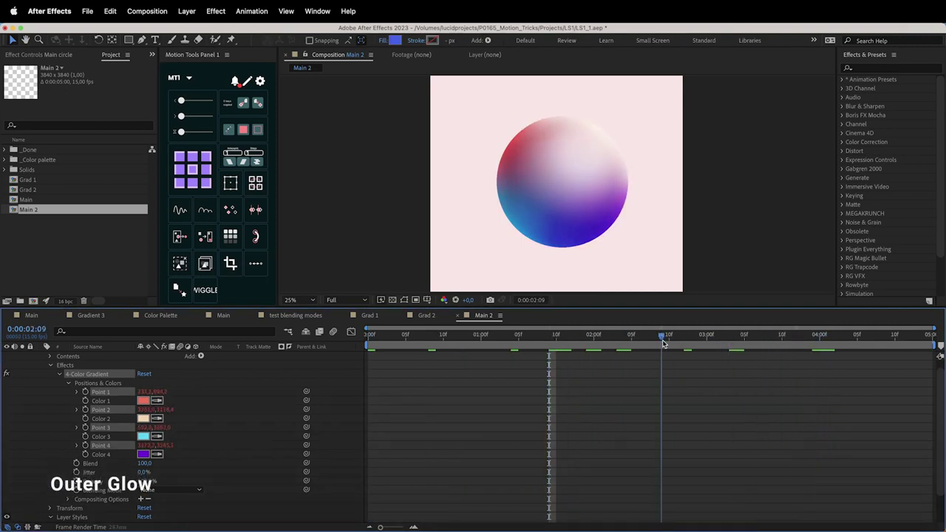
Step: Add an Outer Glow layer style to the Main circle layer and set its size to 498
click(51, 367)
right_click(109, 357)
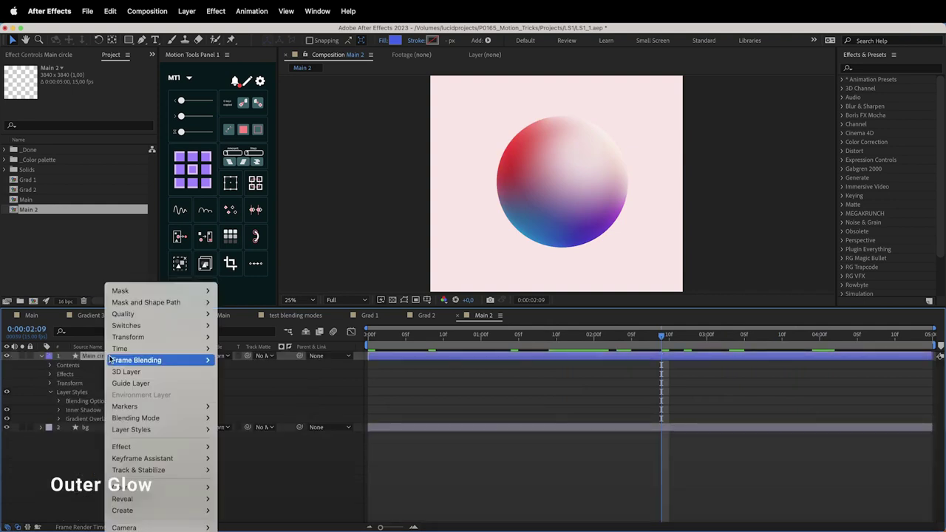
mouse_move(166, 487)
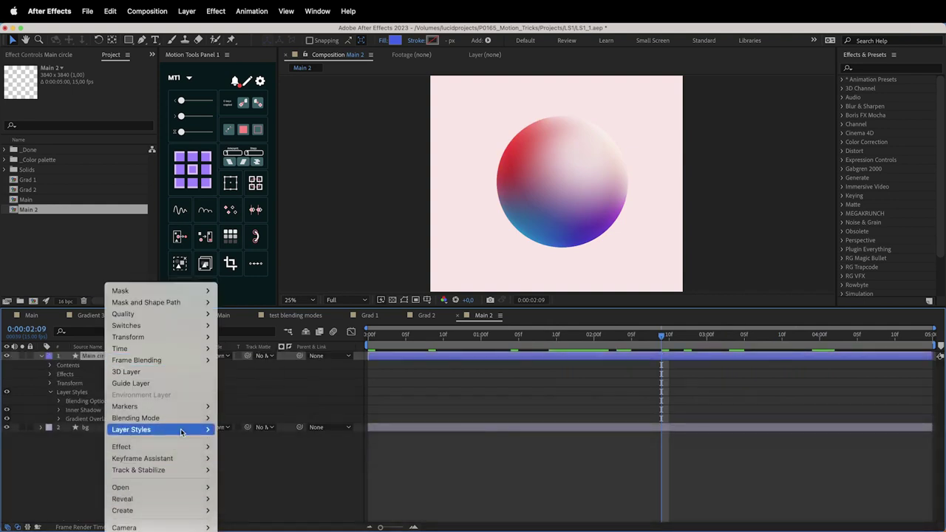
mouse_move(170, 429)
click(240, 493)
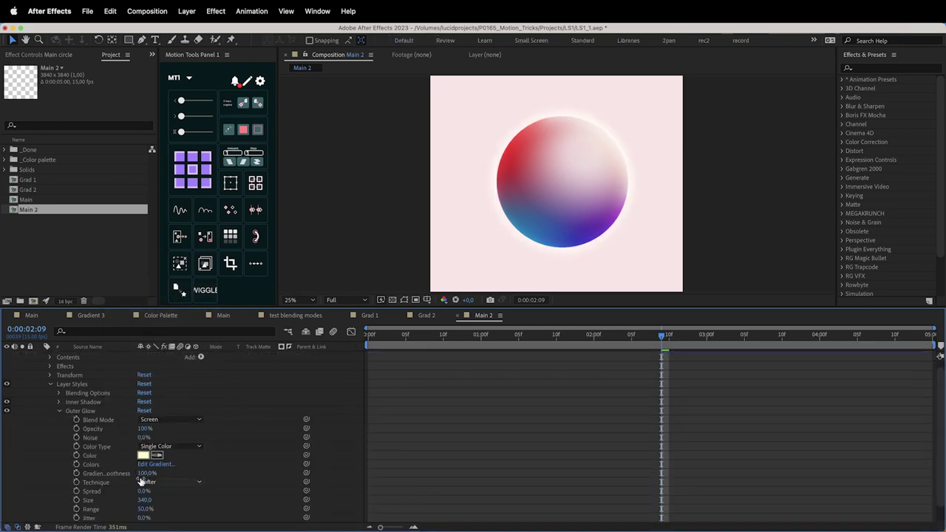
drag(143, 500, 186, 499)
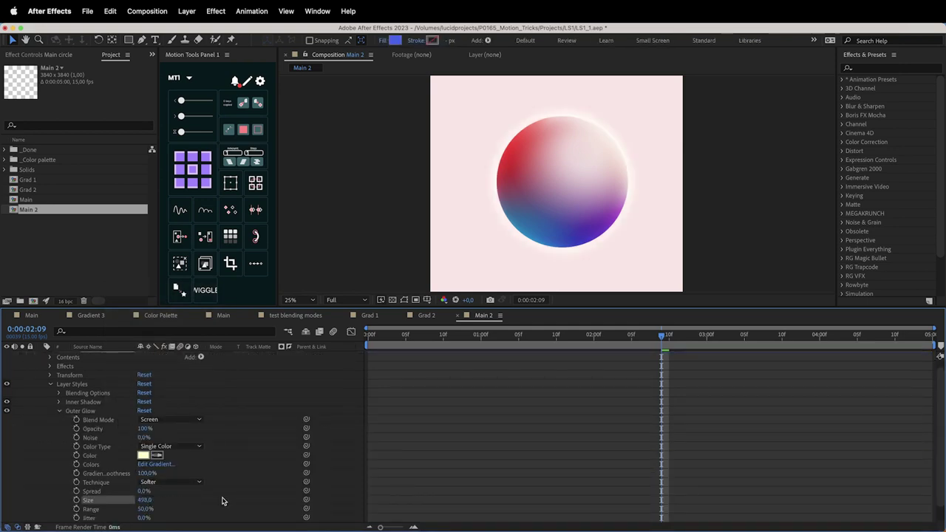
Step: Change the Outer Glow colour of the Main circle layer to white
click(142, 456)
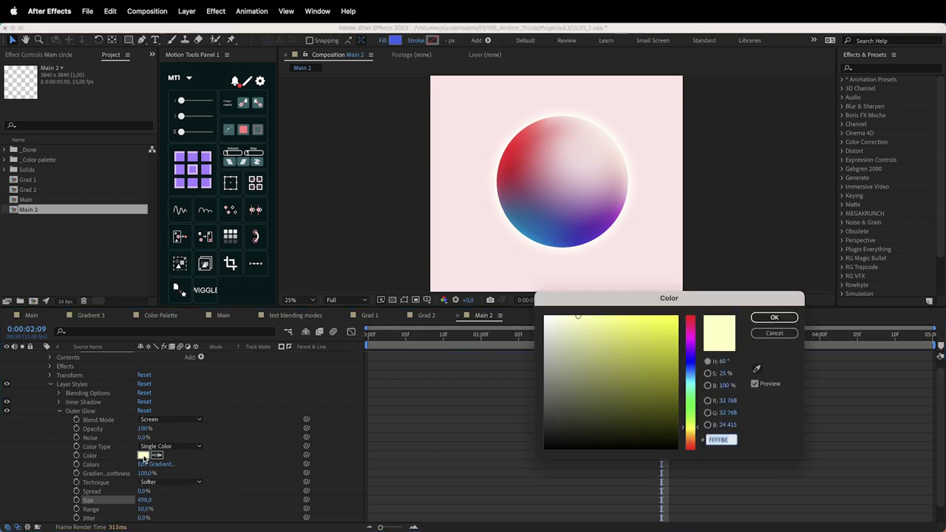
drag(548, 336, 510, 304)
key(Return)
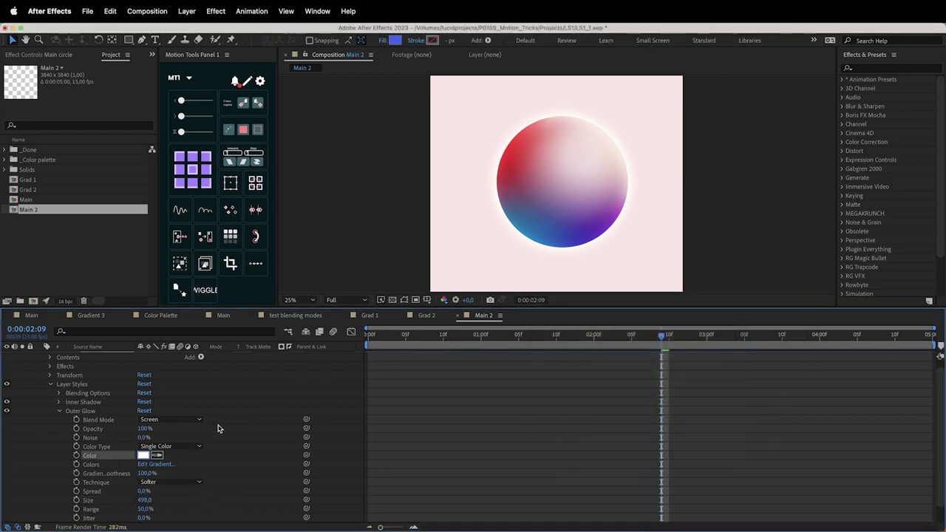
Step: Set the Outer Glow's size to 573 and opacity to 41%, then preview the circle
drag(144, 501, 182, 502)
click(221, 453)
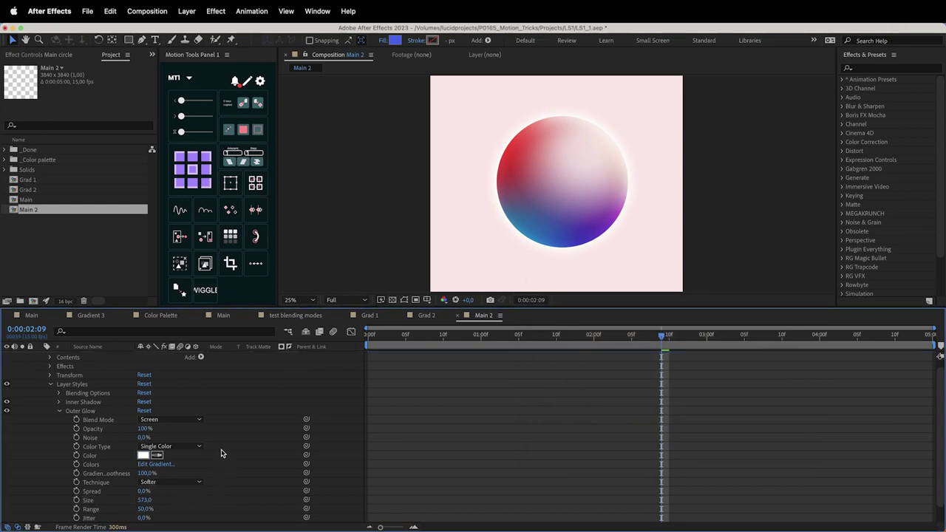
drag(141, 429, 139, 433)
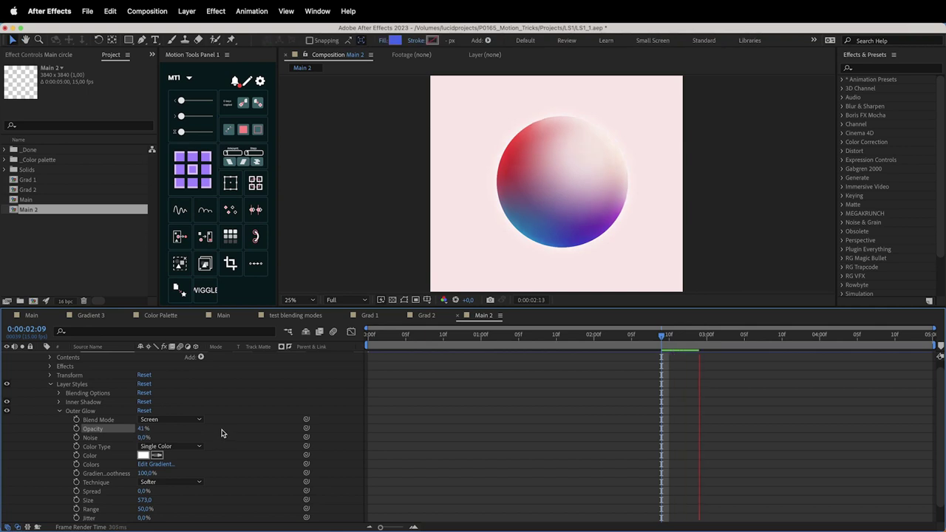
mouse_move(661, 337)
mouse_down()
mouse_move(919, 321)
mouse_move(541, 337)
mouse_move(707, 327)
mouse_move(660, 327)
mouse_up()
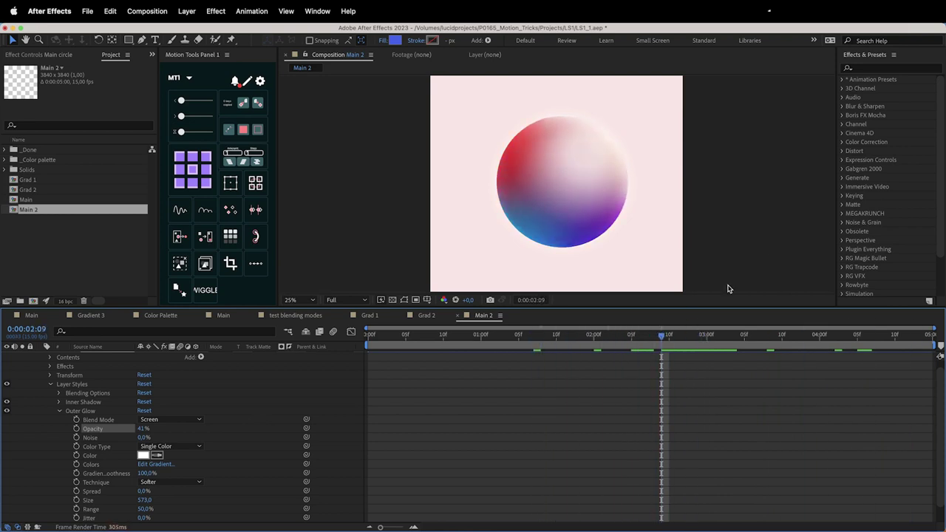
Step: Apply the Circle effect to the Main circle layer, centred at 2072, 1920 with a radius of 139
click(889, 68)
text(circle)
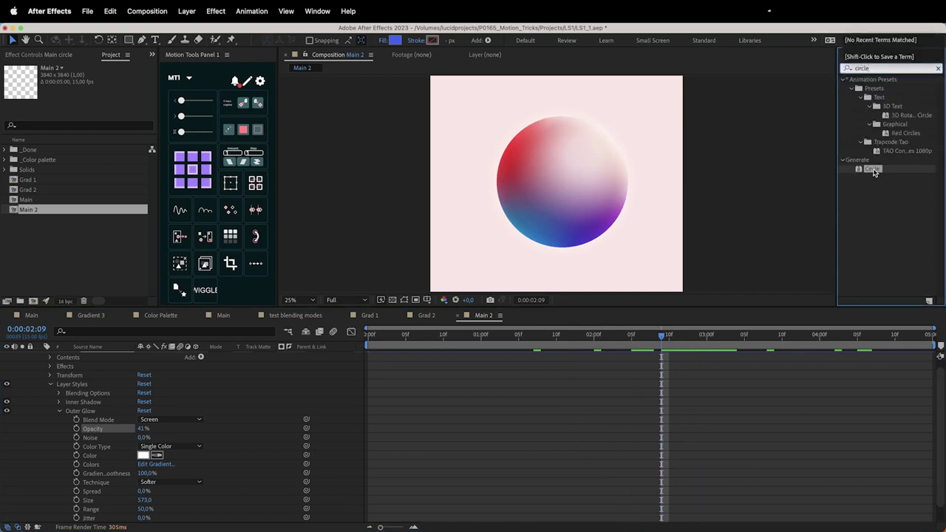
double_click(872, 169)
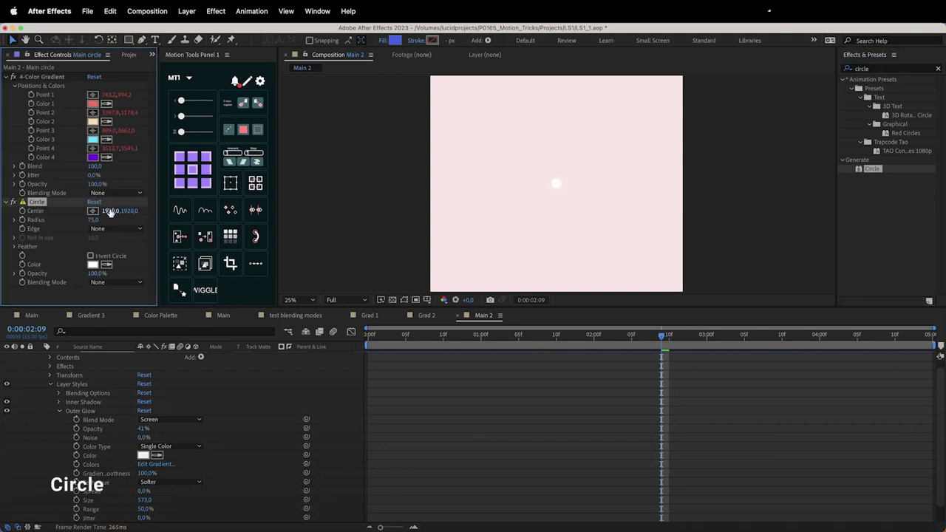
mouse_move(110, 212)
mouse_down()
mouse_move(125, 211)
mouse_move(103, 223)
mouse_move(122, 222)
mouse_up()
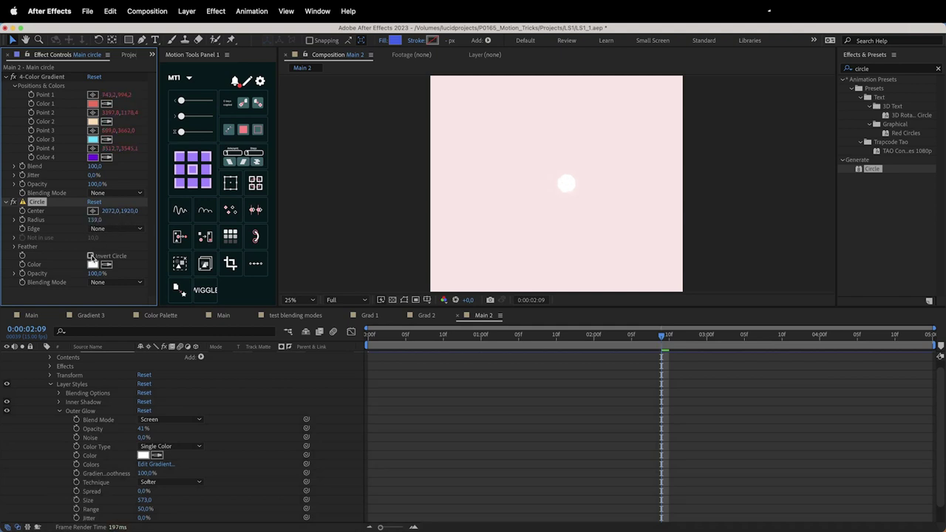
Step: Feather the Circle effect's outer edge by 103 and try the Add blending mode on it
click(16, 248)
drag(93, 256, 136, 255)
scroll(124, 254, down, 1)
scroll(124, 254, down, 1)
click(111, 302)
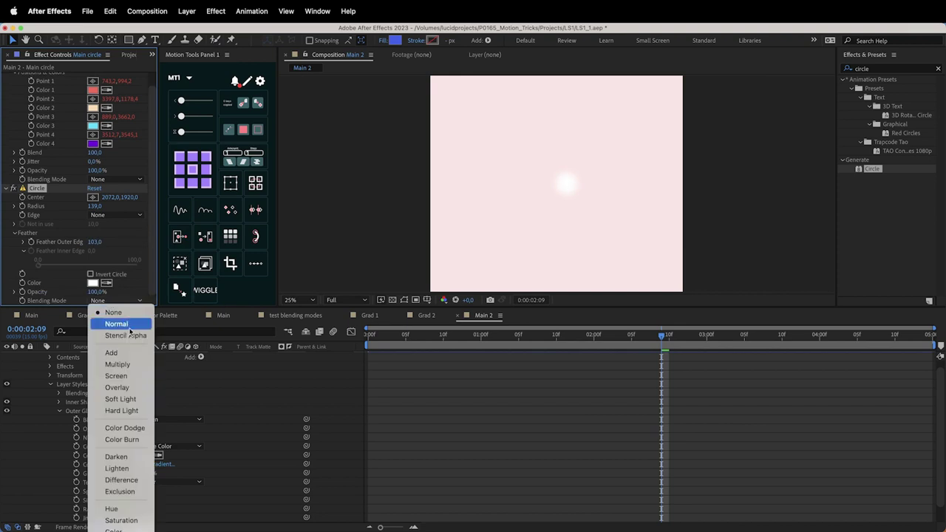
click(132, 355)
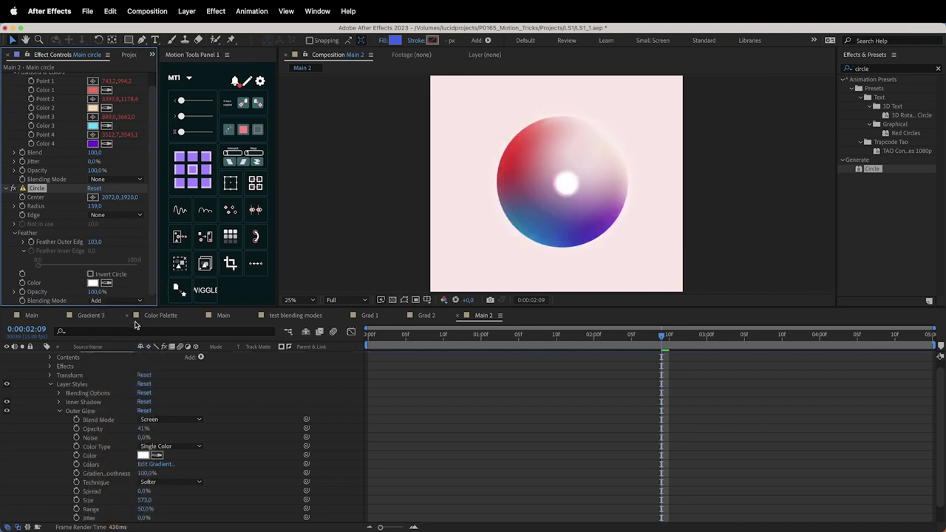
Step: Try Multiply blending on the Circle effect, set its outer edge feather to 203, and switch the blending mode to Overlay
click(129, 302)
click(118, 364)
mouse_move(97, 241)
mouse_down()
mouse_move(157, 239)
mouse_move(107, 241)
mouse_up()
click(94, 242)
text(203)
key(Return)
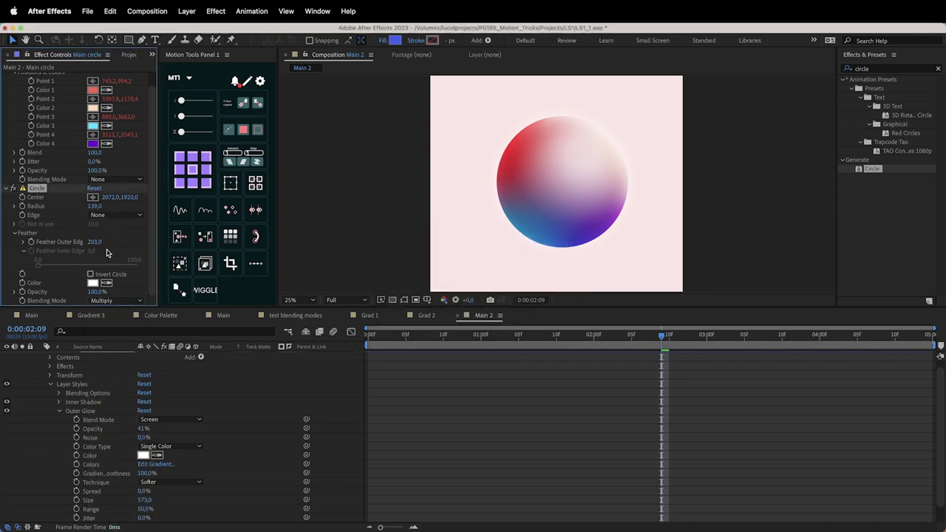
click(111, 301)
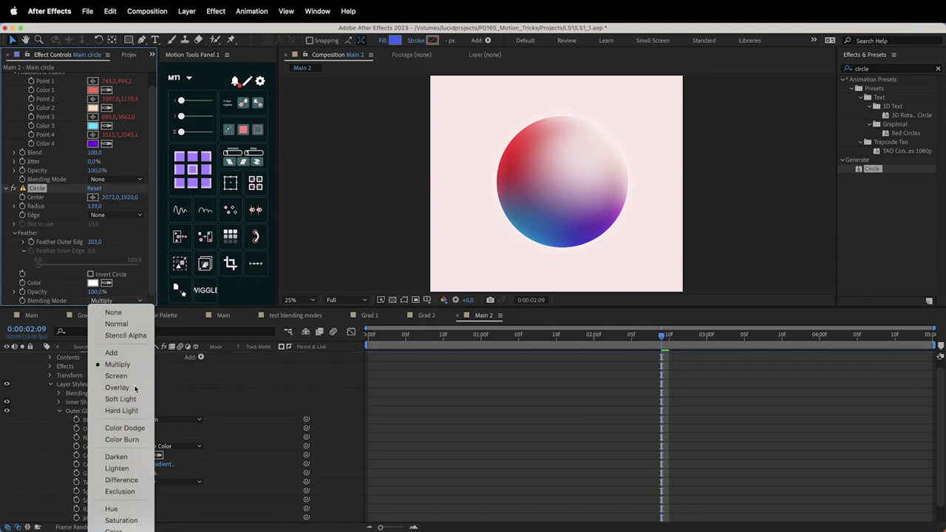
click(132, 387)
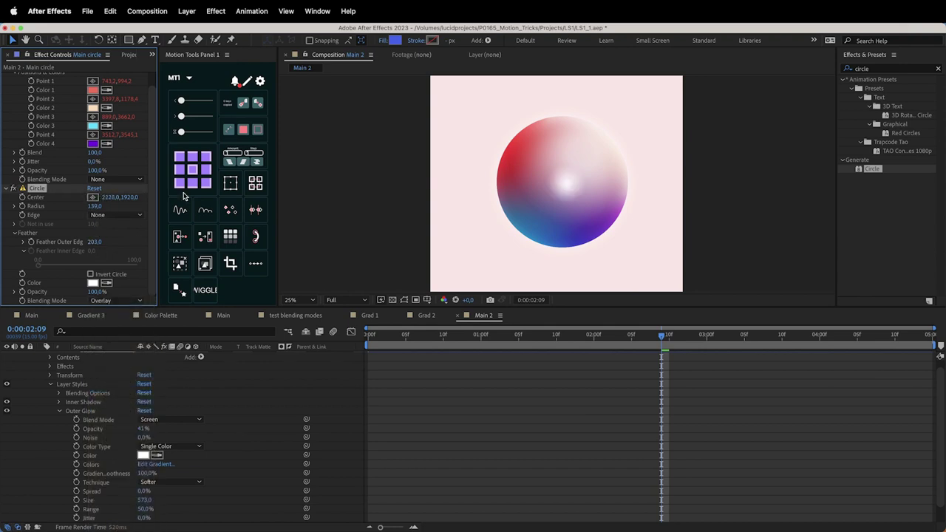
Step: Move the Circle effect's centre to 2385, 1458 so the highlight sits on the sphere's upper right
drag(111, 198, 61, 201)
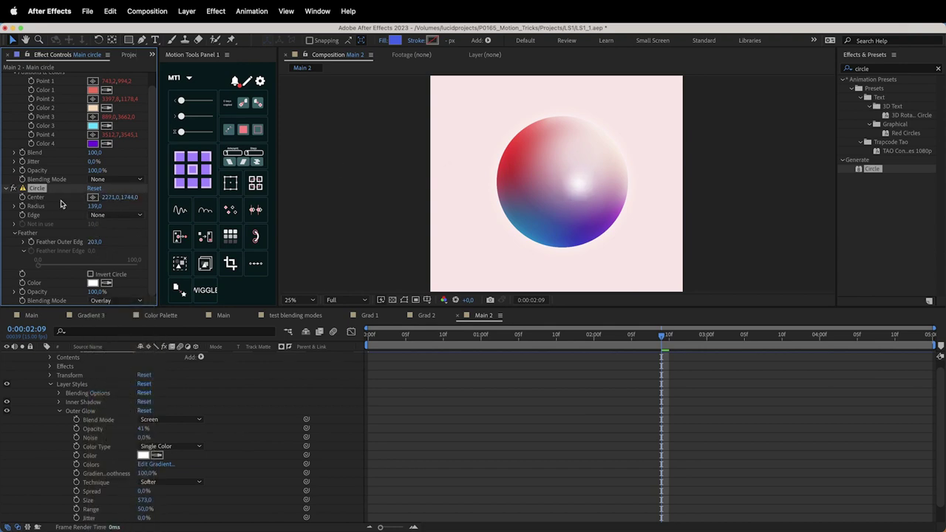
drag(130, 198, 36, 207)
drag(132, 198, 167, 194)
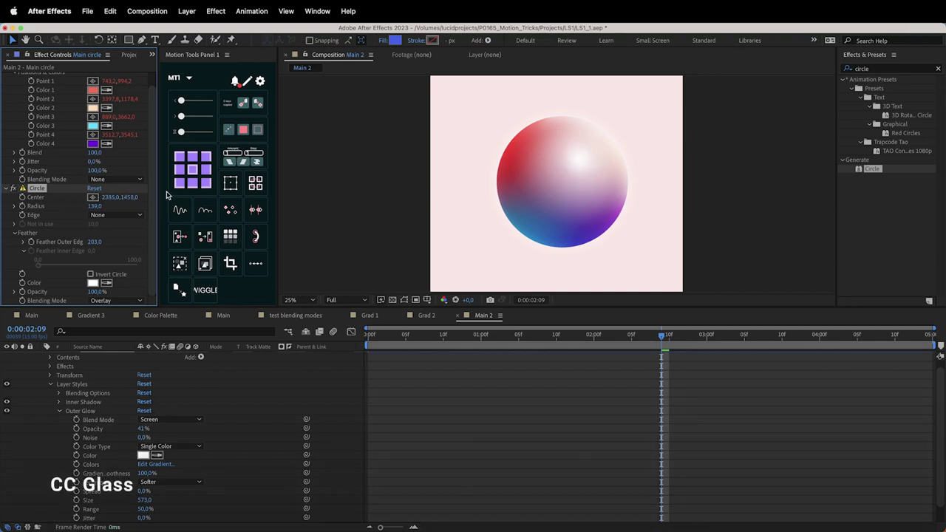
Step: Find CC Glass and apply it to the Main circle layer below the Circle effect, stepping back to 0:00:02:08
drag(895, 68, 816, 70)
text(cc gl)
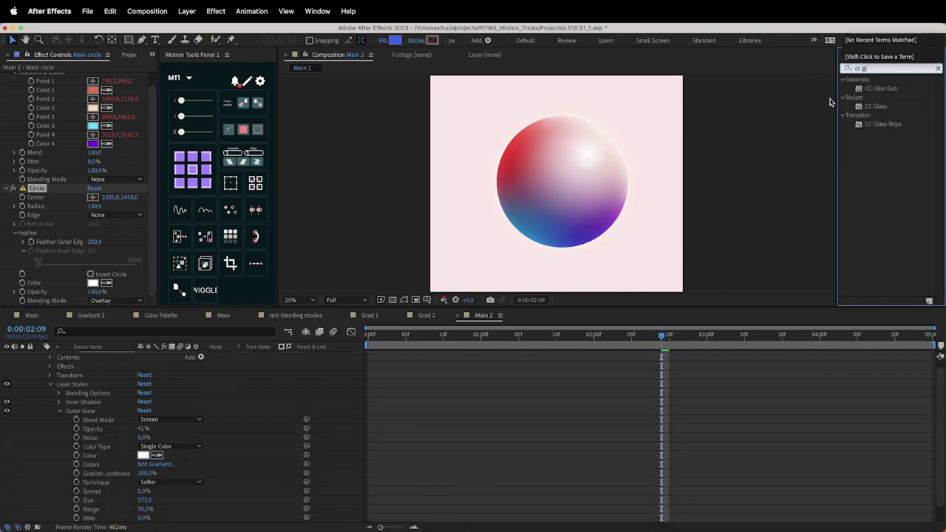
drag(877, 105, 90, 148)
key(Page_Up)
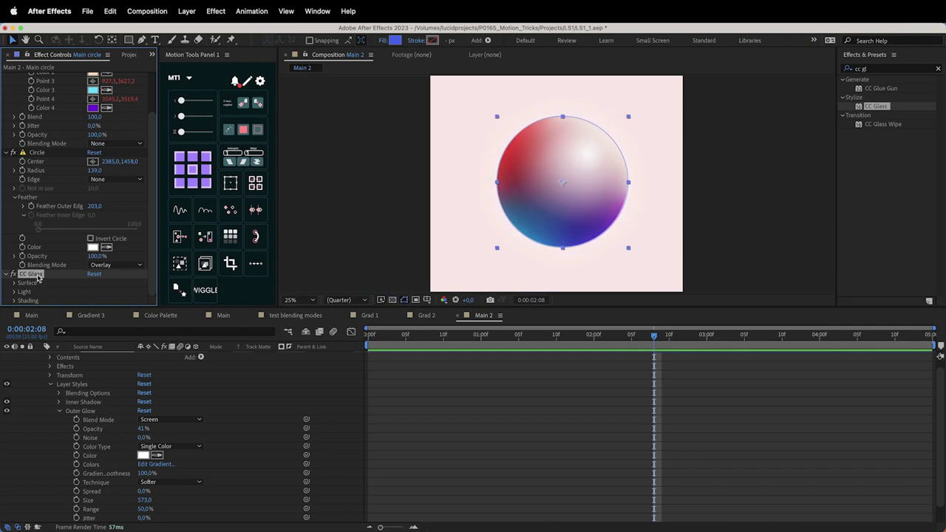
Step: Switch the composition preview resolution to Full and return it to Auto
click(340, 300)
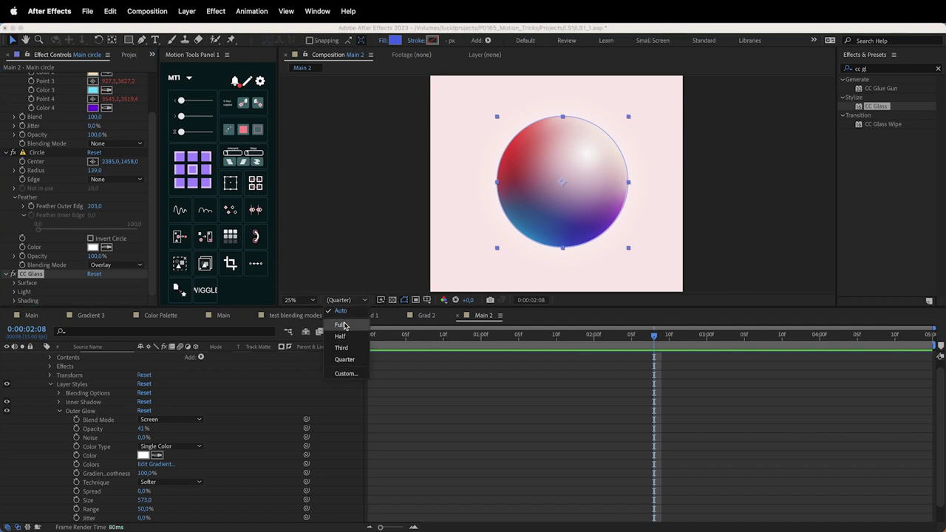
click(343, 325)
click(339, 300)
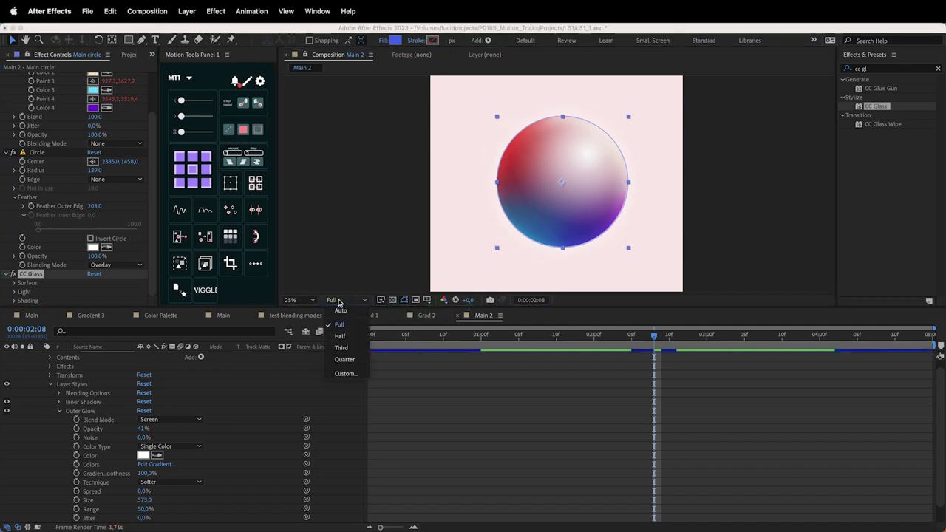
click(342, 311)
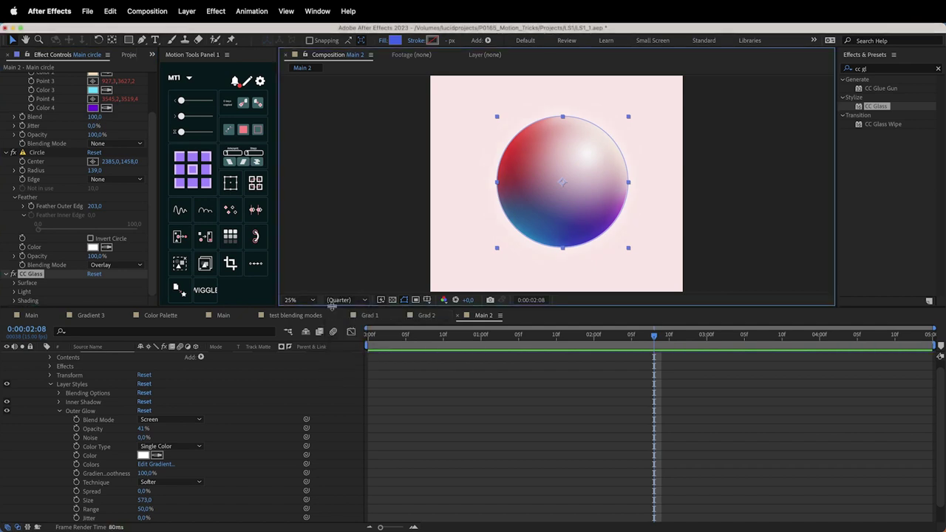
Step: Expand the CC Glass settings, change its light type to Point Light, and move the light position to 2264, 1552
click(13, 300)
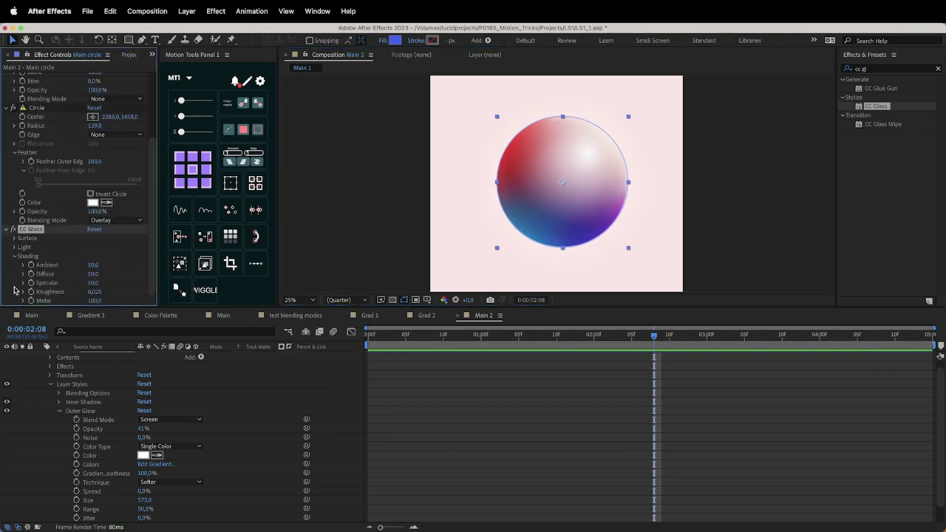
click(14, 249)
click(13, 231)
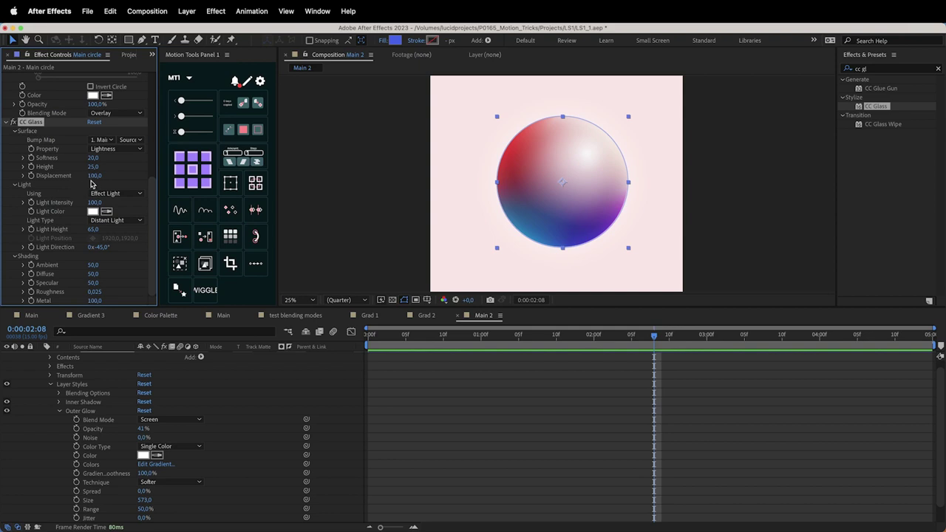
click(118, 220)
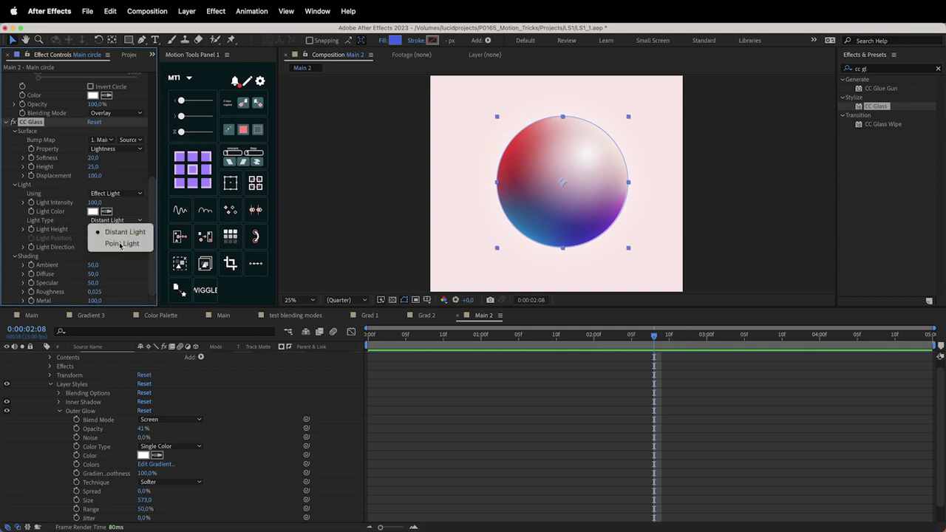
click(118, 243)
drag(560, 185, 580, 162)
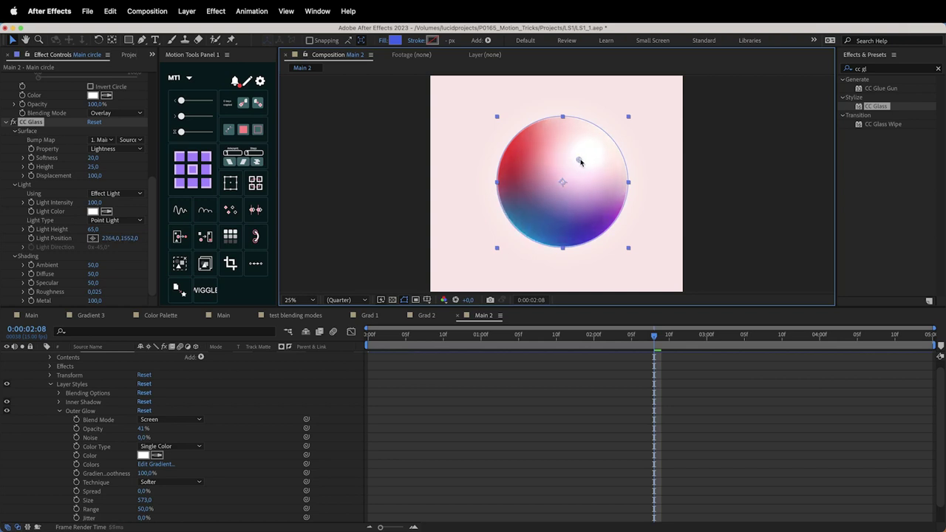
Step: Raise the CC Glass surface softness to 356.7 and its height to 100
mouse_move(93, 266)
mouse_down()
mouse_move(111, 265)
mouse_move(83, 266)
mouse_move(114, 263)
mouse_move(67, 274)
mouse_move(116, 281)
mouse_up()
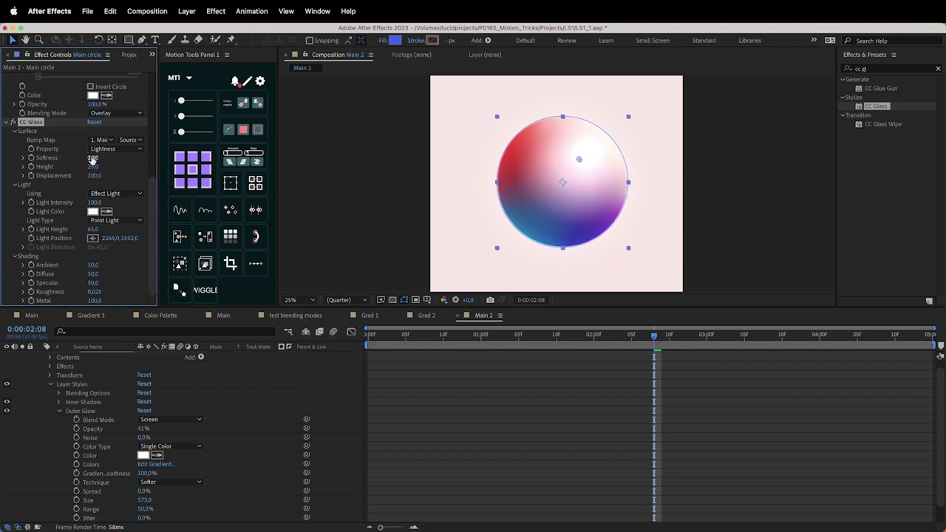
drag(92, 157, 296, 150)
drag(92, 166, 334, 152)
mouse_move(463, 150)
mouse_down()
mouse_move(327, 161)
mouse_move(465, 152)
mouse_up()
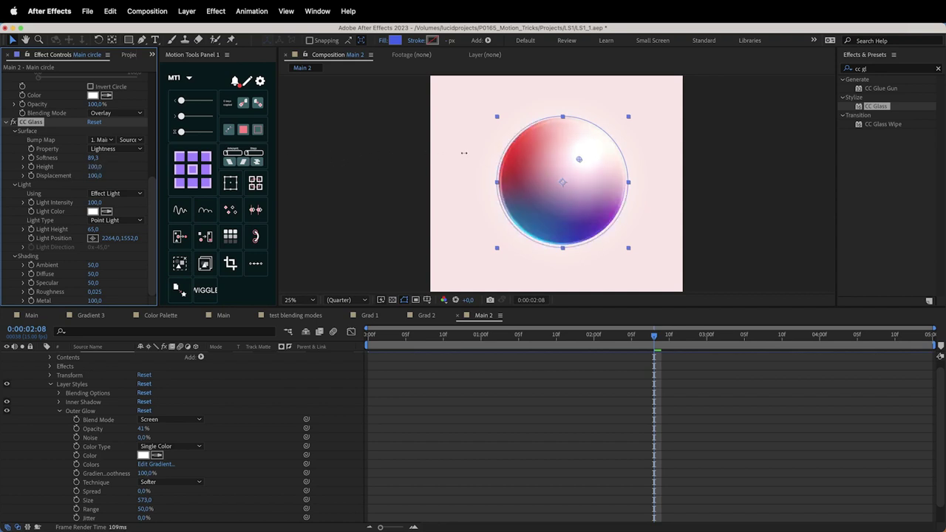
drag(93, 158, 364, 150)
drag(440, 128, 707, 123)
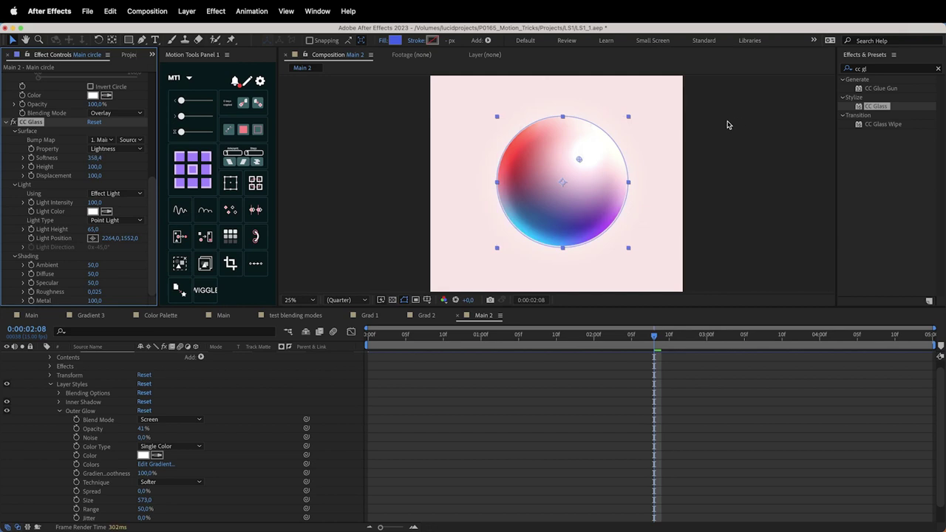
drag(152, 153, 142, 156)
Step: Move the CC Glass light position to 2408, 1416 and set the surface displacement to 0
mouse_move(580, 164)
mouse_down()
mouse_move(531, 172)
mouse_move(533, 213)
mouse_move(589, 150)
mouse_up()
click(94, 175)
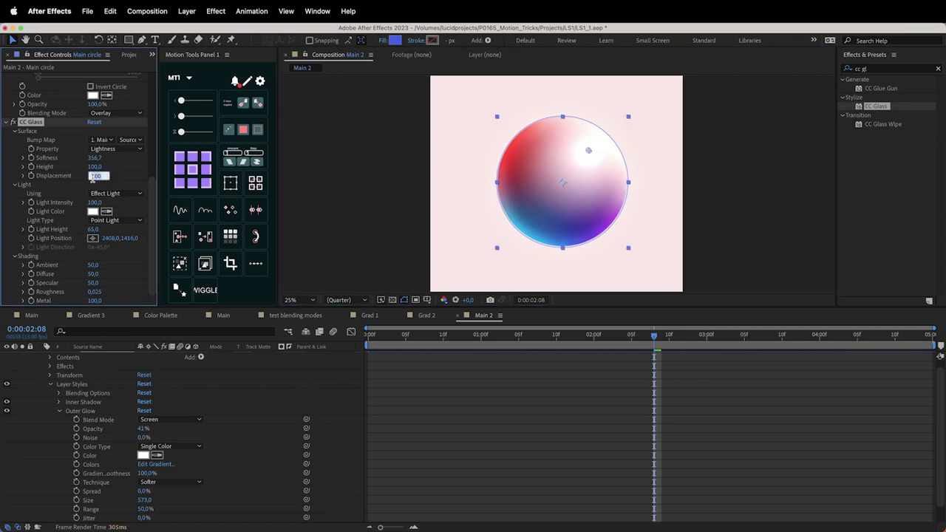
text(0)
key(Return)
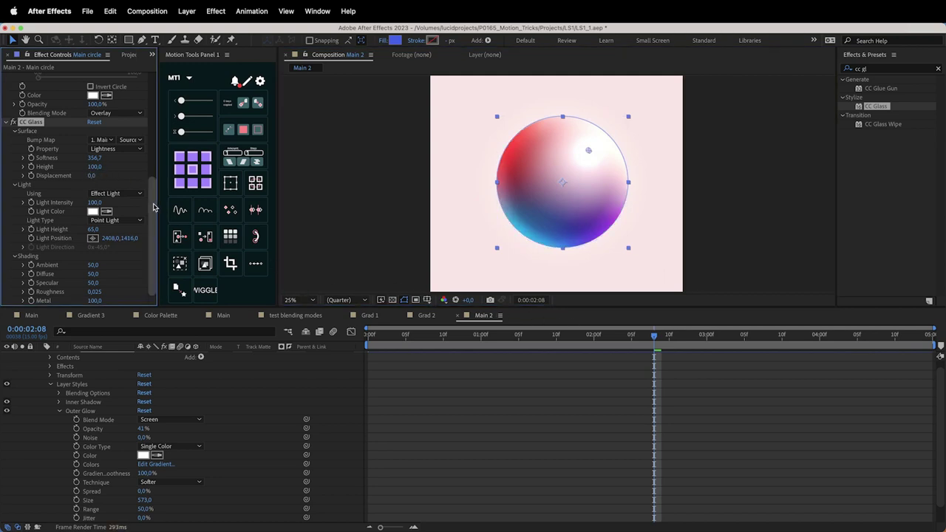
Step: Adjust CC Glass to light intensity 86, light height 89, specular 41 and roughness 0.148
drag(88, 202, 79, 235)
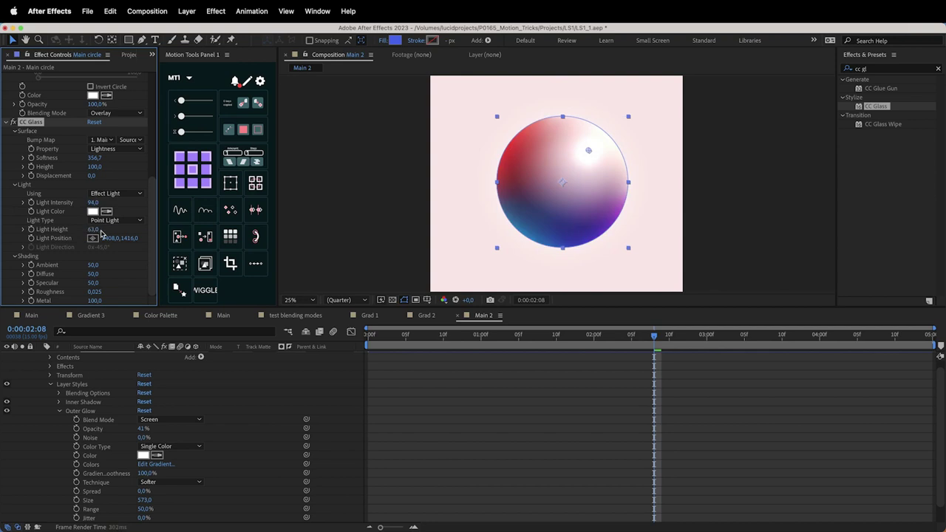
mouse_move(94, 230)
mouse_down()
mouse_move(104, 231)
mouse_move(91, 204)
mouse_move(81, 205)
mouse_move(101, 232)
mouse_up()
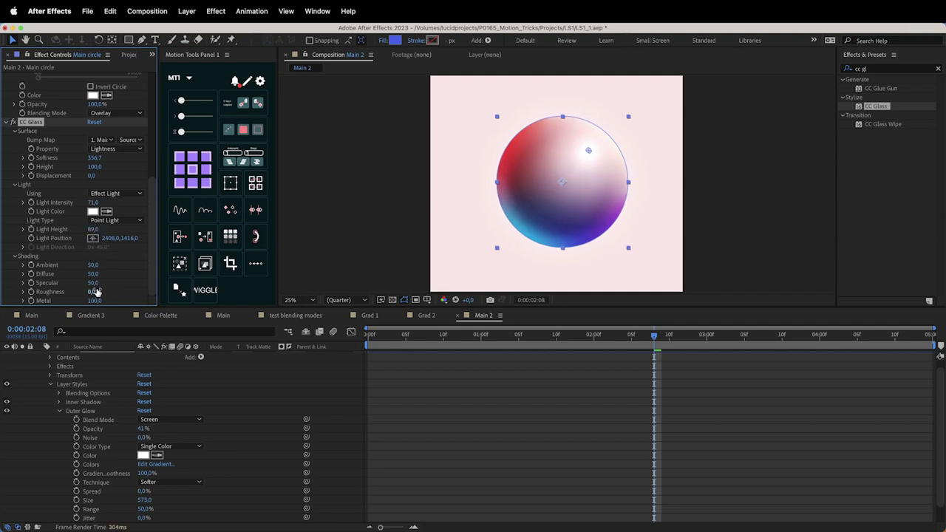
drag(93, 292, 95, 293)
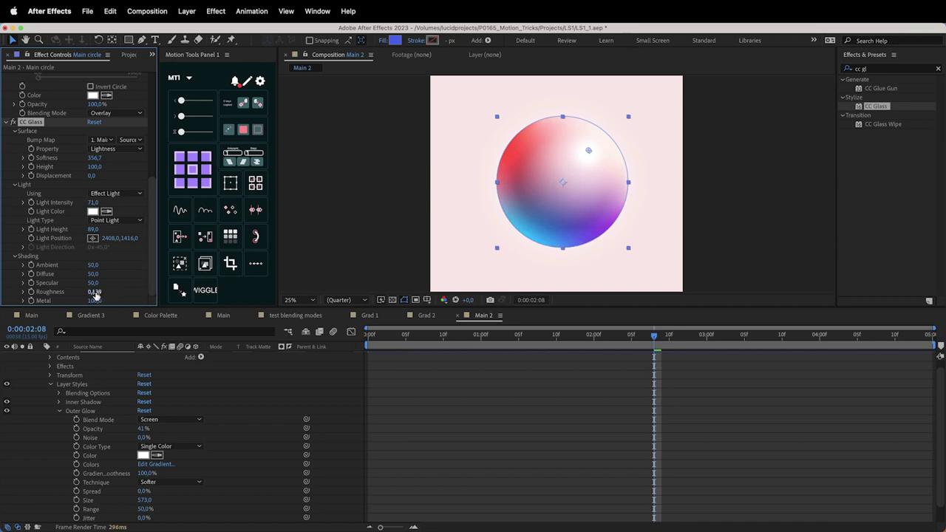
mouse_move(99, 293)
mouse_down()
mouse_move(87, 288)
mouse_move(104, 283)
mouse_up()
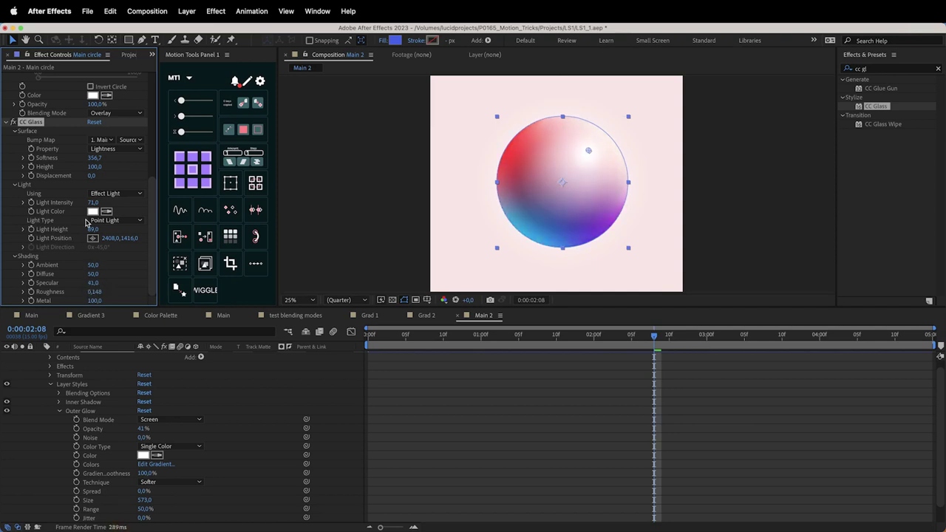
click(93, 229)
drag(96, 202, 102, 202)
Step: Change the Circle effect's blending mode from Overlay to Normal
scroll(103, 192, up, 2)
click(118, 141)
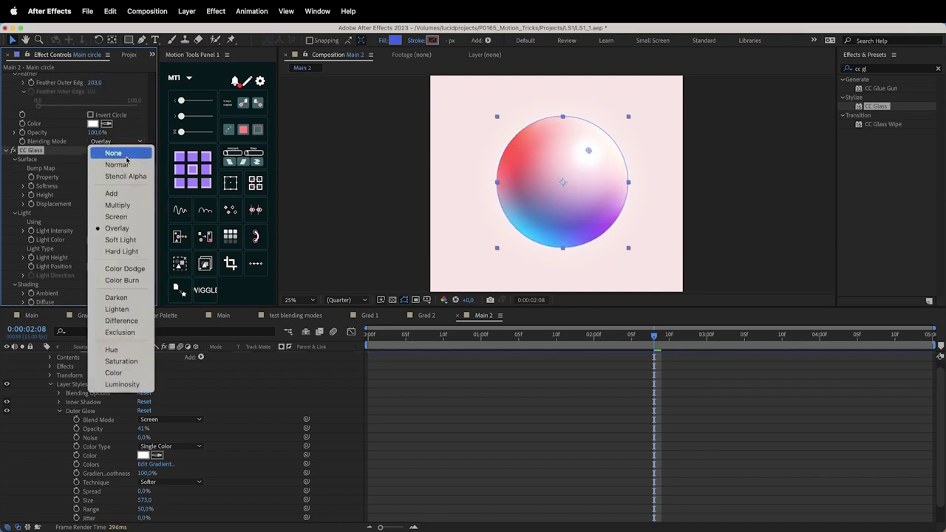
click(127, 164)
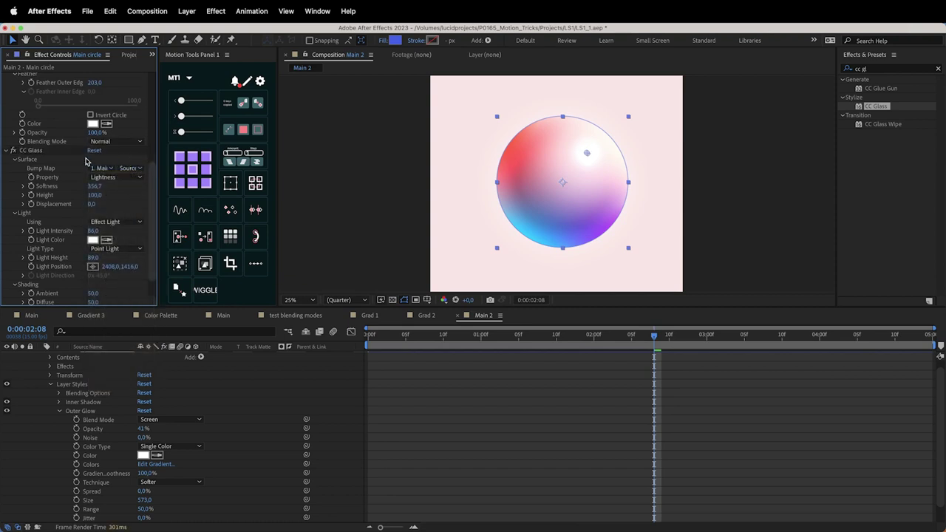
Step: Compare the sphere with the Circle effect off and on, and lower the CC Glass light intensity to 73
scroll(85, 161, up, 3)
click(13, 76)
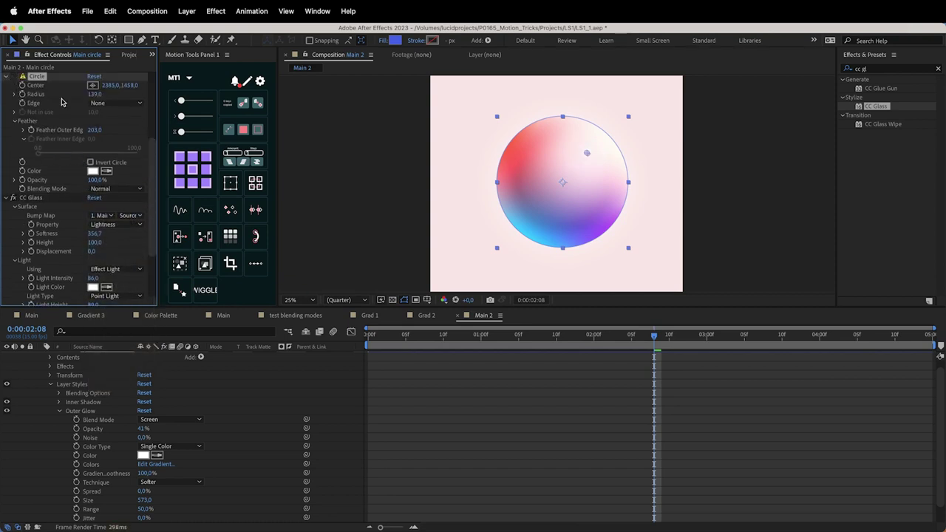
click(14, 77)
mouse_move(559, 224)
mouse_down()
mouse_move(572, 220)
mouse_move(552, 230)
mouse_up()
key(super+z)
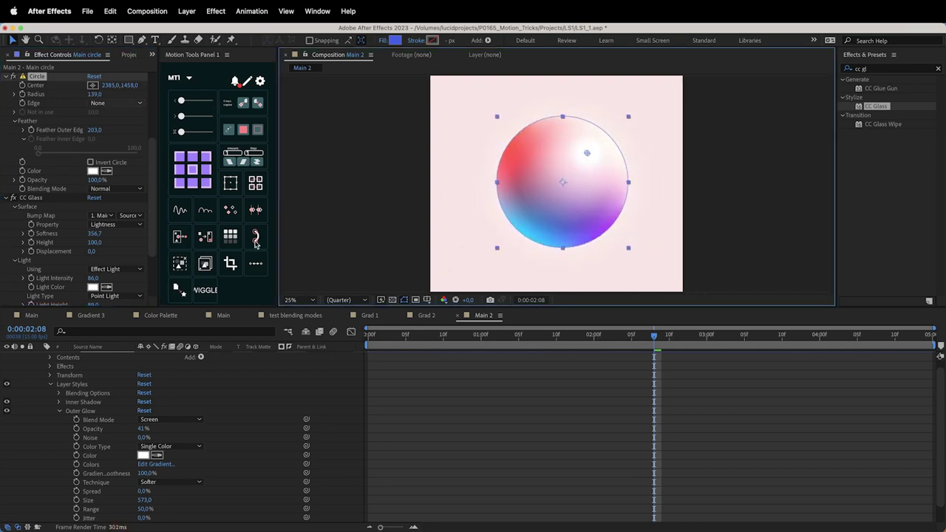
scroll(110, 251, down, 3)
drag(92, 238, 84, 242)
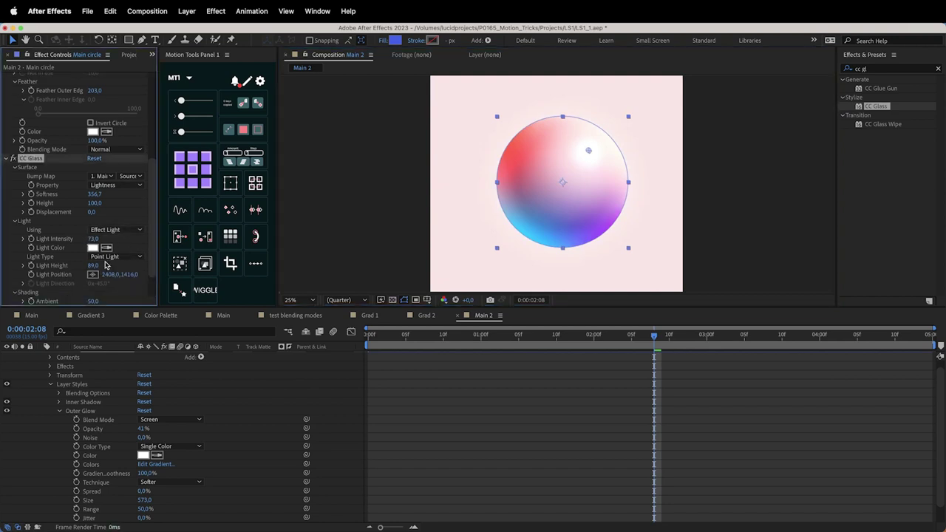
Step: Set the Main circle layer's Inner Shadow noise to 1% and its Outer Glow jitter to 1%
scroll(65, 406, down, 1)
scroll(60, 403, up, 1)
scroll(61, 401, down, 1)
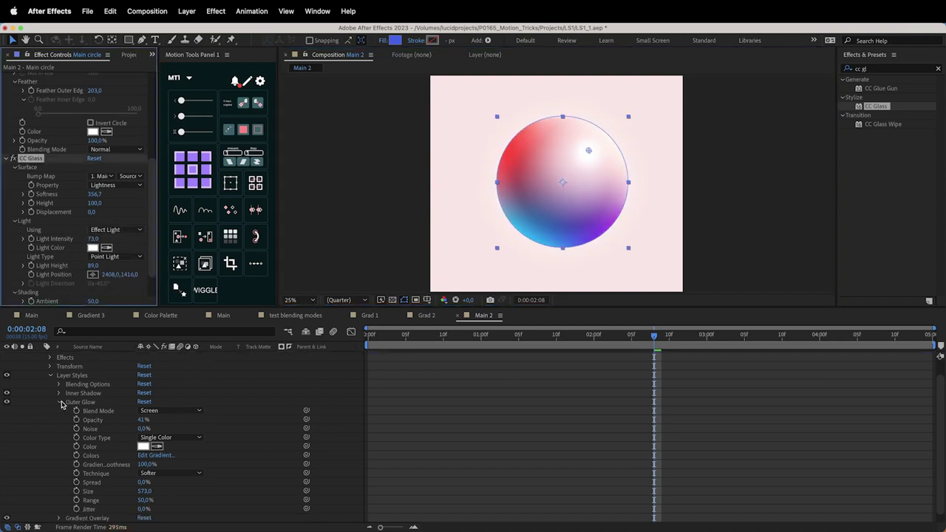
scroll(62, 405, down, 1)
click(61, 385)
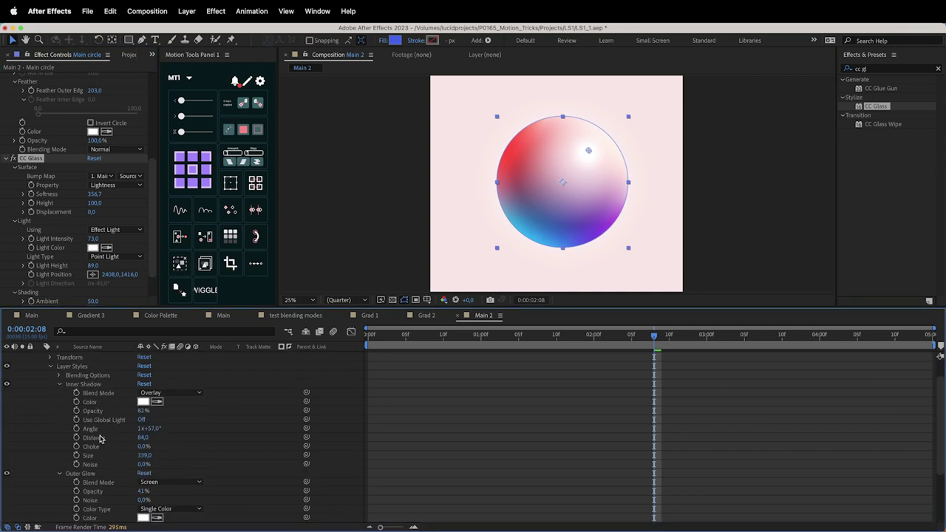
drag(140, 467, 201, 464)
scroll(84, 448, down, 8)
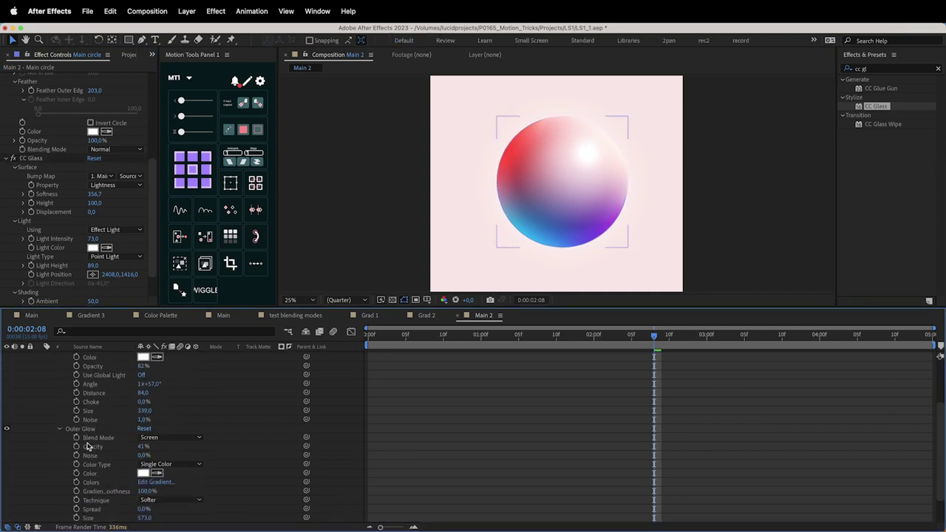
scroll(88, 446, down, 1)
drag(141, 501, 201, 500)
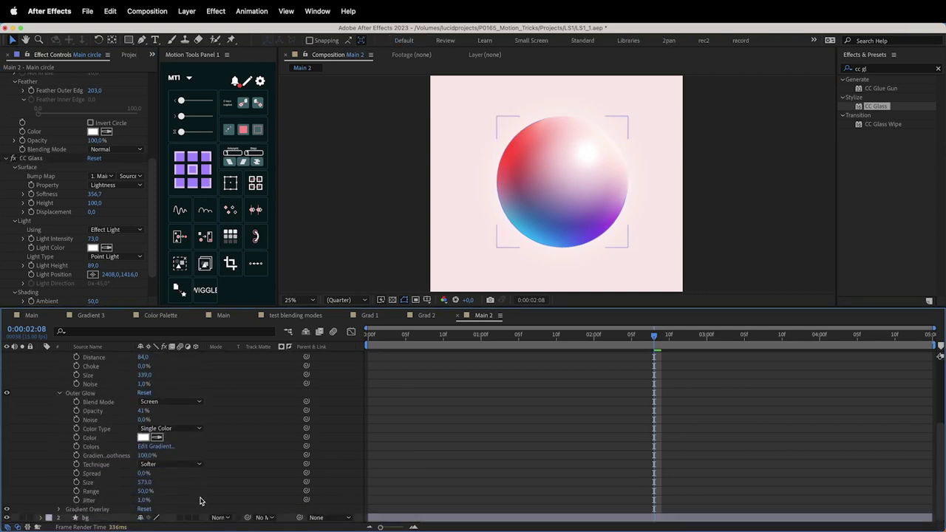
Step: Expand the Gradient Overlay style and look through its settings for a noise or jitter option
click(60, 509)
scroll(209, 486, down, 10)
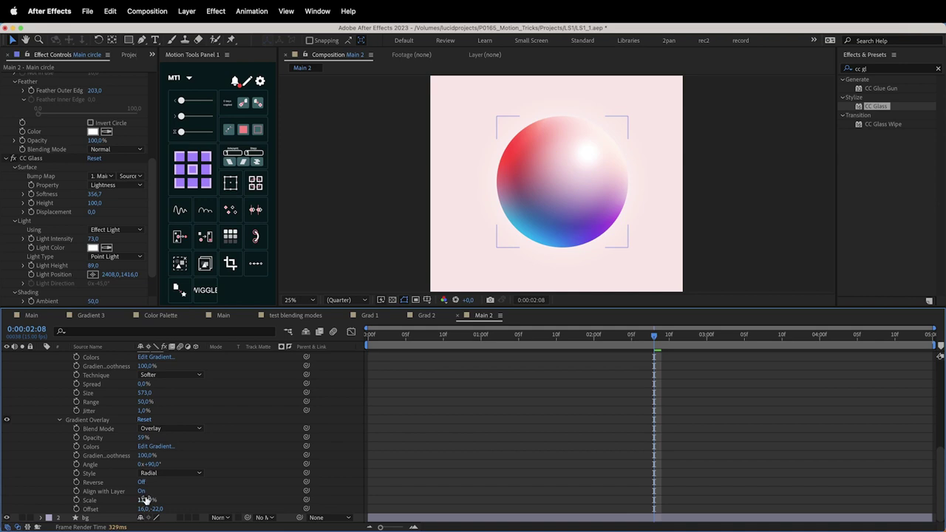
scroll(126, 485, up, 5)
scroll(126, 484, down, 5)
scroll(125, 485, up, 10)
scroll(54, 185, up, 10)
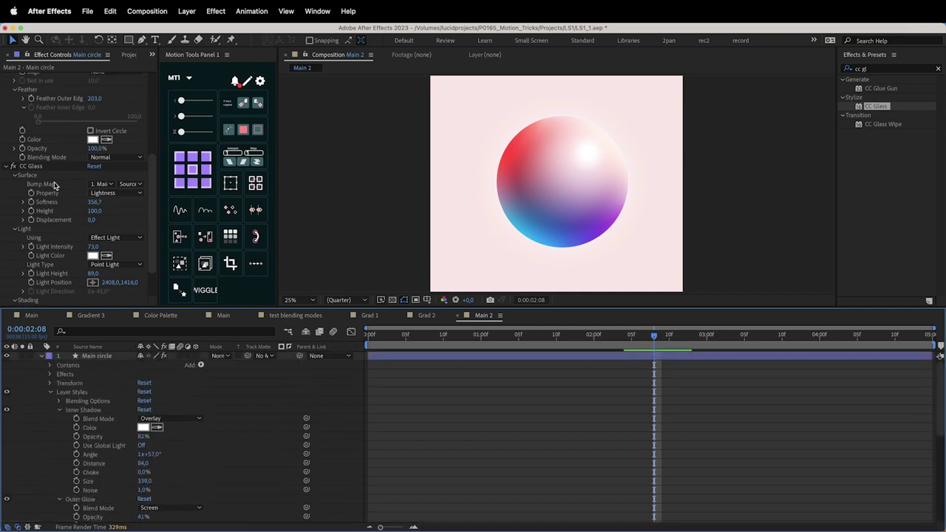
Step: Check the sphere's gradients at Full preview resolution and restore the Auto setting
click(344, 300)
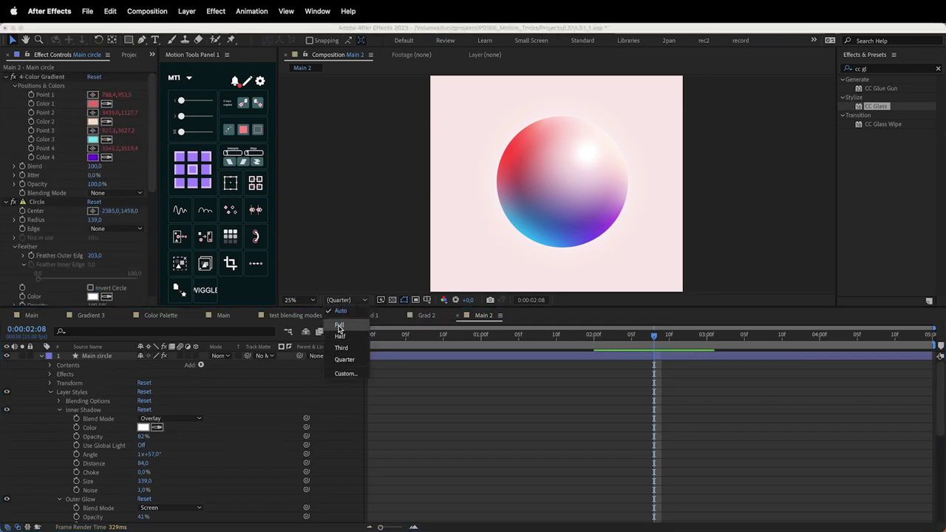
click(345, 325)
click(342, 301)
click(347, 311)
Step: Set the 4-Color Gradient effect's jitter to 1%
click(94, 175)
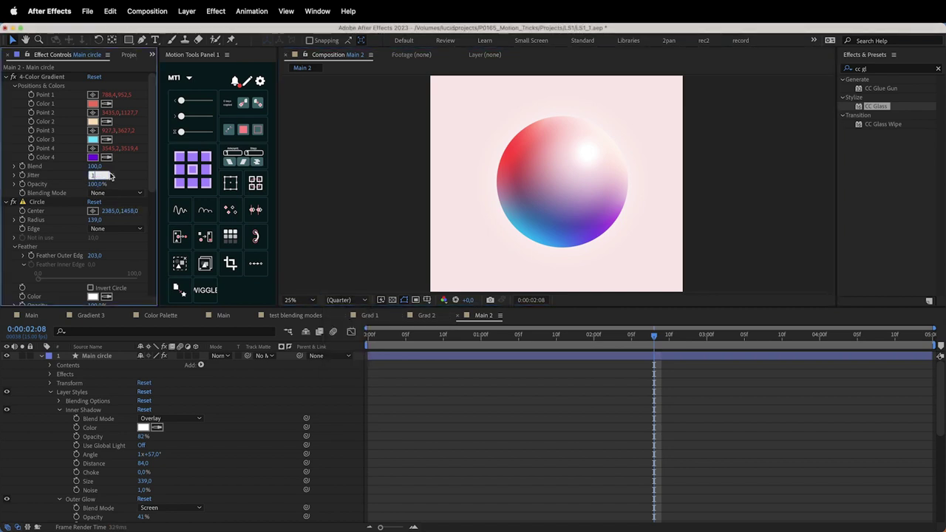
text(1)
key(Return)
Step: Go to 0:00:02:02 and raise the CC Glass light intensity to 85
drag(151, 164, 146, 270)
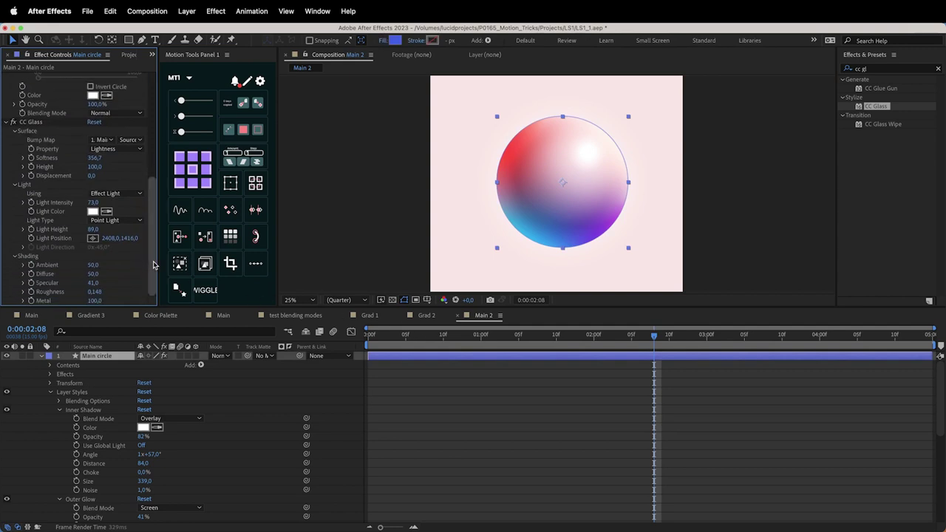
drag(612, 335, 607, 336)
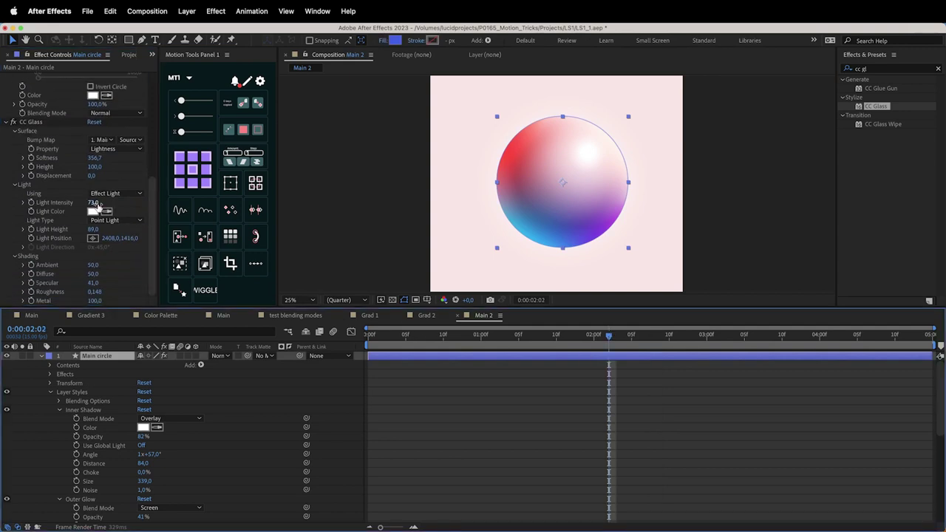
drag(93, 203, 98, 202)
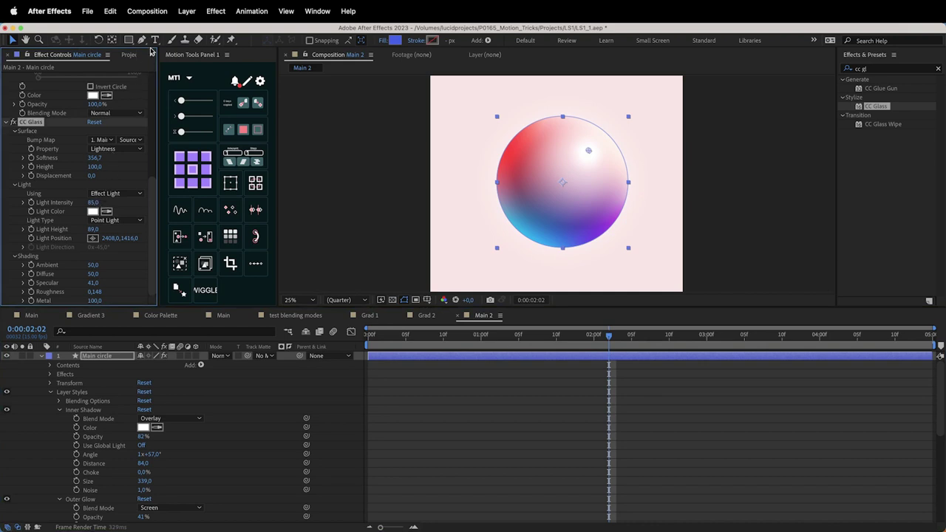
click(172, 12)
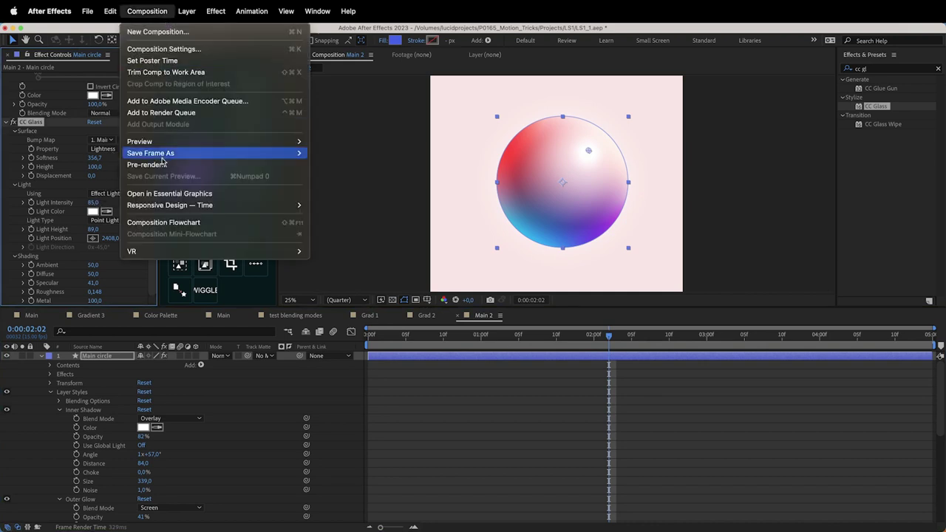
mouse_move(303, 154)
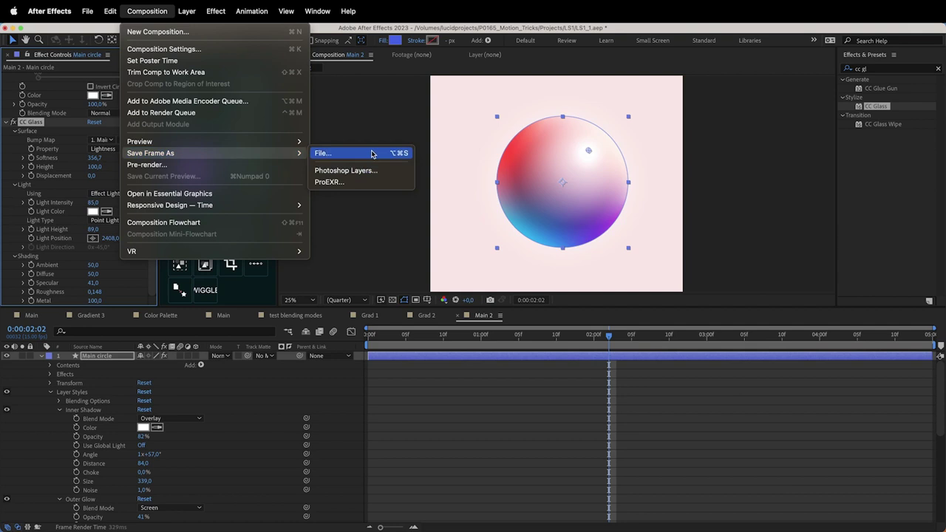
click(86, 226)
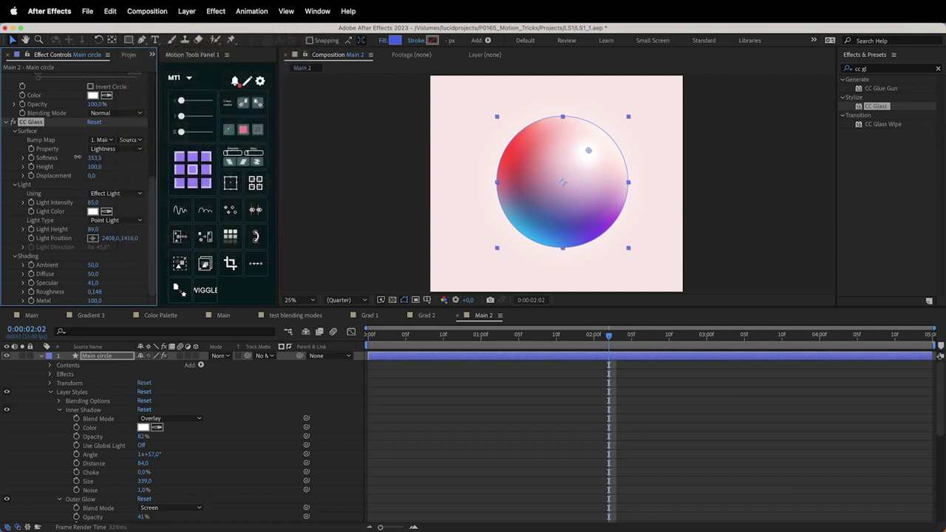
Step: Set CC Glass softness to 226.5, light intensity to 77 and light height to 77, and preview the animation up to 0:00:02:08
mouse_move(55, 161)
mouse_down()
mouse_move(89, 170)
mouse_move(84, 158)
mouse_move(99, 159)
mouse_up()
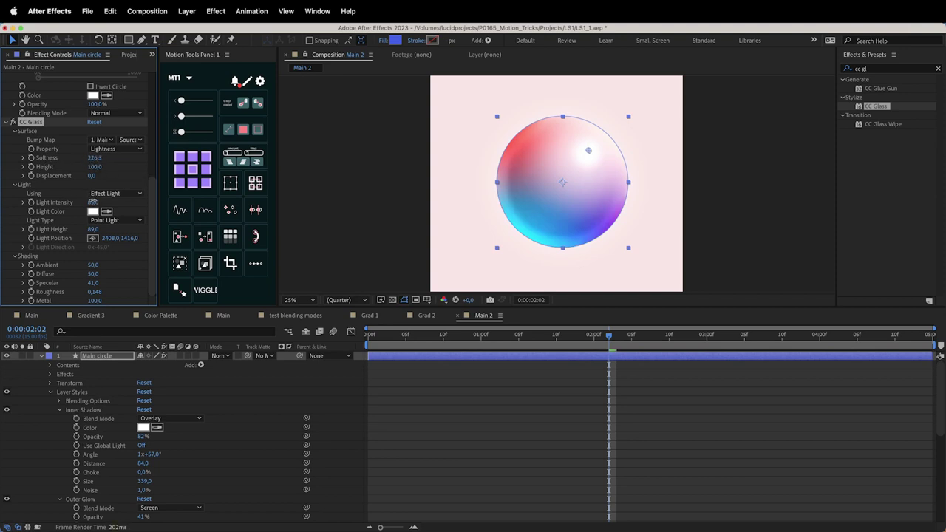
drag(87, 200, 88, 232)
key(space)
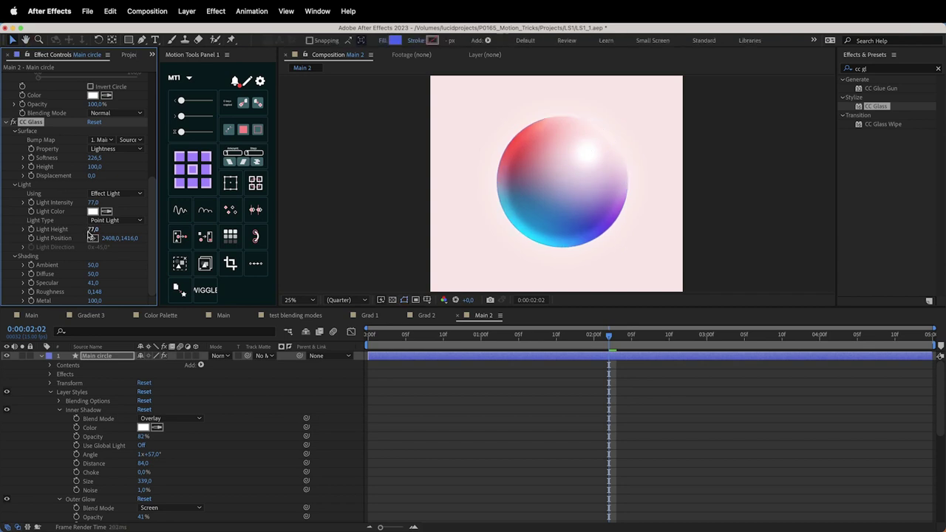
key(space)
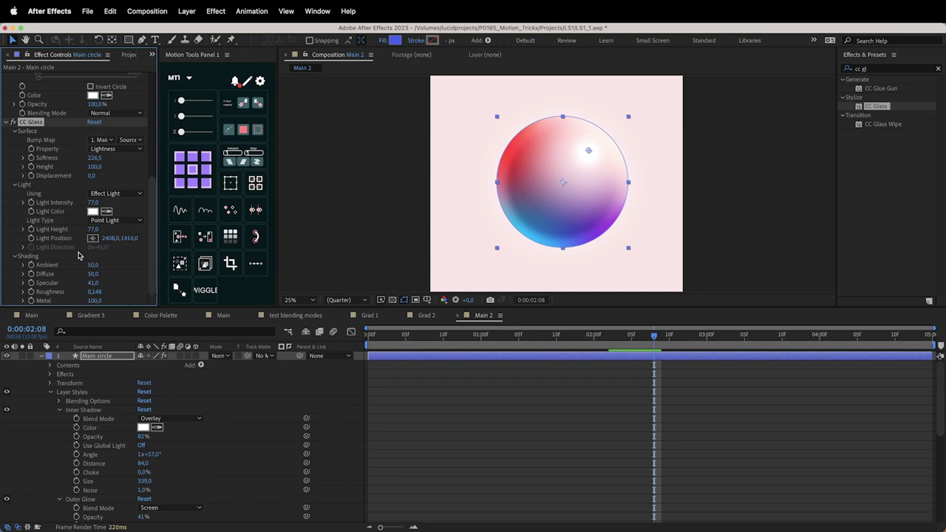
Step: Collapse Main circle's property groups and select its 4-Color Gradient, Circle and CC Glass effects together with all its layer styles
click(90, 358)
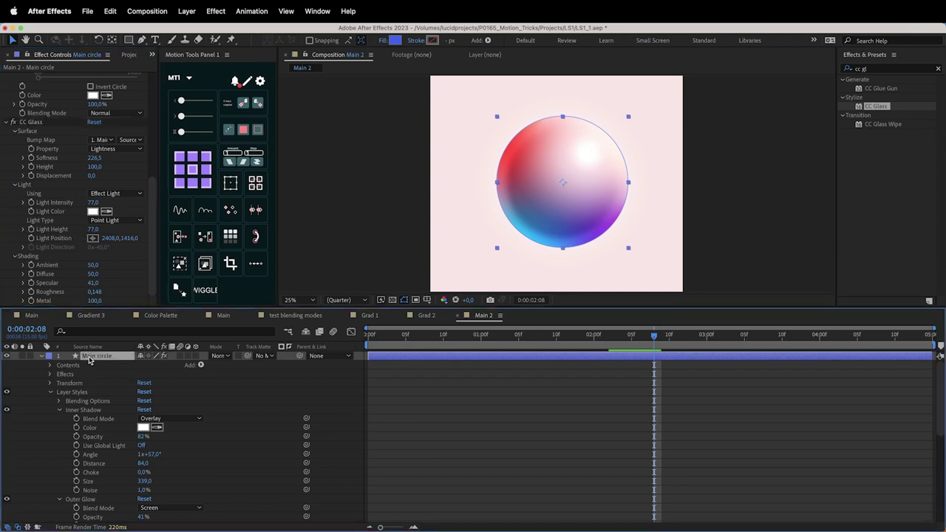
click(59, 410)
click(59, 419)
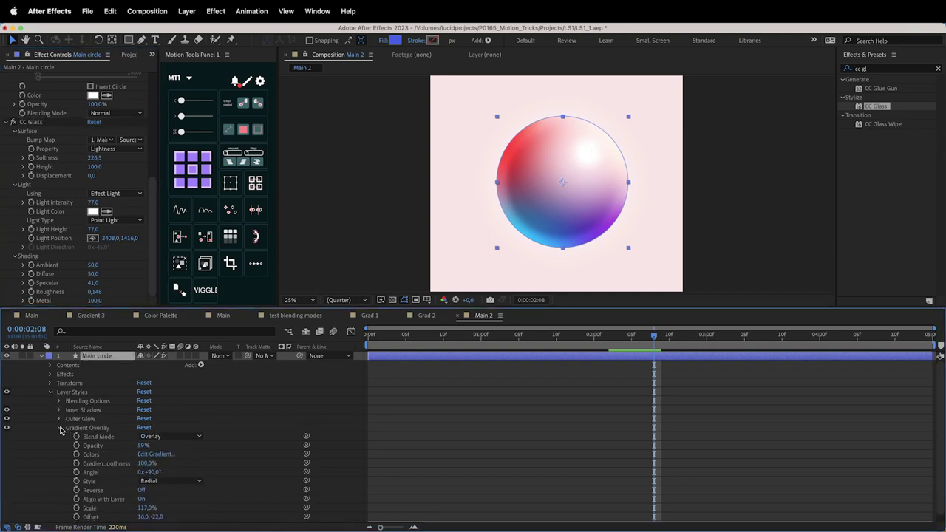
click(59, 428)
click(51, 374)
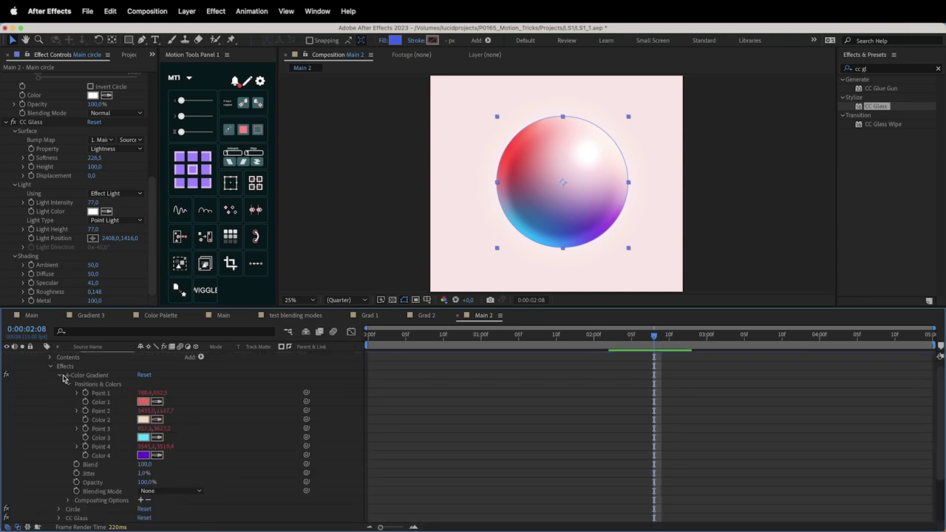
click(59, 383)
click(82, 385)
drag(81, 385, 86, 455)
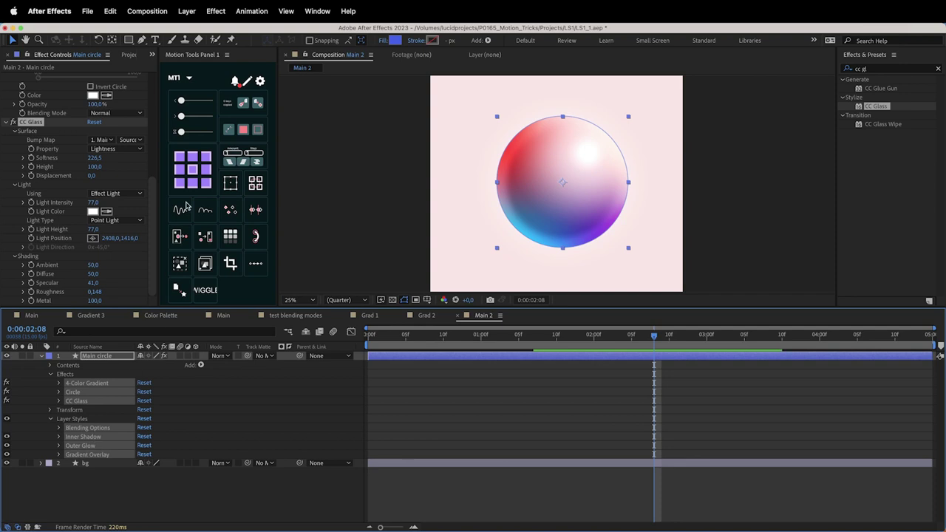
Step: Start saving the selected properties as an animation preset and browse to Documents/Adobe/After Effects 2023/User Presets
click(251, 12)
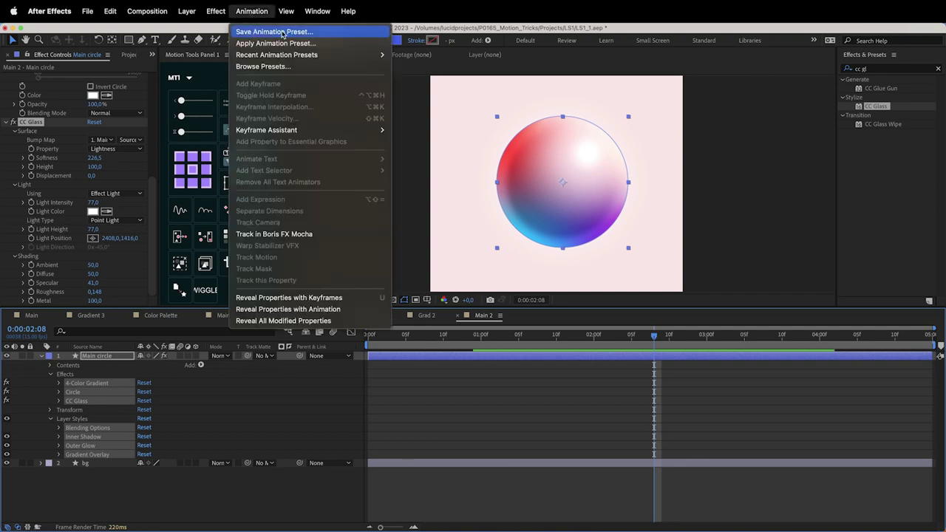
click(281, 31)
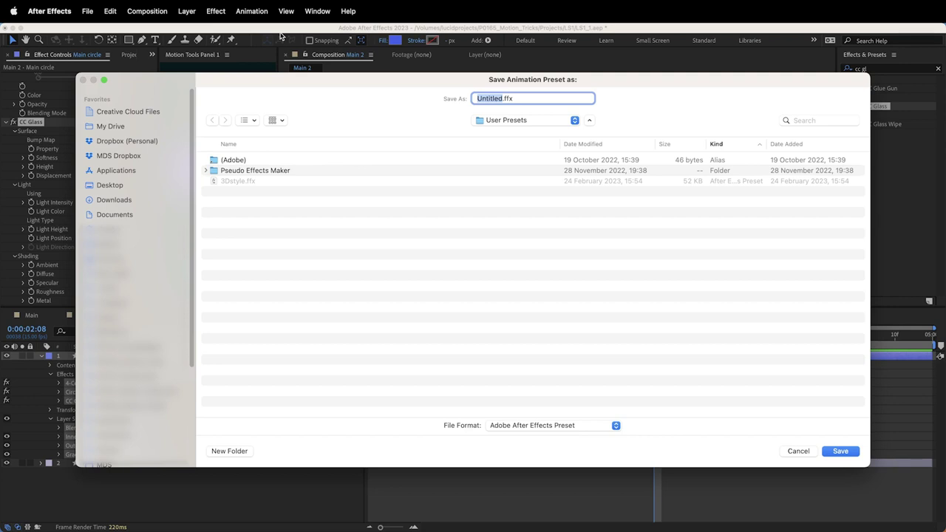
click(138, 214)
click(243, 212)
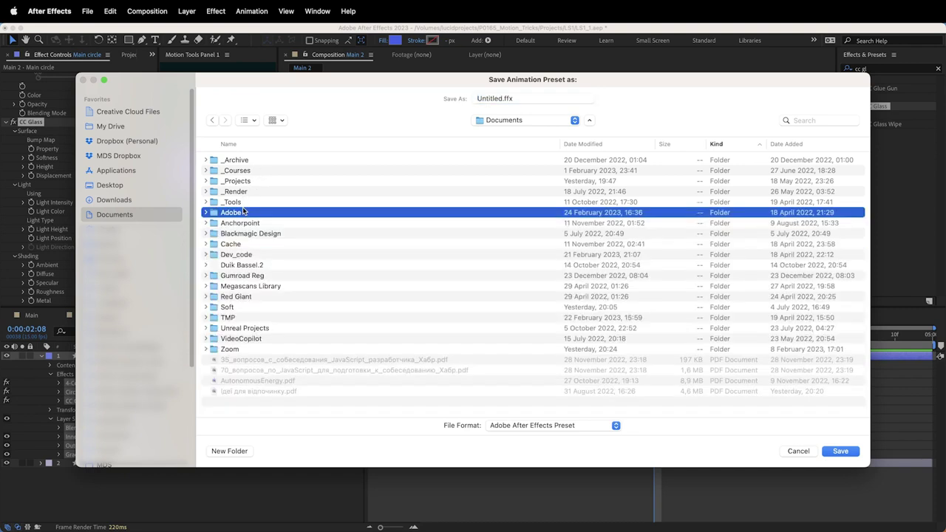
double_click(244, 213)
click(255, 224)
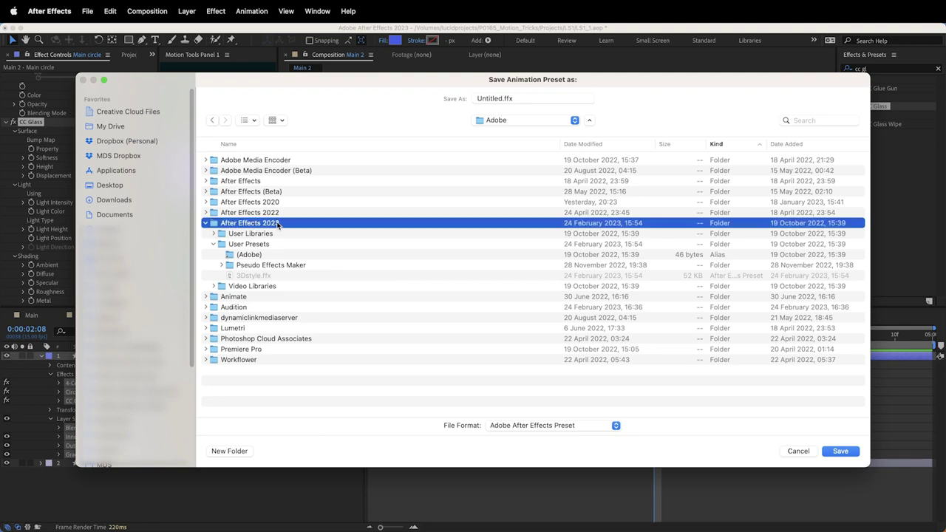
double_click(255, 223)
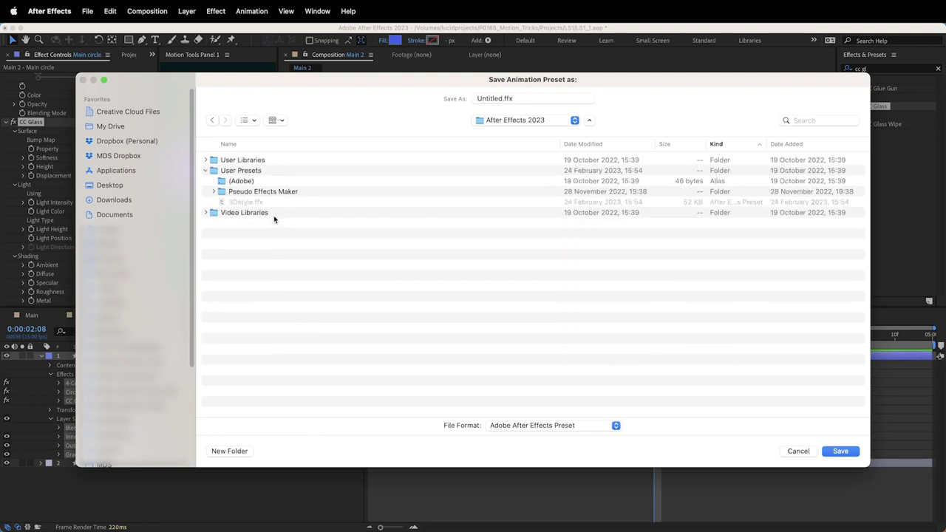
click(262, 172)
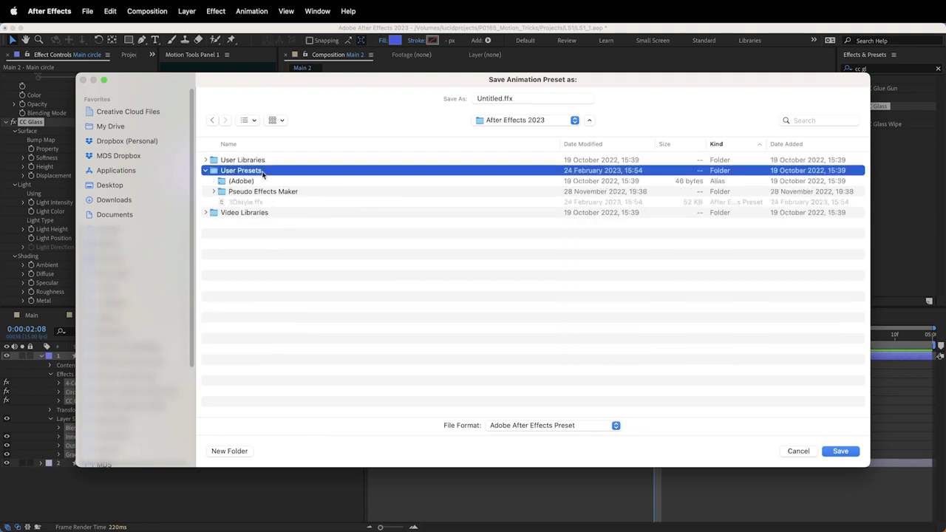
double_click(241, 171)
Step: Save the preset as 3Dstyle.ffx, replacing the existing file
click(233, 182)
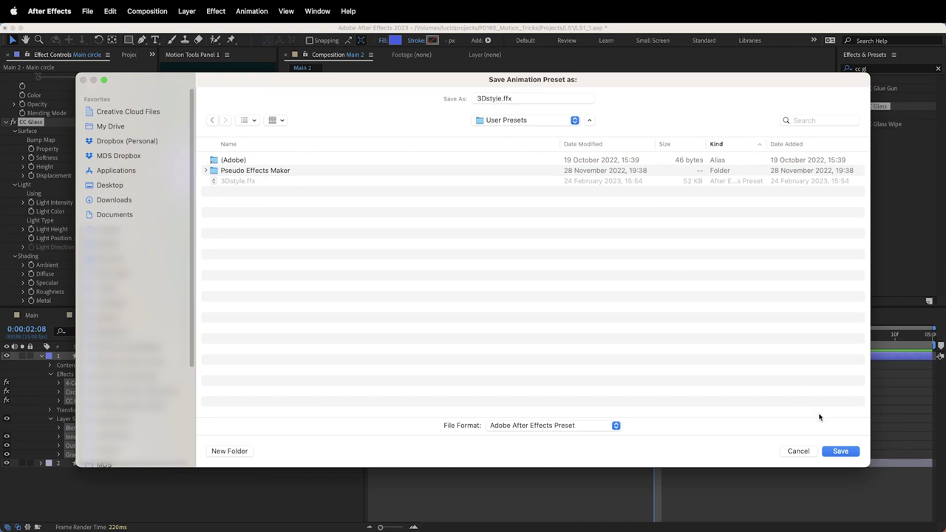
click(845, 452)
click(521, 320)
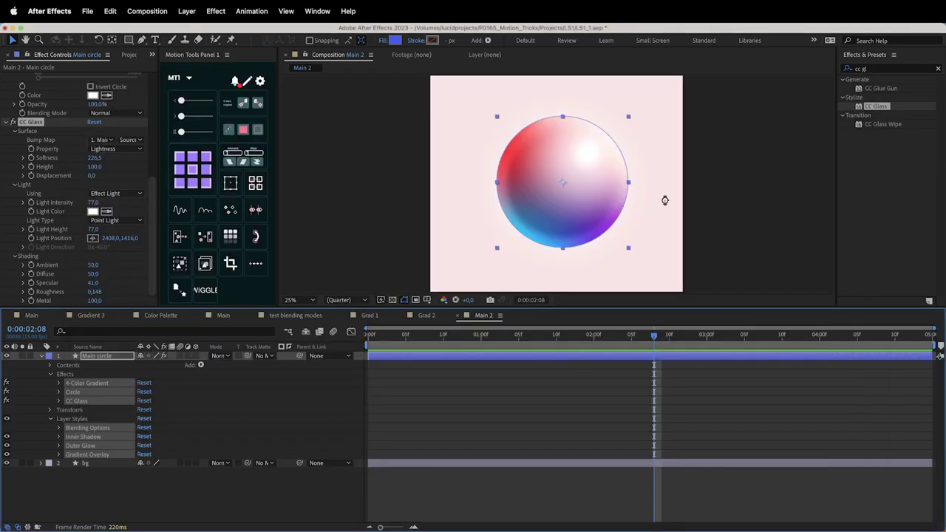
Step: Clear the effects search, refresh the effects and presets list, and select 3Dstyle among the user presets
click(938, 69)
click(843, 80)
click(850, 98)
click(885, 107)
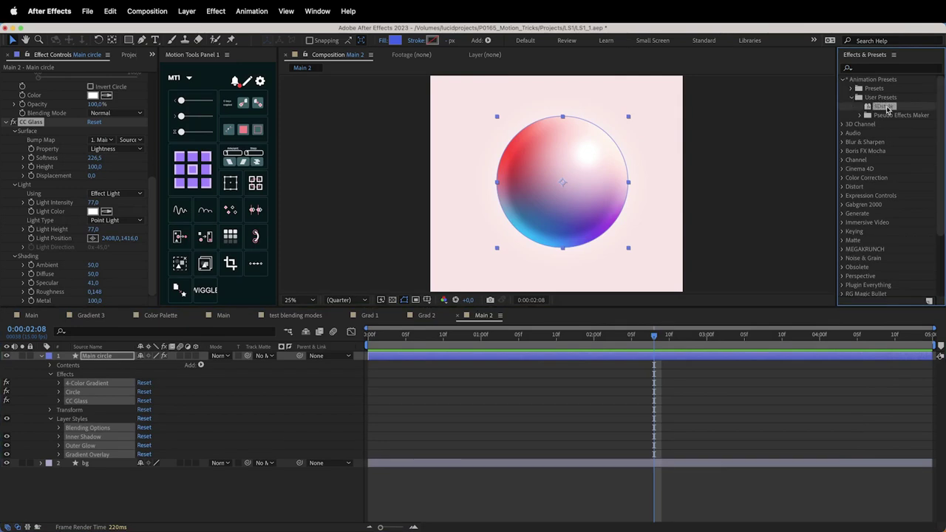
click(893, 56)
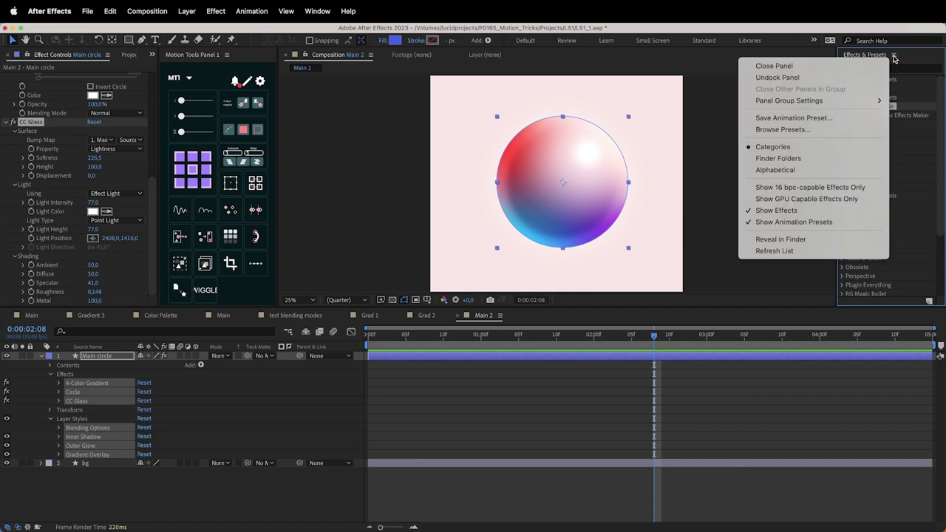
click(775, 251)
click(843, 80)
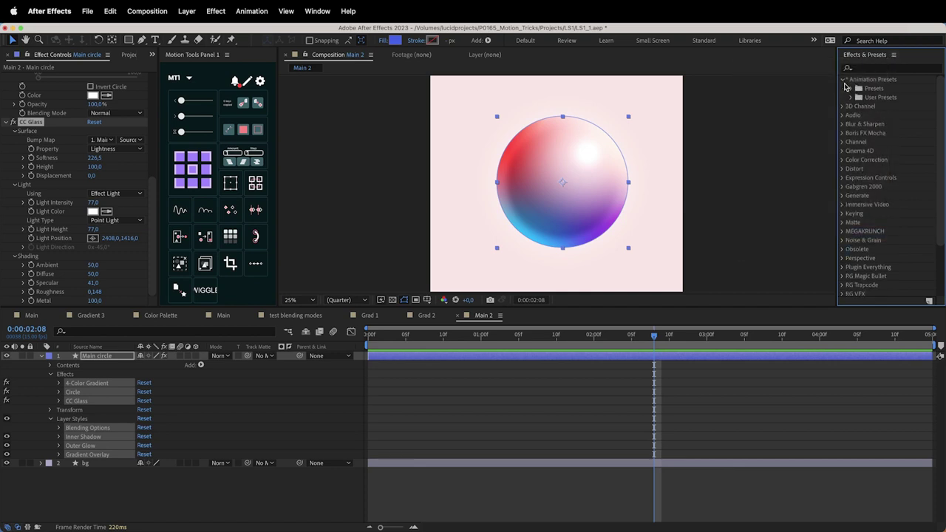
click(850, 98)
click(878, 107)
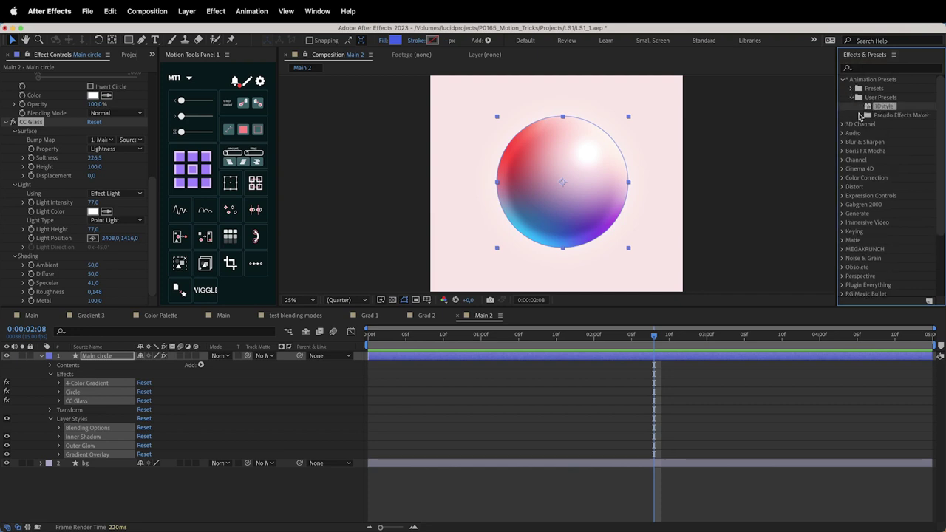
Step: Draw a small upright rectangle as a new shape layer at the upper left of the composition
click(319, 396)
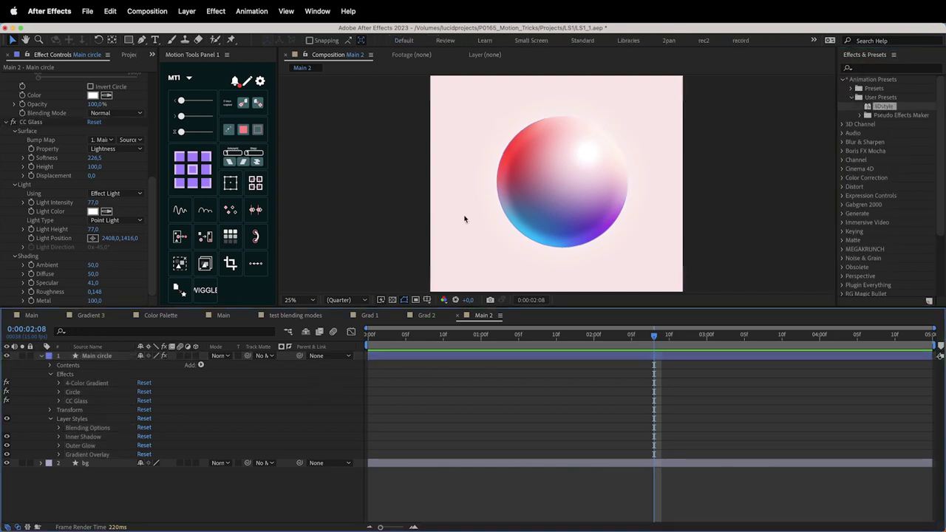
click(129, 39)
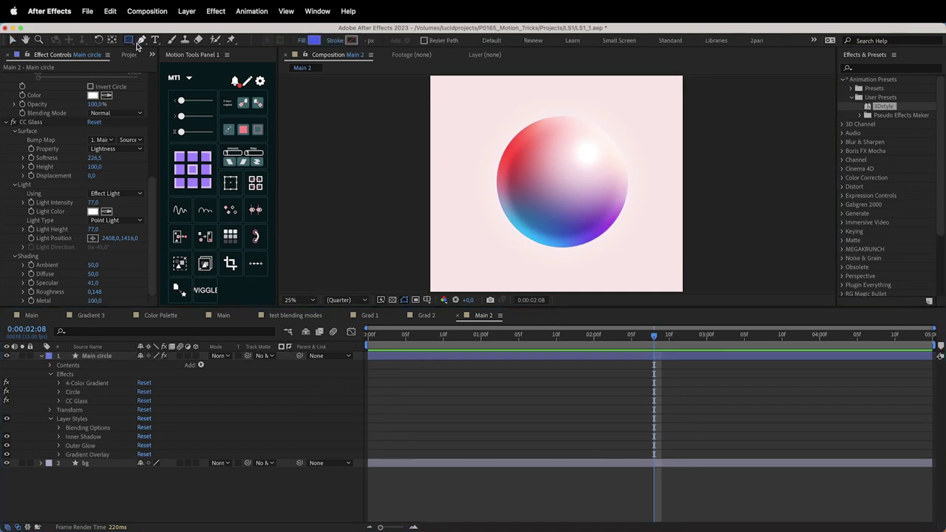
drag(451, 99, 492, 161)
Step: Draw a closed, irregular six-point polygon over the sphere as a separate shape layer using the Pen tool
click(142, 40)
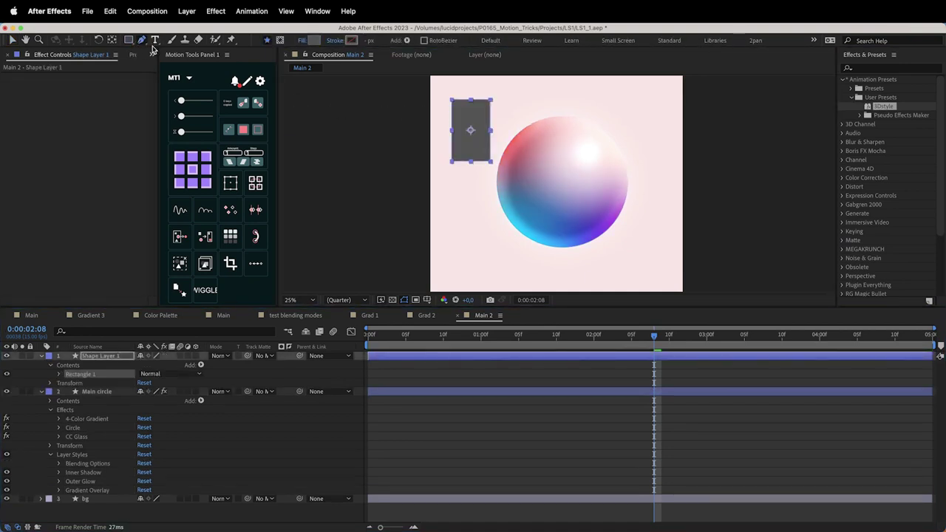
click(303, 420)
click(531, 151)
click(461, 244)
click(606, 272)
click(668, 135)
click(639, 92)
click(531, 152)
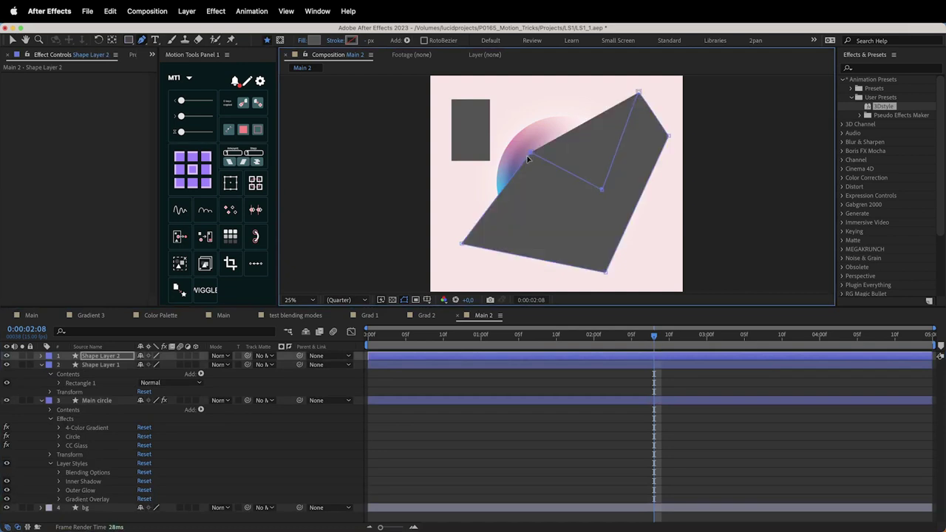
Step: Apply the 3Dstyle preset to both new shape layers, move the polygon down and right, and show its 4-Color Gradient points
shift+click(111, 365)
double_click(882, 108)
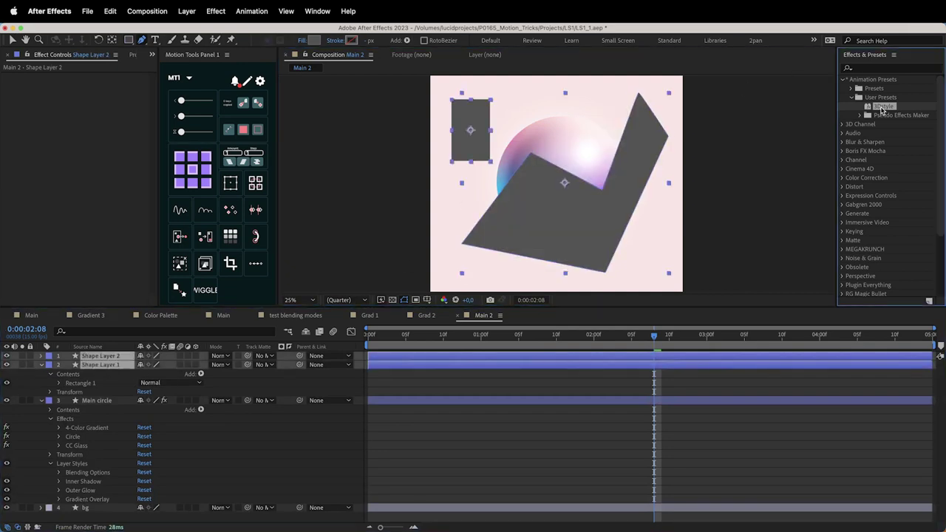
click(258, 380)
key(period)
key(comma)
drag(554, 210, 605, 243)
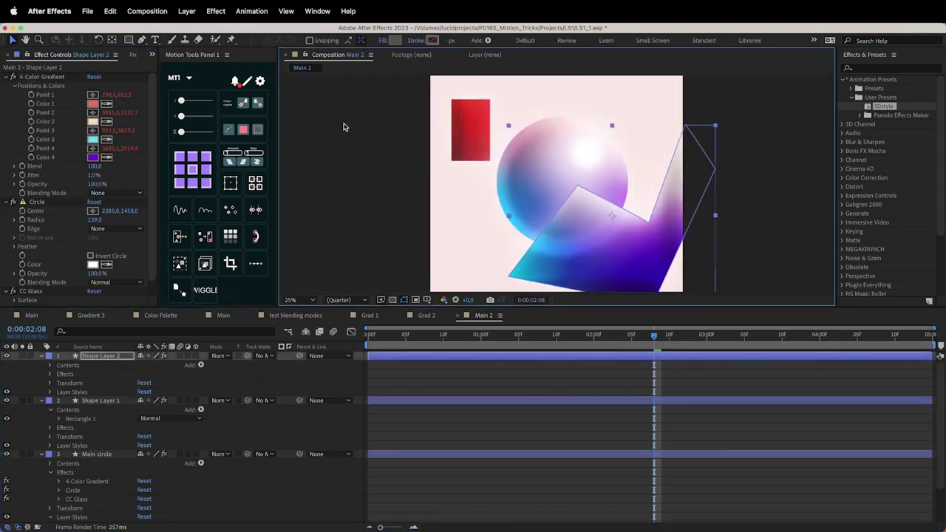
click(41, 77)
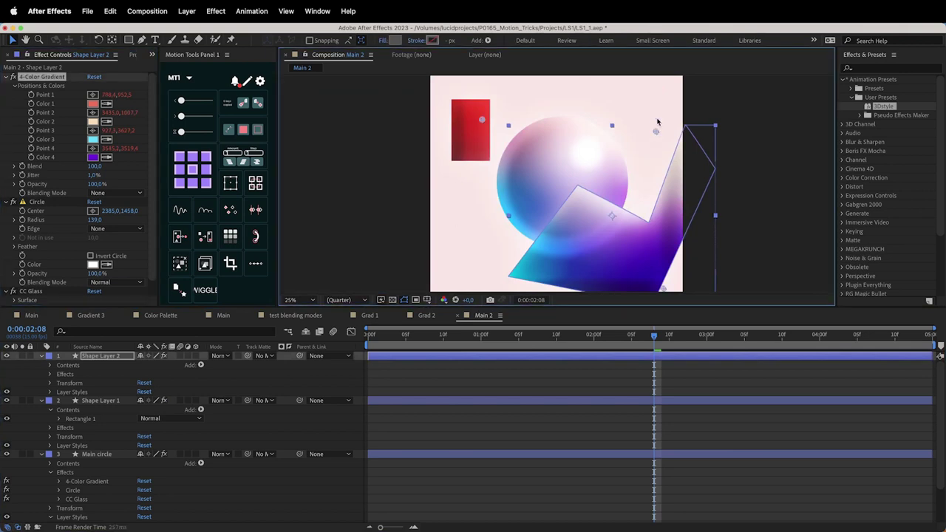
Step: Enlarge the rectangle at the composition's upper left by scaling it from its center
click(476, 118)
drag(506, 119, 521, 108)
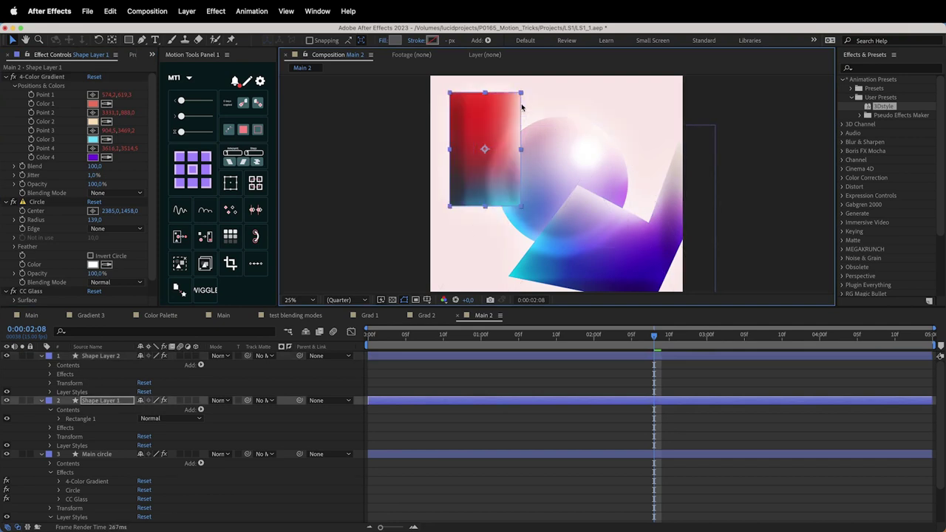
key(period)
key(comma)
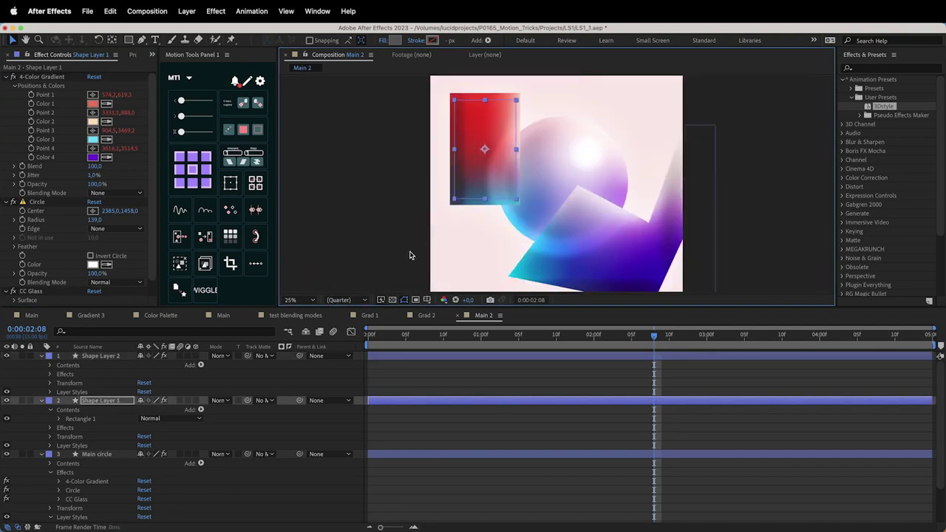
Step: Reposition the enlarged rectangle while checking it at Full preview resolution, and restore the Auto setting
click(348, 299)
click(342, 316)
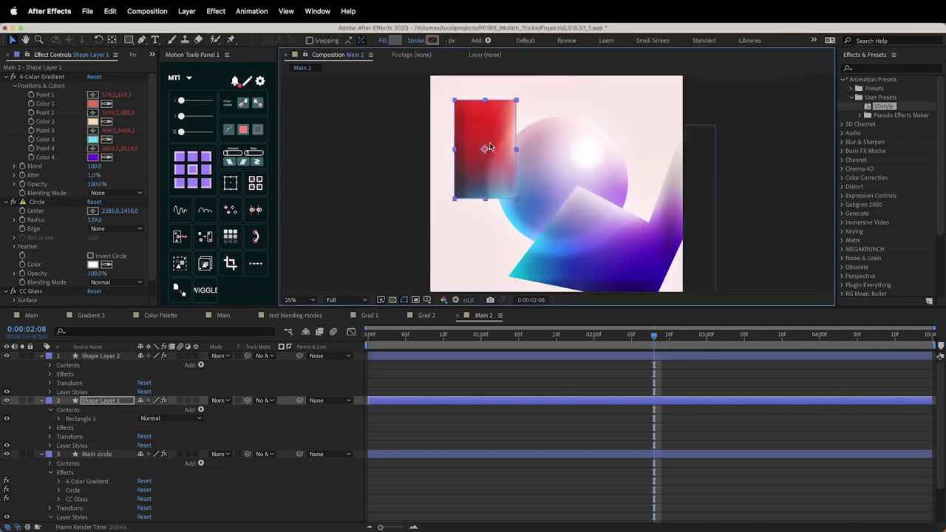
drag(489, 146, 496, 123)
click(343, 300)
click(344, 311)
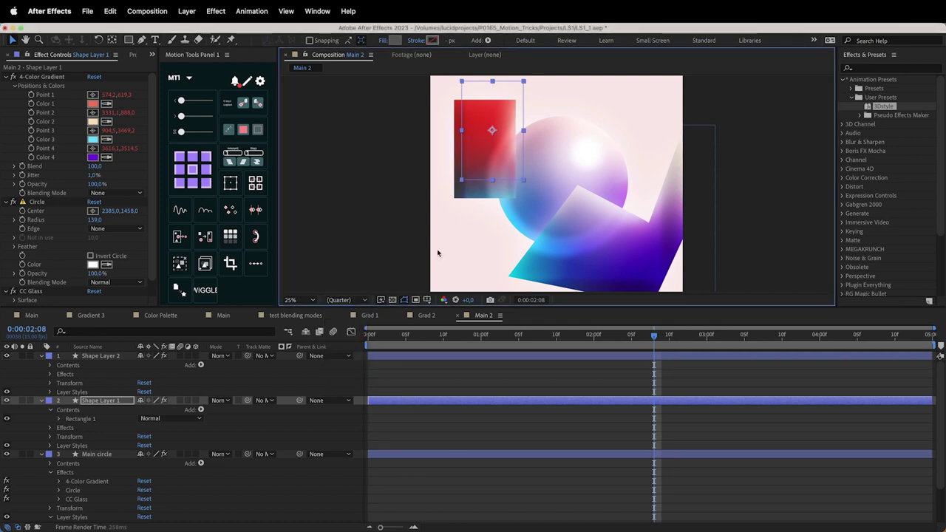
drag(479, 170, 476, 182)
Step: Set the Circle effect's radius to 45 on the rectangle layer
scroll(39, 249, down, 1)
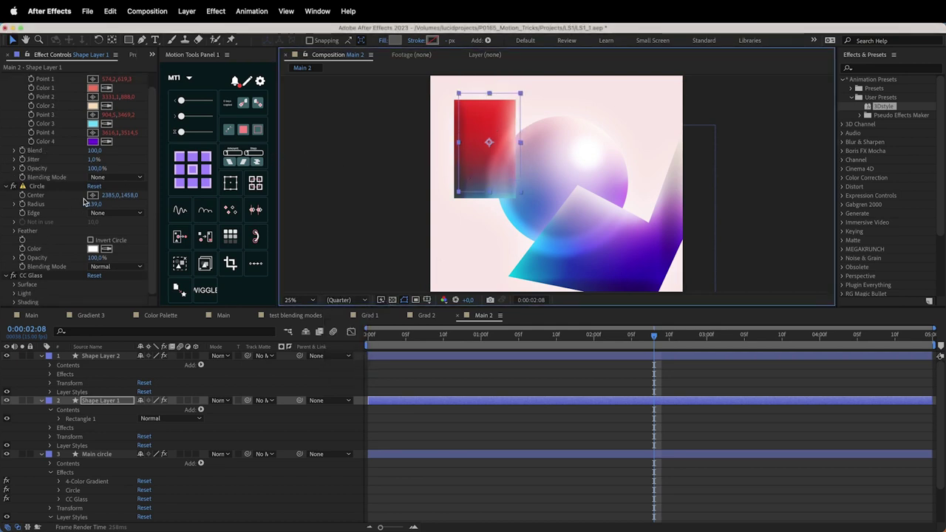
drag(94, 204, 82, 204)
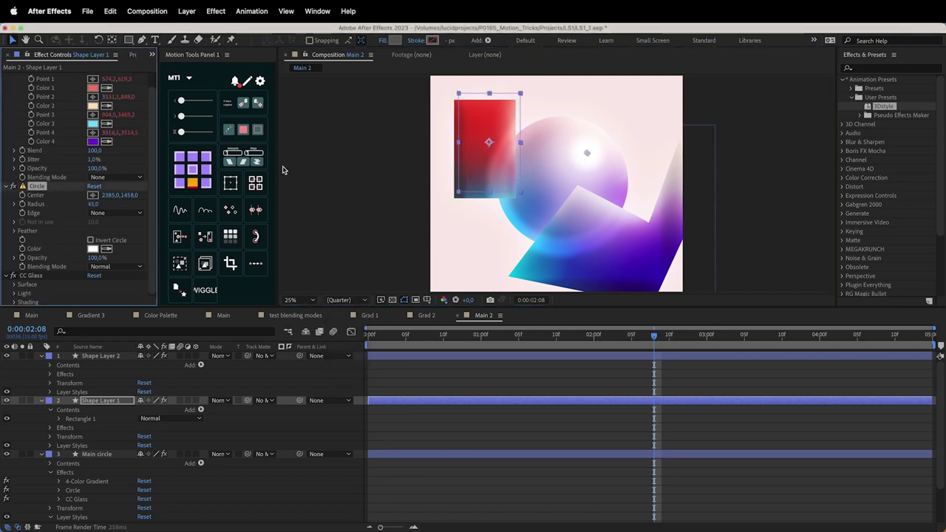
click(580, 242)
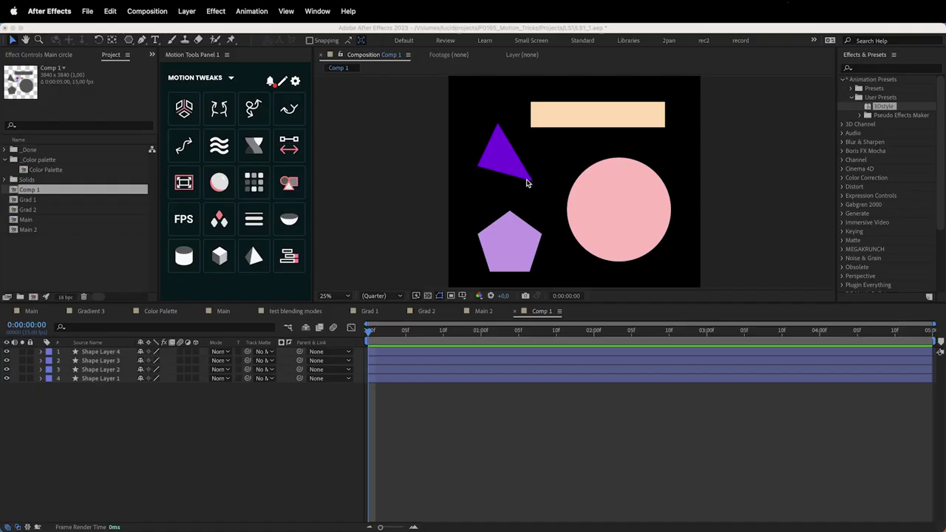
Step: Nudge the triangle, pentagon, circle and rectangle slightly in Comp 1 and deselect them
click(564, 158)
click(510, 167)
click(519, 248)
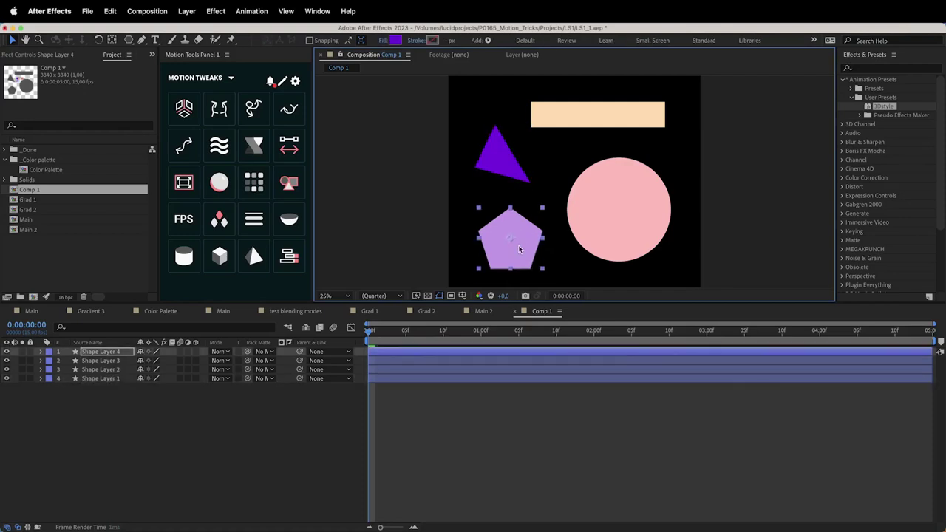
click(612, 207)
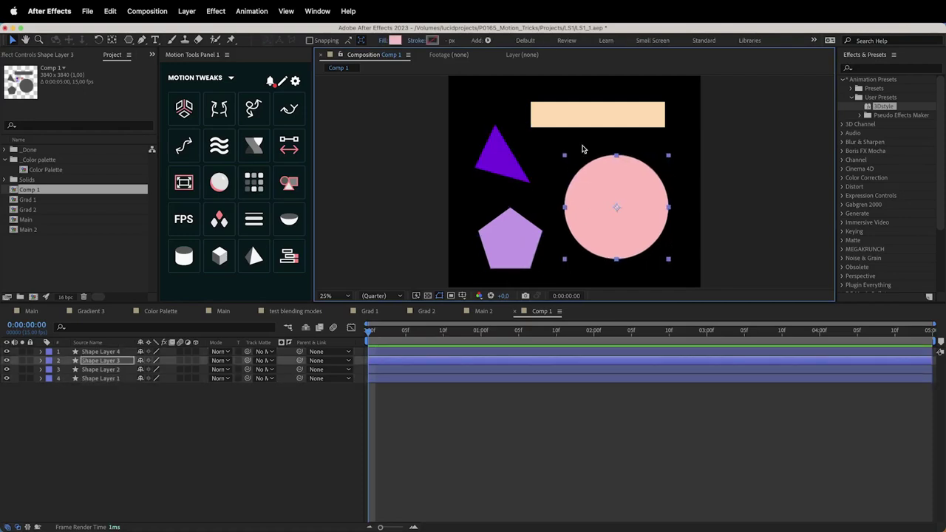
click(581, 124)
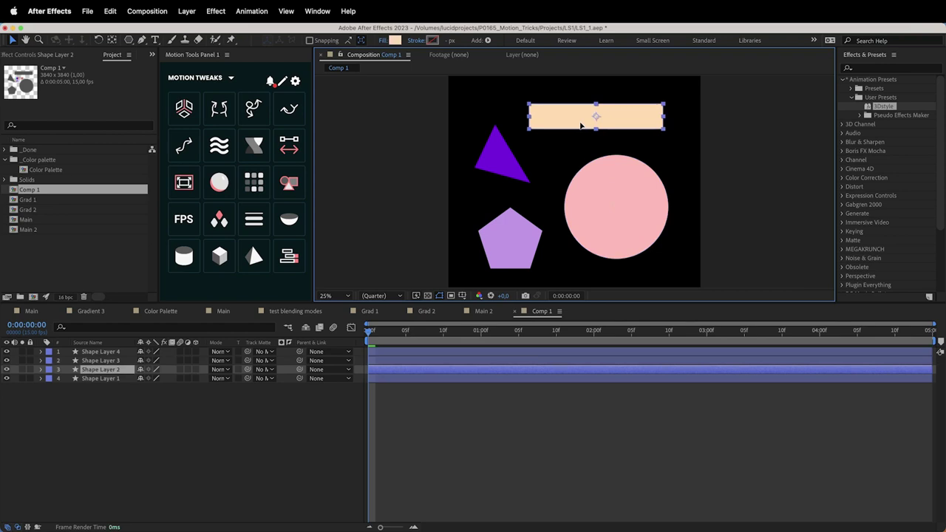
key(Return)
click(575, 153)
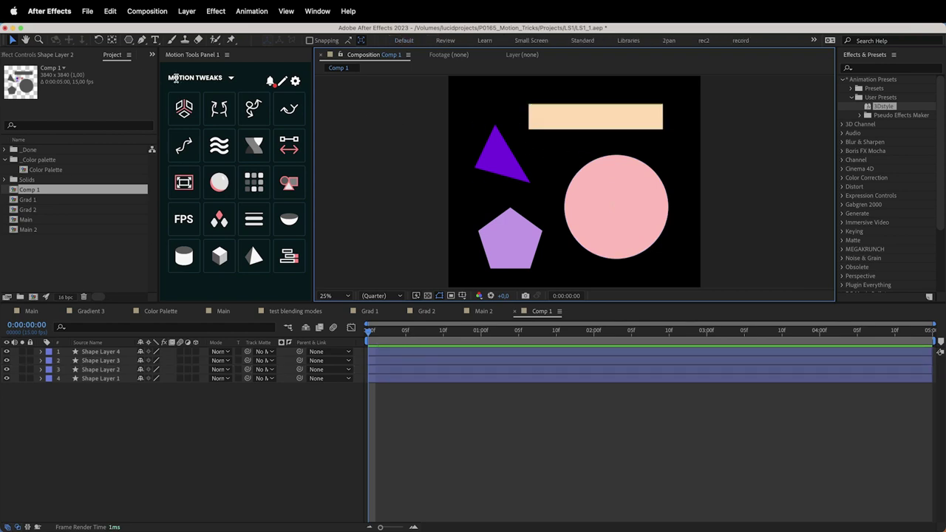
Step: View the MT1 tool set in Motion Tools and return to the Motion Tweaks set
click(231, 80)
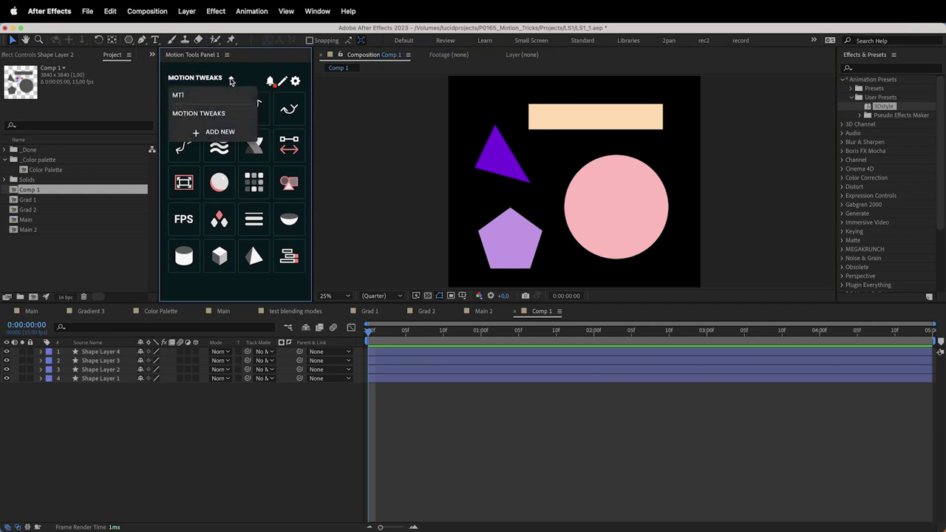
click(180, 95)
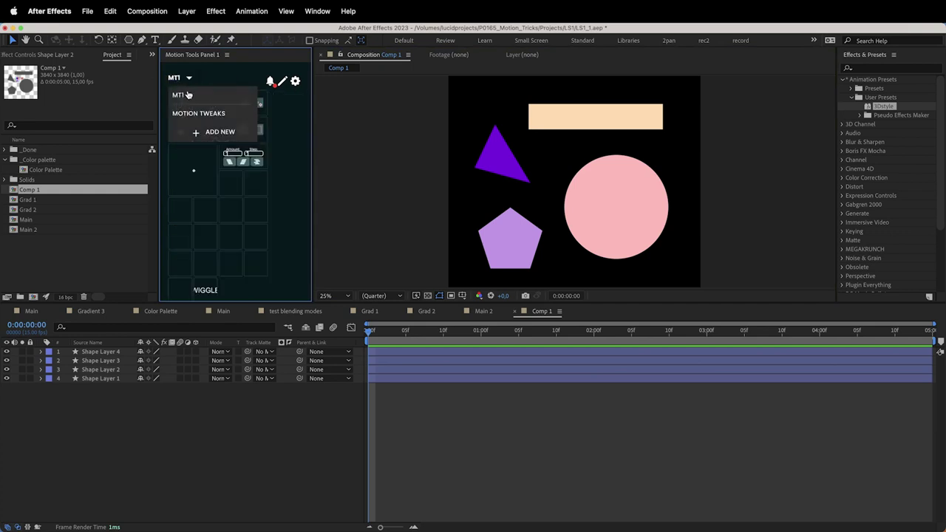
click(190, 81)
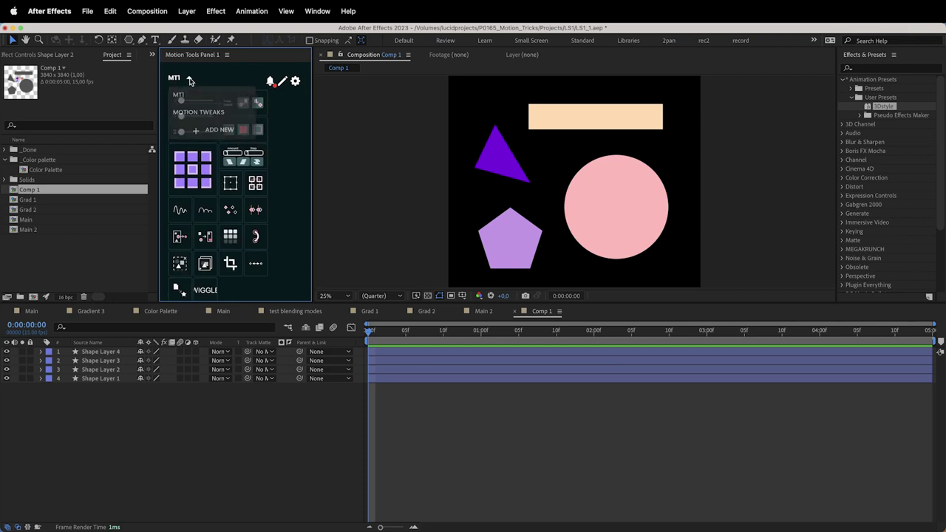
click(198, 113)
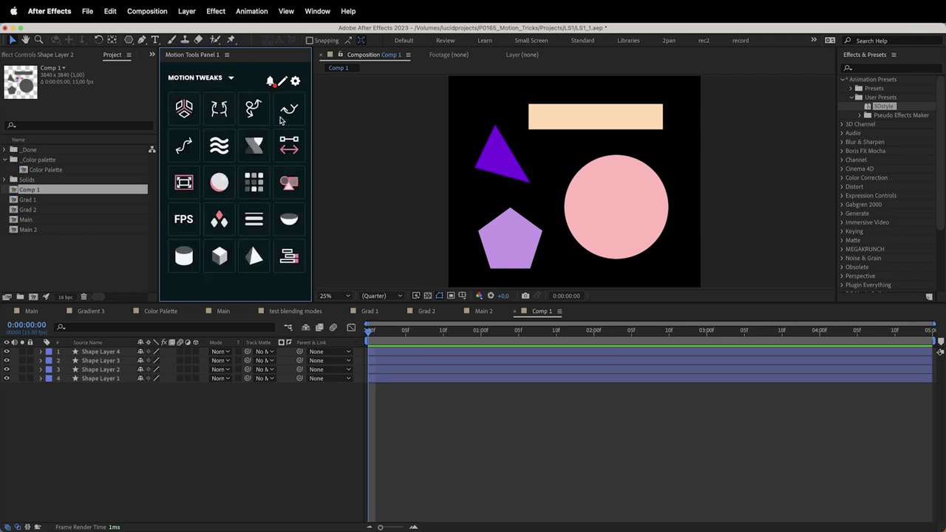
Step: Apply the Motion Tweaks pseudo-3D styling to all four shapes in Comp 1 and check the look at 0:00:01:01
drag(447, 89, 668, 270)
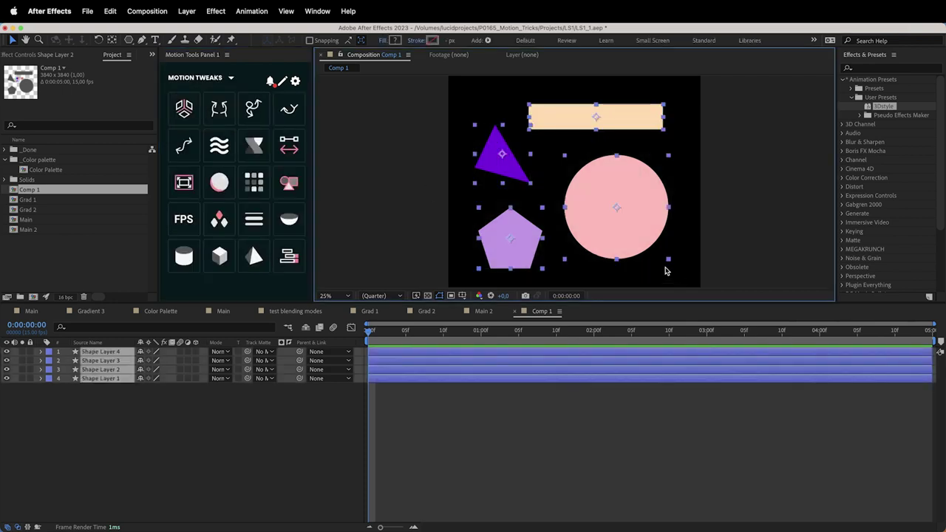
click(219, 183)
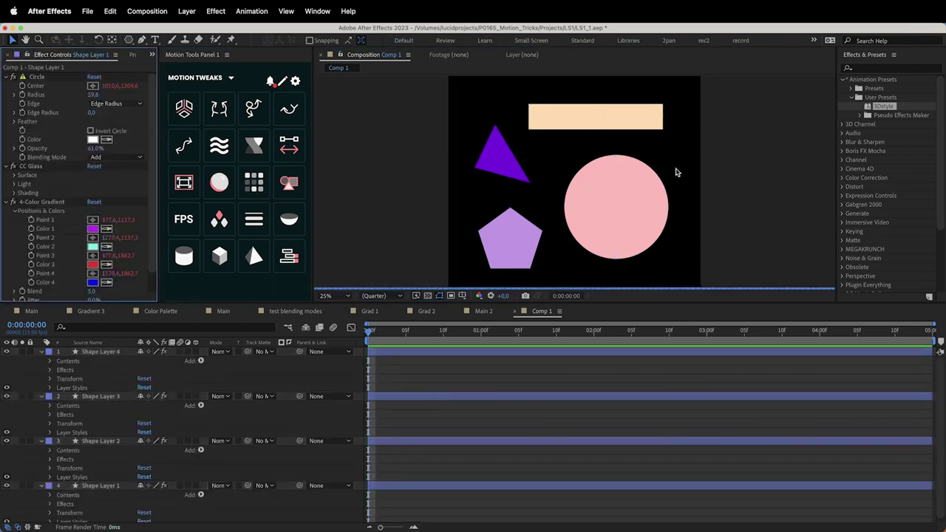
click(716, 159)
drag(466, 332, 487, 325)
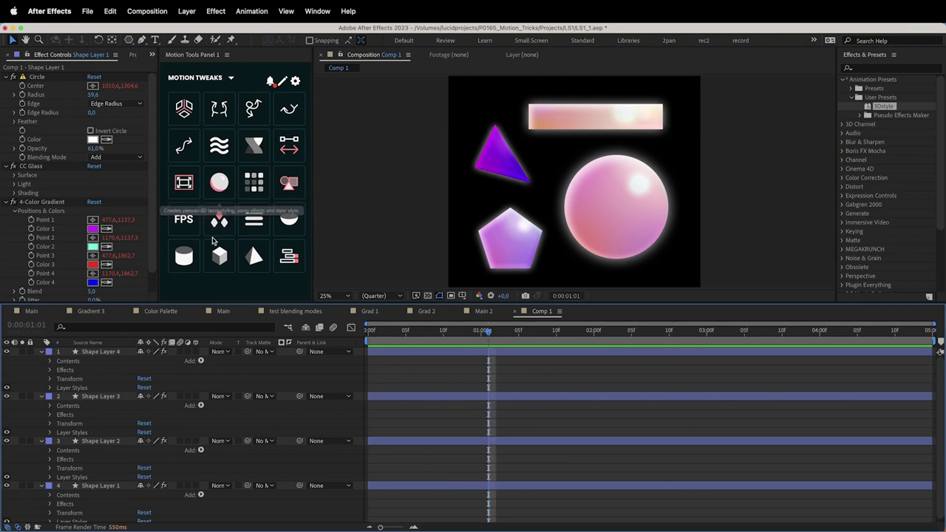
Step: Try the Motion Tweaks cube and hemisphere generators in Comp 1, undoing each one
click(219, 256)
key(ctrl+z)
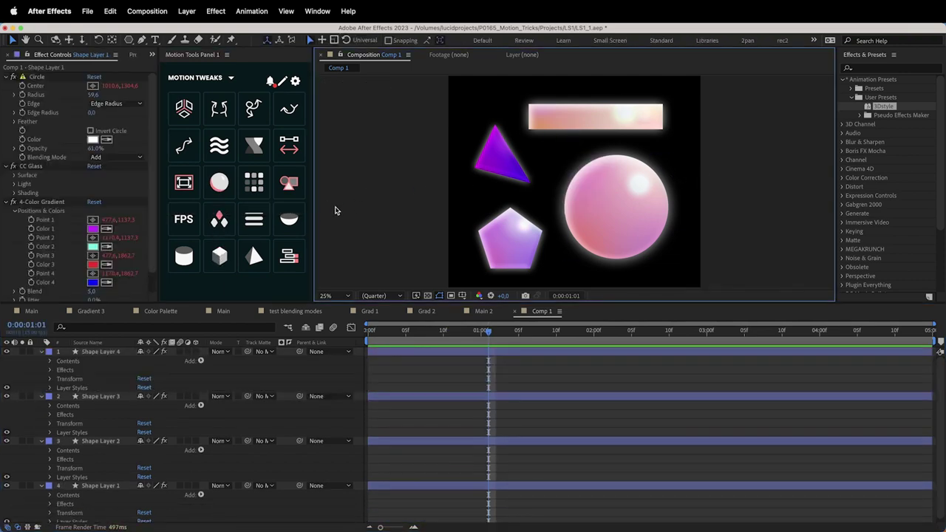
click(289, 218)
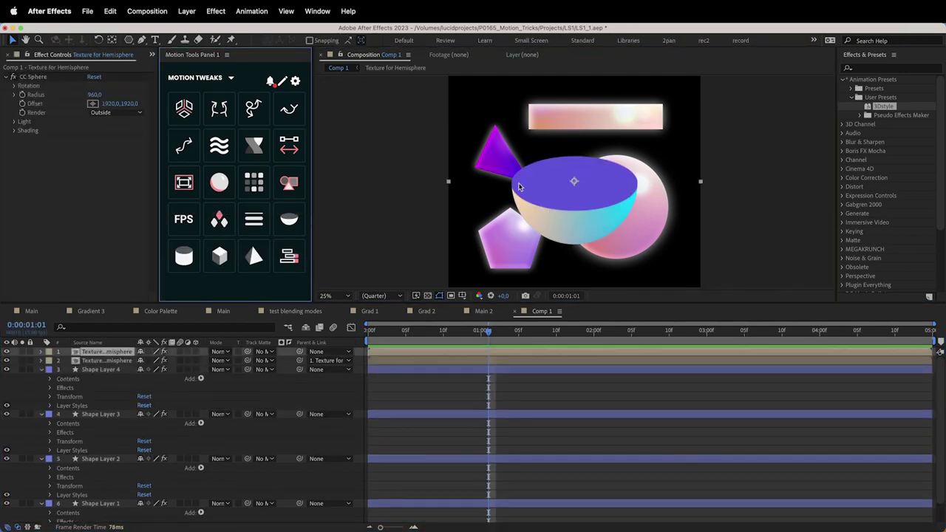
key(ctrl+z)
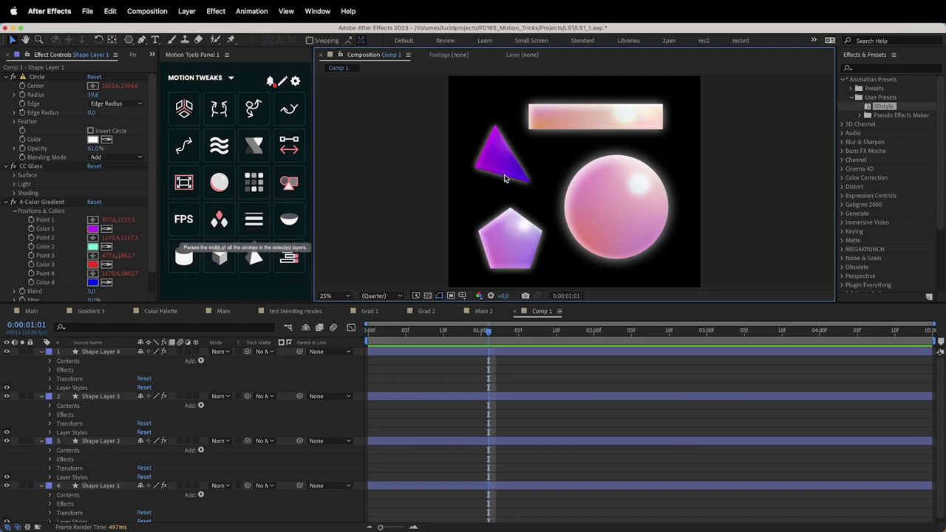
Step: Try moving the styled circle, rectangle, triangle and pentagon in Comp 1, undoing some moves, and rotate the pentagon
click(648, 179)
drag(647, 178, 671, 187)
key(super+z)
mouse_move(602, 118)
mouse_down()
mouse_move(620, 148)
mouse_move(600, 120)
mouse_up()
mouse_move(502, 155)
mouse_down()
mouse_move(554, 148)
mouse_move(528, 147)
mouse_move(566, 178)
mouse_move(503, 154)
mouse_up()
drag(517, 260, 546, 269)
key(super+z)
key(w)
drag(532, 236, 536, 263)
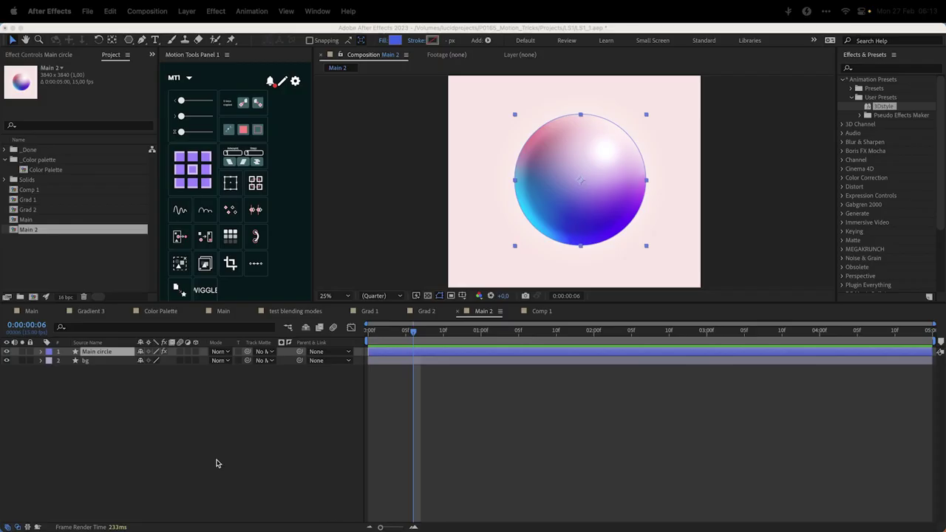
Step: Set the Circle effect's radius to 185 and opacity to 40% on the Main circle layer in Main 2
click(217, 463)
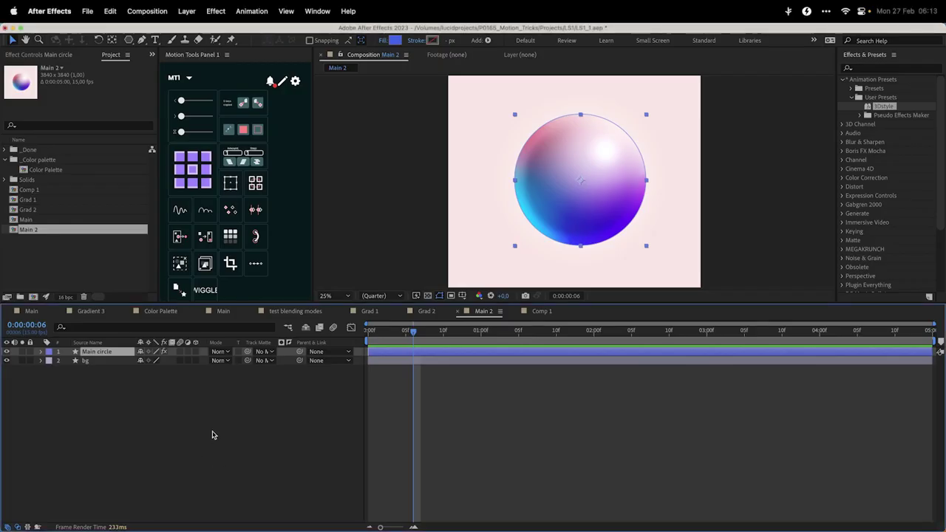
click(105, 354)
click(73, 54)
scroll(59, 170, down, 2)
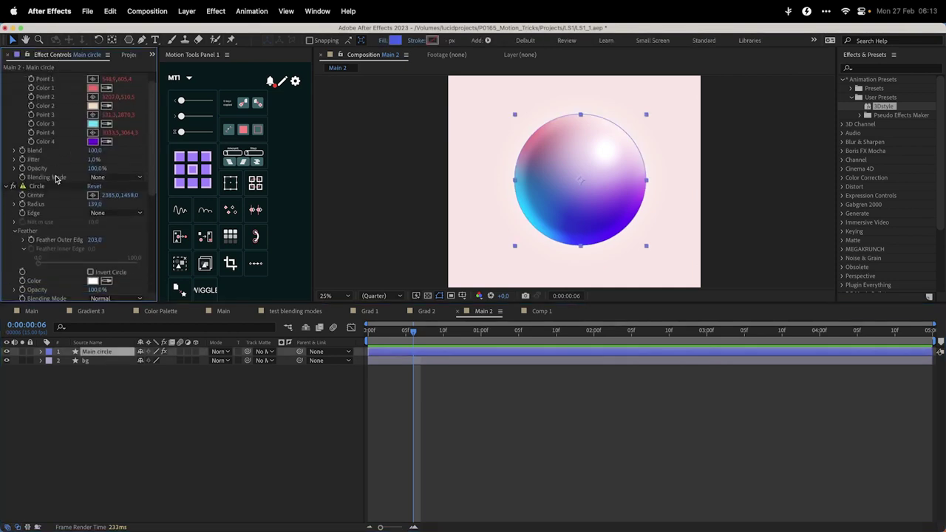
drag(96, 204, 122, 207)
scroll(81, 227, down, 2)
scroll(76, 226, down, 1)
drag(97, 266, 72, 268)
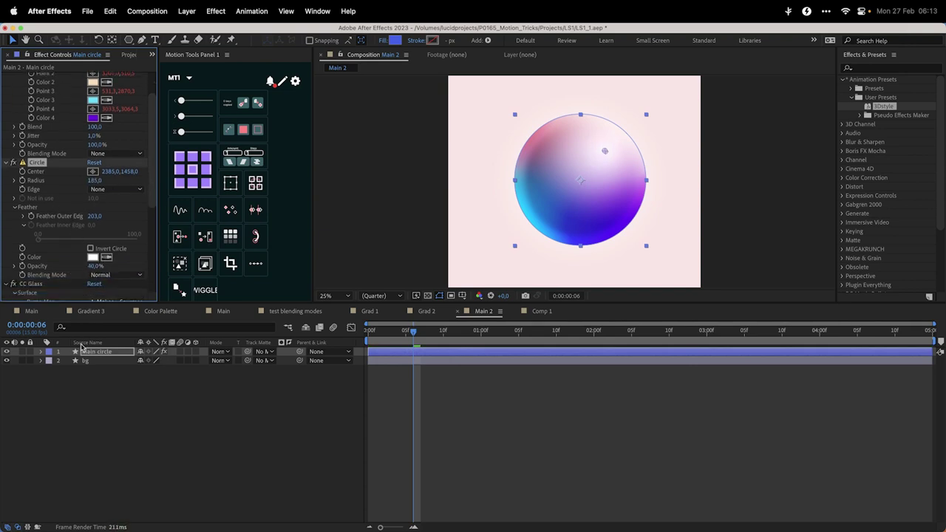
click(85, 360)
click(99, 352)
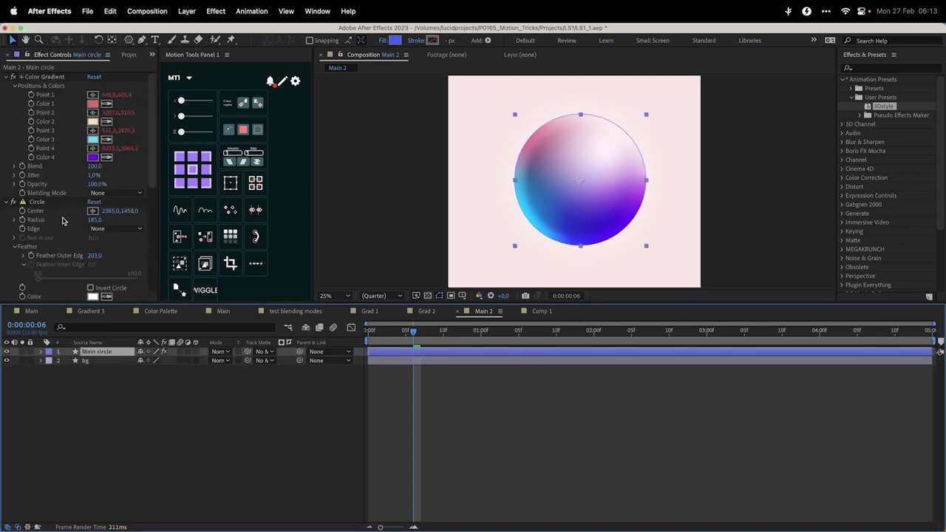
Step: Set the CC Glass softness to 233.2, light intensity to 82 and roughness to 0.134 on the Main circle layer
scroll(56, 215, down, 8)
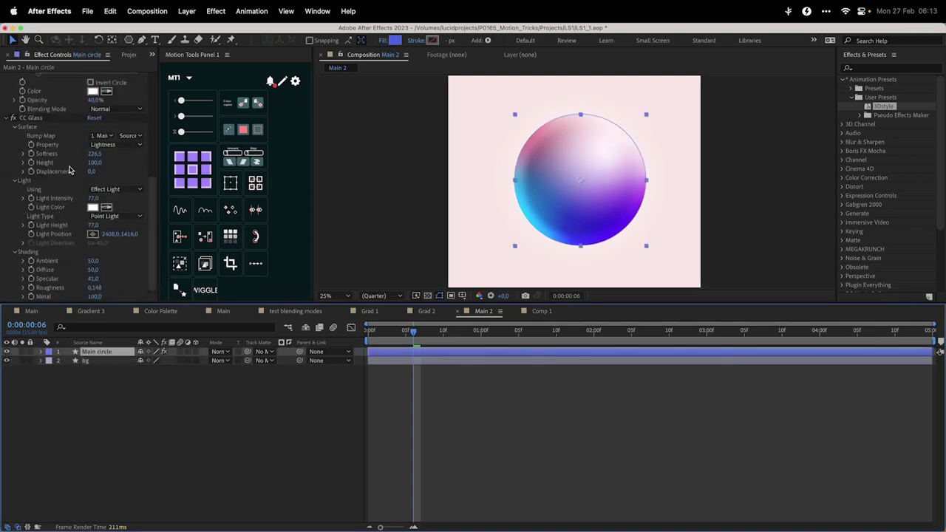
drag(93, 154, 125, 155)
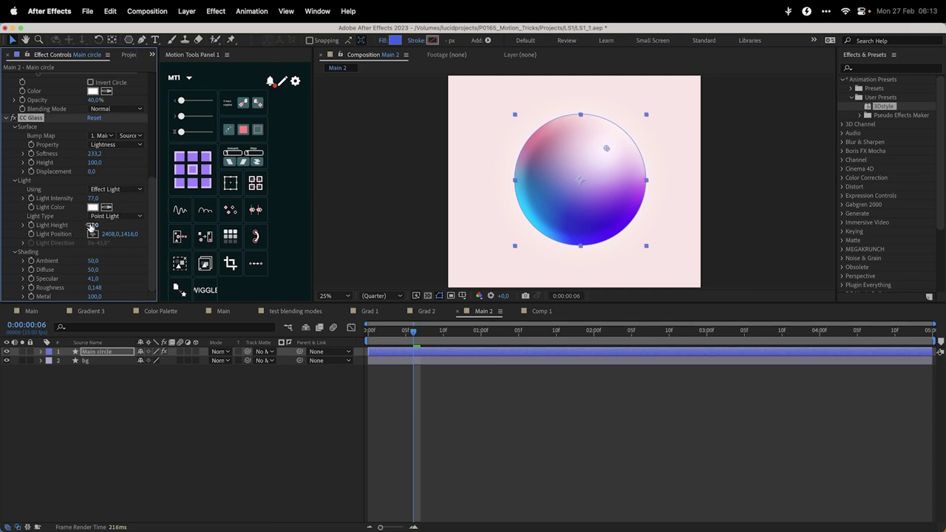
drag(93, 199, 95, 200)
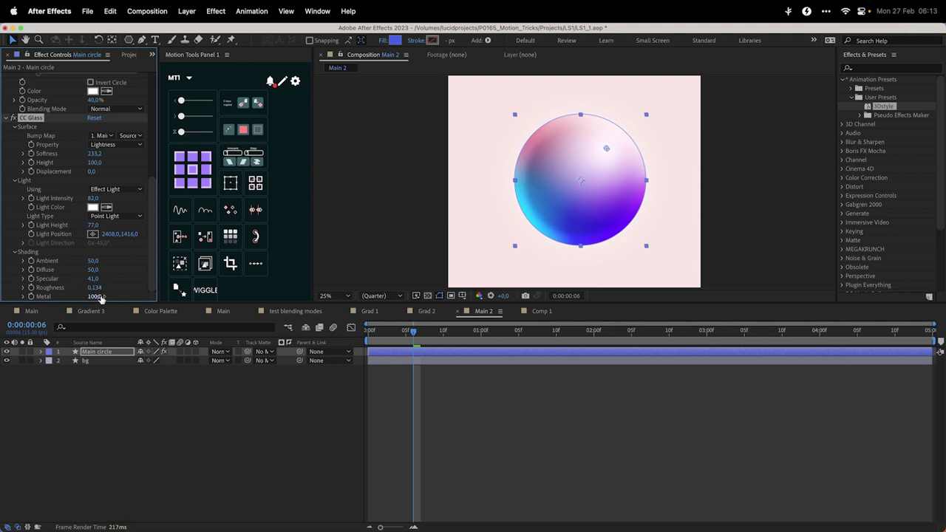
Step: Solo the Main circle layer and compare it with its 4-Color Gradient, Circle and CC Glass effects switched off and on
click(93, 351)
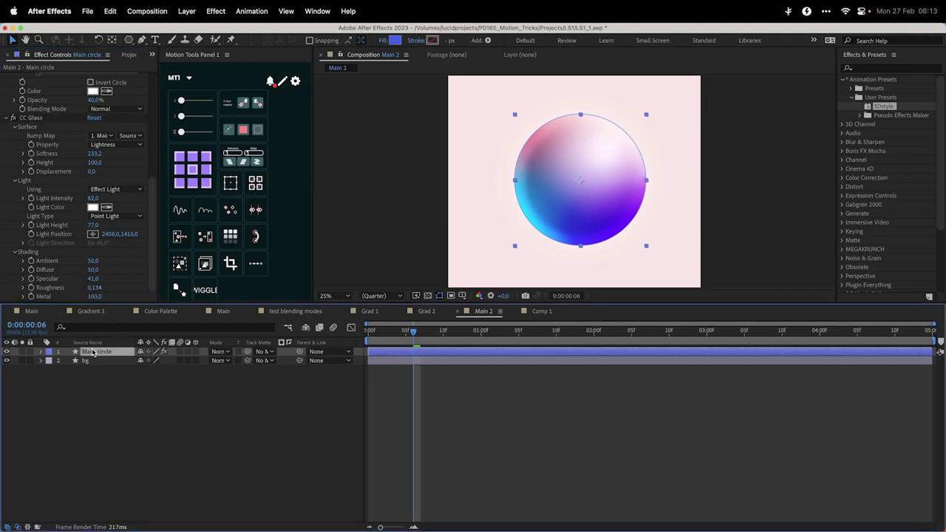
click(23, 352)
scroll(30, 199, up, 6)
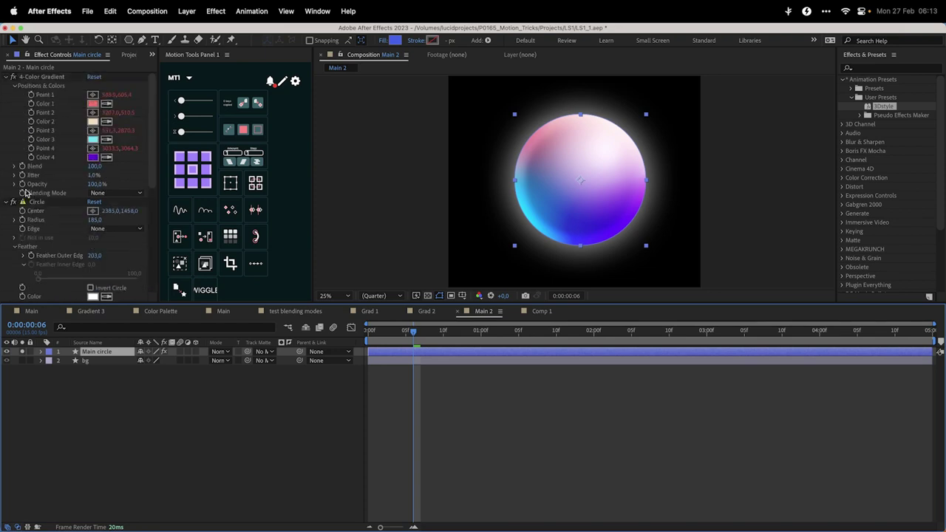
scroll(12, 195, down, 2)
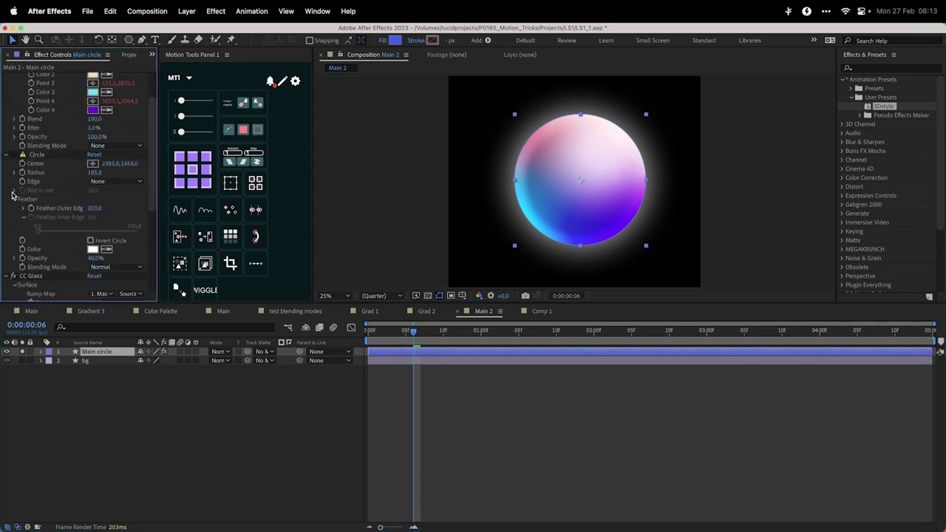
click(12, 276)
scroll(38, 249, up, 3)
click(13, 79)
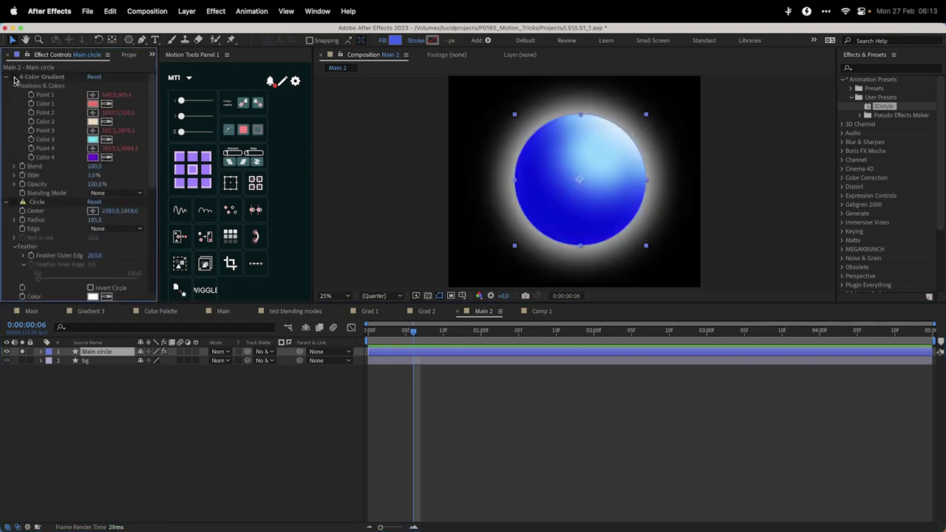
click(13, 78)
scroll(12, 206, down, 5)
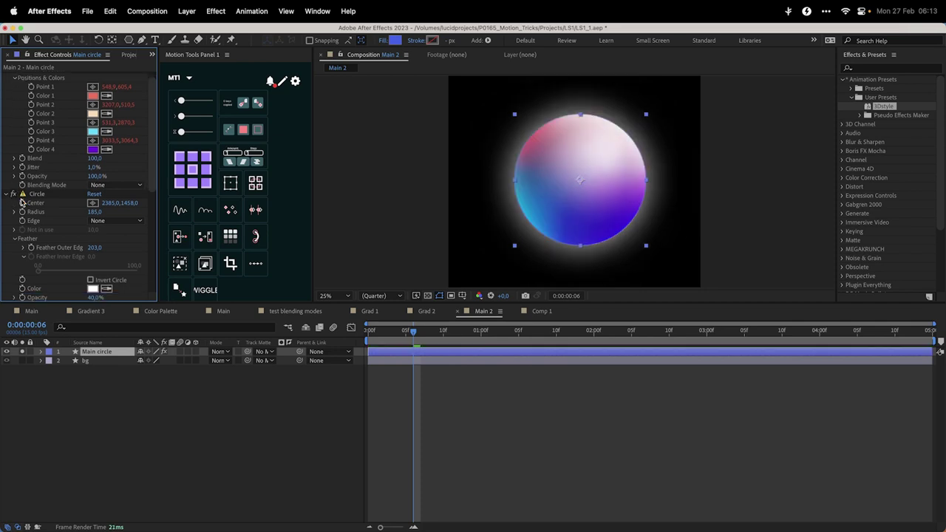
click(12, 277)
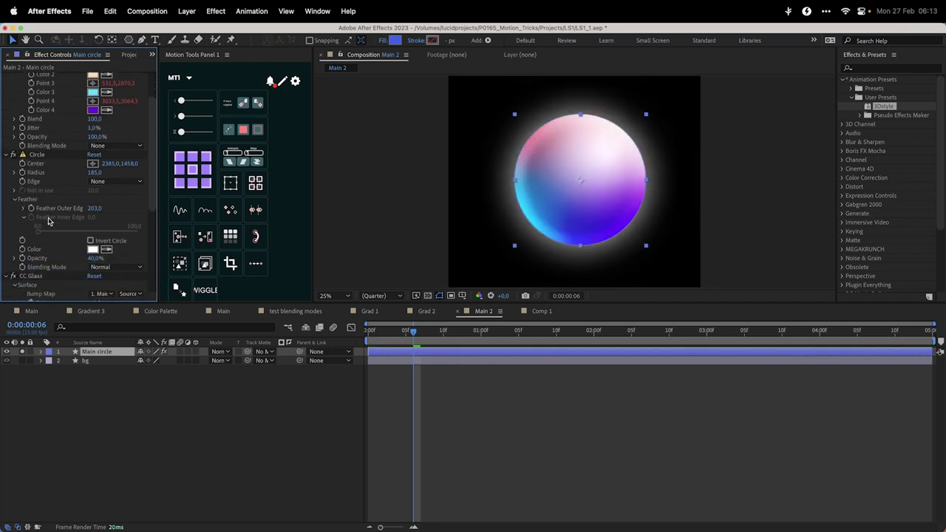
scroll(47, 221, down, 8)
click(12, 189)
click(12, 189)
click(12, 189)
click(12, 189)
click(12, 189)
click(12, 189)
scroll(28, 237, down, 6)
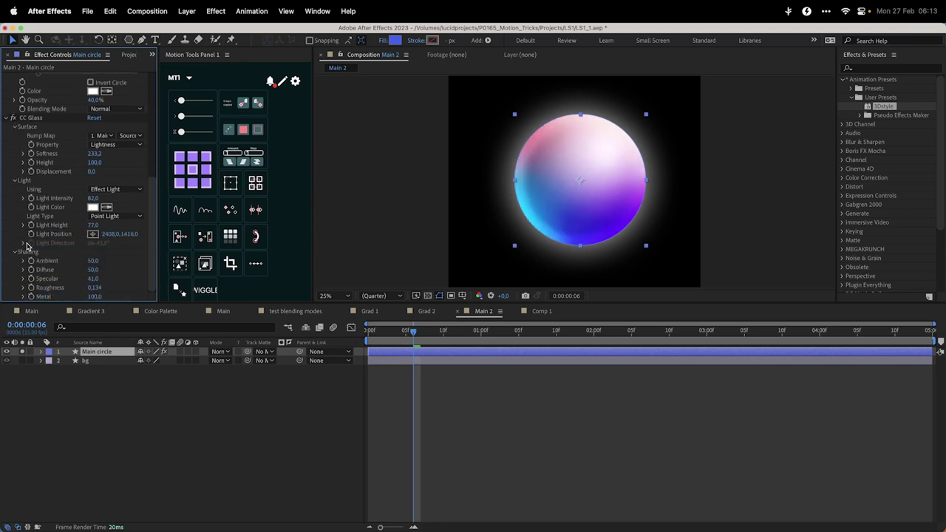
Step: Preview the animated gradient sphere in Main 2 and in the Main composition
key(space)
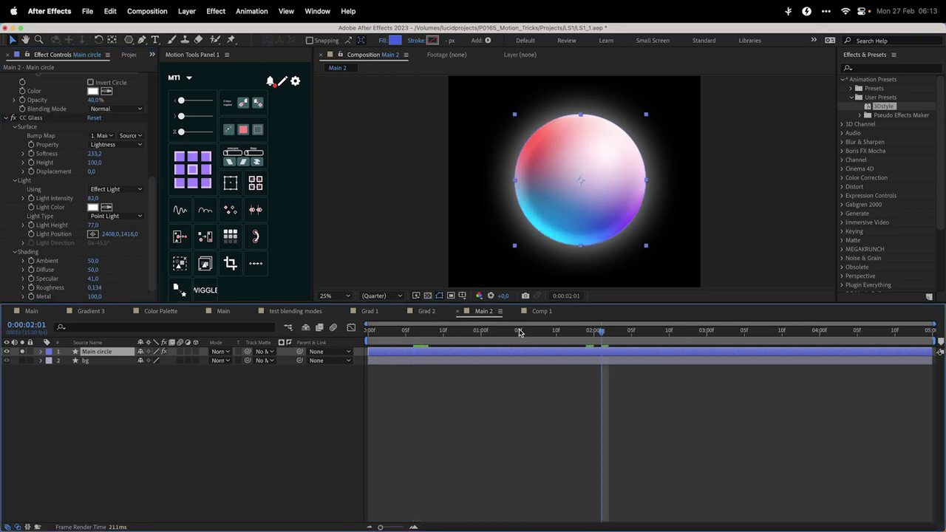
click(224, 312)
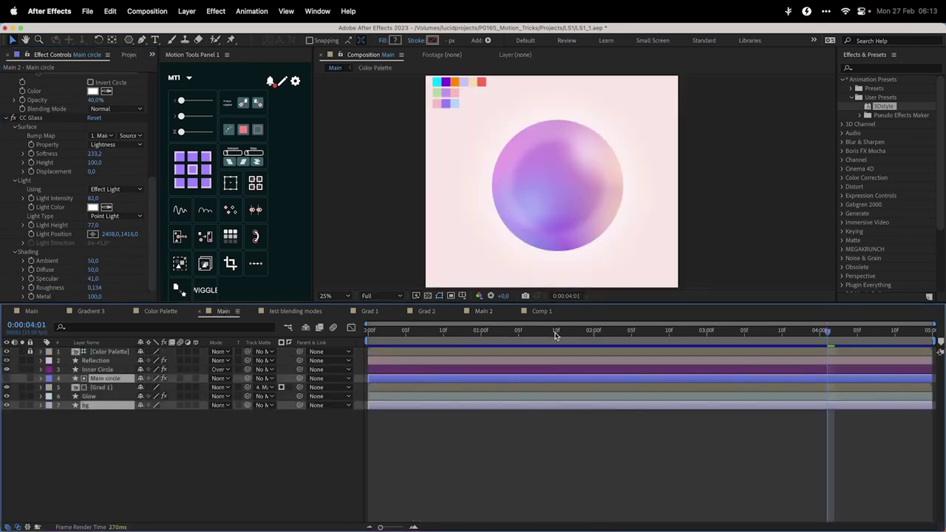
click(454, 335)
key(space)
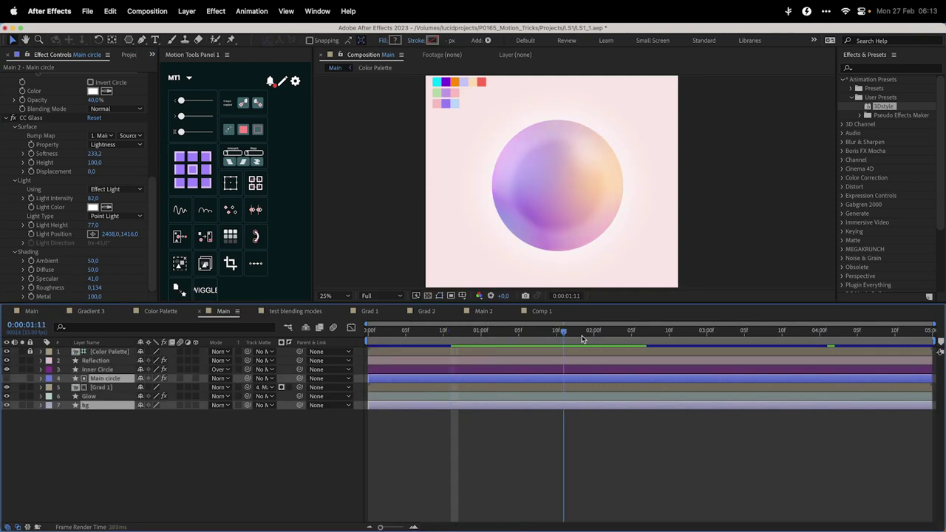
click(444, 337)
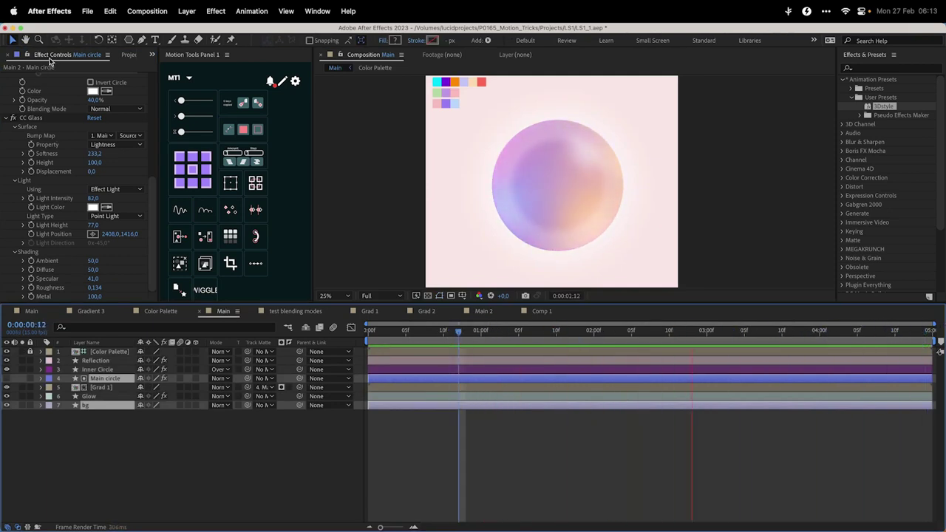
Step: Try replacing the Grad 1 layer in the Main composition with the Grad 2 composition from the project
click(128, 55)
click(97, 370)
click(101, 388)
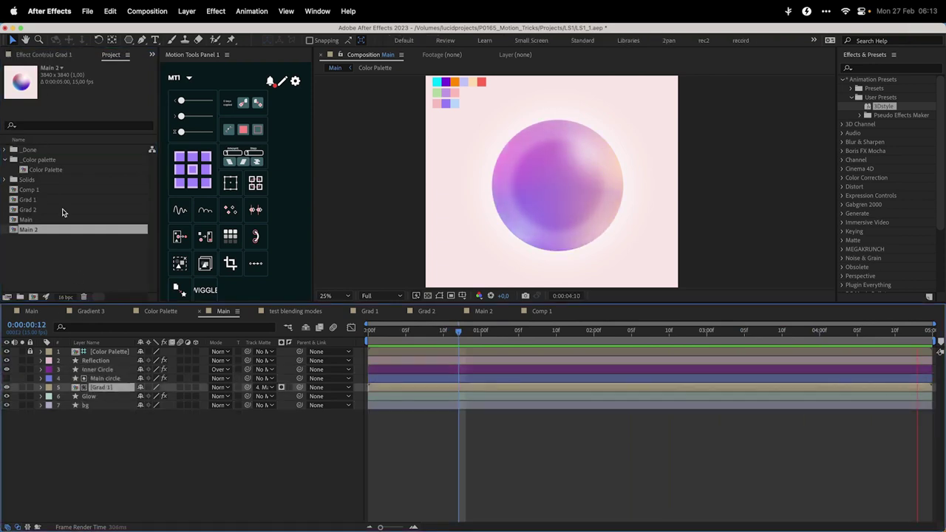
click(39, 198)
drag(39, 200, 122, 387)
drag(63, 209, 128, 388)
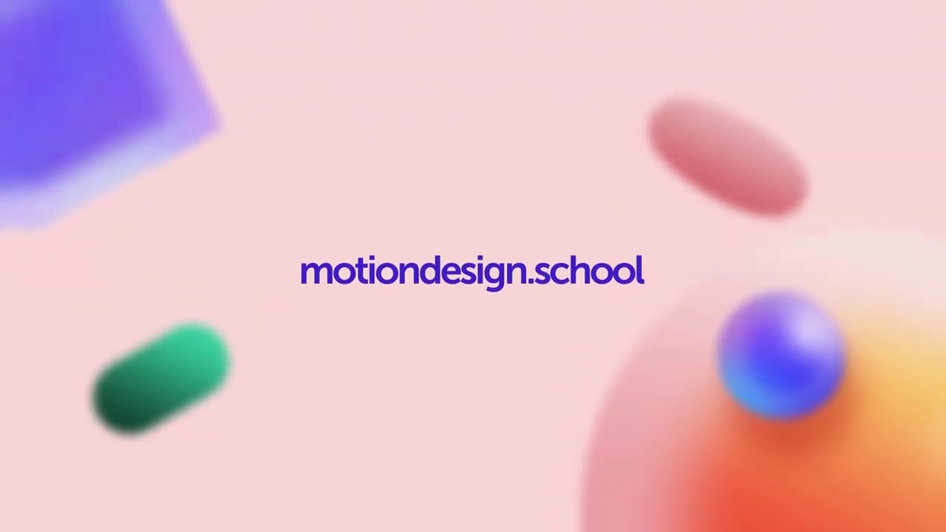